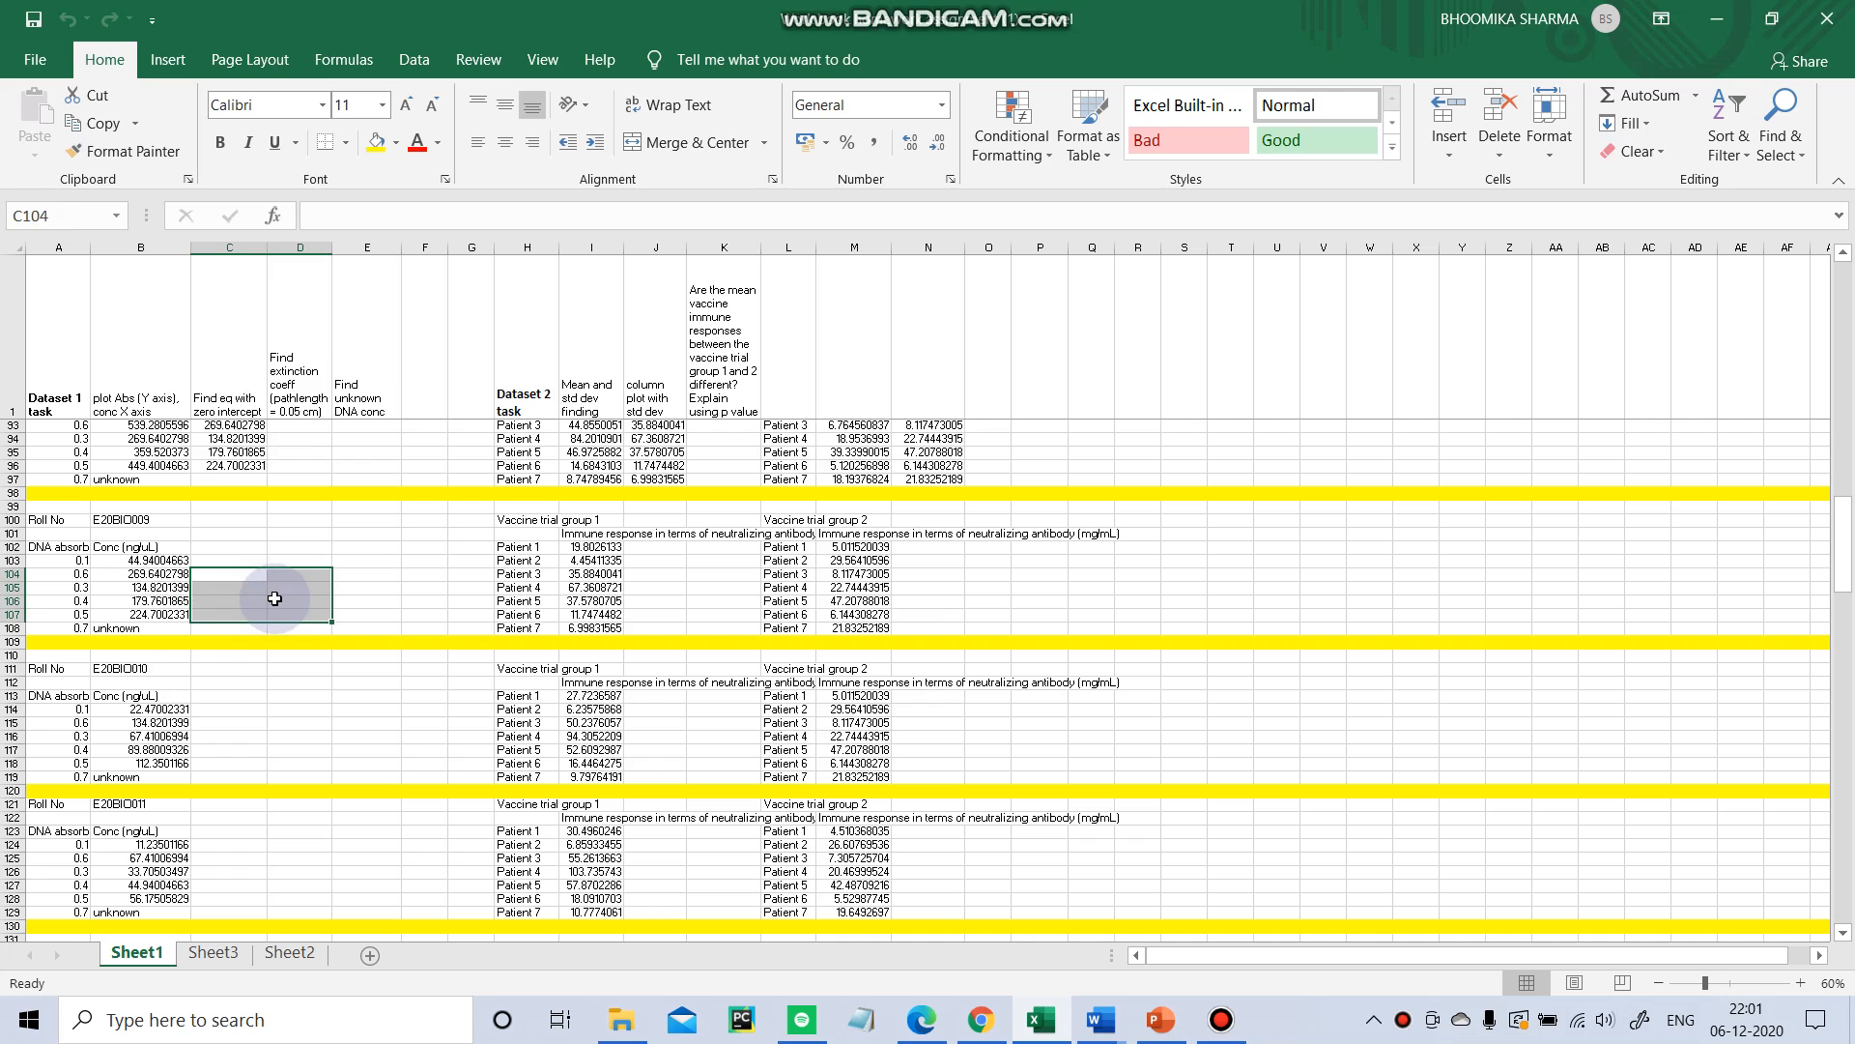
{"action": "left_click", "coordinate": [364, 519]}
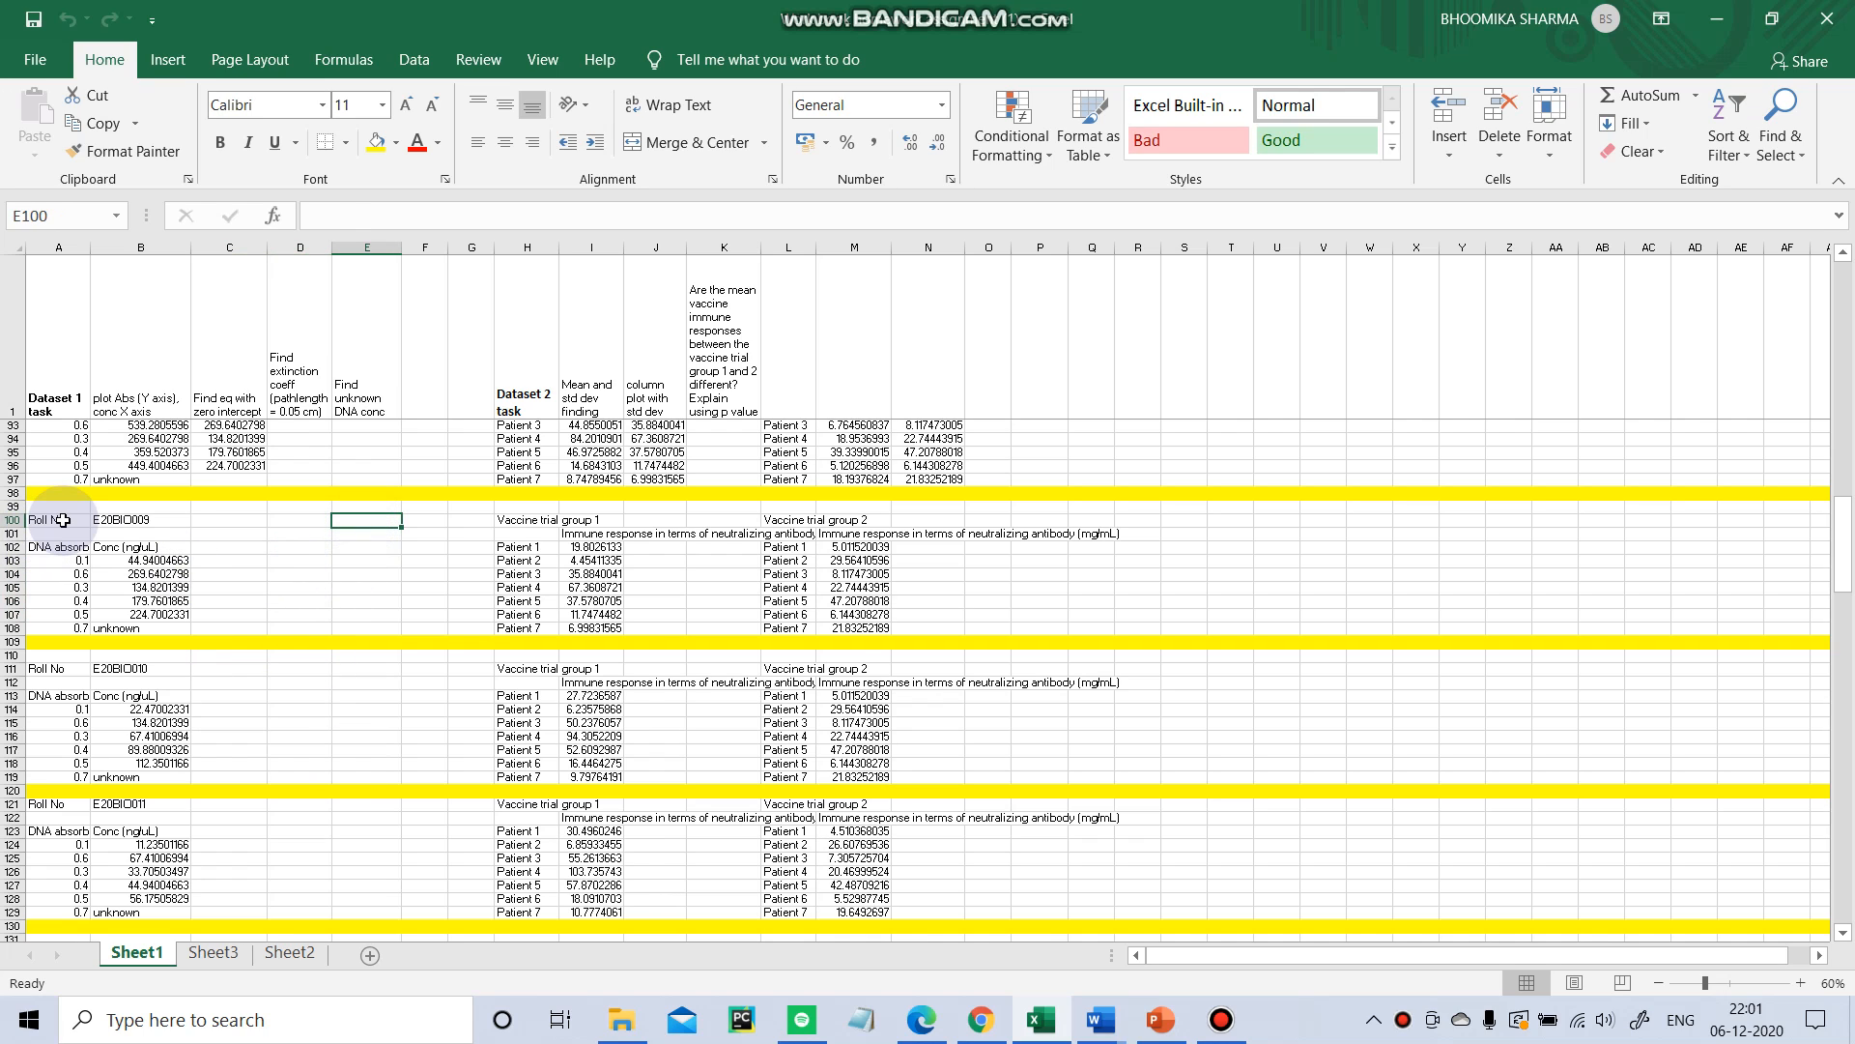
{"action": "mouse_move", "coordinate": [63, 520]}
{"action": "left_mouse_down"}
{"action": "mouse_move", "coordinate": [145, 573]}
{"action": "mouse_move", "coordinate": [179, 633]}
{"action": "left_mouse_up"}
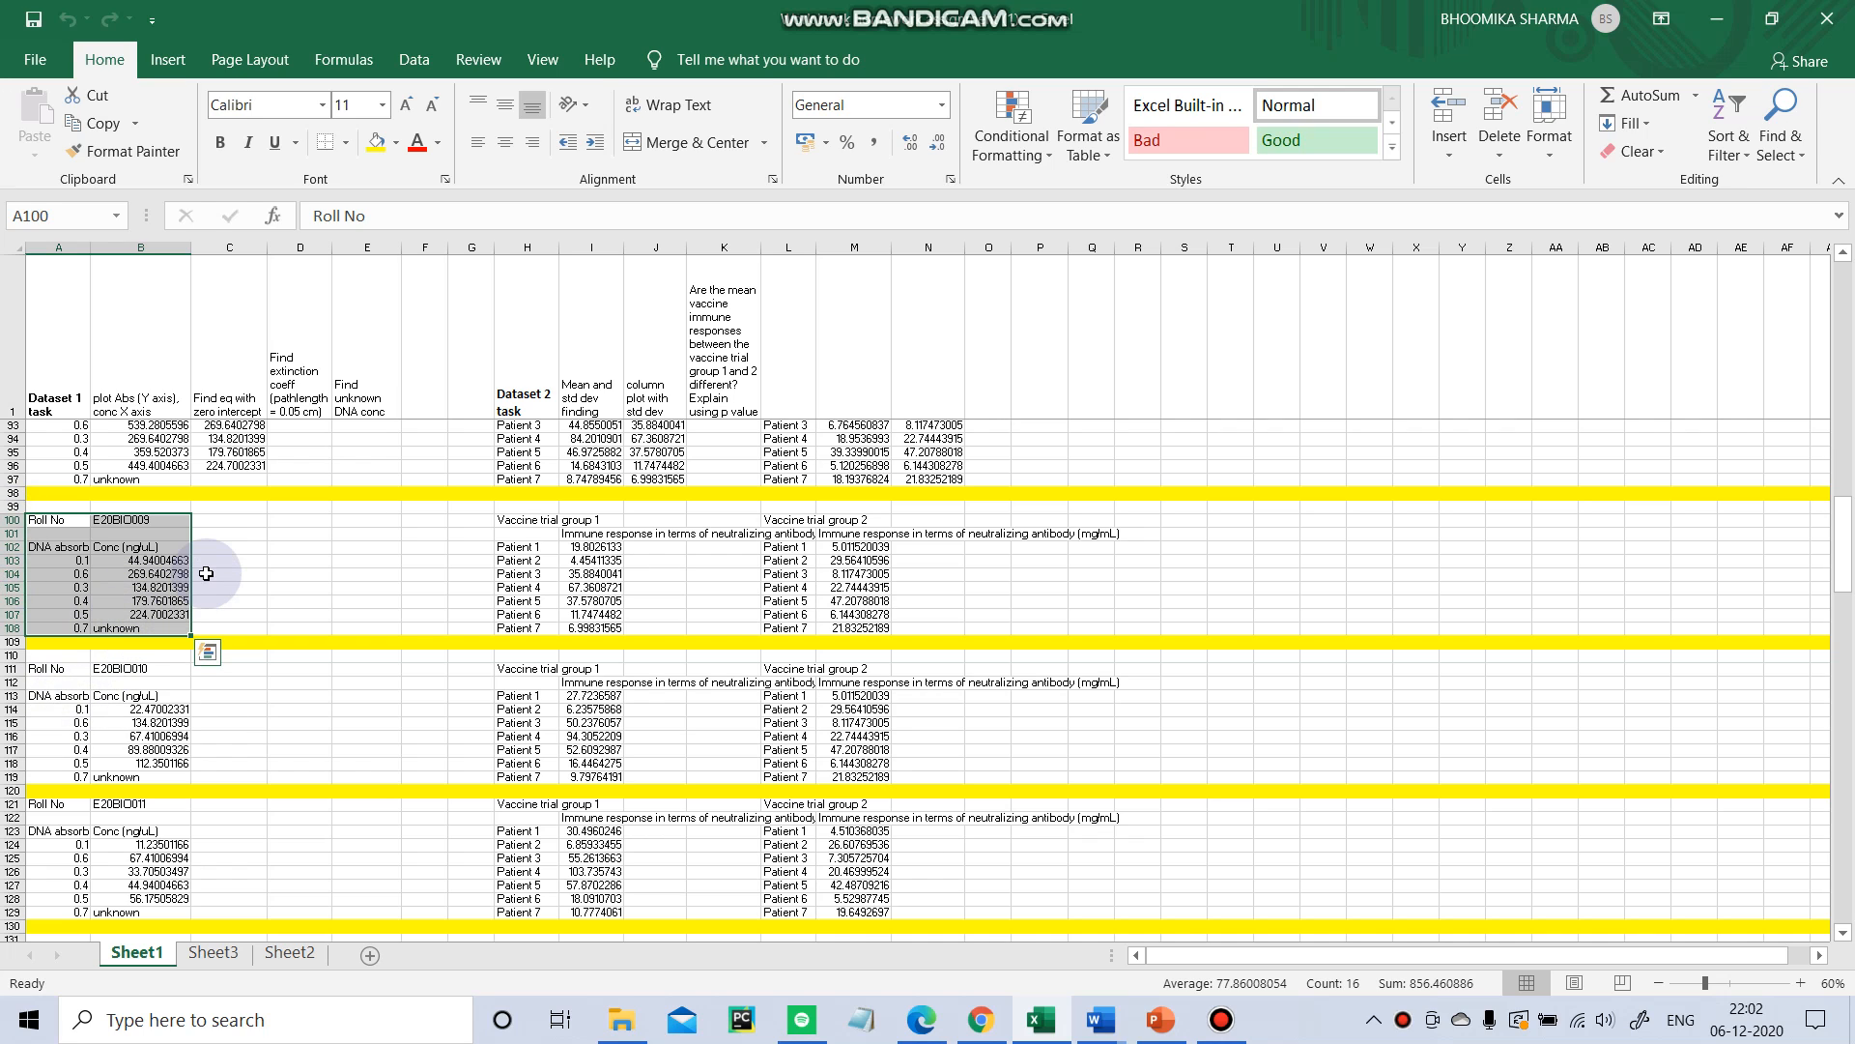
{"action": "key", "text": "ctrl+c"}
{"action": "left_click_drag", "start_coordinate": [232, 601], "coordinate": [345, 672]}
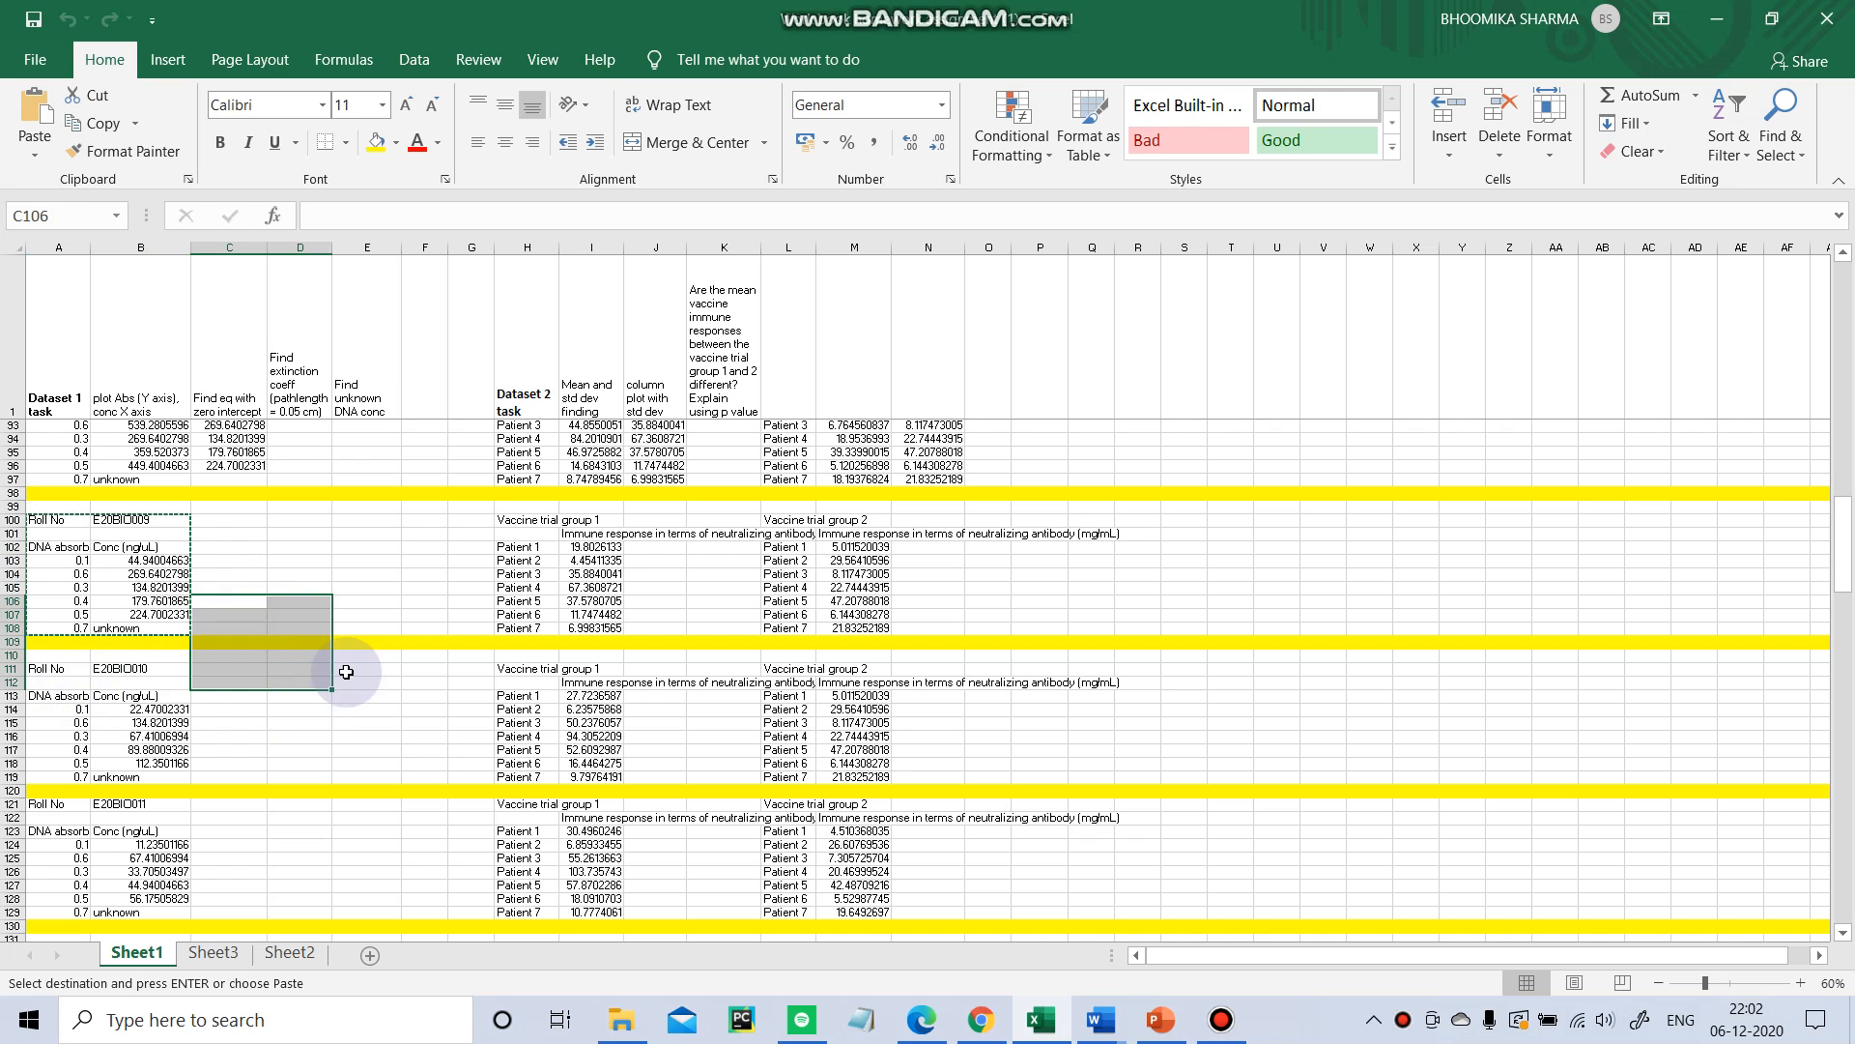
{"action": "left_click", "coordinate": [364, 600]}
Search for Excel and open a new blank workbook.
{"action": "left_click", "coordinate": [377, 1023]}
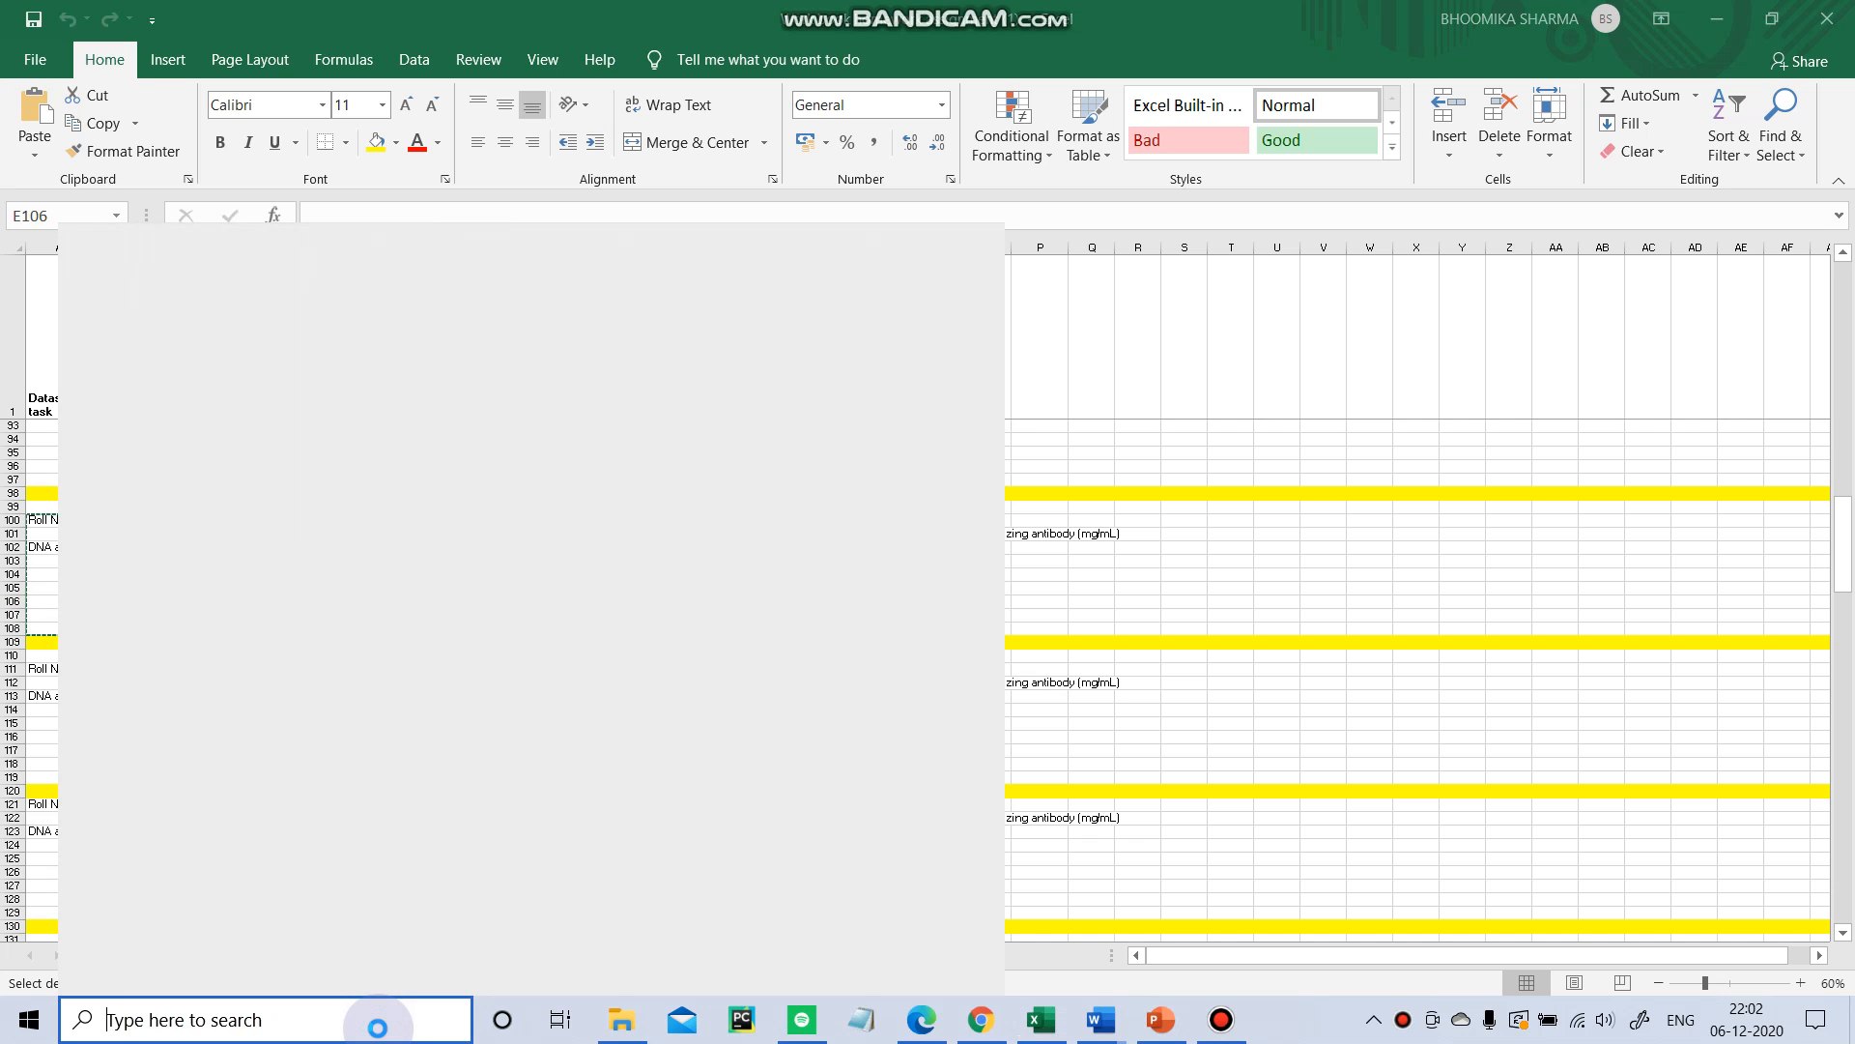
{"action": "type", "text": "exce"}
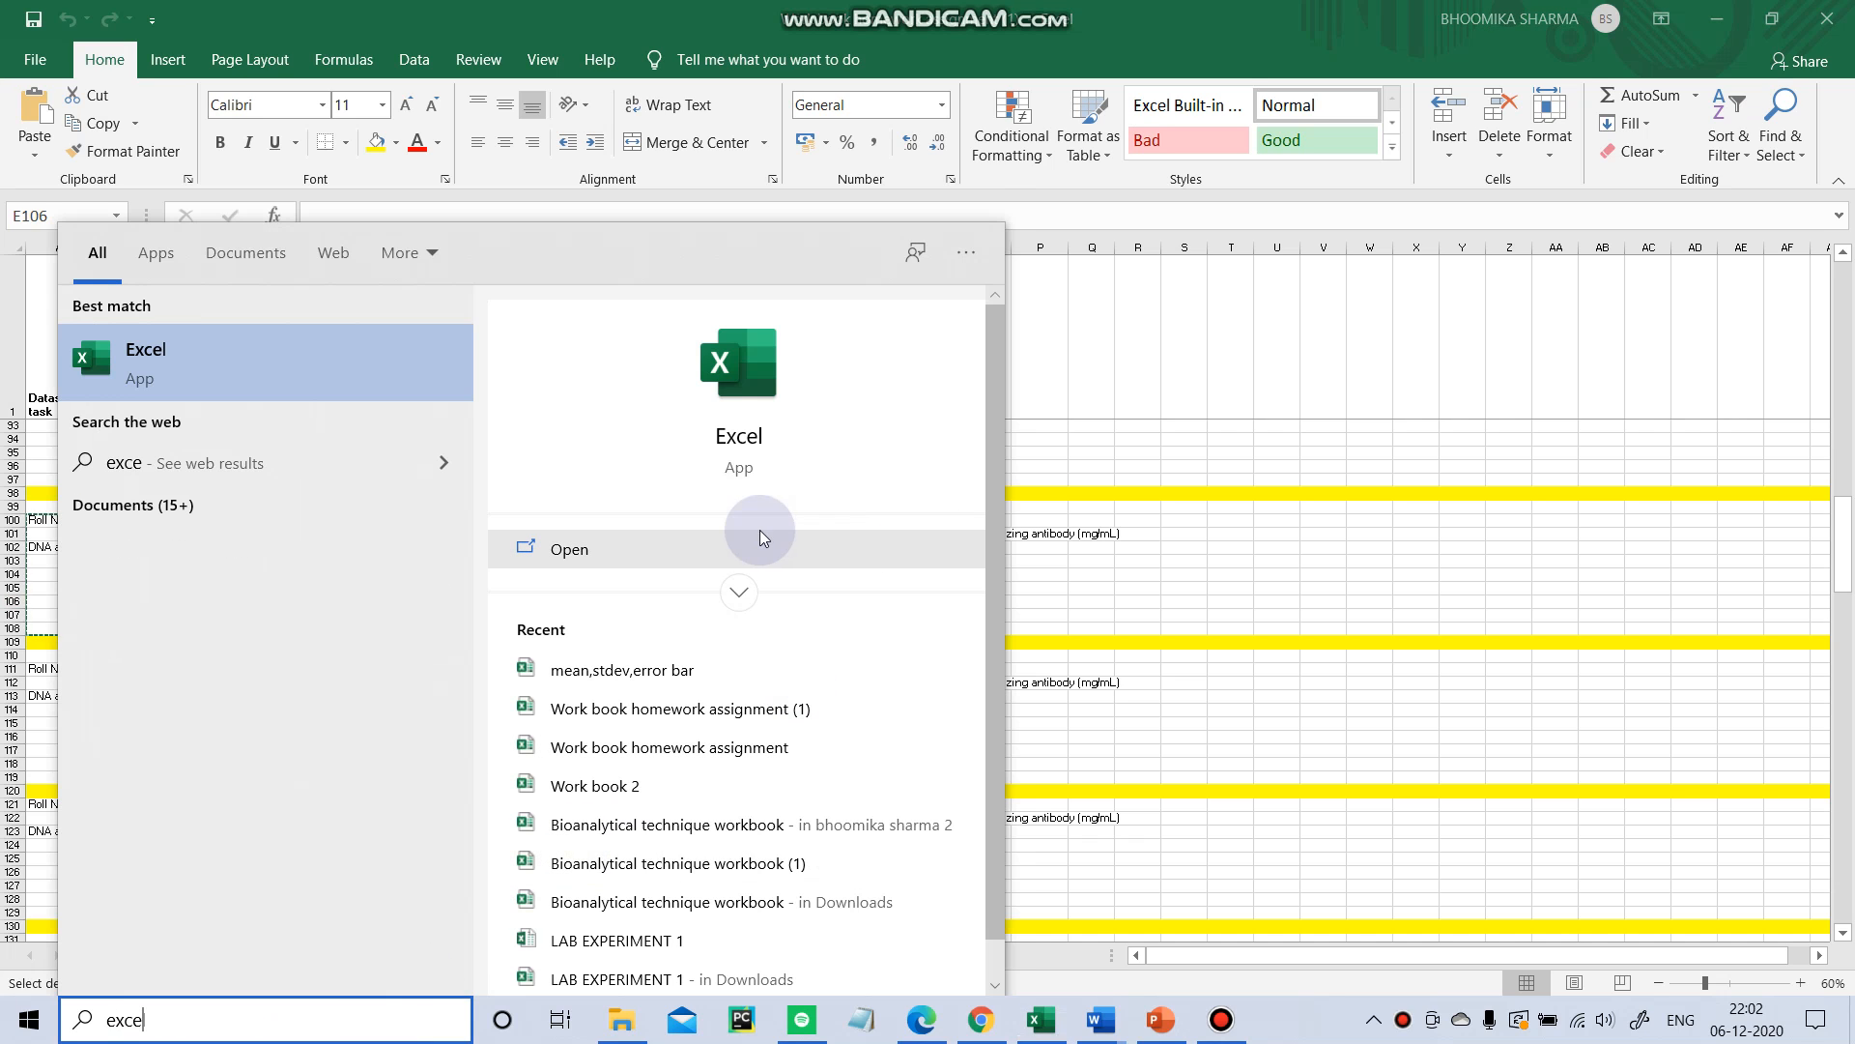
{"action": "type", "text": "l"}
{"action": "left_click", "coordinate": [737, 546]}
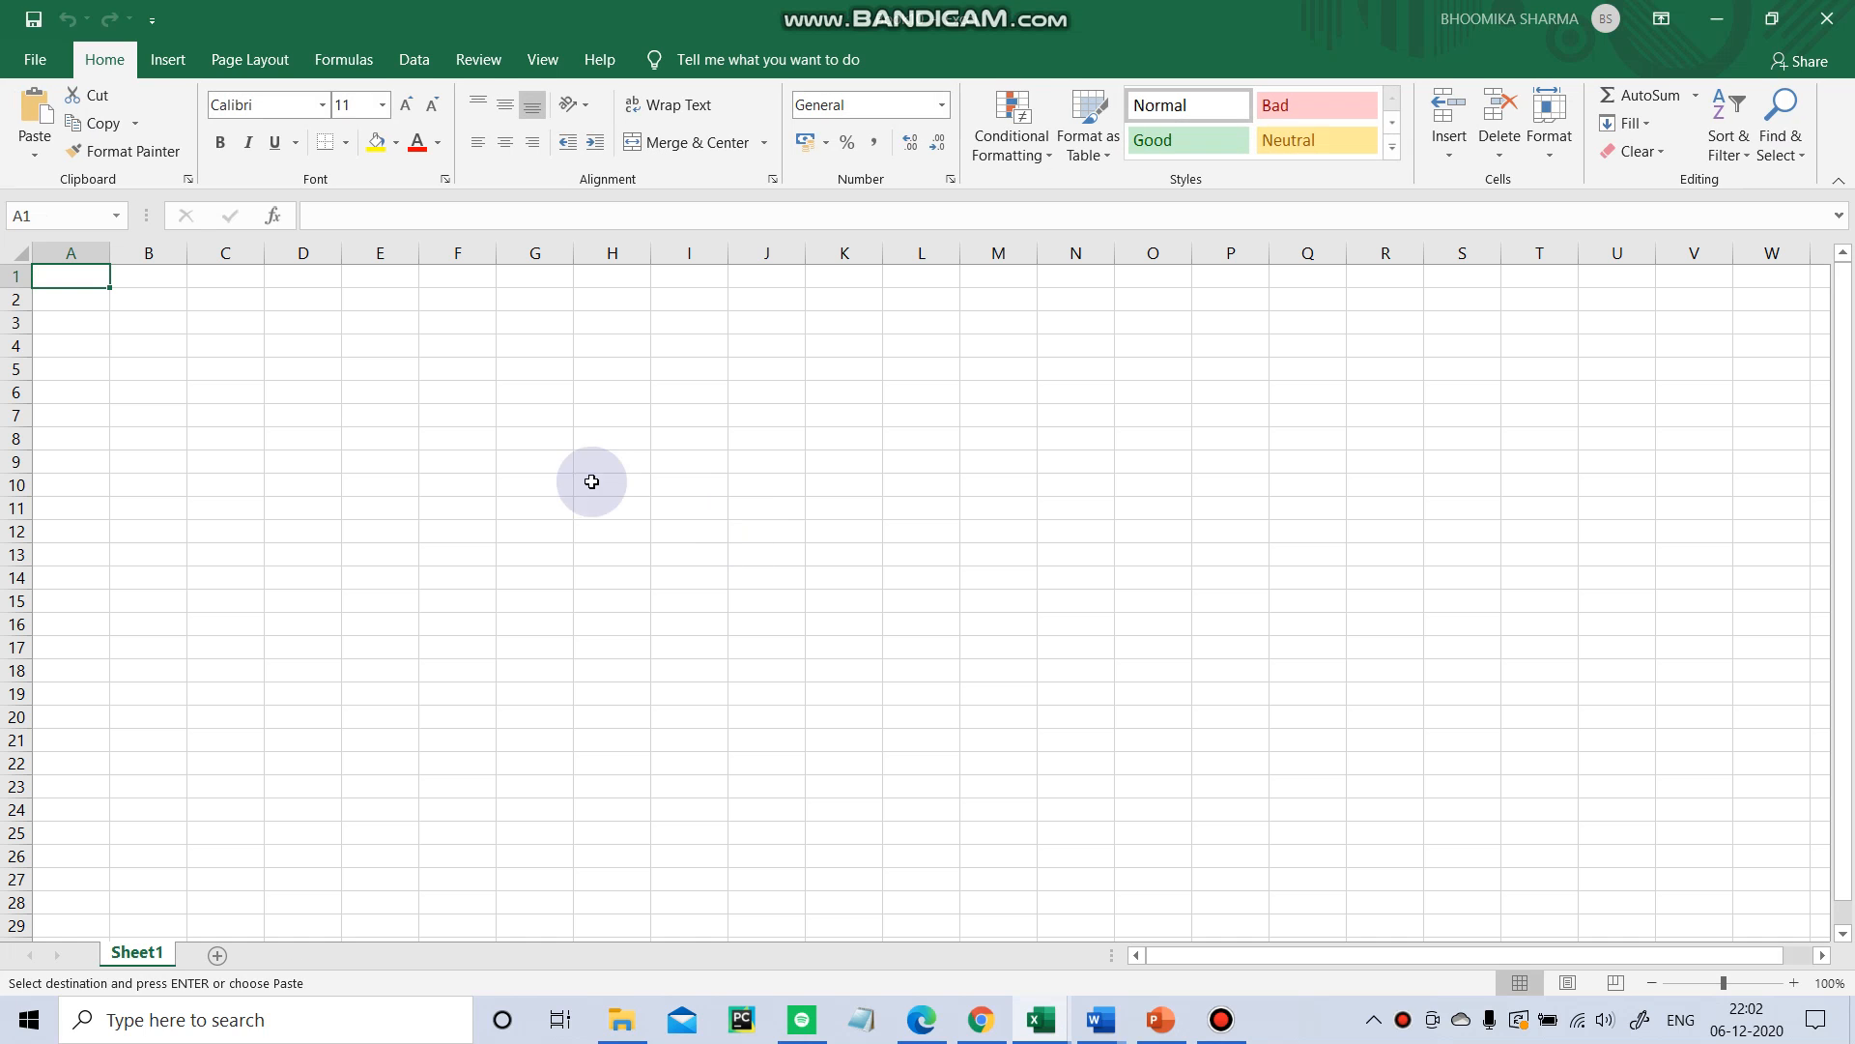
Paste the copied absorbance and concentration block starting at cell C3.
{"action": "left_click", "coordinate": [196, 322]}
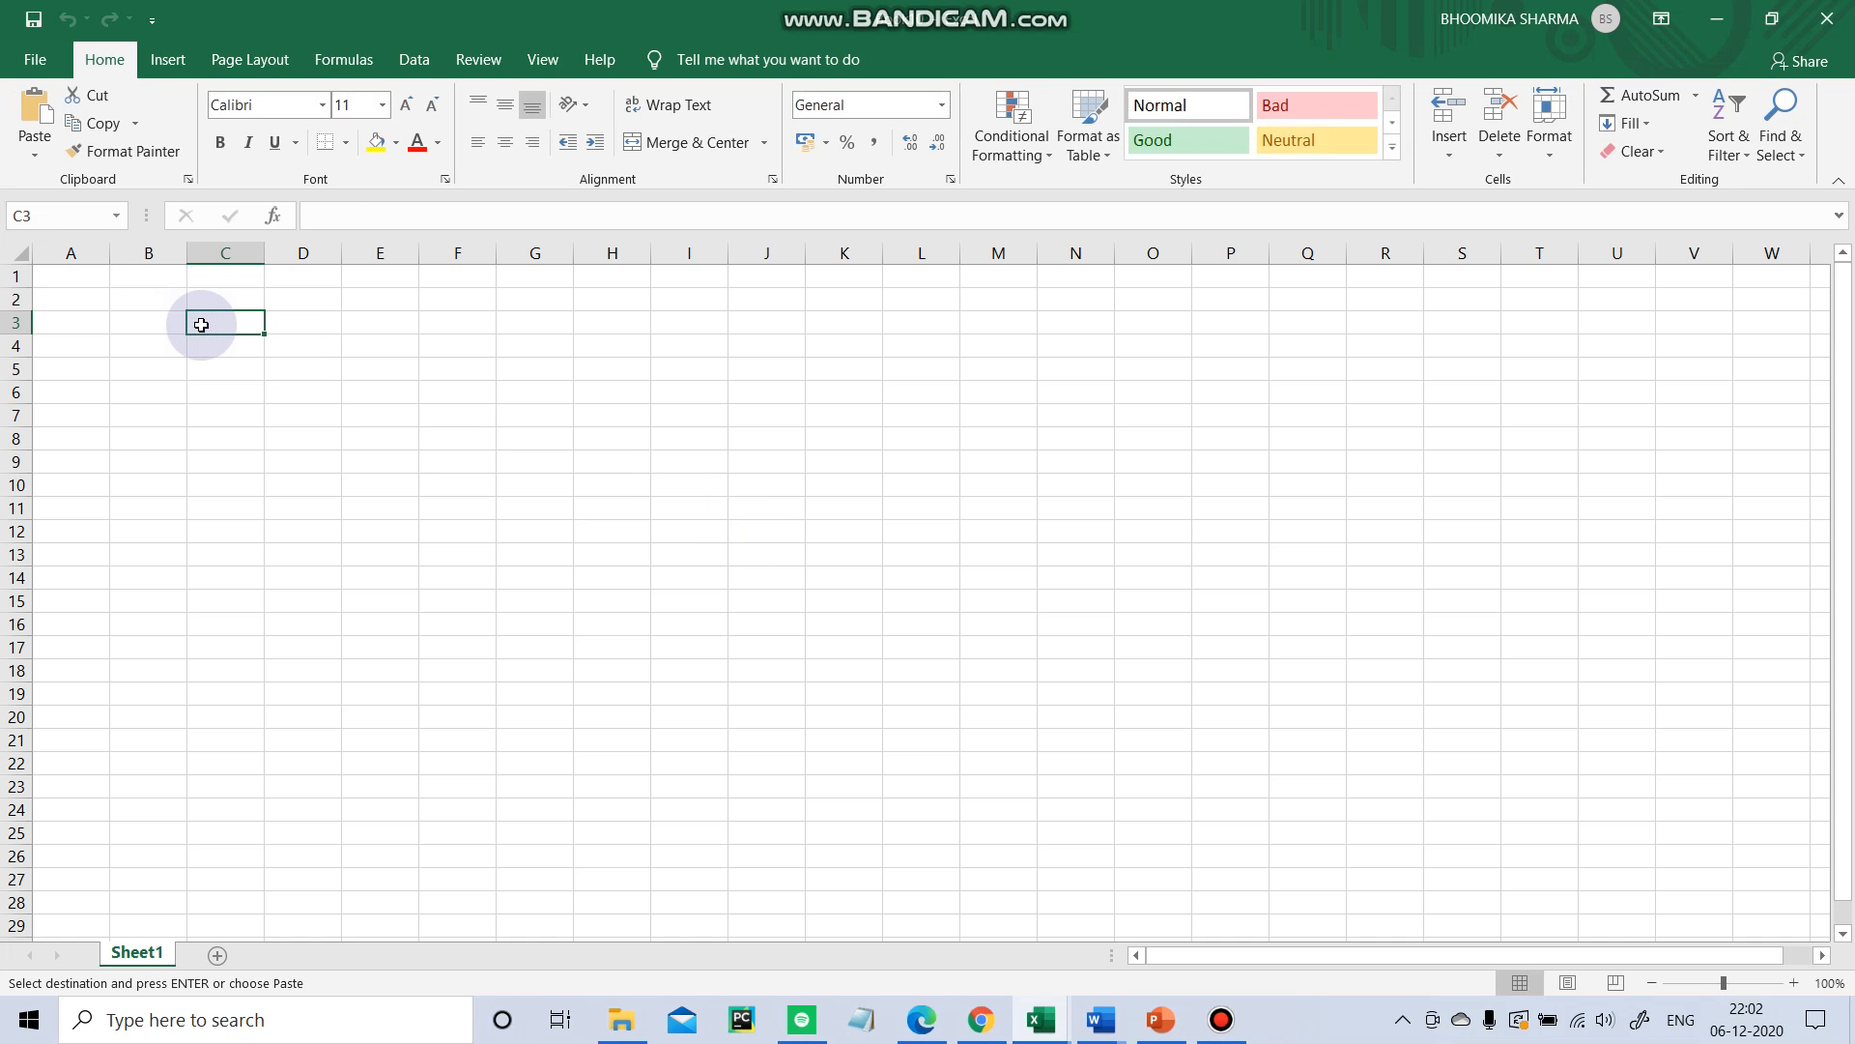
{"action": "key", "text": "ctrl+v"}
{"action": "left_click", "coordinate": [448, 417]}
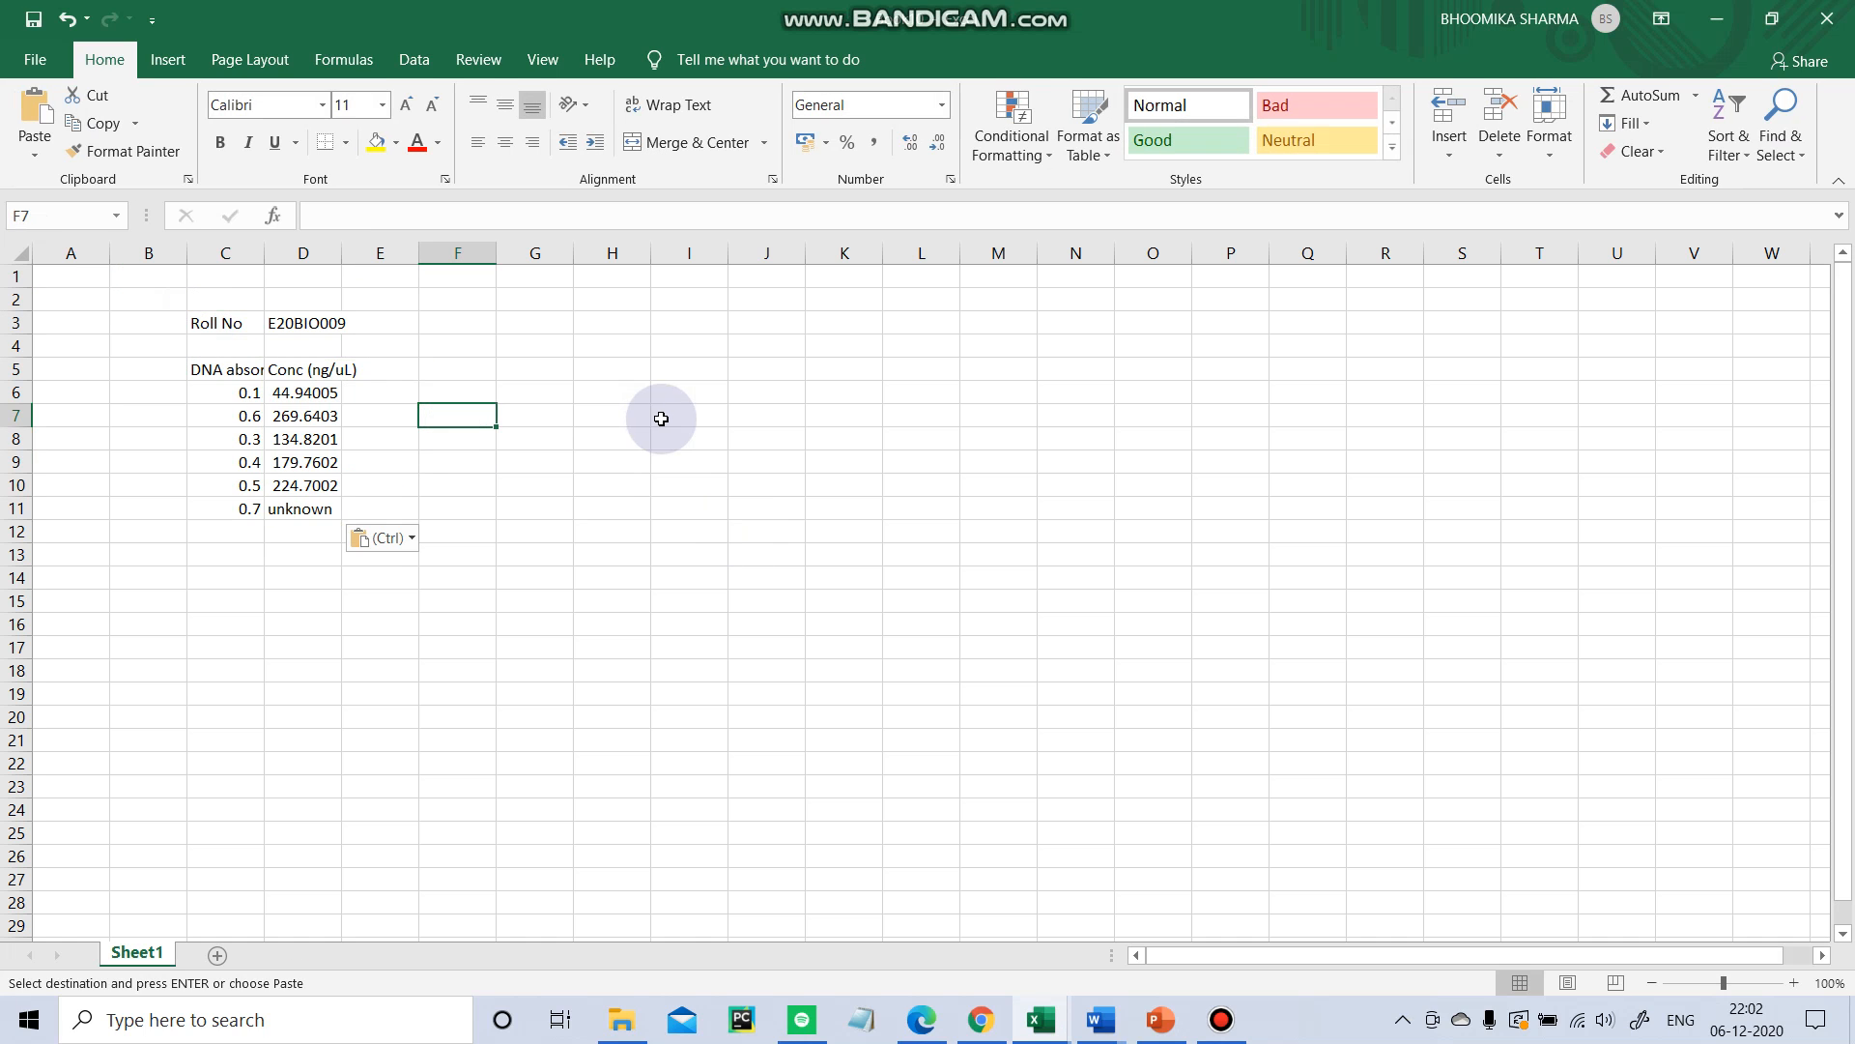
{"action": "right_click", "coordinate": [699, 462]}
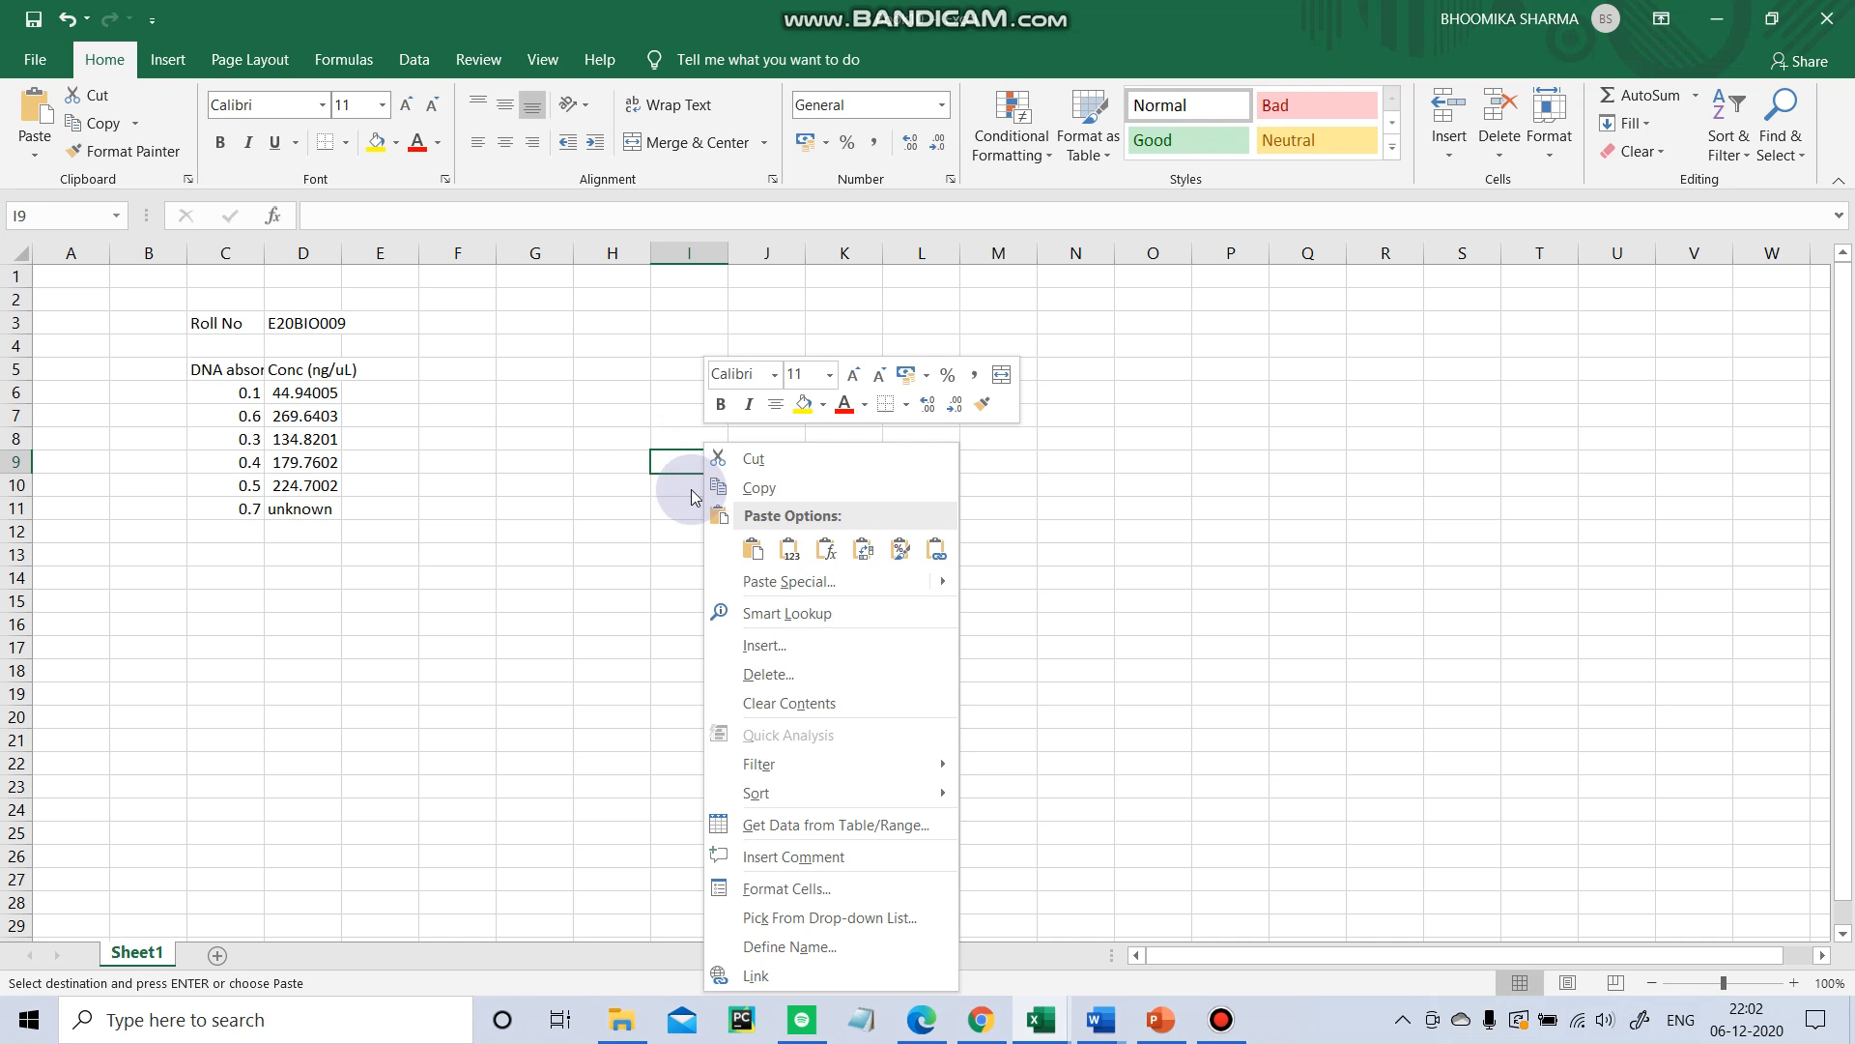
{"action": "left_click", "coordinate": [613, 501]}
{"action": "key", "text": "ctrl+c"}
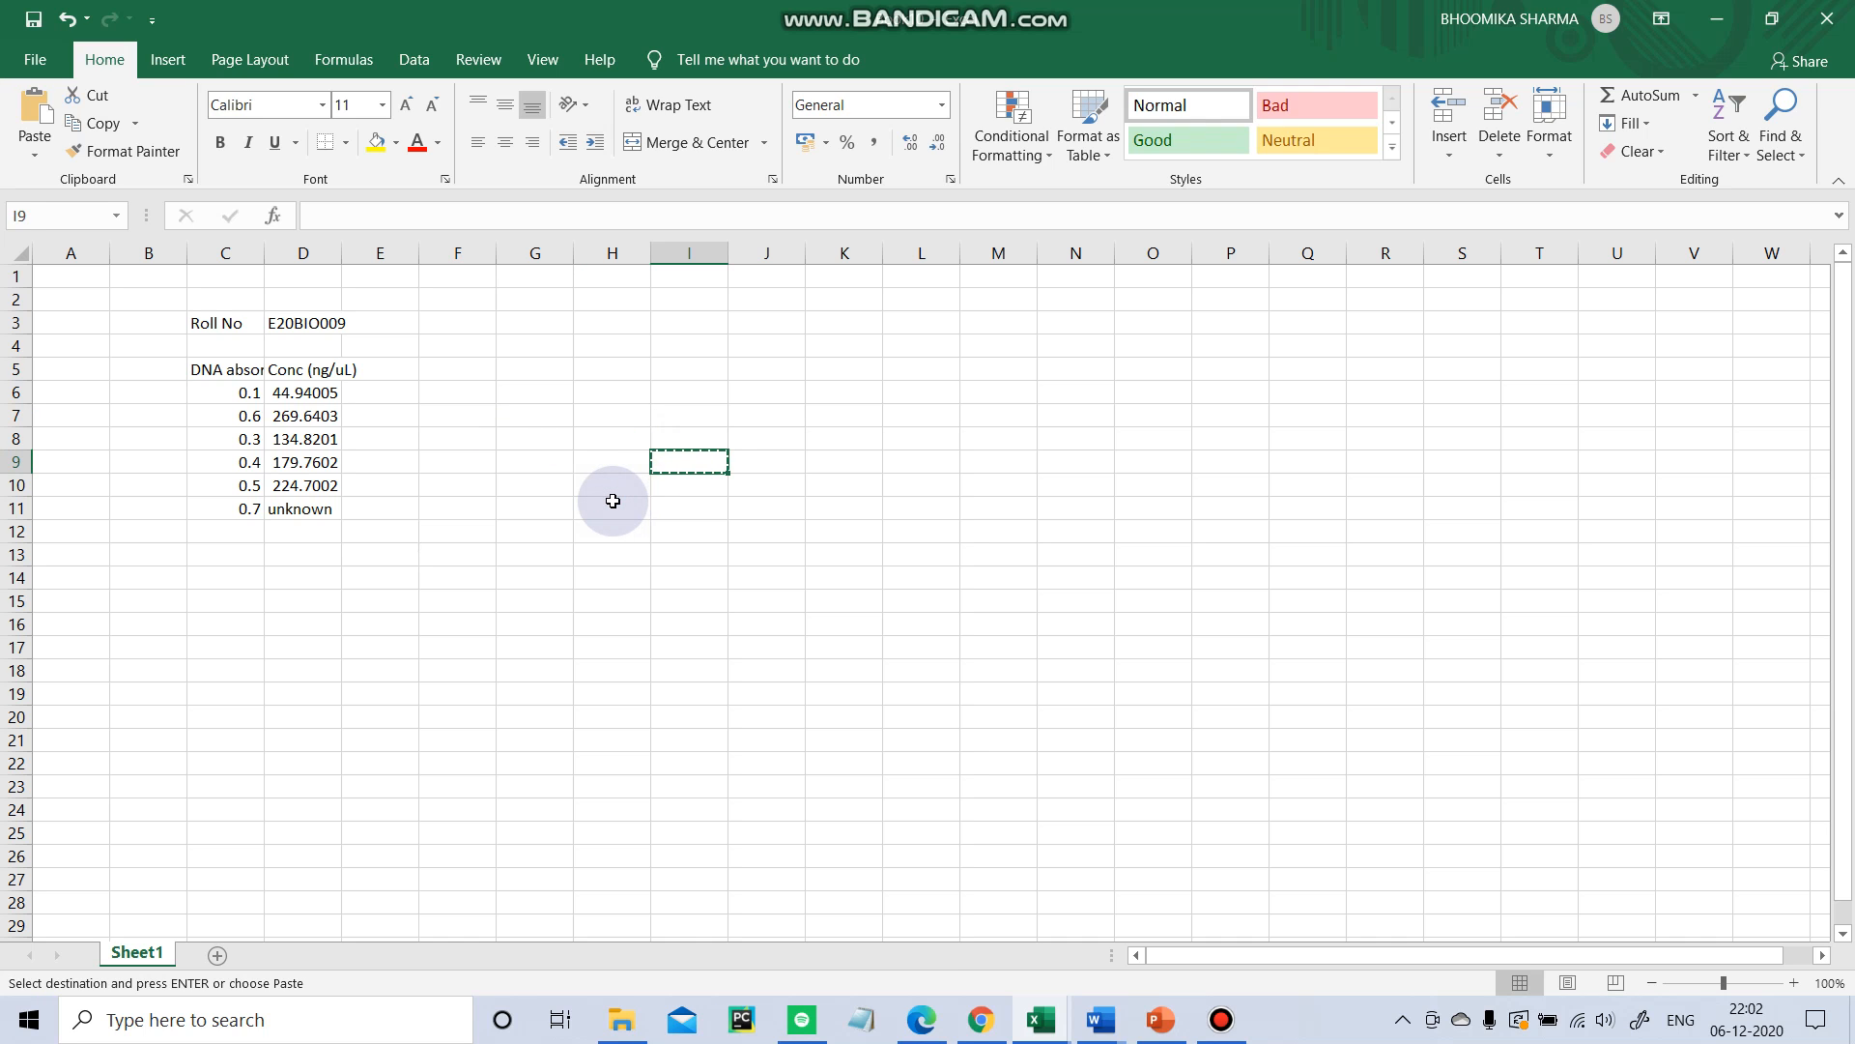
{"action": "left_click", "coordinate": [613, 501]}
{"action": "left_click", "coordinate": [592, 435]}
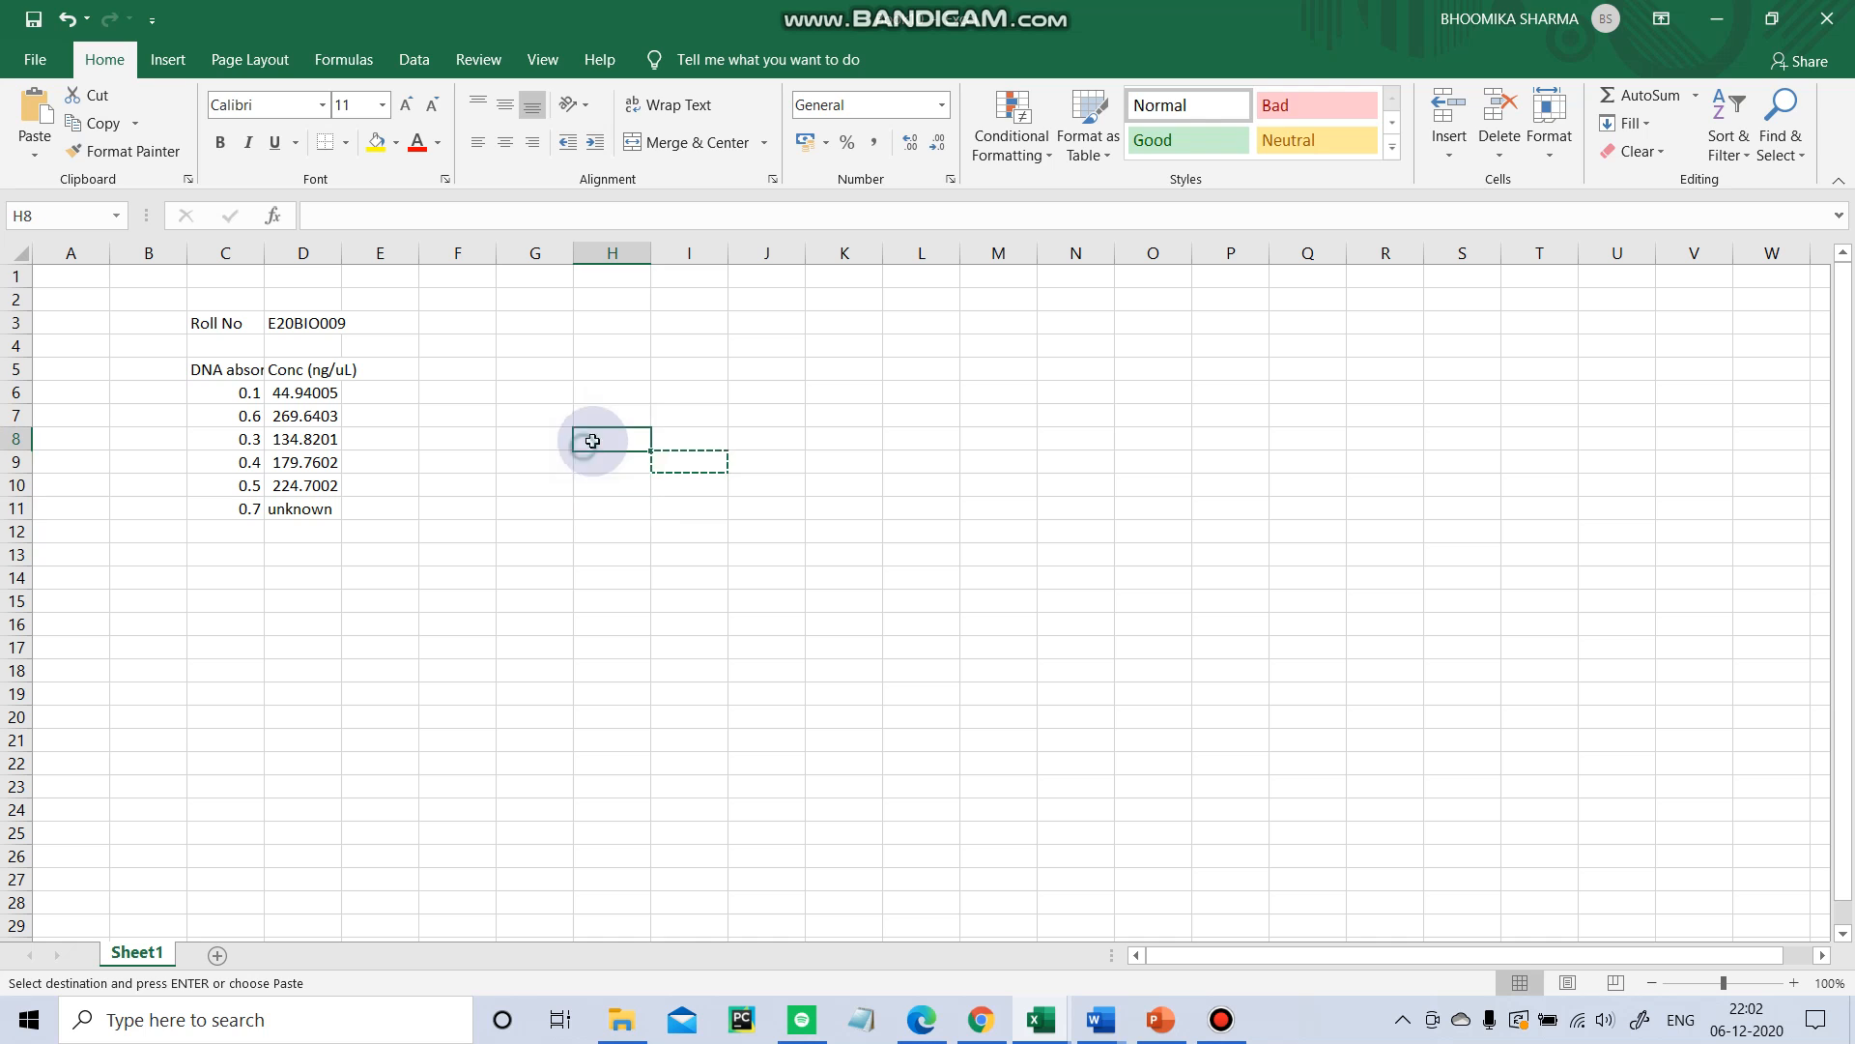
{"action": "key", "text": "Escape"}
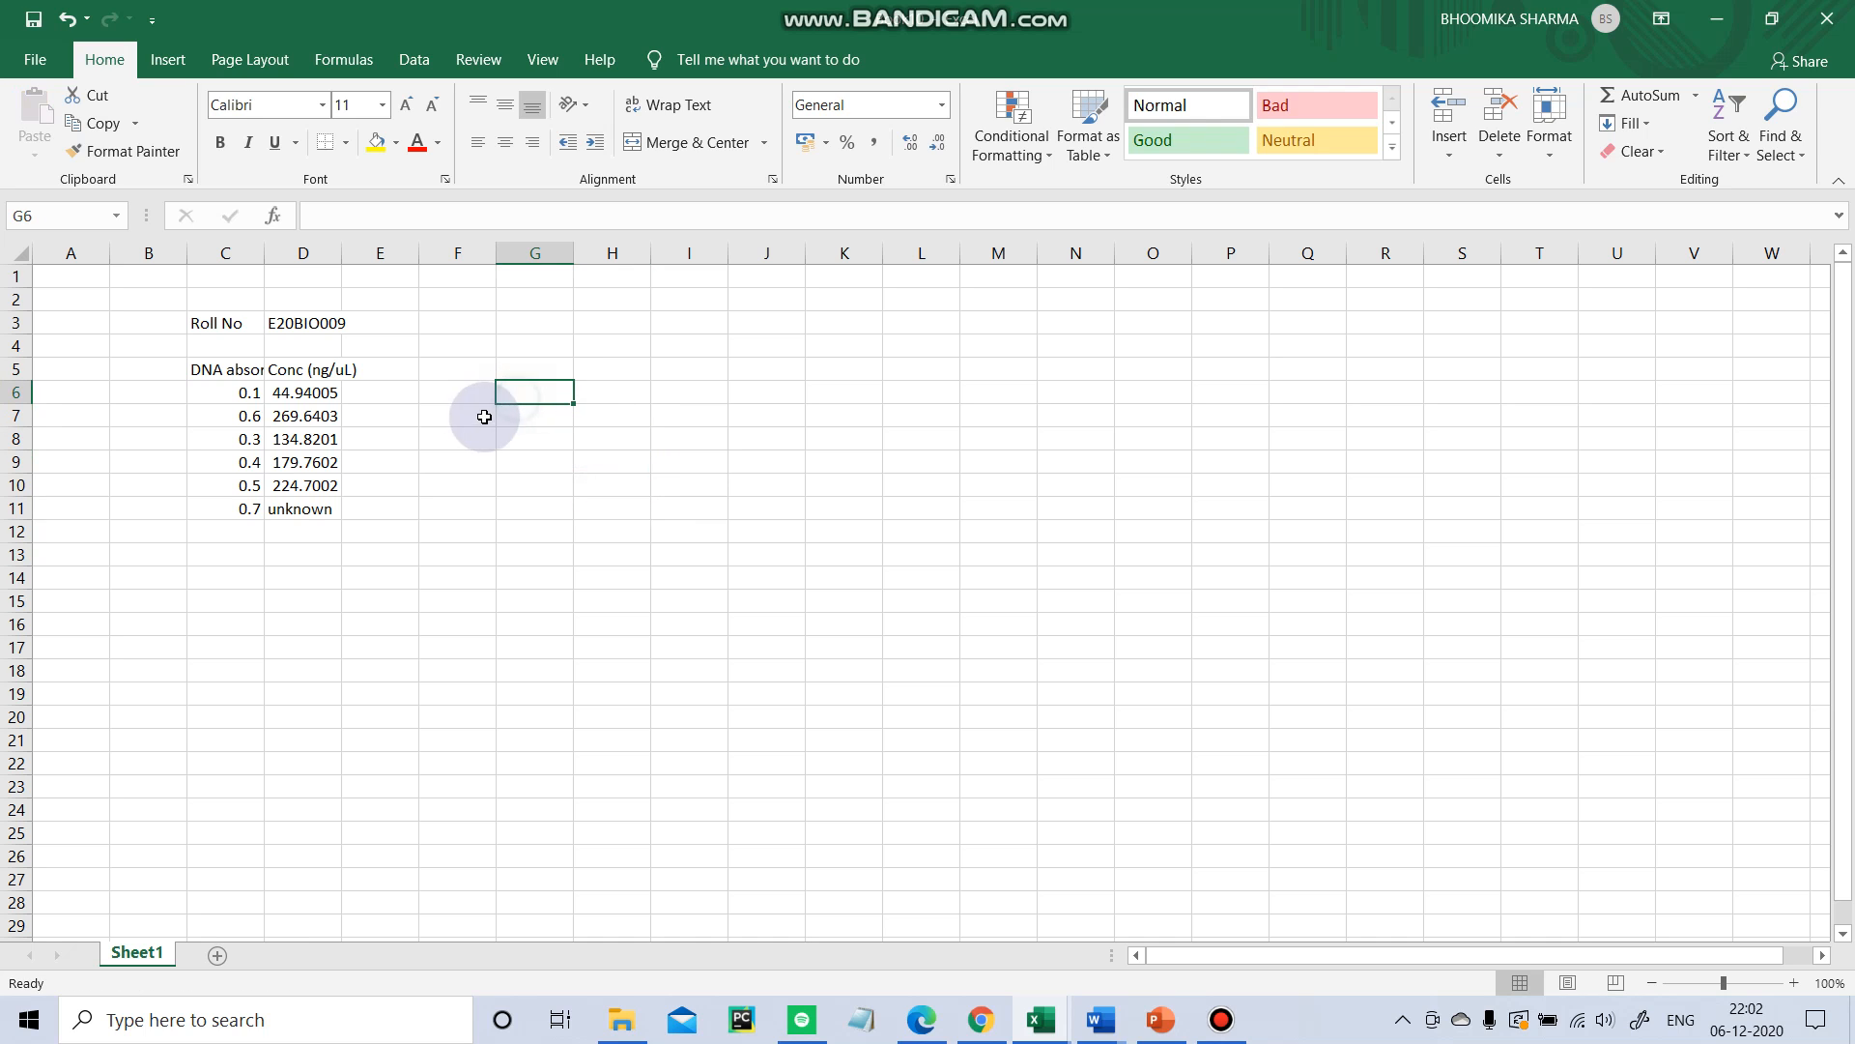
{"action": "left_click", "coordinate": [378, 578]}
{"action": "left_click", "coordinate": [309, 508]}
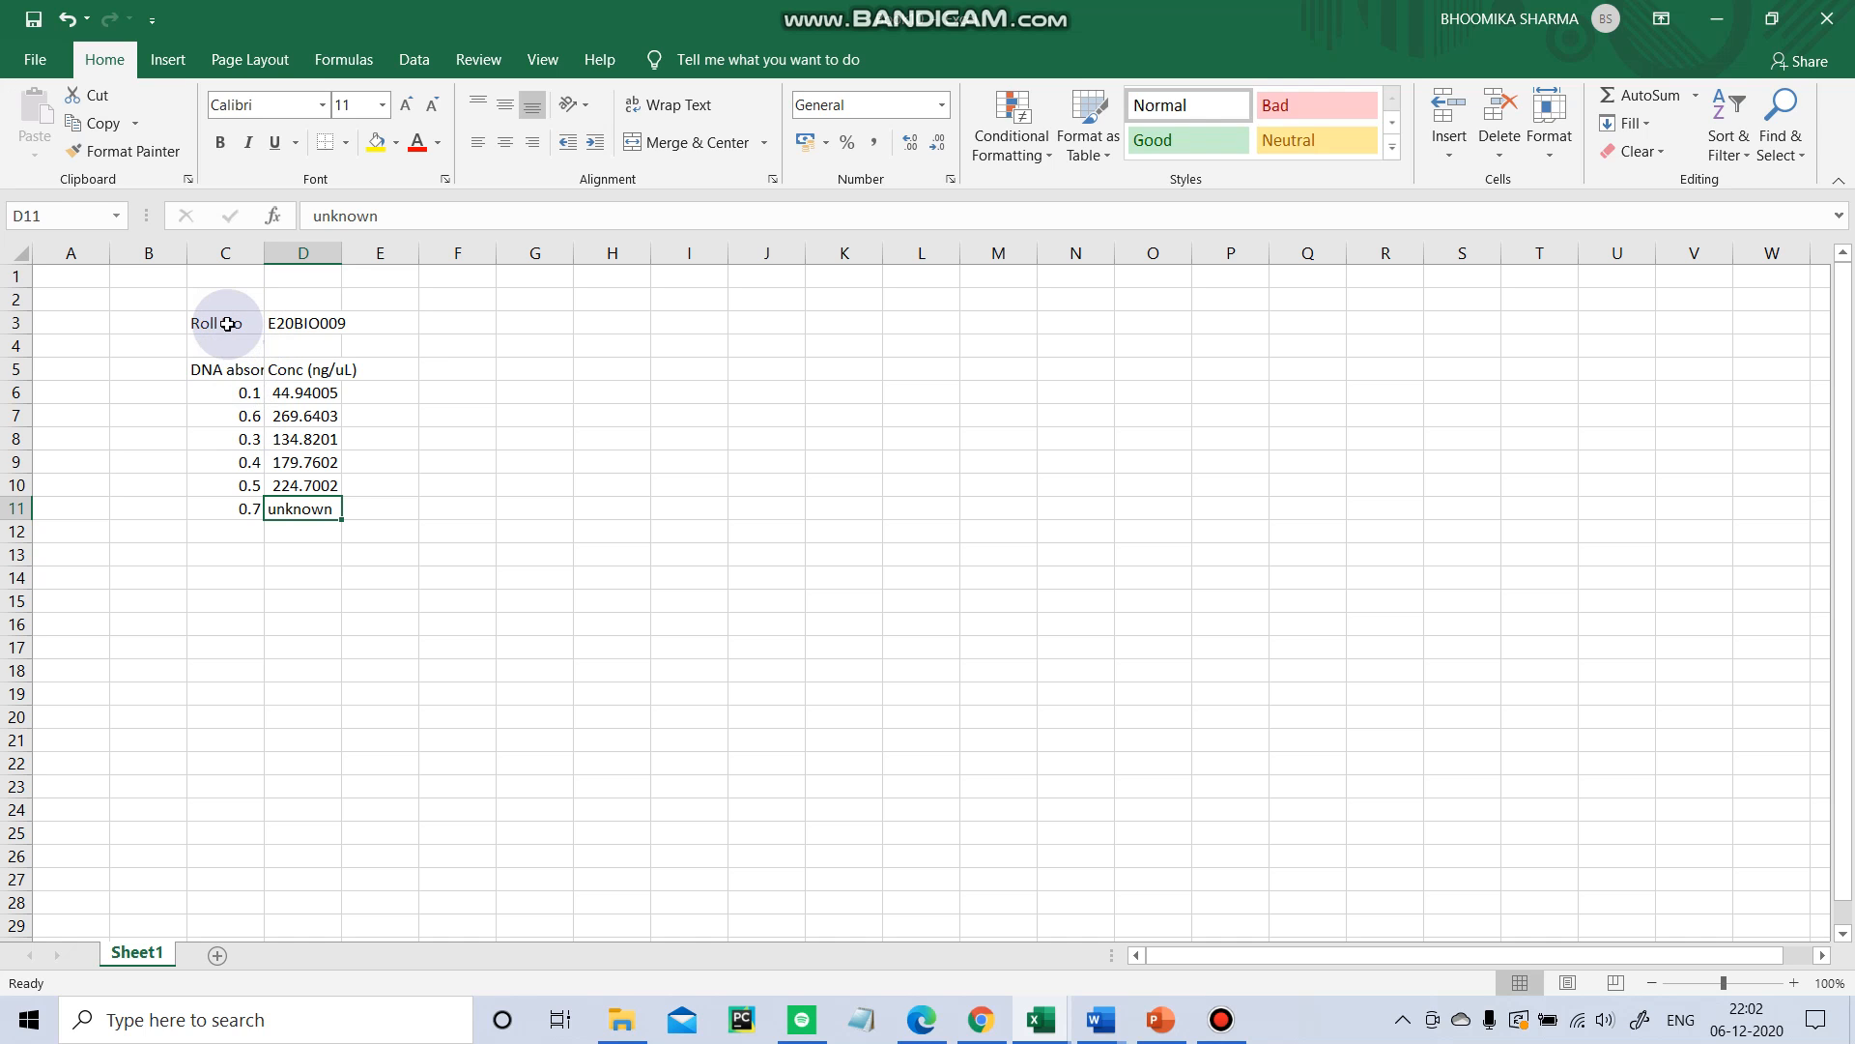
{"action": "left_click_drag", "start_coordinate": [217, 321], "coordinate": [365, 530]}
{"action": "left_click", "coordinate": [301, 643]}
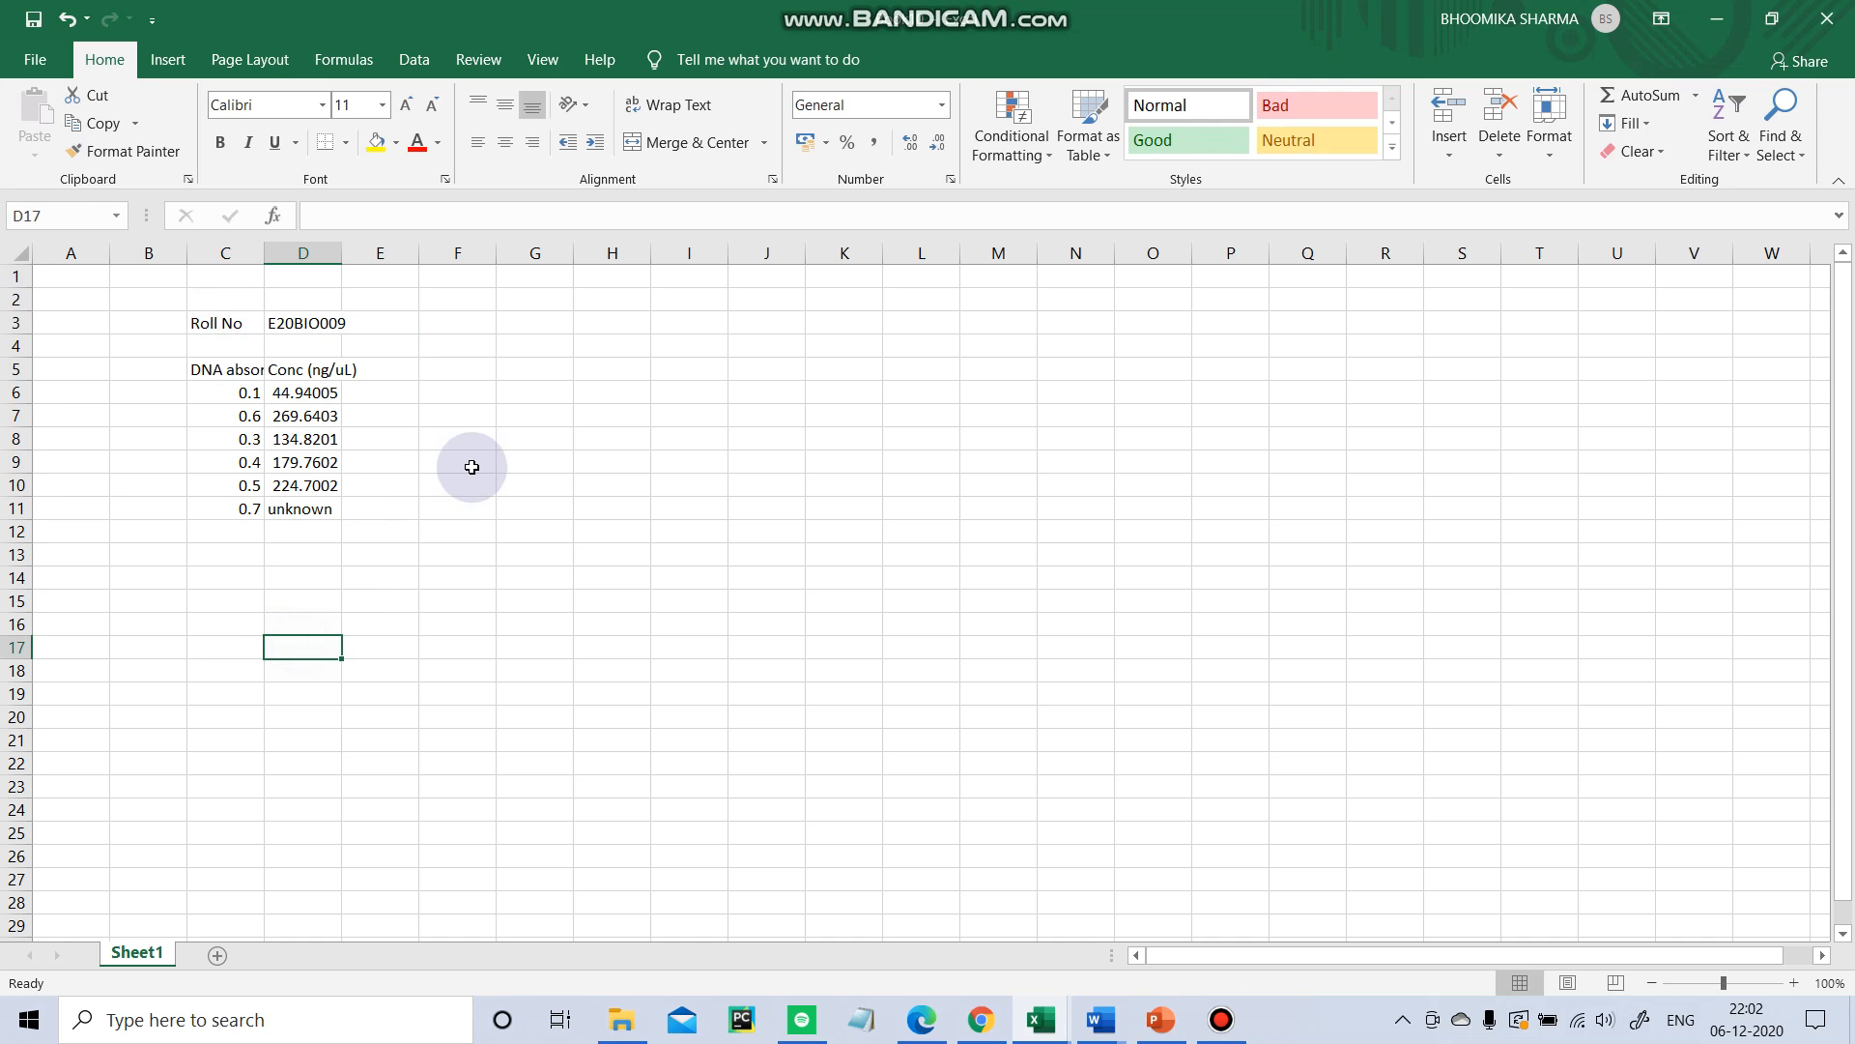
Enter the Beer-Lambert formula text A = e*b*c in cell F5.
{"action": "left_click", "coordinate": [448, 376]}
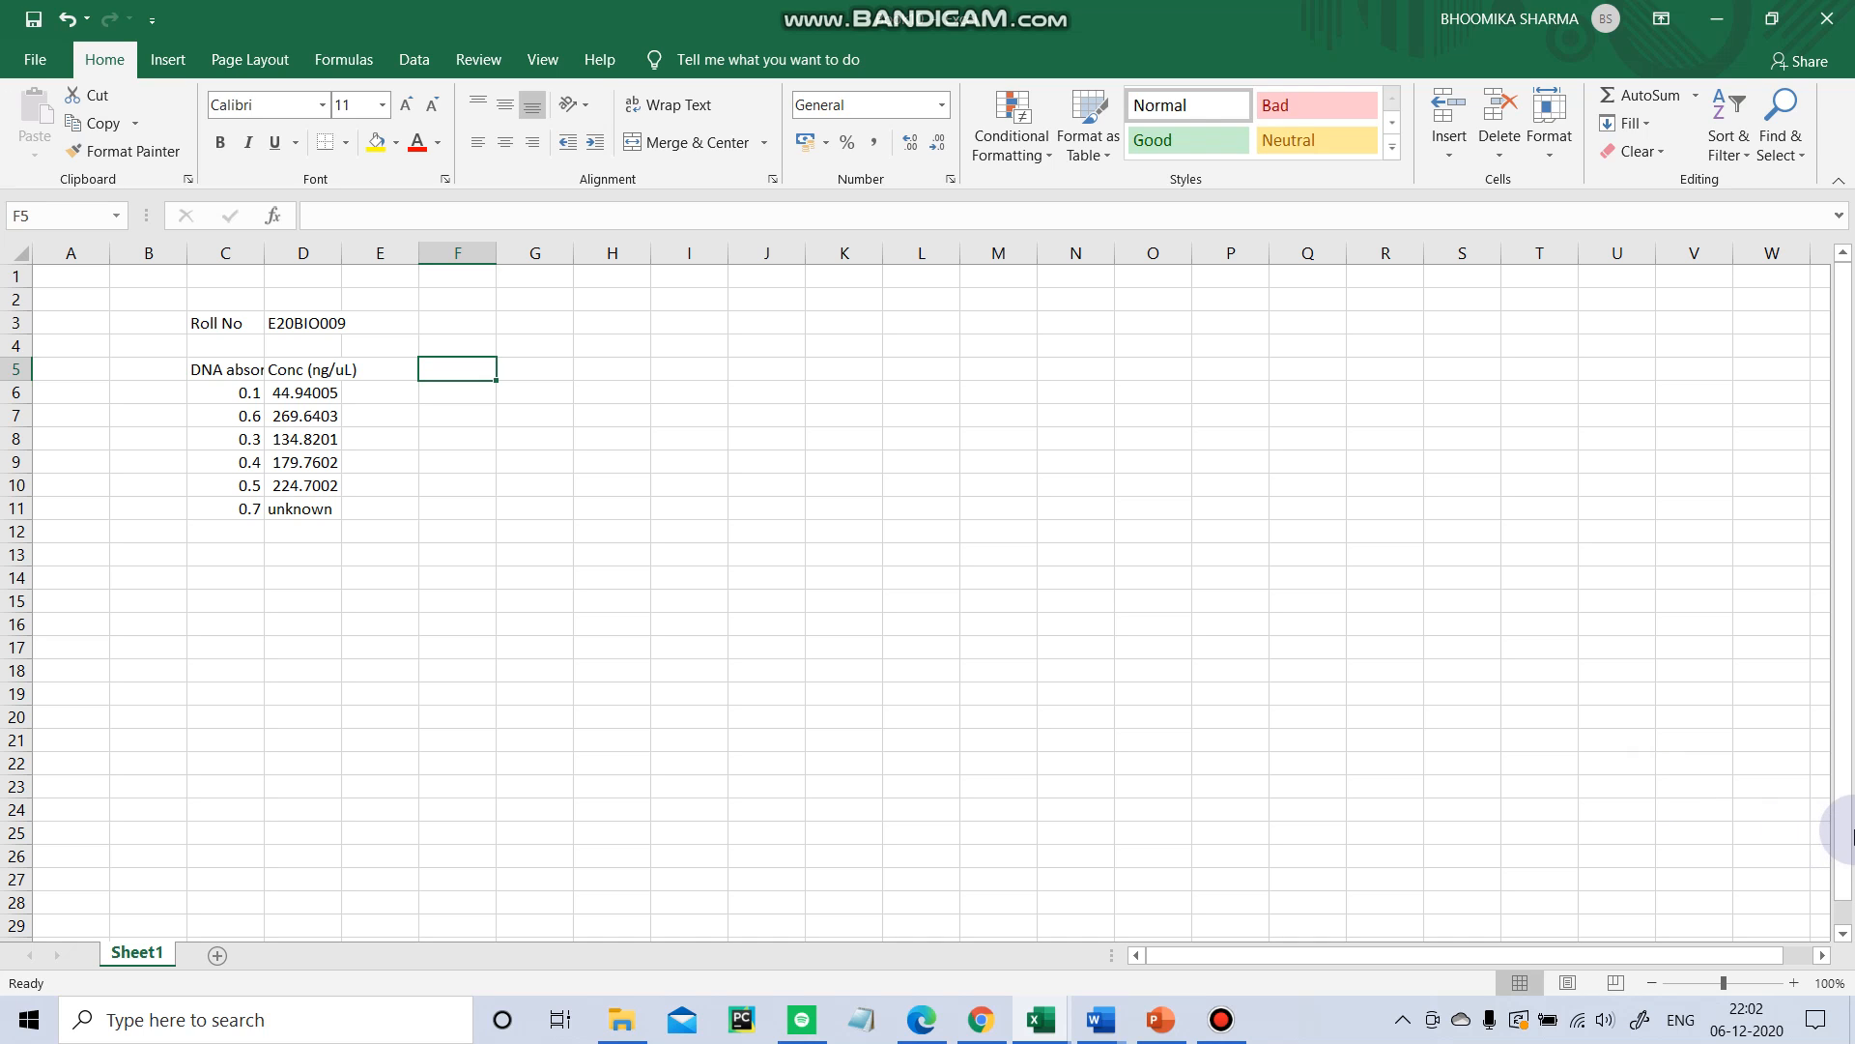
{"action": "type", "text": "A"}
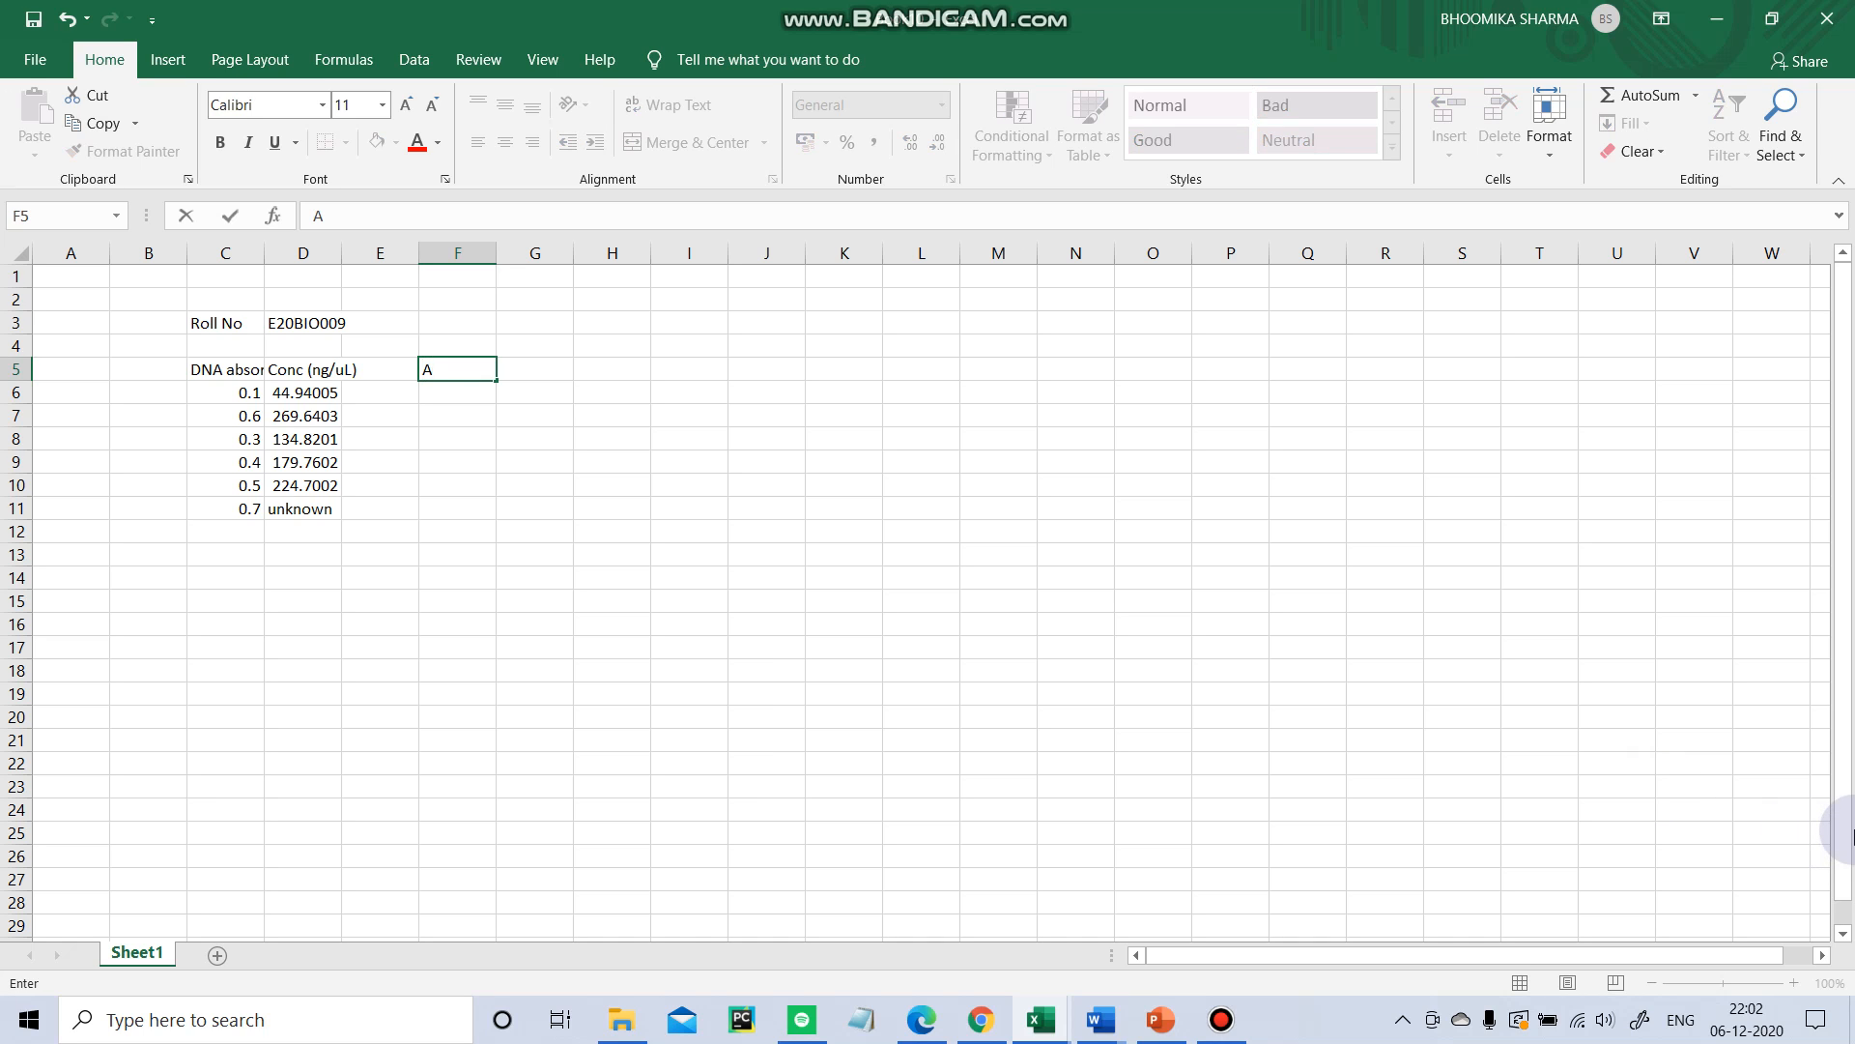
{"action": "type", "text": " = e*B"}
{"action": "key", "text": "BackSpace"}
{"action": "type", "text": "b"}
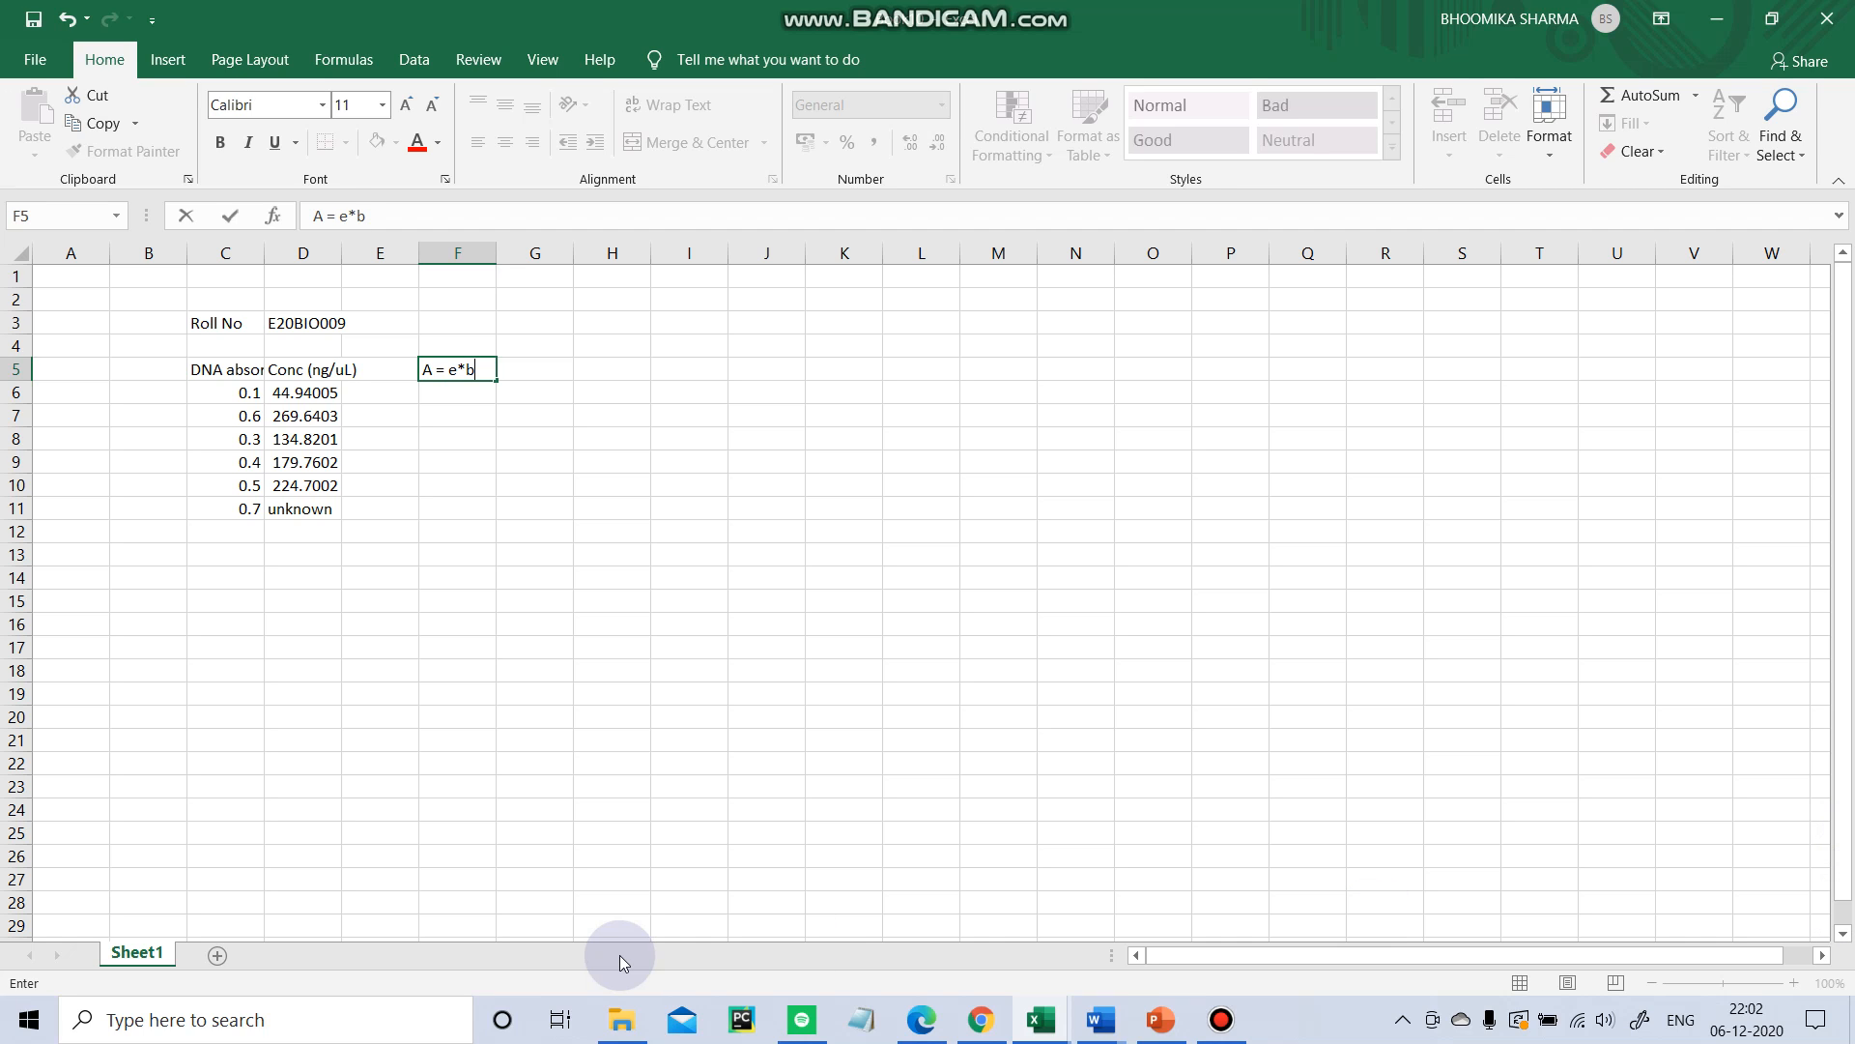
{"action": "type", "text": "*c"}
{"action": "key", "text": "Return"}
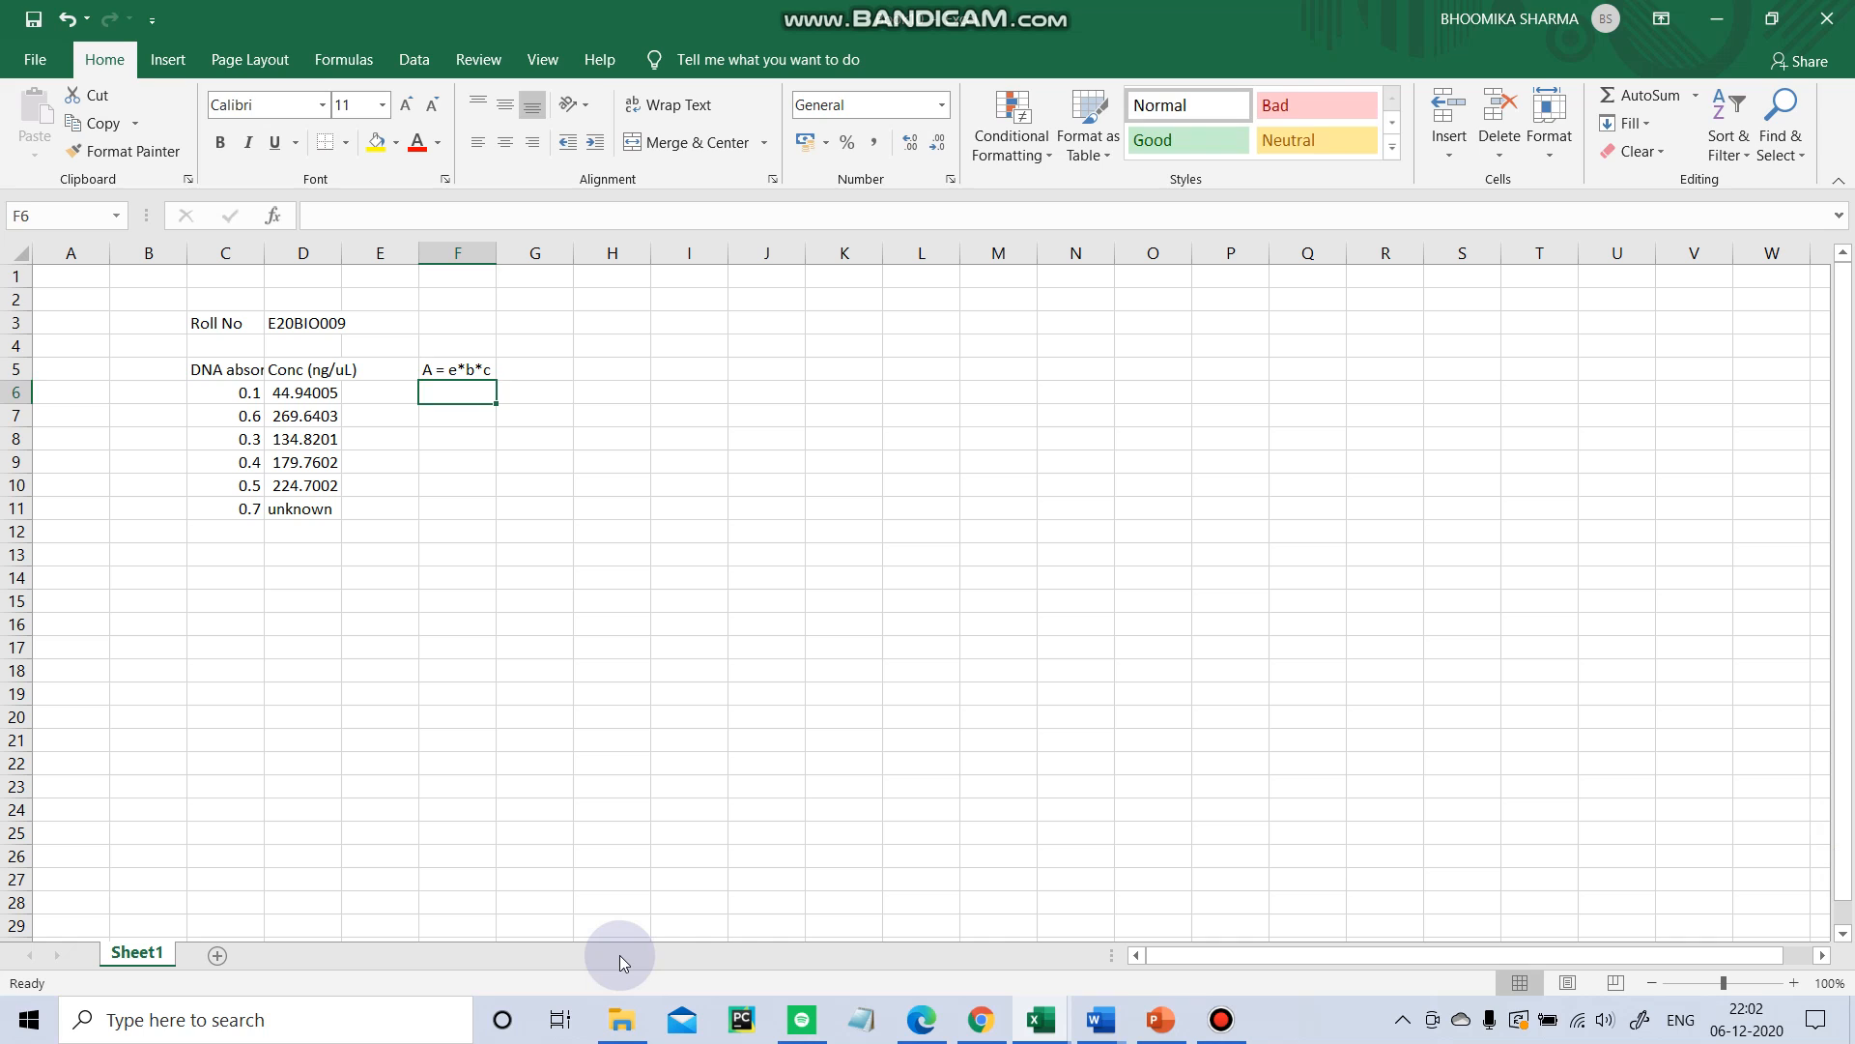
Enter the line equation y=mx+c in cell F6.
{"action": "type", "text": "y"}
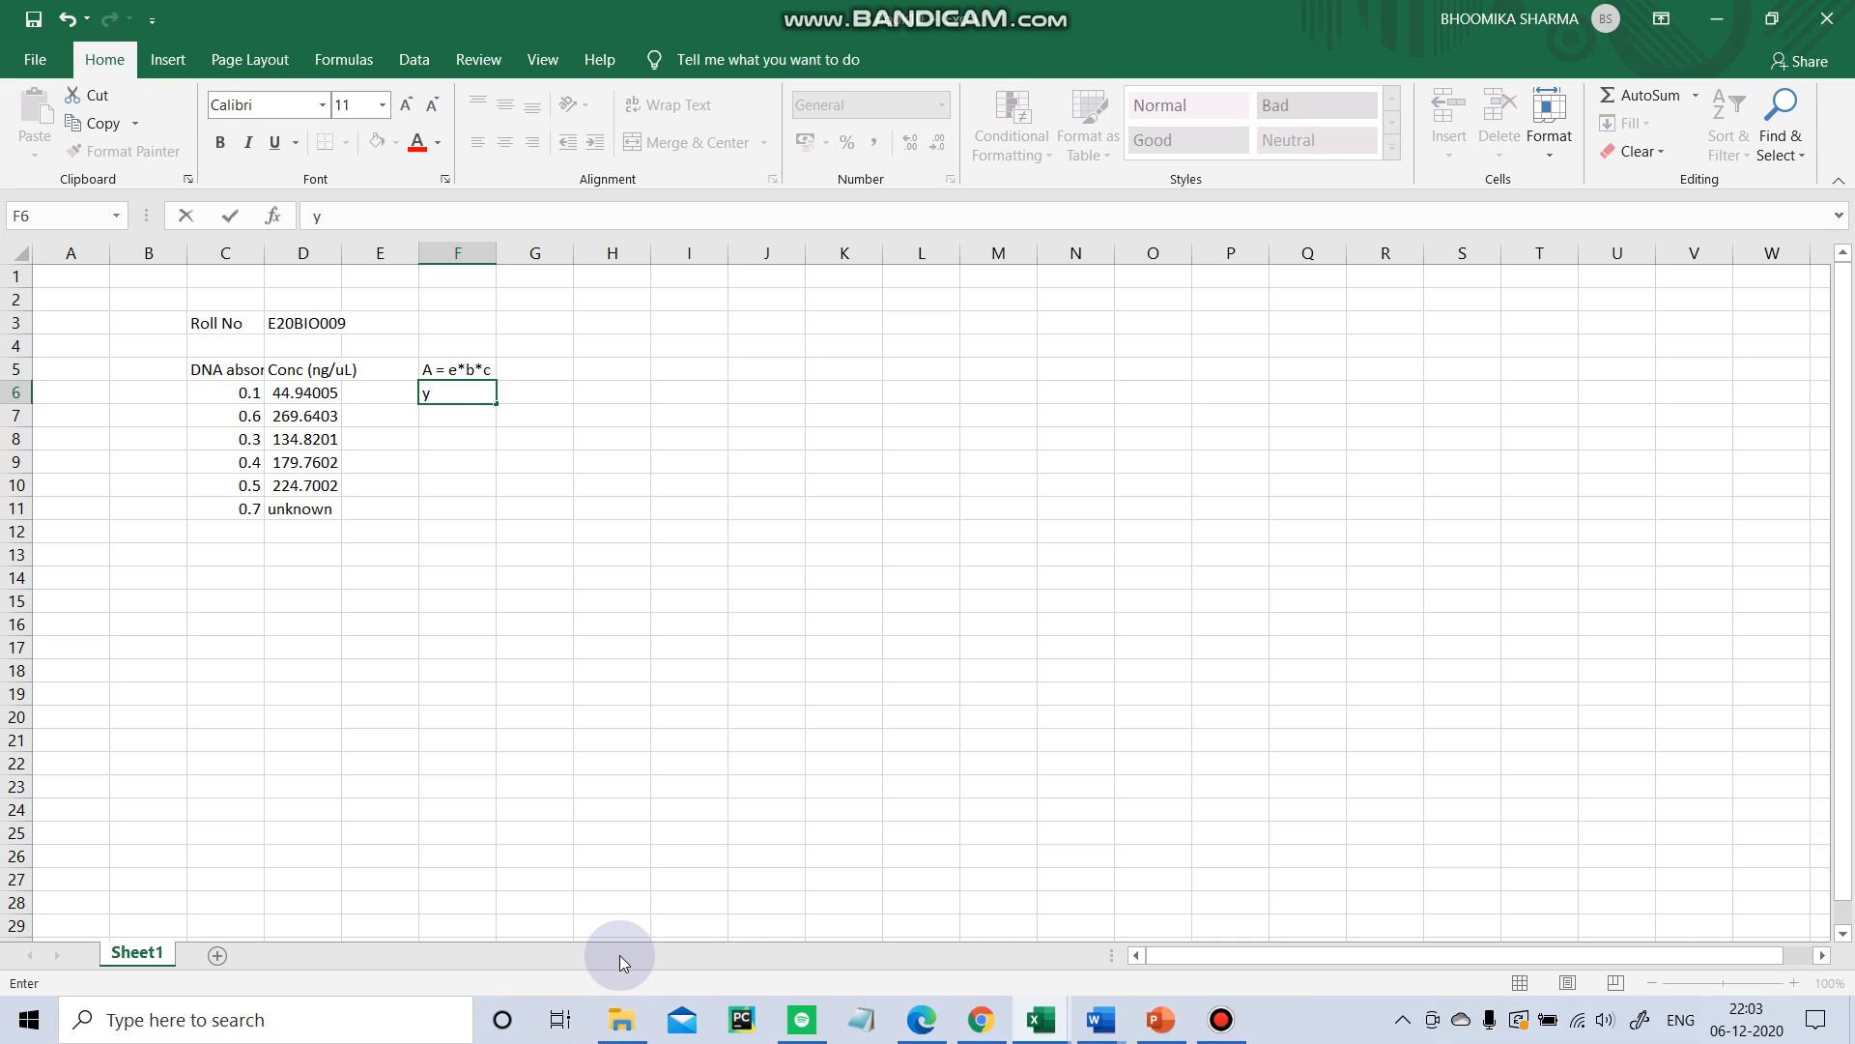
{"action": "type", "text": "=mx+c"}
{"action": "key", "text": "Return"}
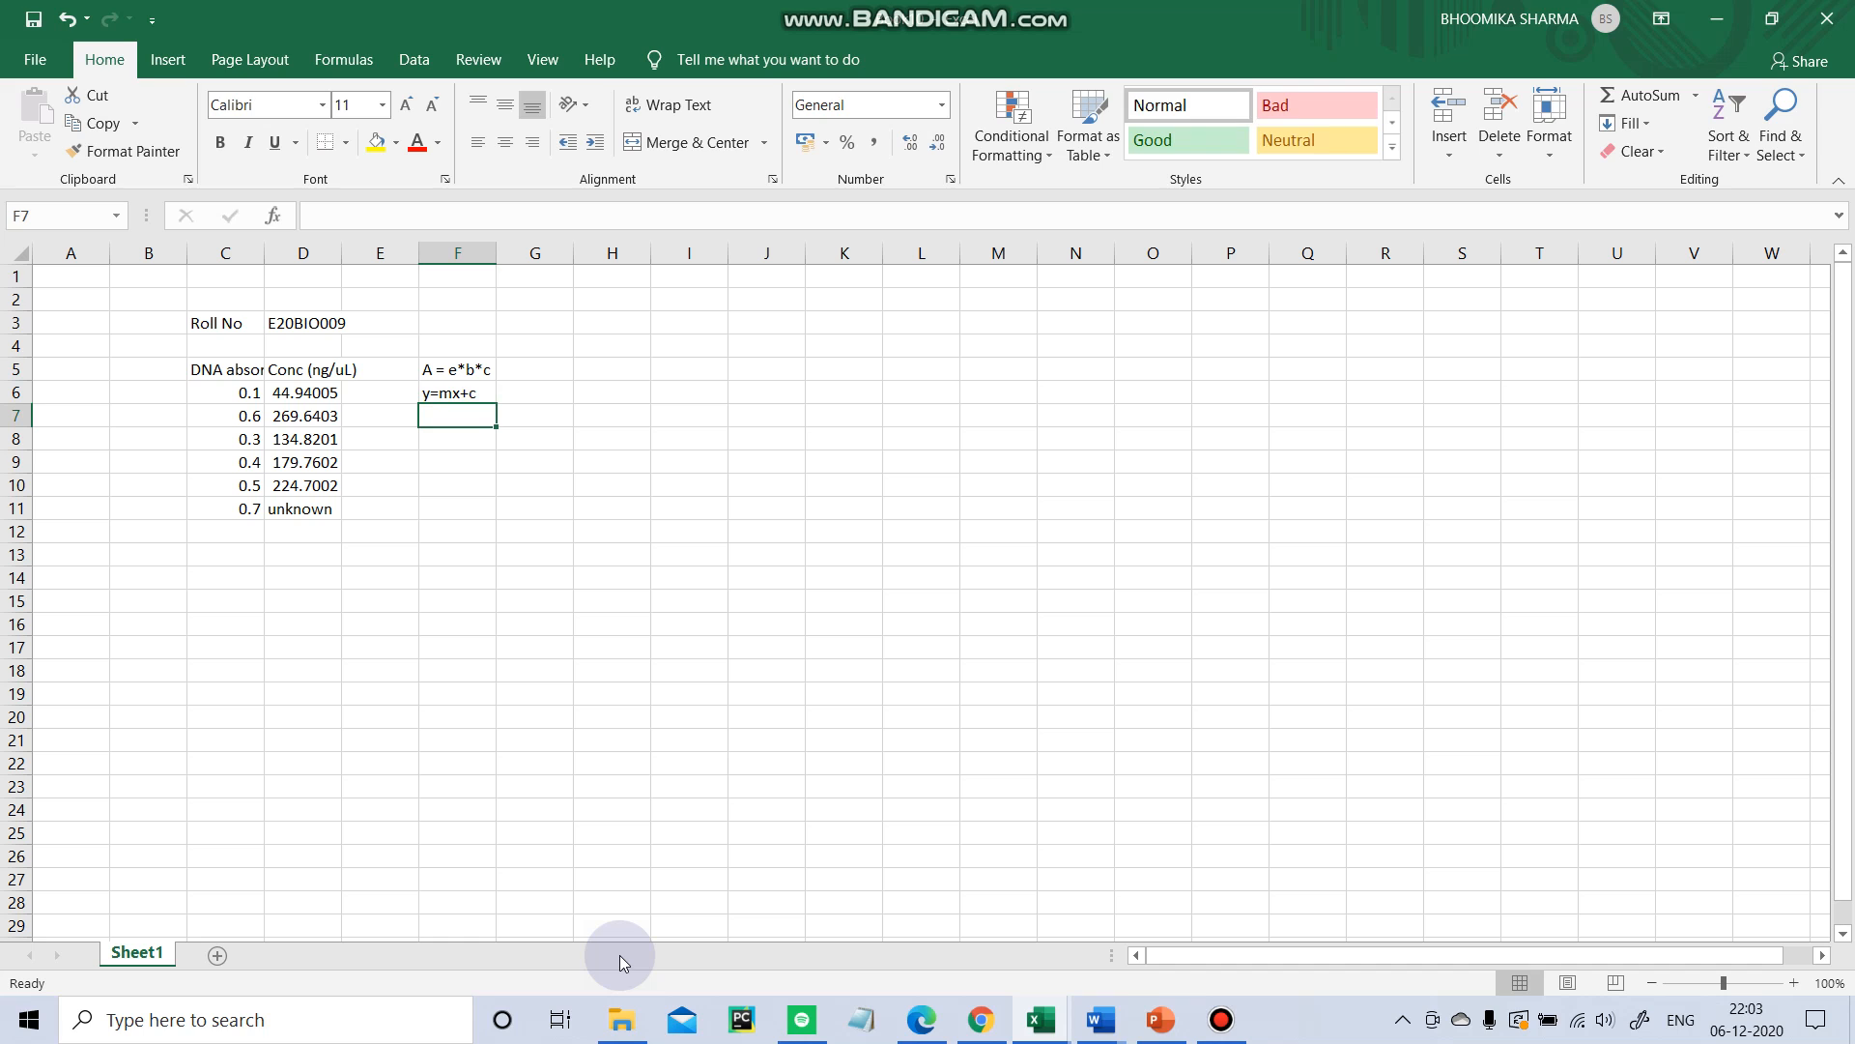
Enter m=e*b in cell F7 as the slope relation.
{"action": "type", "text": "m"}
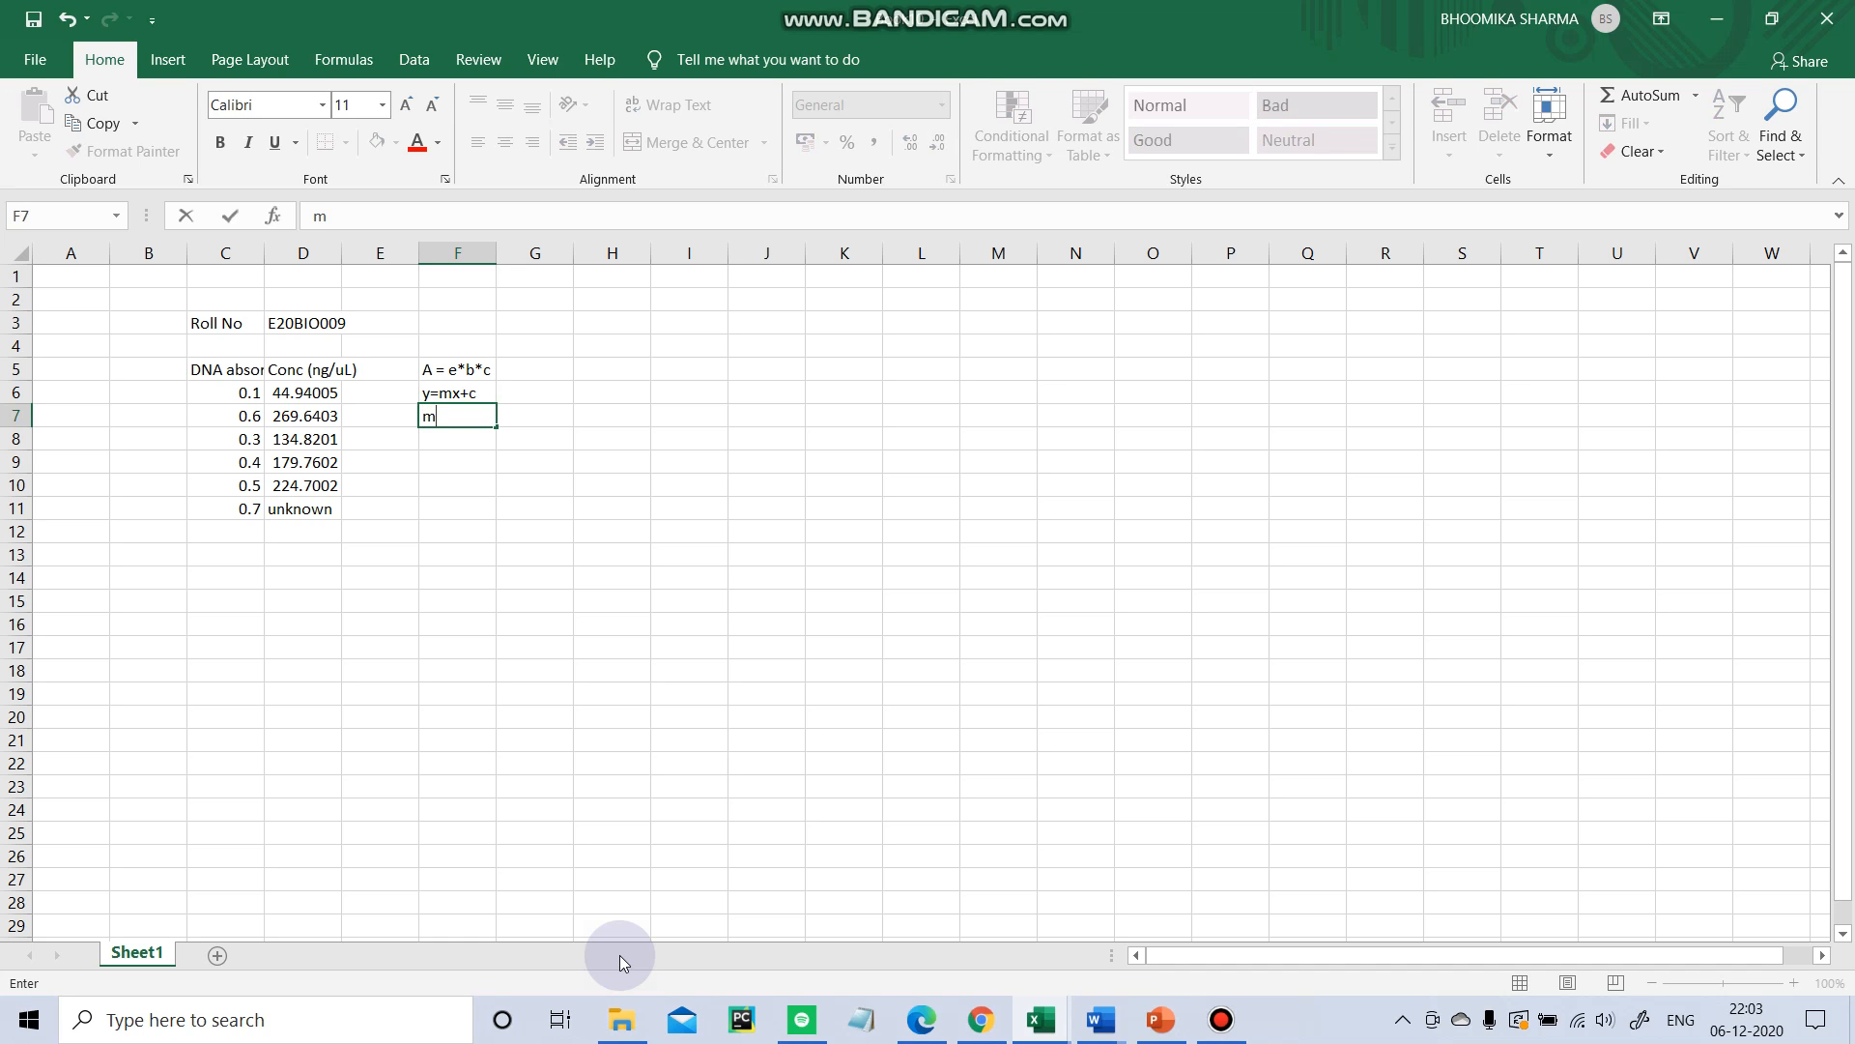
{"action": "type", "text": "="}
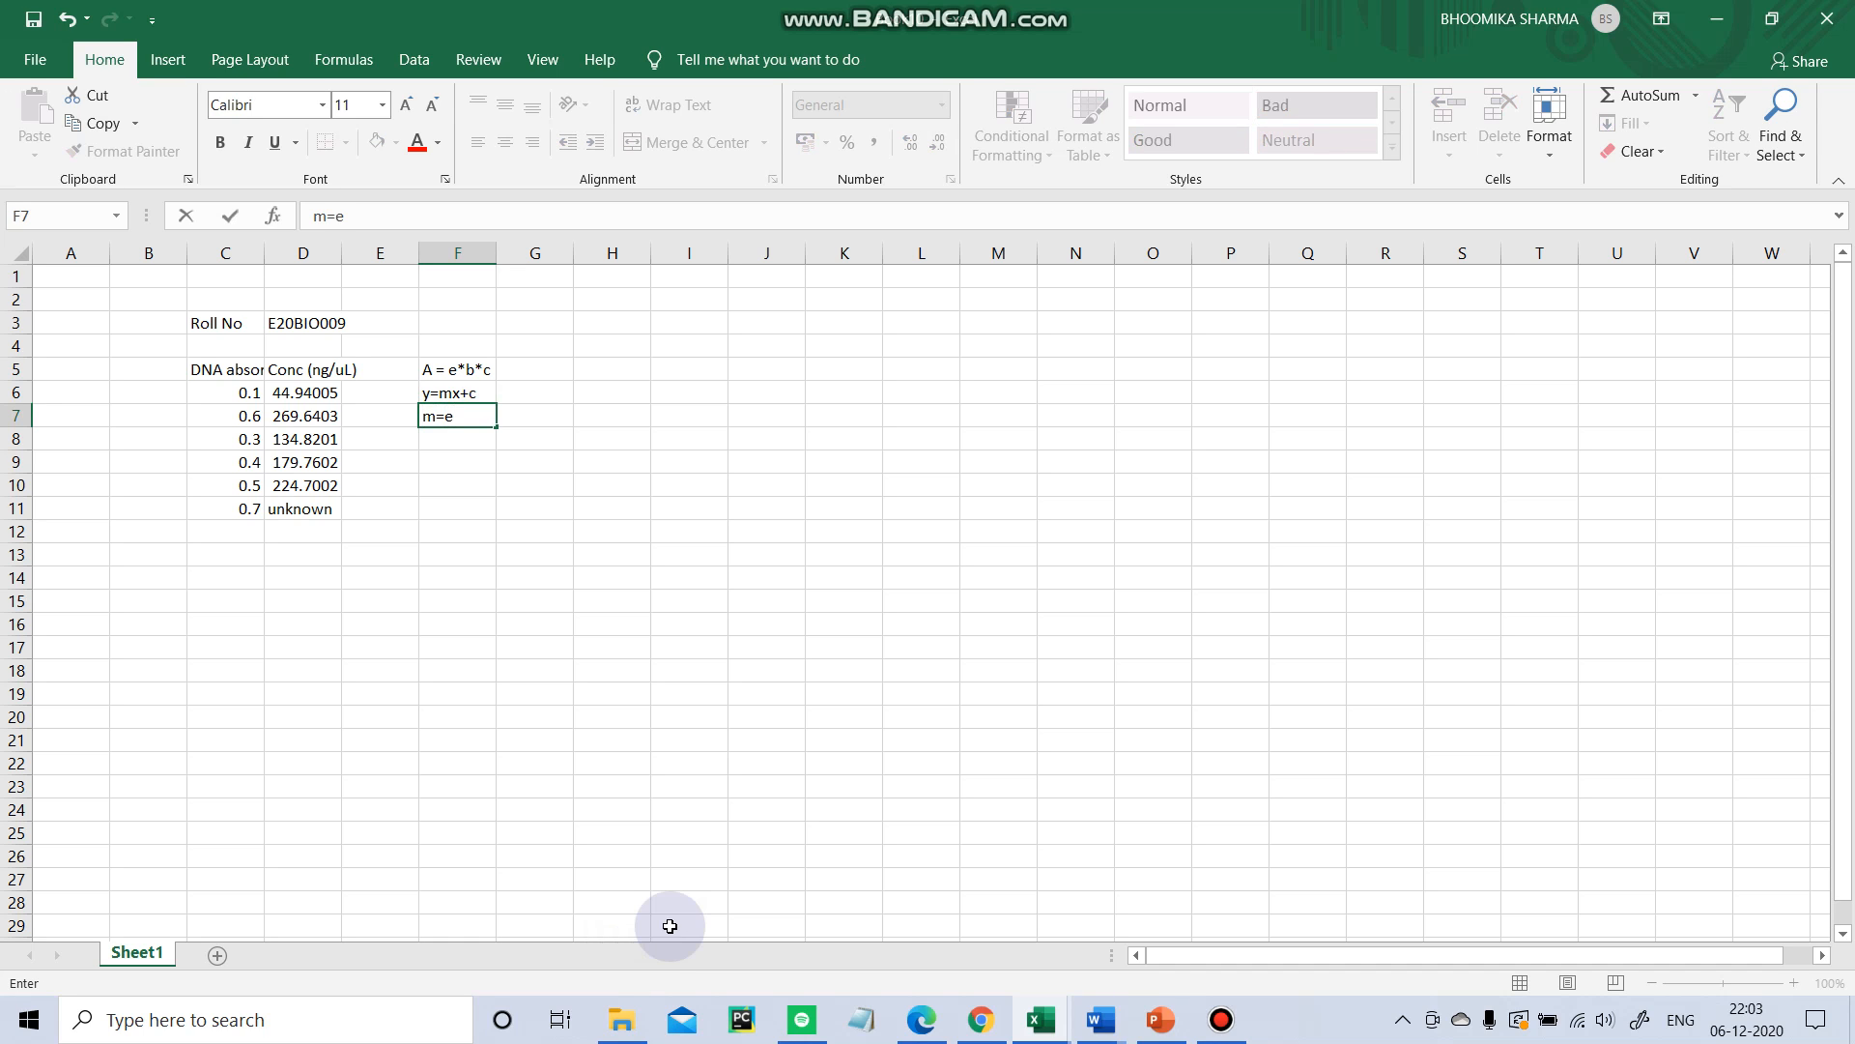
{"action": "type", "text": "e*b"}
{"action": "left_click_drag", "start_coordinate": [449, 361], "coordinate": [483, 434]}
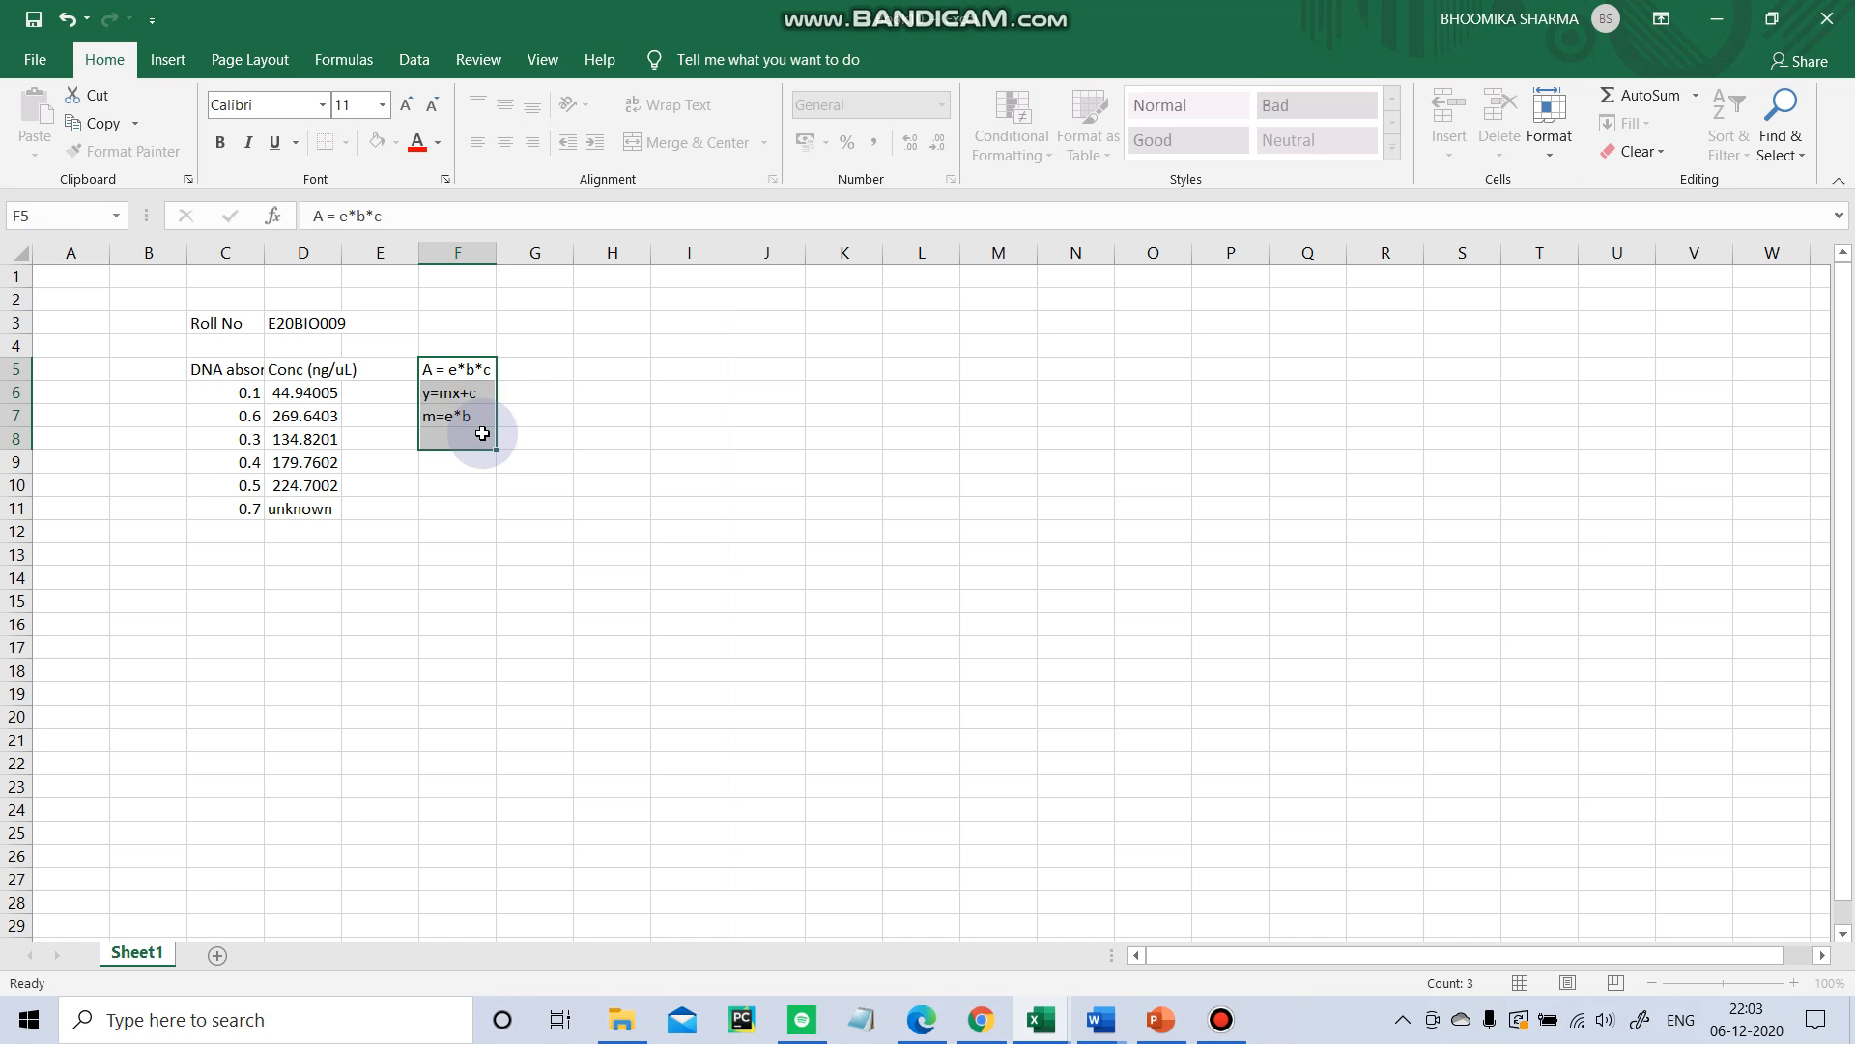
{"action": "left_click", "coordinate": [592, 390]}
{"action": "left_click", "coordinate": [488, 471]}
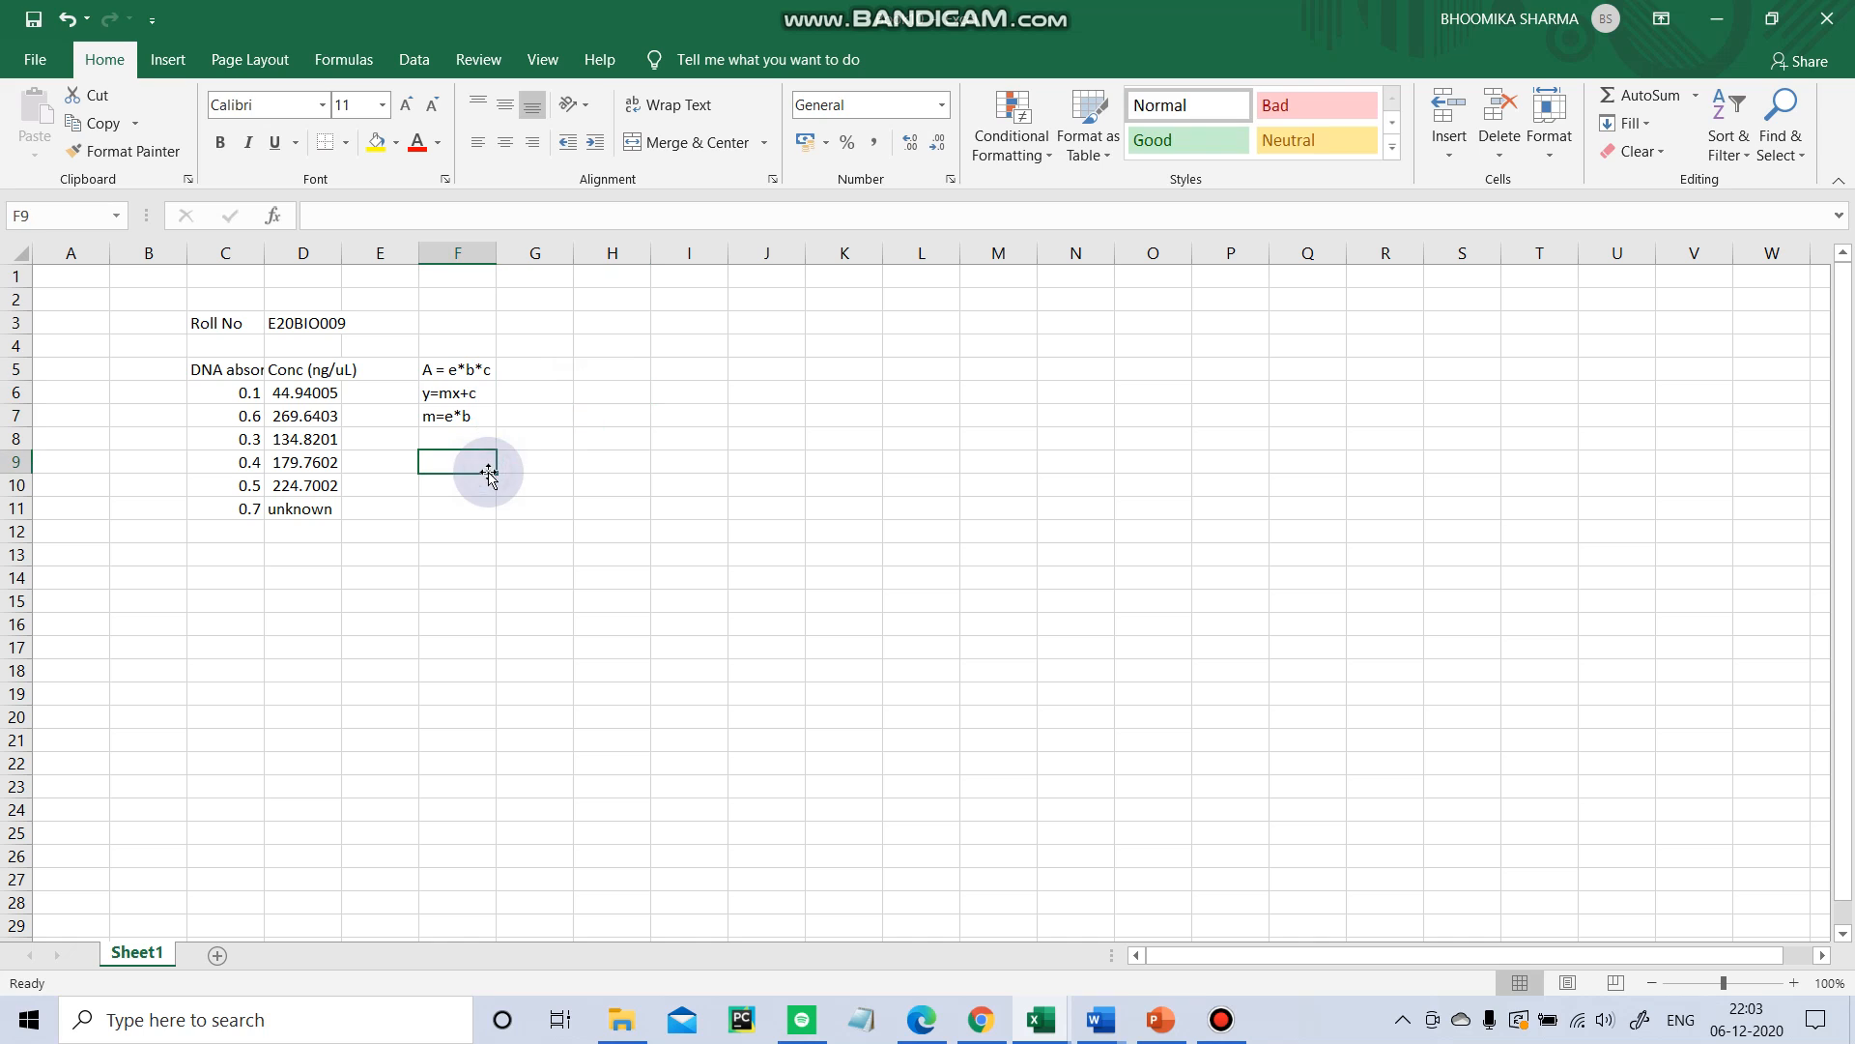
{"action": "left_click", "coordinate": [538, 482]}
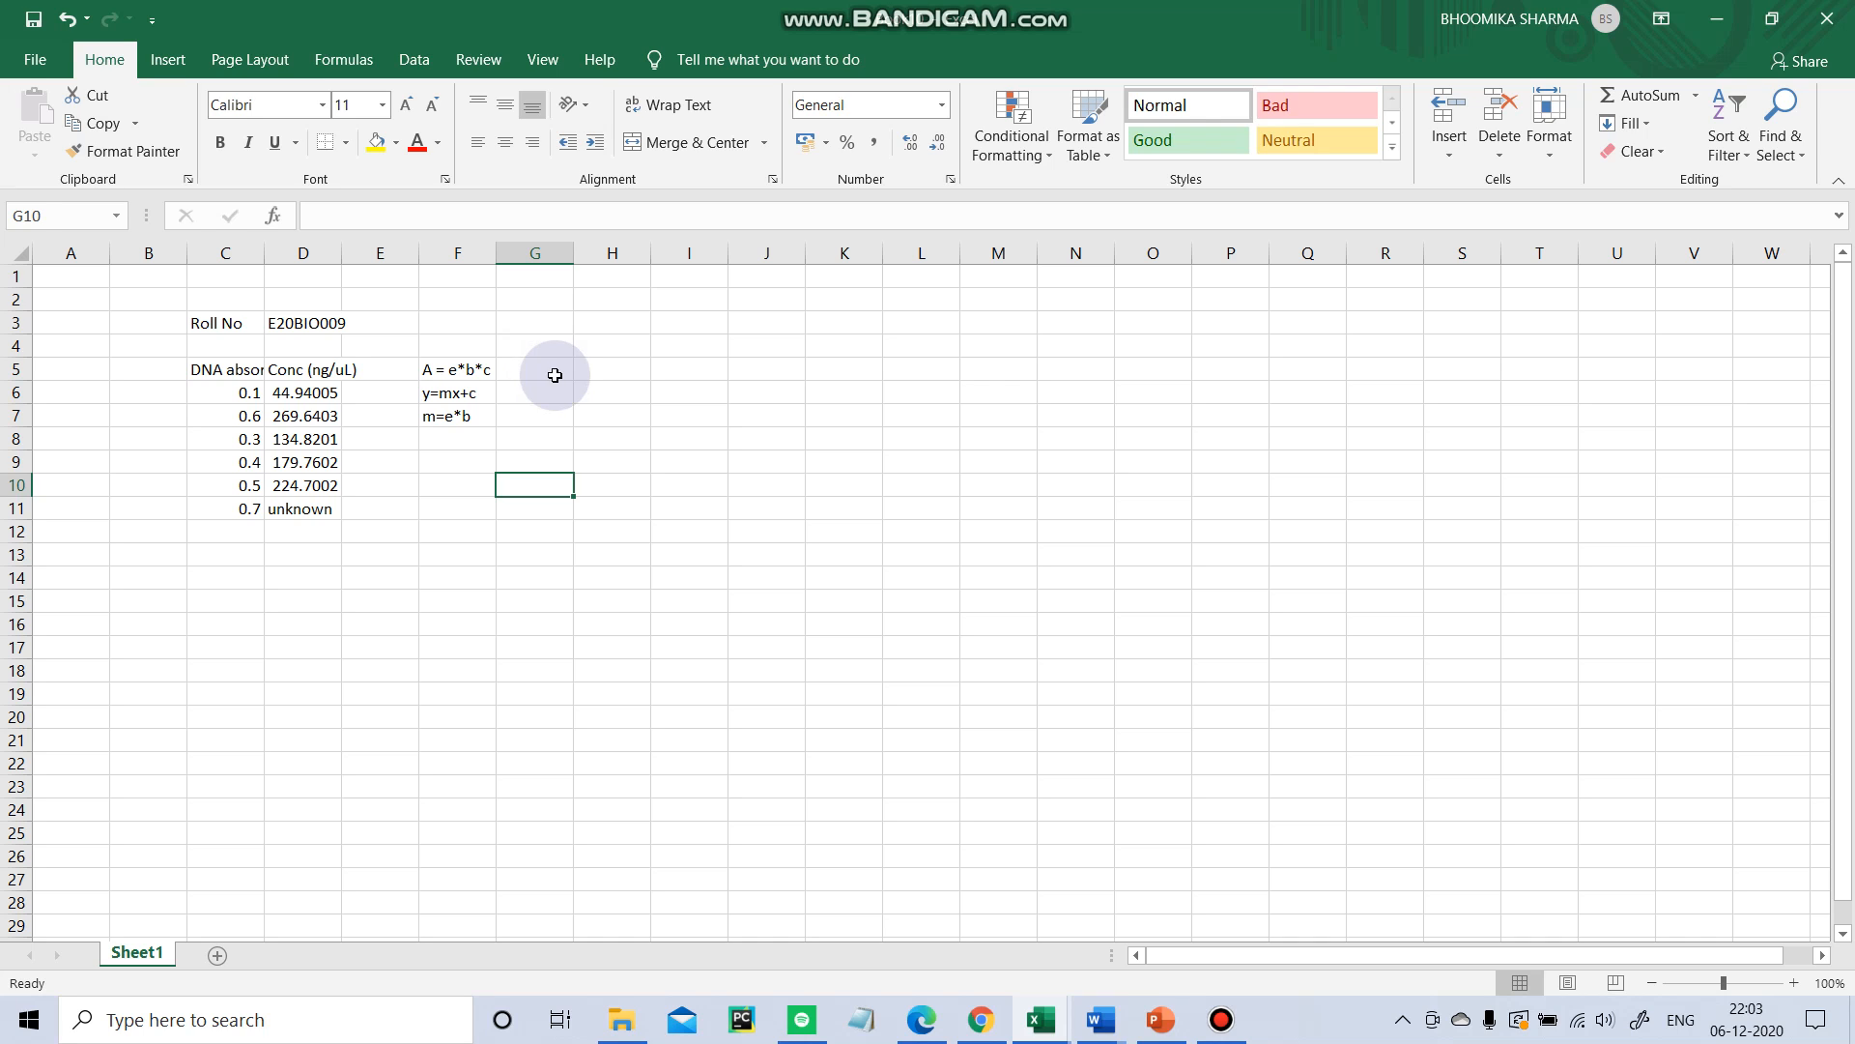
{"action": "left_click", "coordinate": [538, 368]}
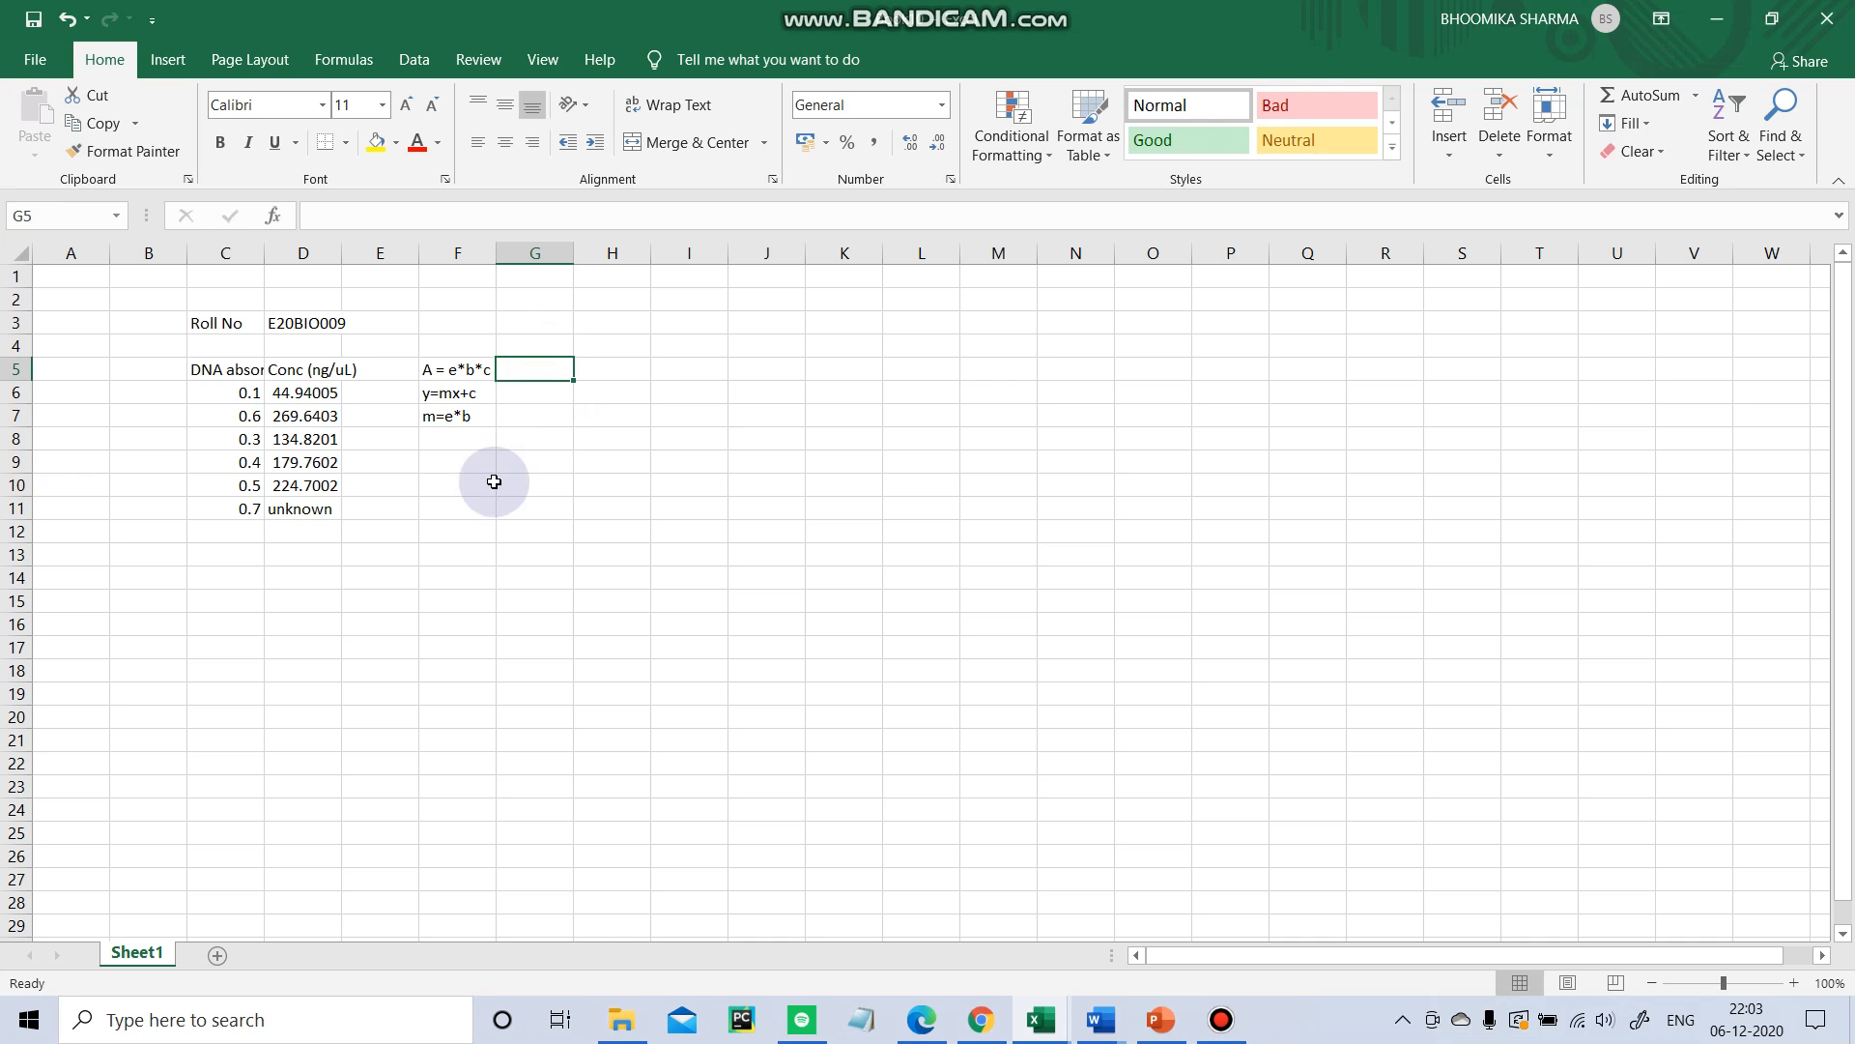
{"action": "left_click", "coordinate": [446, 504]}
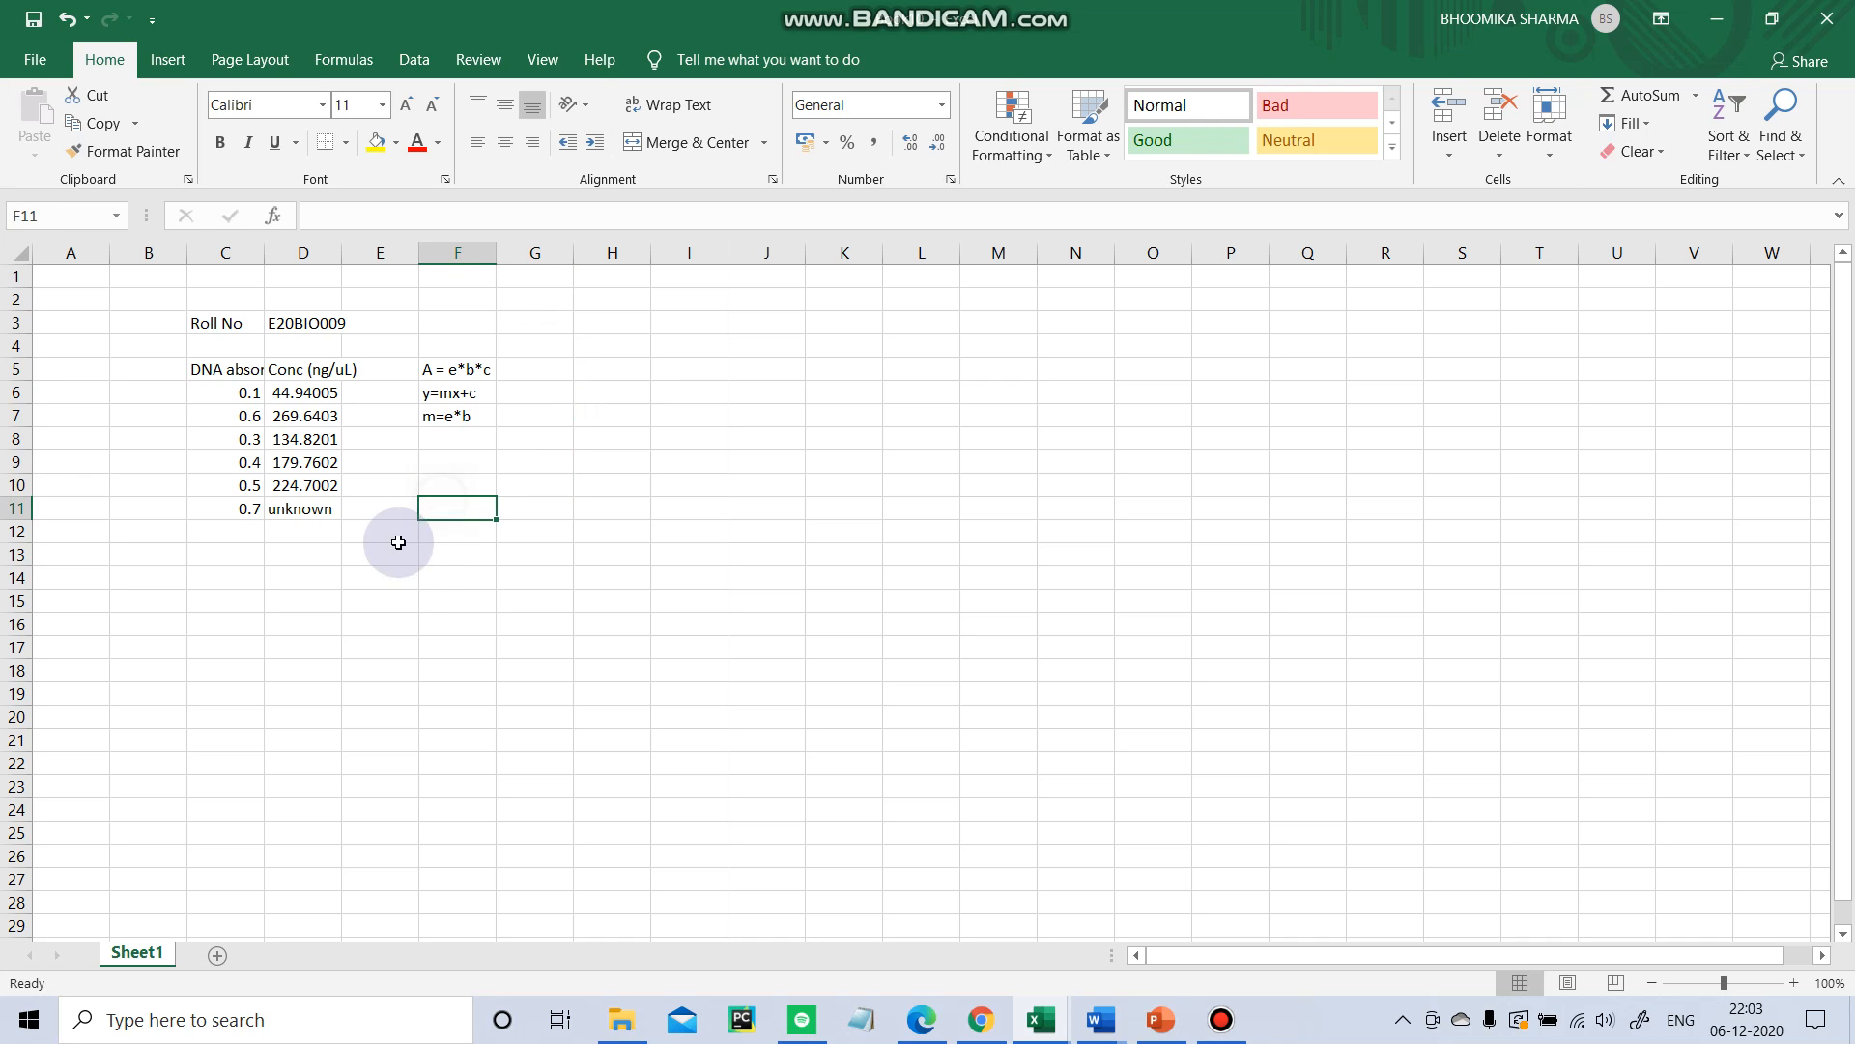
{"action": "left_click", "coordinate": [234, 555]}
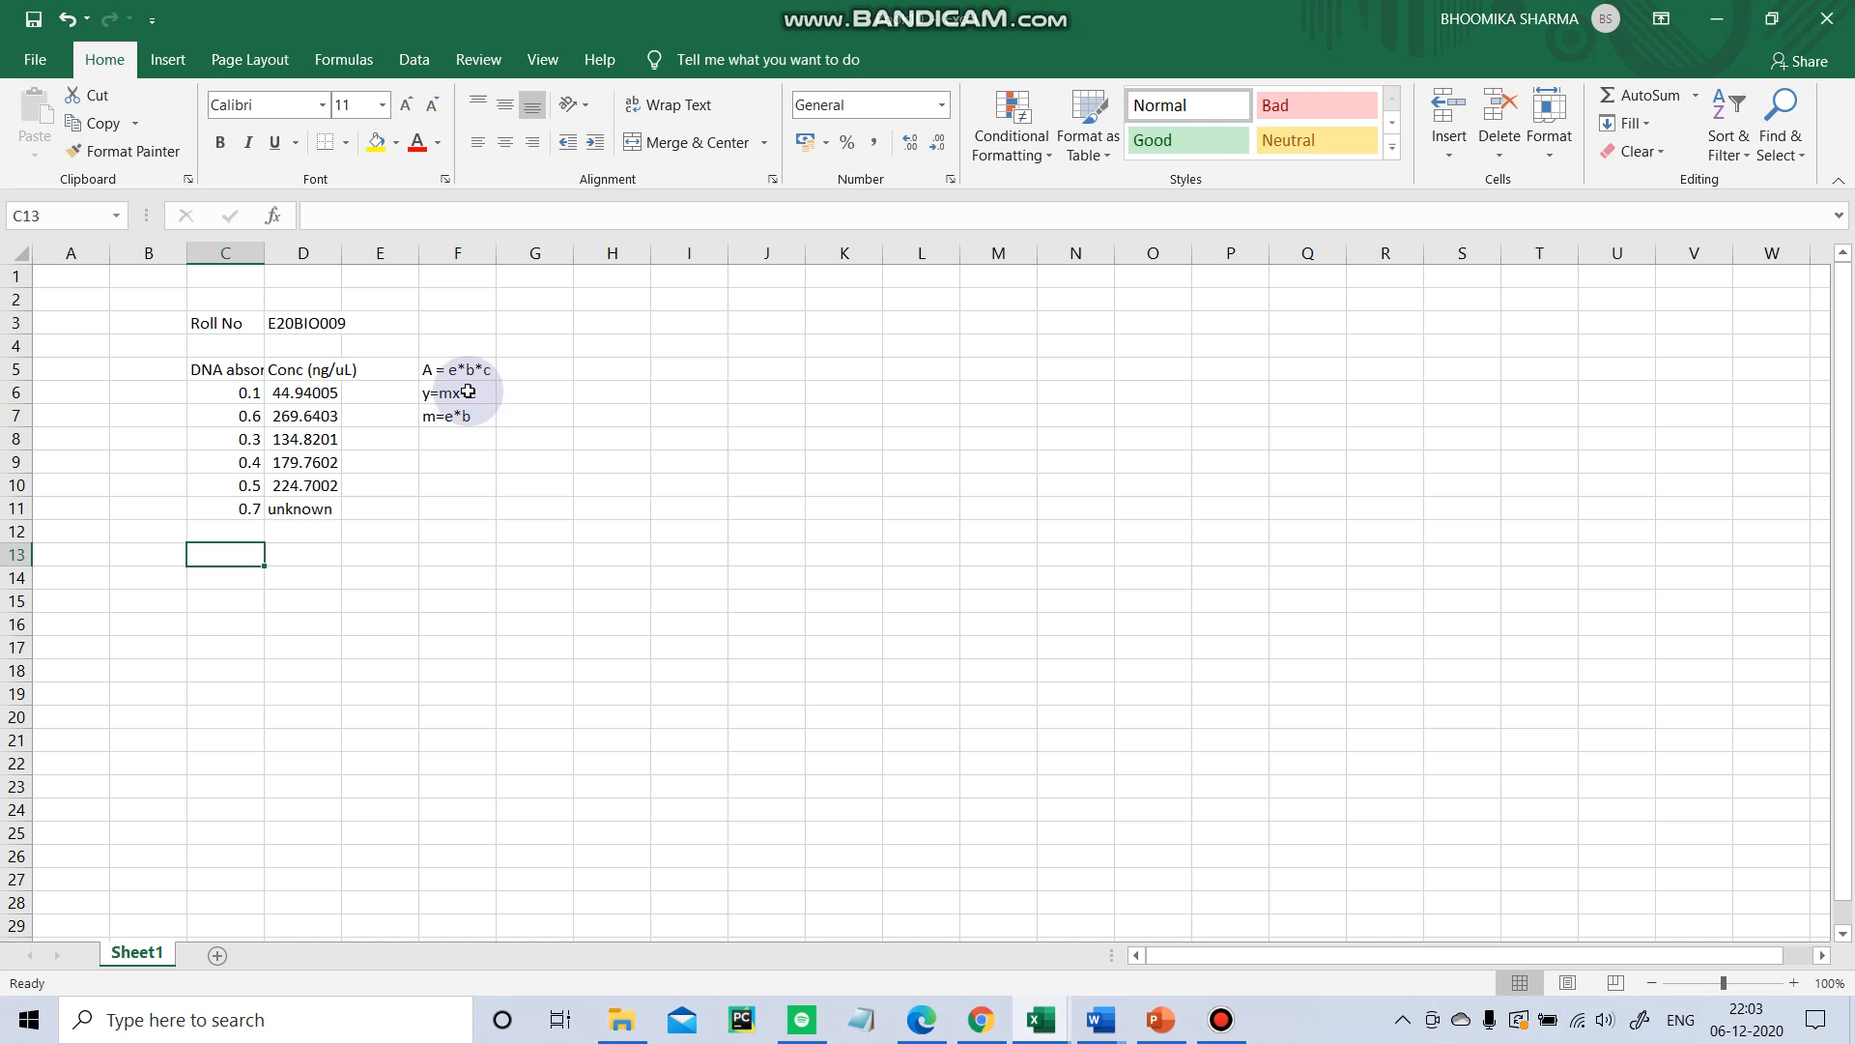
{"action": "left_click", "coordinate": [442, 373]}
{"action": "left_click_drag", "start_coordinate": [443, 373], "coordinate": [467, 455]}
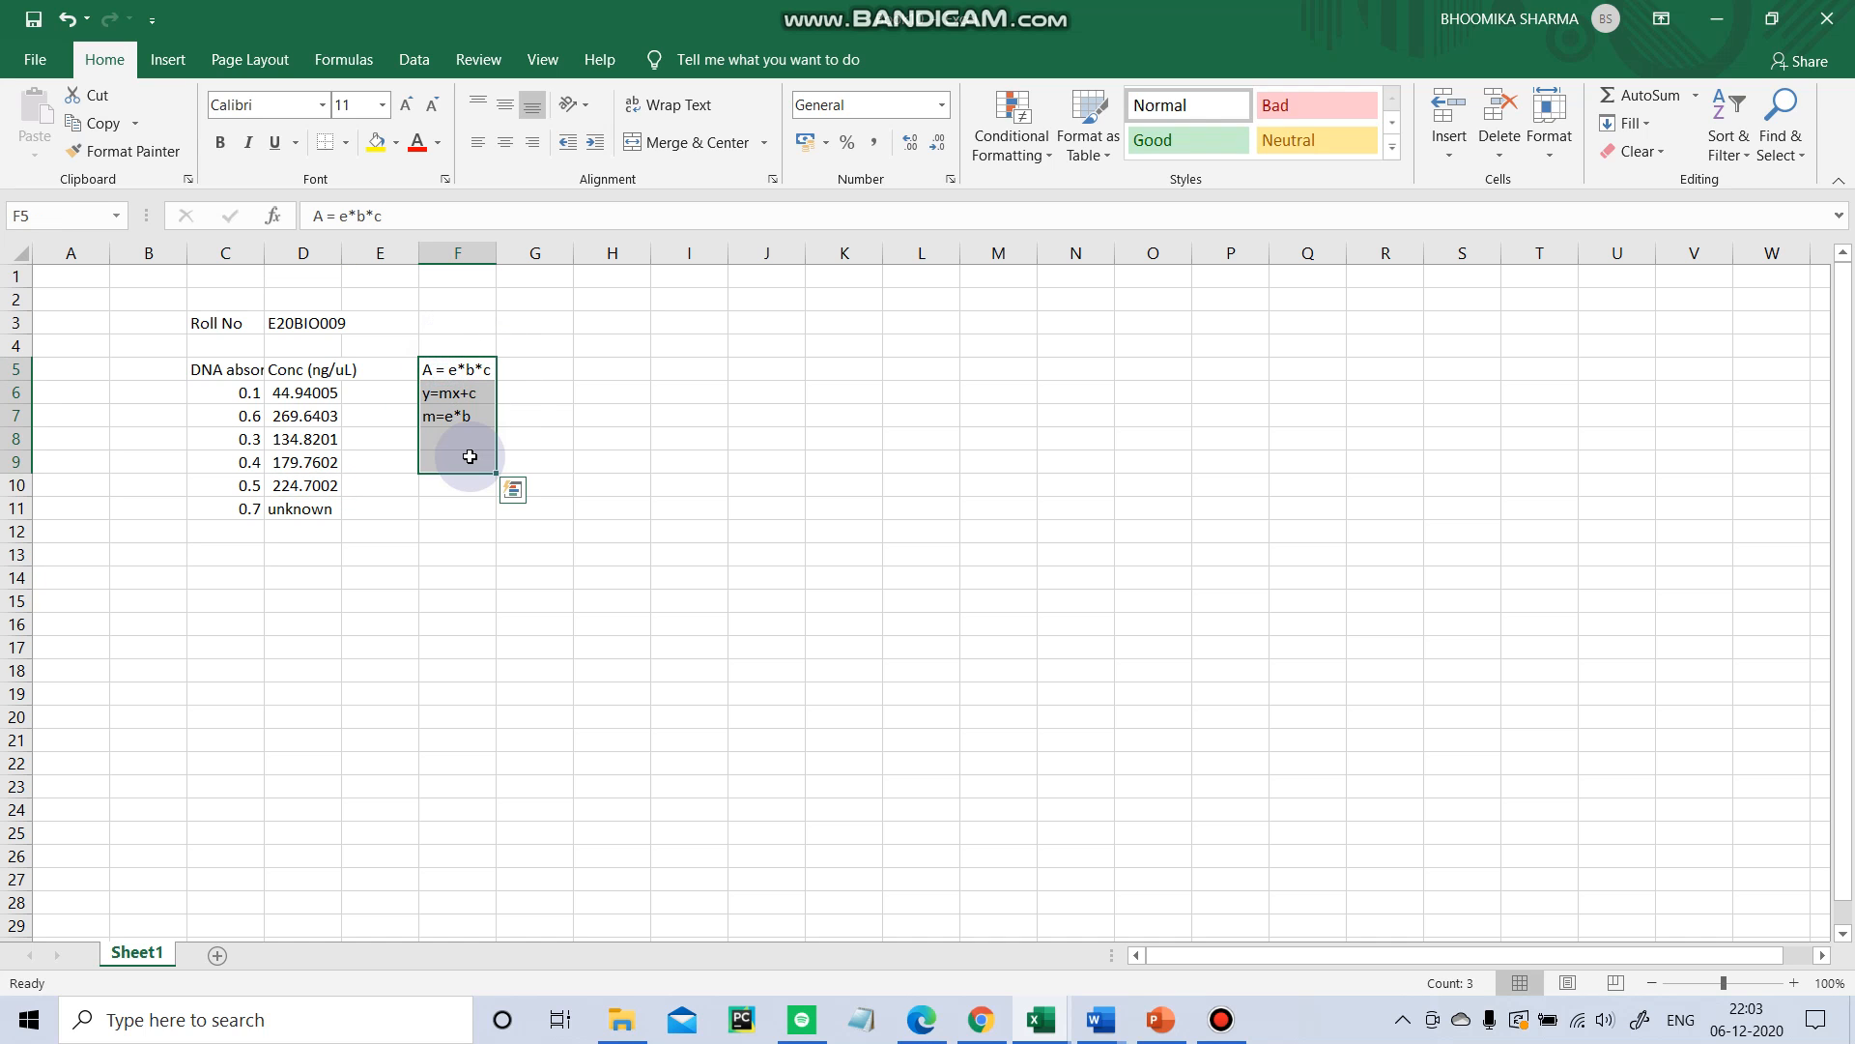
{"action": "left_click", "coordinate": [464, 546]}
{"action": "left_click", "coordinate": [245, 560]}
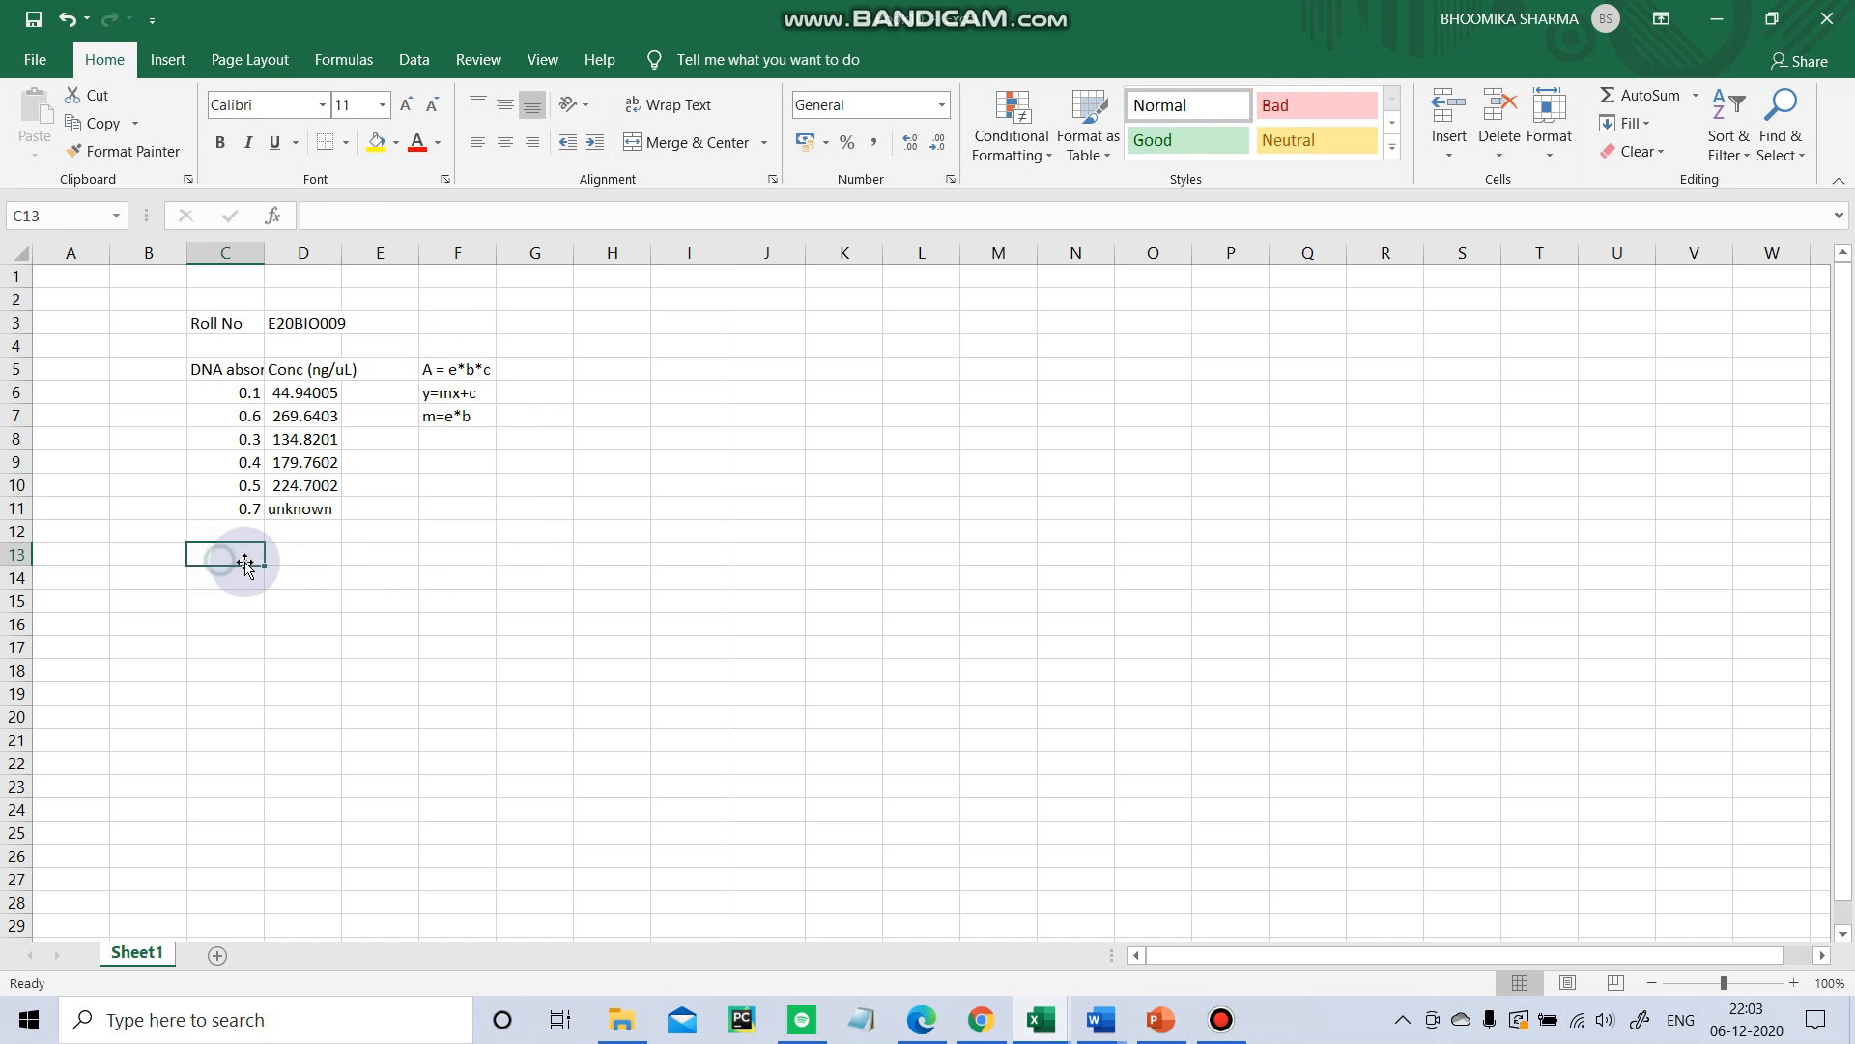
{"action": "left_click", "coordinate": [442, 373]}
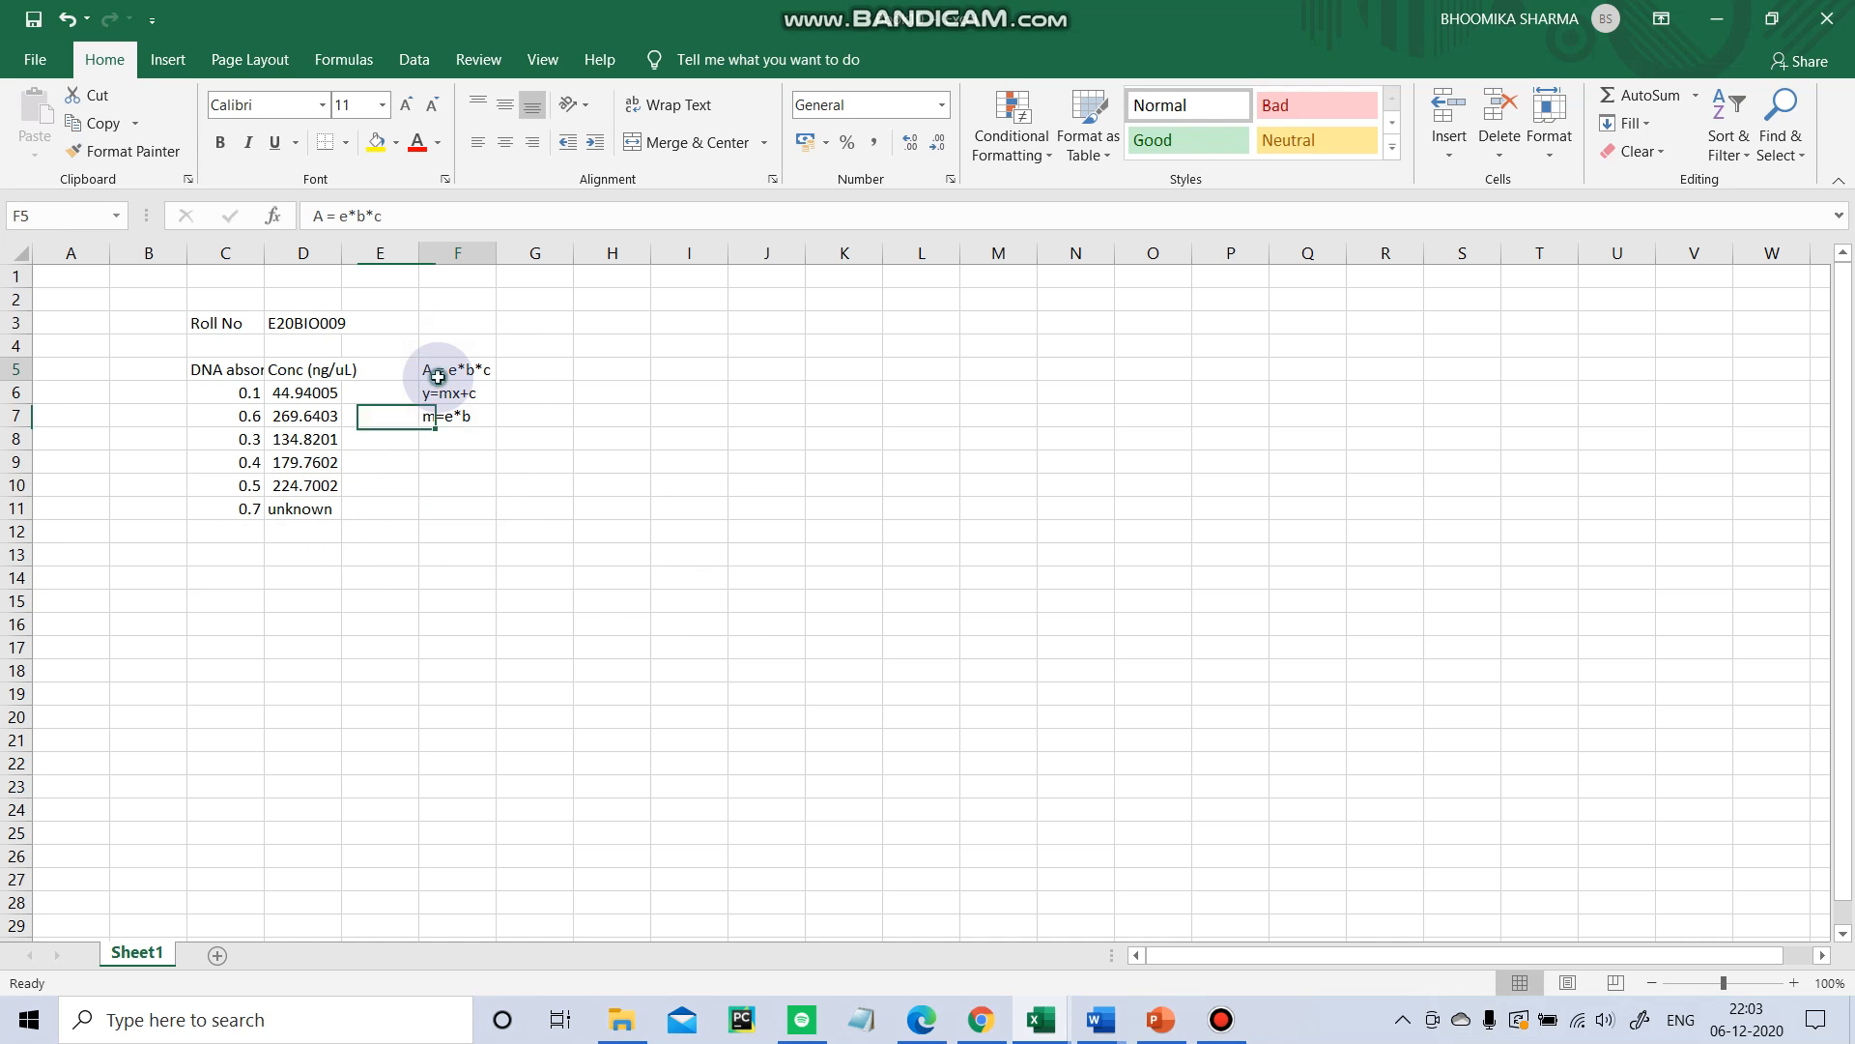
Add the note A= absorbance in cell C14.
{"action": "left_click", "coordinate": [227, 578]}
{"action": "type", "text": "A"}
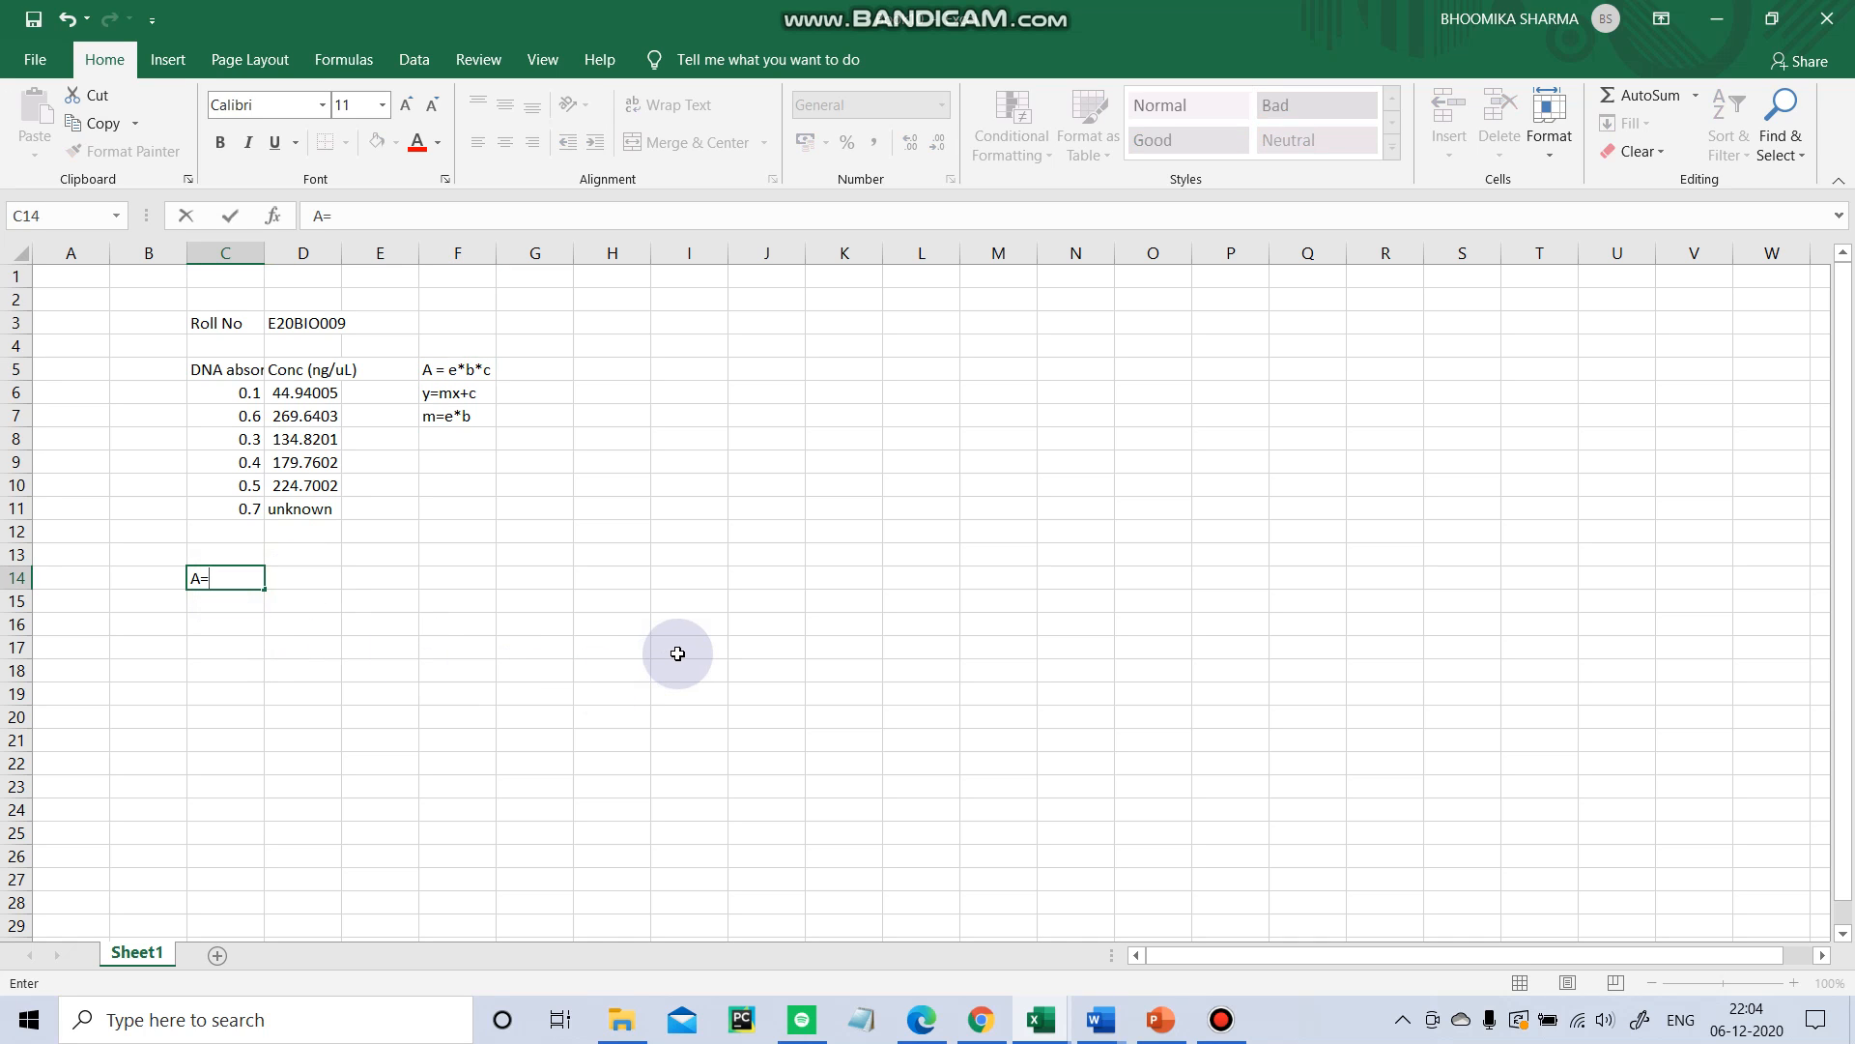
{"action": "type", "text": "= absorbance"}
{"action": "key", "text": "Return"}
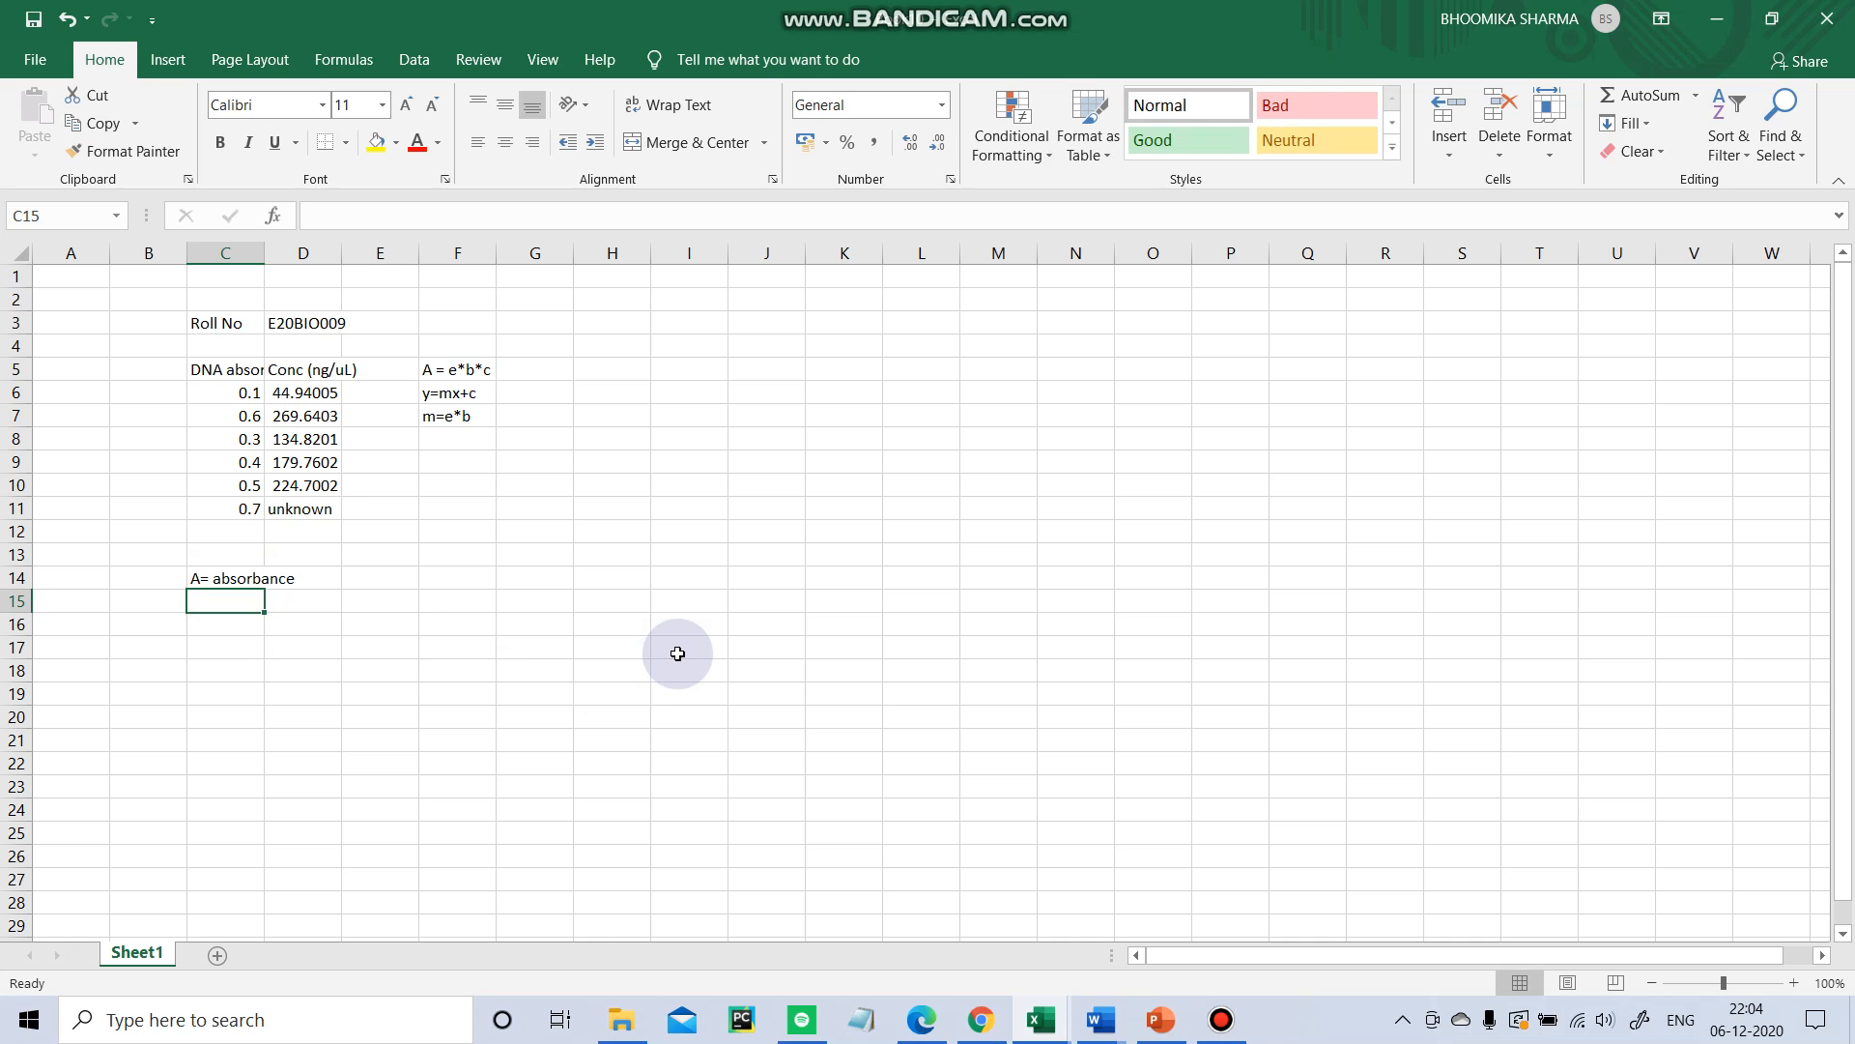
Add the note e = extinction coefficient in cell C15.
{"action": "type", "text": "e"}
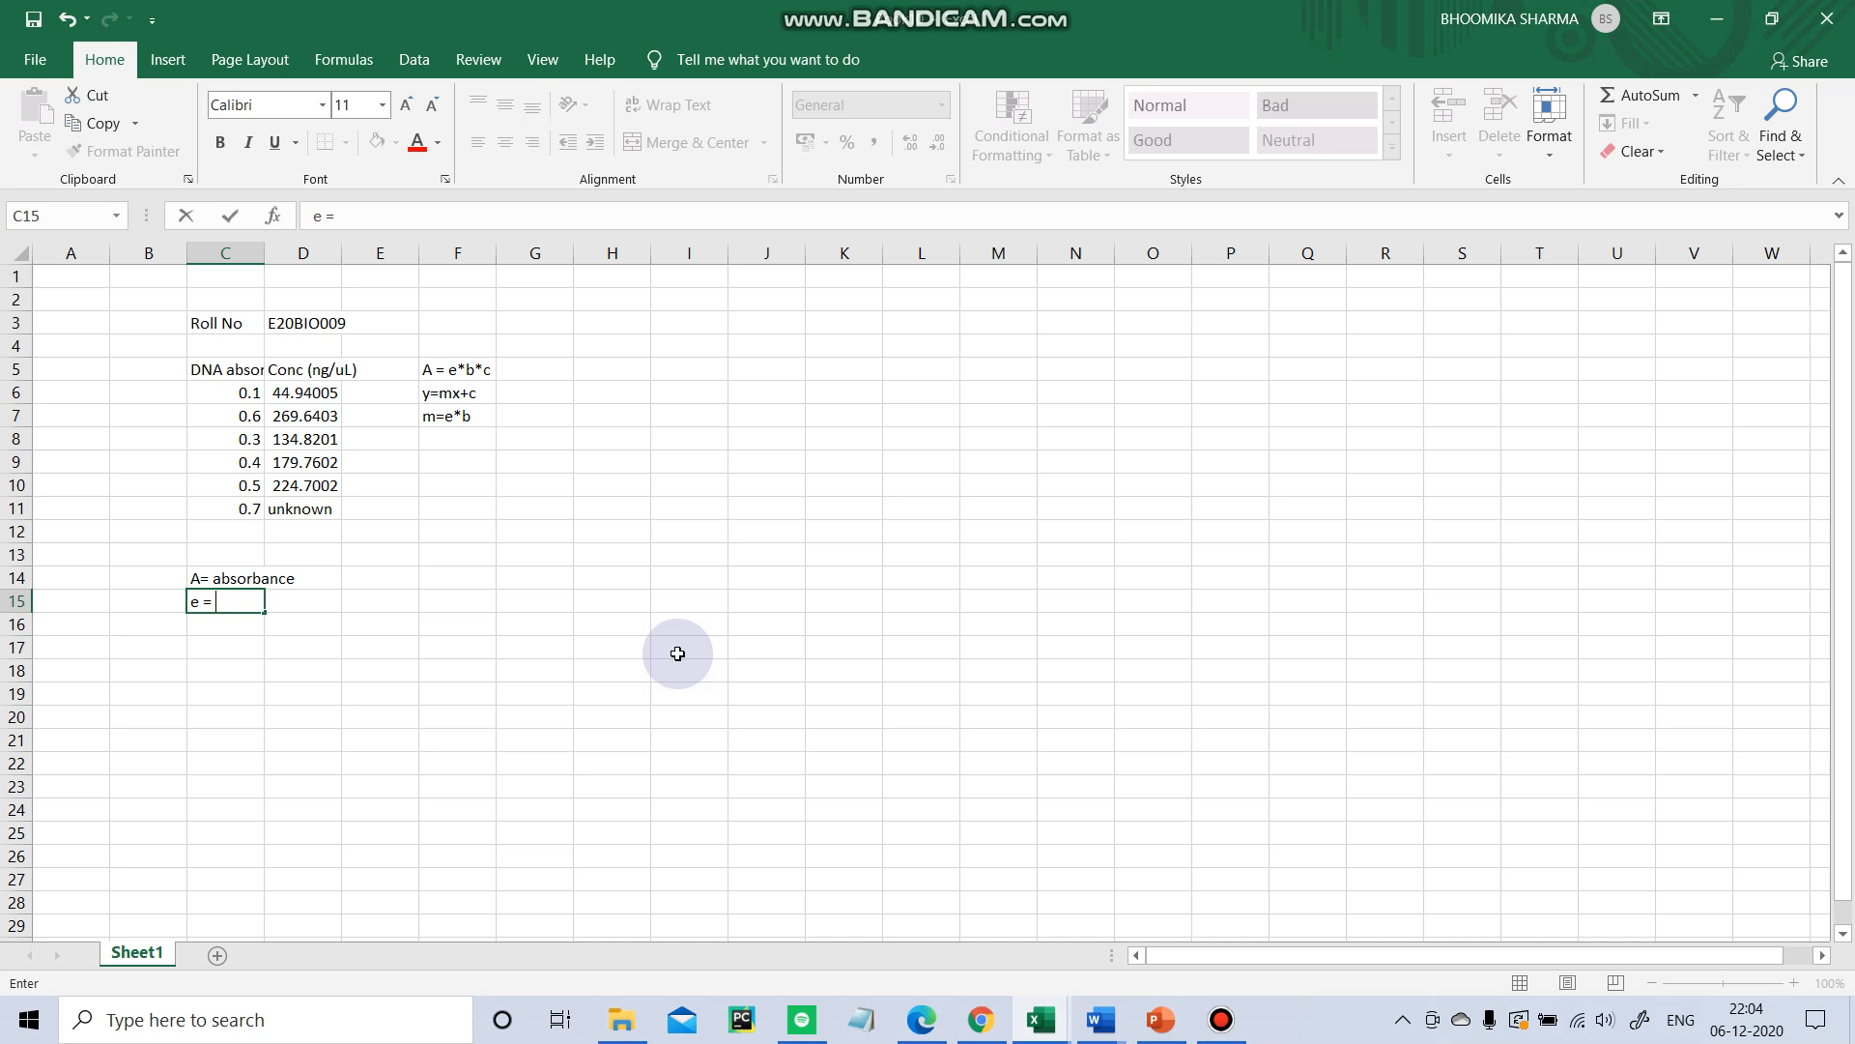
{"action": "type", "text": "= extinction coe"}
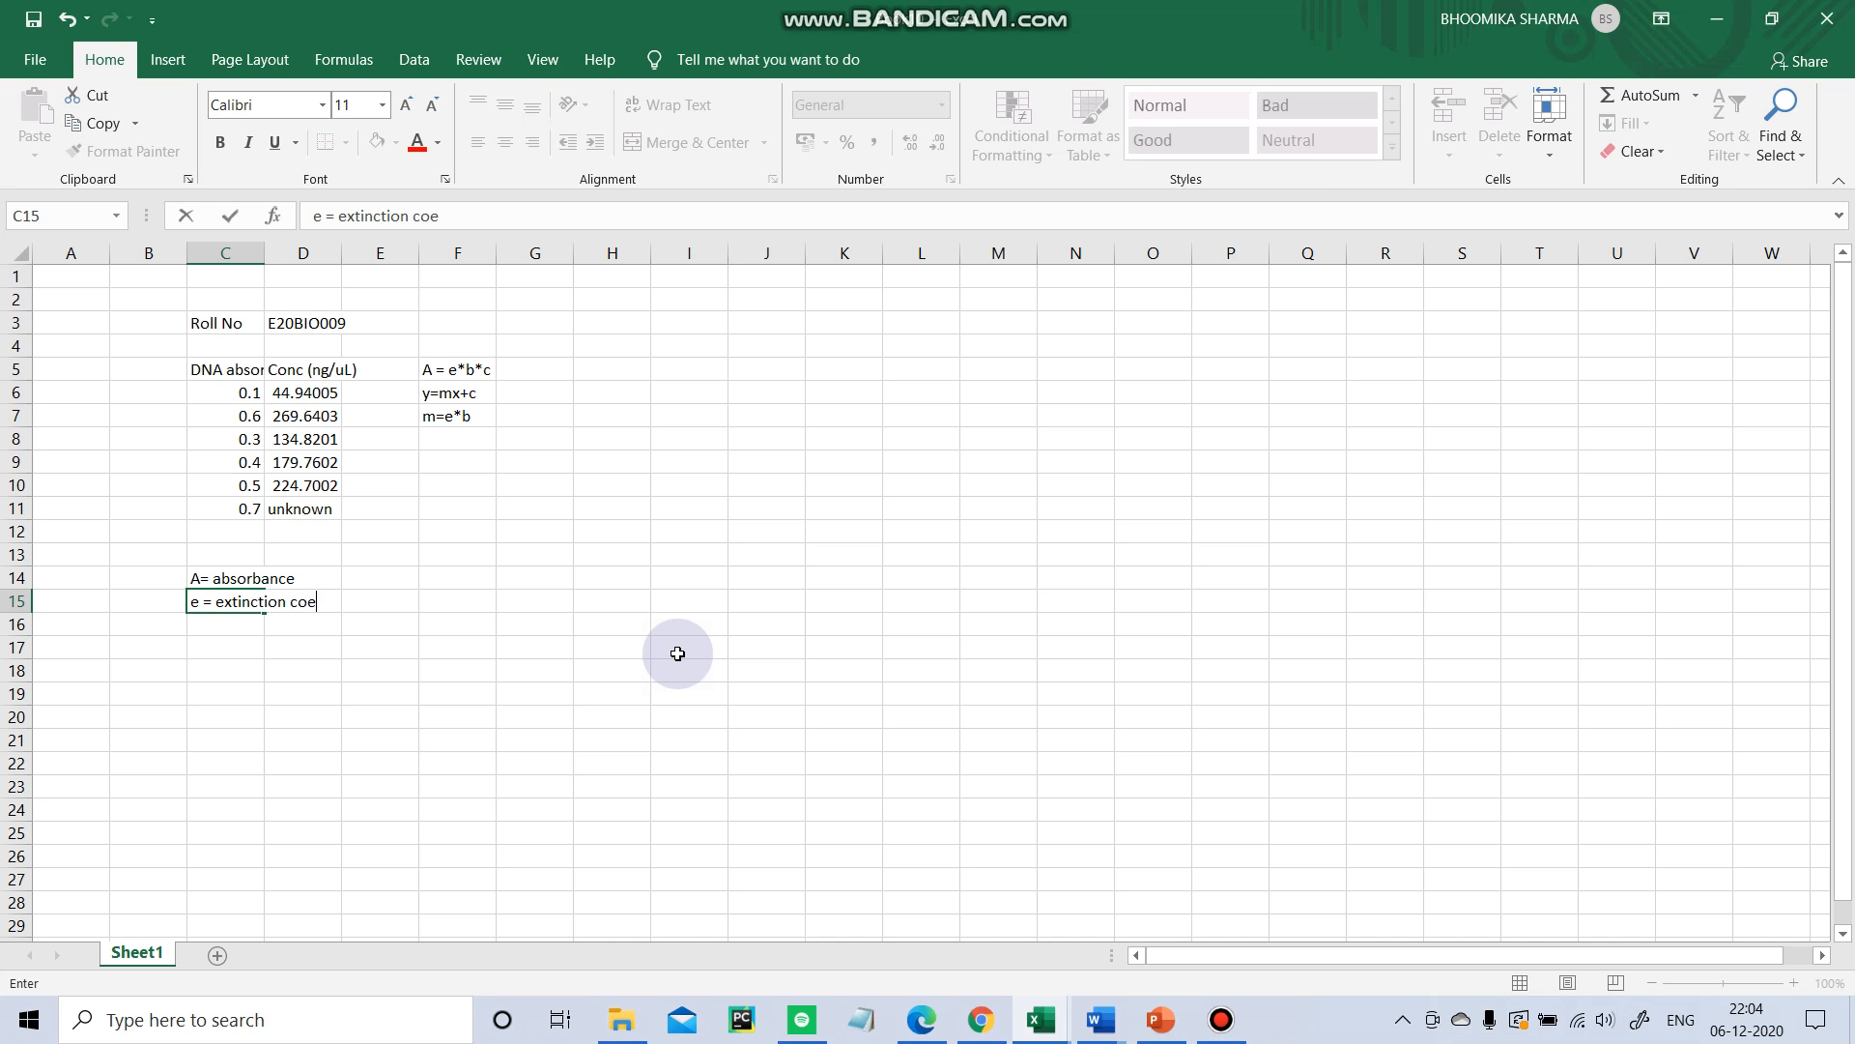
{"action": "type", "text": "fficient"}
{"action": "key", "text": "Return"}
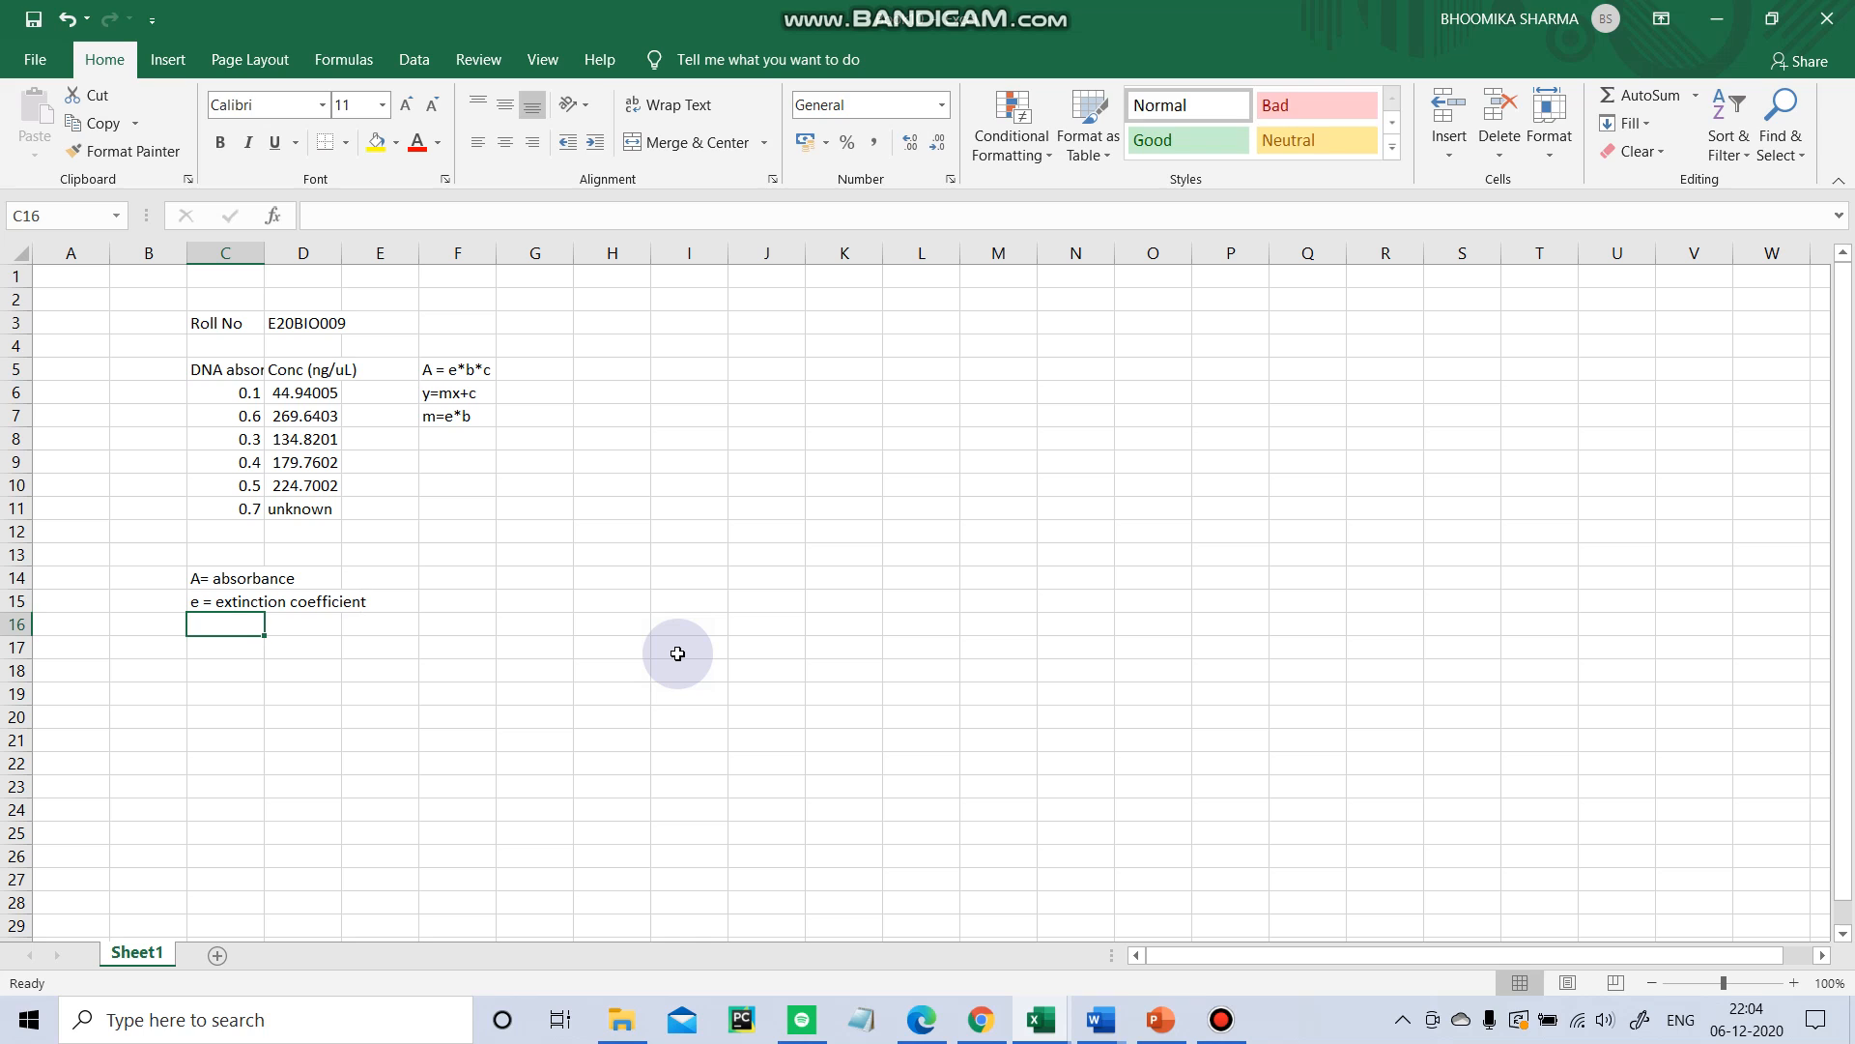
Add the note b = path length in cell C16.
{"action": "type", "text": "b"}
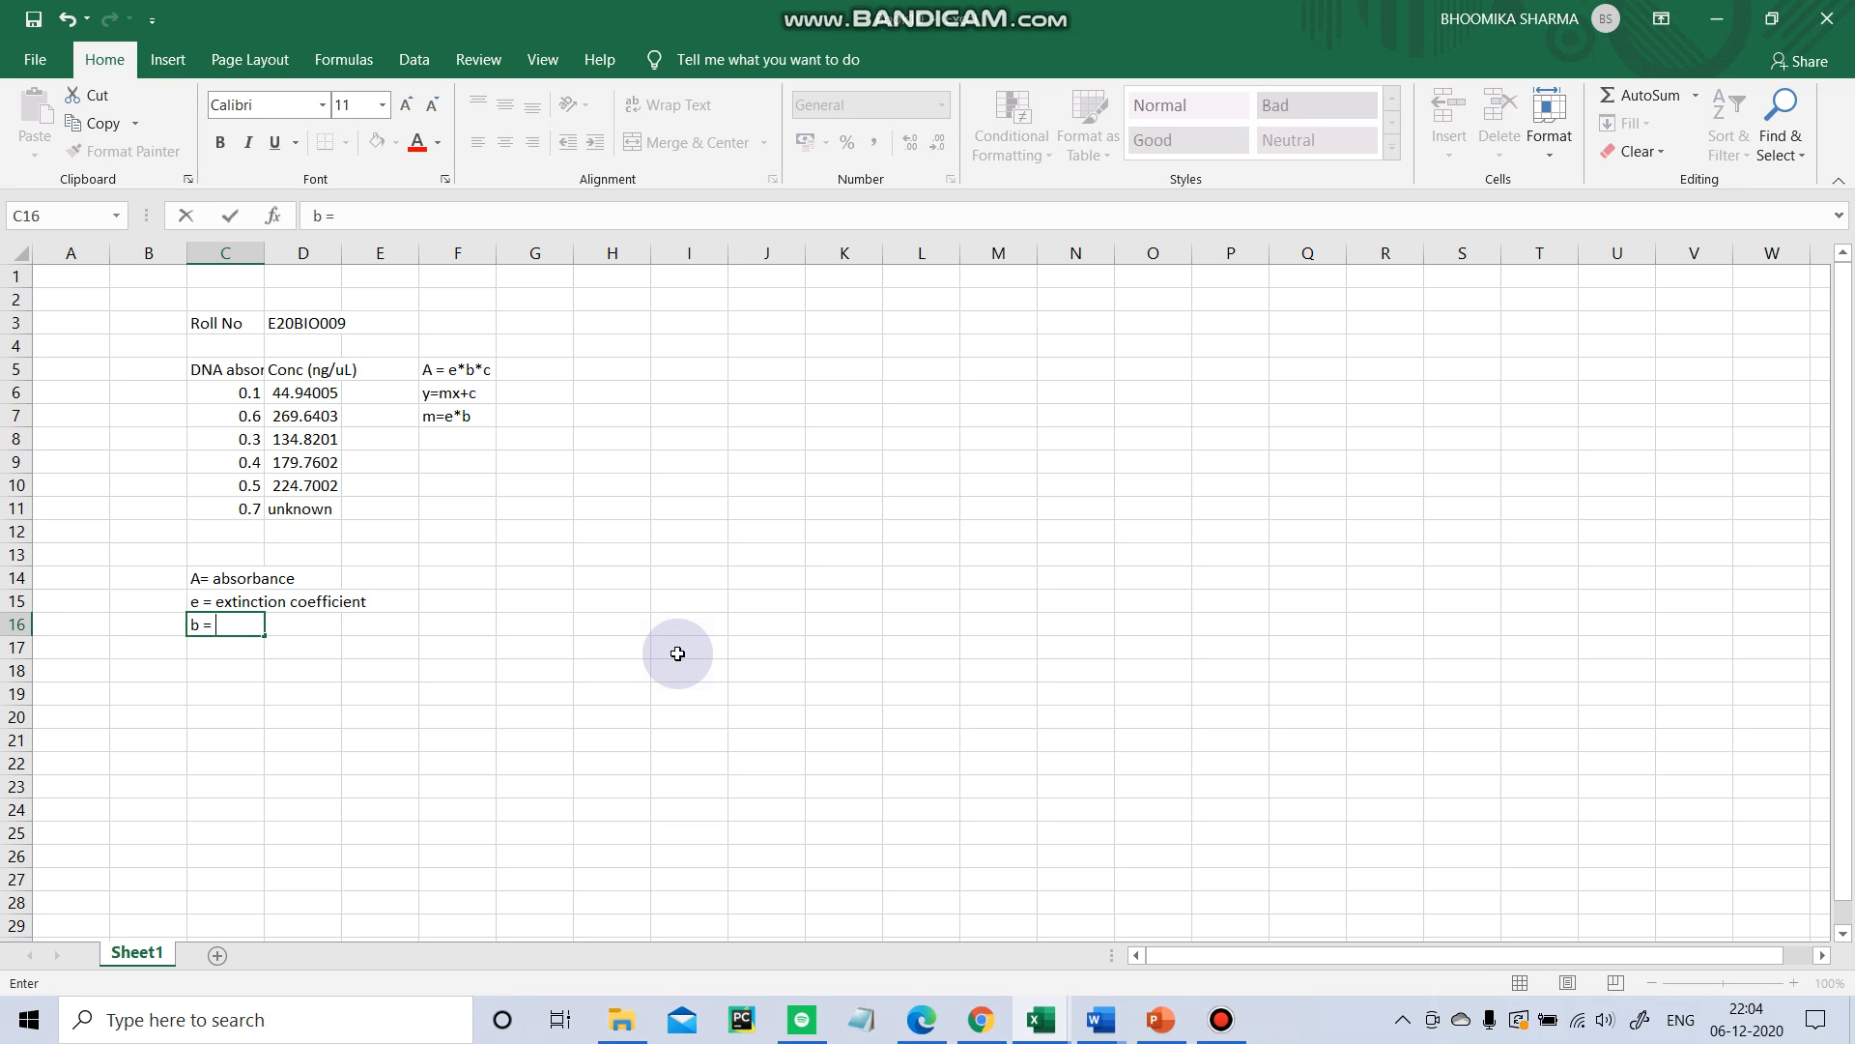
{"action": "type", "text": " = path length"}
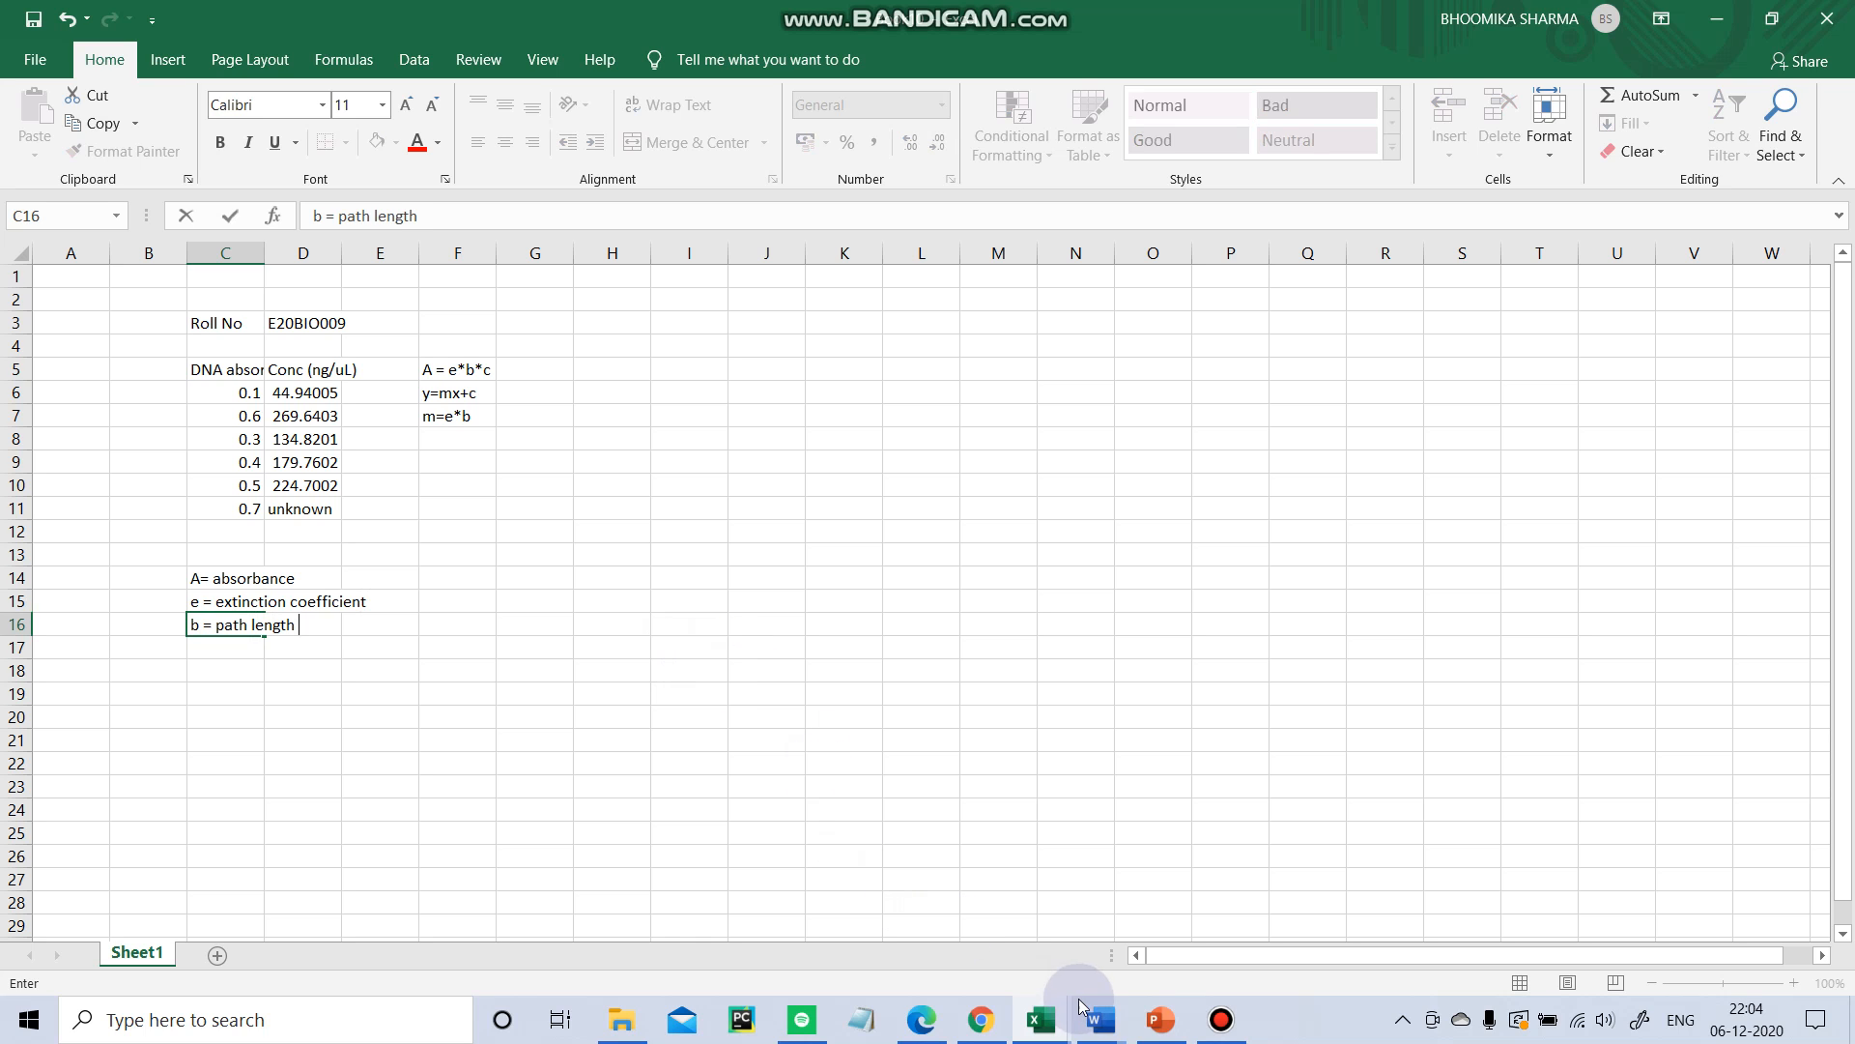
Review the task instructions and dataset rows in the homework assignment workbook, then return to Book10.
{"action": "mouse_move", "coordinate": [1041, 1019]}
{"action": "left_click", "coordinate": [873, 952]}
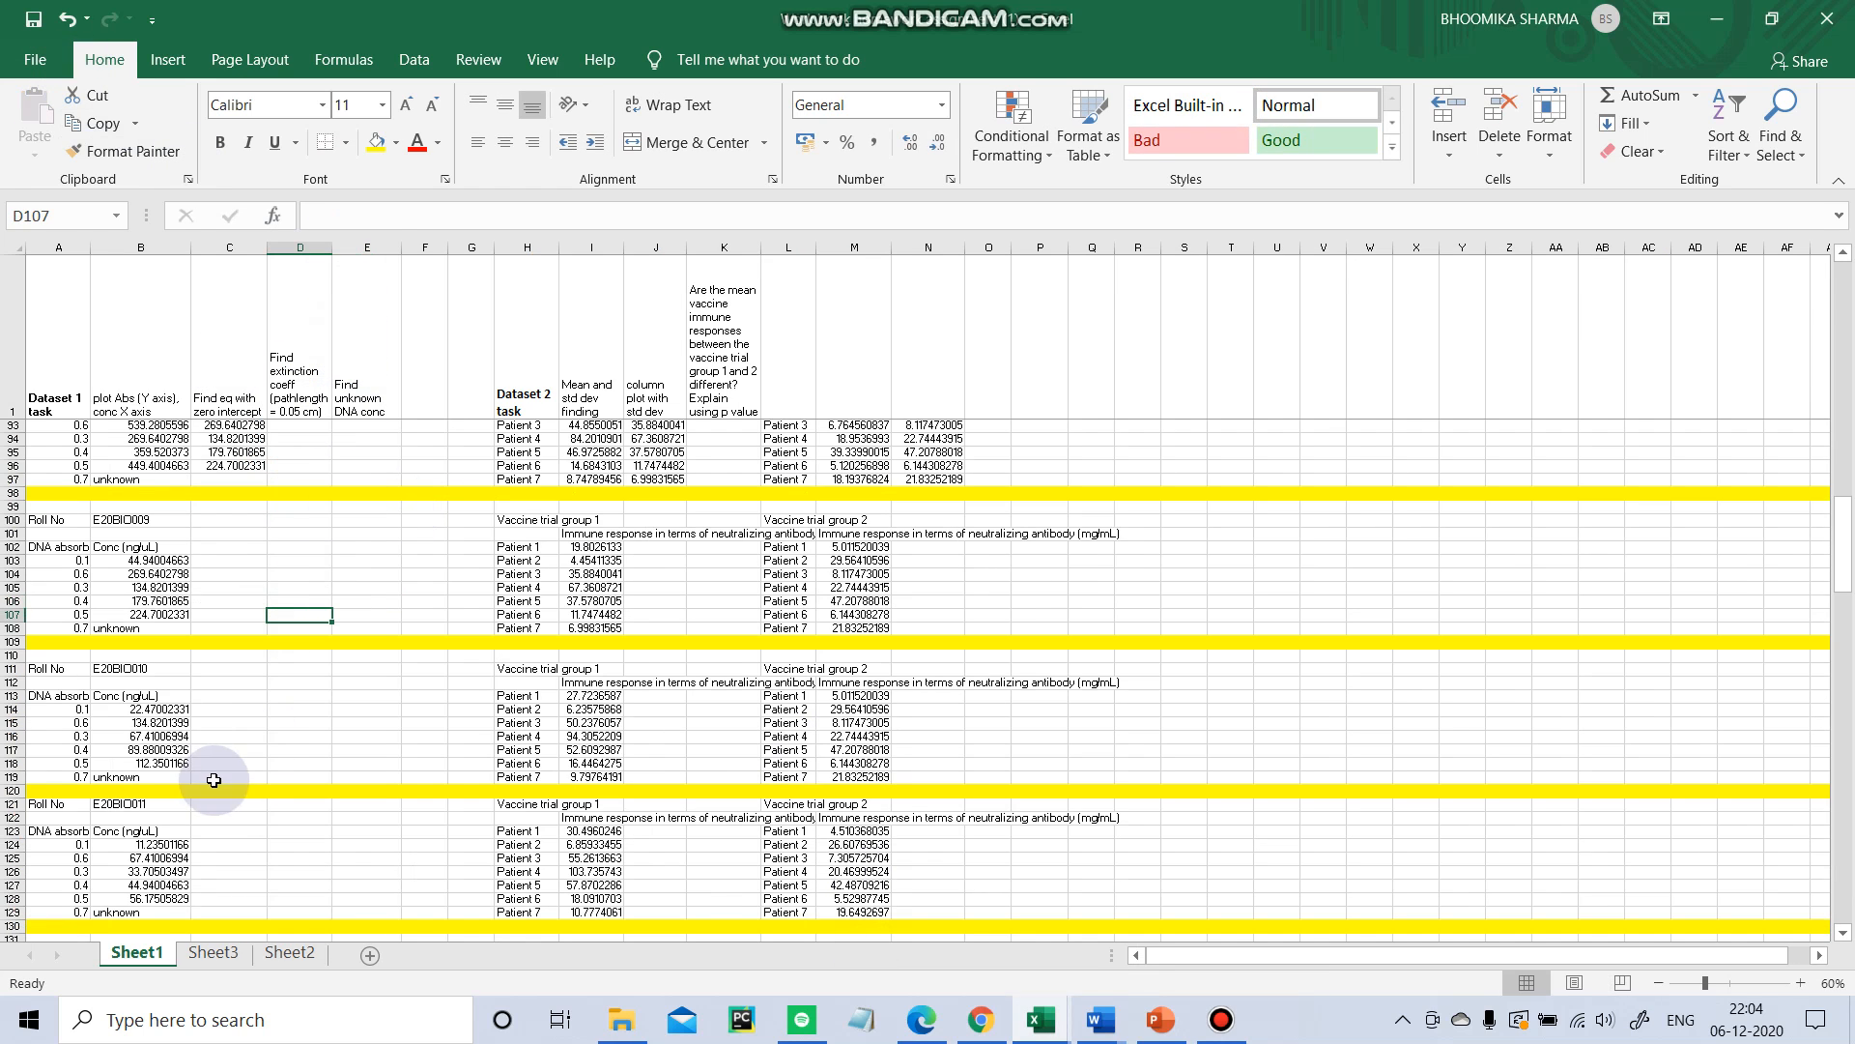
{"action": "left_click", "coordinate": [170, 572]}
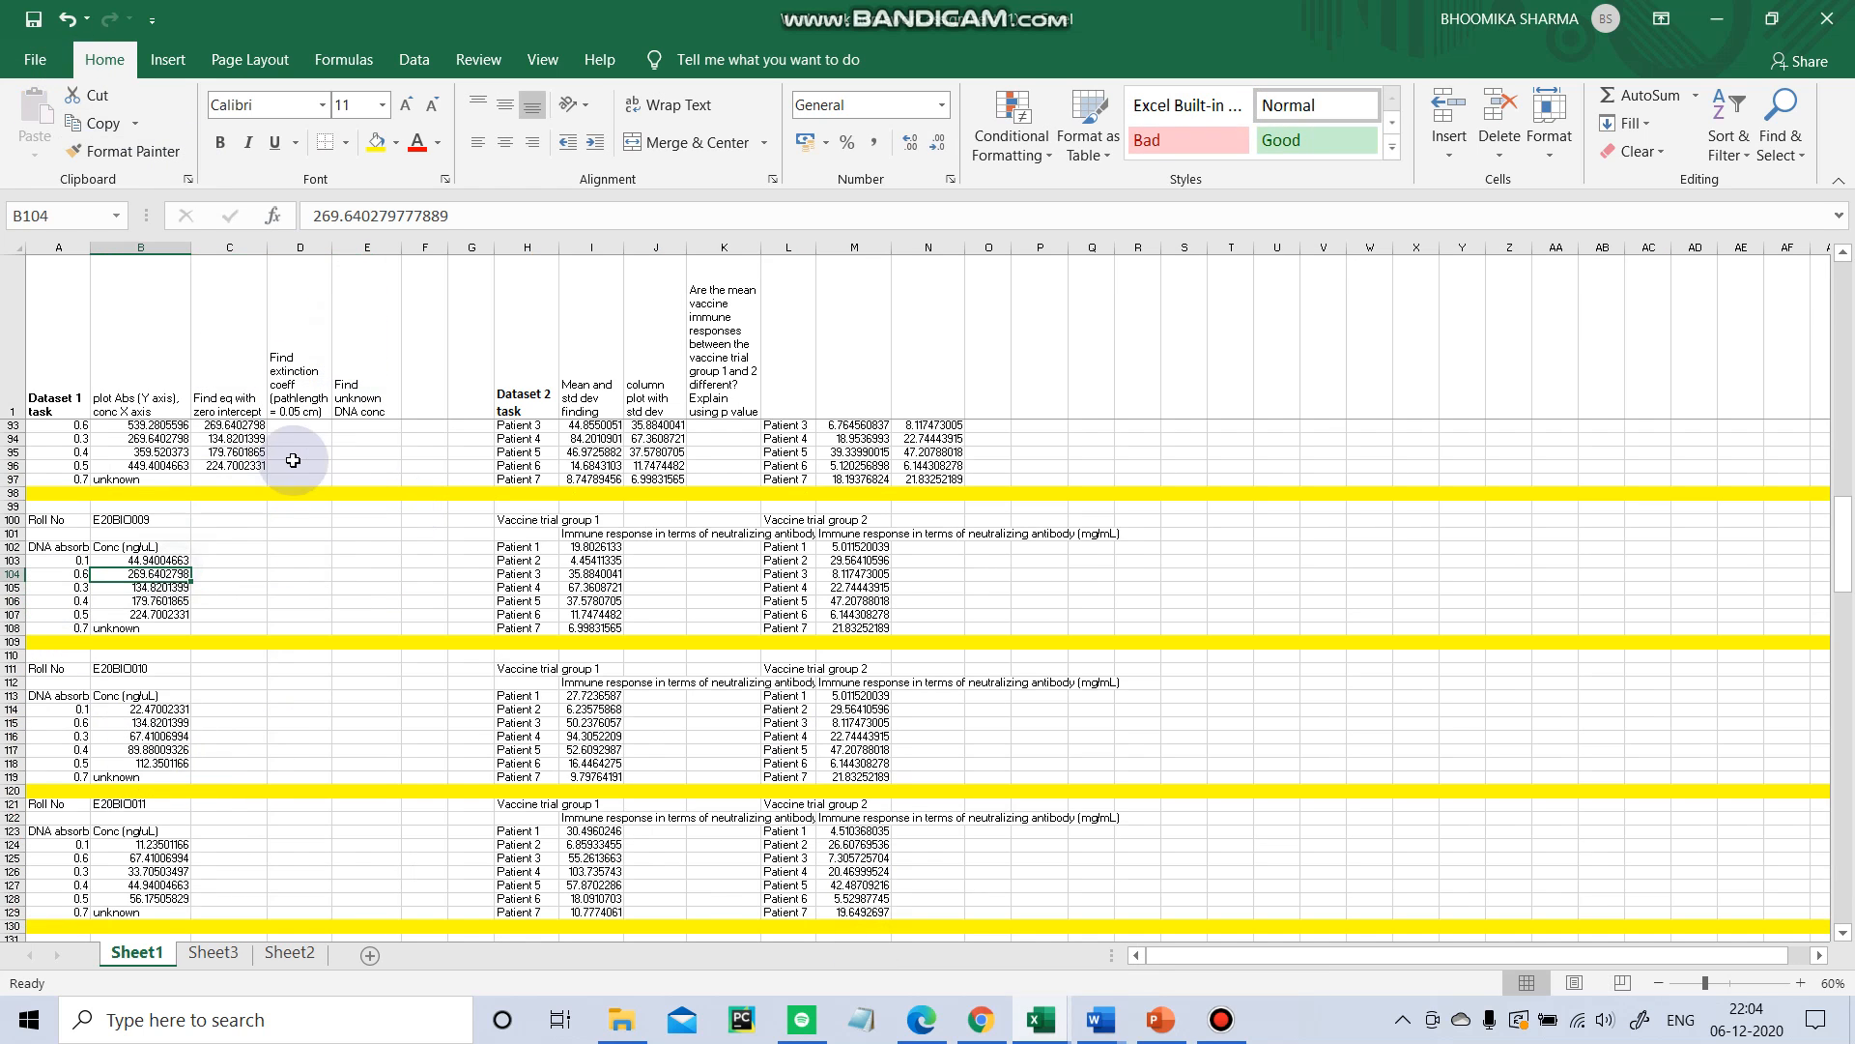
{"action": "left_click", "coordinate": [299, 348]}
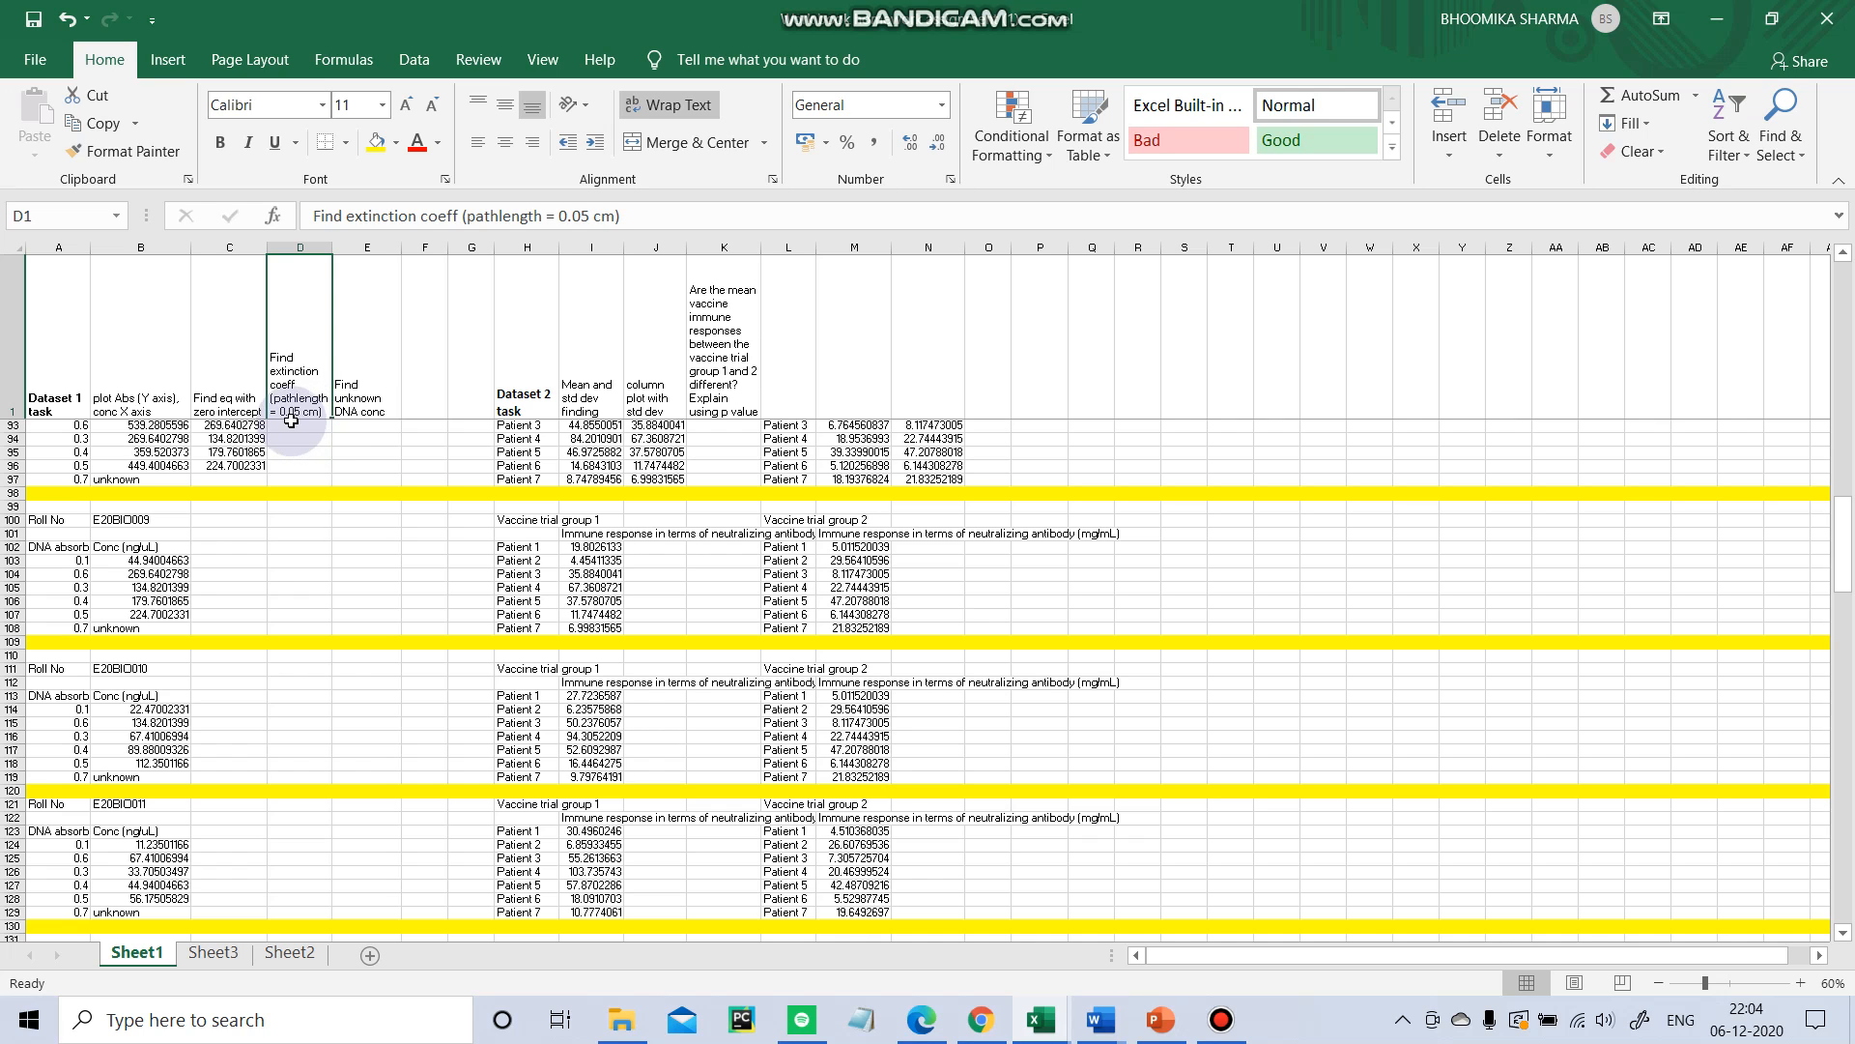
{"action": "left_click", "coordinate": [331, 647]}
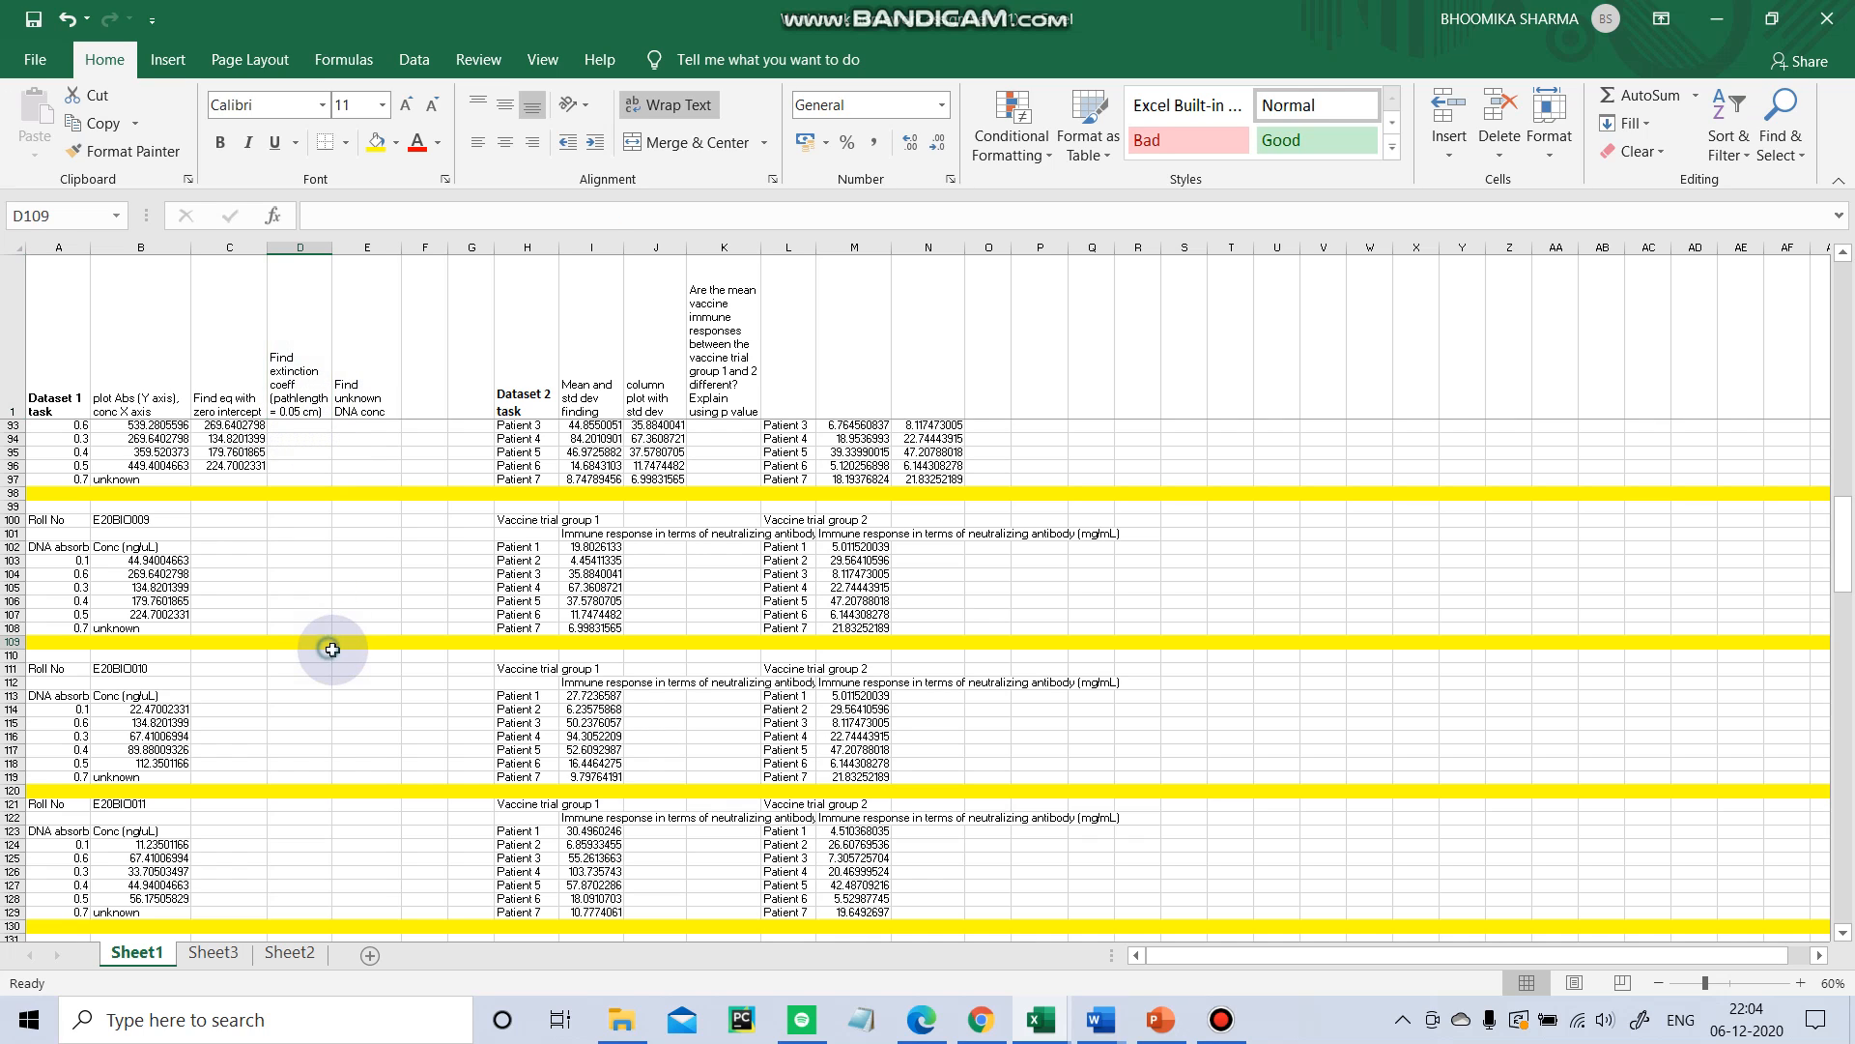
{"action": "left_click", "coordinate": [280, 628]}
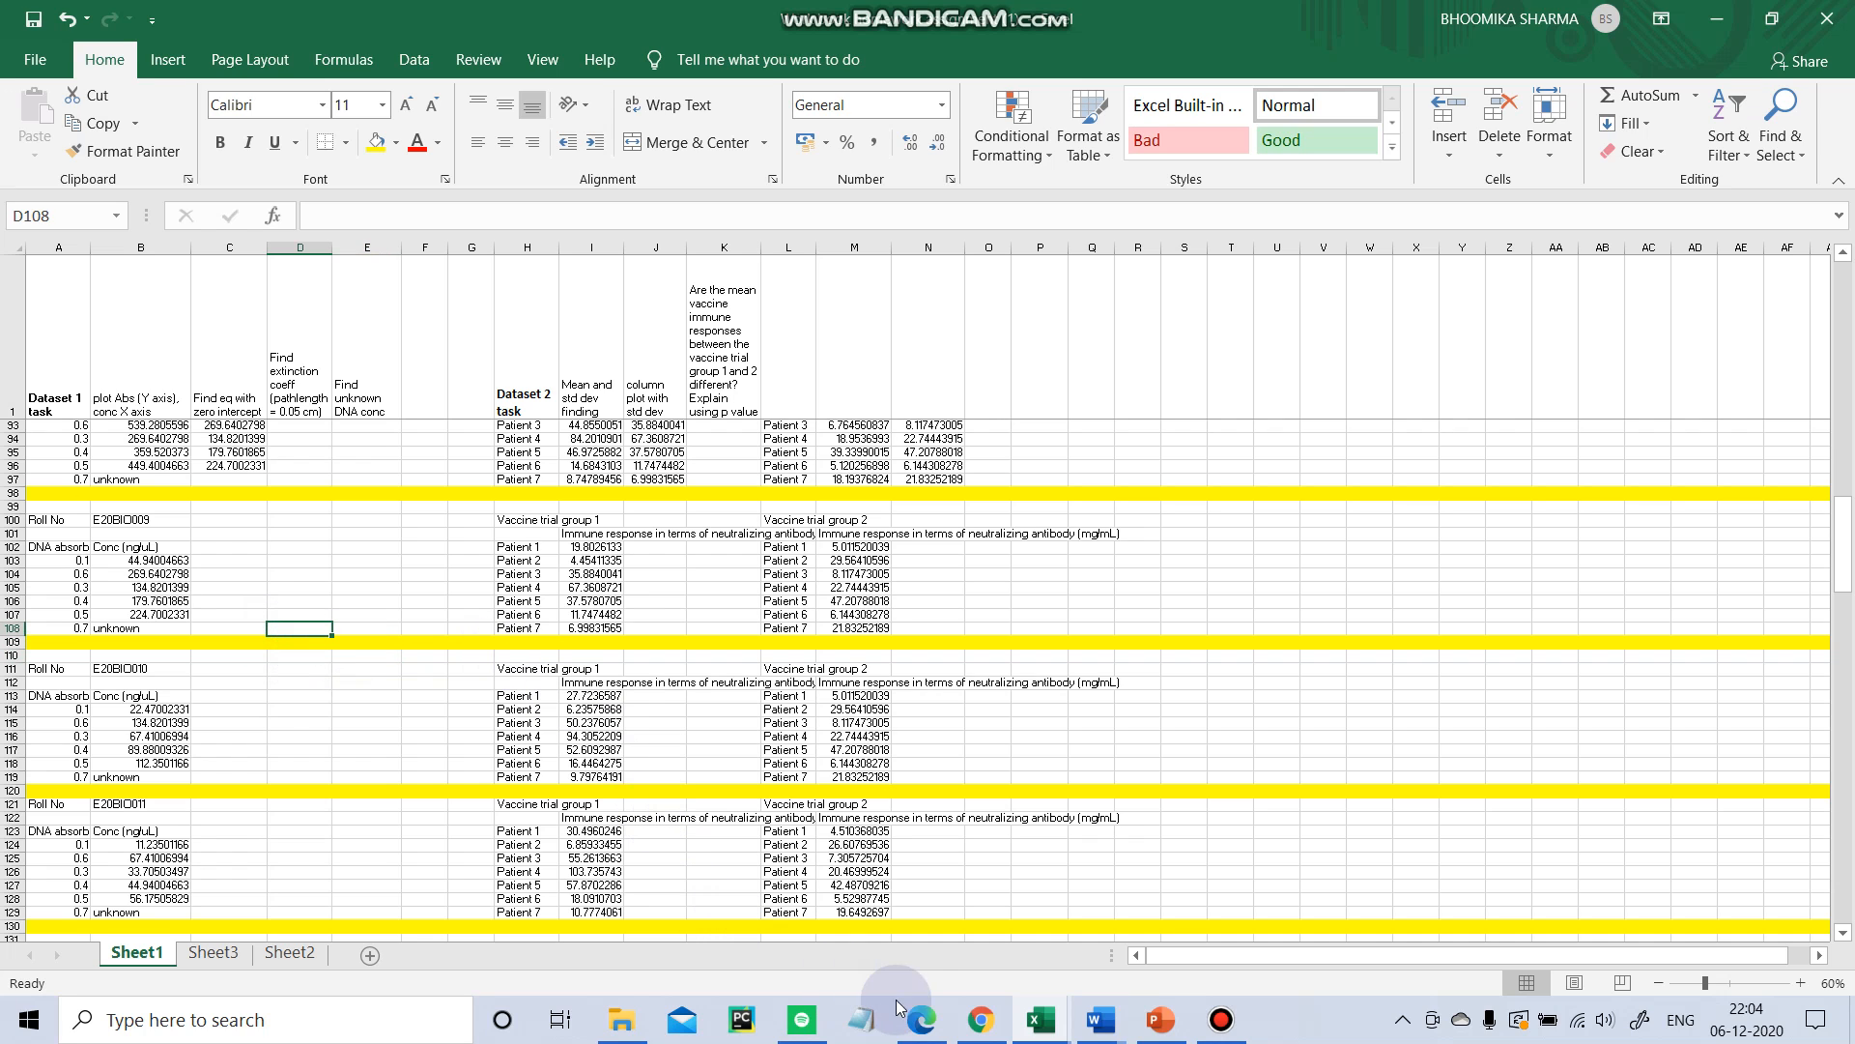
{"action": "mouse_move", "coordinate": [1060, 1017]}
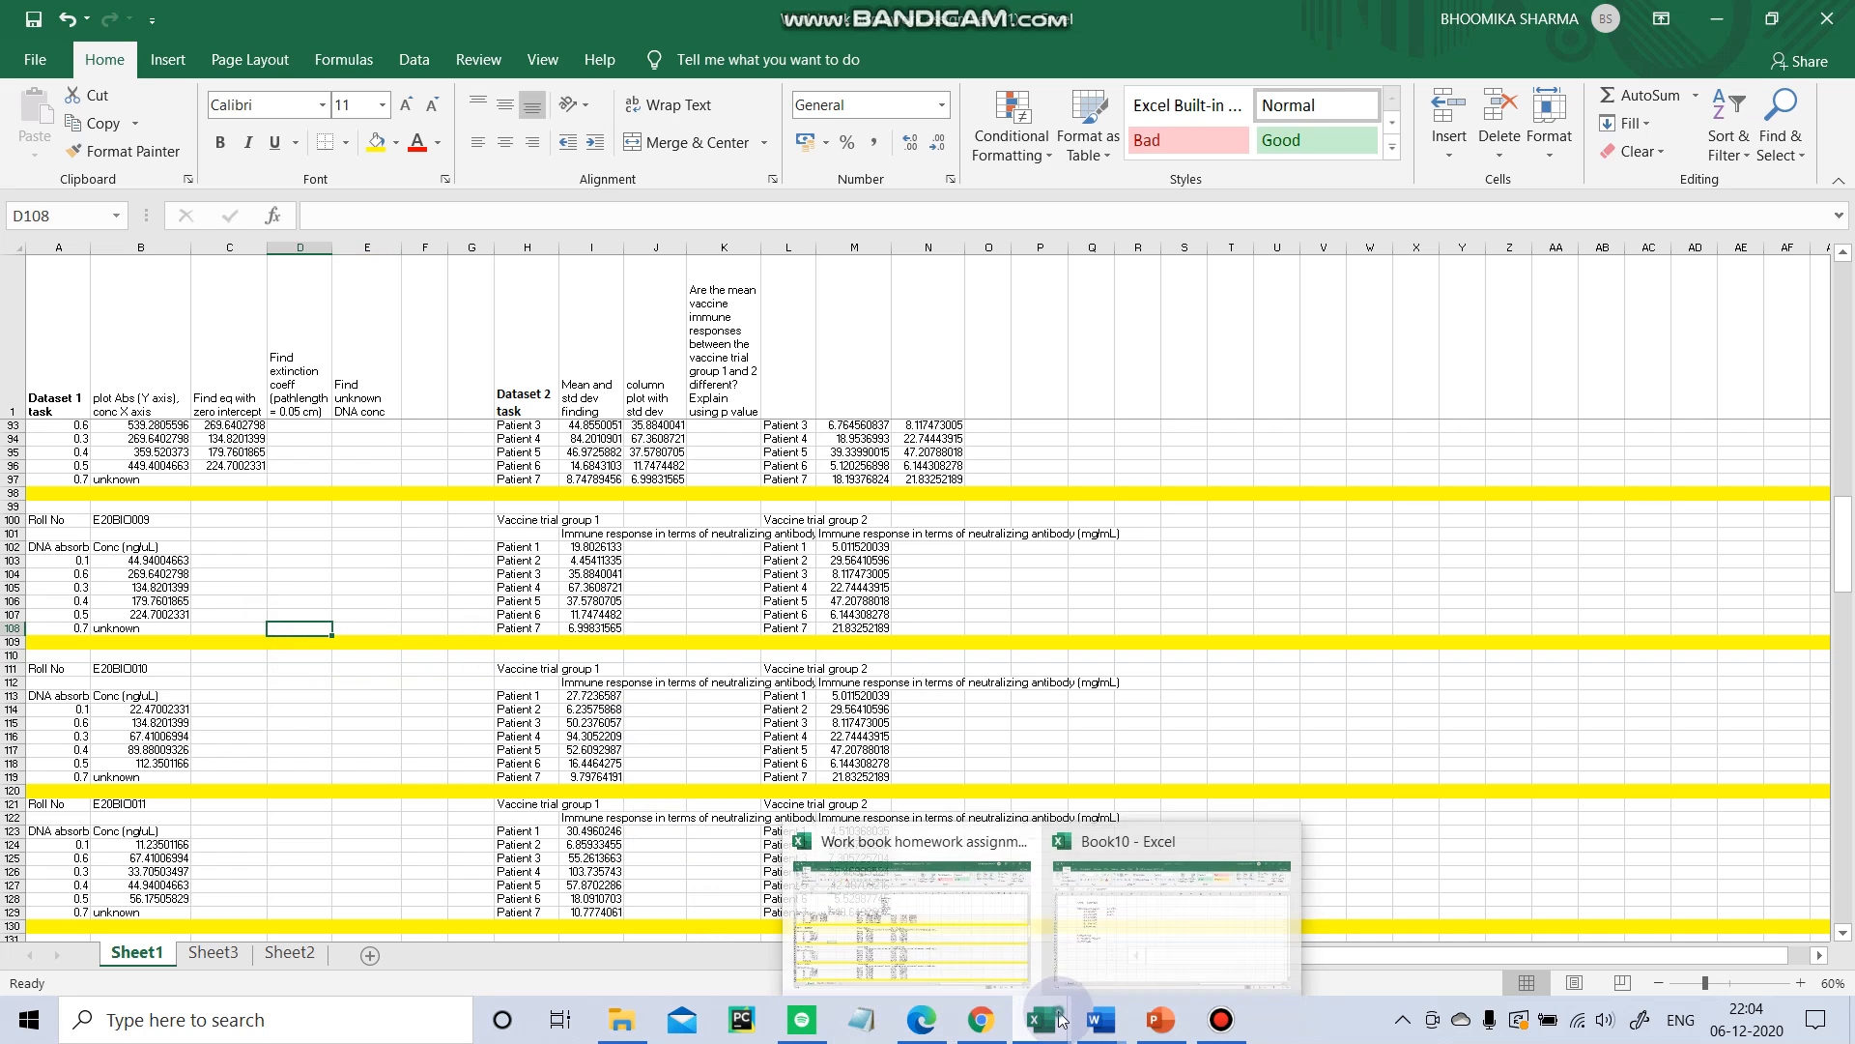
{"action": "left_click", "coordinate": [1140, 952]}
Add the note c = concentration in cell C17.
{"action": "left_click", "coordinate": [281, 665]}
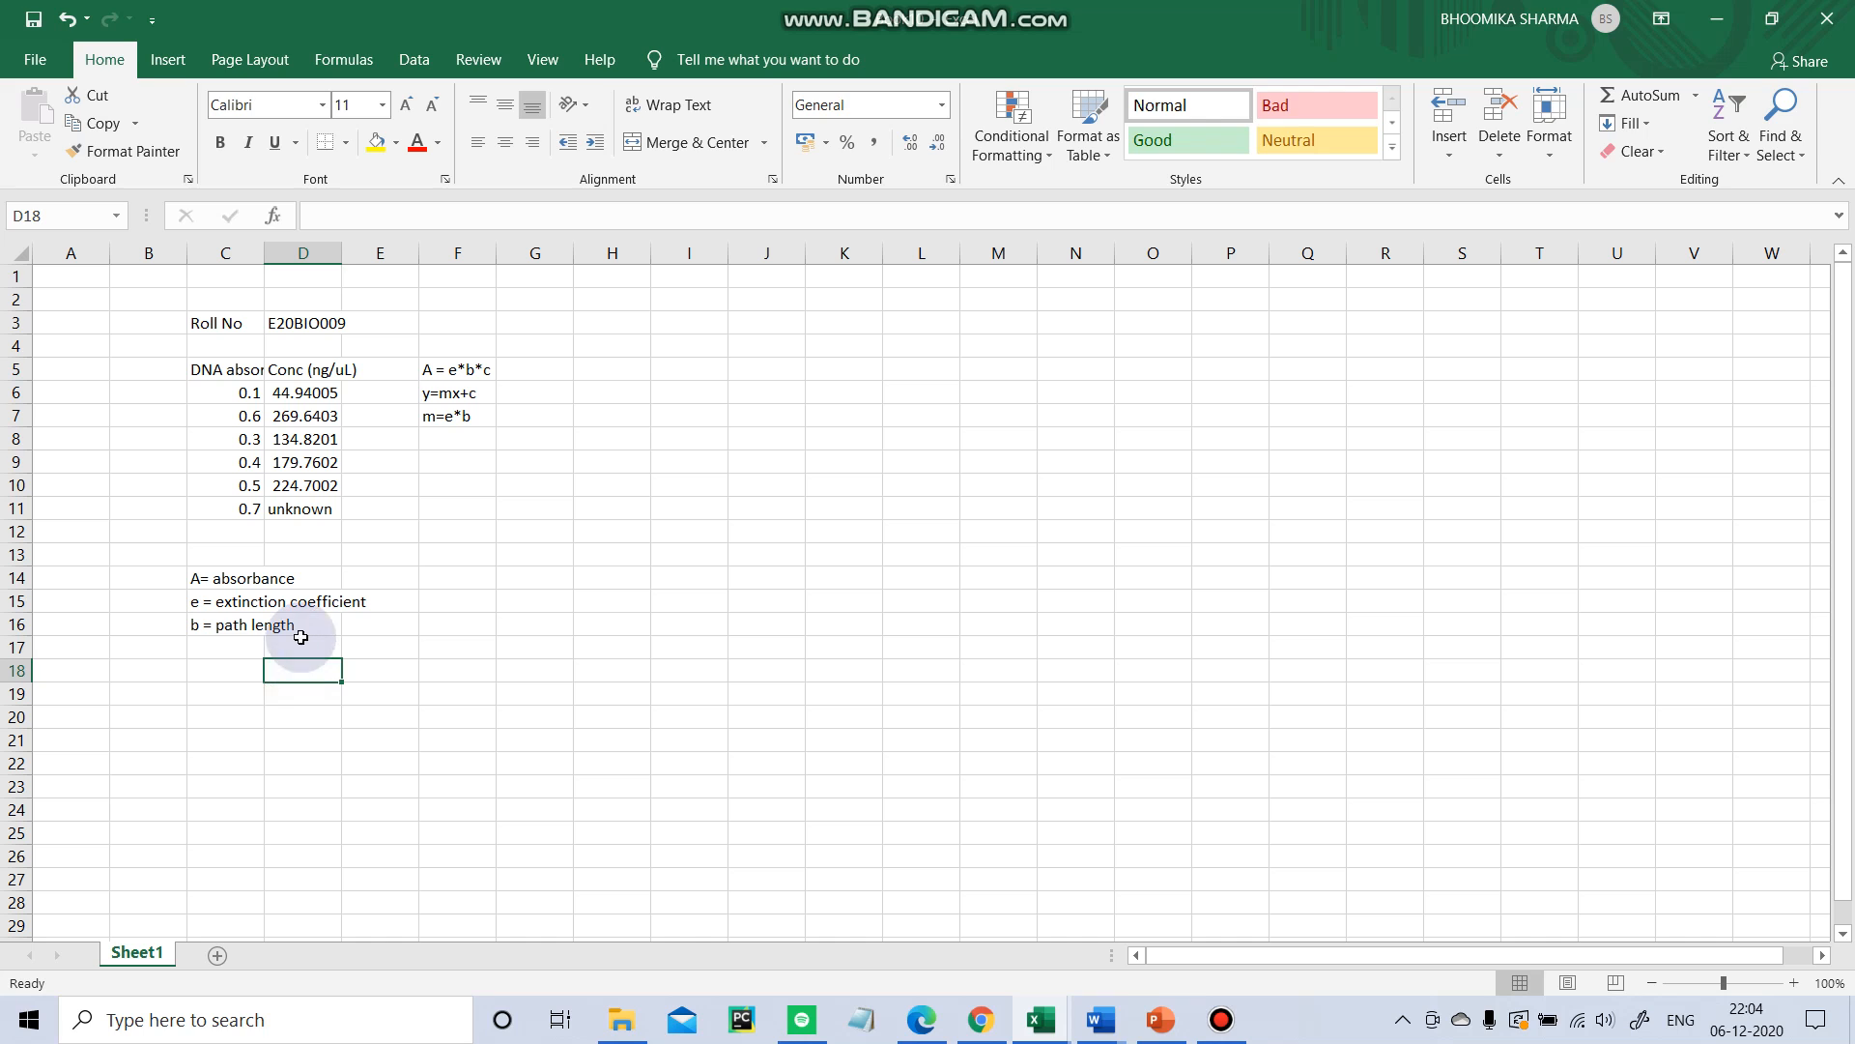
{"action": "left_click", "coordinate": [301, 633]}
{"action": "key", "text": "Down"}
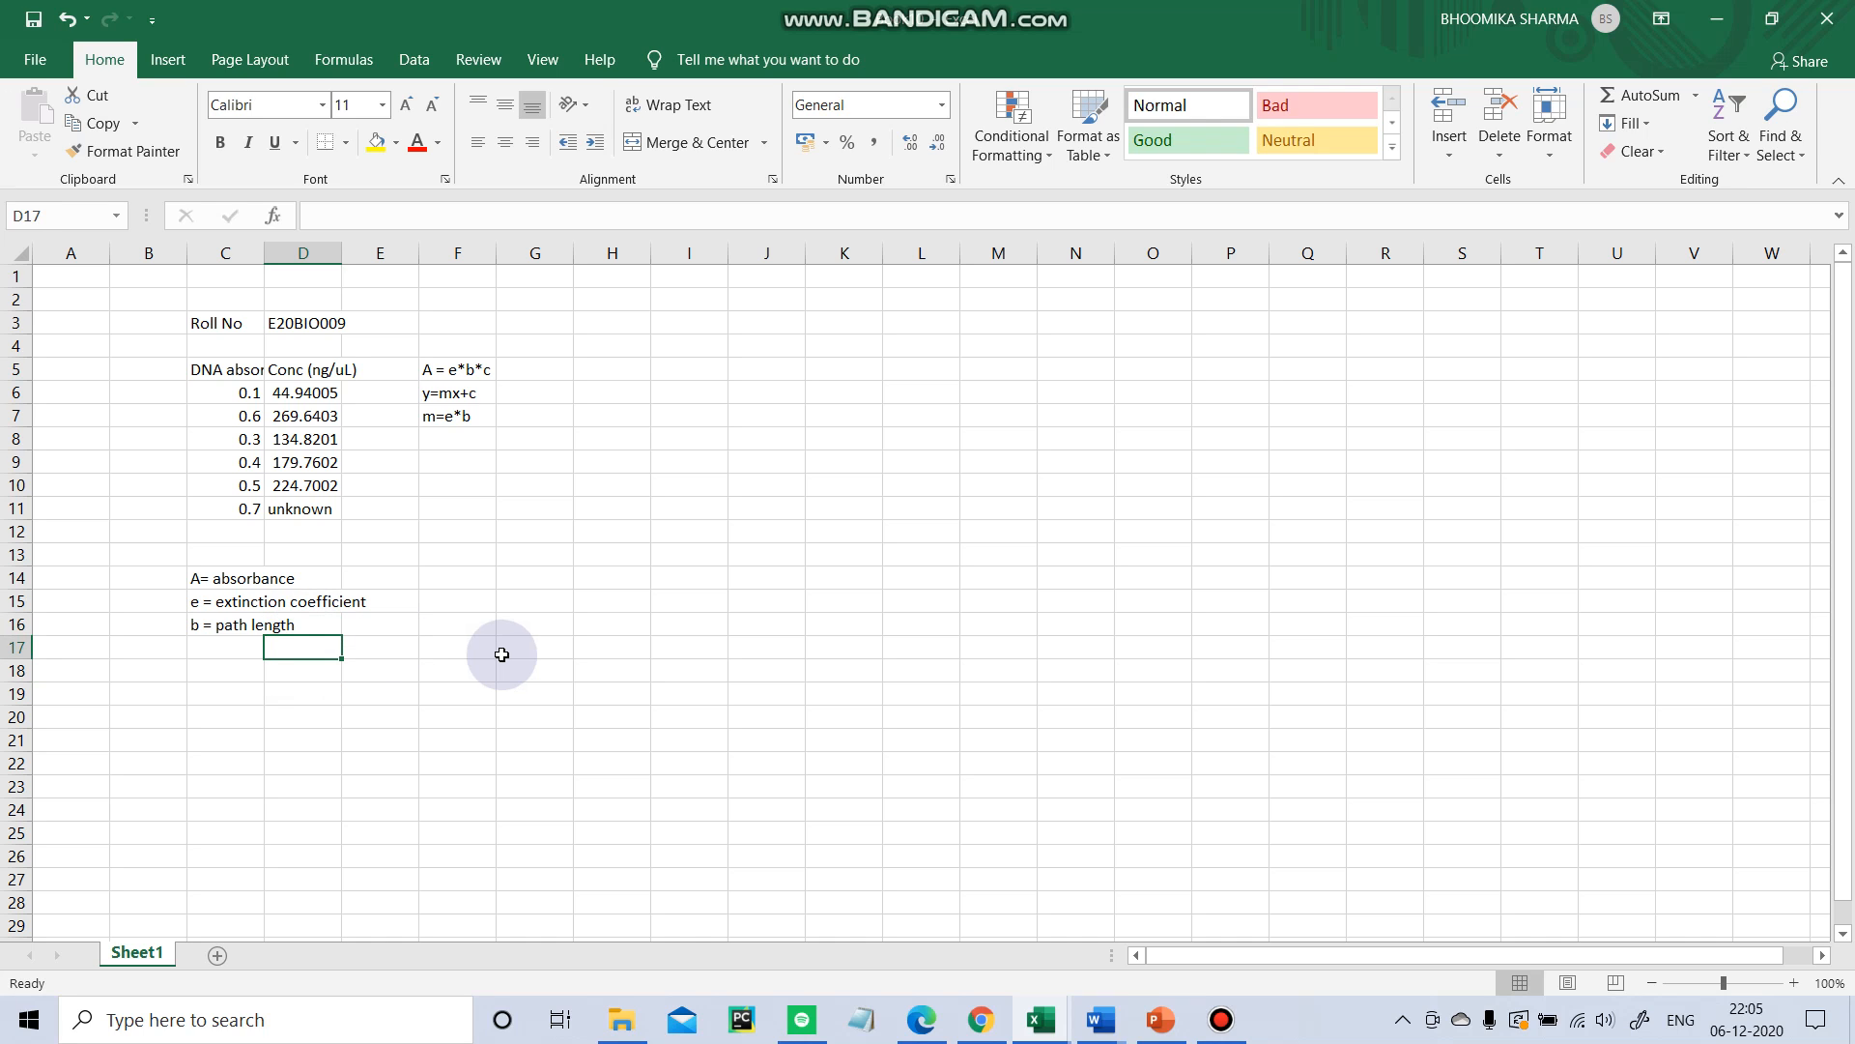
{"action": "left_click", "coordinate": [250, 643]}
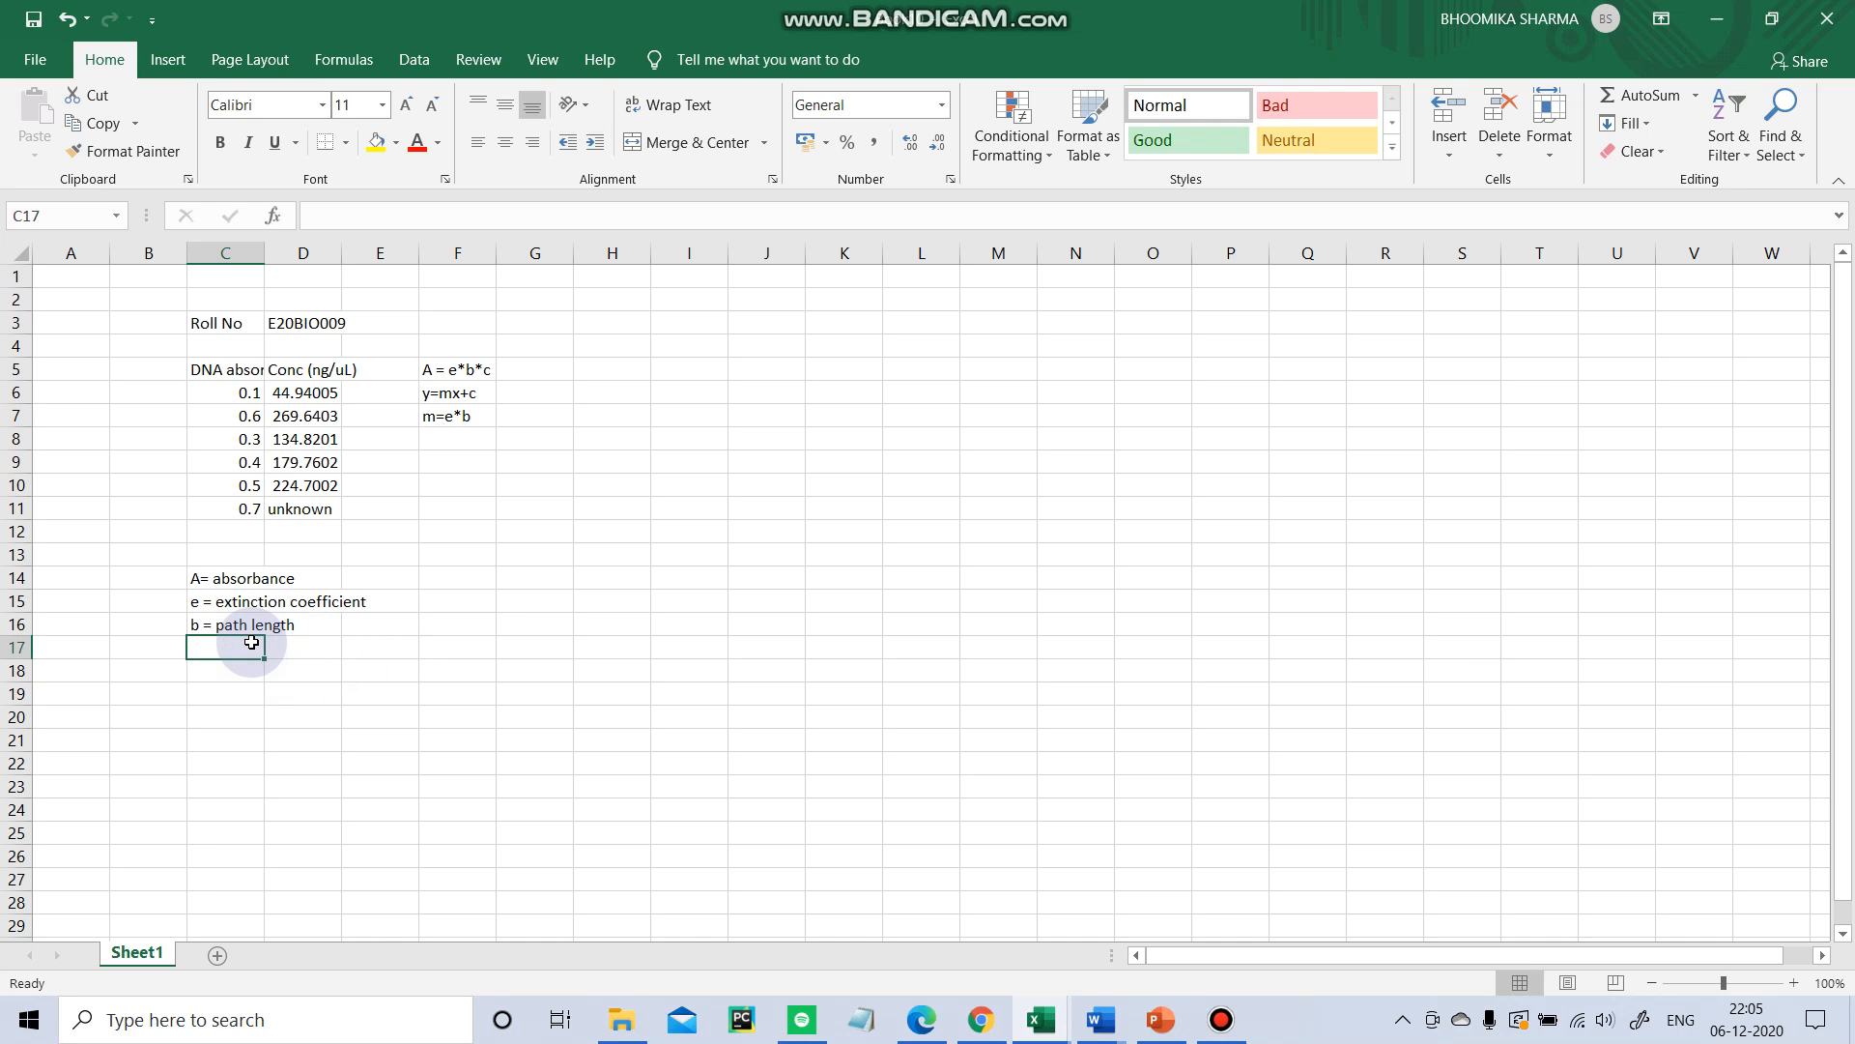
{"action": "type", "text": "c = concentrat"}
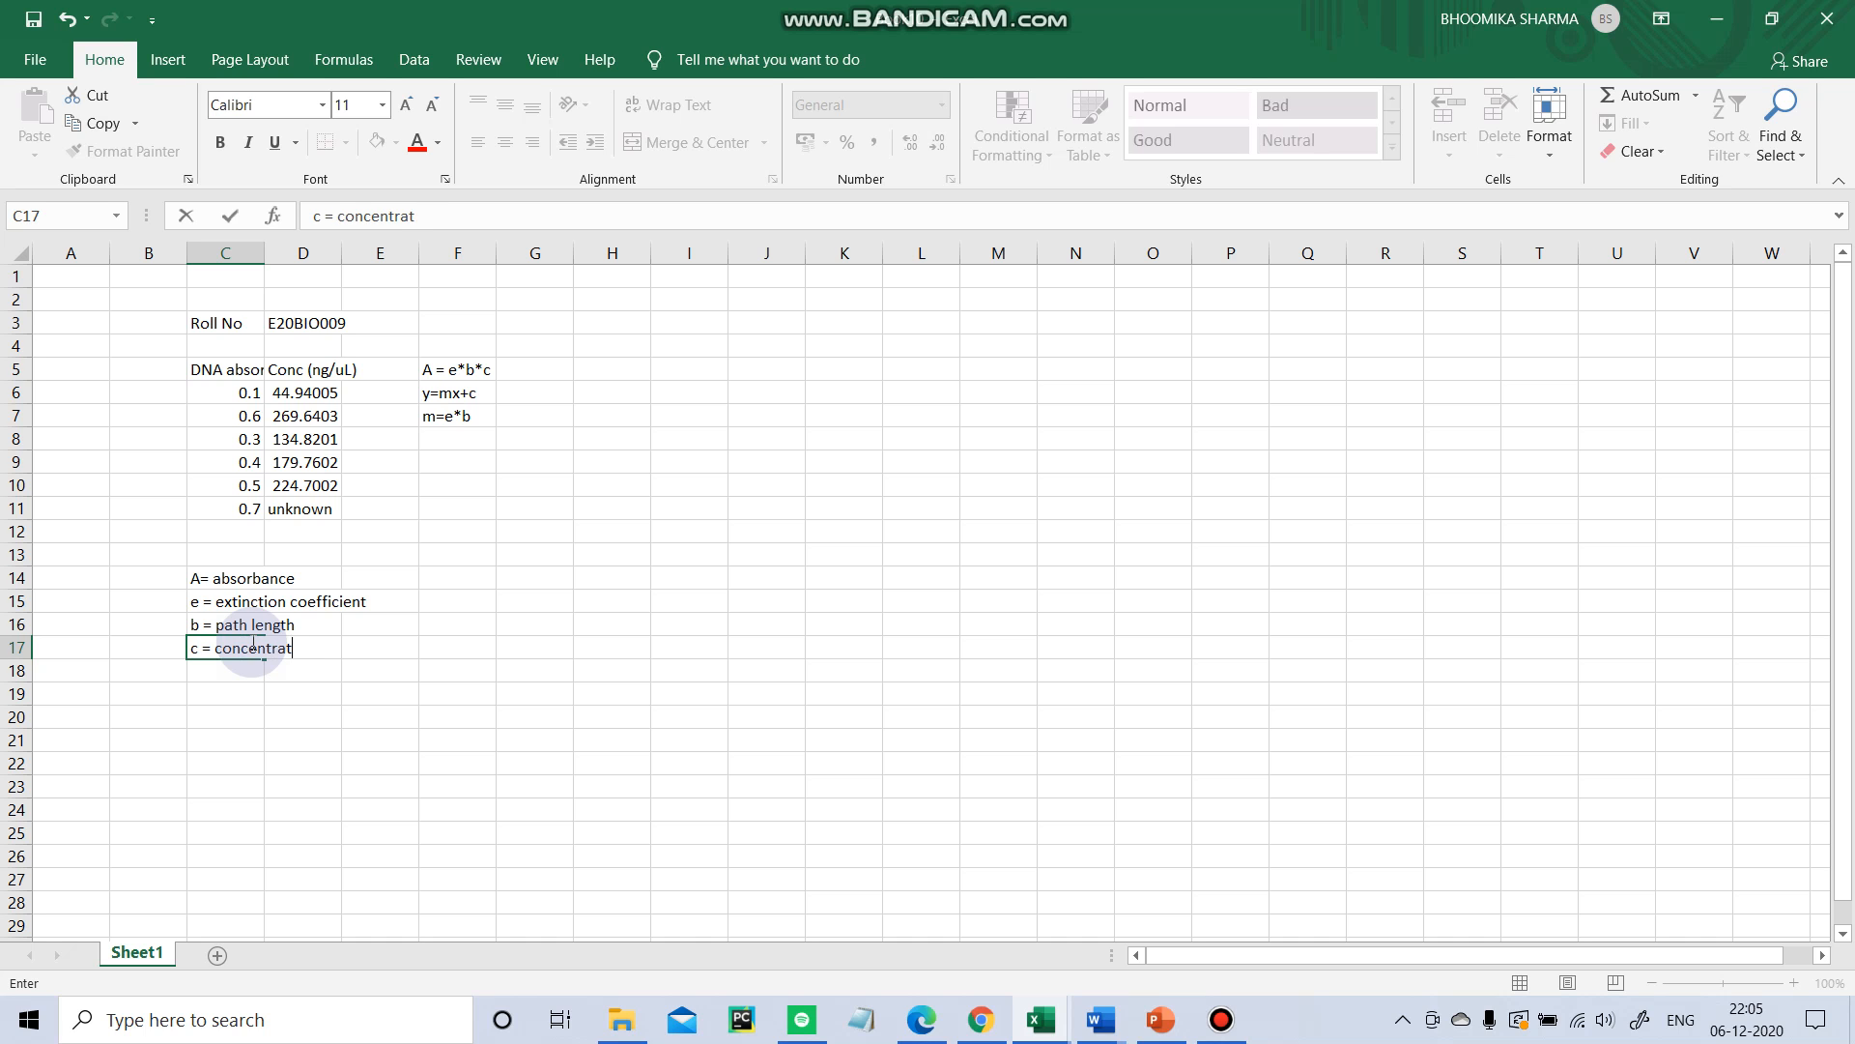
{"action": "type", "text": "ion"}
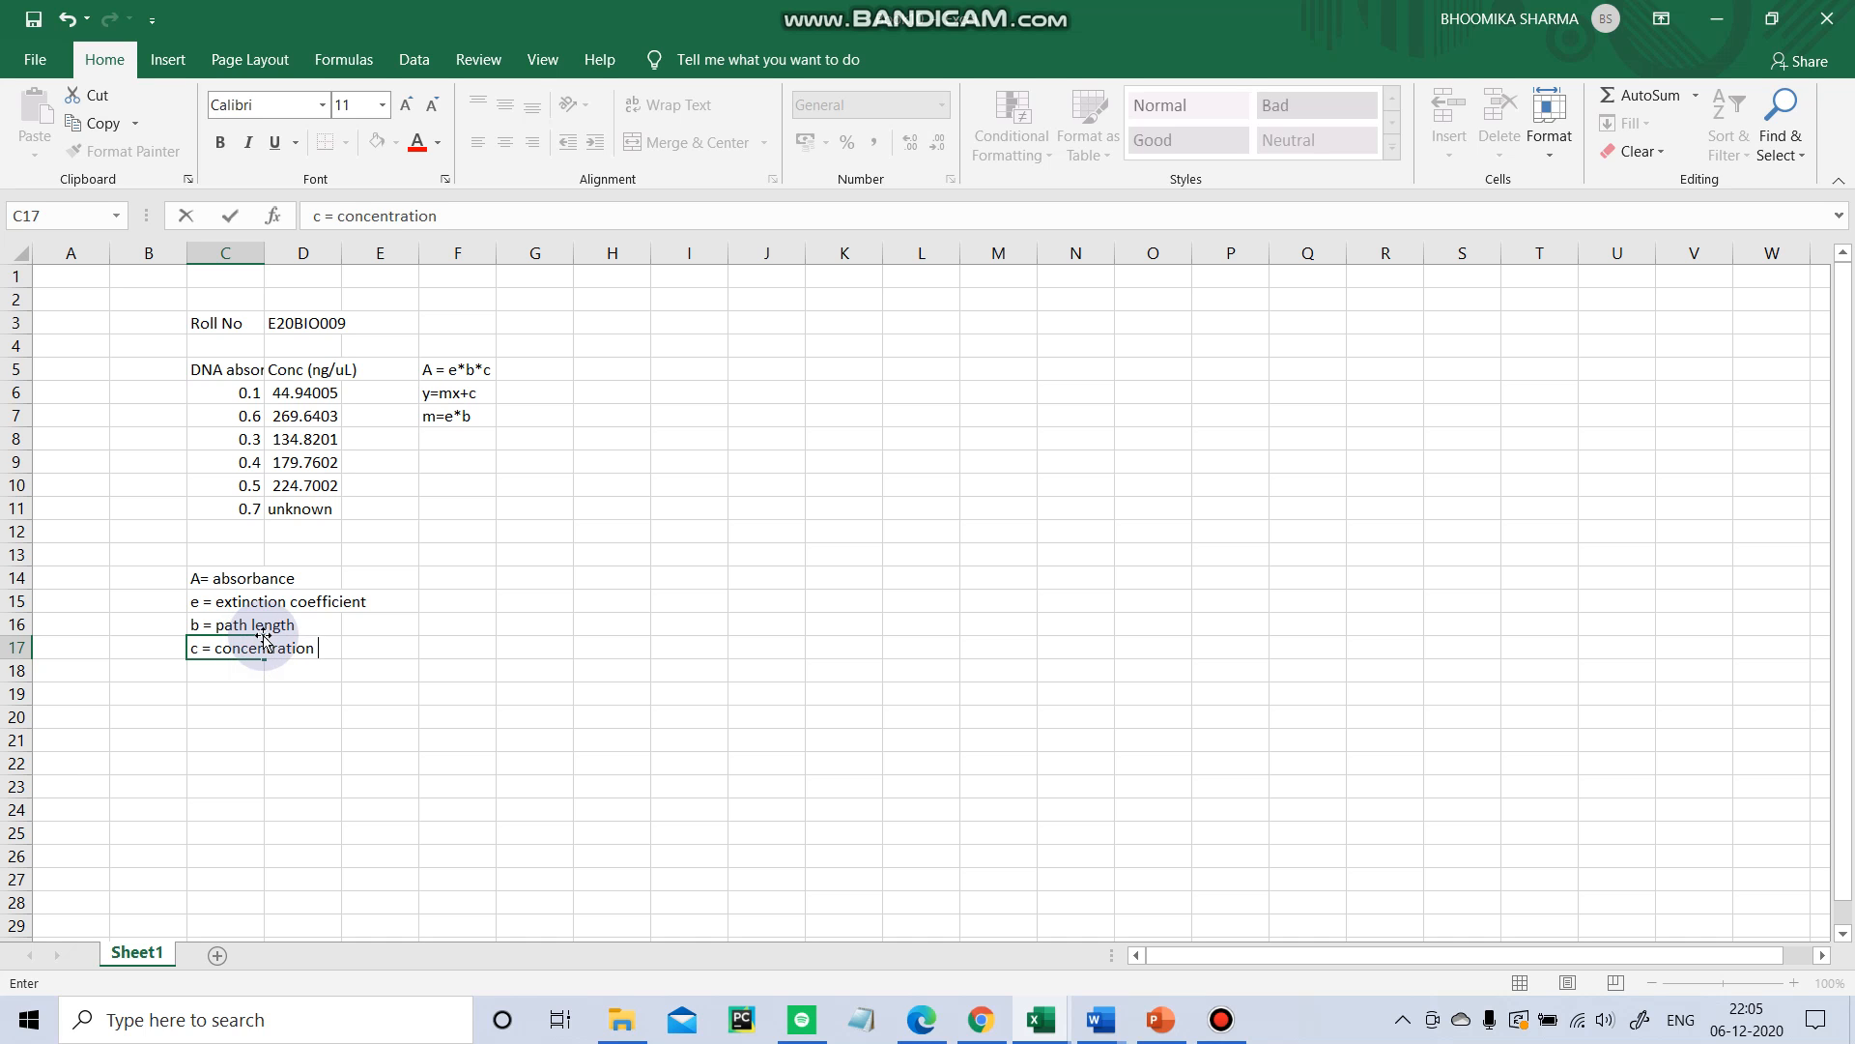
{"action": "key", "text": "Return"}
{"action": "left_click", "coordinate": [251, 567]}
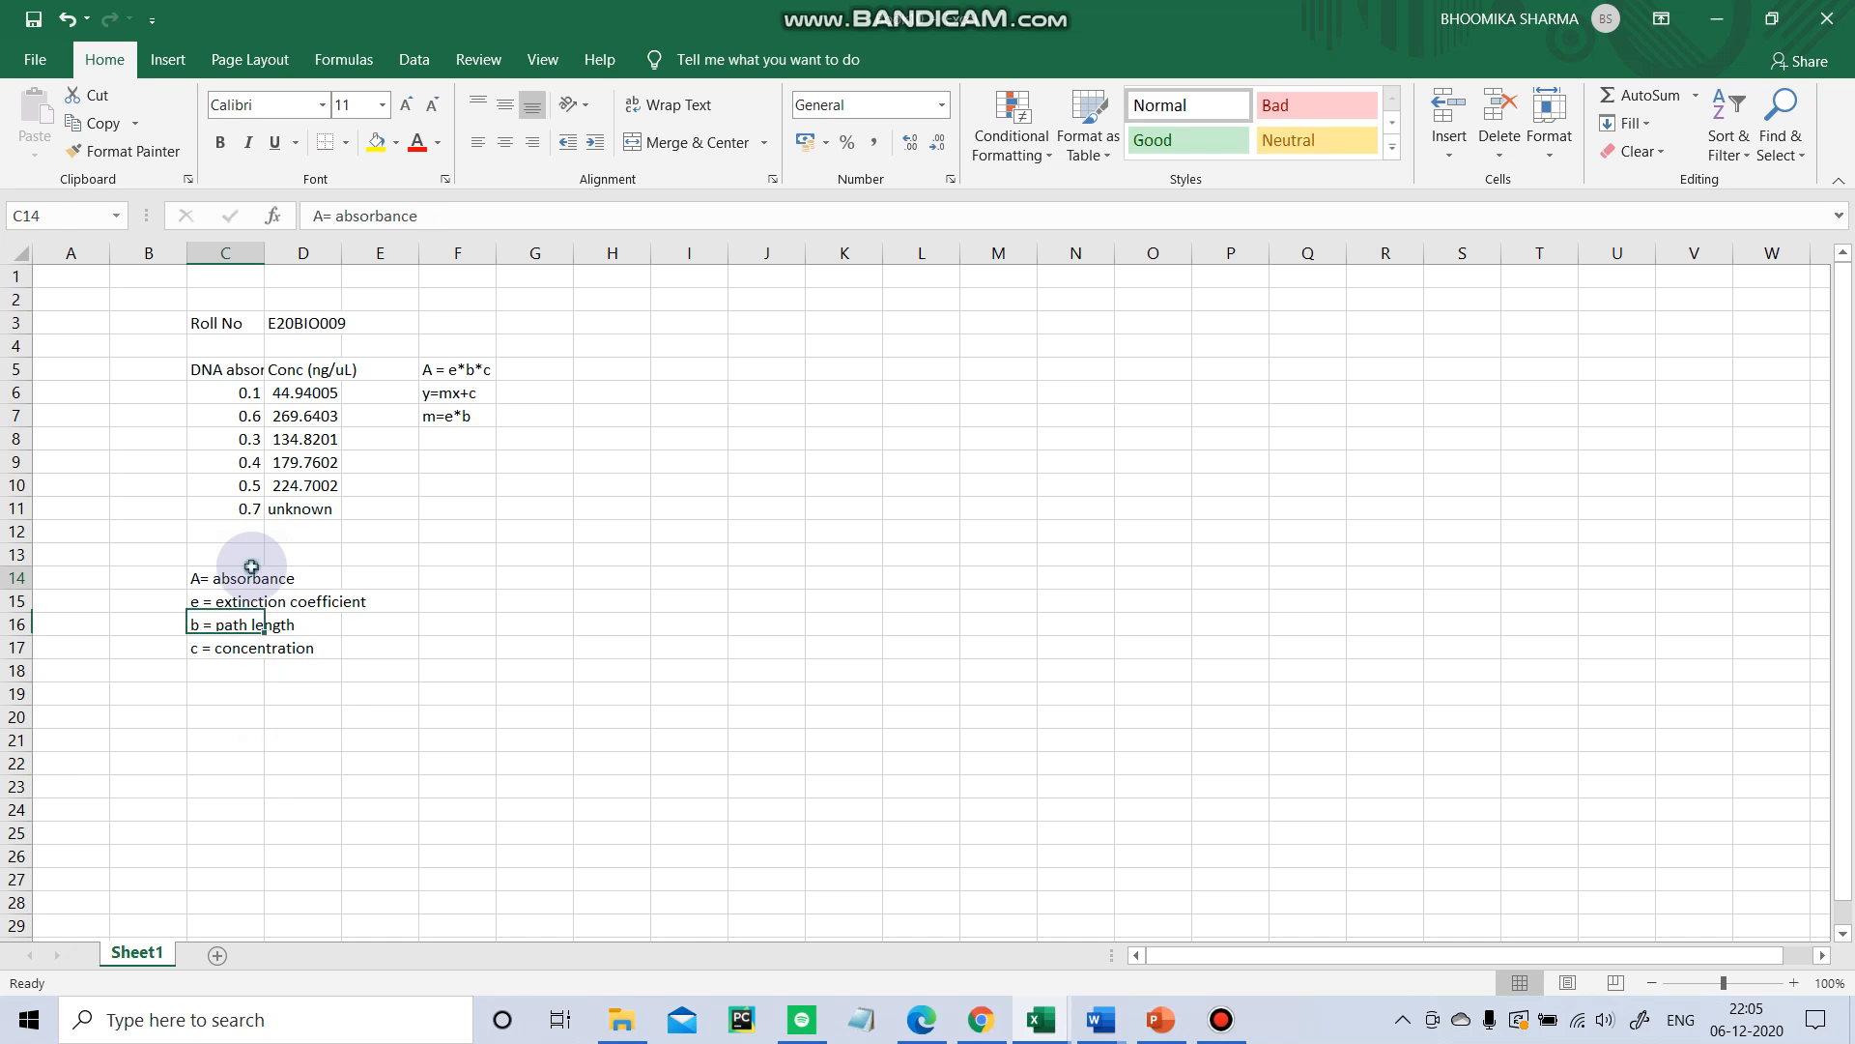
{"action": "left_click_drag", "start_coordinate": [252, 568], "coordinate": [360, 650]}
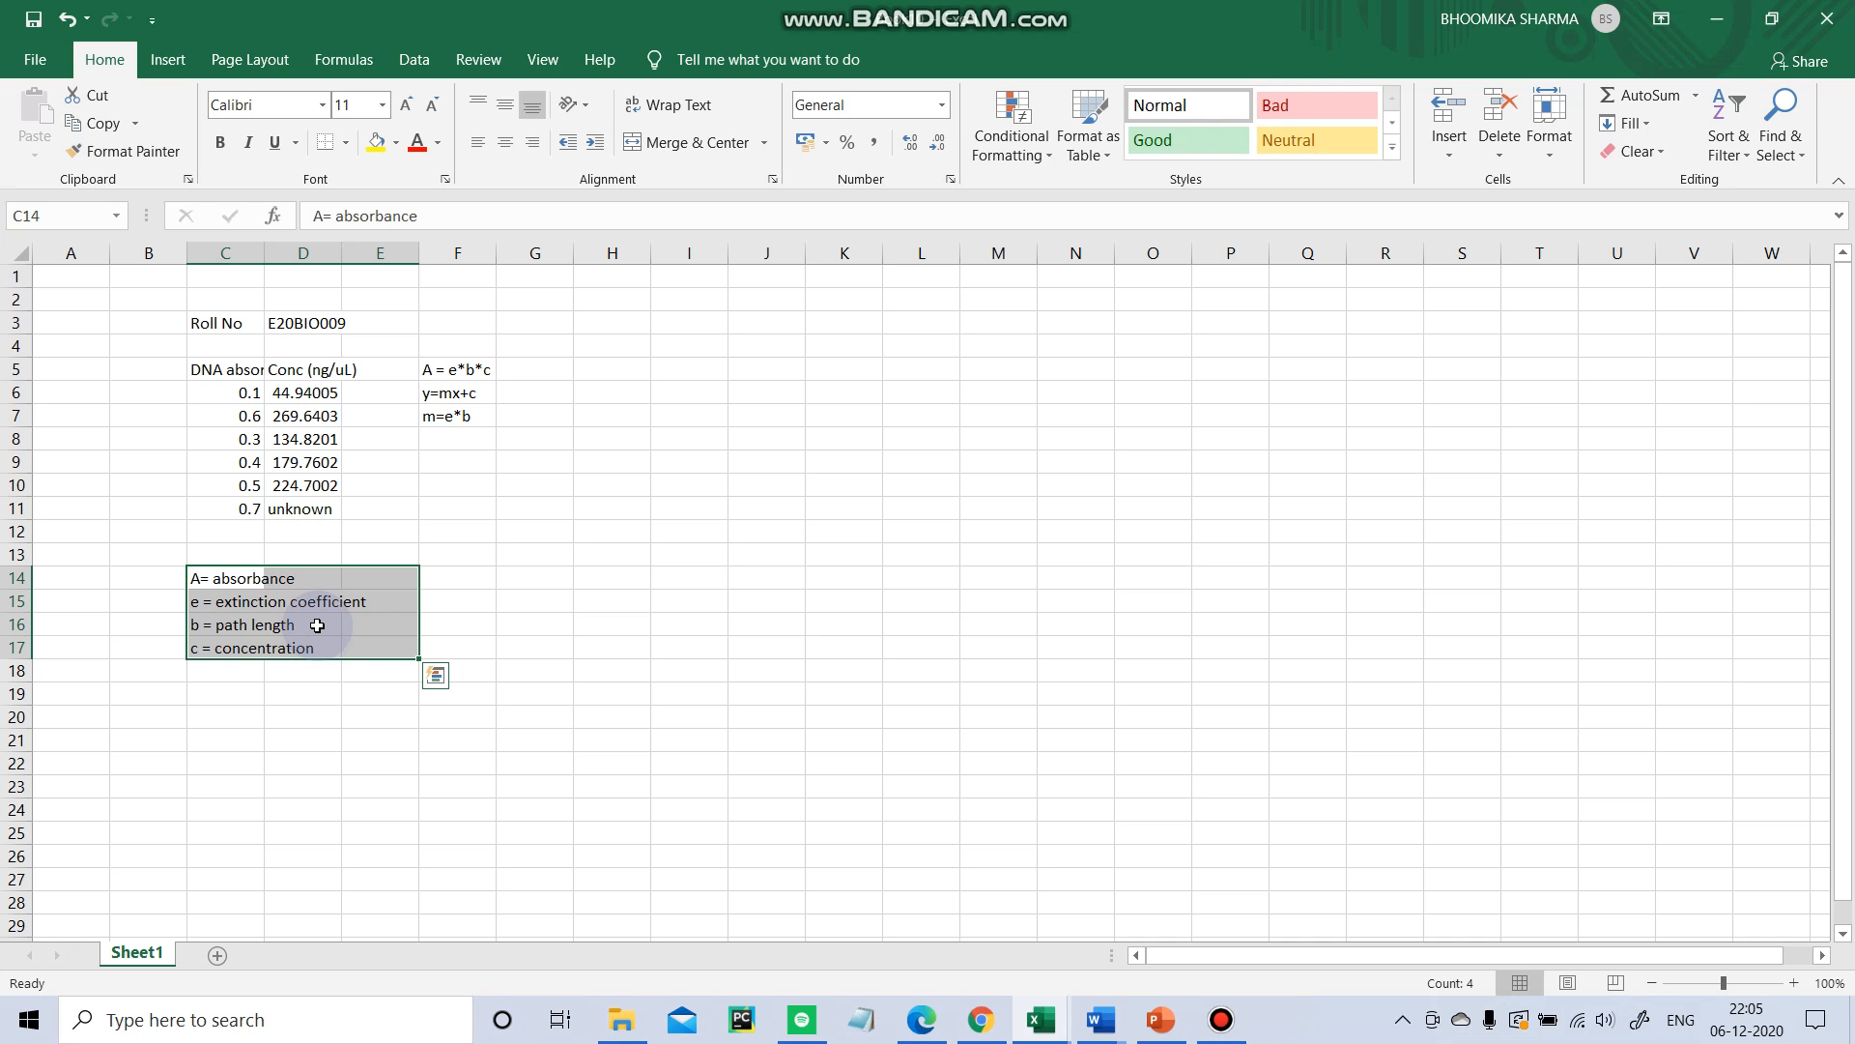
{"action": "left_click", "coordinate": [321, 694]}
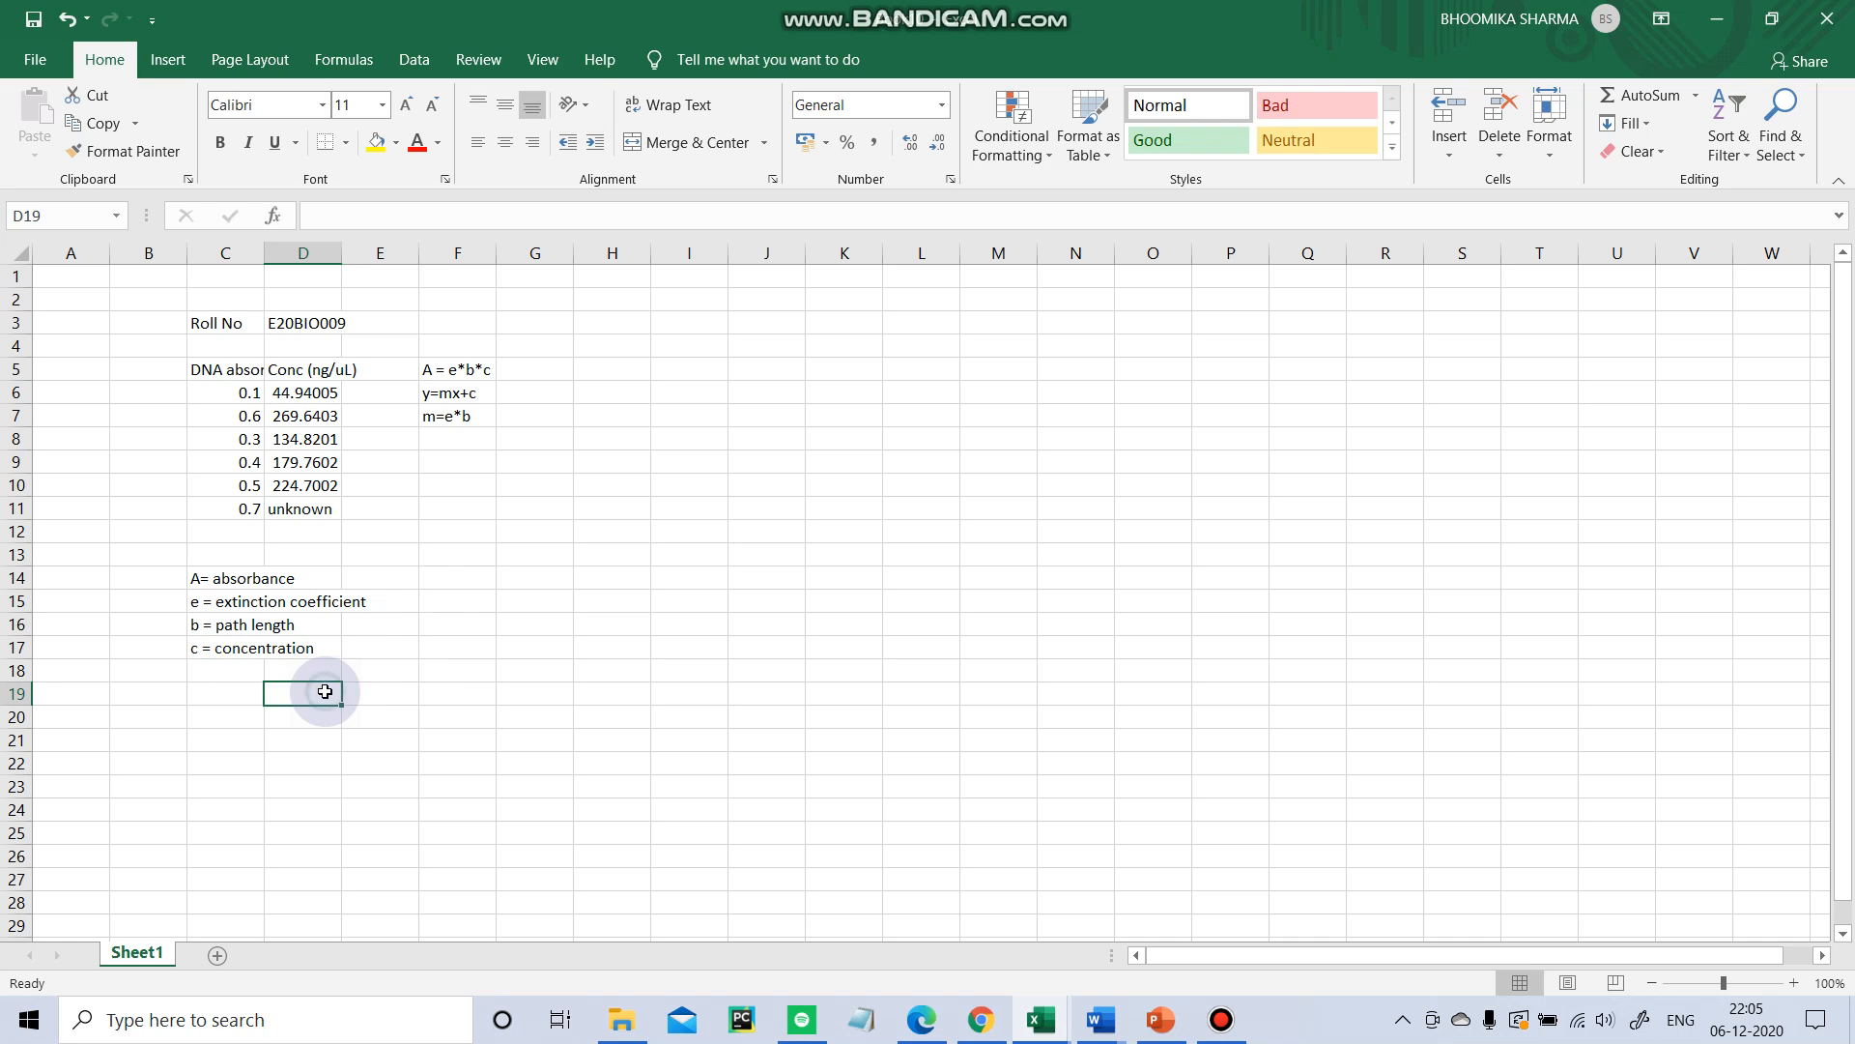
{"action": "left_click", "coordinate": [455, 578]}
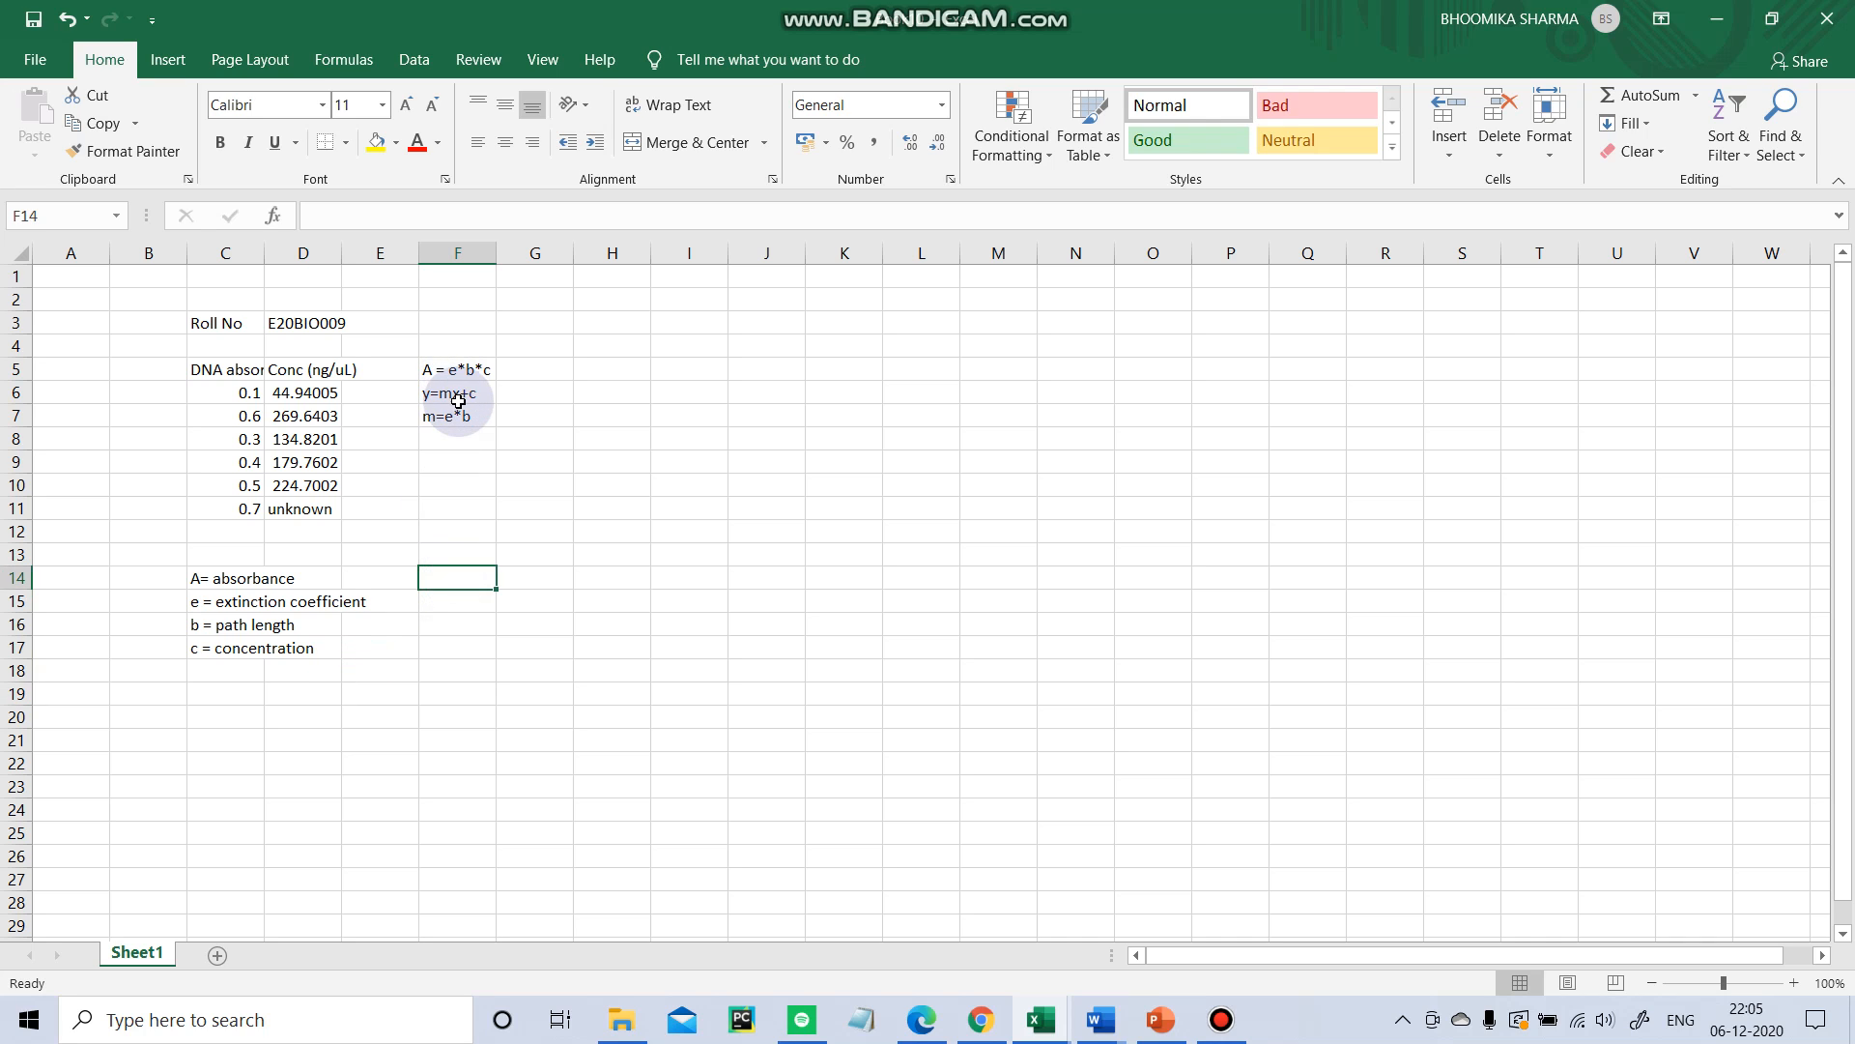
{"action": "left_click_drag", "start_coordinate": [429, 390], "coordinate": [499, 390]}
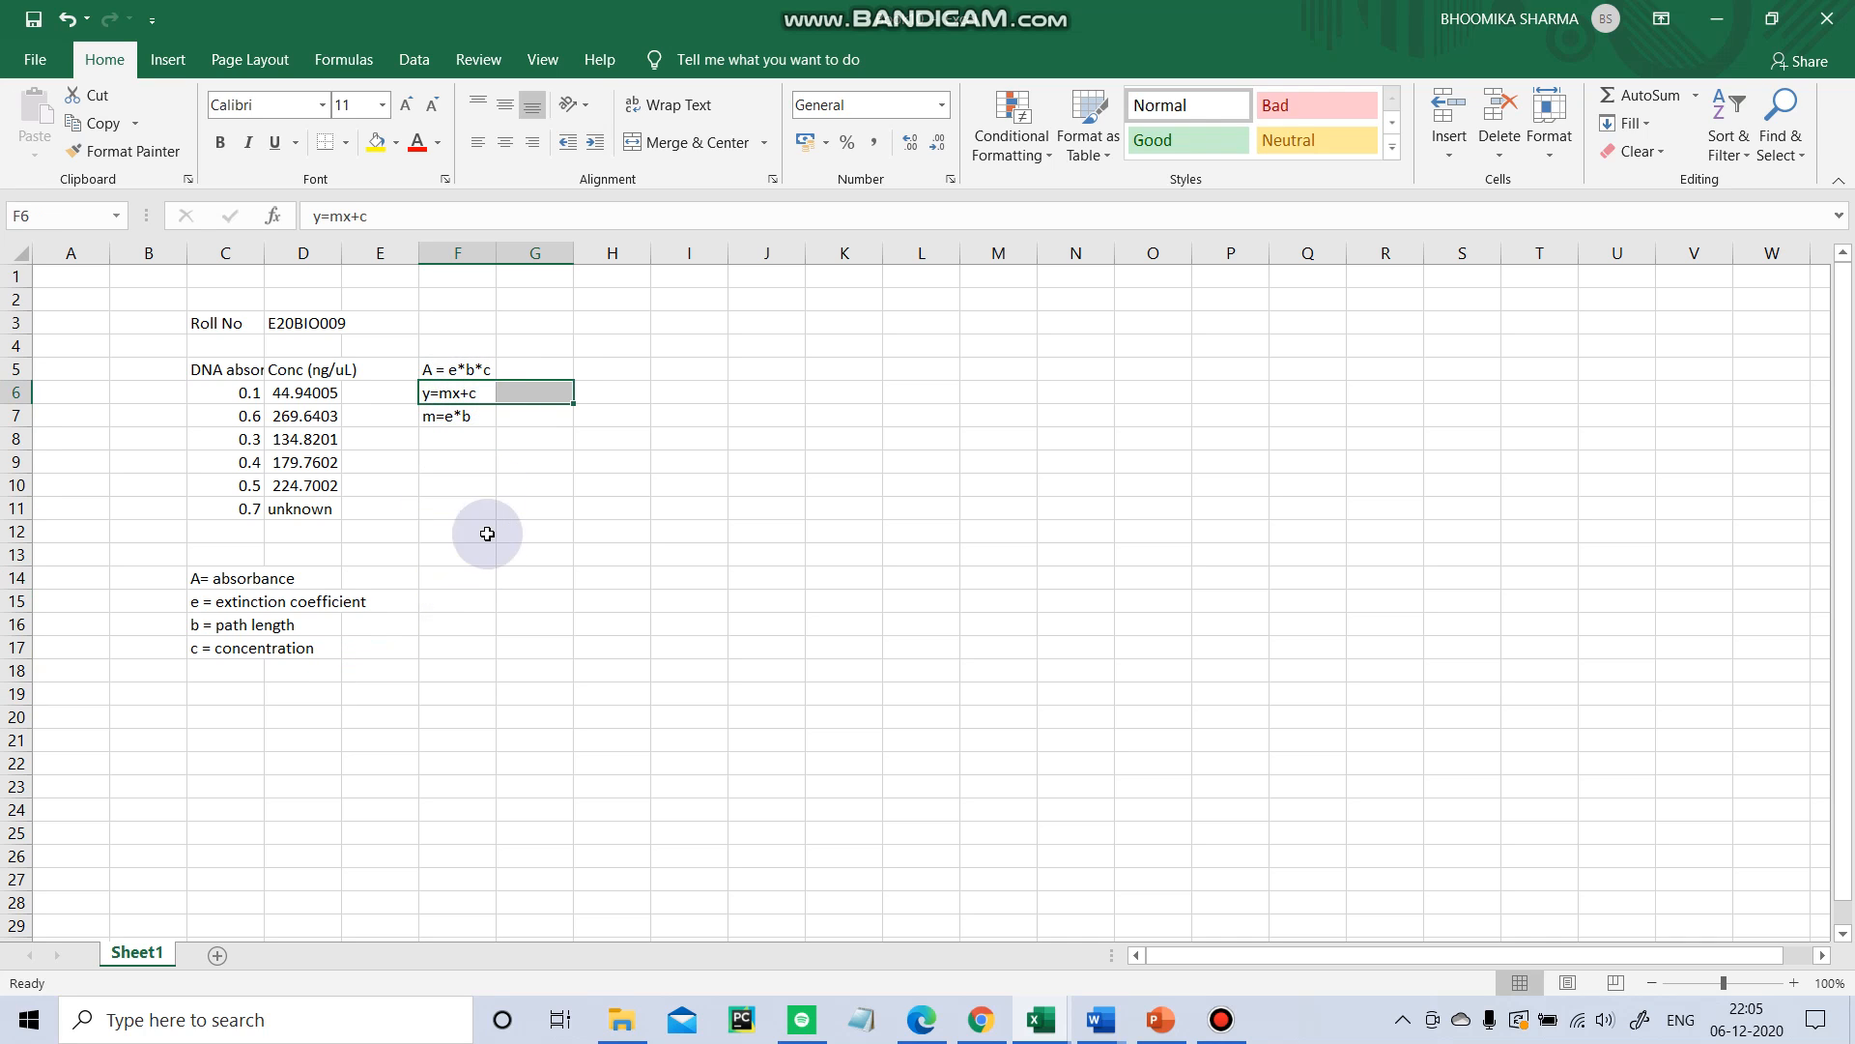
{"action": "left_click", "coordinate": [480, 593]}
Add the notes m= slope in cell F14 and C= intercept in cell F15.
{"action": "left_click", "coordinate": [466, 582]}
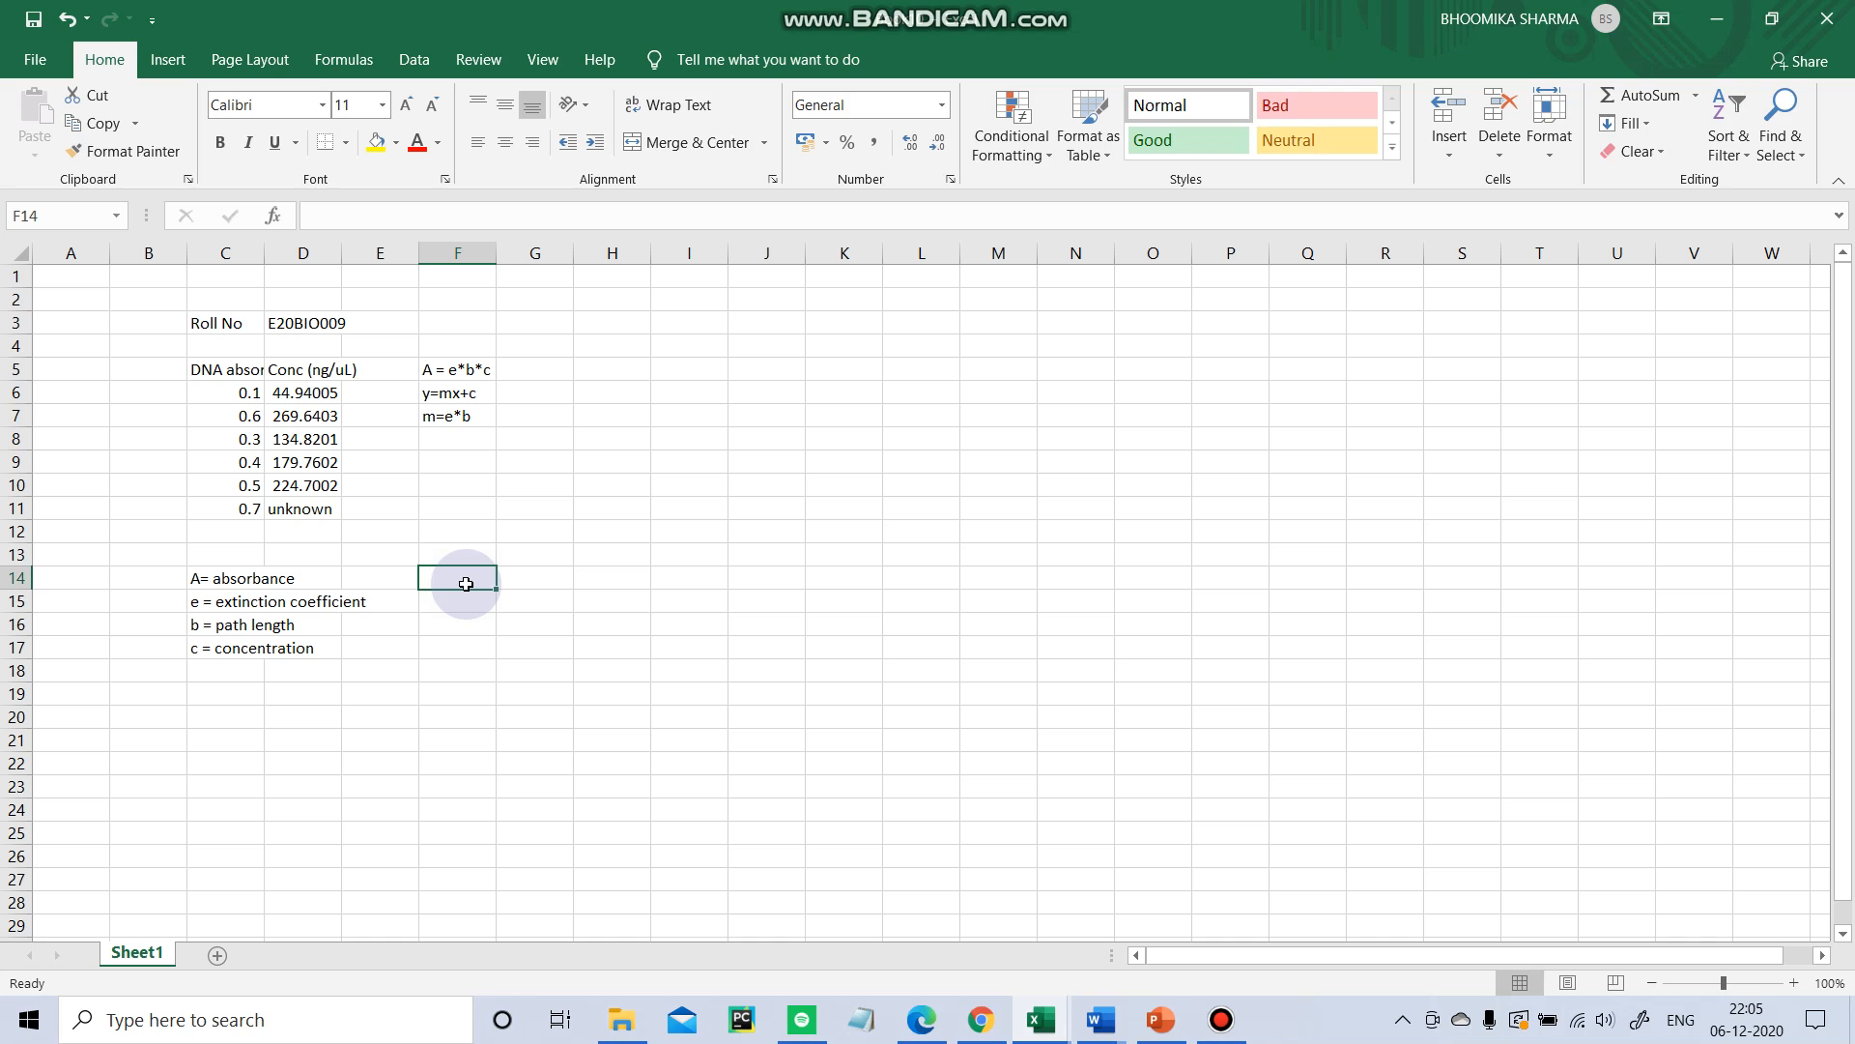
{"action": "type", "text": "y"}
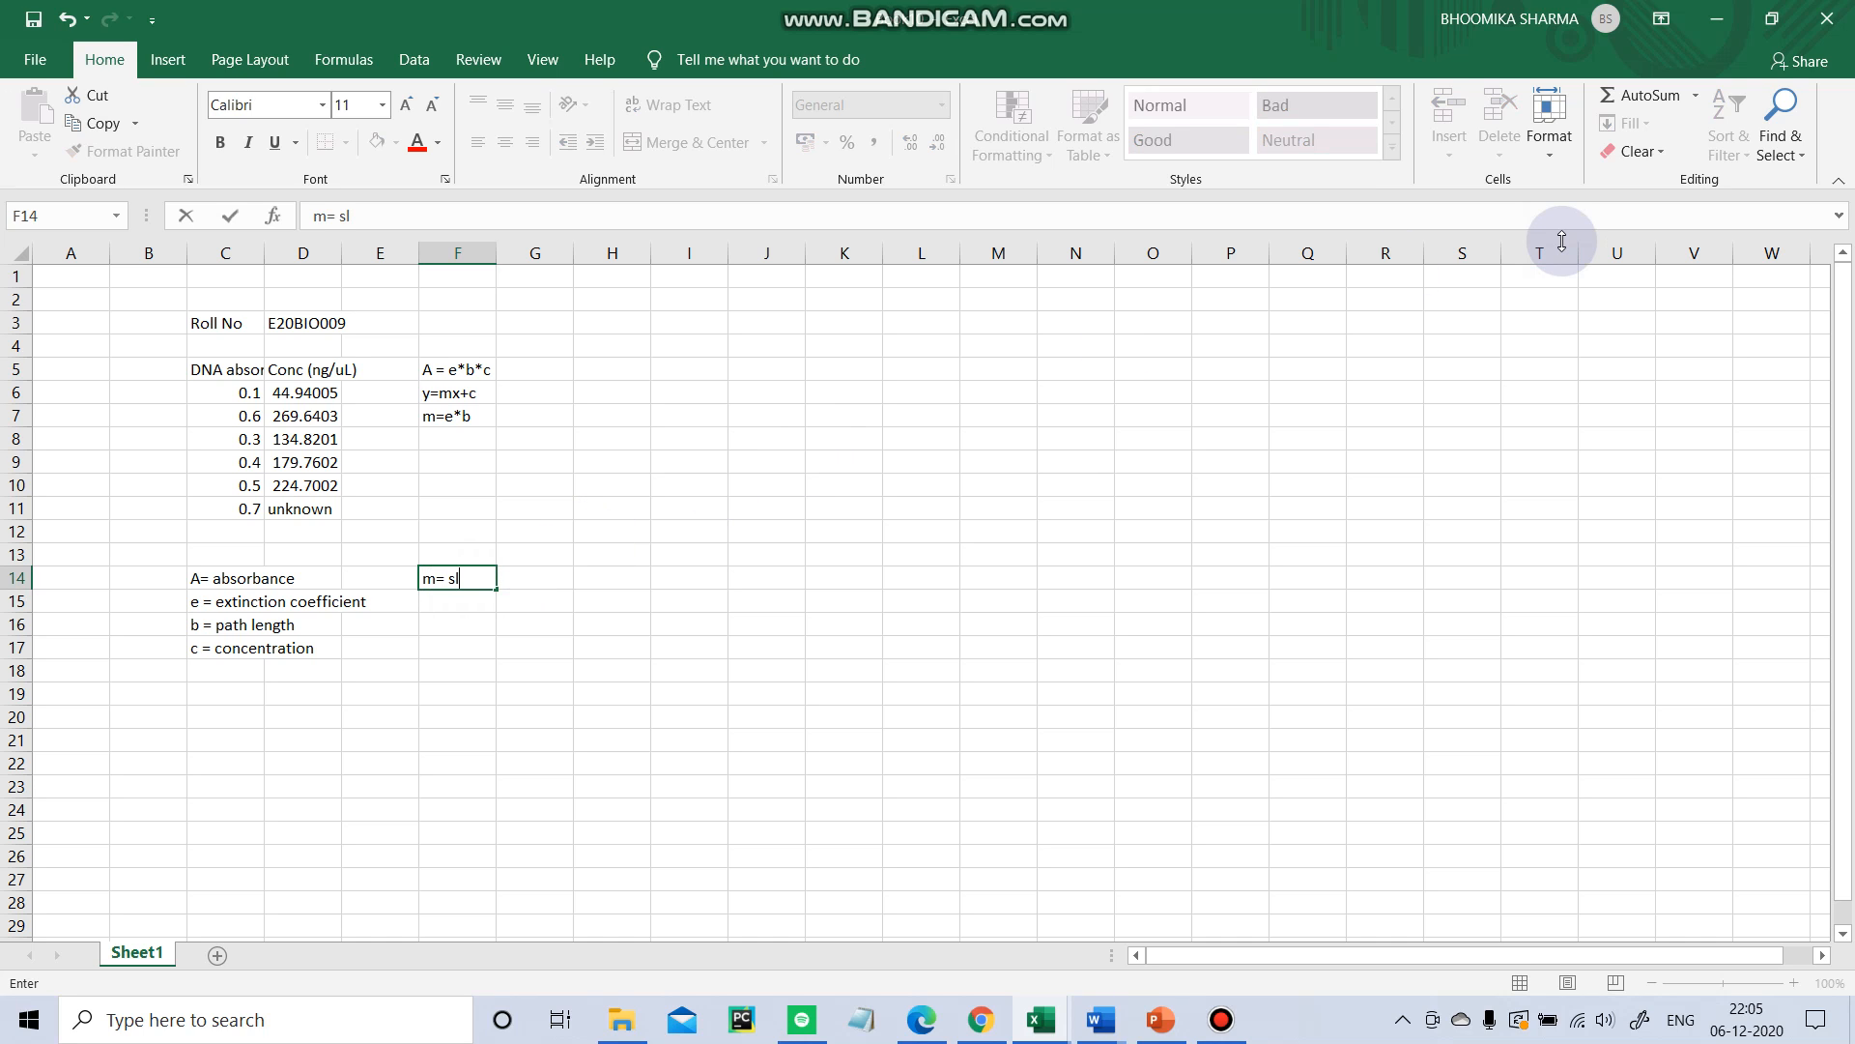
{"action": "type", "text": "ope"}
{"action": "key", "text": "Return"}
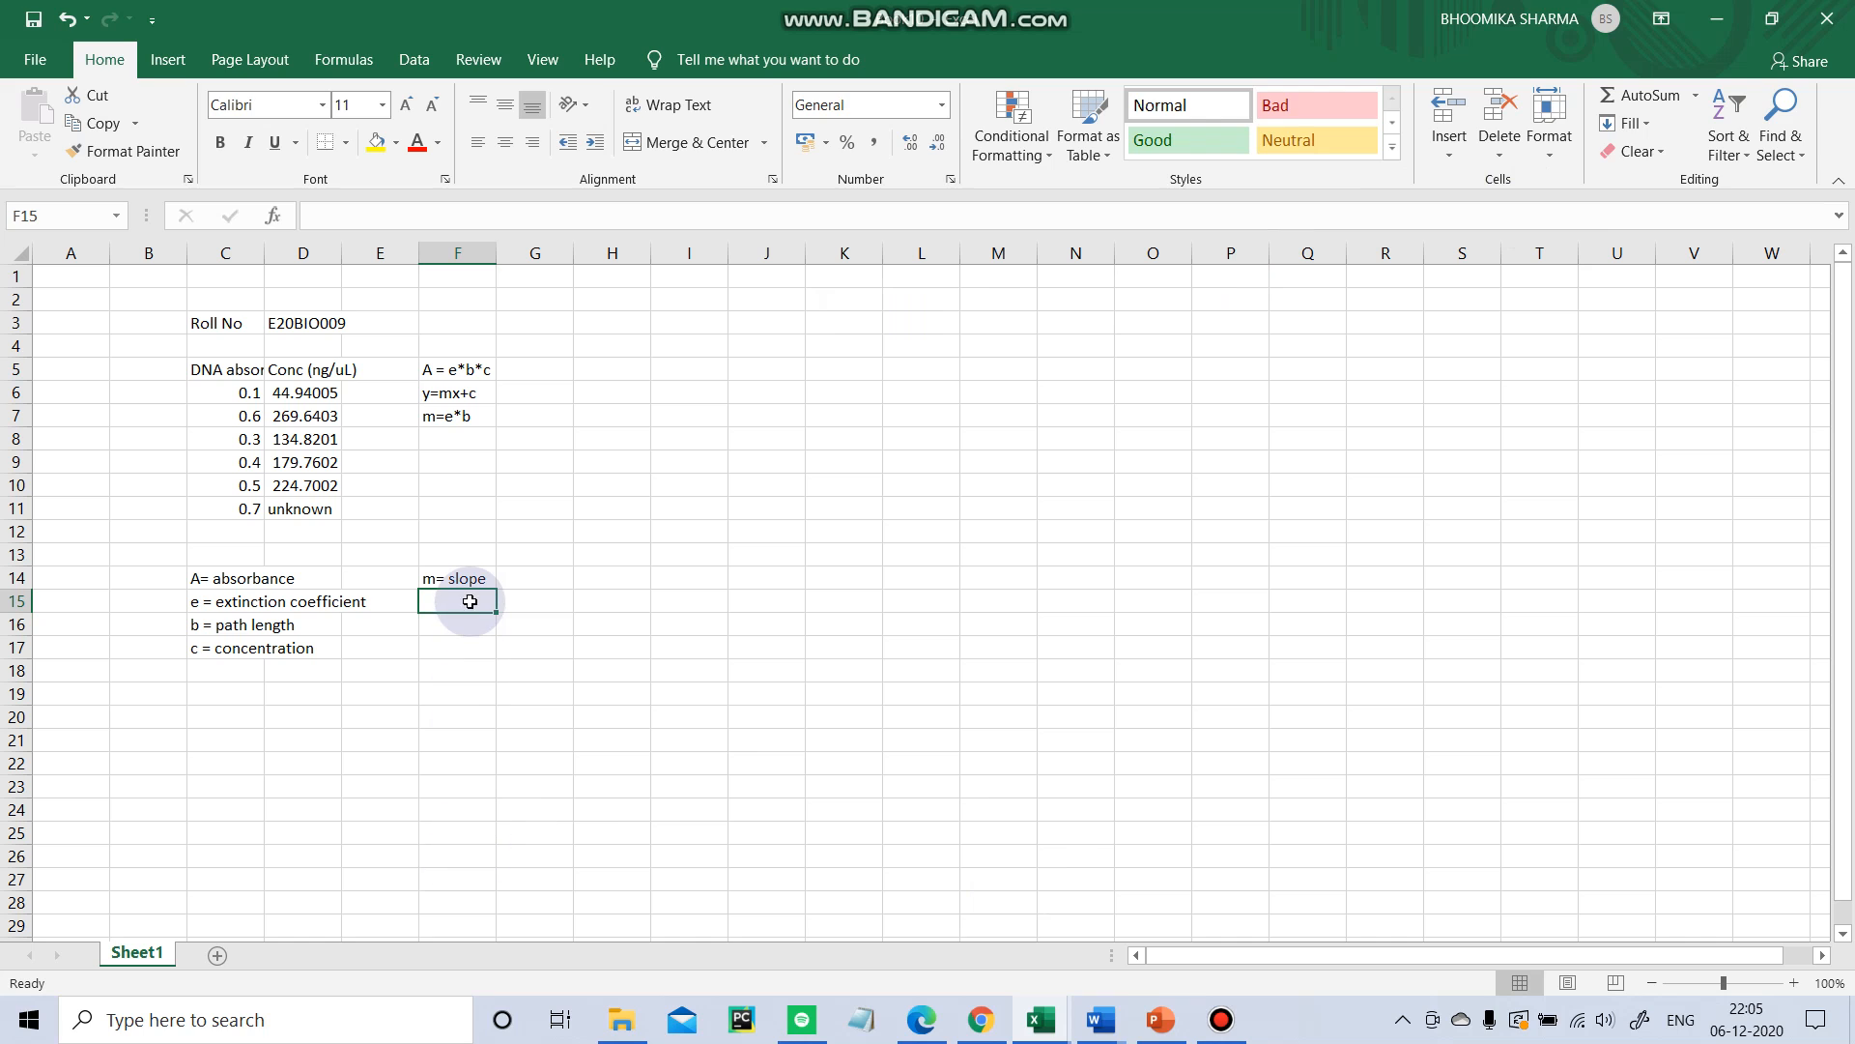
{"action": "type", "text": "cept"}
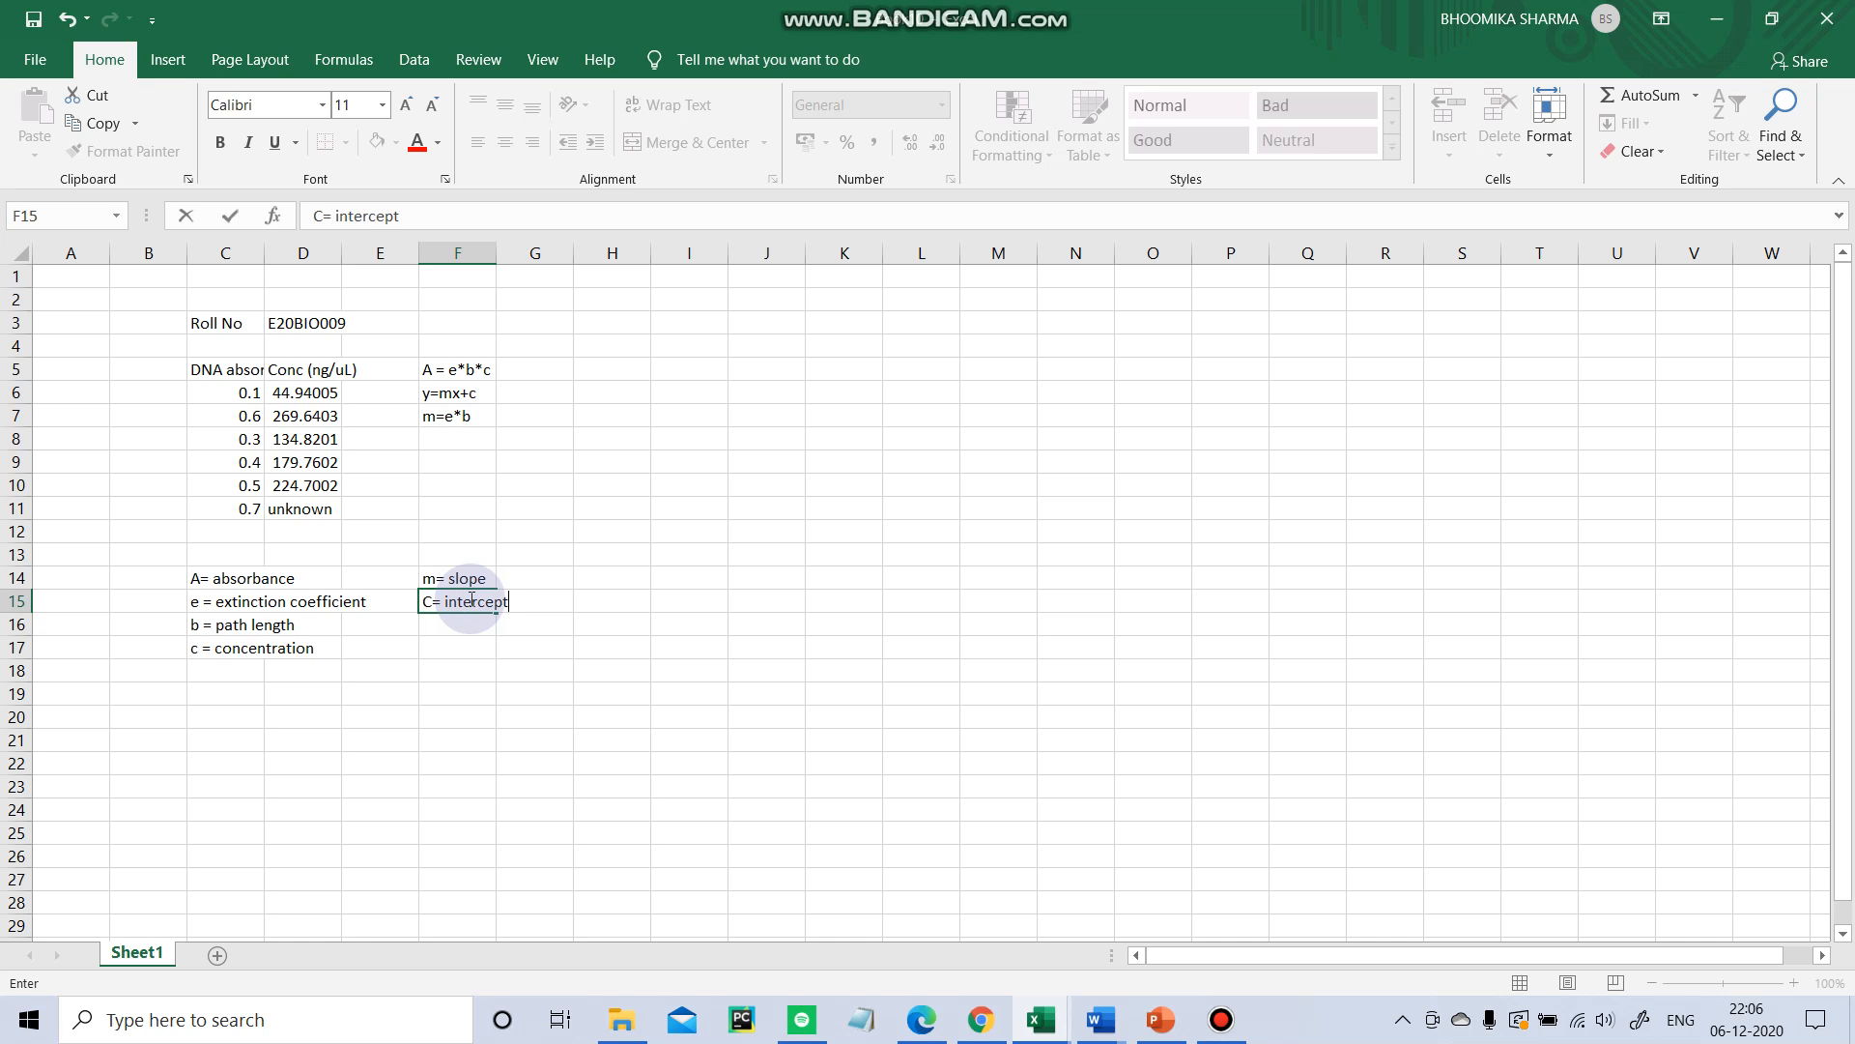
{"action": "key", "text": "Return"}
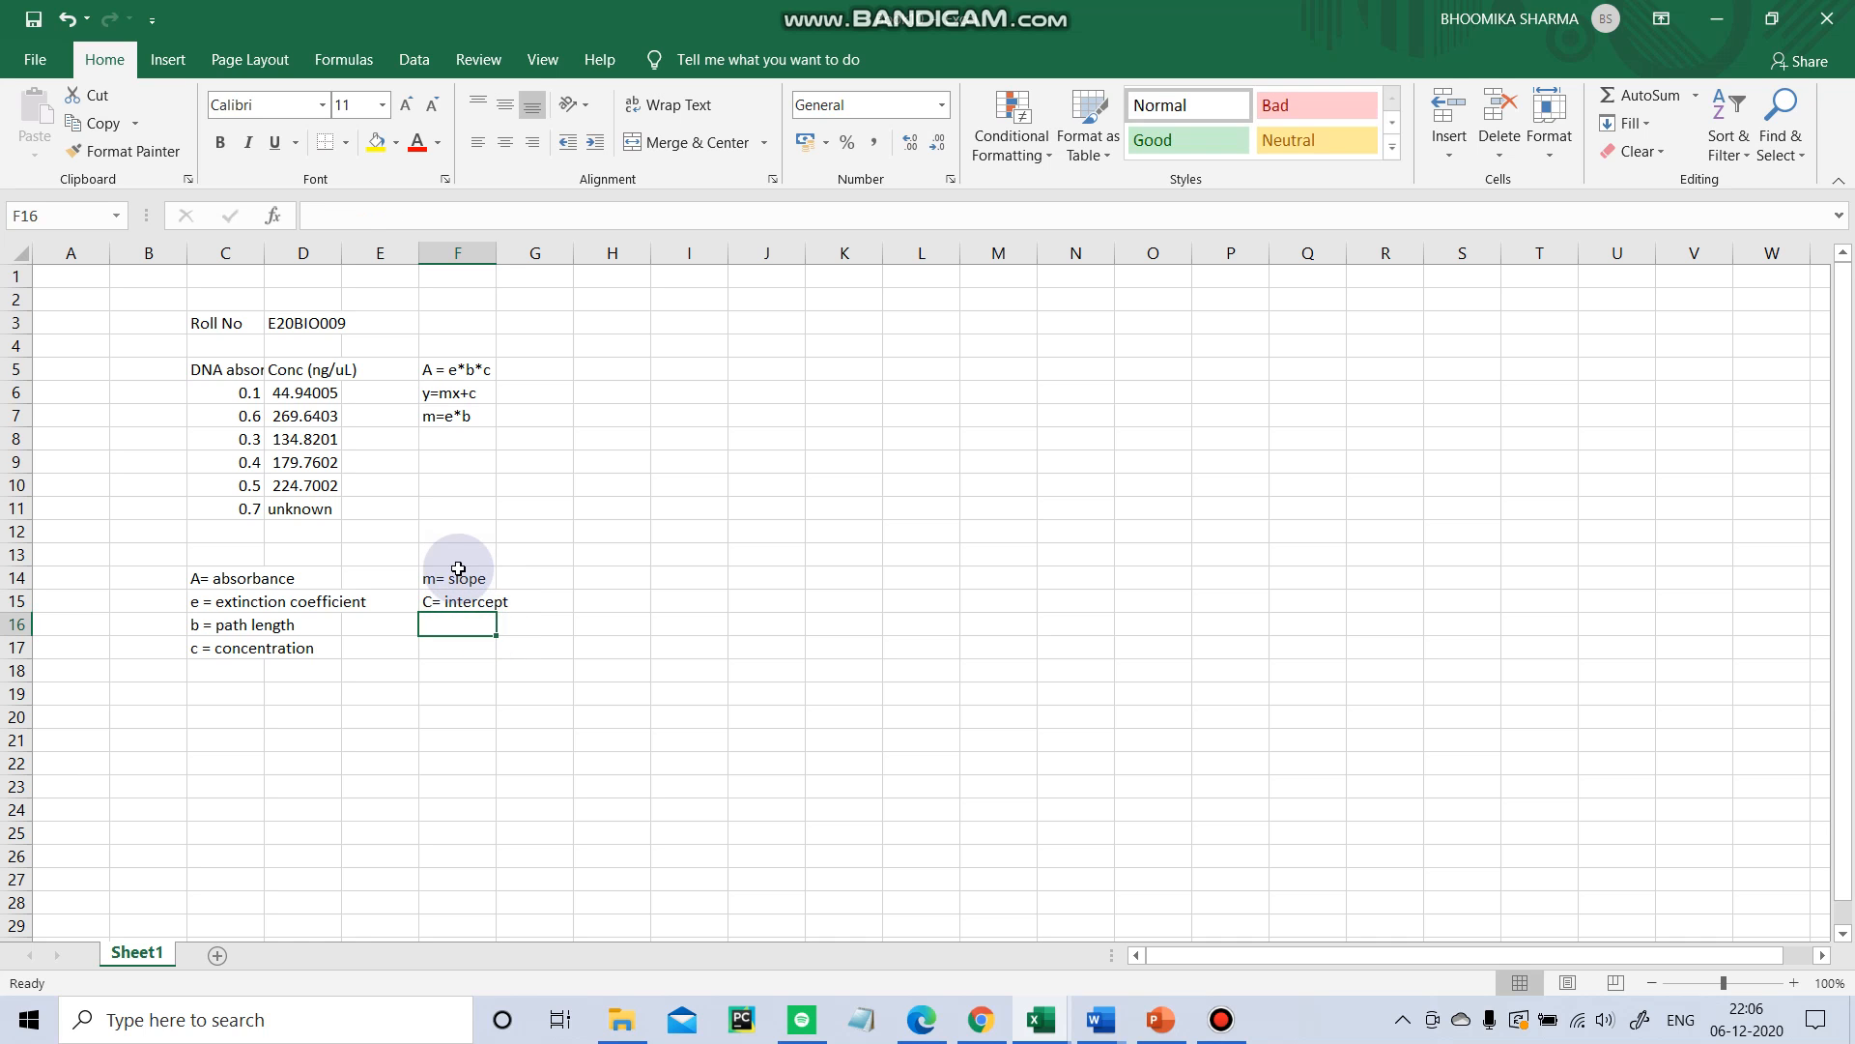
{"action": "left_click_drag", "start_coordinate": [462, 578], "coordinate": [537, 633]}
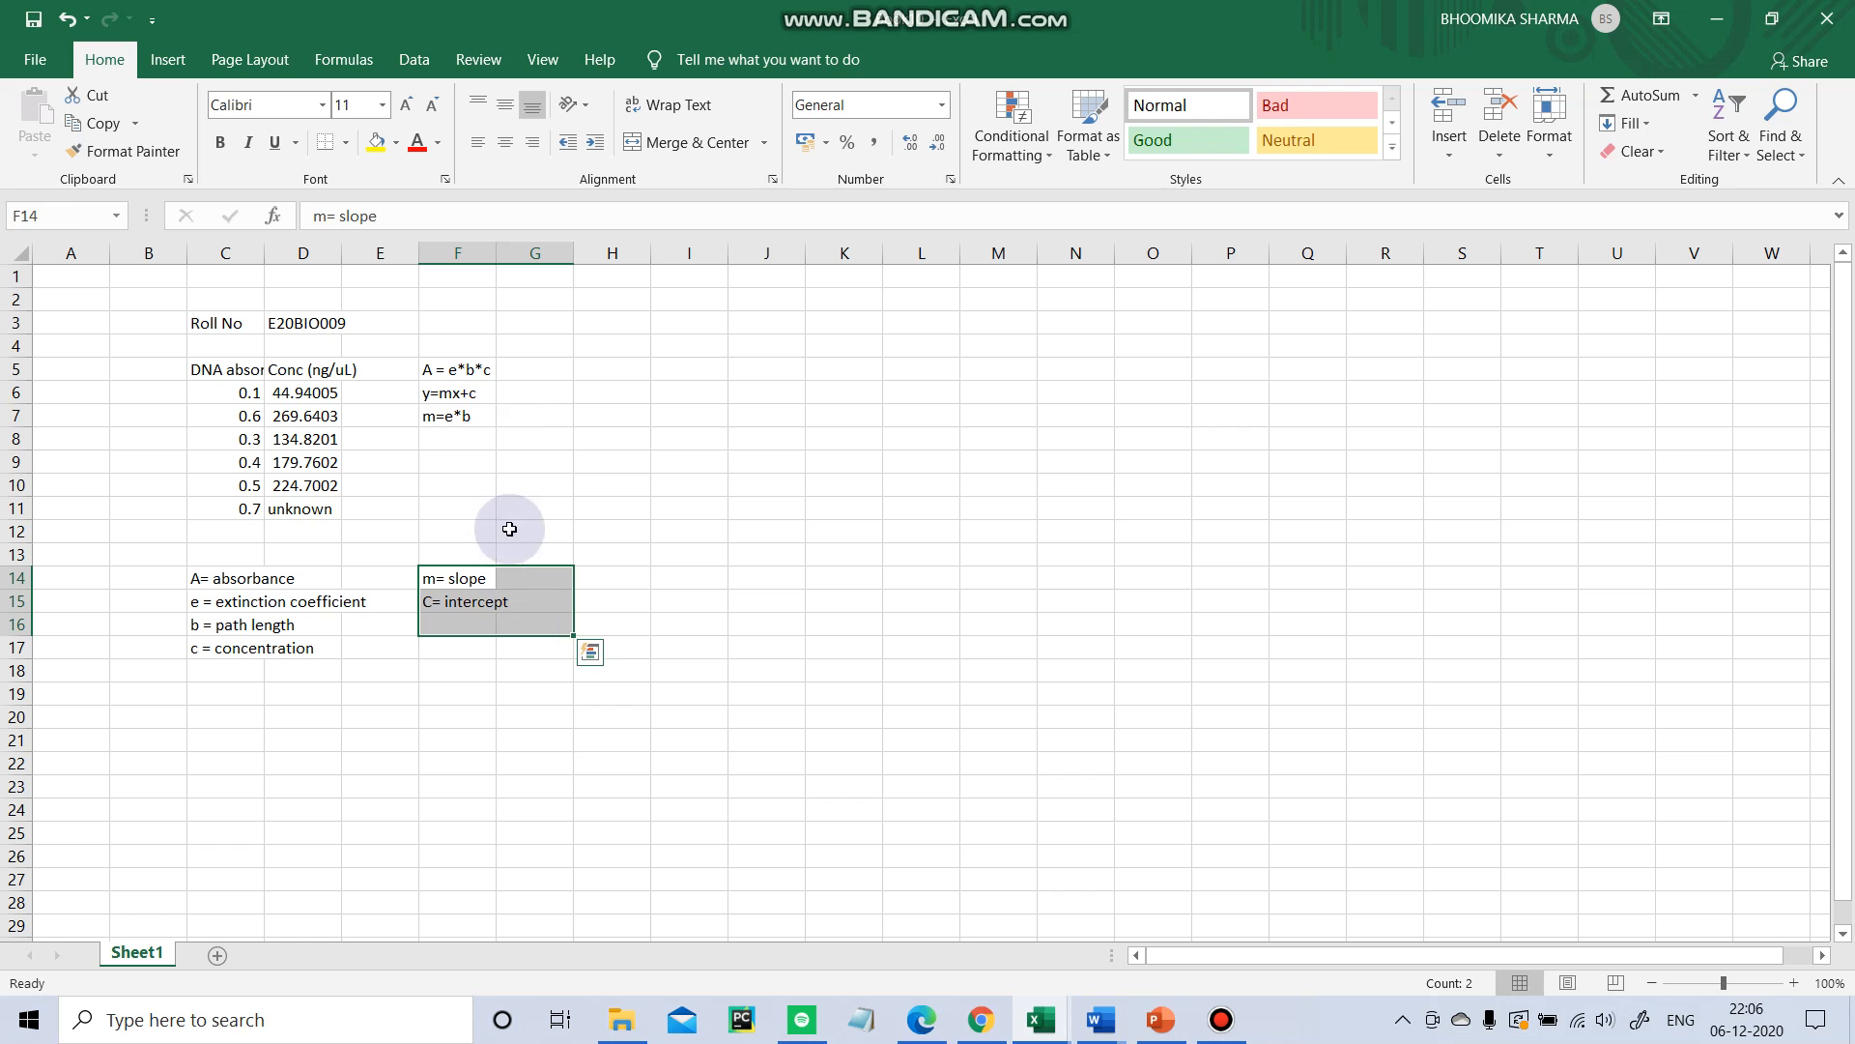
{"action": "left_click", "coordinate": [464, 391]}
{"action": "left_click", "coordinate": [586, 714]}
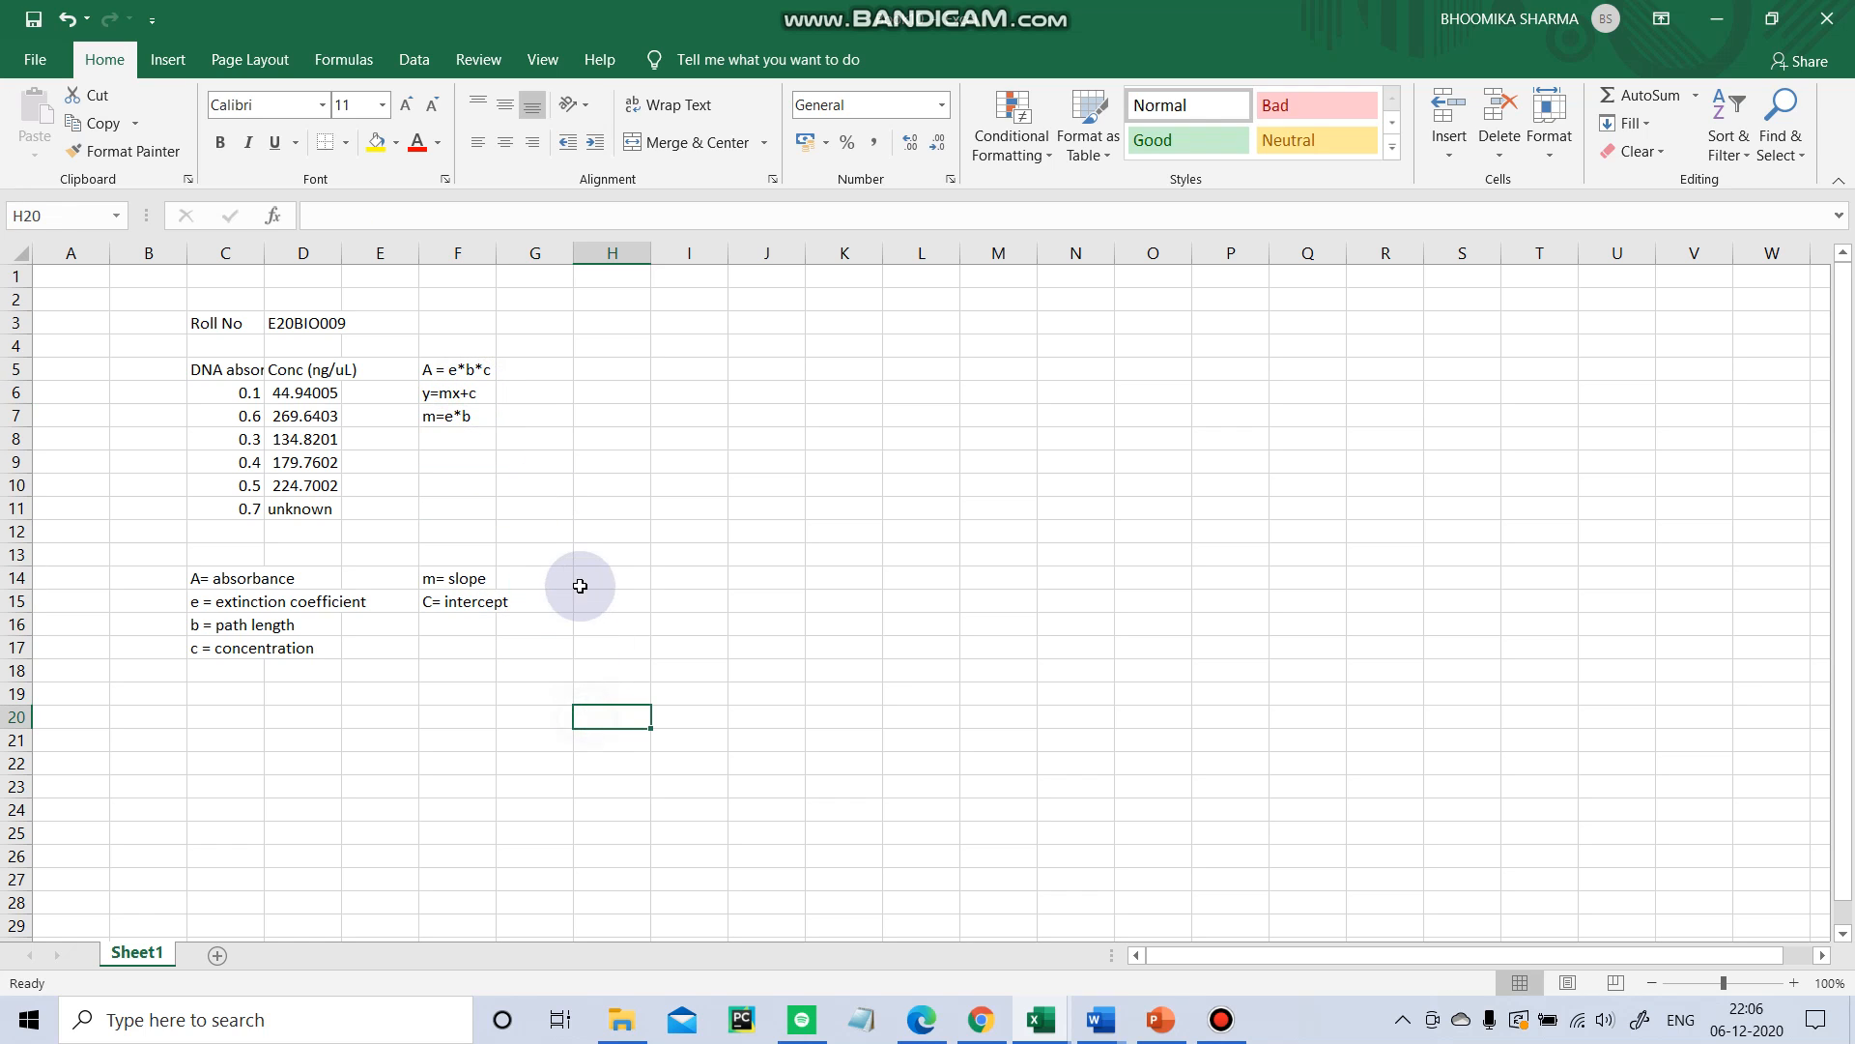
{"action": "left_click", "coordinate": [584, 578]}
{"action": "left_click", "coordinate": [444, 413]}
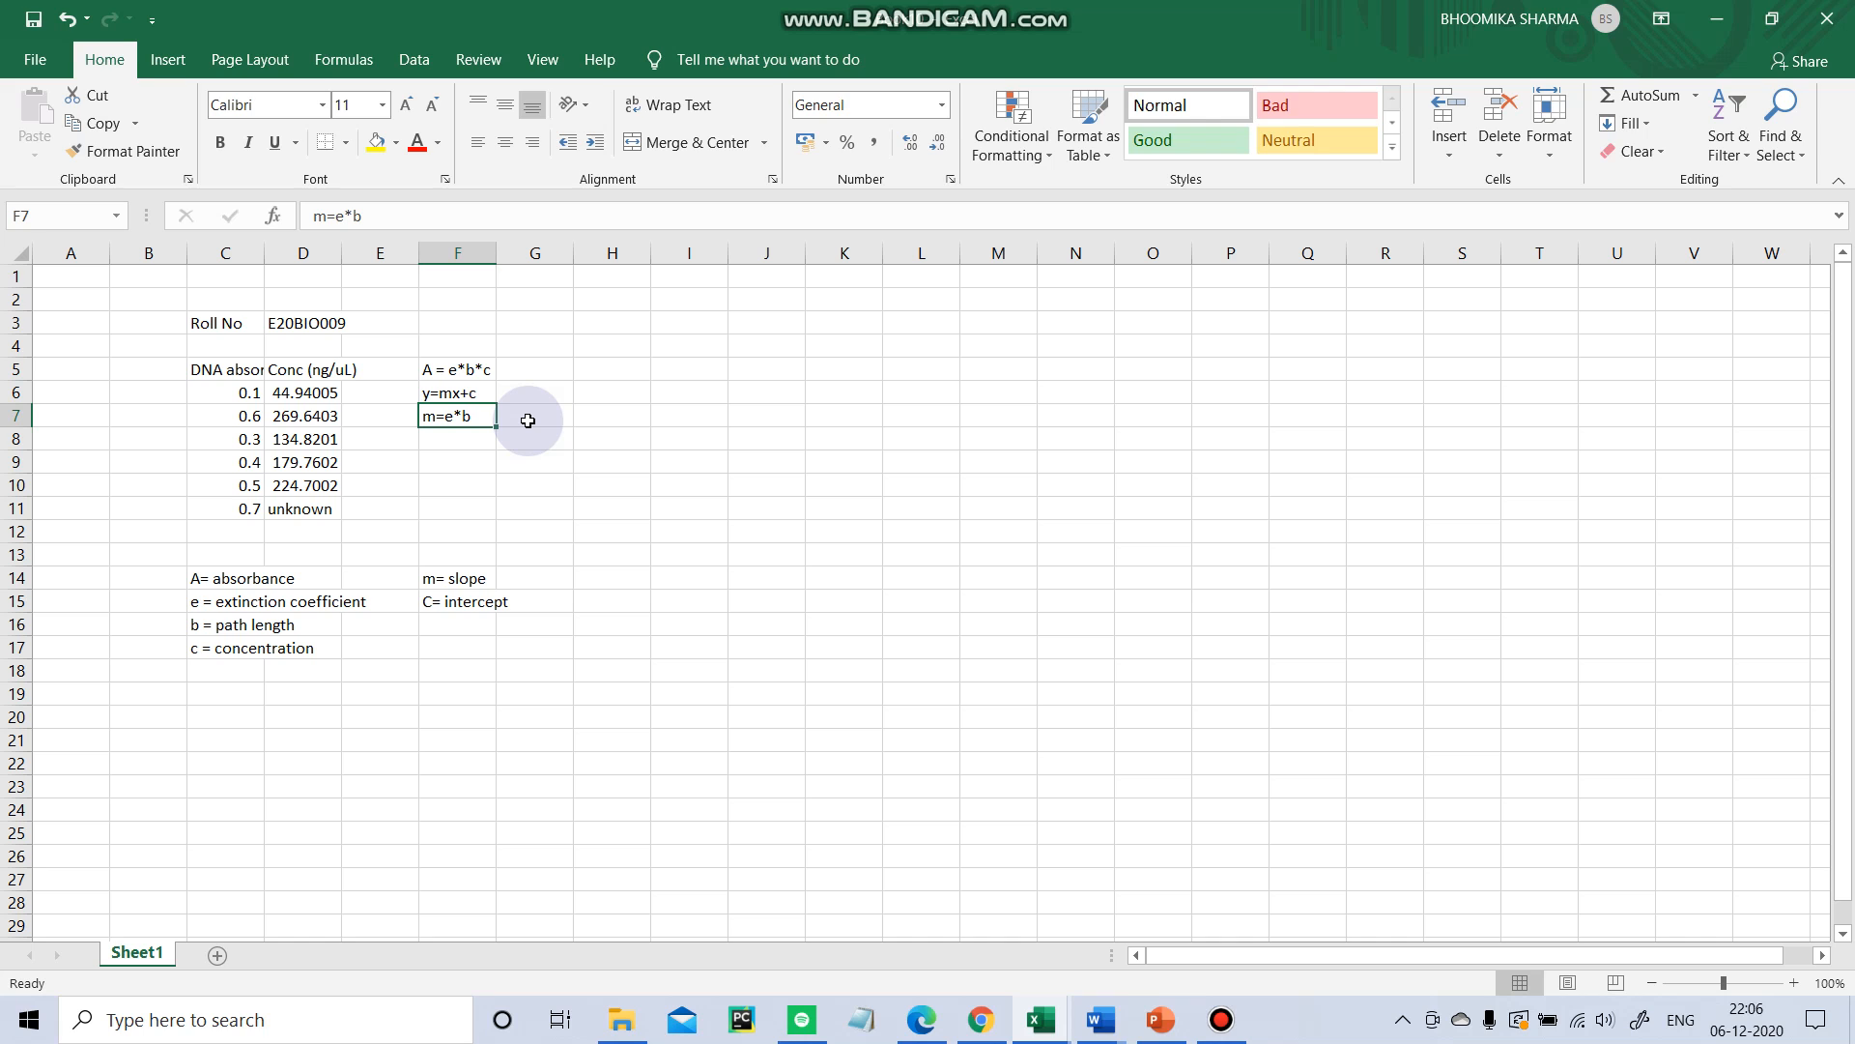
List m= slope, e= extinction coefficient and b = path length in cells H14 to H16.
{"action": "left_click", "coordinate": [612, 581]}
{"action": "type", "text": "m= slope"}
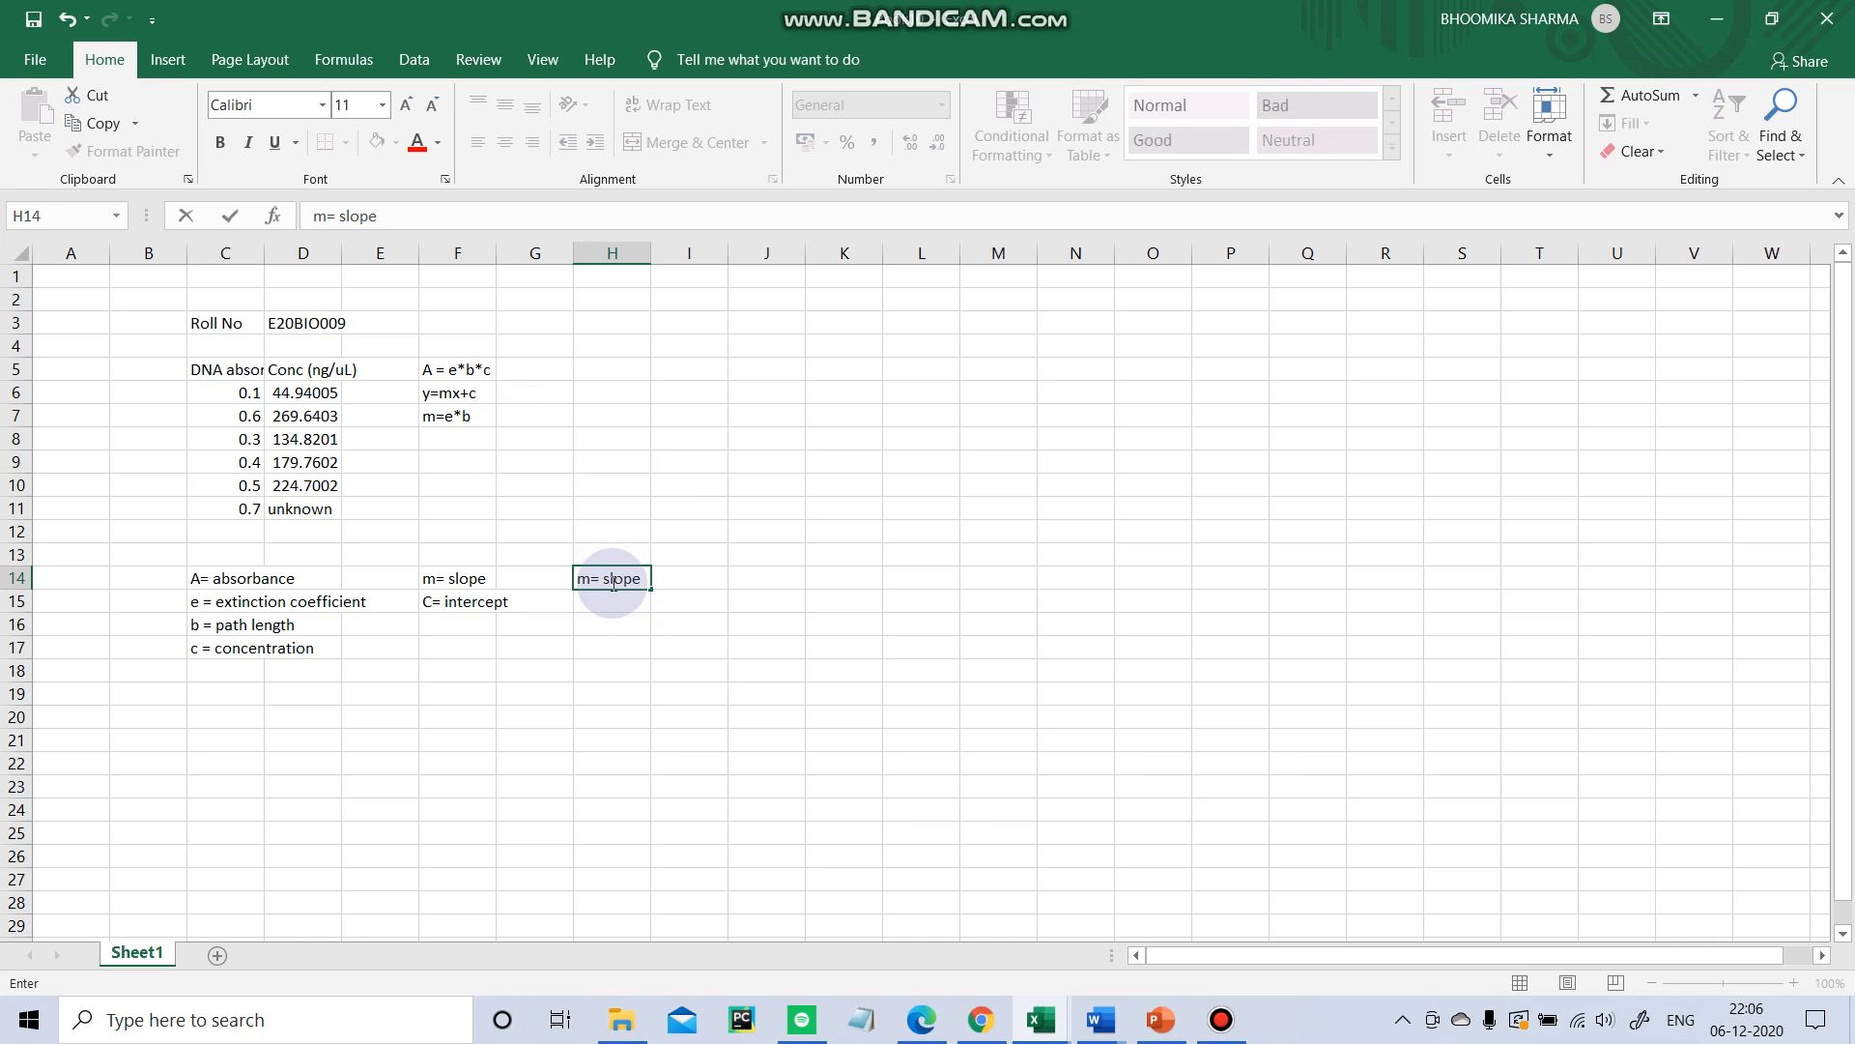
{"action": "key", "text": "Return"}
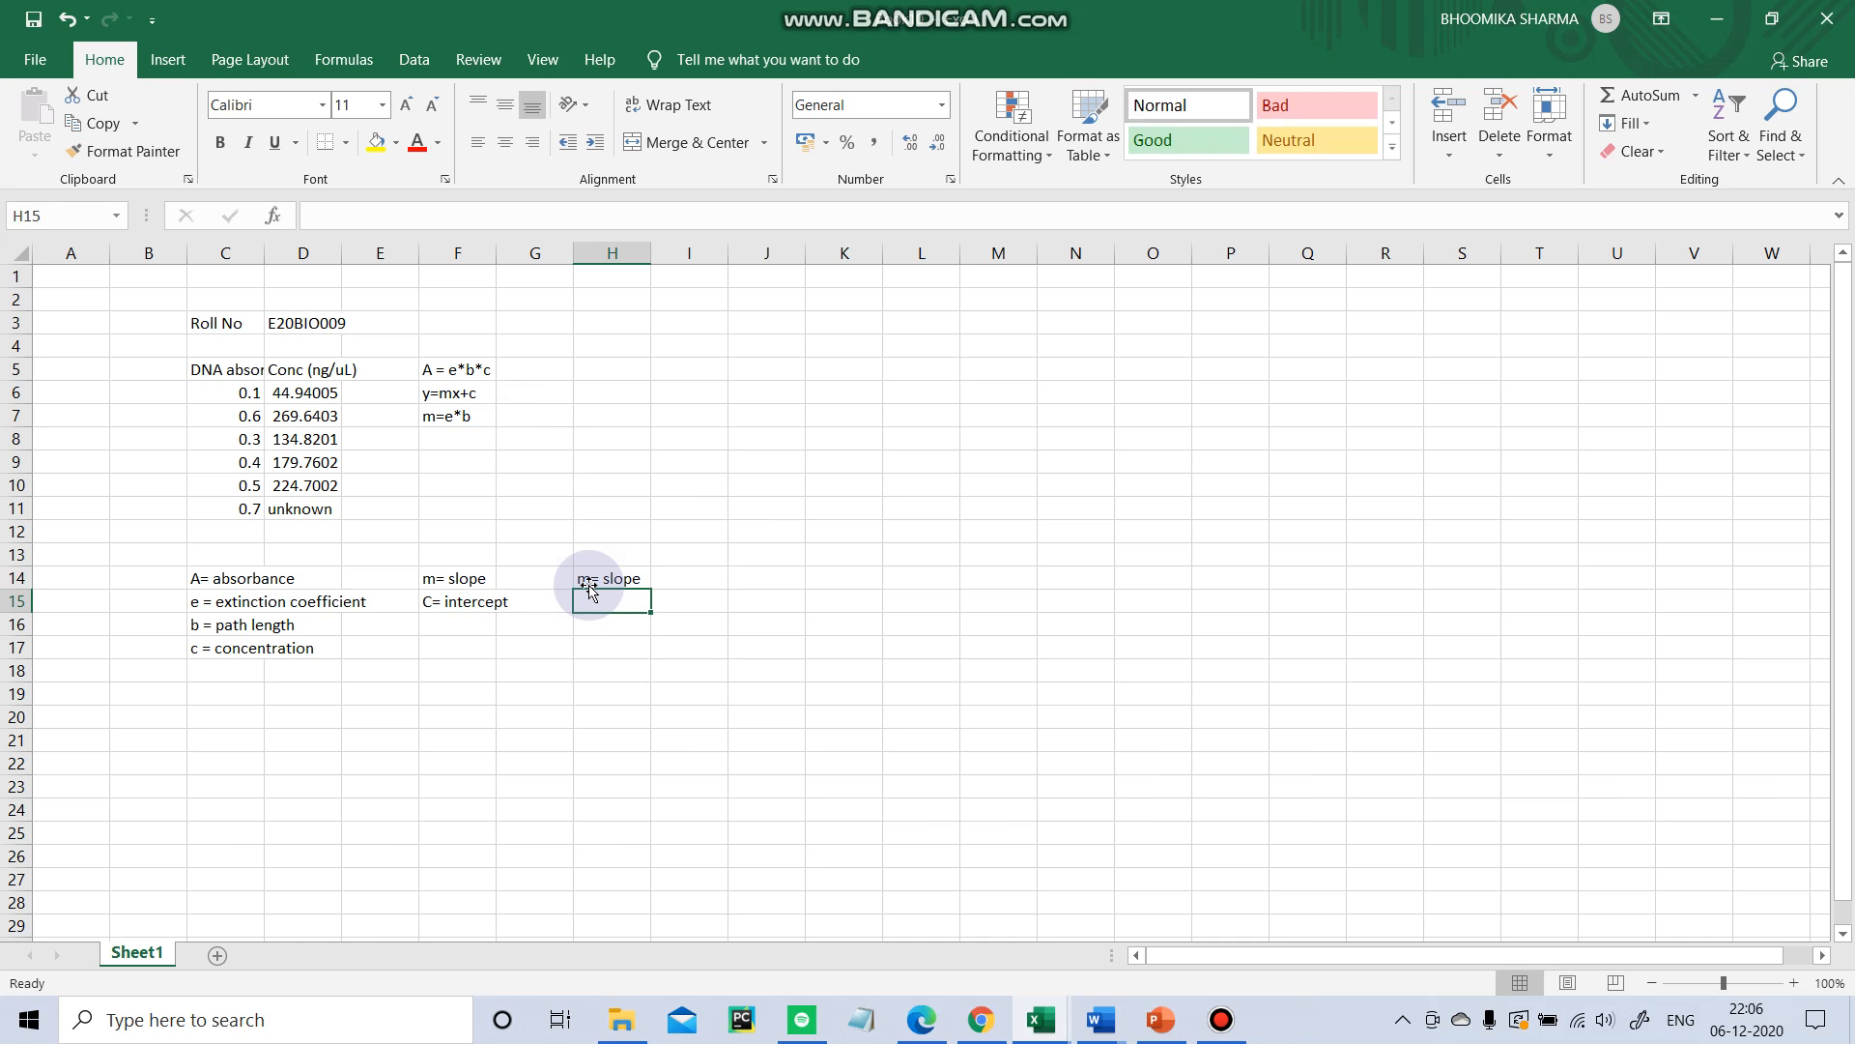
{"action": "type", "text": "e= extinction coefficient"}
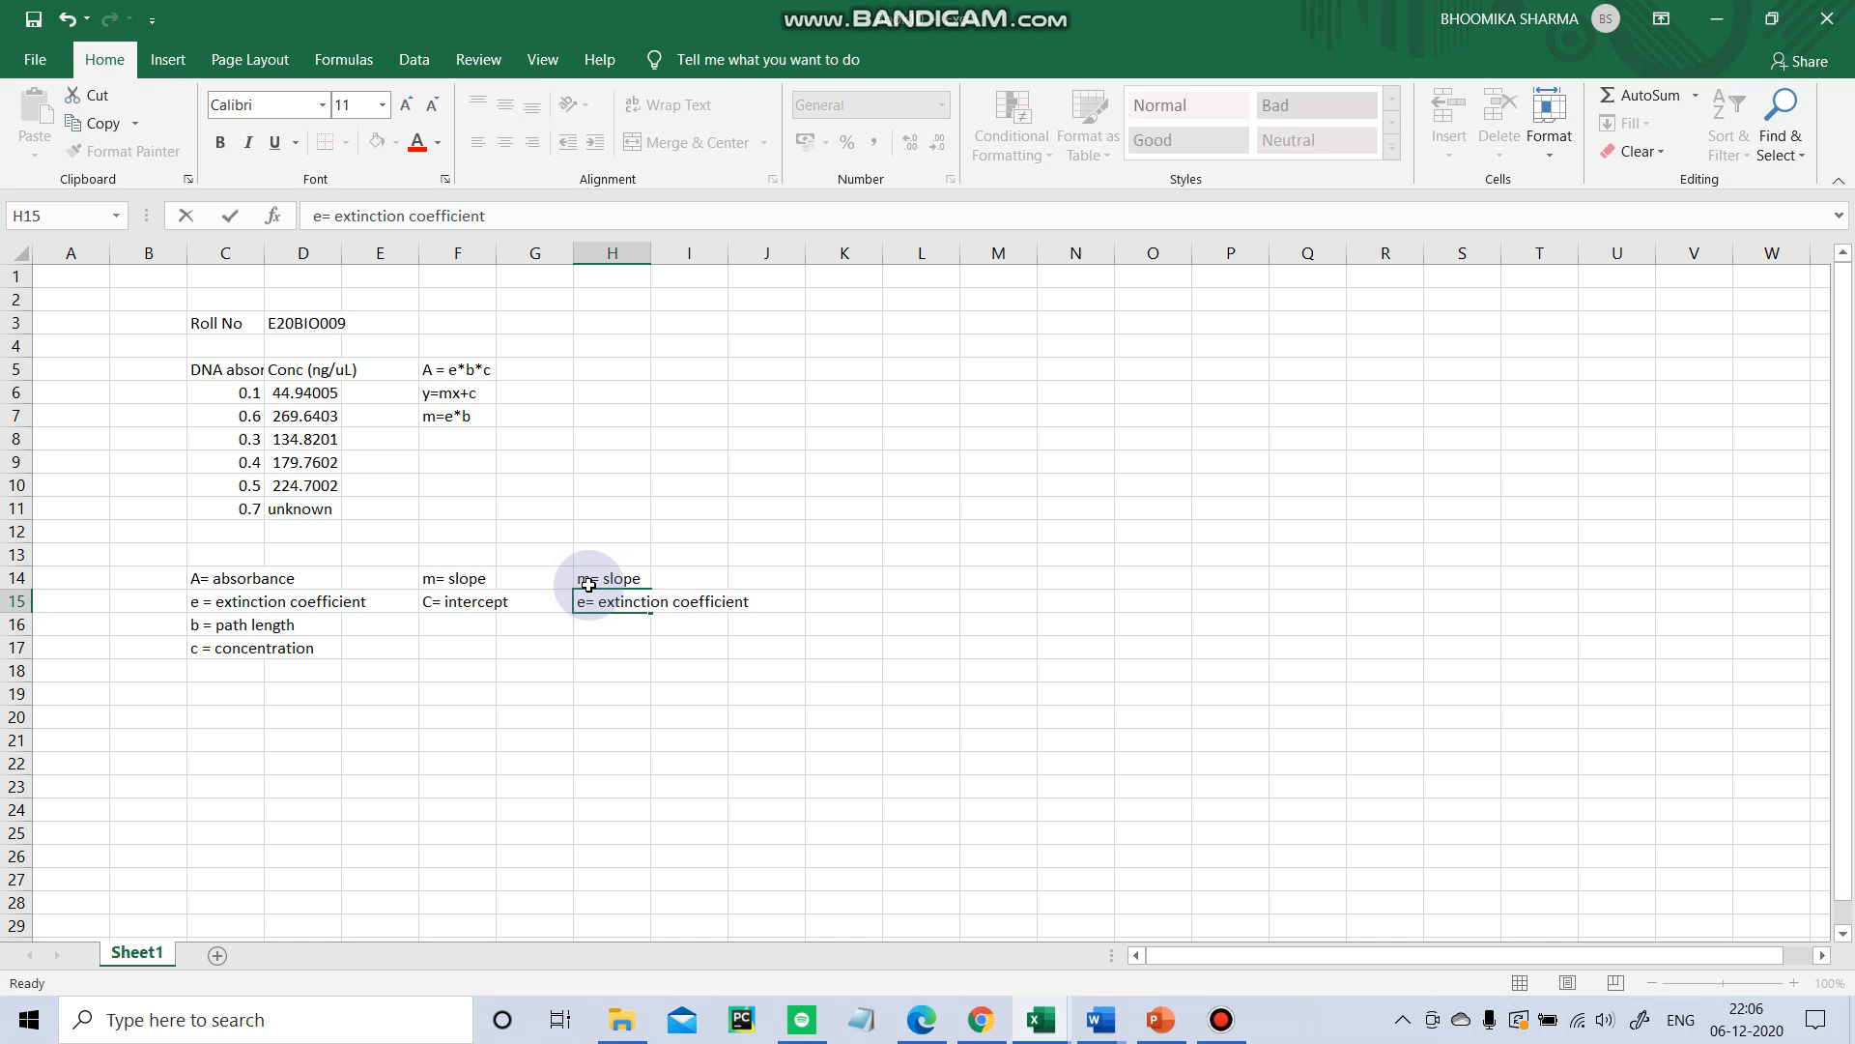
{"action": "key", "text": "Return"}
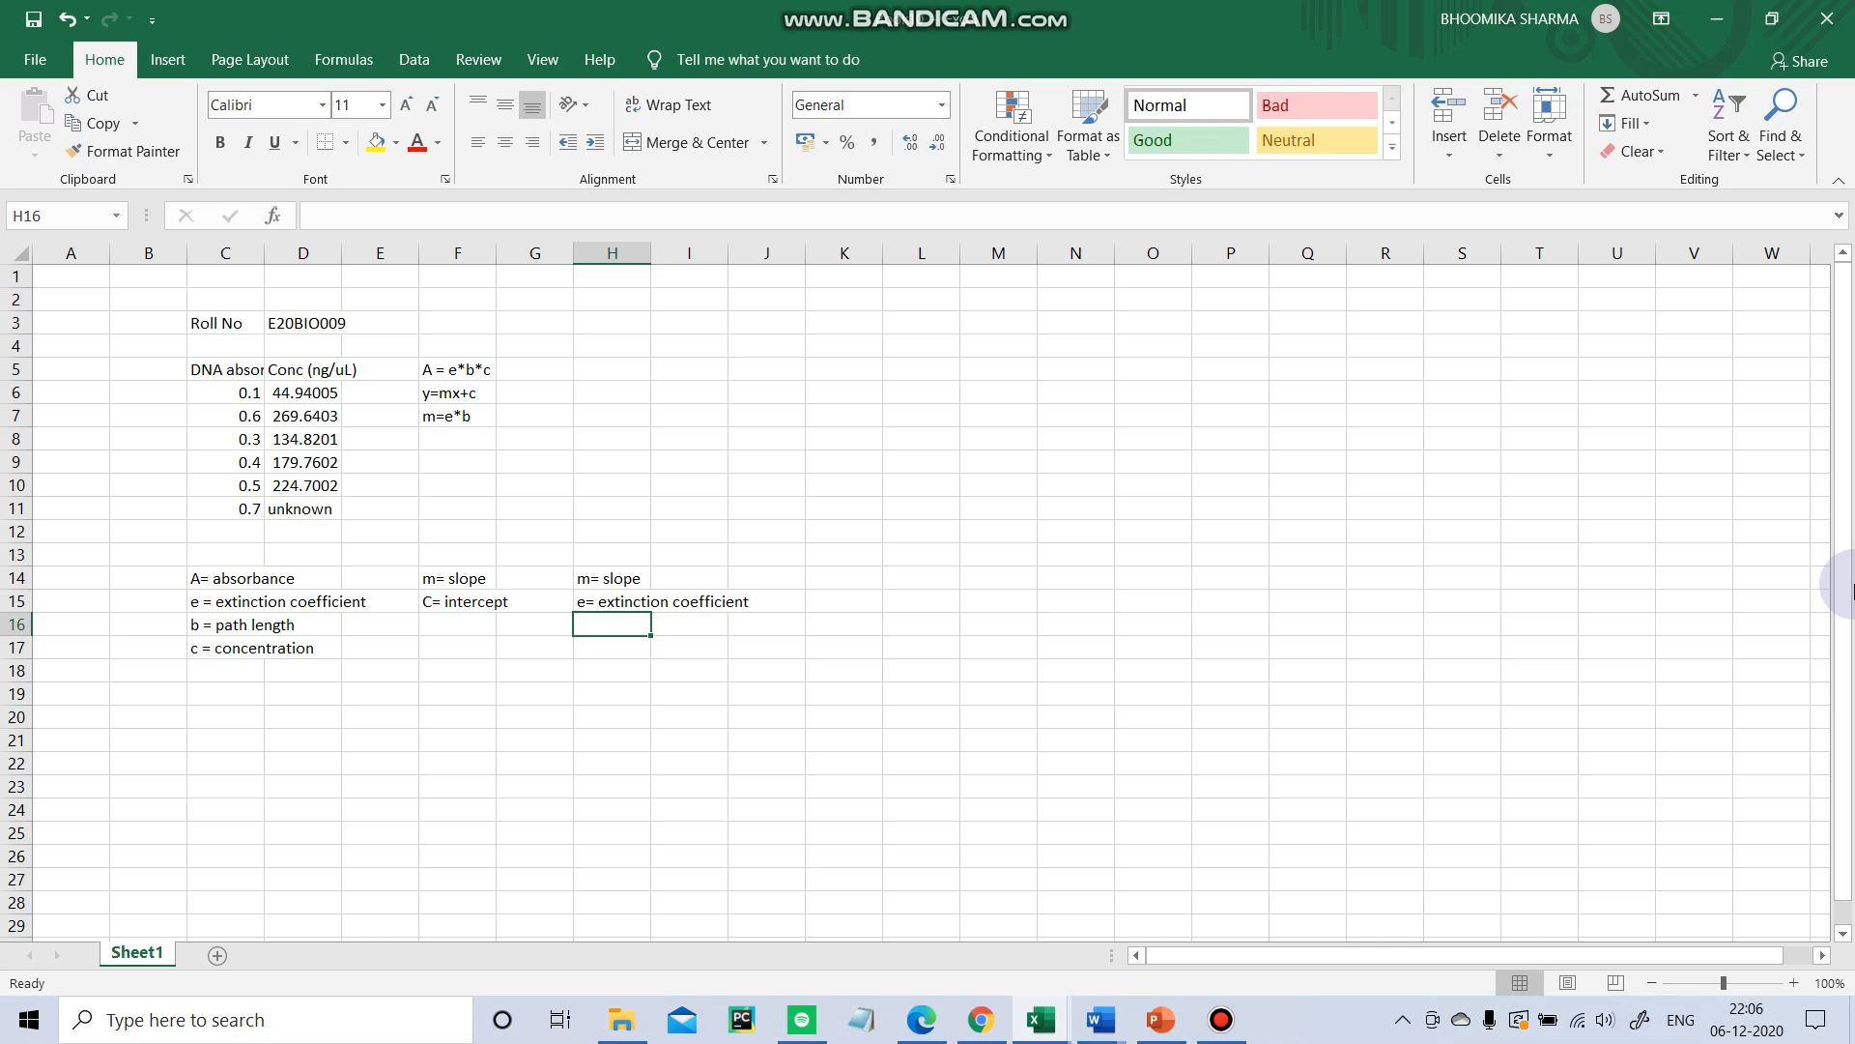
{"action": "type", "text": "b = path length"}
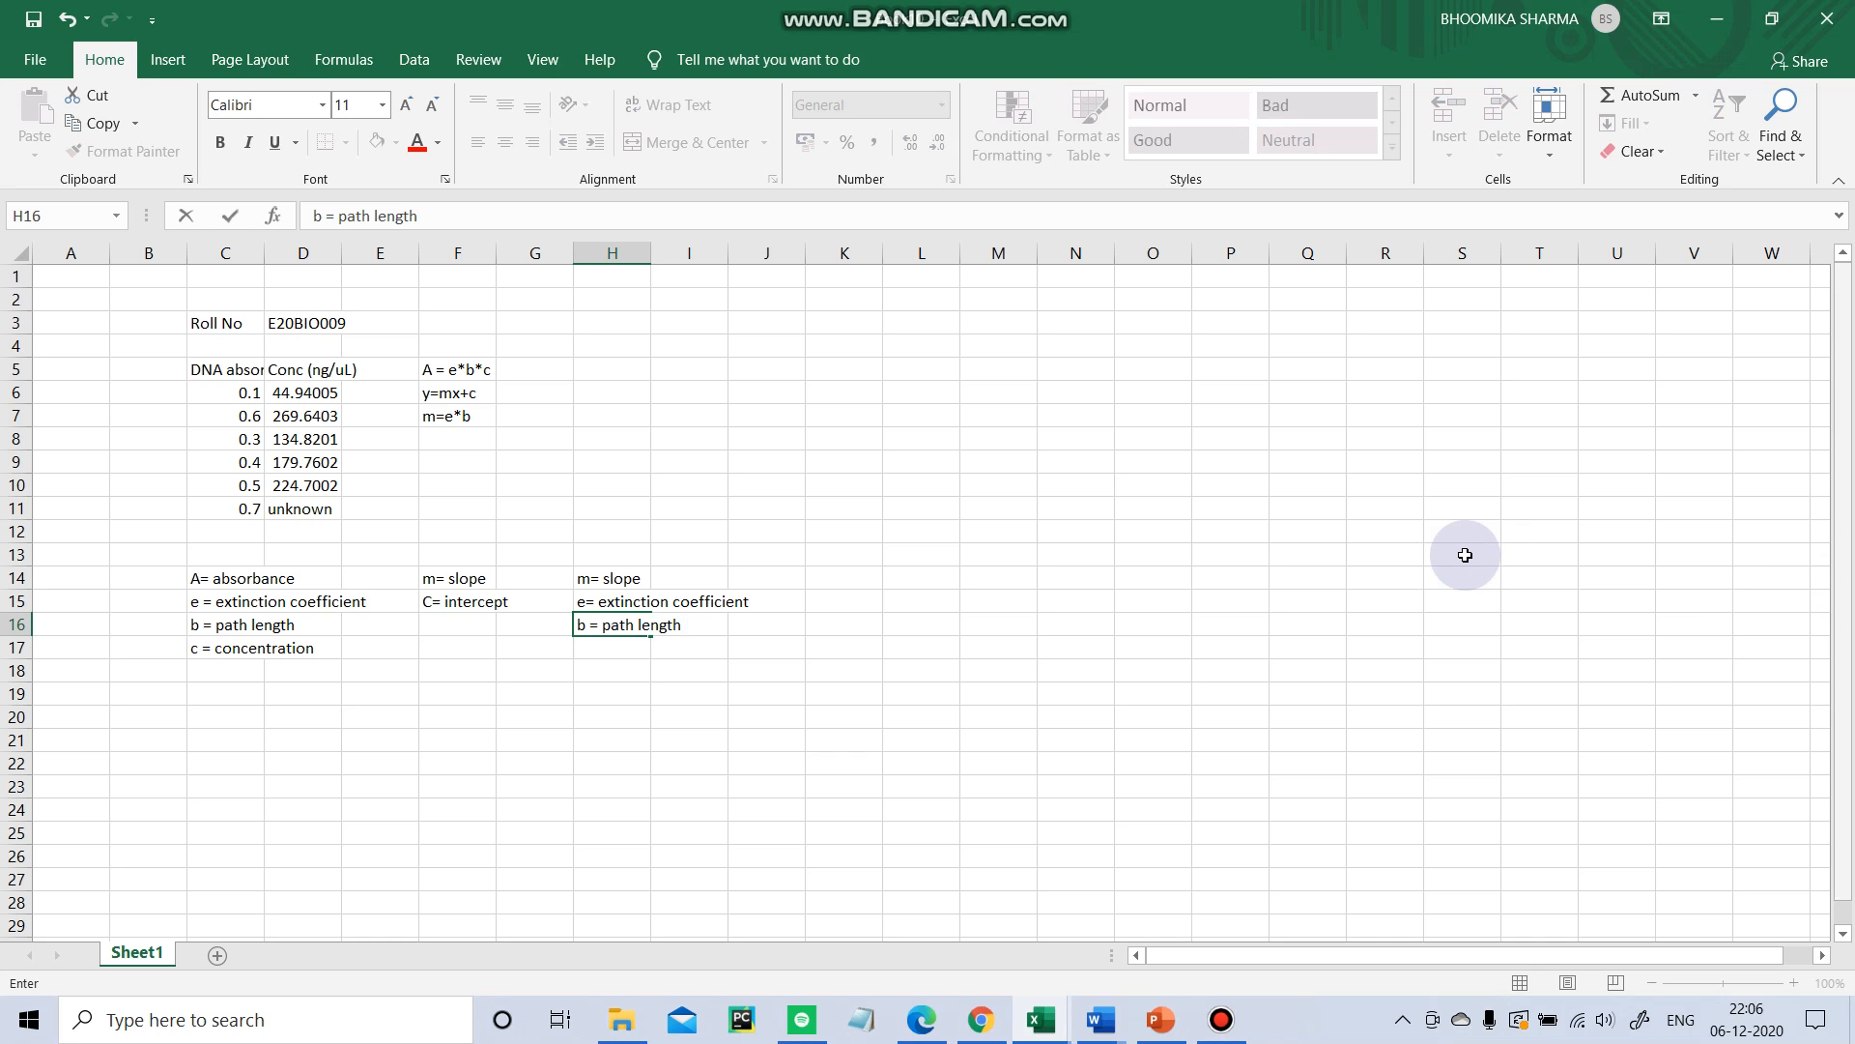
{"action": "key", "text": "Return"}
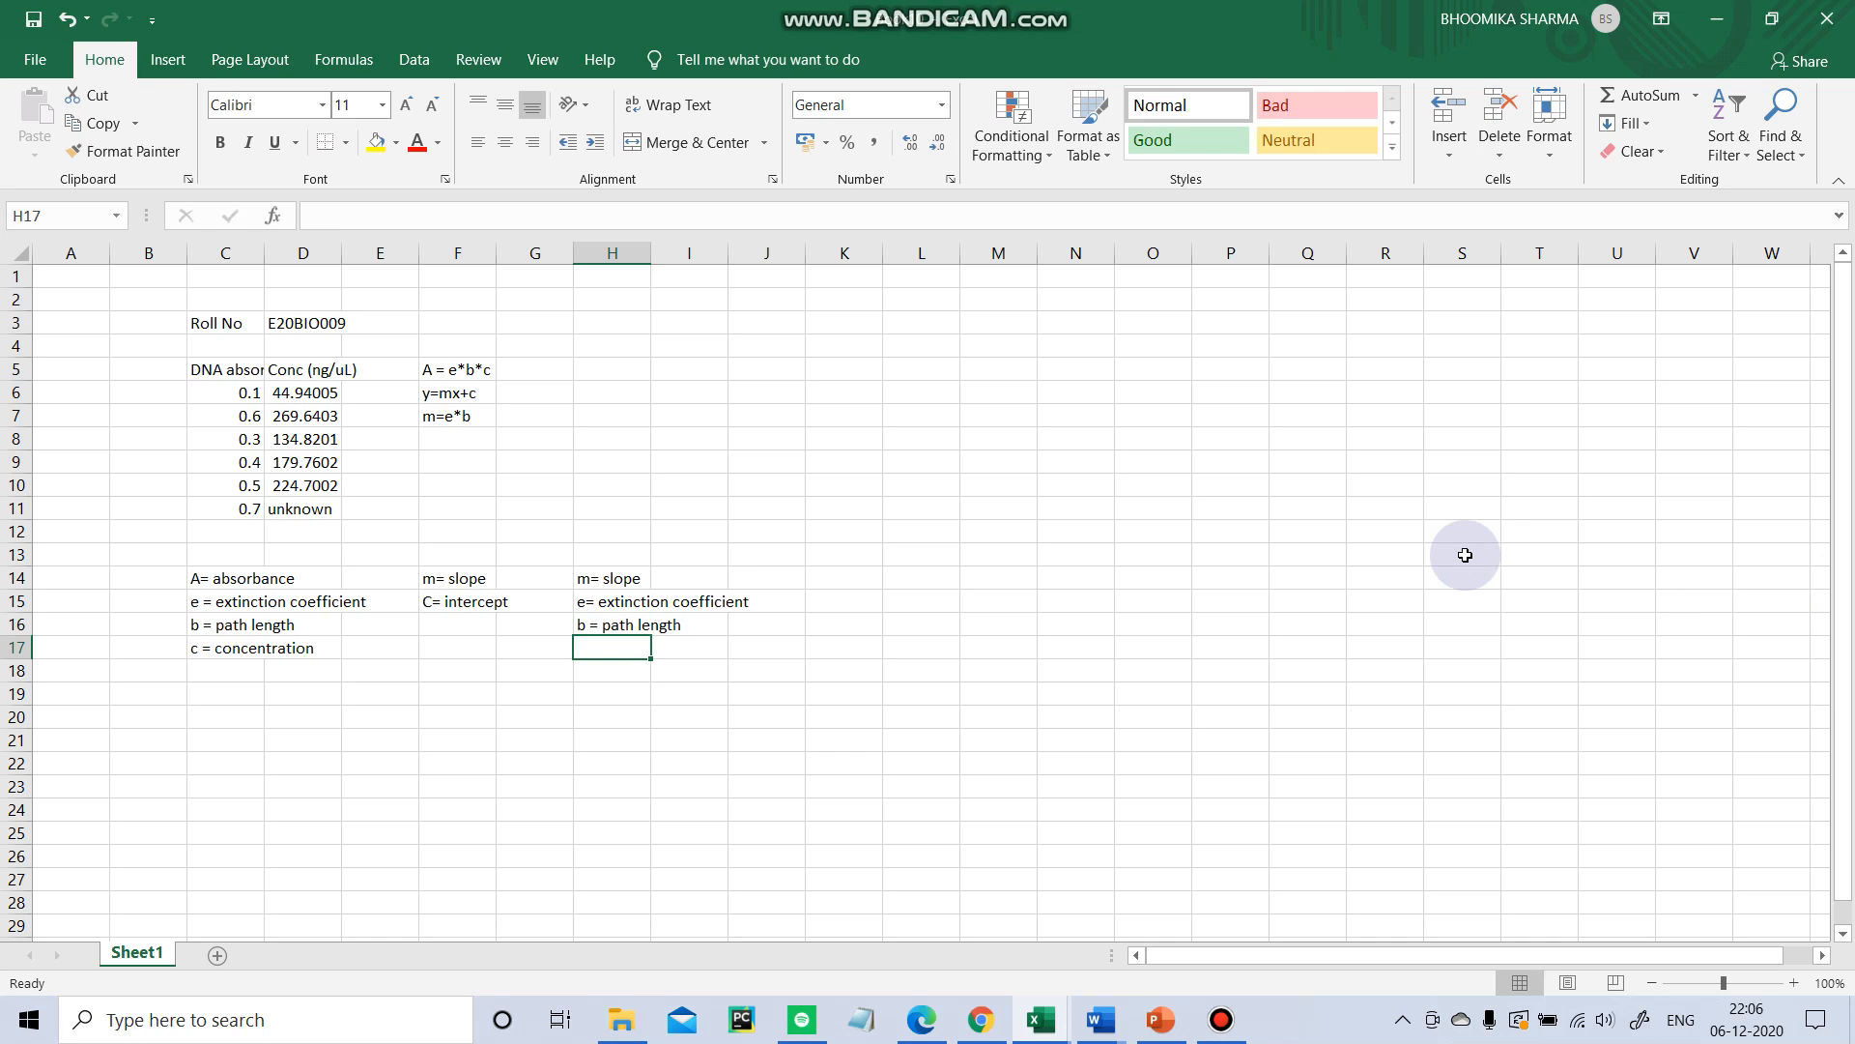
{"action": "left_click_drag", "start_coordinate": [214, 579], "coordinate": [833, 654]}
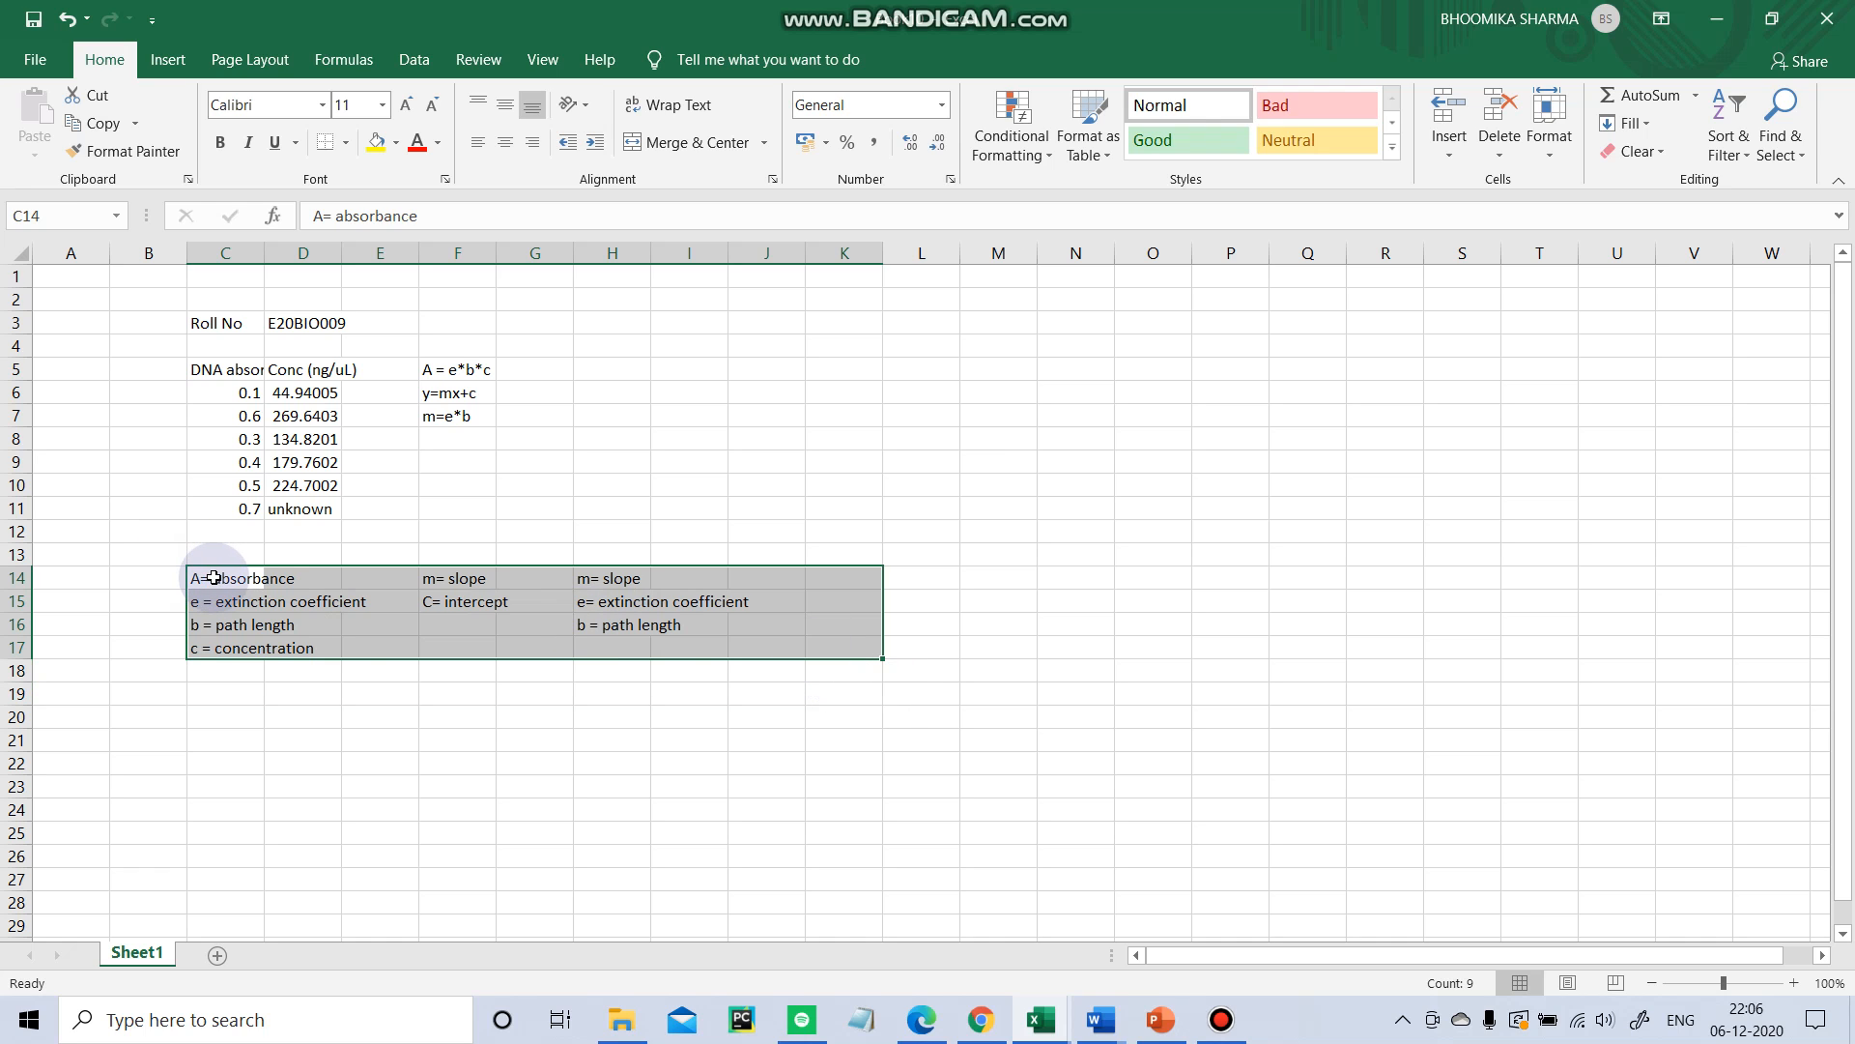
{"action": "left_click", "coordinate": [389, 602]}
{"action": "left_click", "coordinate": [578, 462]}
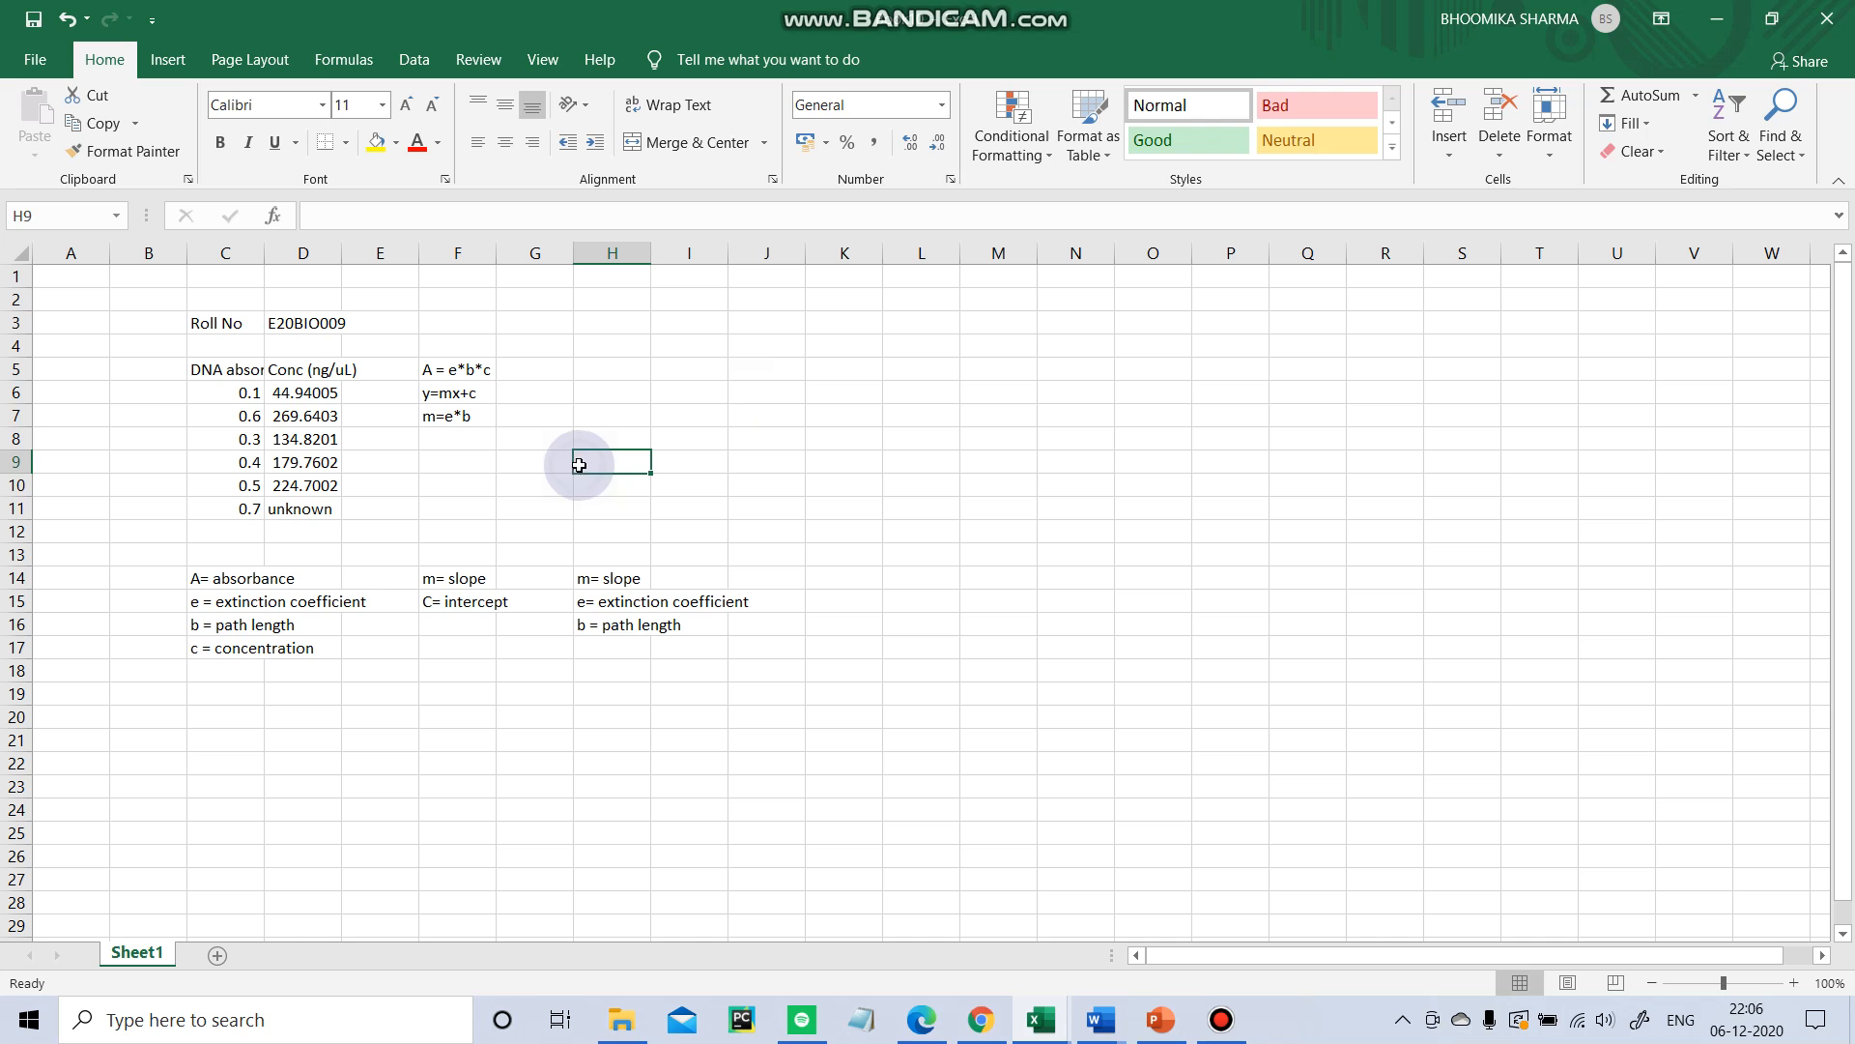
{"action": "left_click", "coordinate": [741, 352]}
{"action": "left_click", "coordinate": [1213, 1020]}
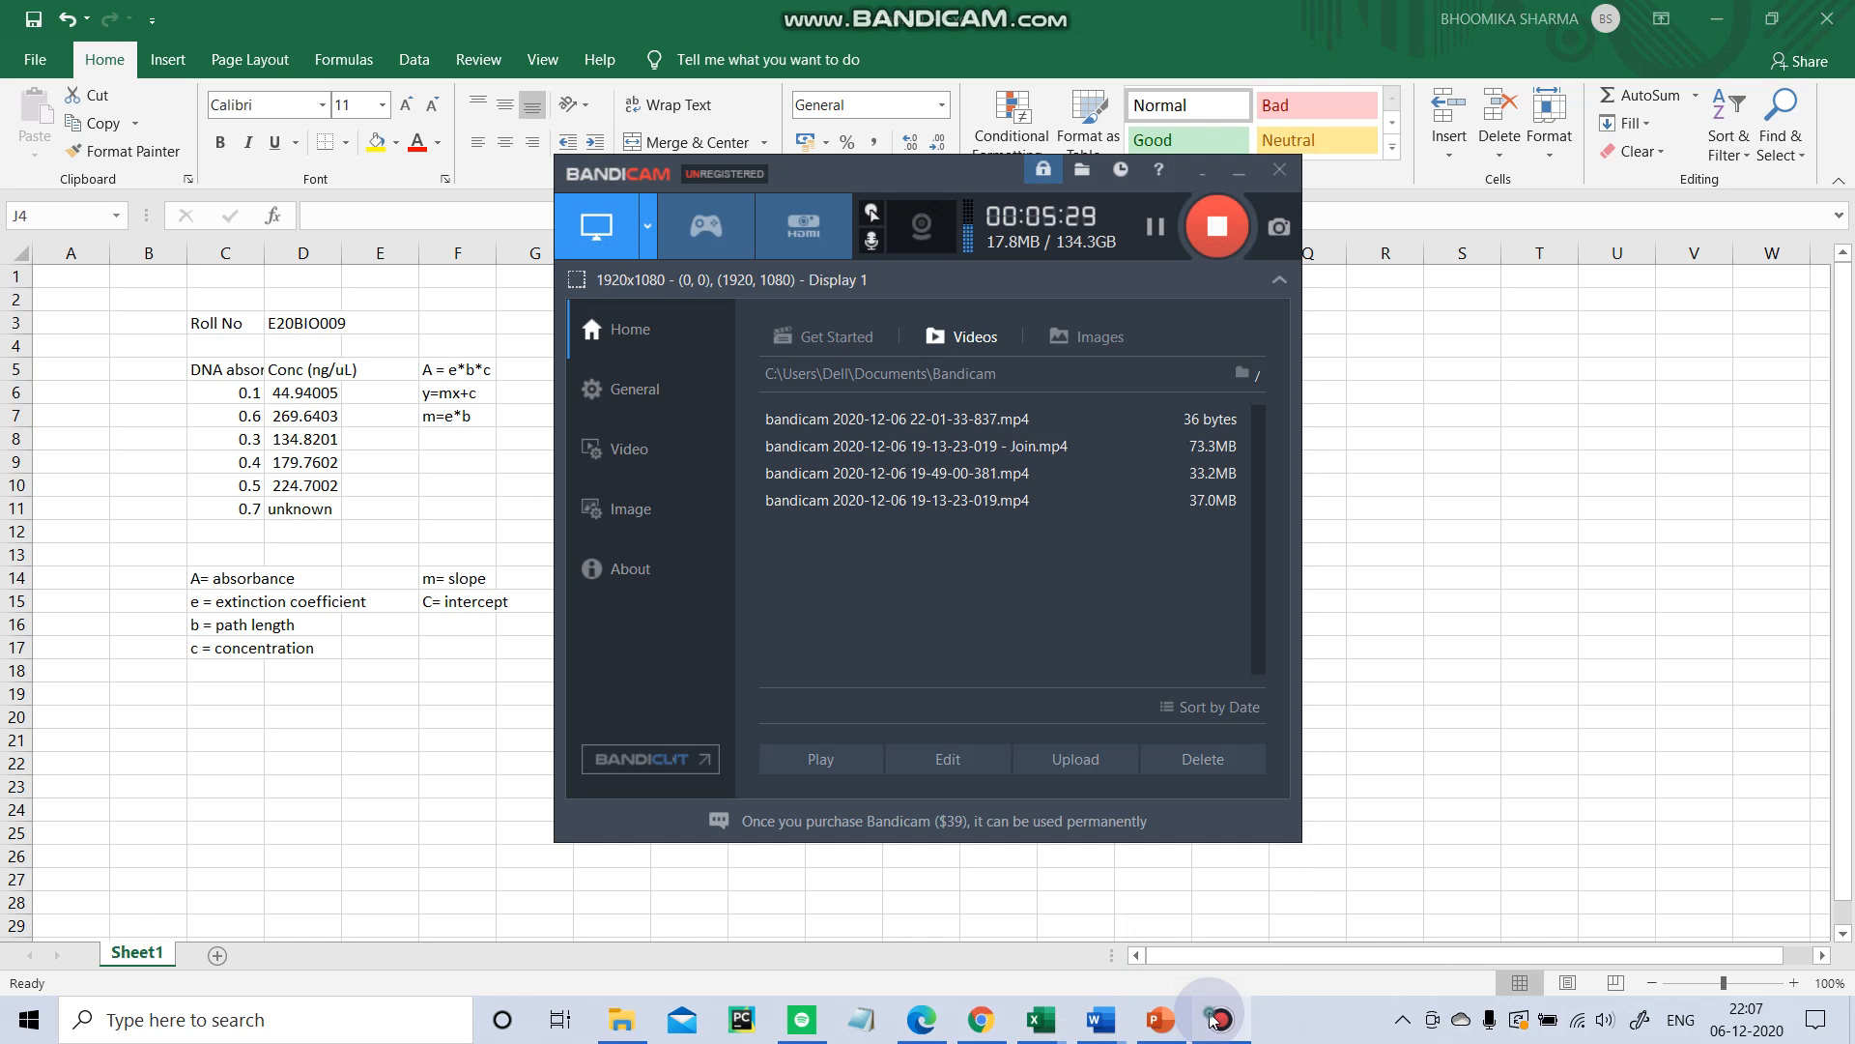
{"action": "left_click", "coordinate": [1212, 1019]}
Copy the notes m= slope and C= intercept from F14:F15 into cells C19 and C20.
{"action": "left_click", "coordinate": [532, 417]}
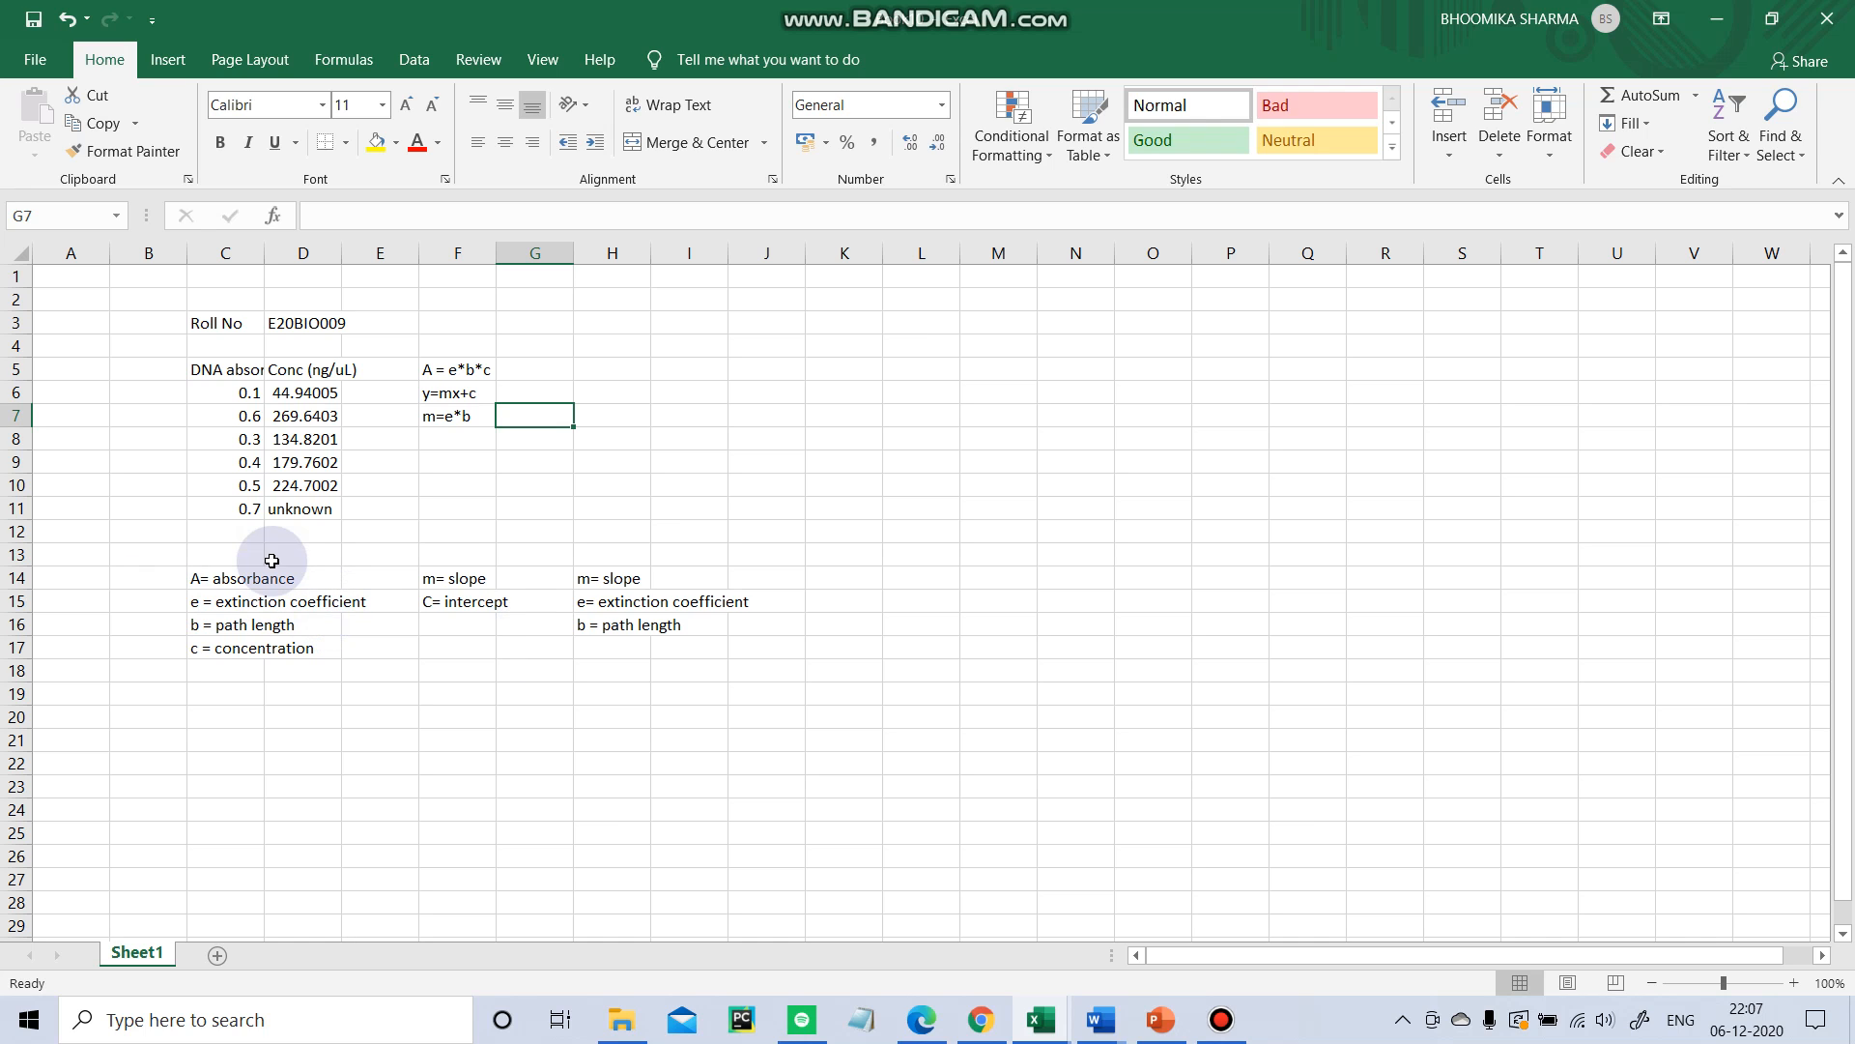
{"action": "left_click_drag", "start_coordinate": [468, 578], "coordinate": [533, 621]}
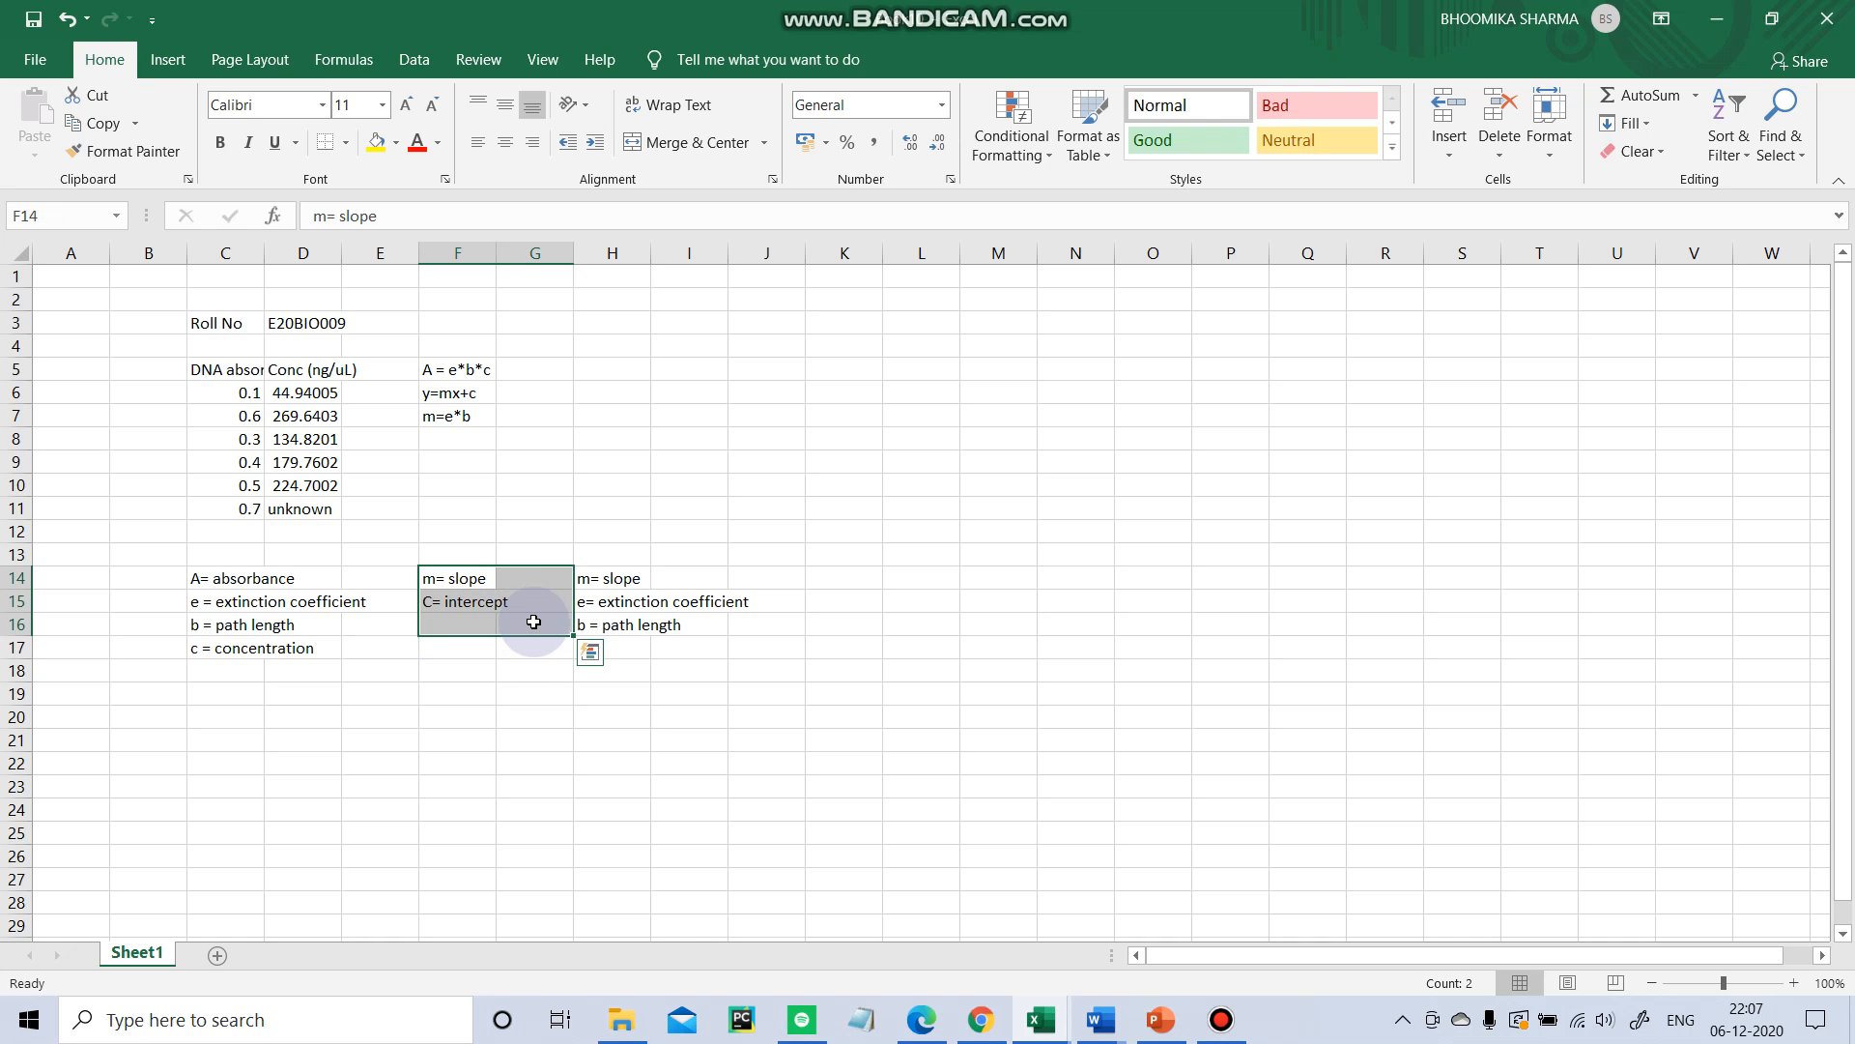
{"action": "key", "text": "ctrl+c"}
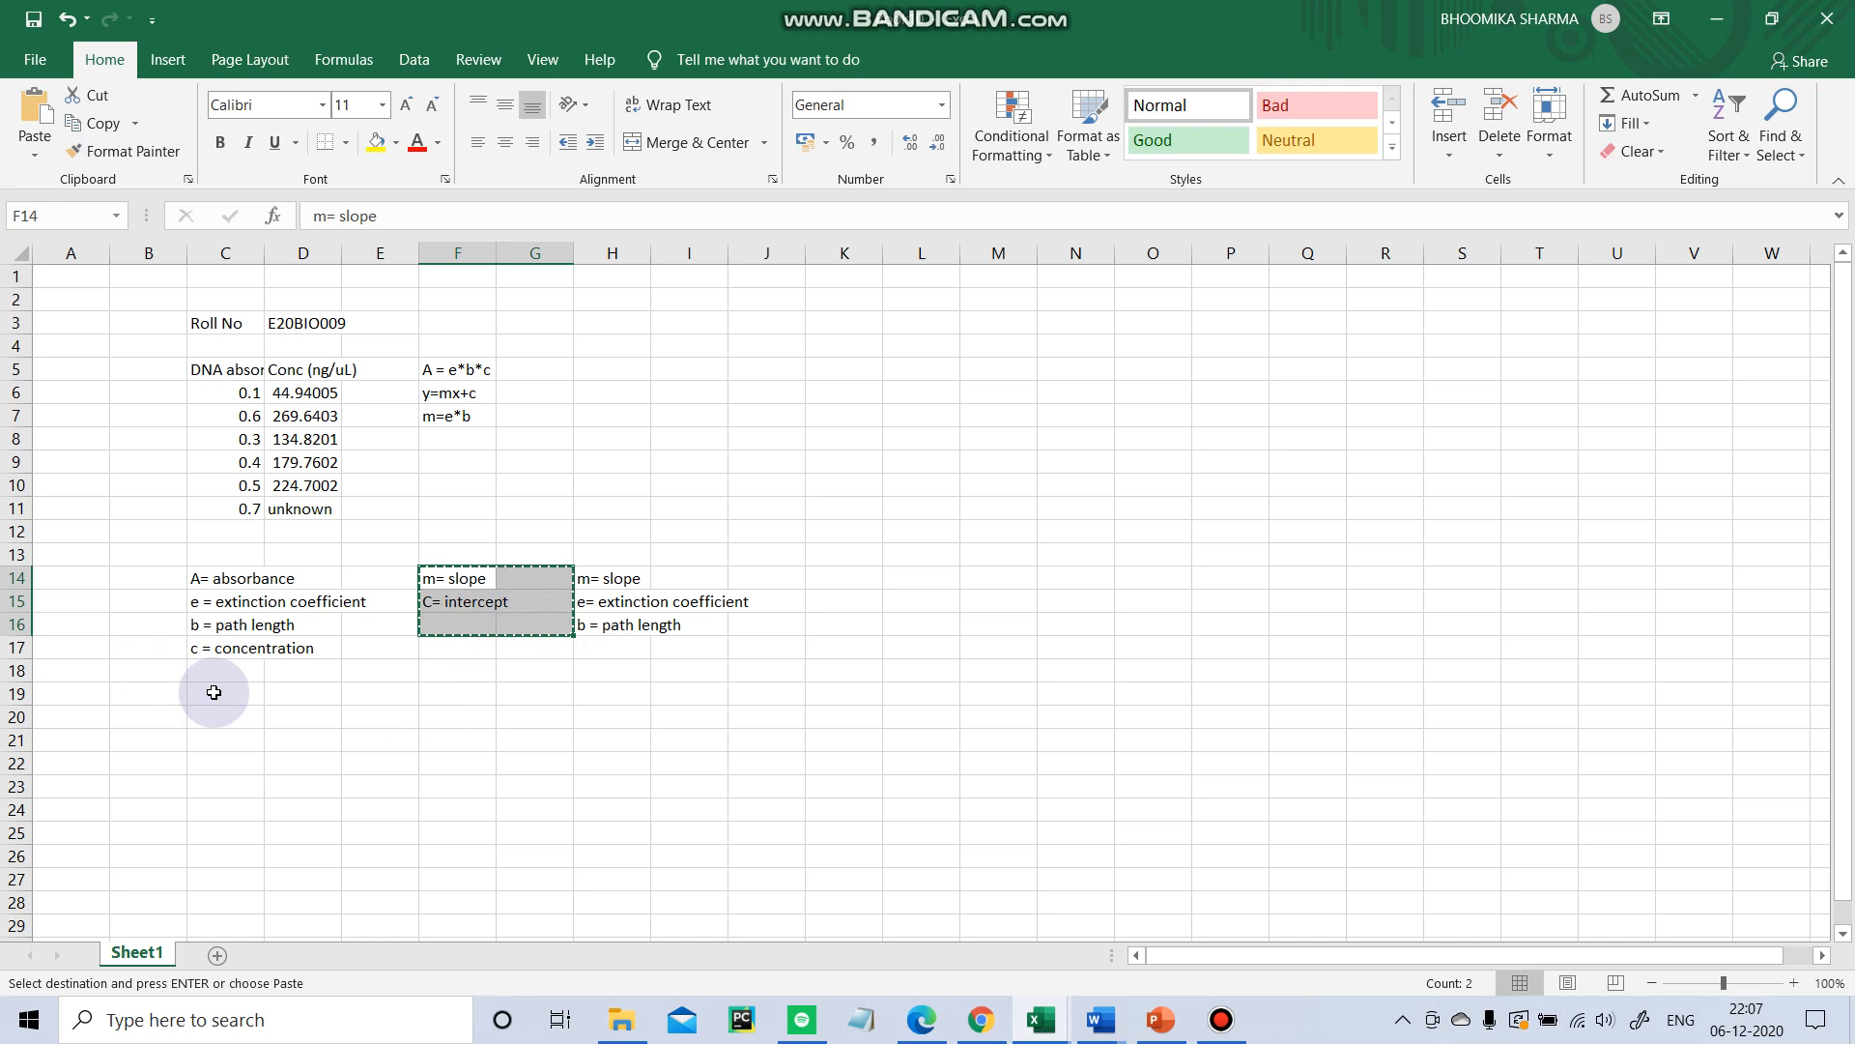
{"action": "left_click", "coordinate": [222, 692]}
{"action": "key", "text": "ctrl+v"}
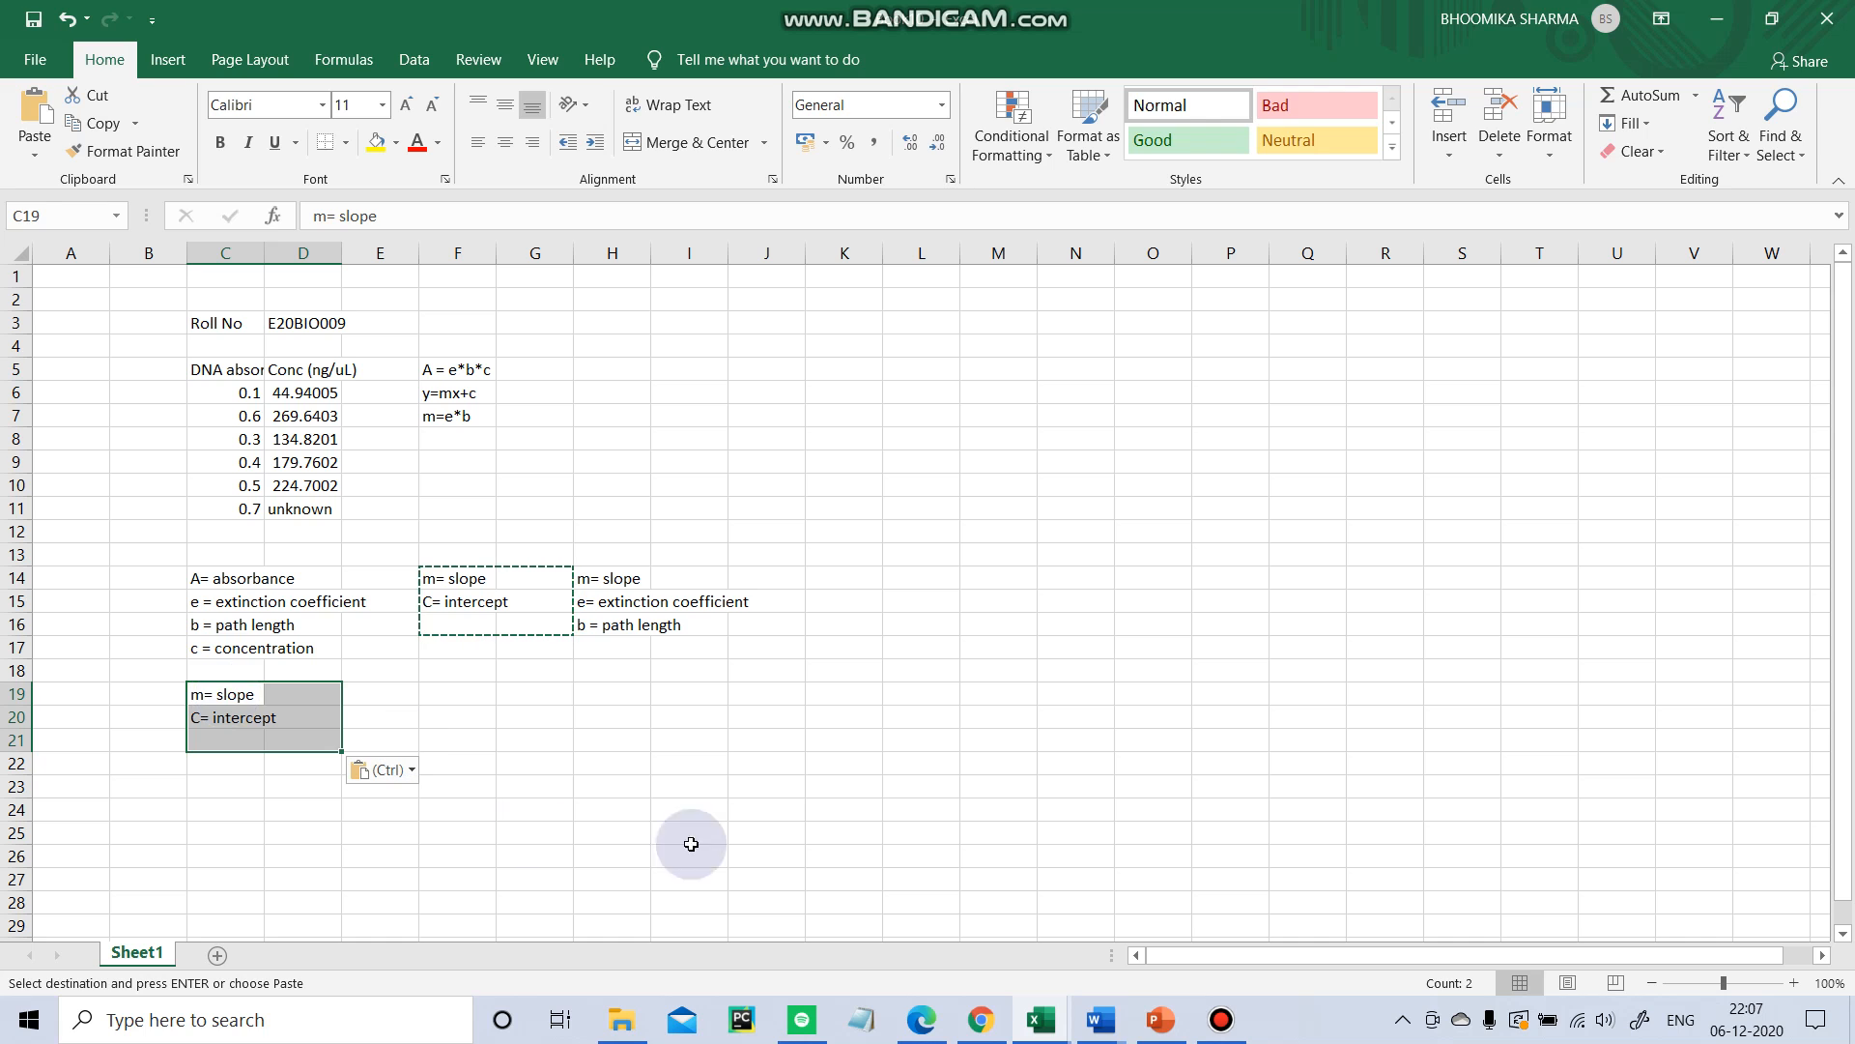
{"action": "left_click", "coordinate": [763, 756]}
{"action": "left_click", "coordinate": [683, 595]}
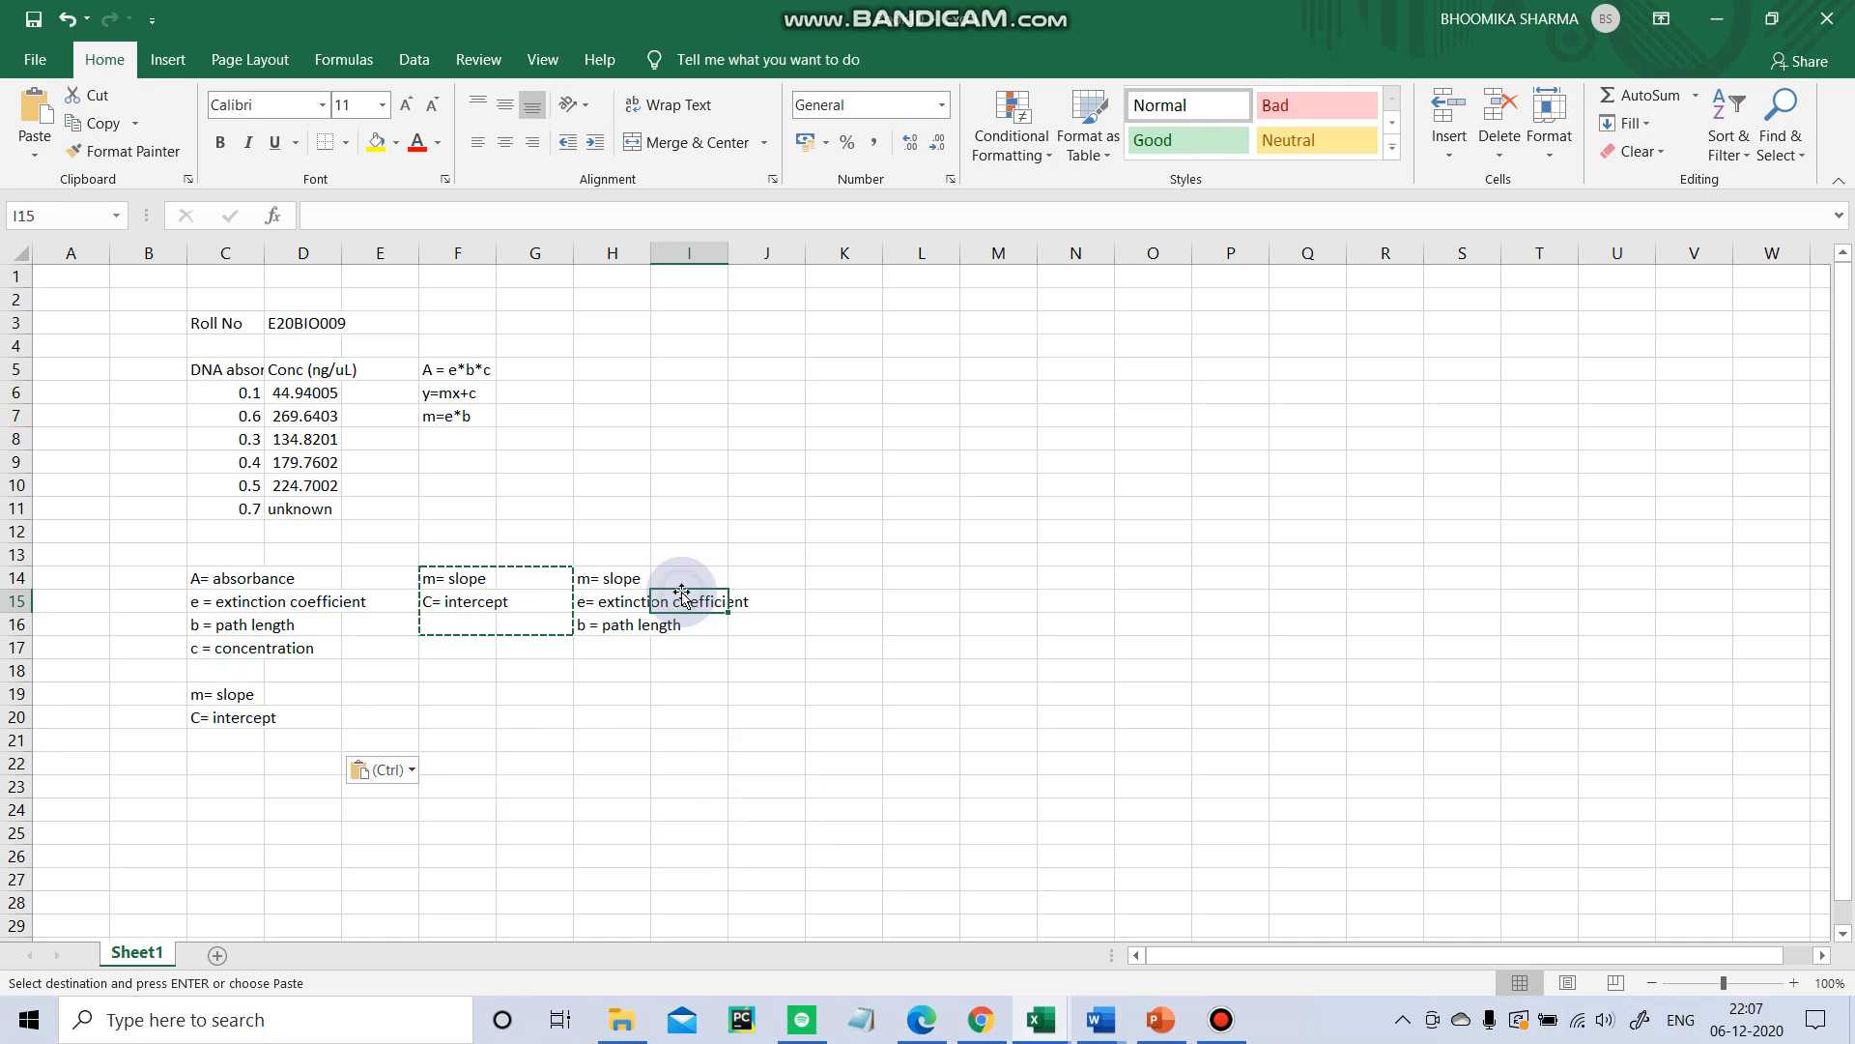
Copy the three notes from H14:H16 into cells C22 to C24.
{"action": "left_click", "coordinate": [611, 578]}
{"action": "left_click_drag", "start_coordinate": [610, 578], "coordinate": [745, 620]}
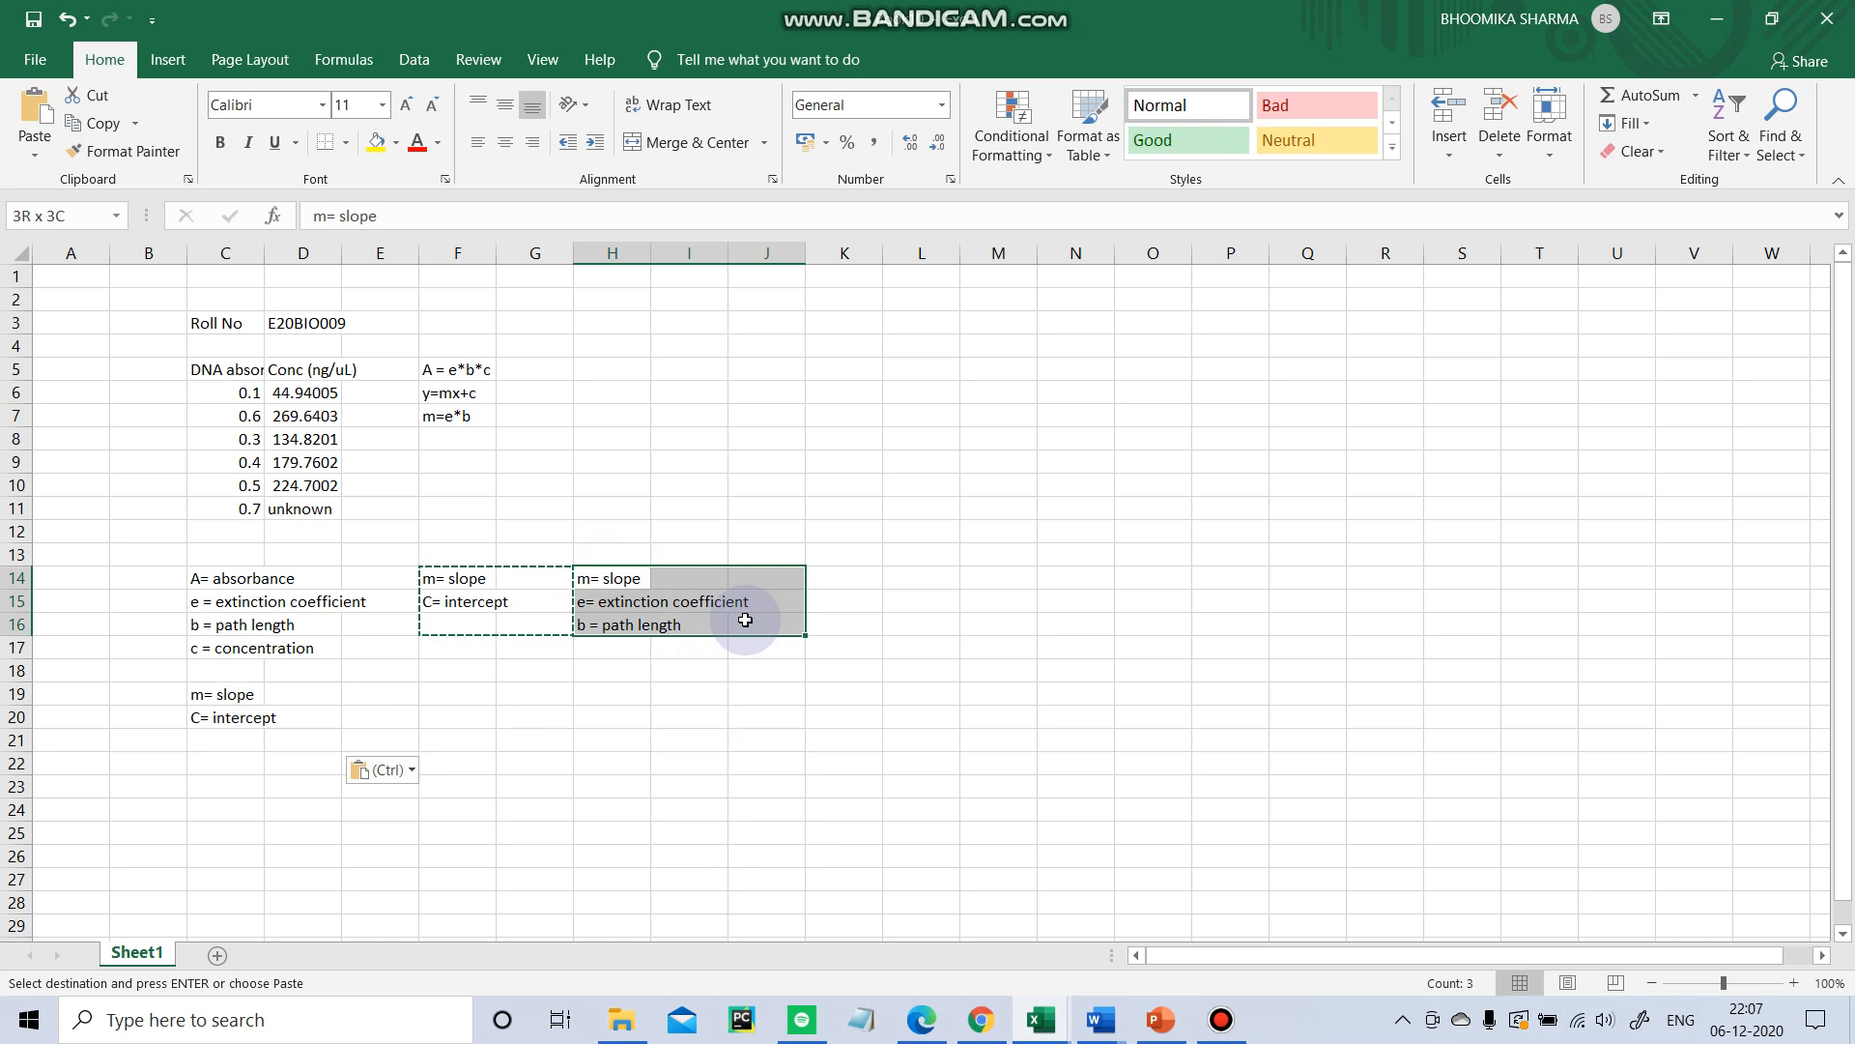
{"action": "key", "text": "ctrl+c"}
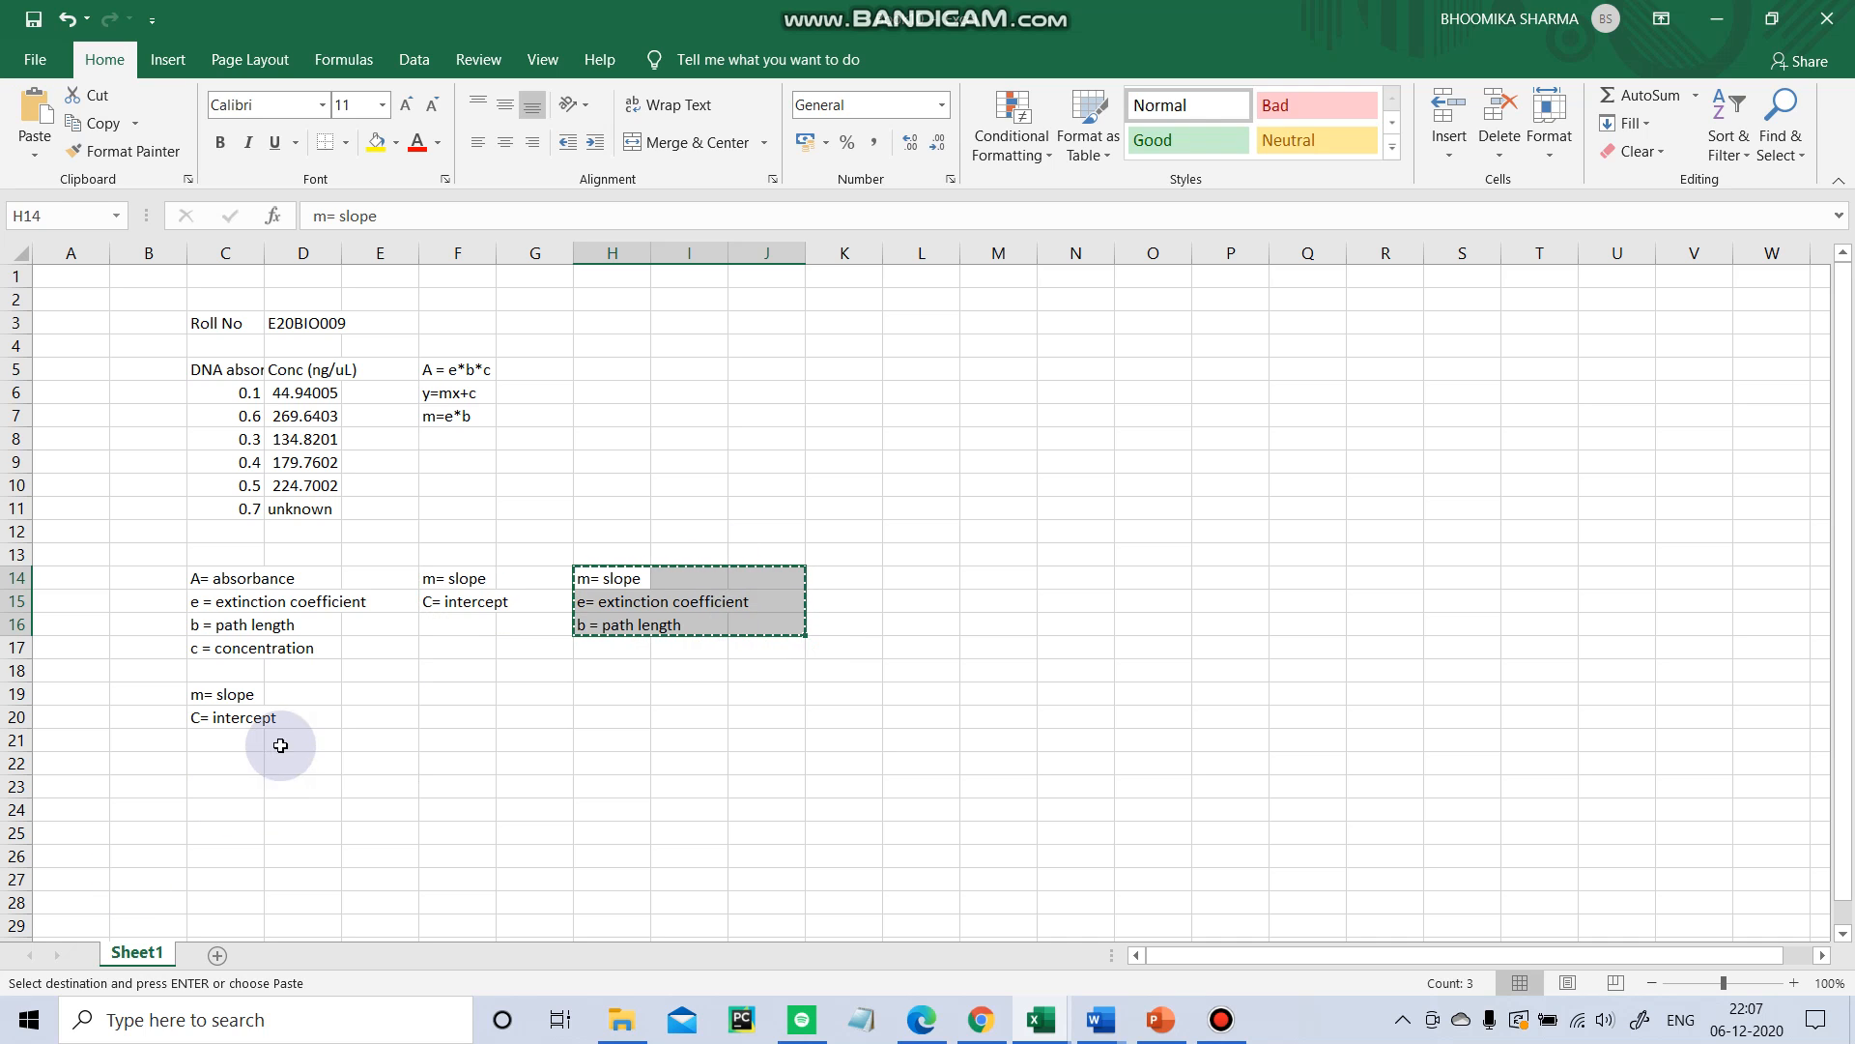
{"action": "left_click", "coordinate": [246, 768]}
{"action": "key", "text": "ctrl+v"}
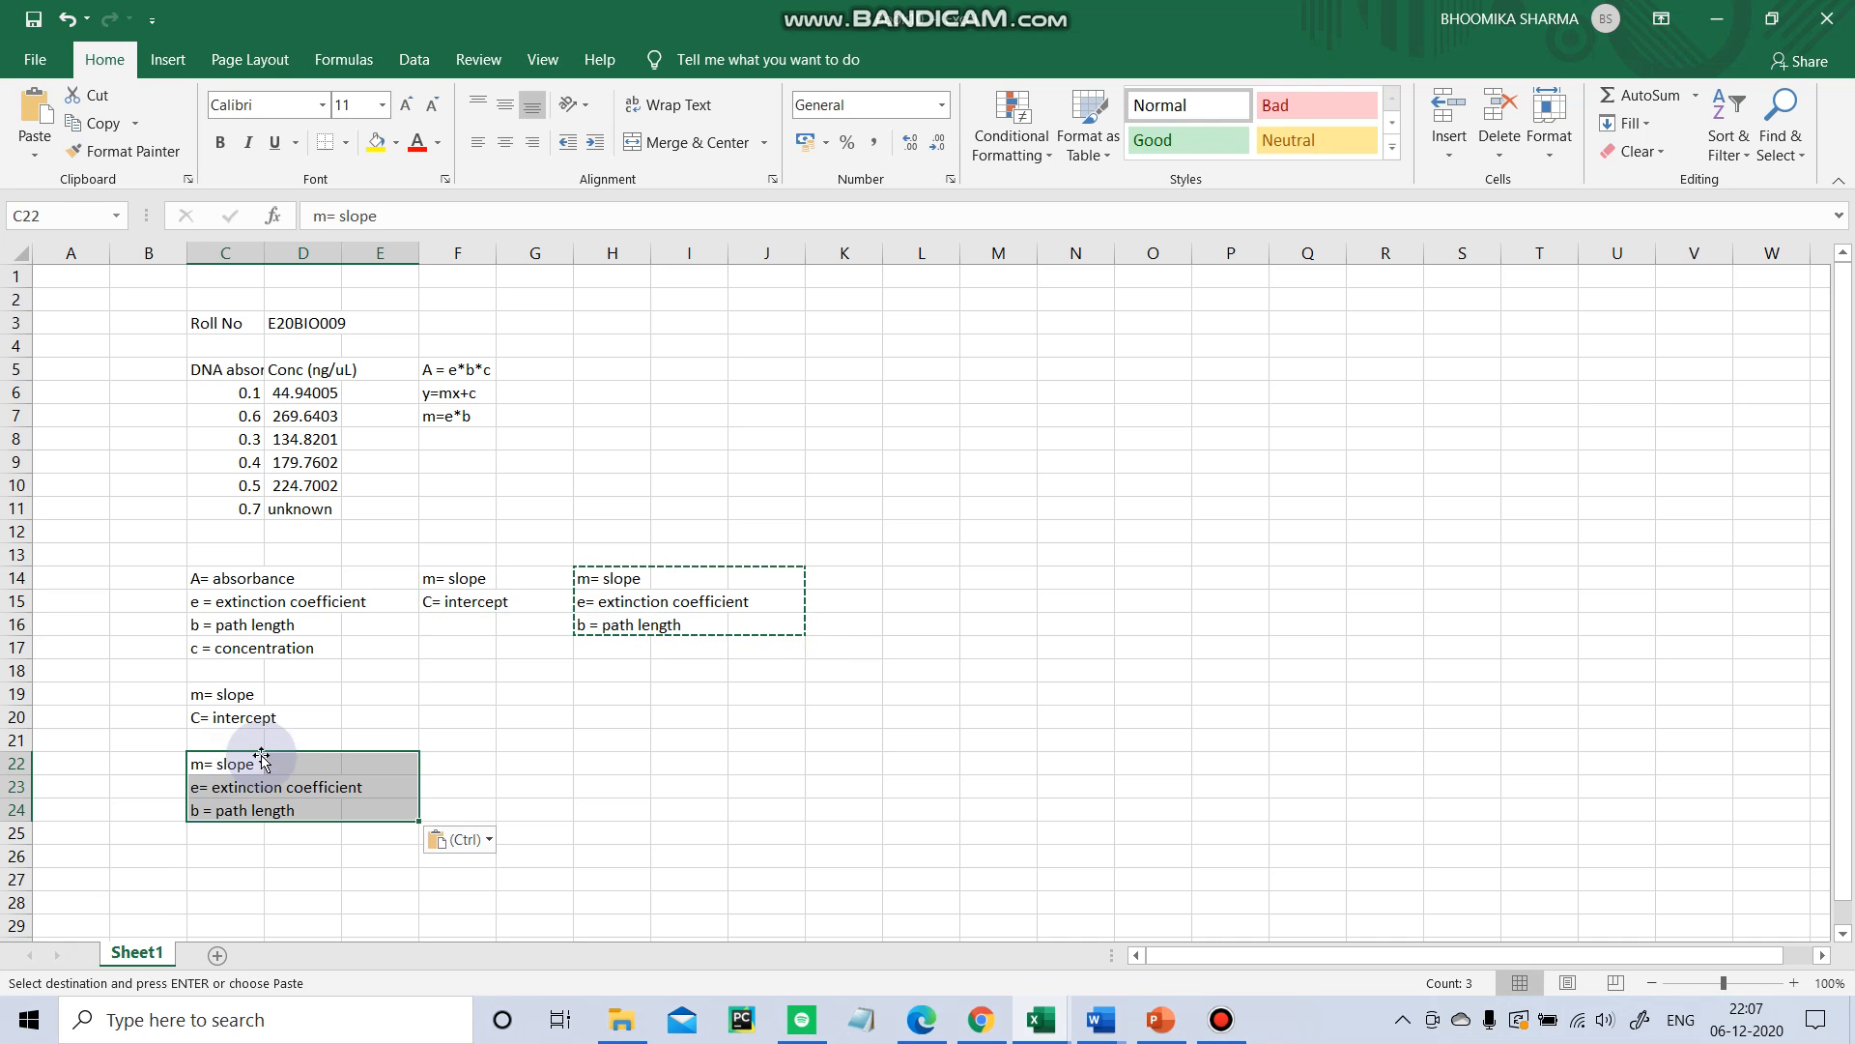
{"action": "left_click", "coordinate": [358, 692]}
Delete the original notes in the range F14:J16 so they appear only in column C.
{"action": "left_click", "coordinate": [487, 600]}
{"action": "left_click_drag", "start_coordinate": [462, 578], "coordinate": [791, 627]}
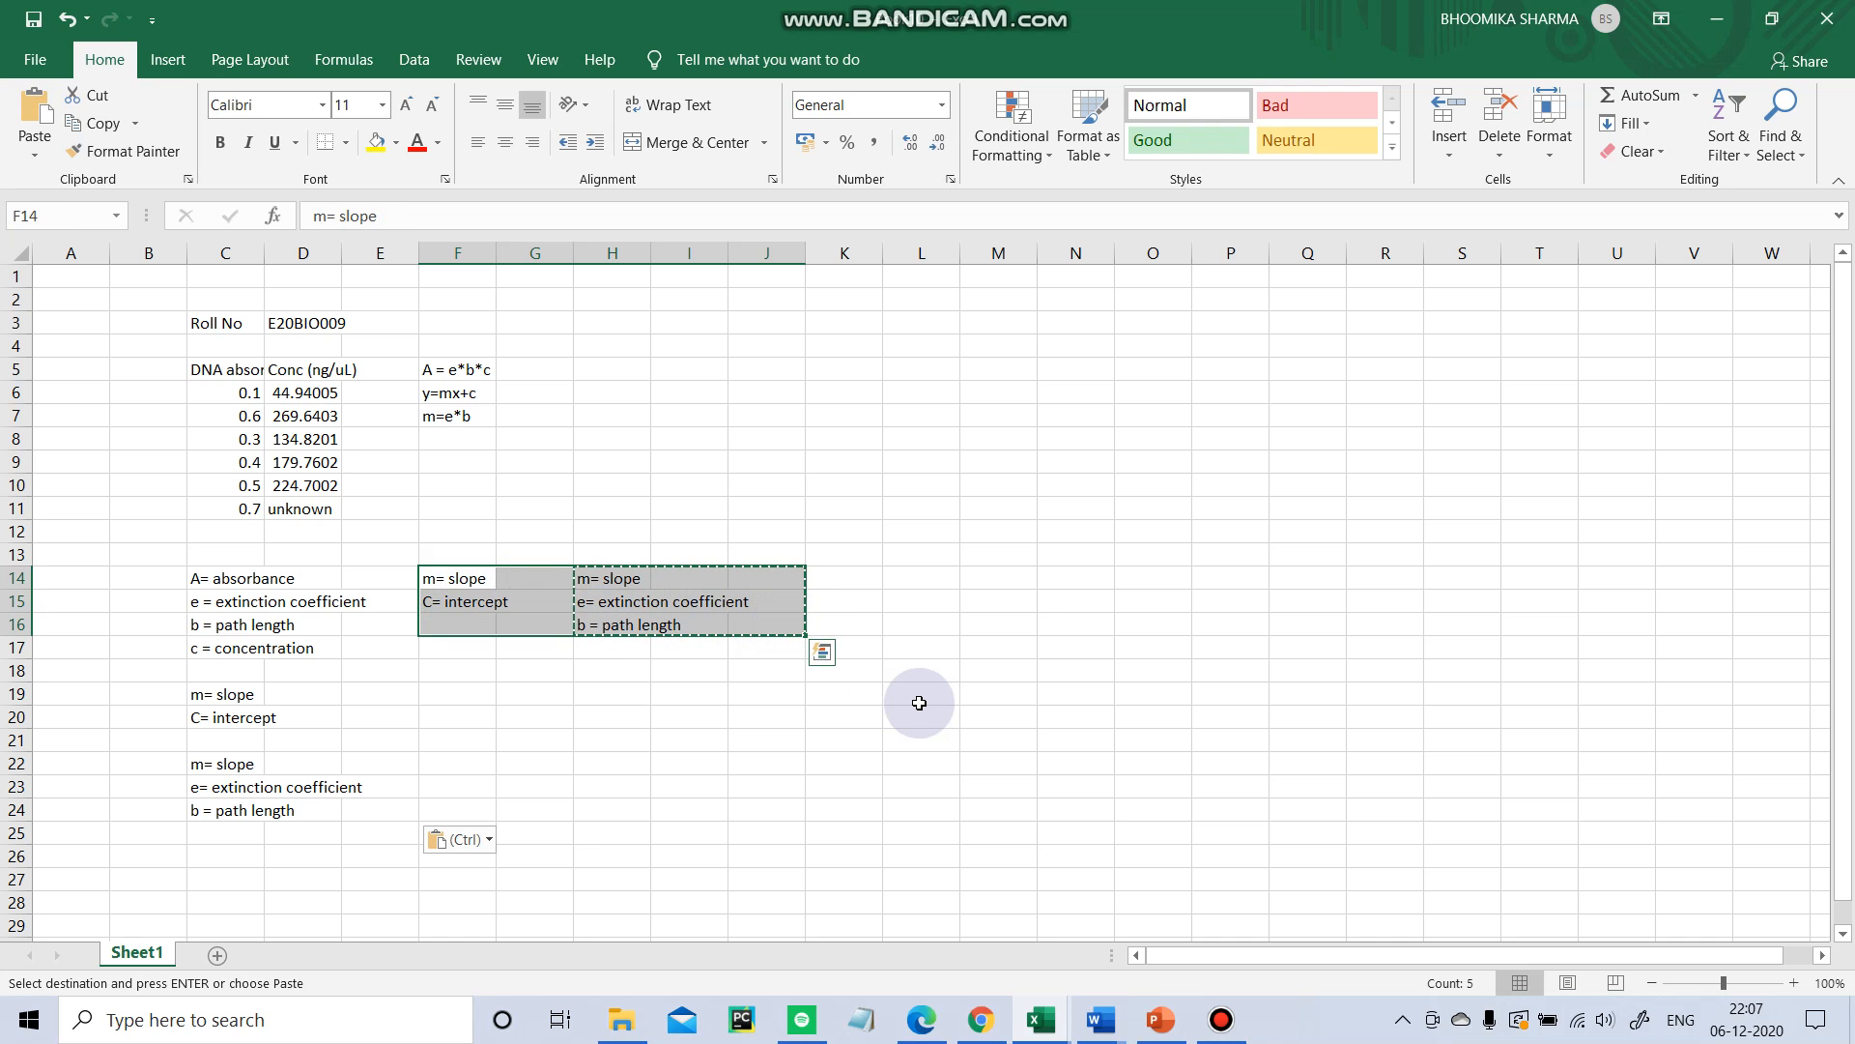
{"action": "key", "text": "Delete"}
{"action": "left_click_drag", "start_coordinate": [853, 514], "coordinate": [918, 534]}
{"action": "left_click", "coordinate": [641, 377]}
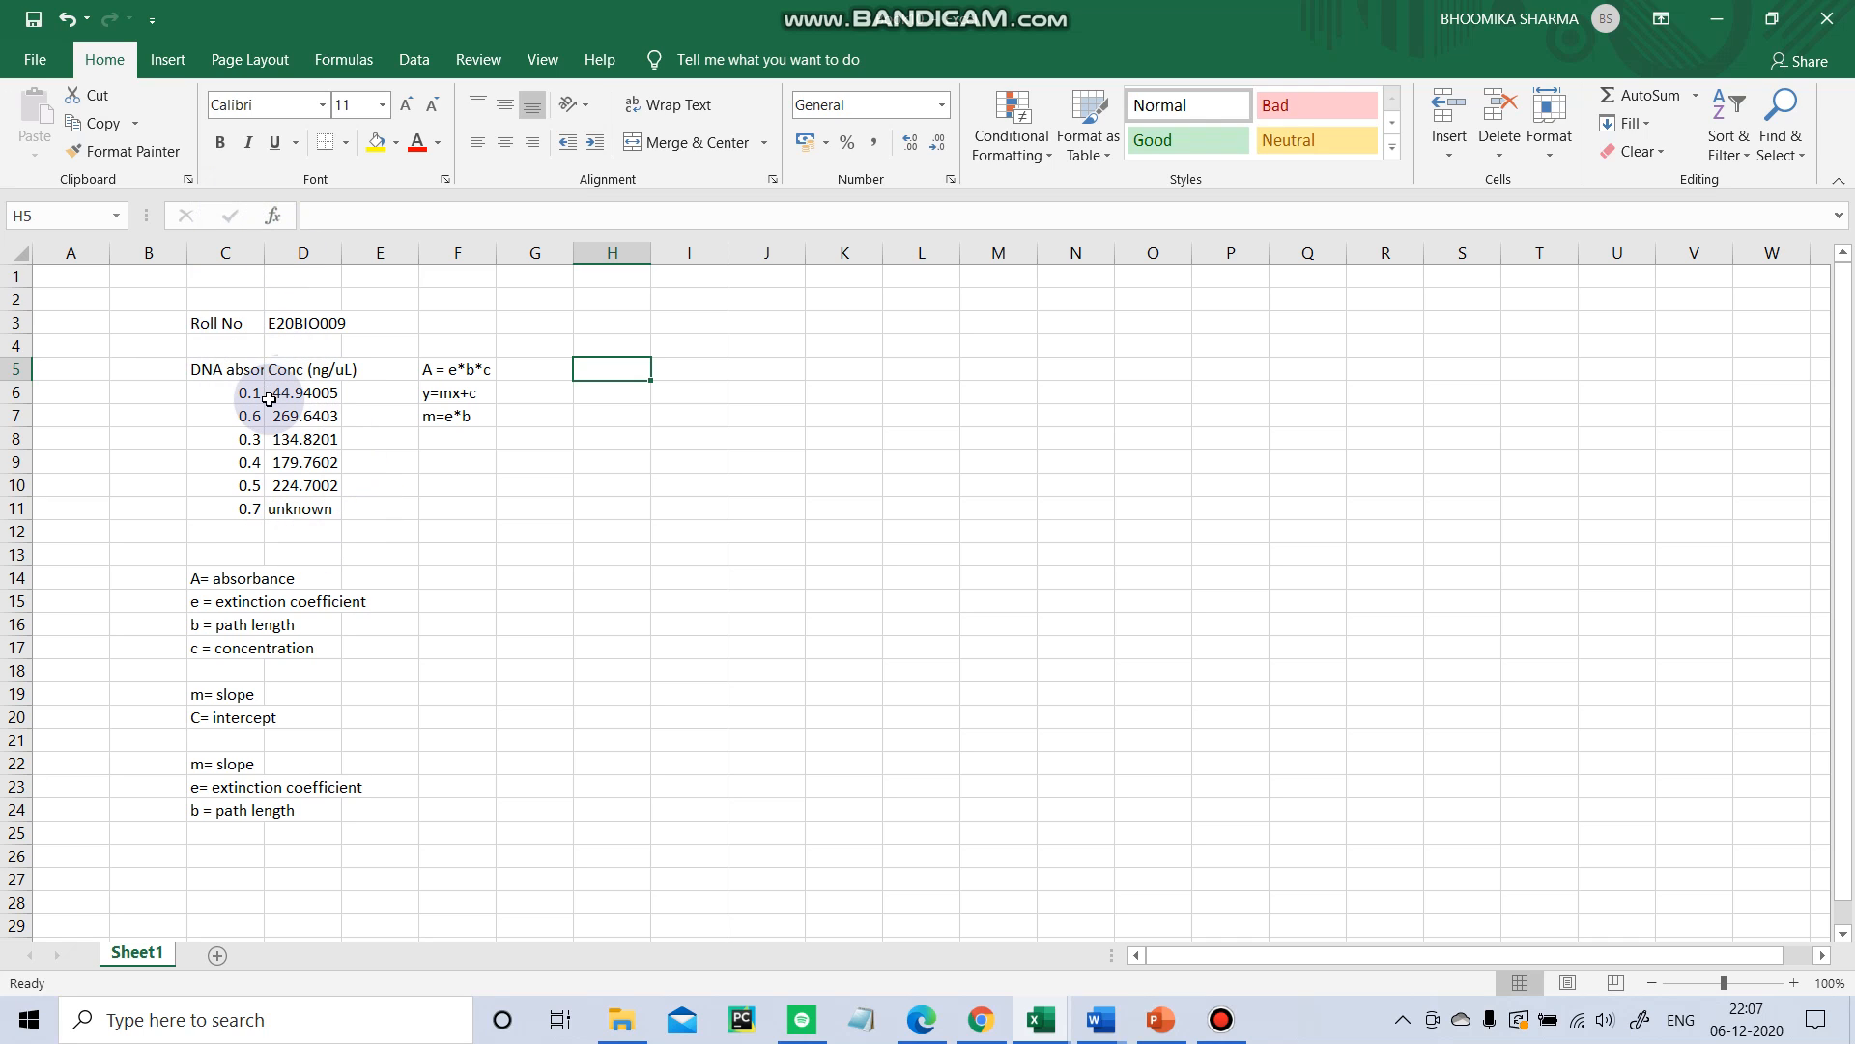
Insert a scatter chart of the absorbance and concentration data in C6:D10 and move it beside the data.
{"action": "left_click_drag", "start_coordinate": [254, 393], "coordinate": [315, 486]}
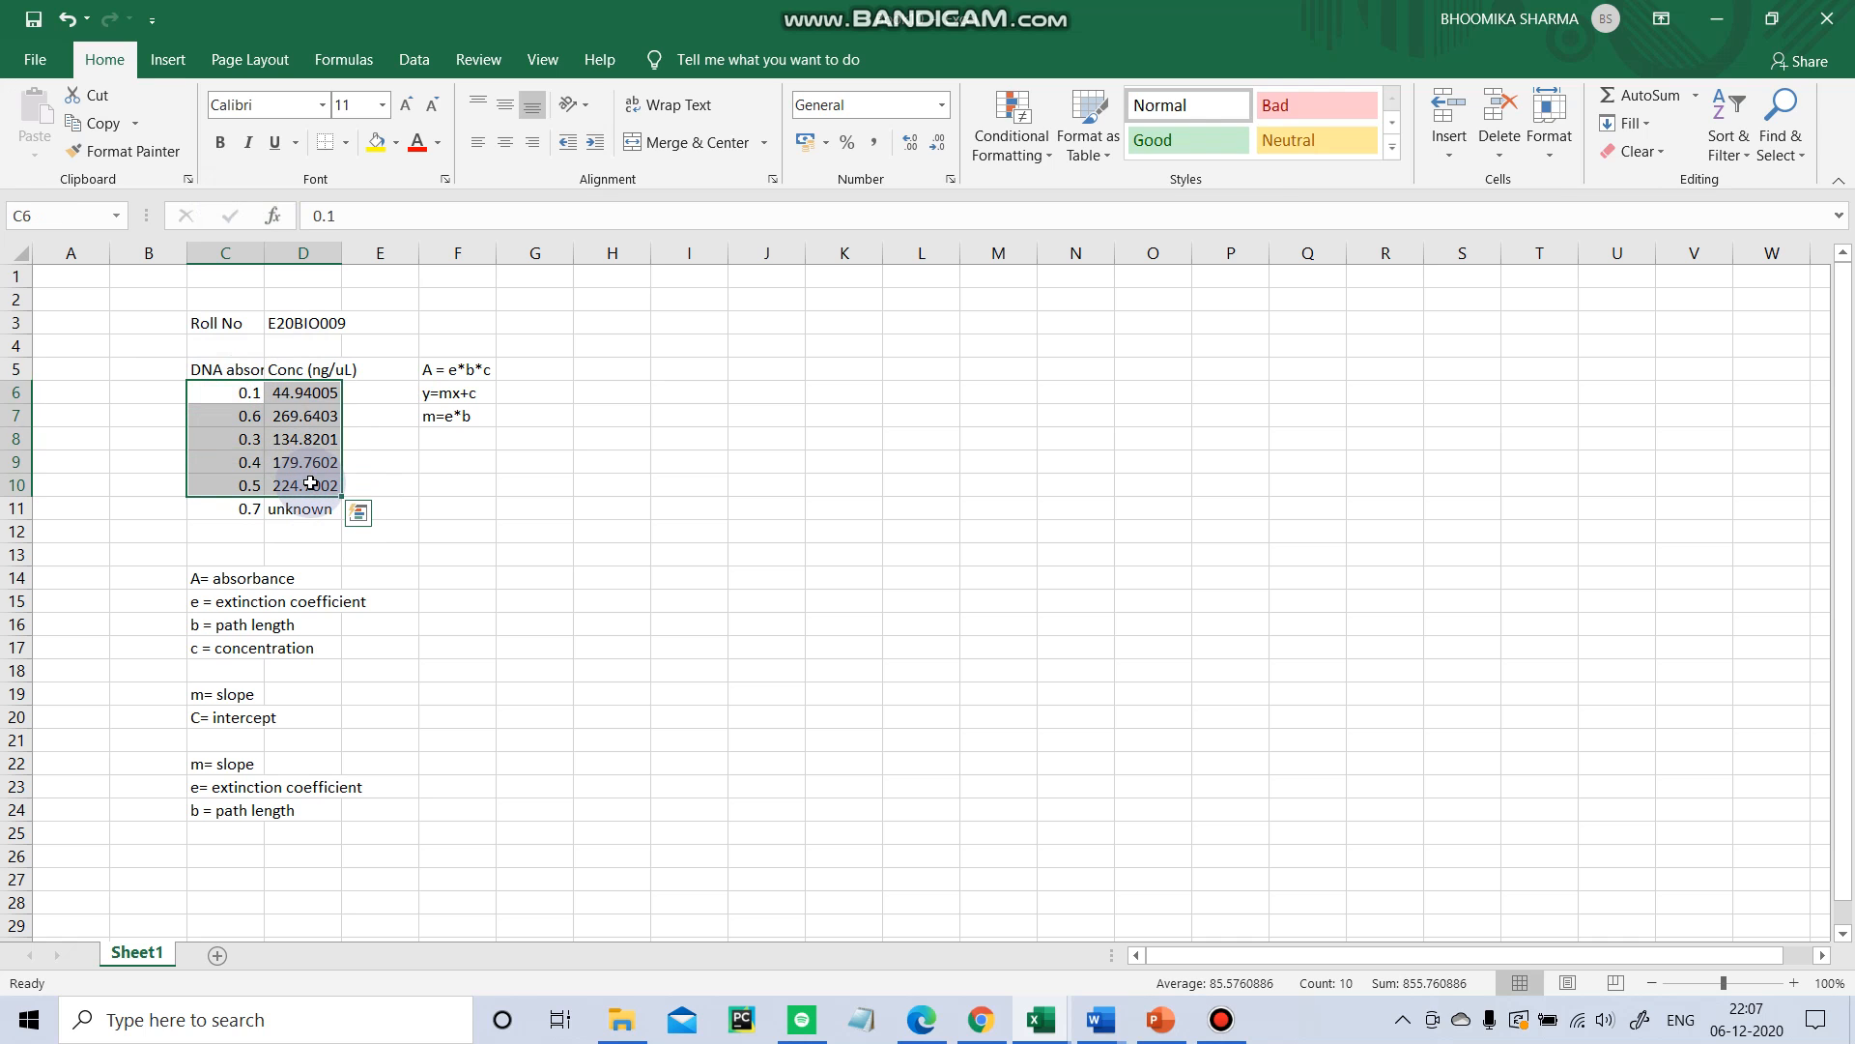
{"action": "left_click", "coordinate": [164, 70]}
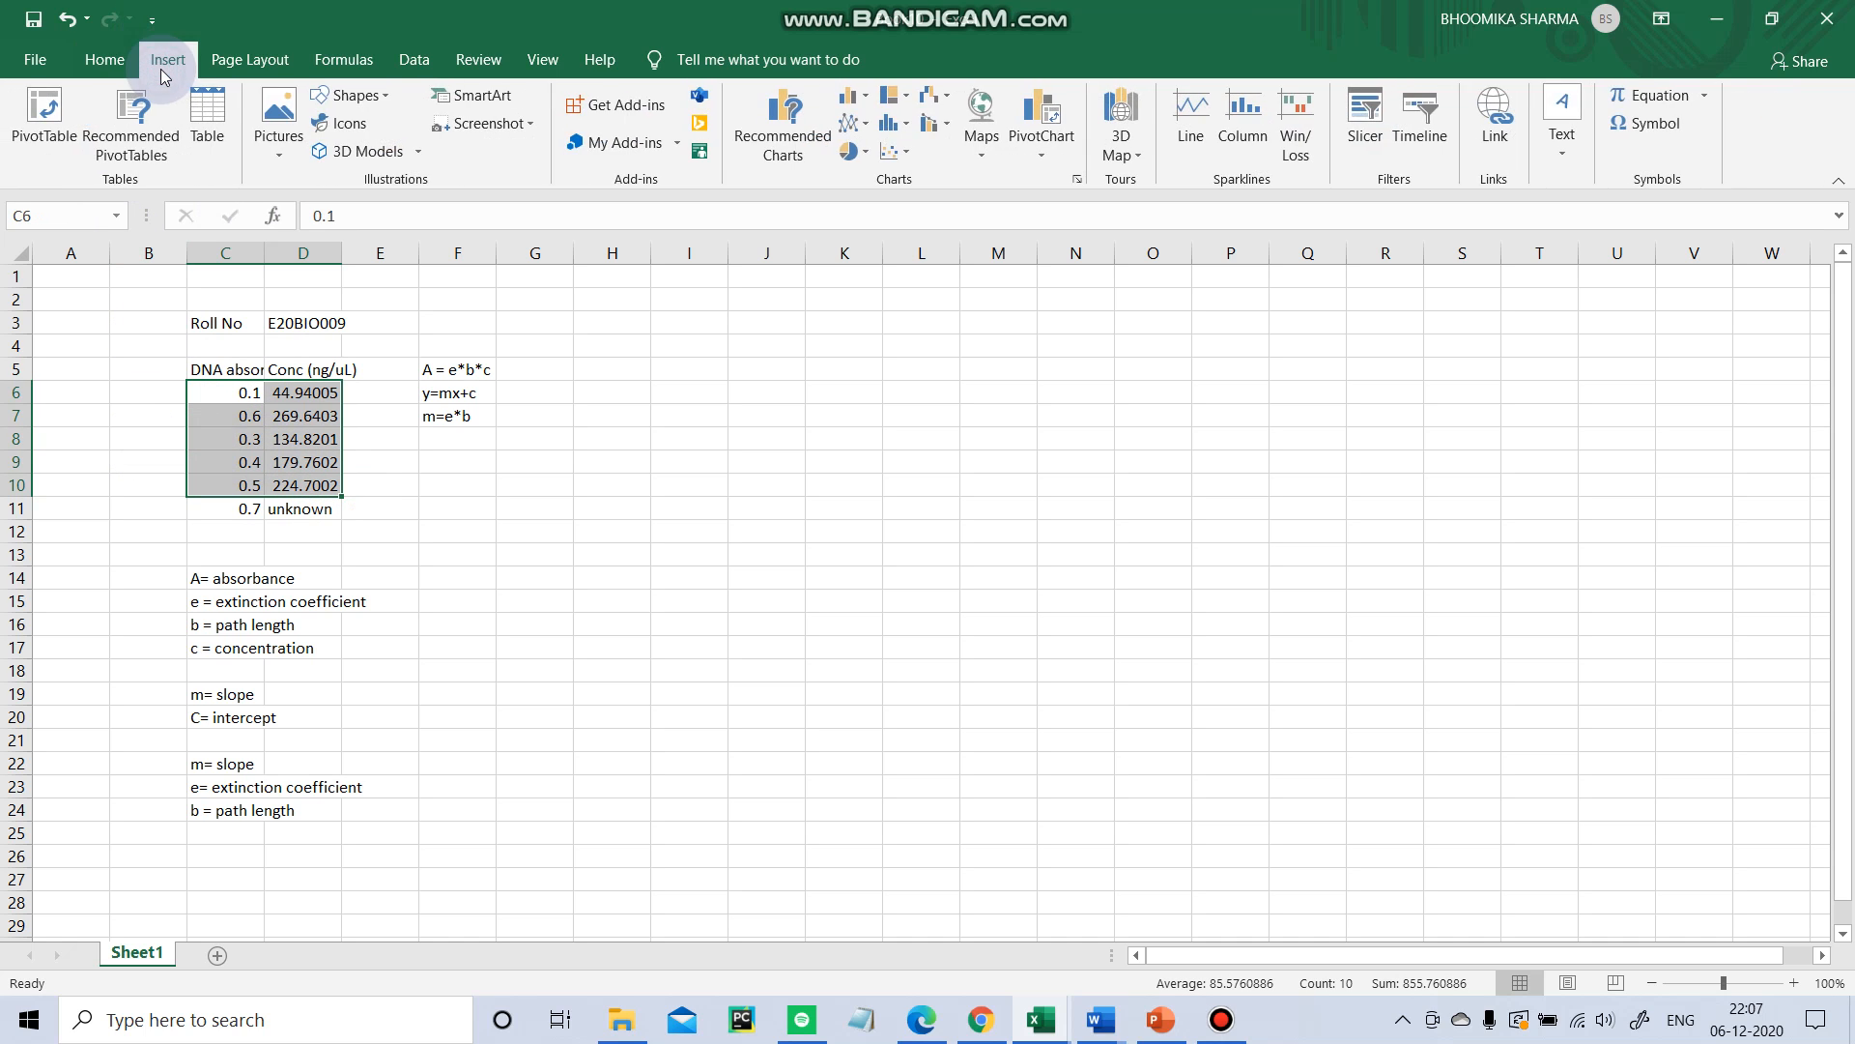
{"action": "left_click", "coordinate": [905, 155]}
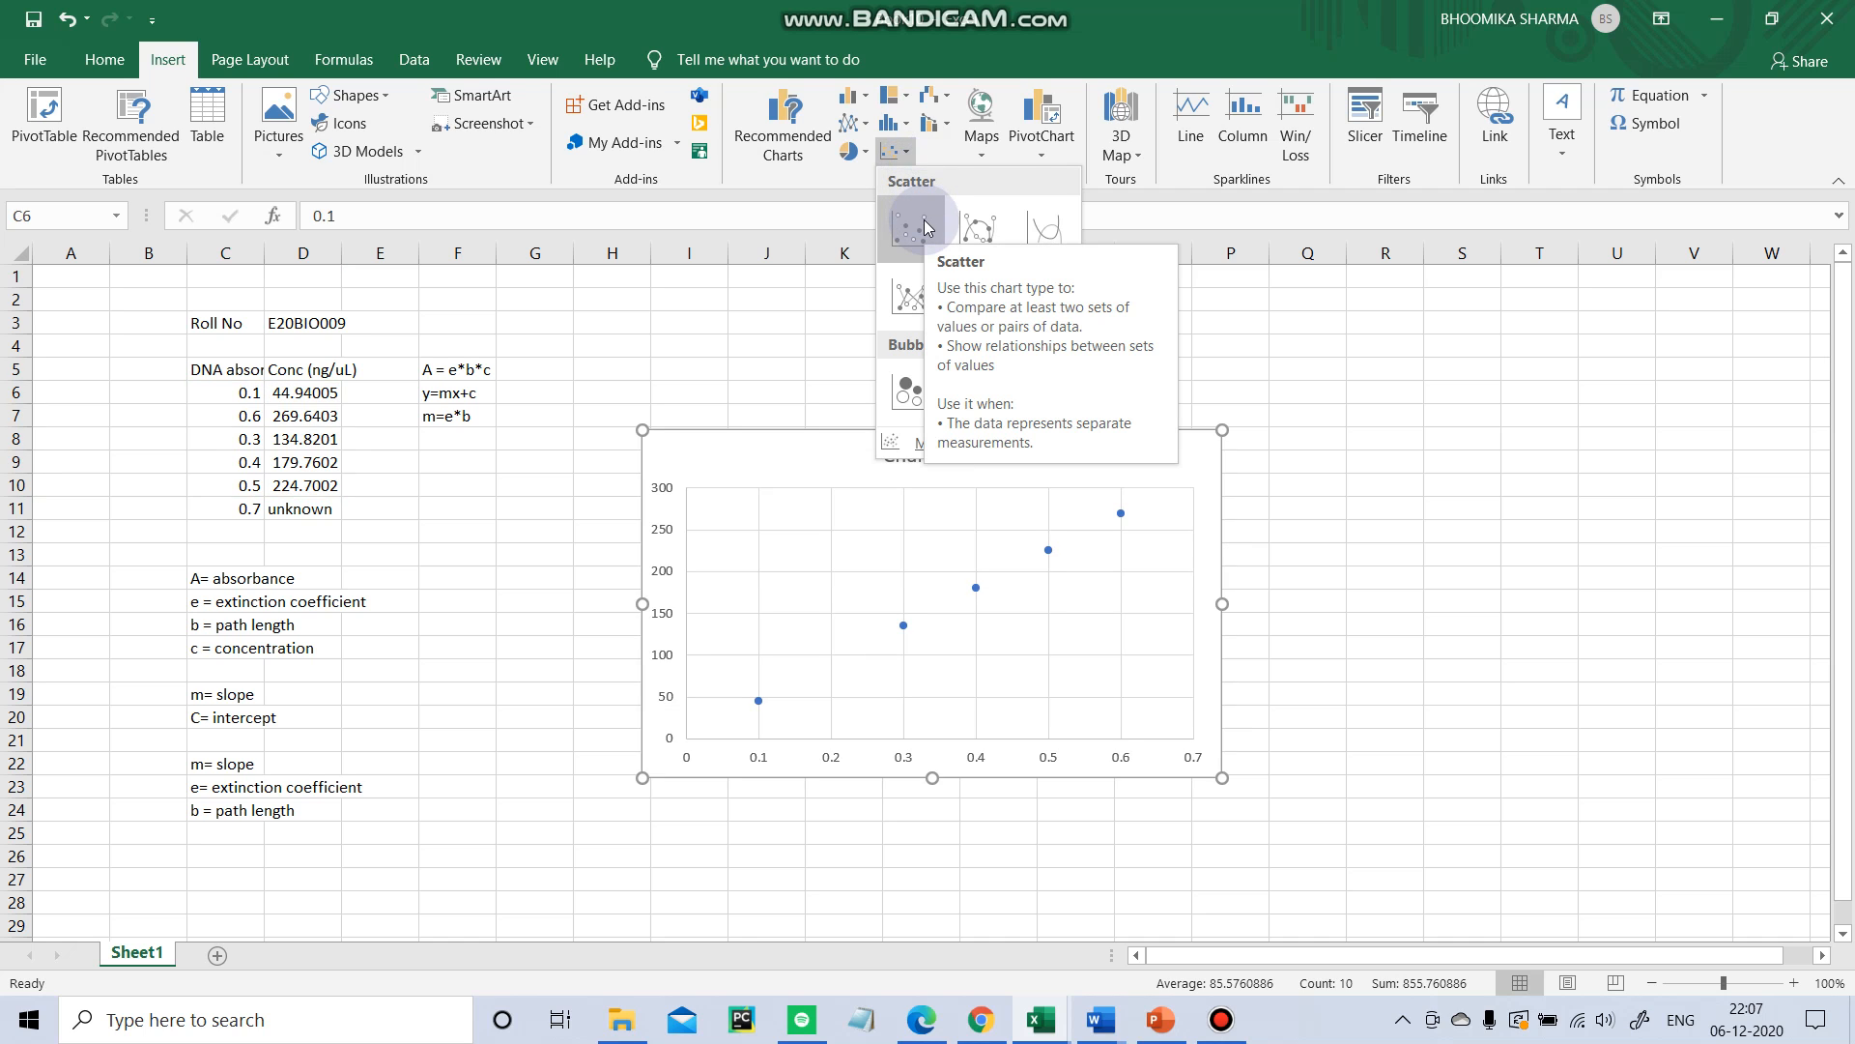
{"action": "key", "text": "Escape"}
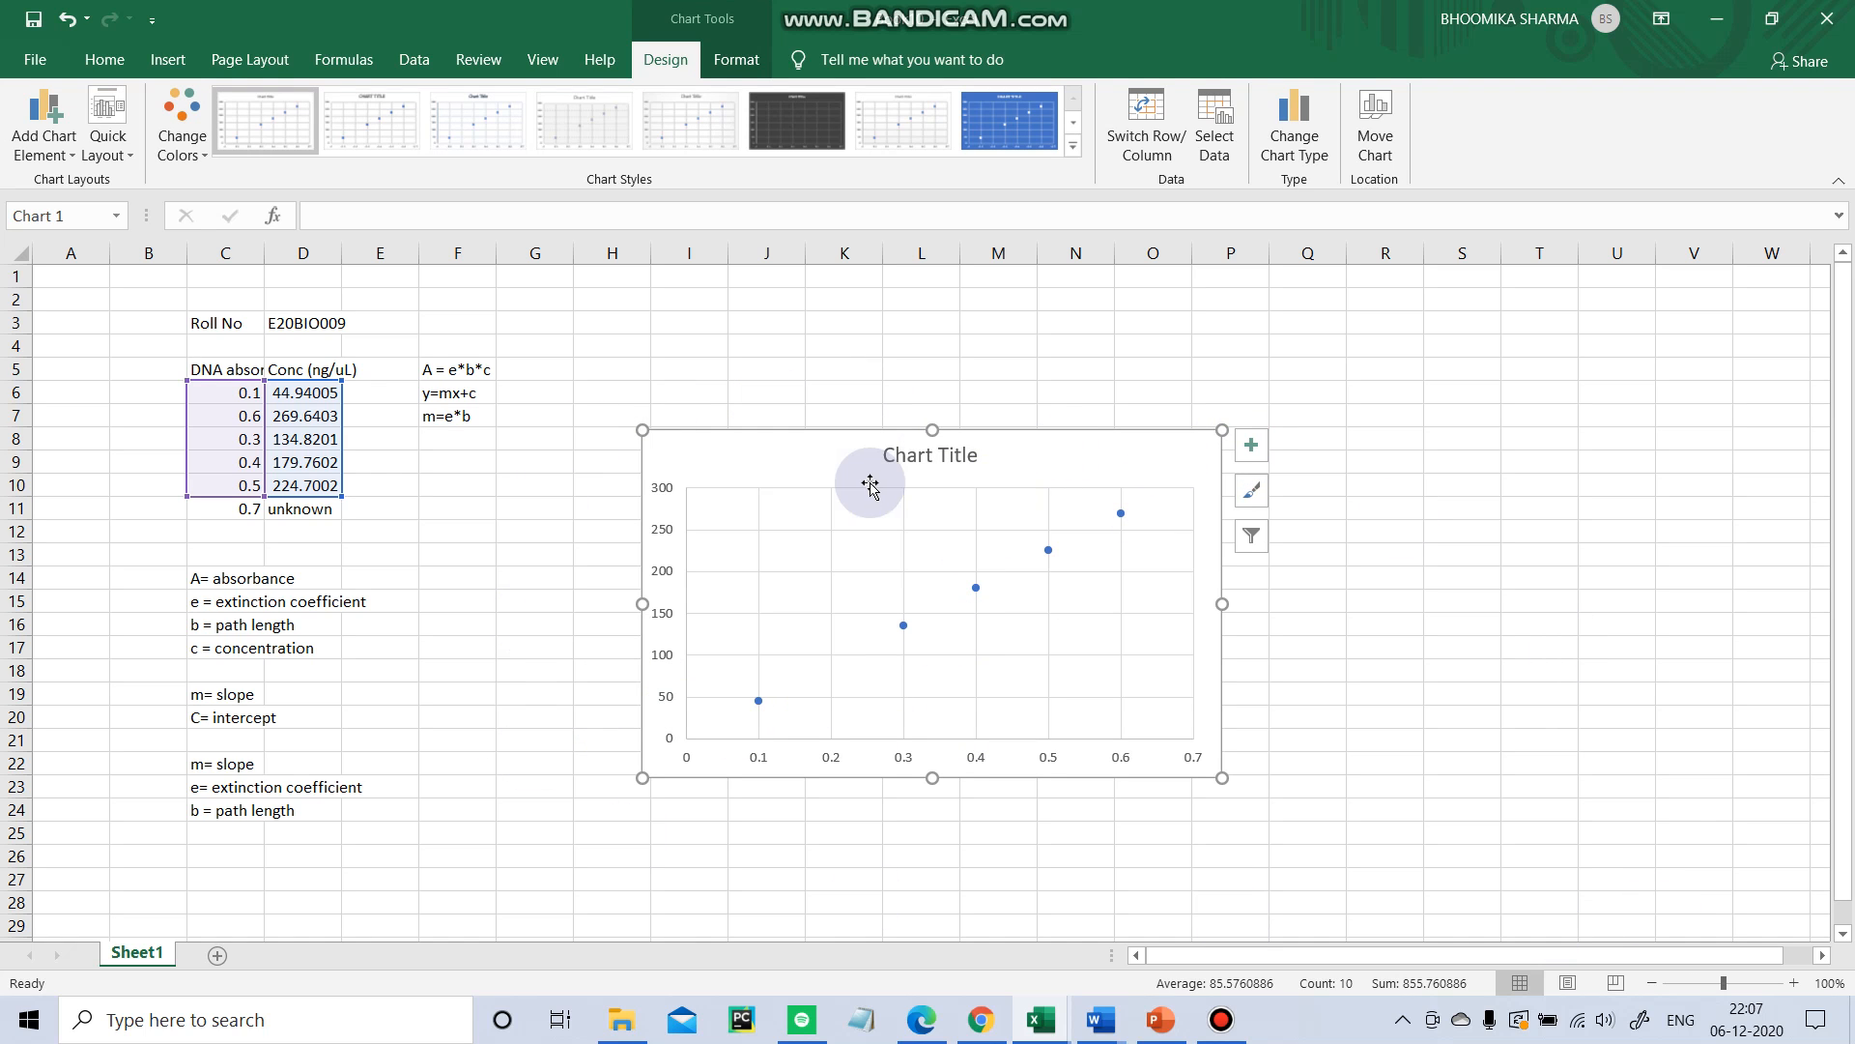
{"action": "left_click_drag", "start_coordinate": [820, 468], "coordinate": [828, 310]}
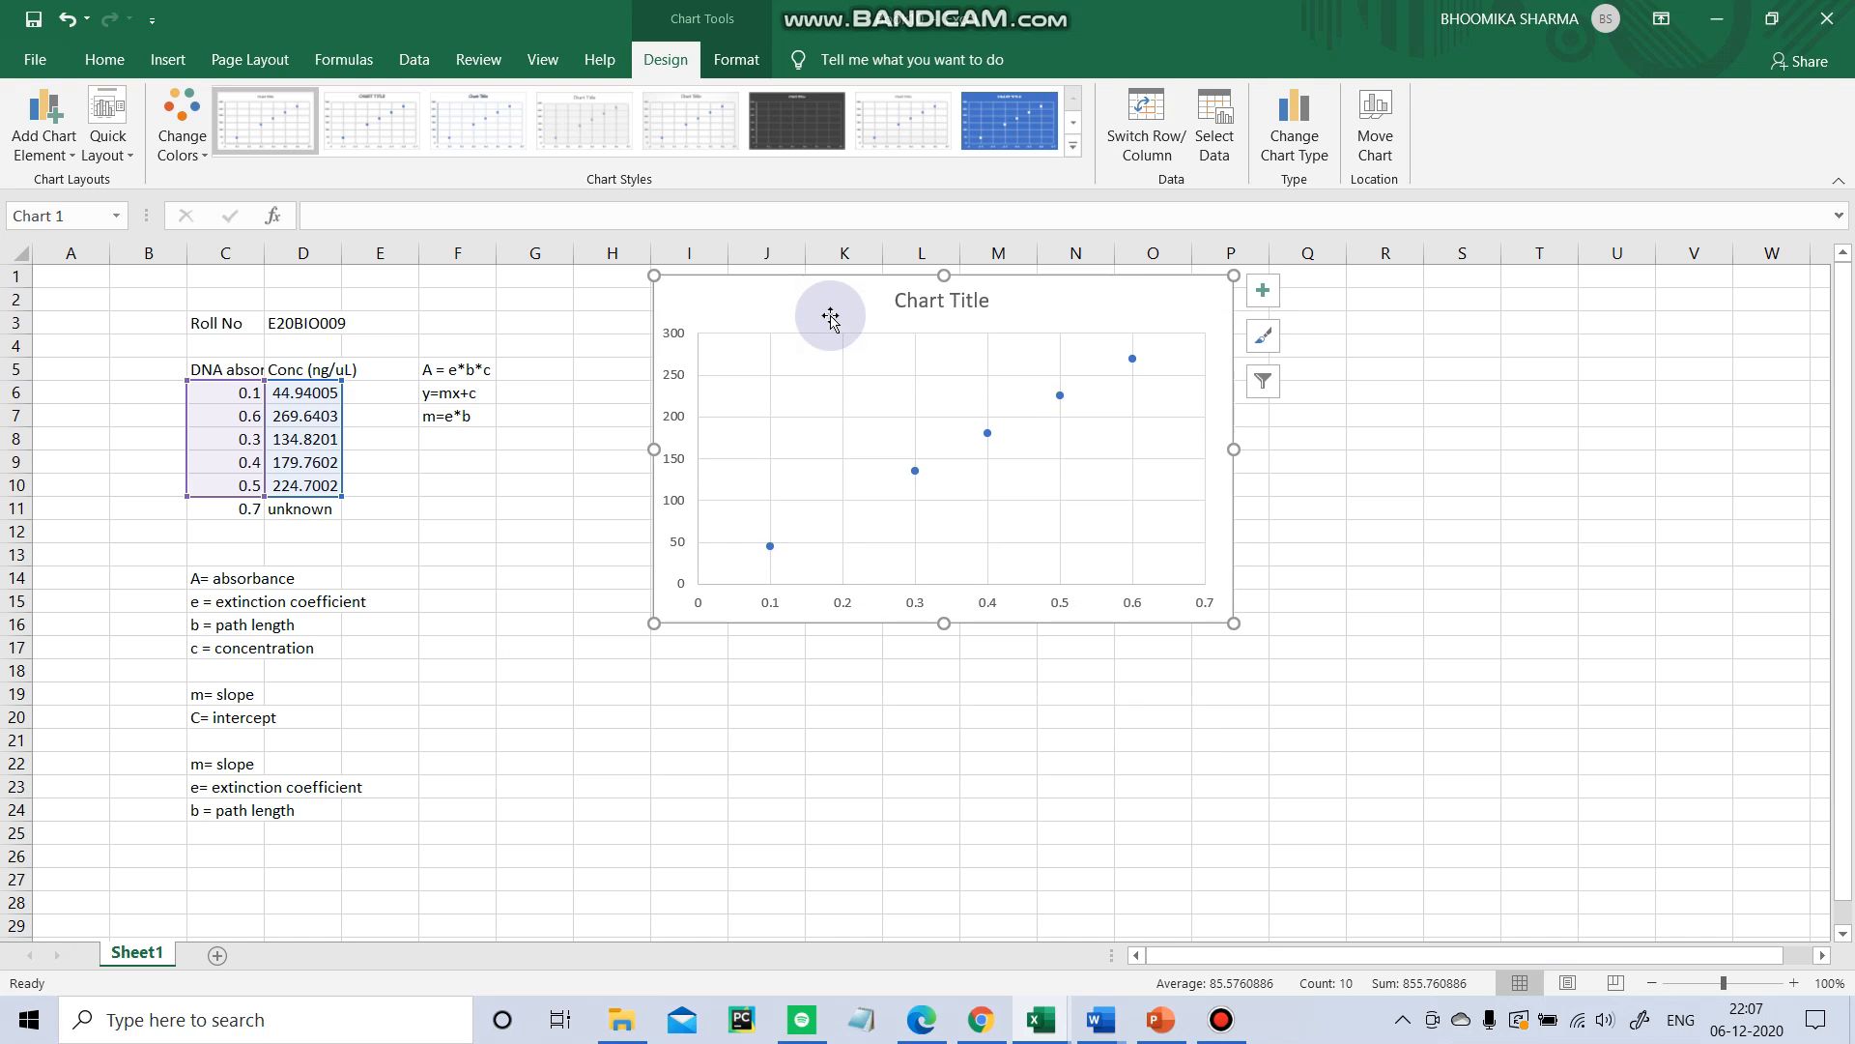
Add a trendline to the chart and open its additional trendline options.
{"action": "left_click", "coordinate": [1269, 288]}
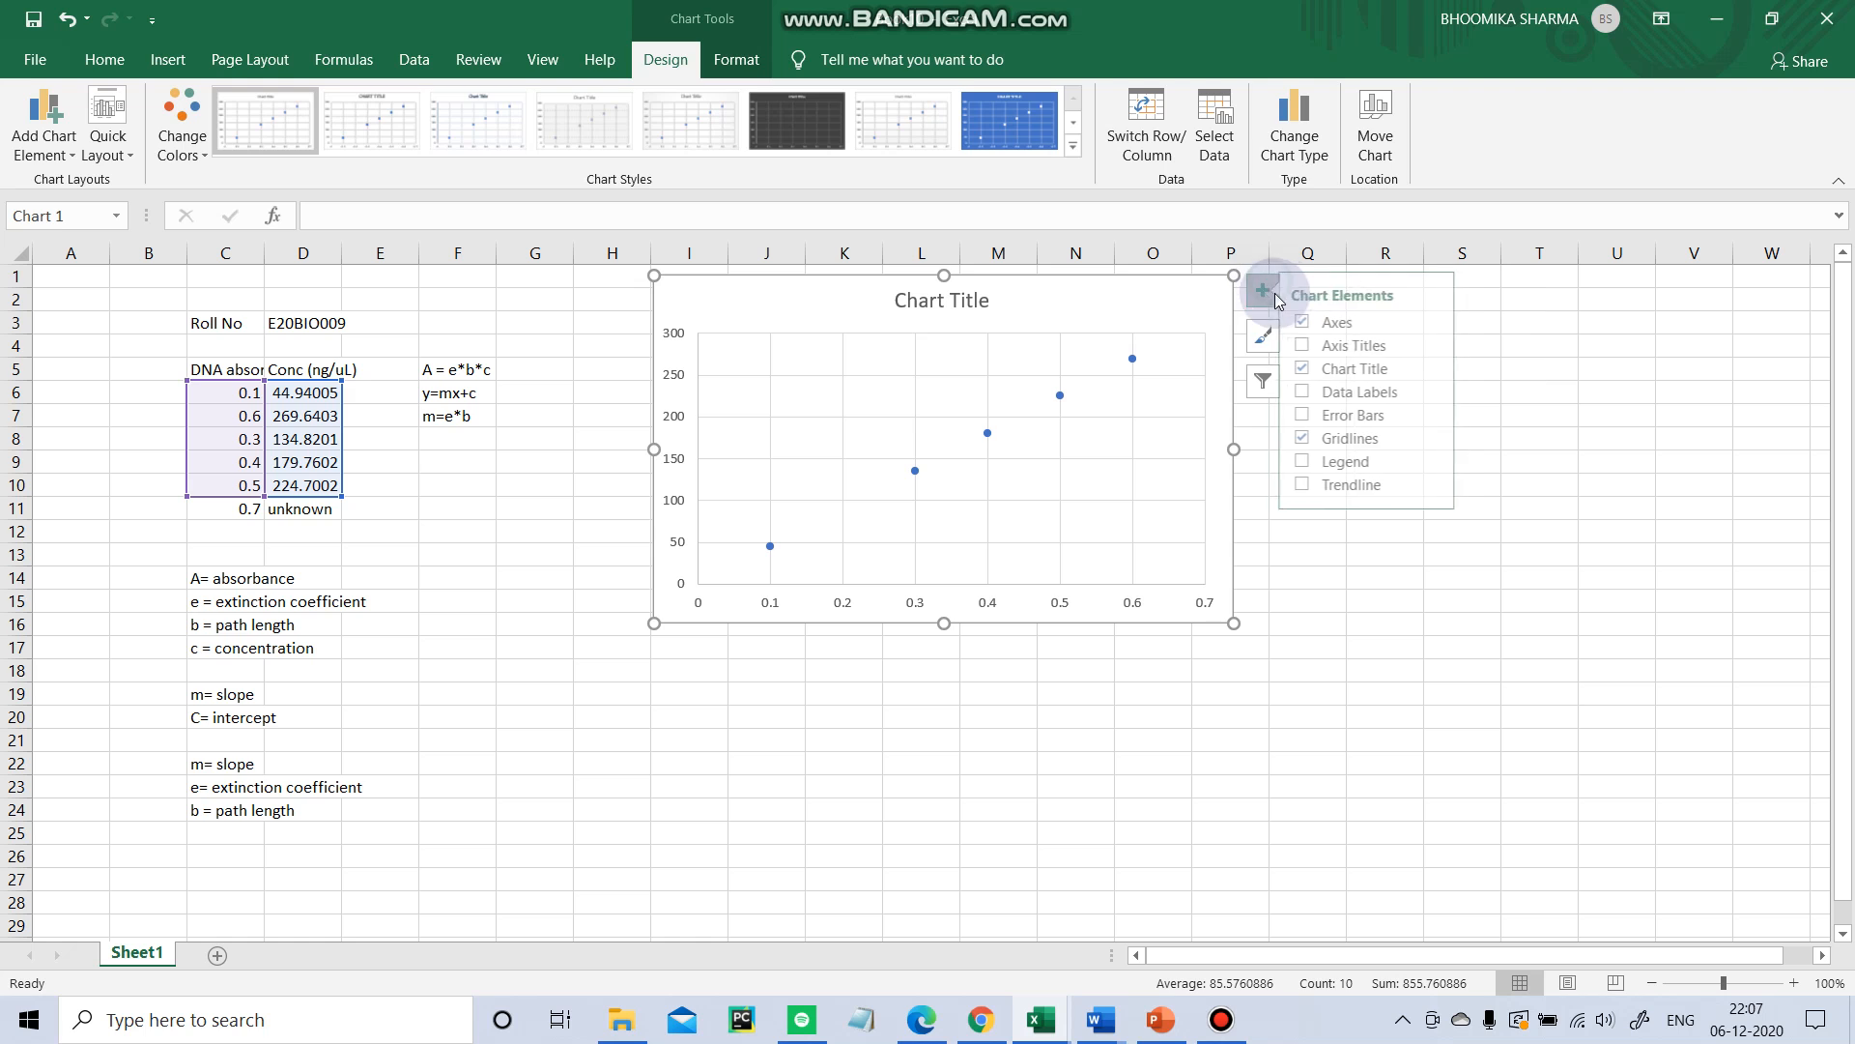
{"action": "left_click", "coordinate": [1368, 486]}
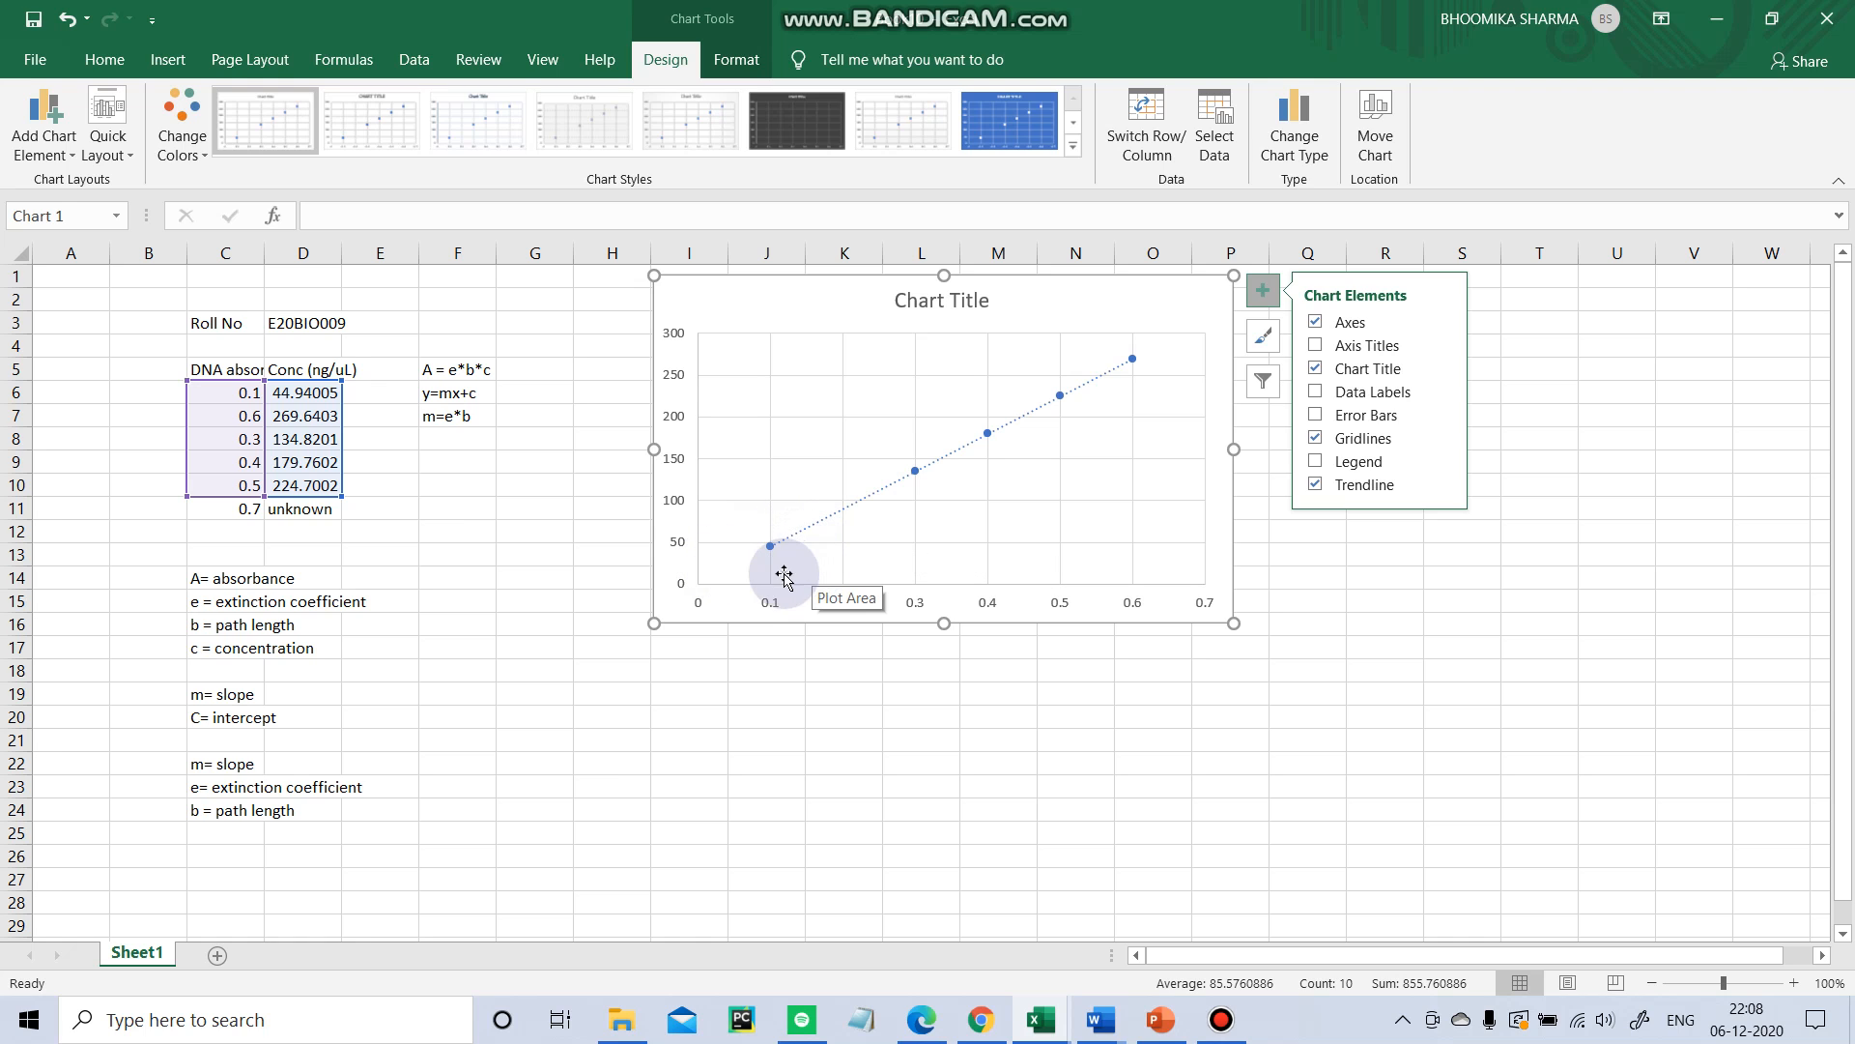
{"action": "left_click", "coordinate": [1445, 484]}
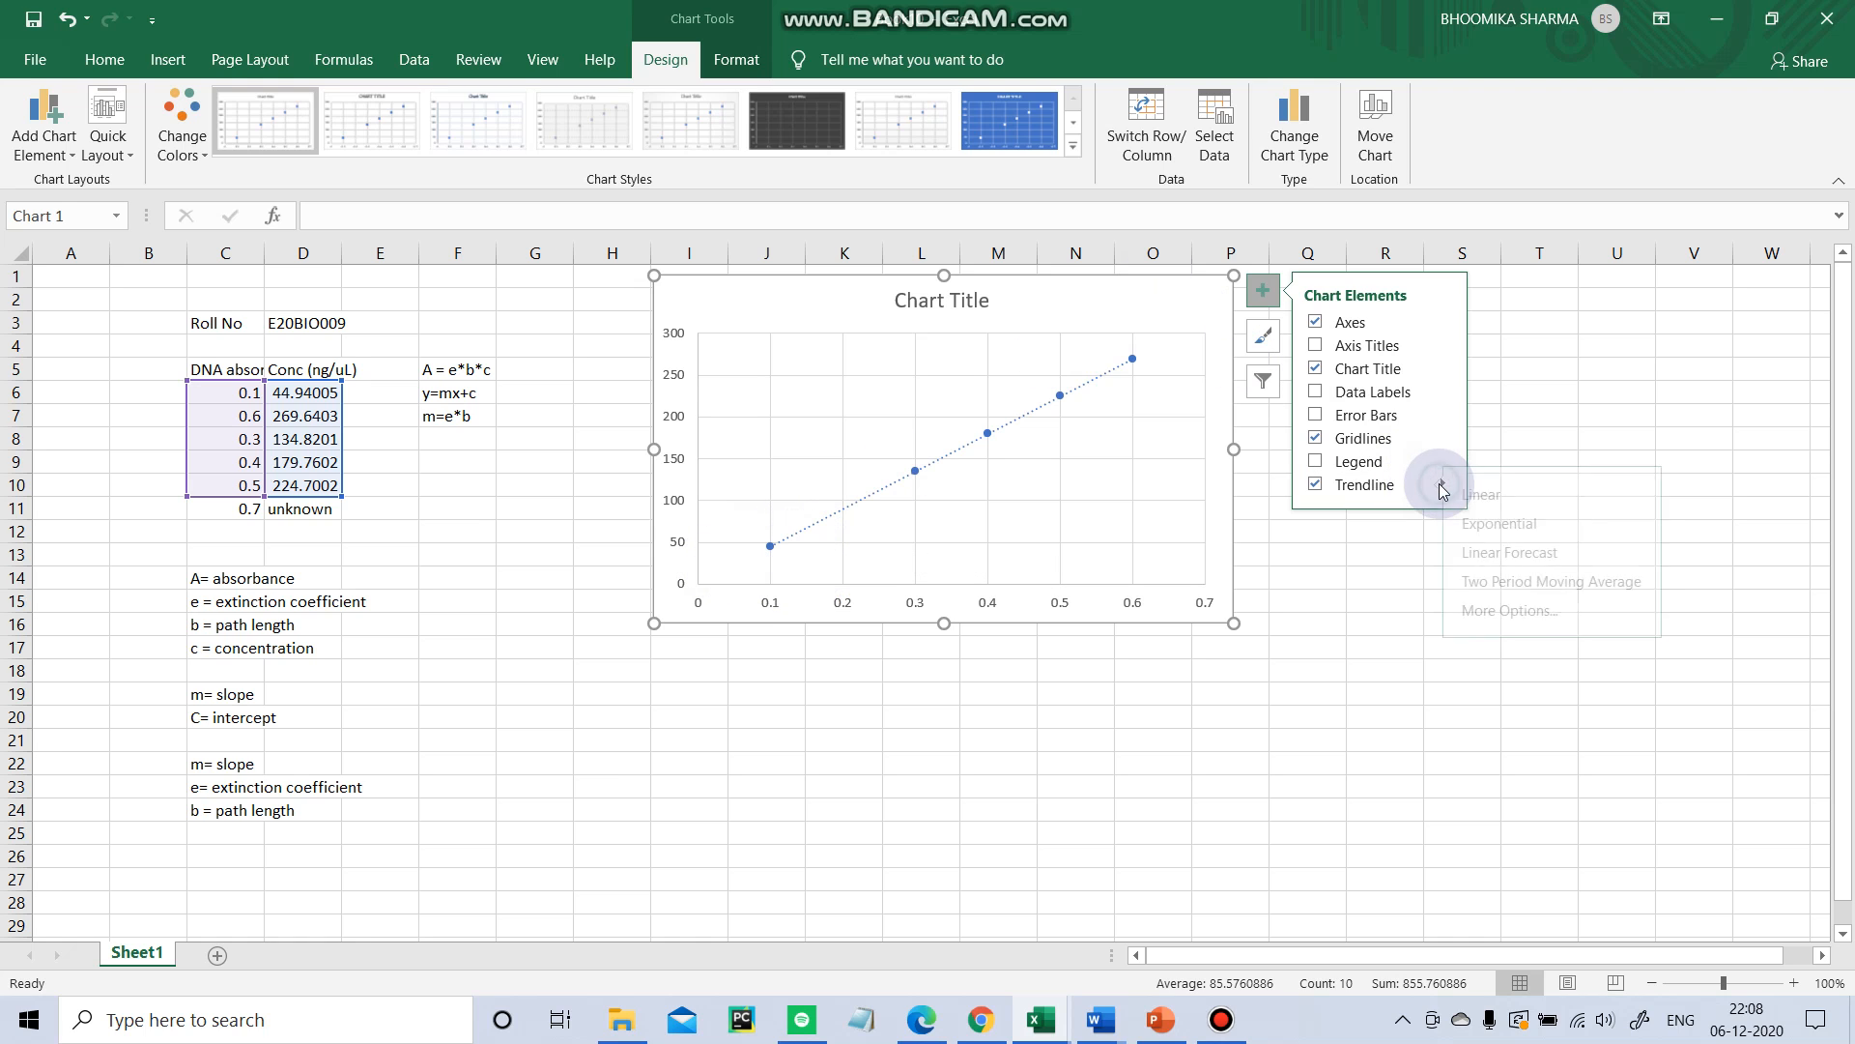
{"action": "left_click", "coordinate": [1517, 611]}
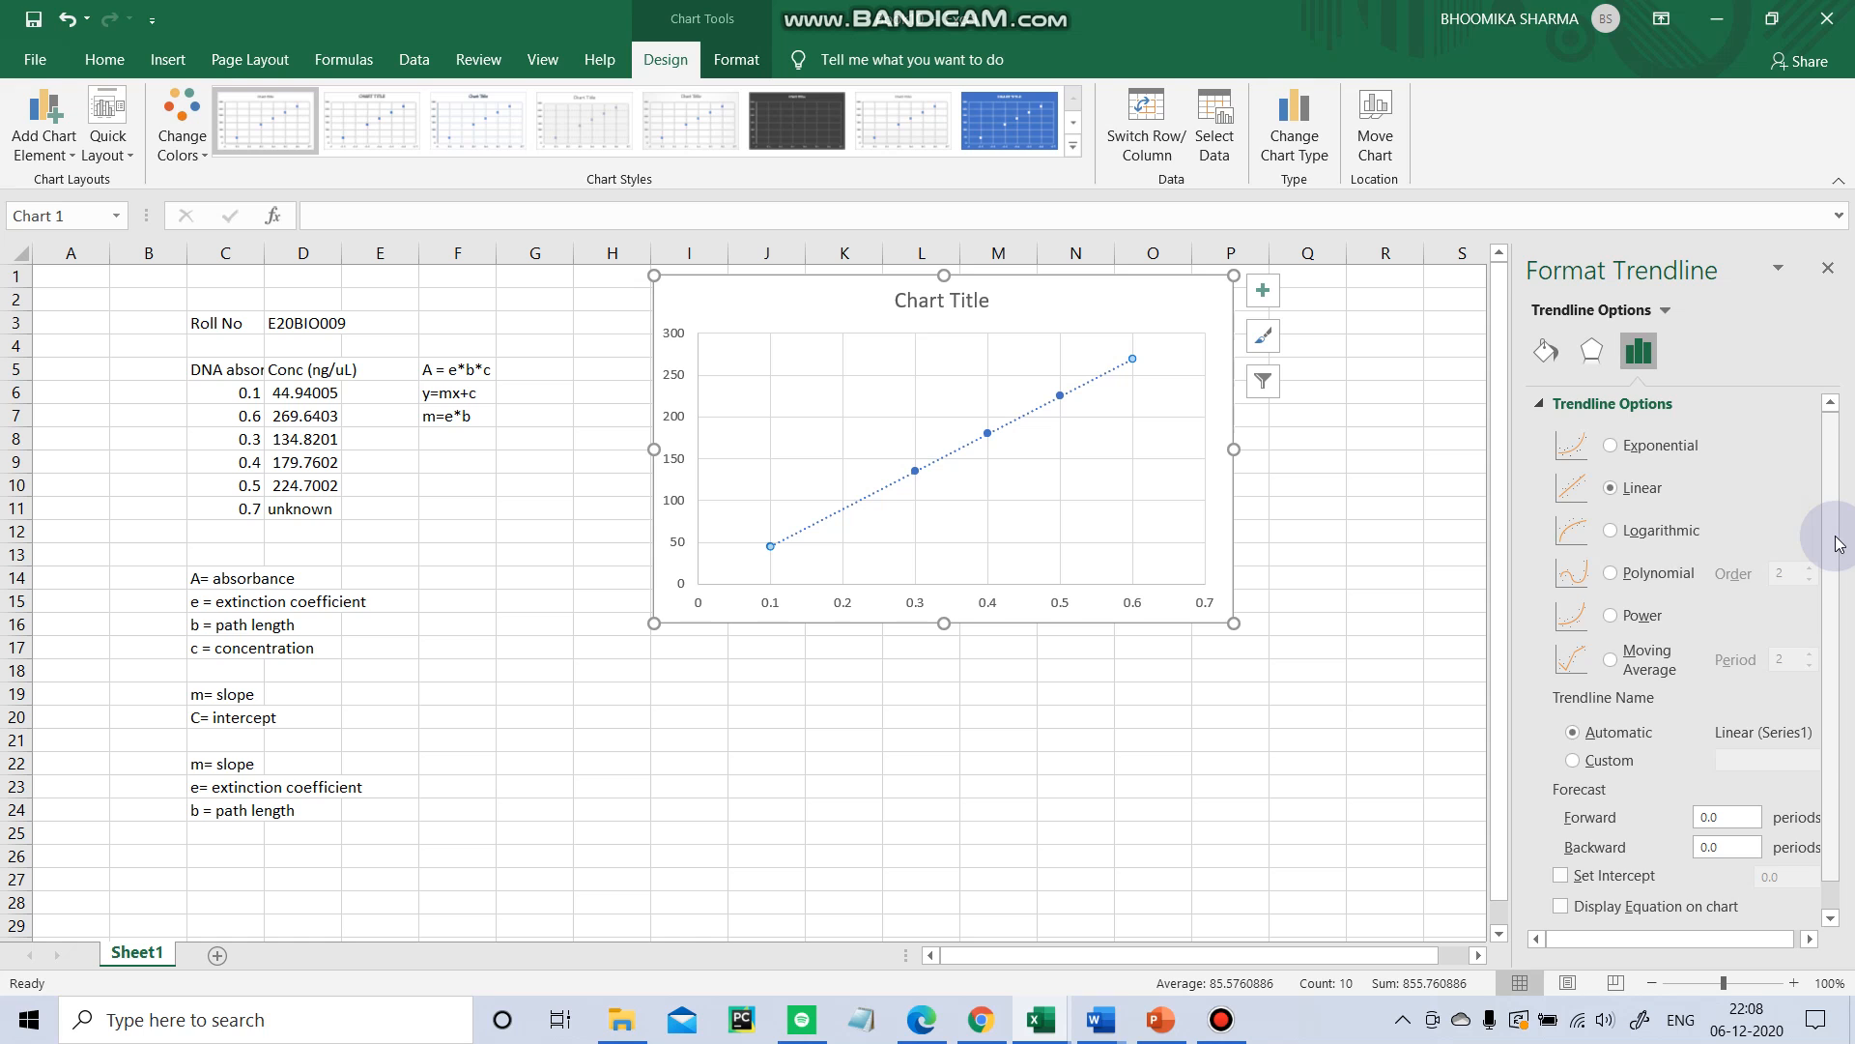
Set the linear trendline's intercept to 0, display the equation and R-squared value on the chart, and close the pane.
{"action": "left_click_drag", "start_coordinate": [1839, 531], "coordinate": [1853, 744]}
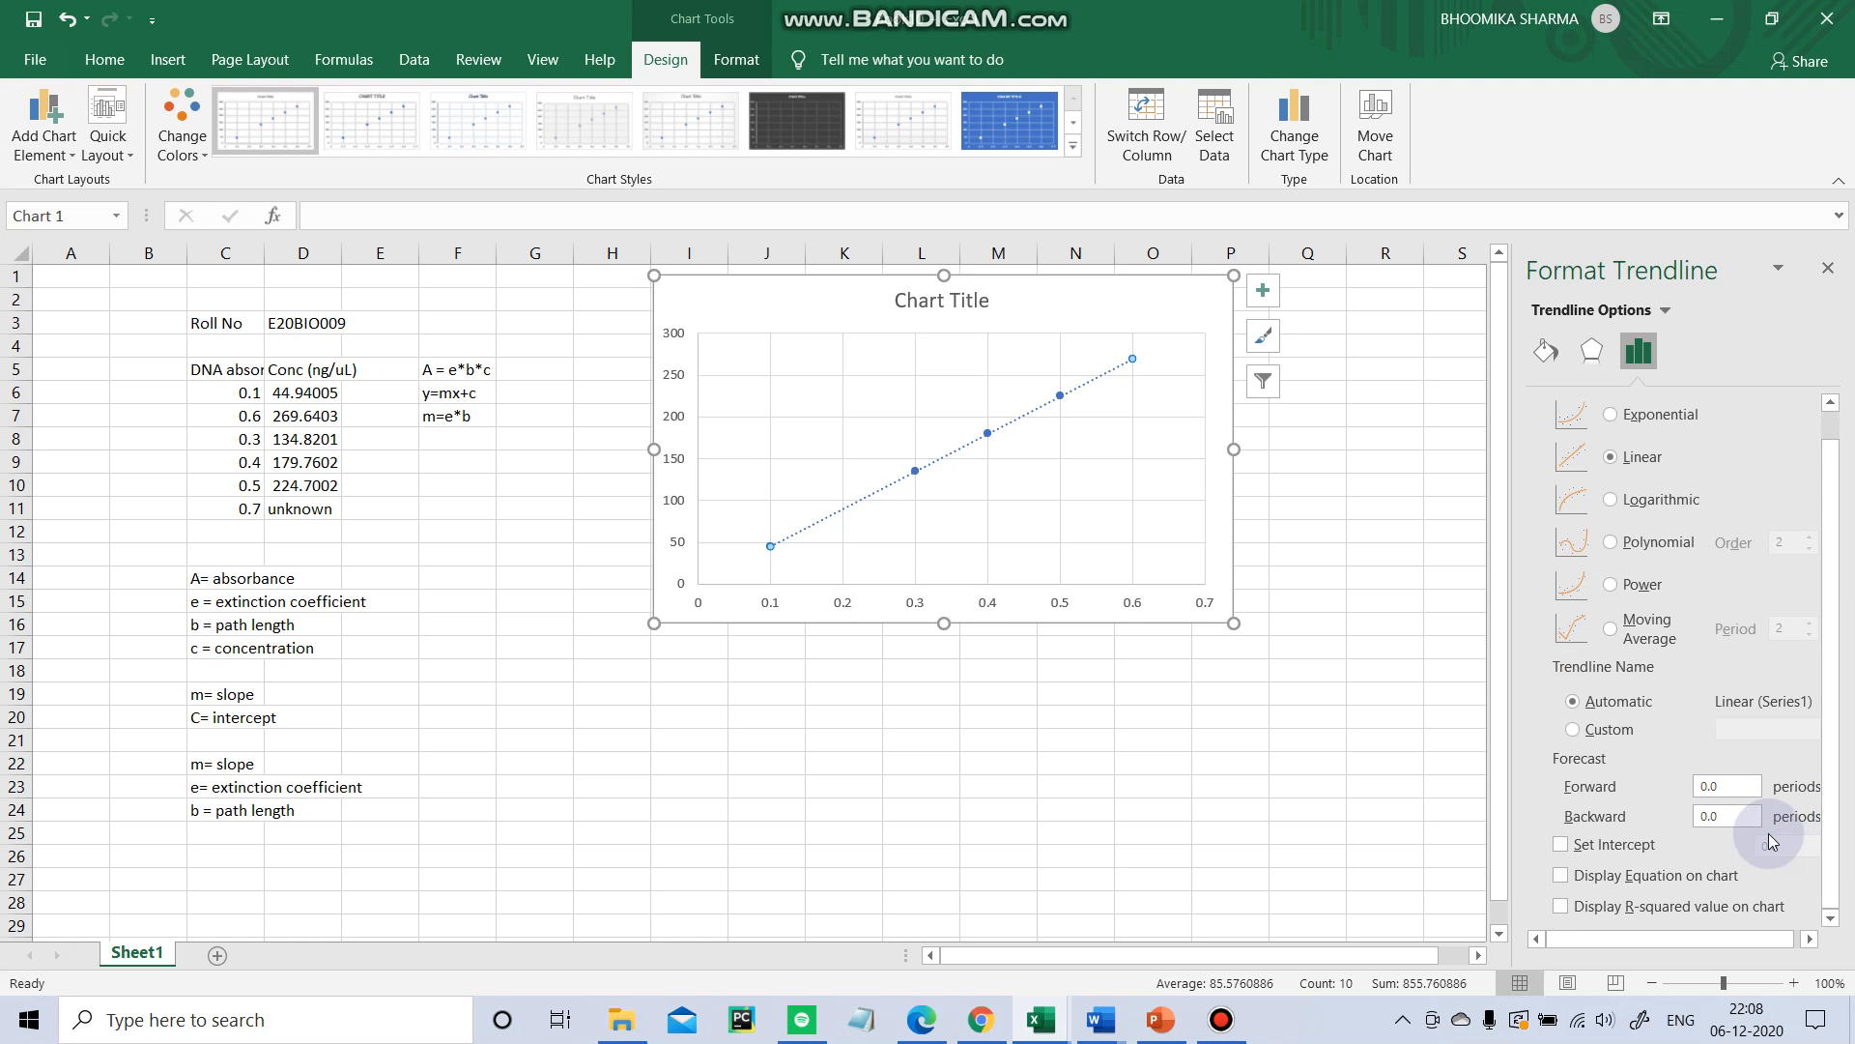
{"action": "left_click", "coordinate": [1574, 845]}
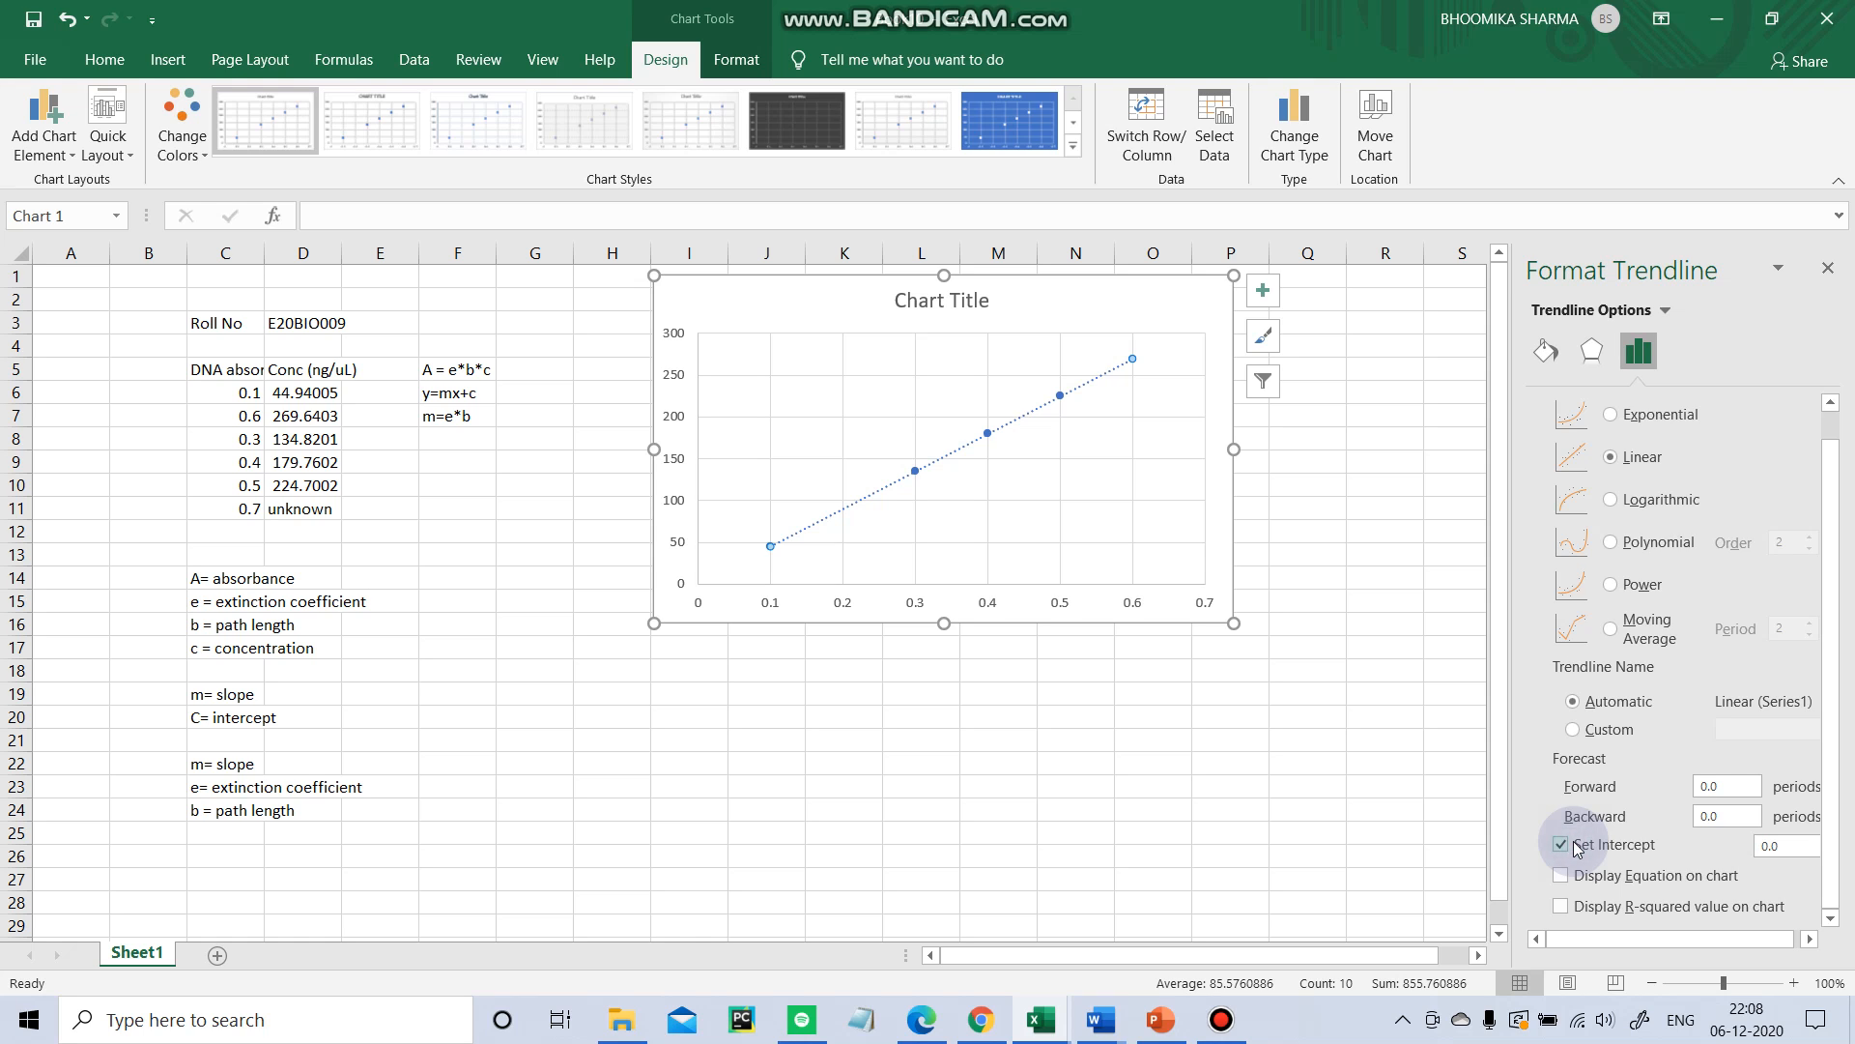
{"action": "left_click", "coordinate": [1818, 849]}
{"action": "key", "text": "BackSpace"}
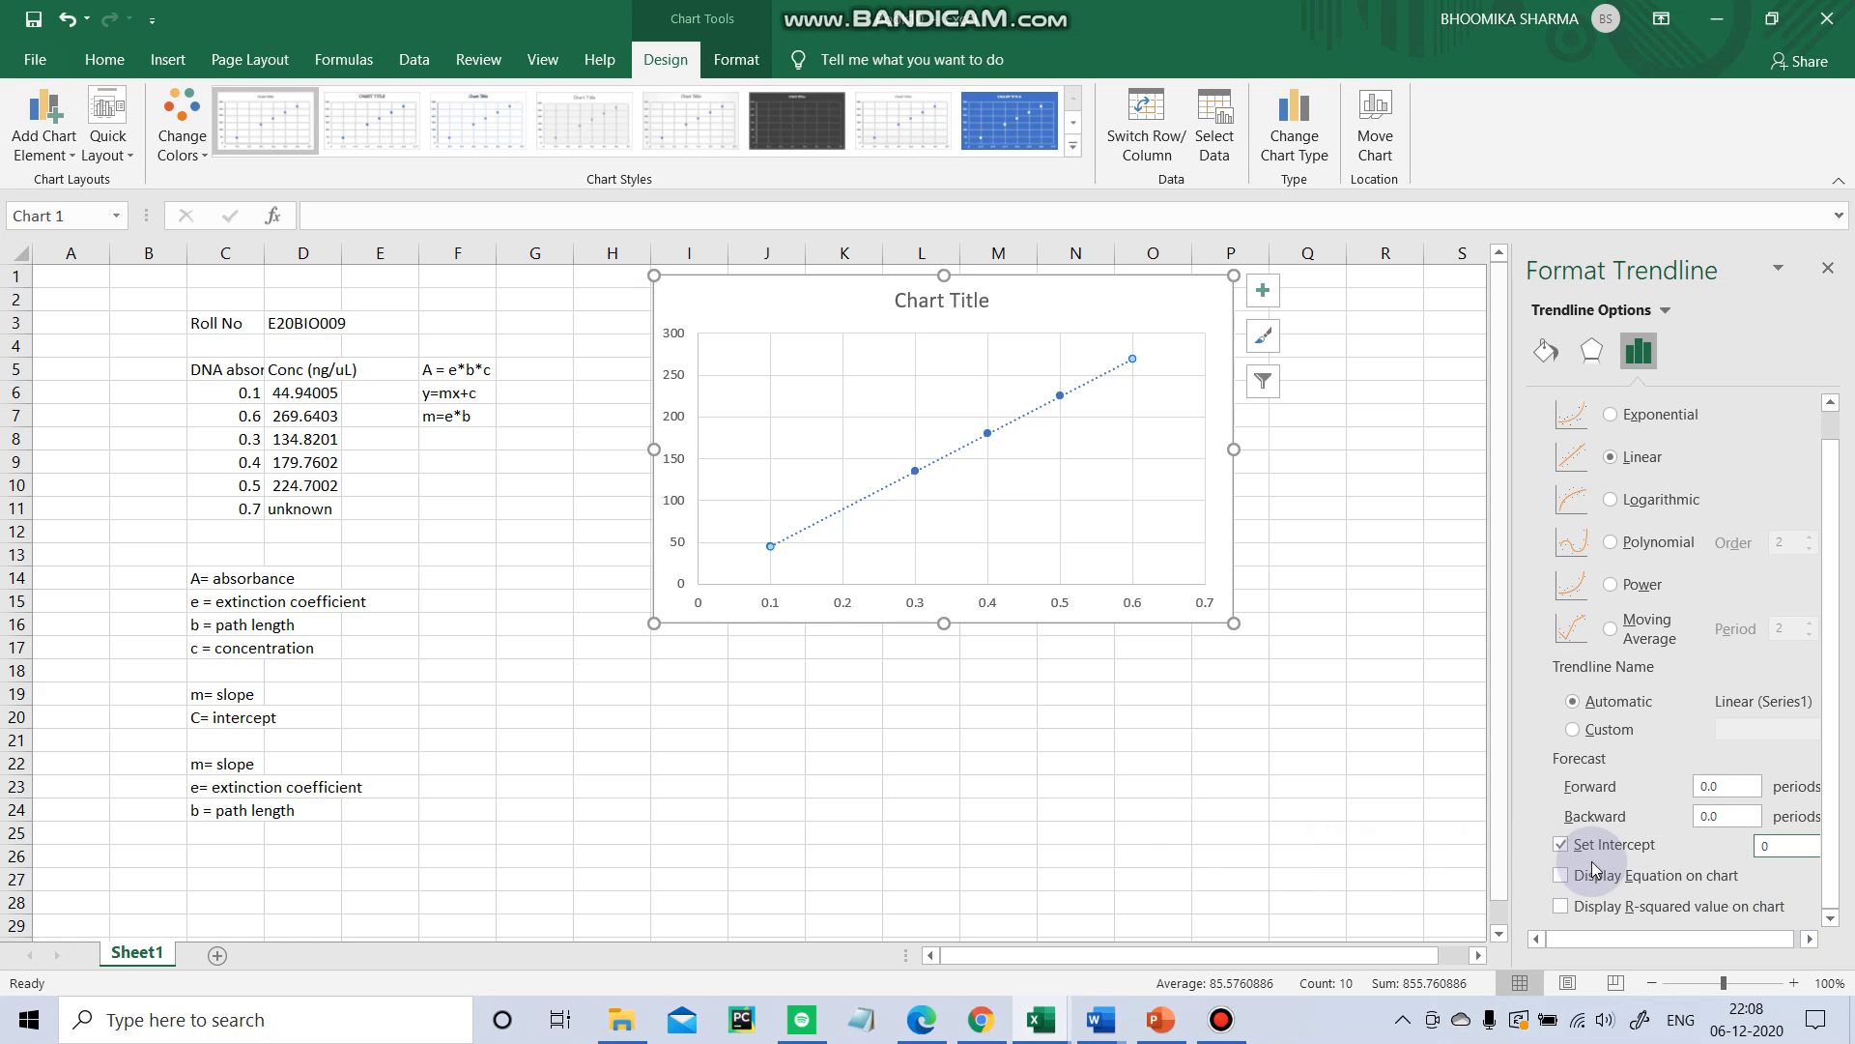
{"action": "left_click", "coordinate": [1560, 877]}
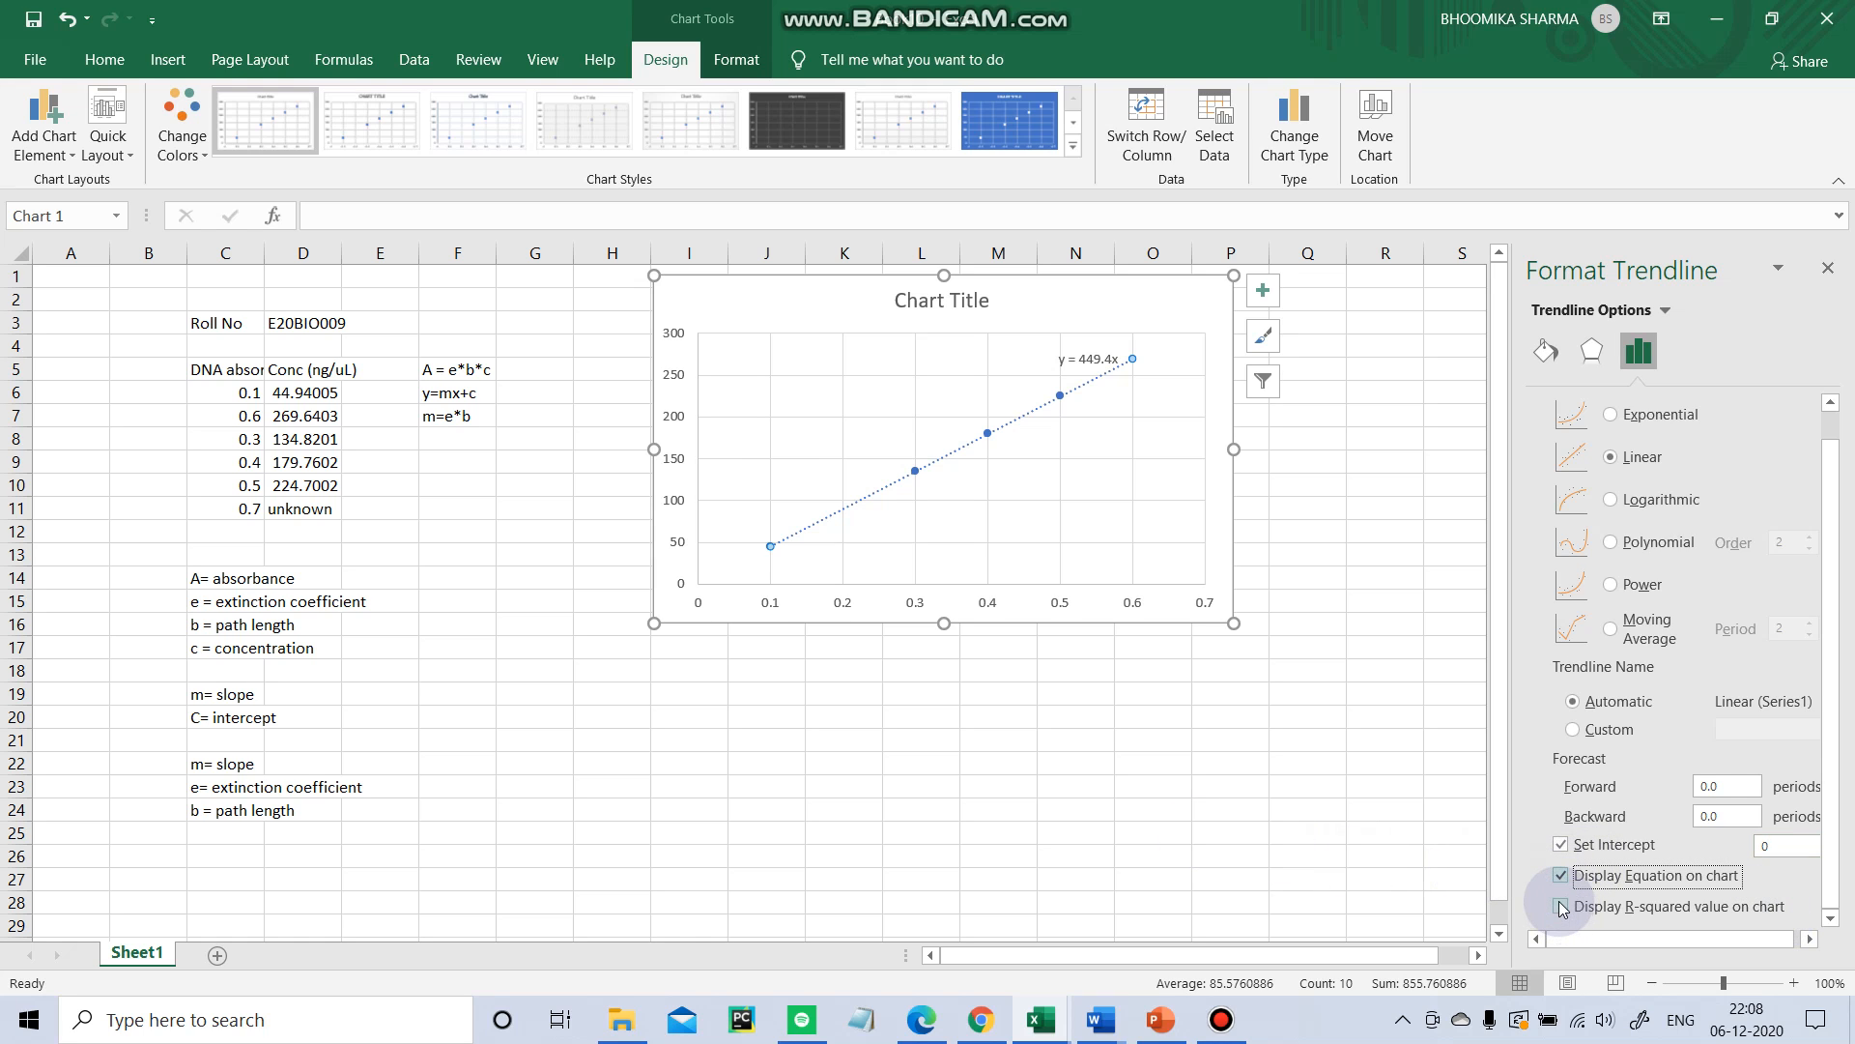
{"action": "left_click", "coordinate": [1562, 906]}
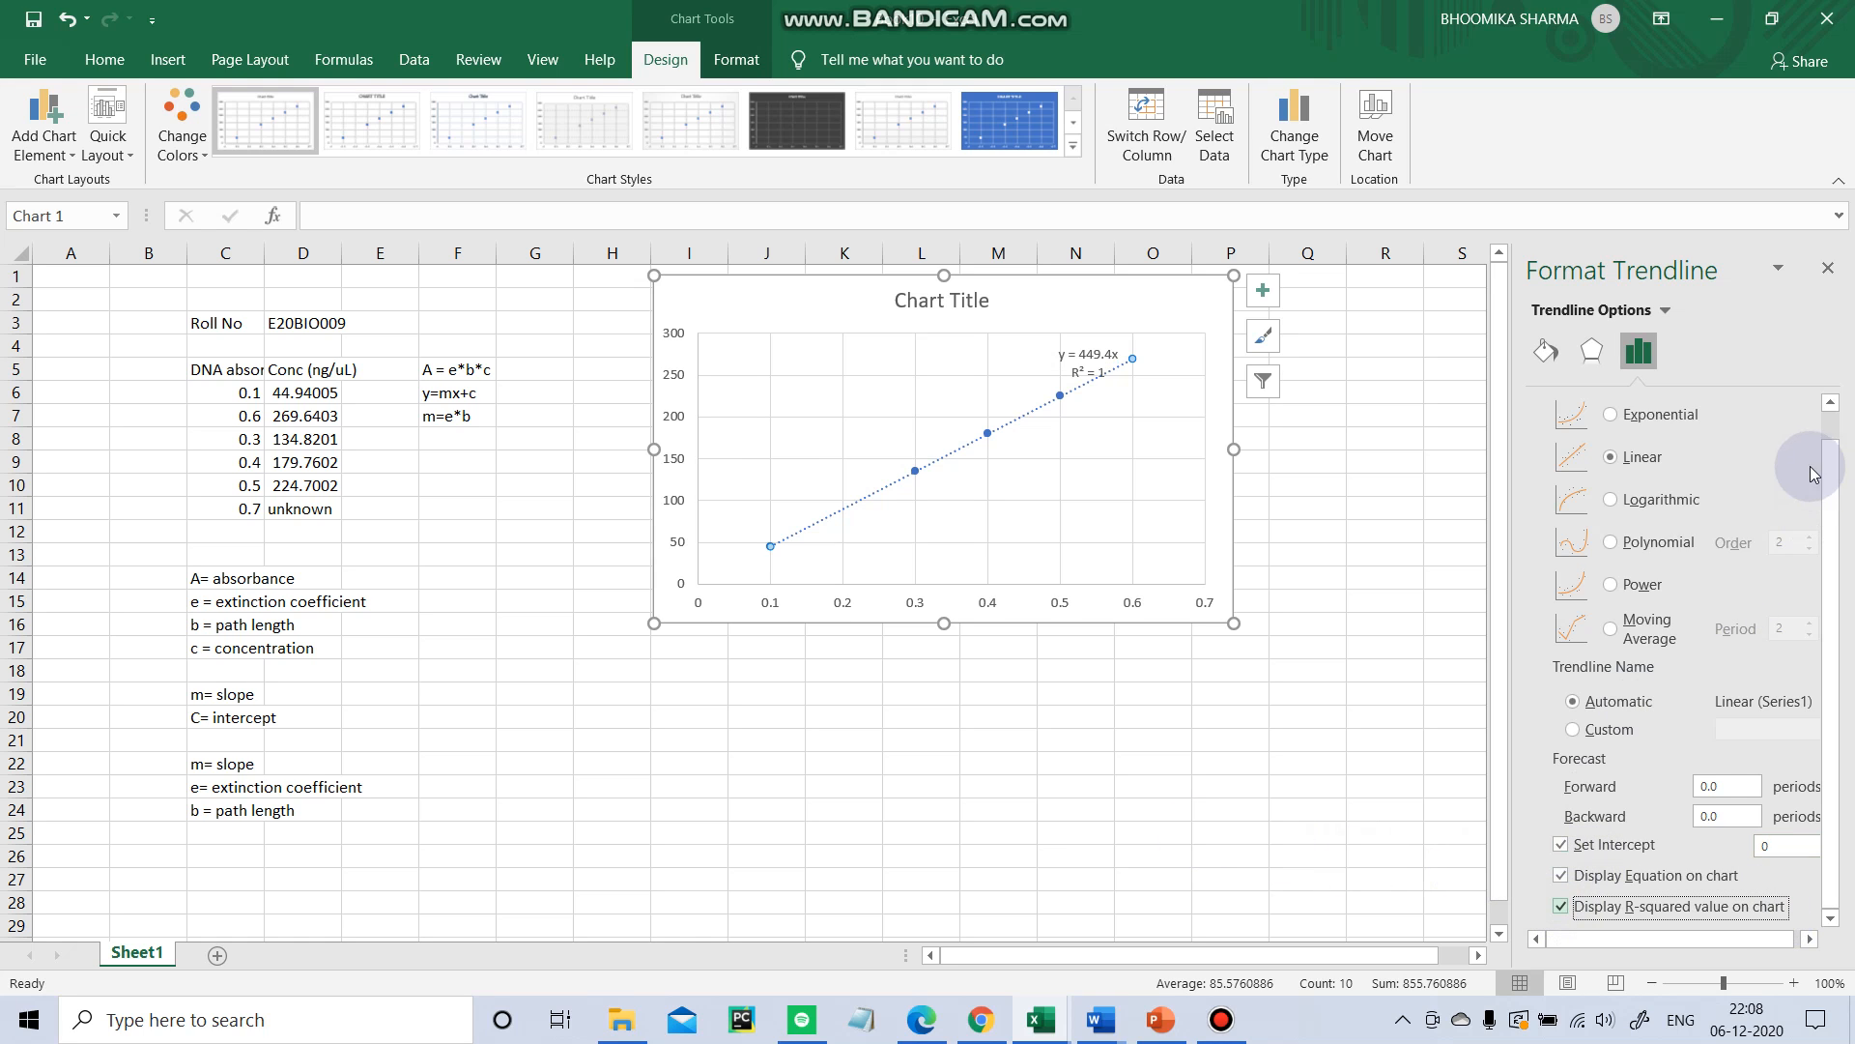
{"action": "left_click", "coordinate": [1828, 268]}
Move the trendline equation label to the chart's upper-left corner.
{"action": "left_click", "coordinate": [1401, 684]}
{"action": "left_click_drag", "start_coordinate": [1089, 364], "coordinate": [753, 302]}
{"action": "left_click", "coordinate": [767, 281]}
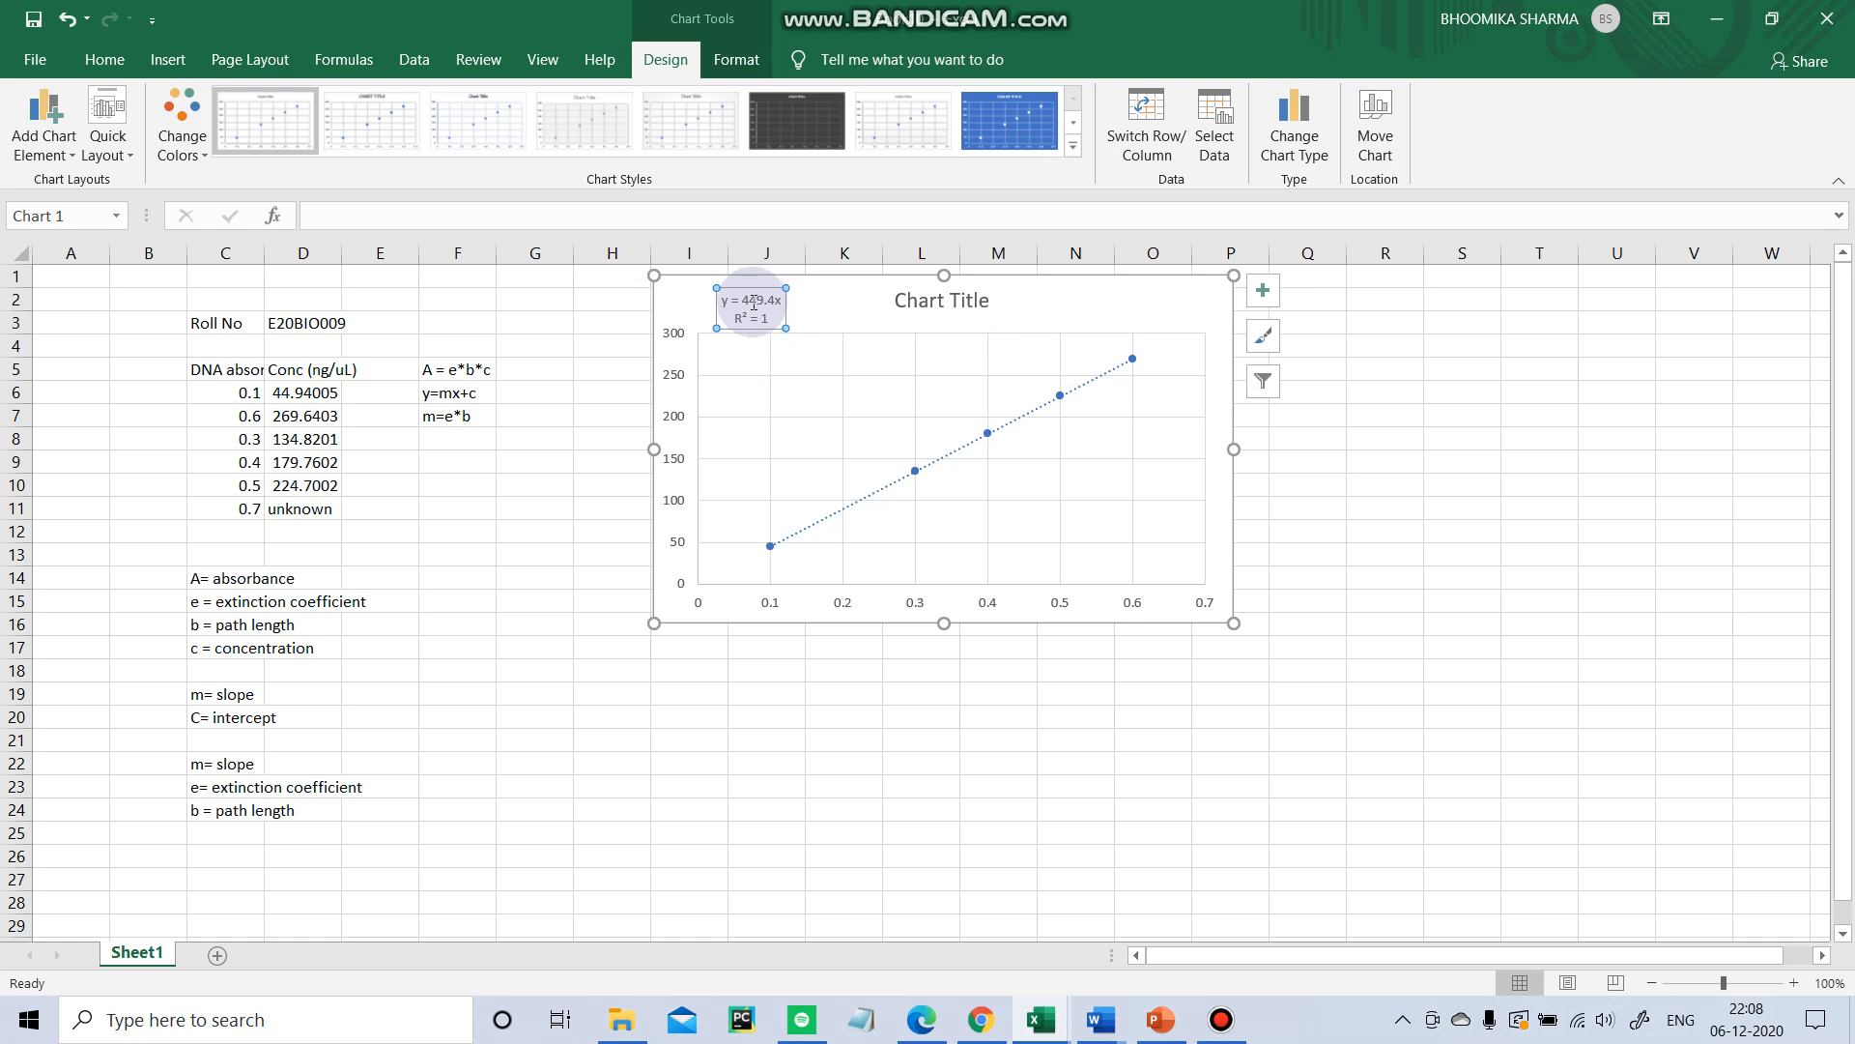
{"action": "left_click", "coordinate": [746, 785]}
{"action": "left_click", "coordinate": [778, 322]}
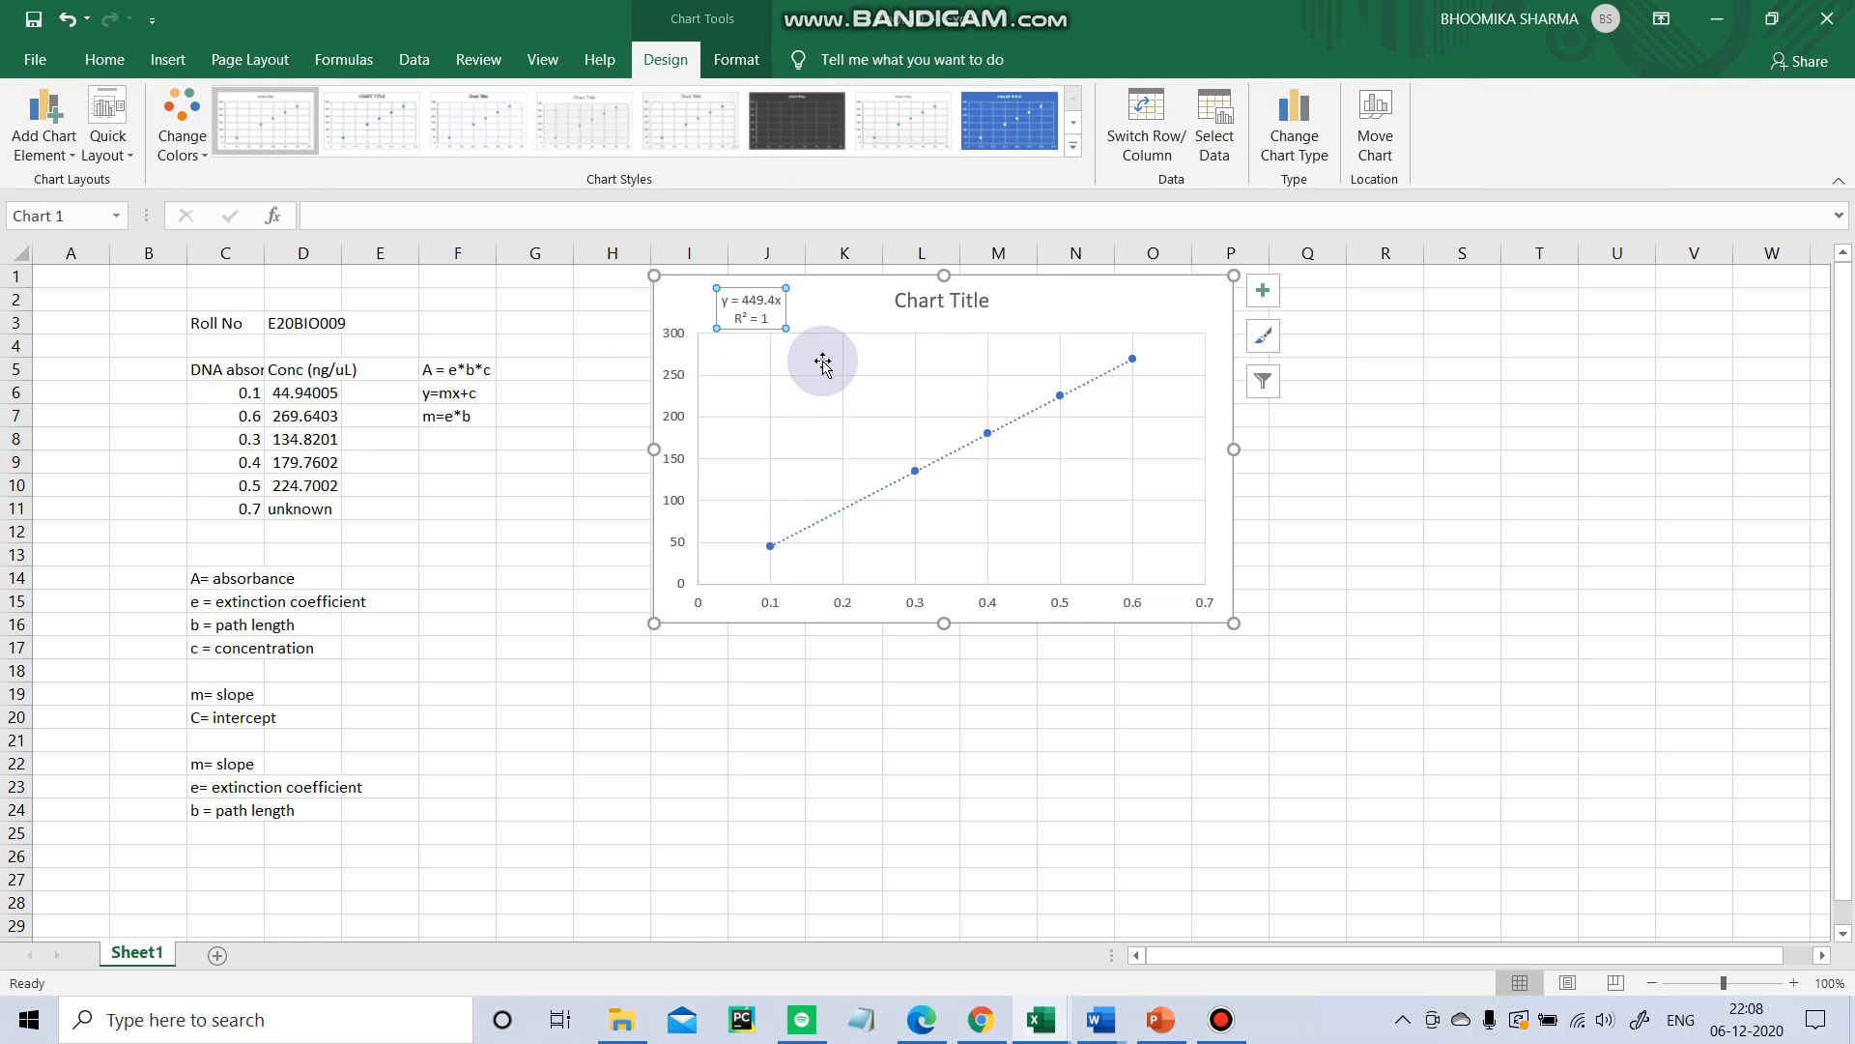
{"action": "left_click", "coordinate": [1479, 371]}
{"action": "left_click", "coordinate": [1155, 396]}
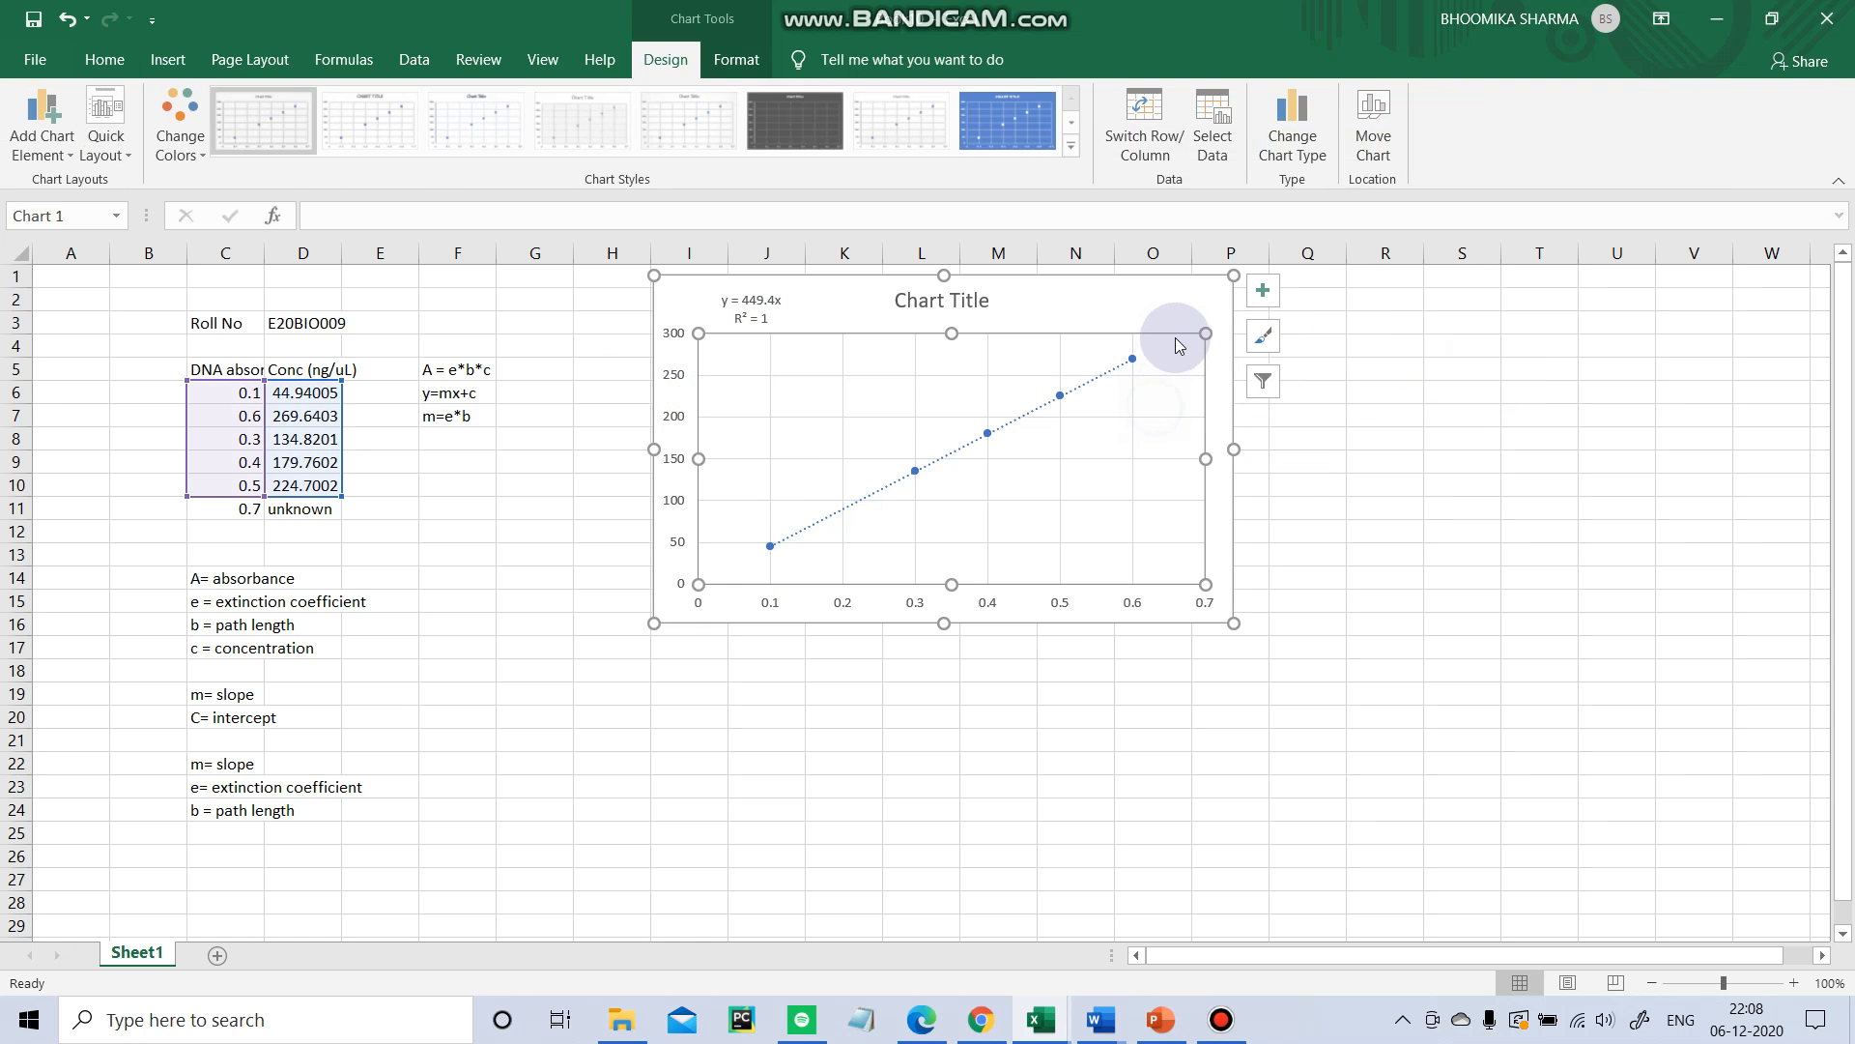
Add axis titles to the chart.
{"action": "left_click", "coordinate": [1263, 290]}
{"action": "left_click", "coordinate": [1316, 345]}
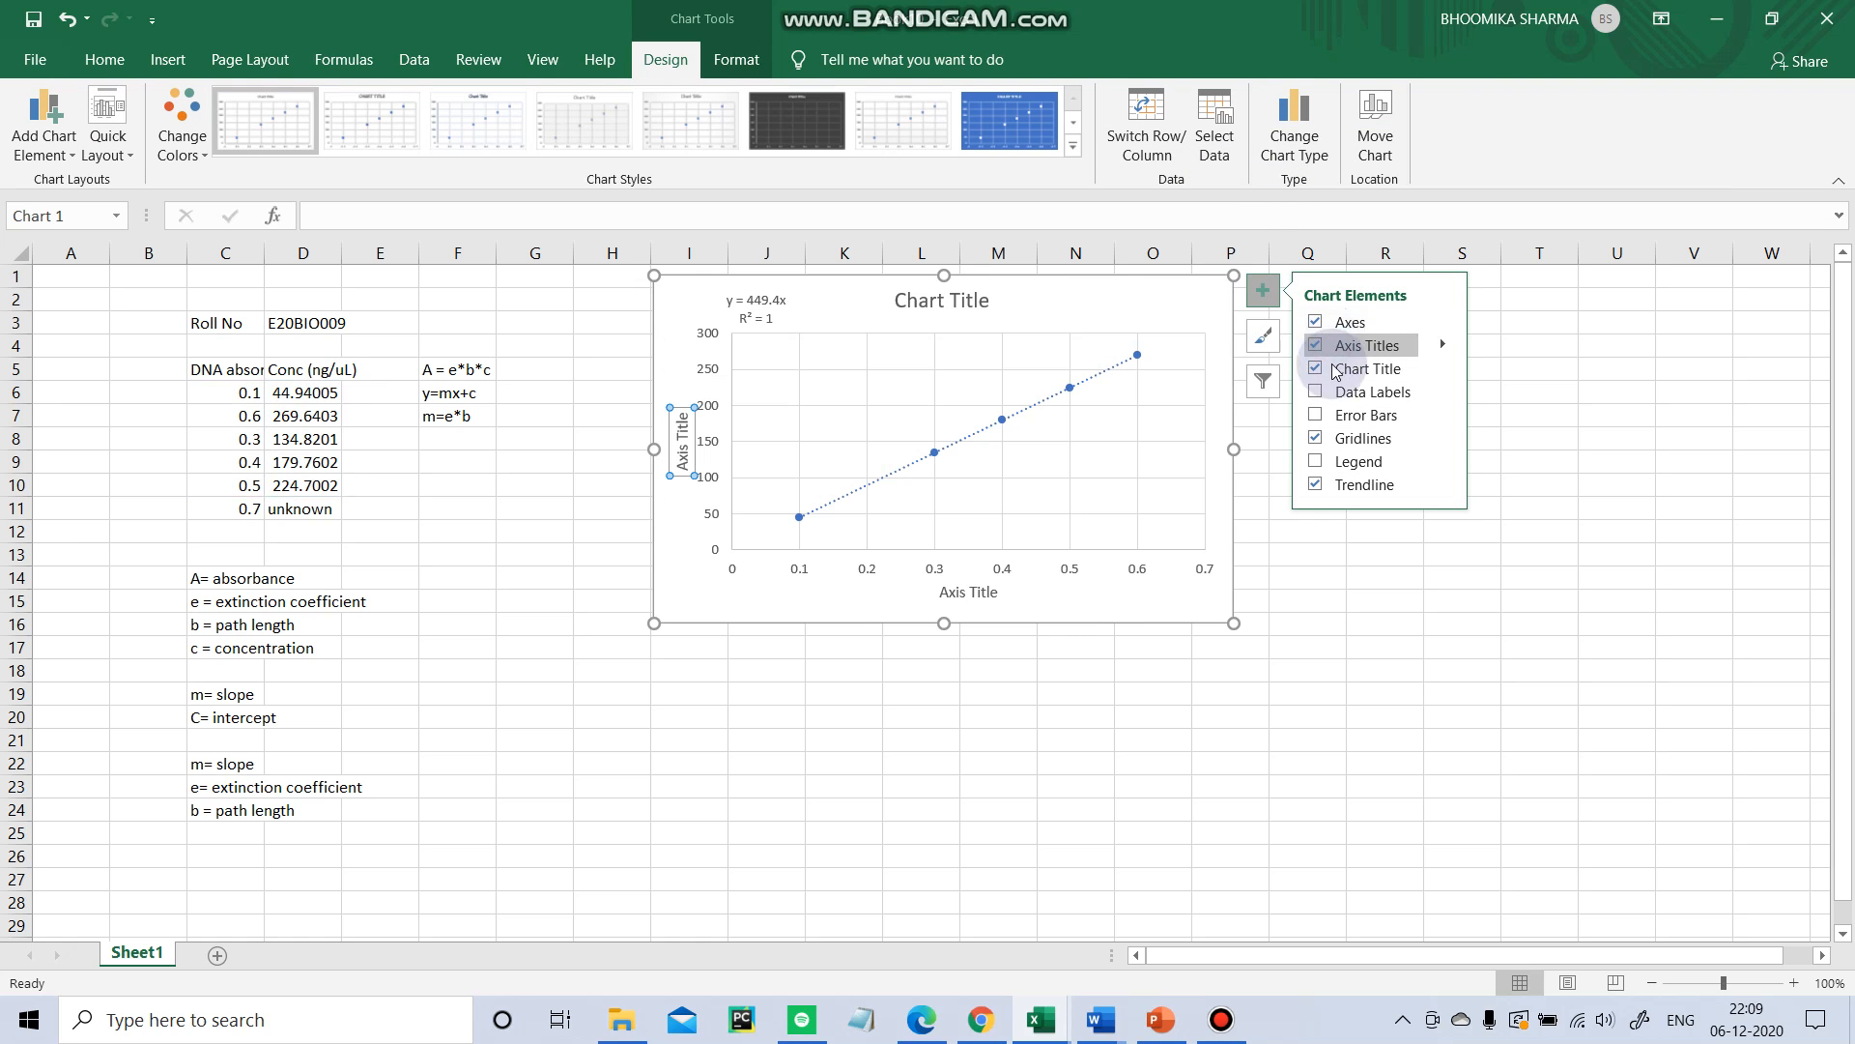
{"action": "left_click", "coordinate": [913, 742]}
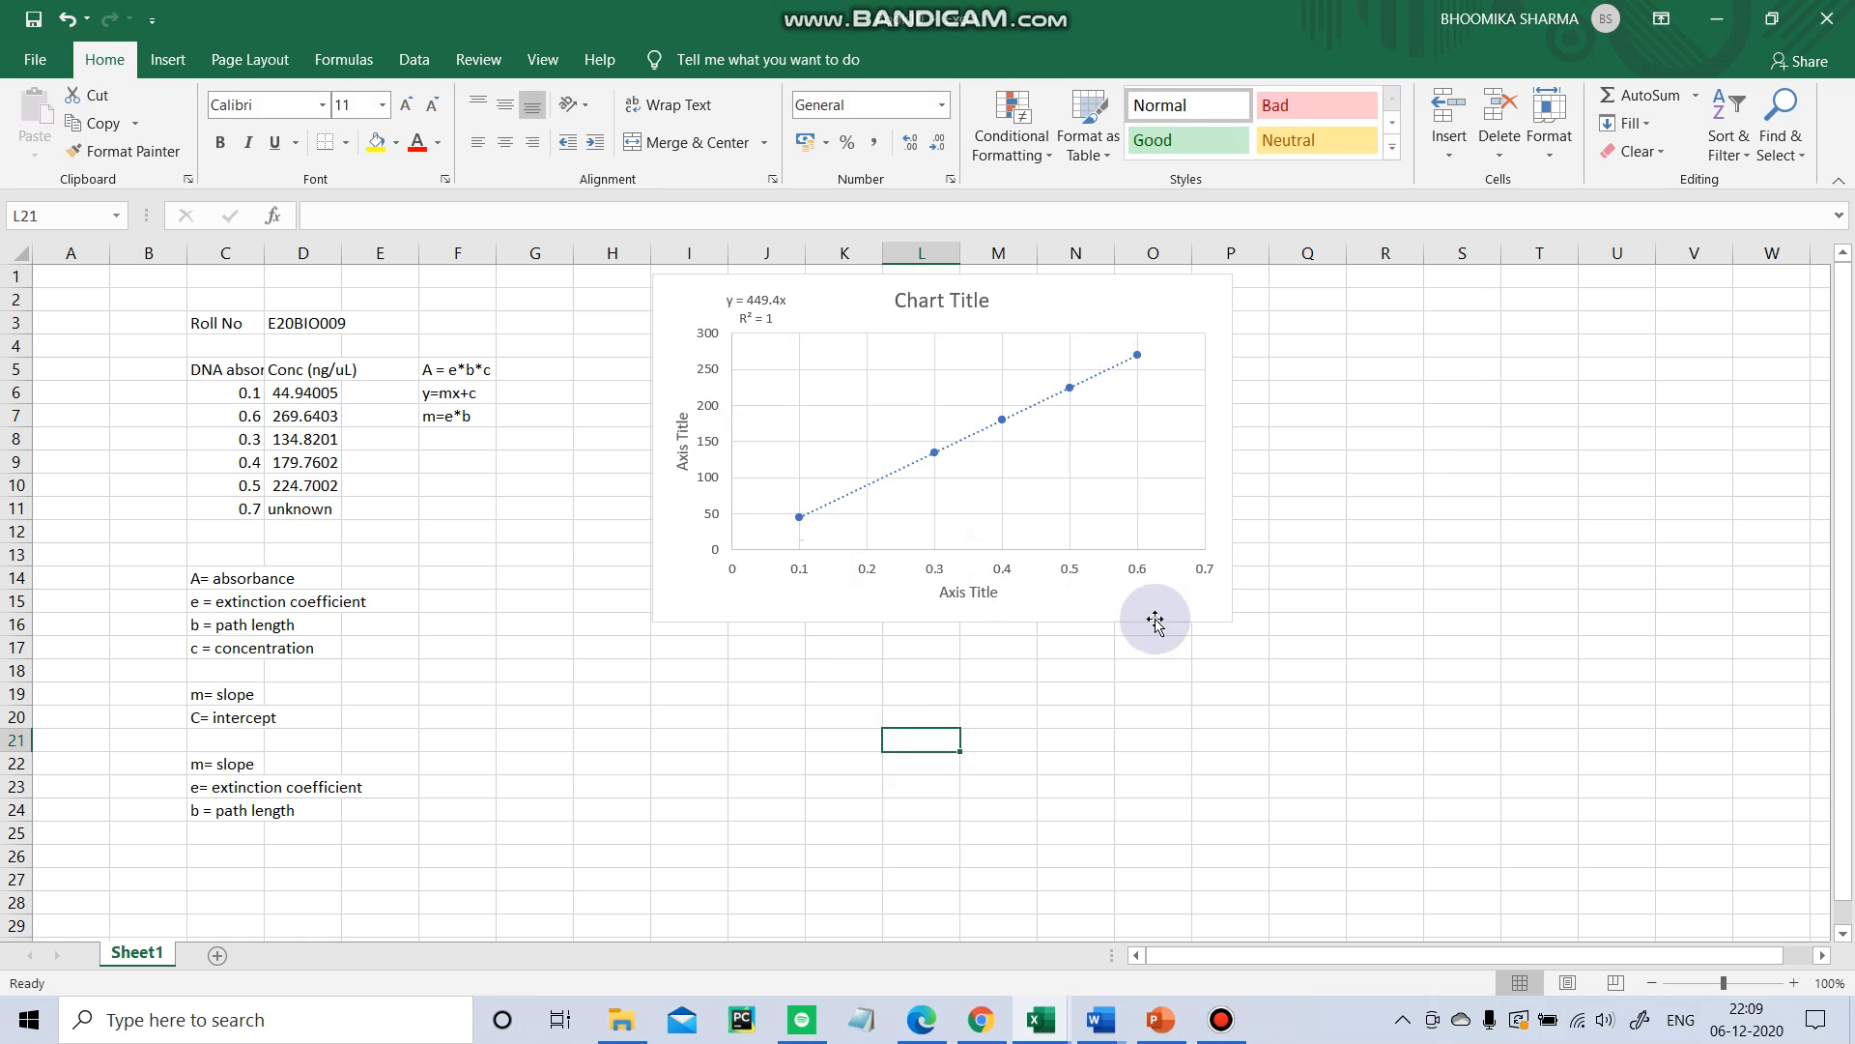
Delete the vertical axis title from the chart.
{"action": "left_click", "coordinate": [681, 409]}
{"action": "left_click_drag", "start_coordinate": [681, 410], "coordinate": [687, 462]}
{"action": "key", "text": "BackSpace"}
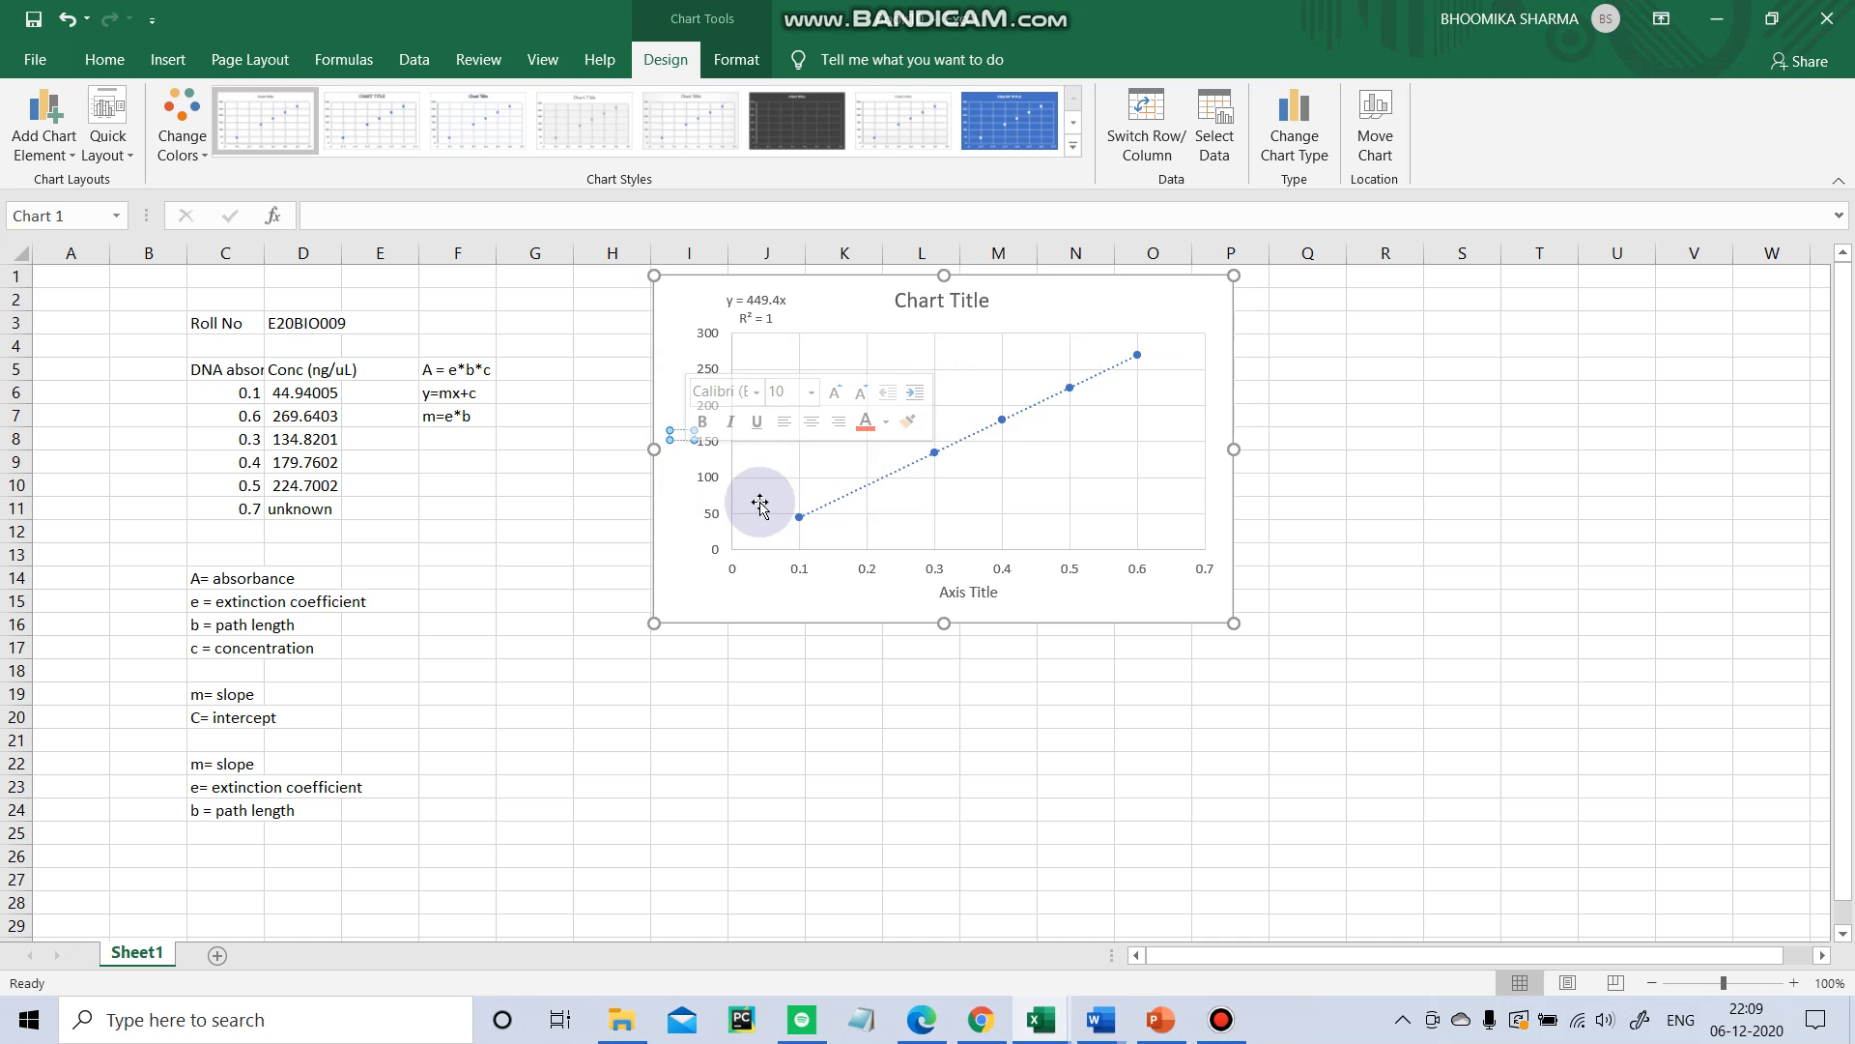
{"action": "left_click", "coordinate": [657, 447]}
{"action": "key", "text": "Delete"}
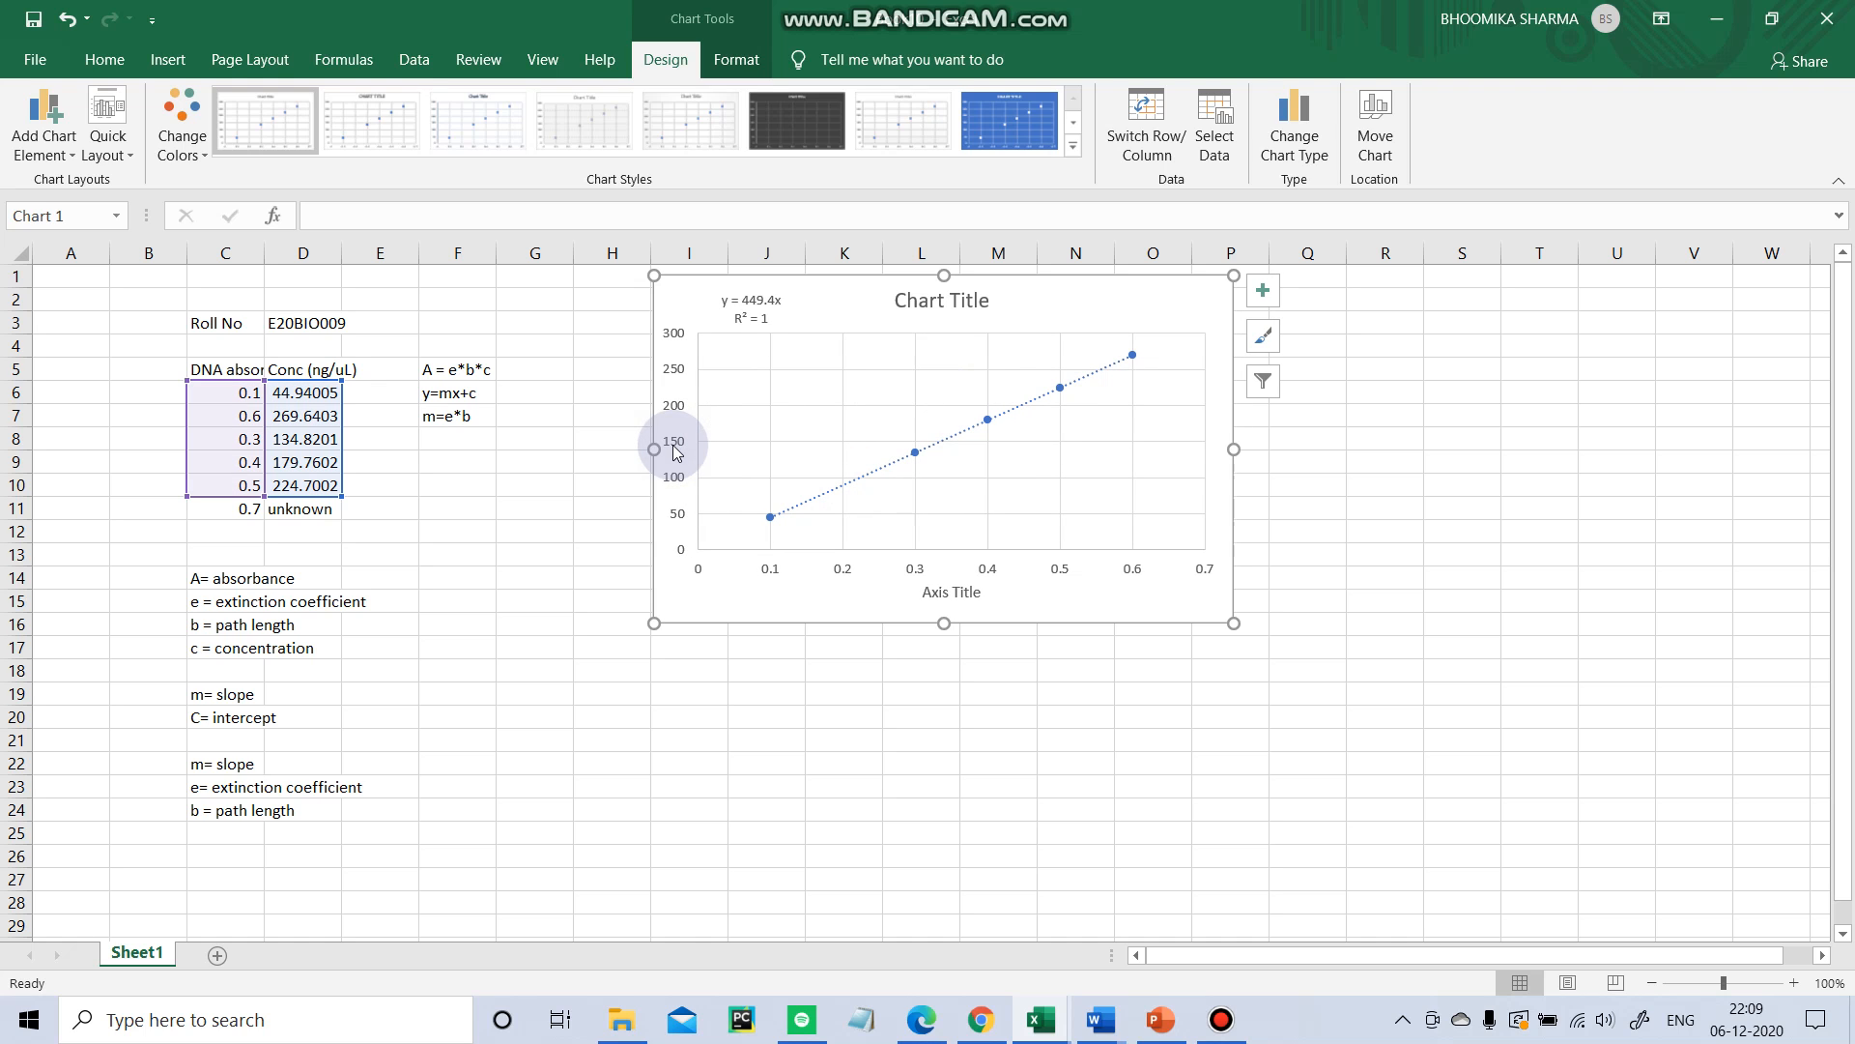
Turn the chart's axis titles back on to restore the vertical axis title.
{"action": "left_click", "coordinate": [1263, 290]}
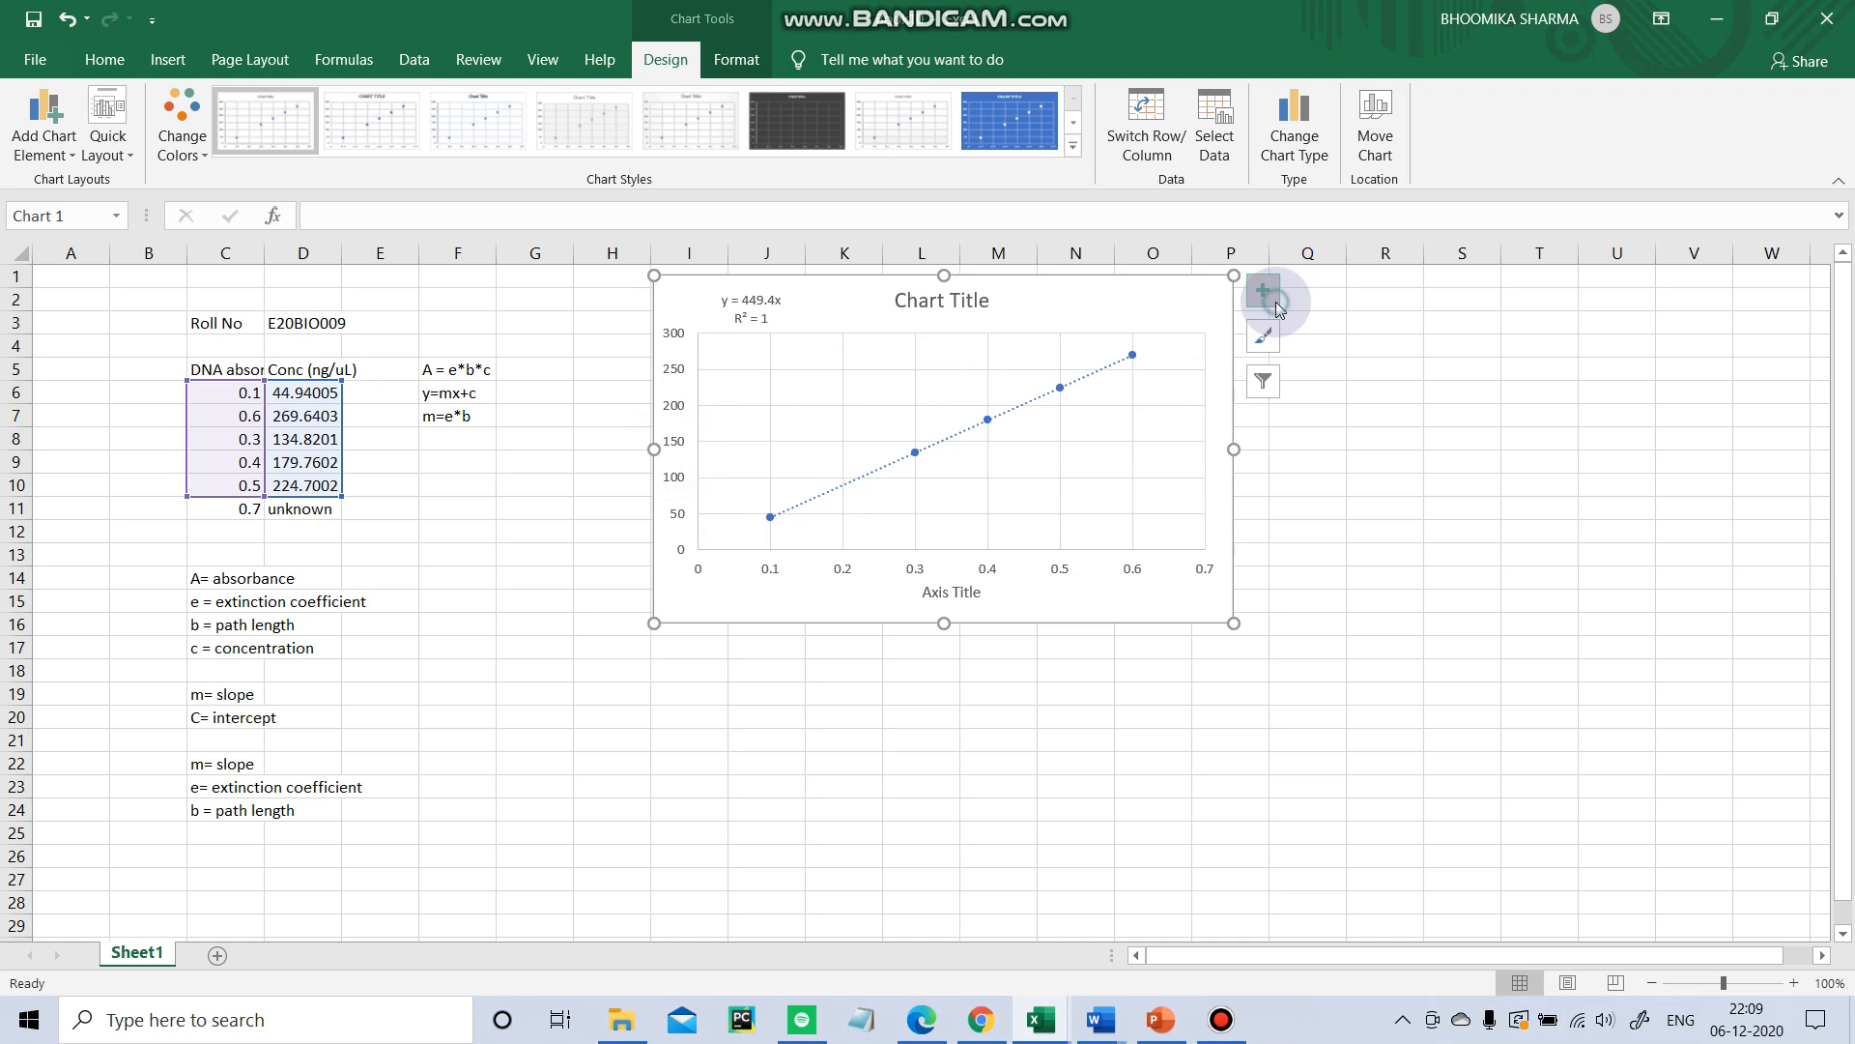
{"action": "left_click", "coordinate": [1316, 345]}
{"action": "left_click", "coordinate": [1316, 345]}
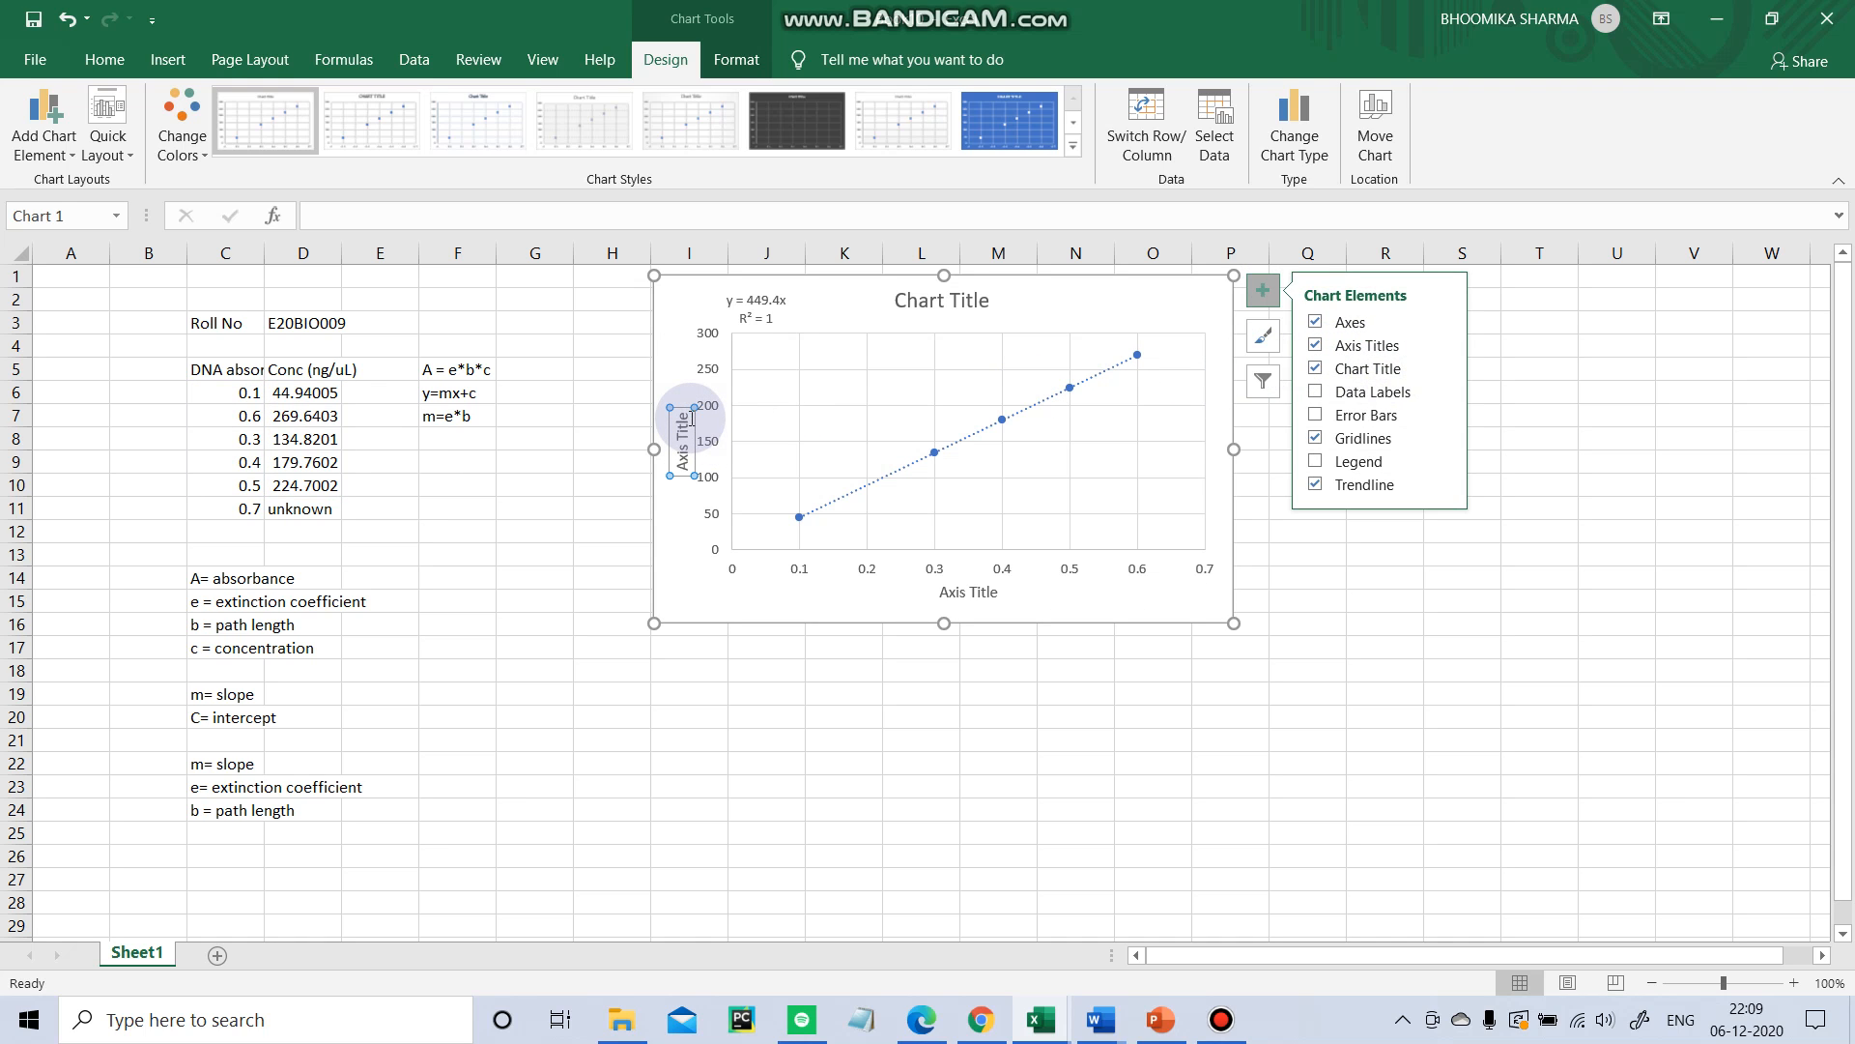
Rename the vertical axis title to Conc (ng/ul).
{"action": "left_click", "coordinate": [697, 455]}
{"action": "left_click_drag", "start_coordinate": [696, 456], "coordinate": [700, 479]}
{"action": "key", "text": "BackSpace"}
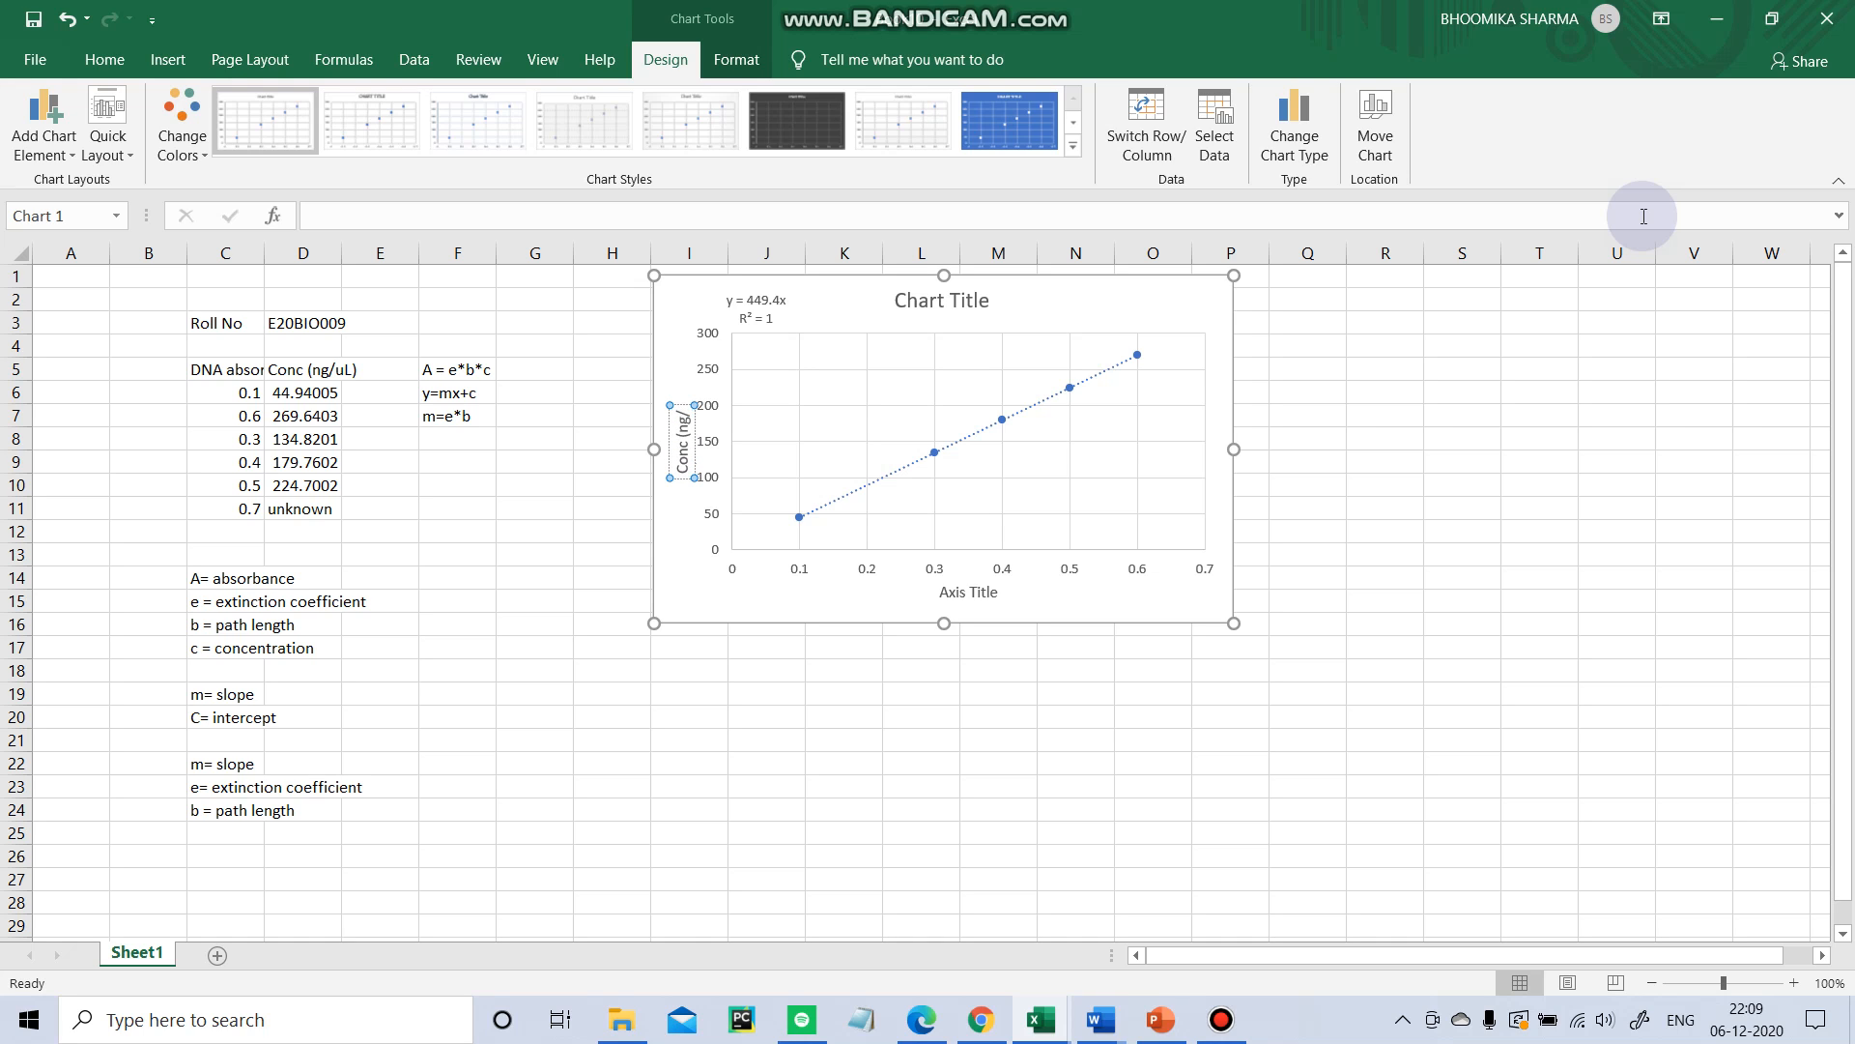
{"action": "type", "text": "ul)"}
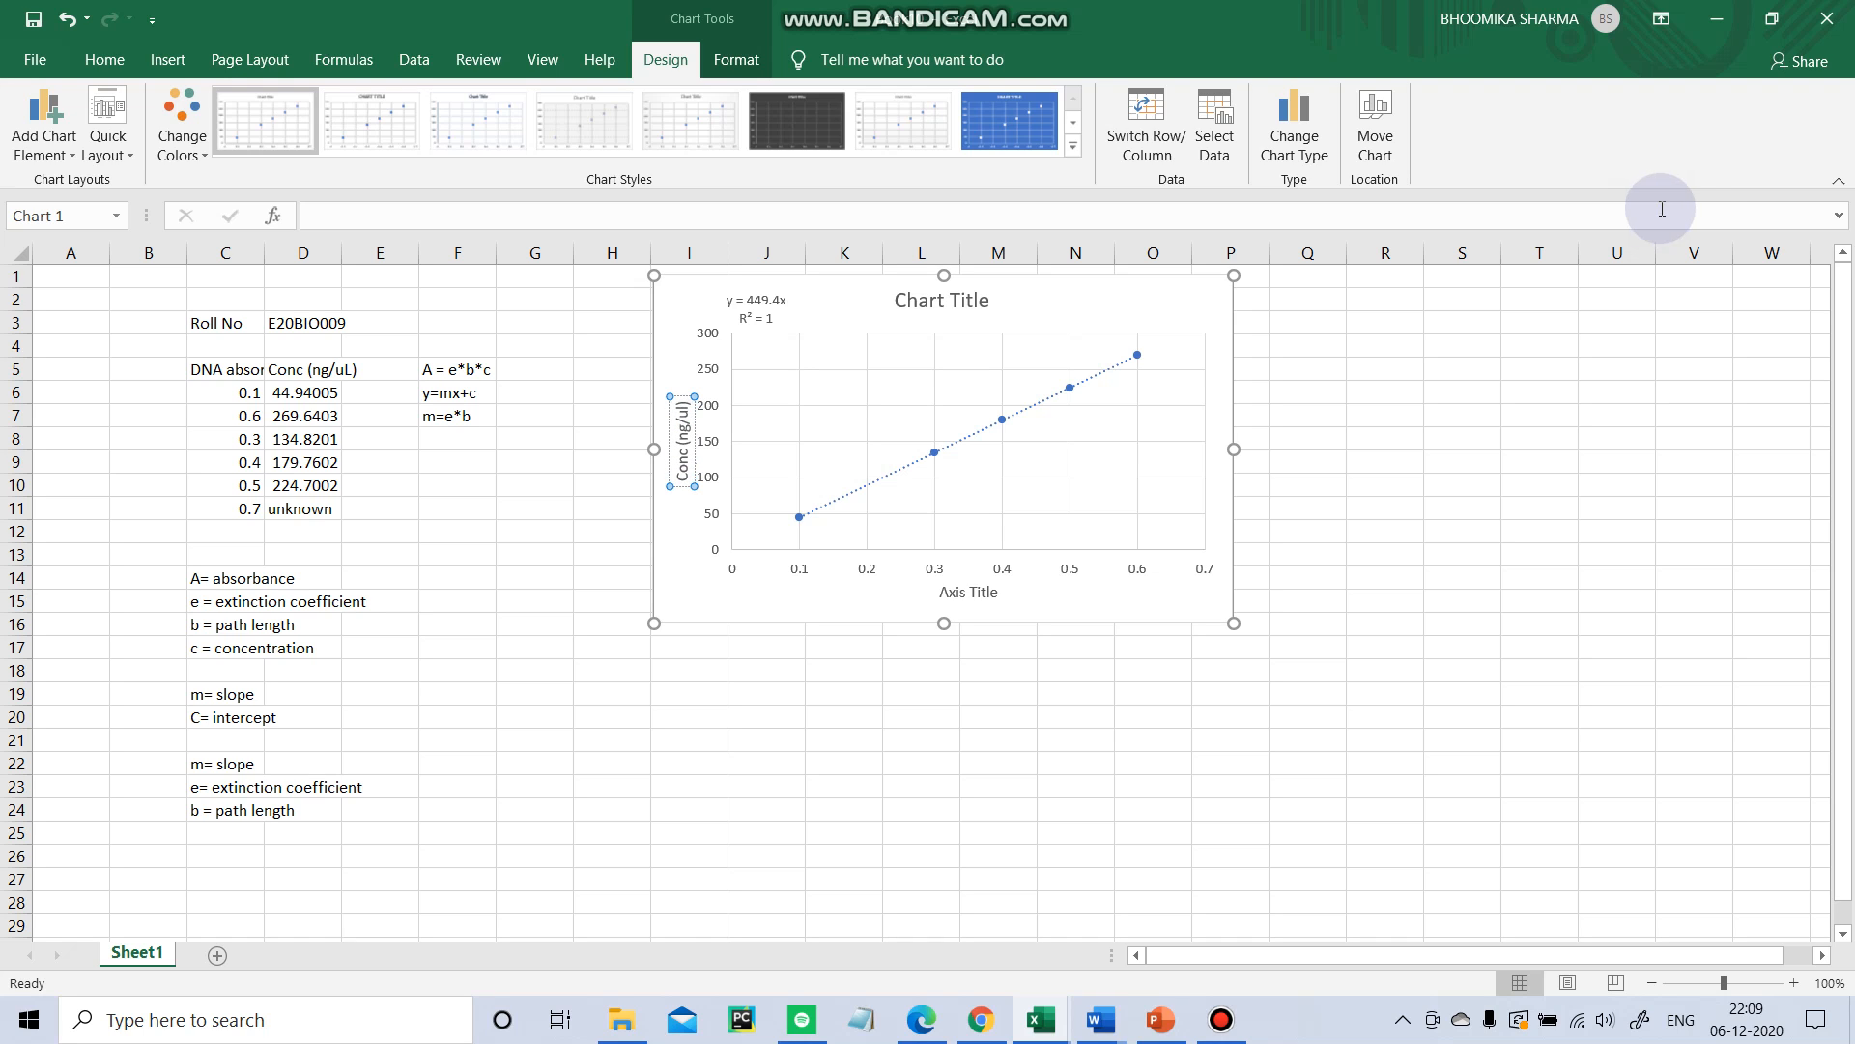
Rename the horizontal axis title to DNA Absopr.
{"action": "left_click", "coordinate": [996, 594]}
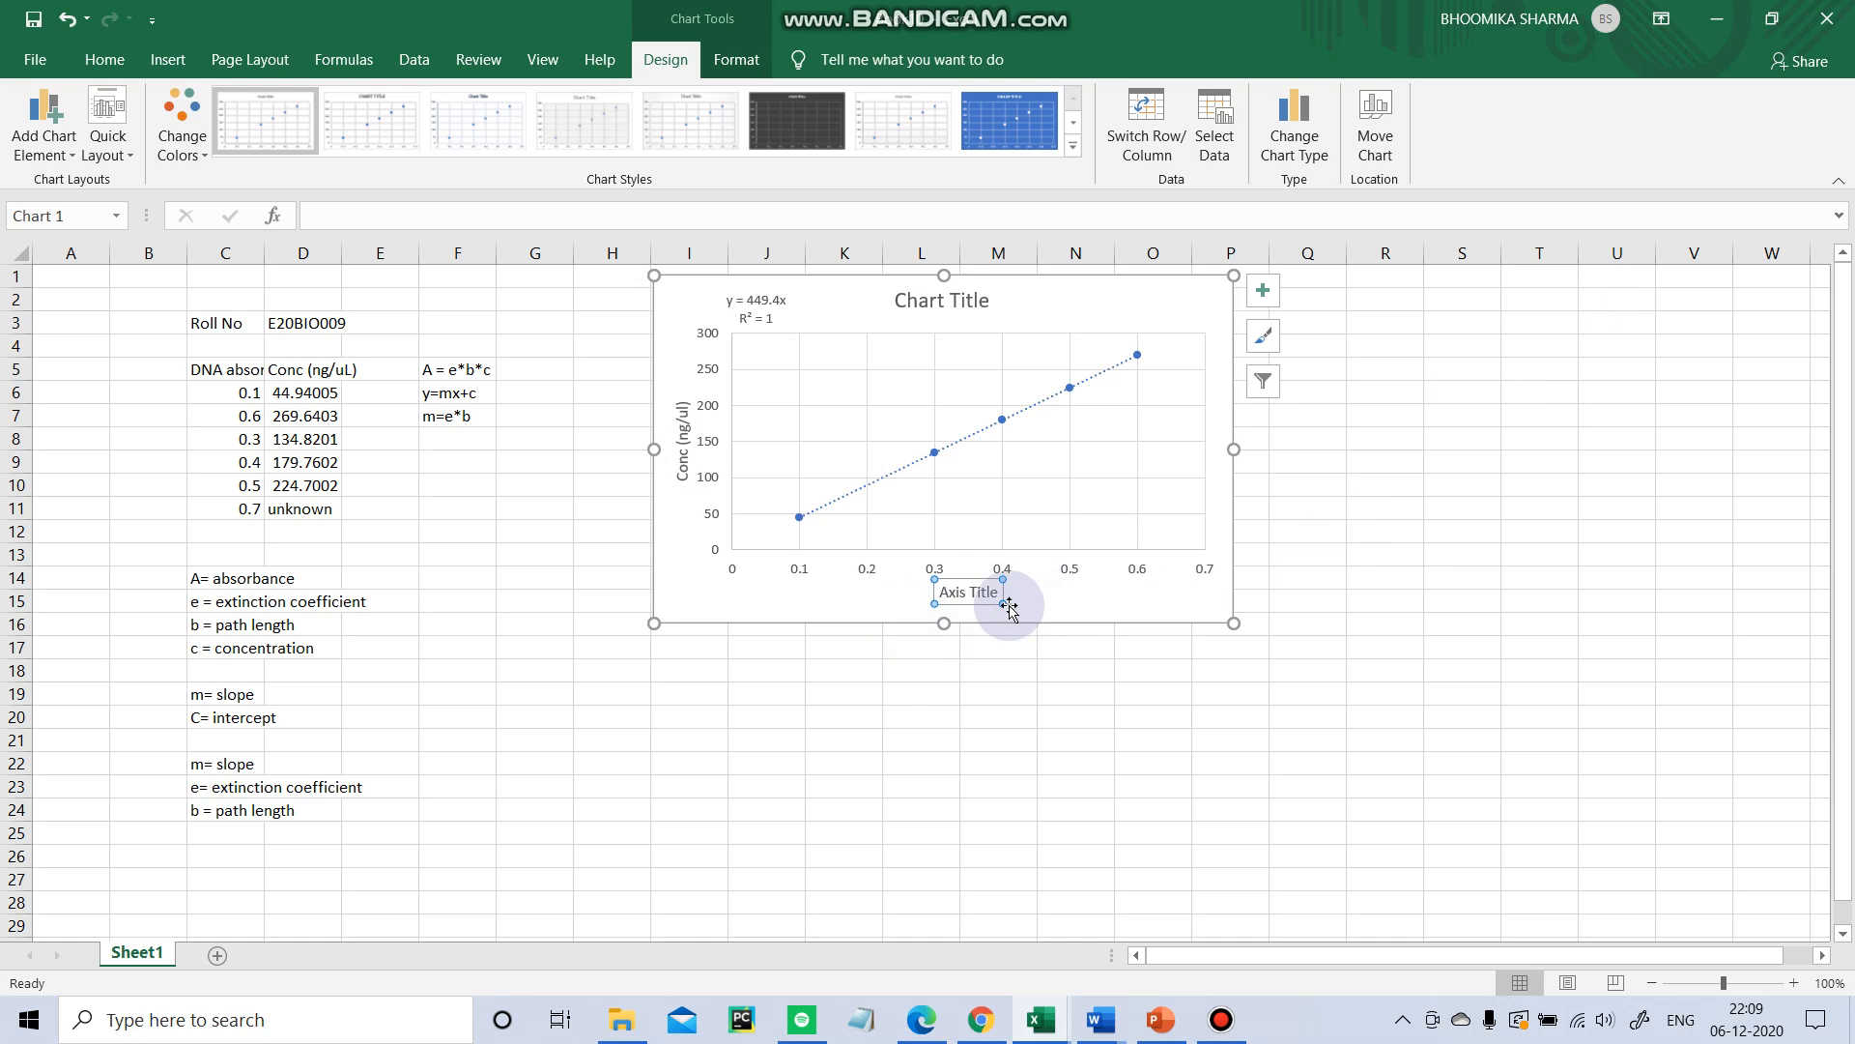
{"action": "left_click_drag", "start_coordinate": [996, 590], "coordinate": [882, 594]}
{"action": "key", "text": "BackSpace"}
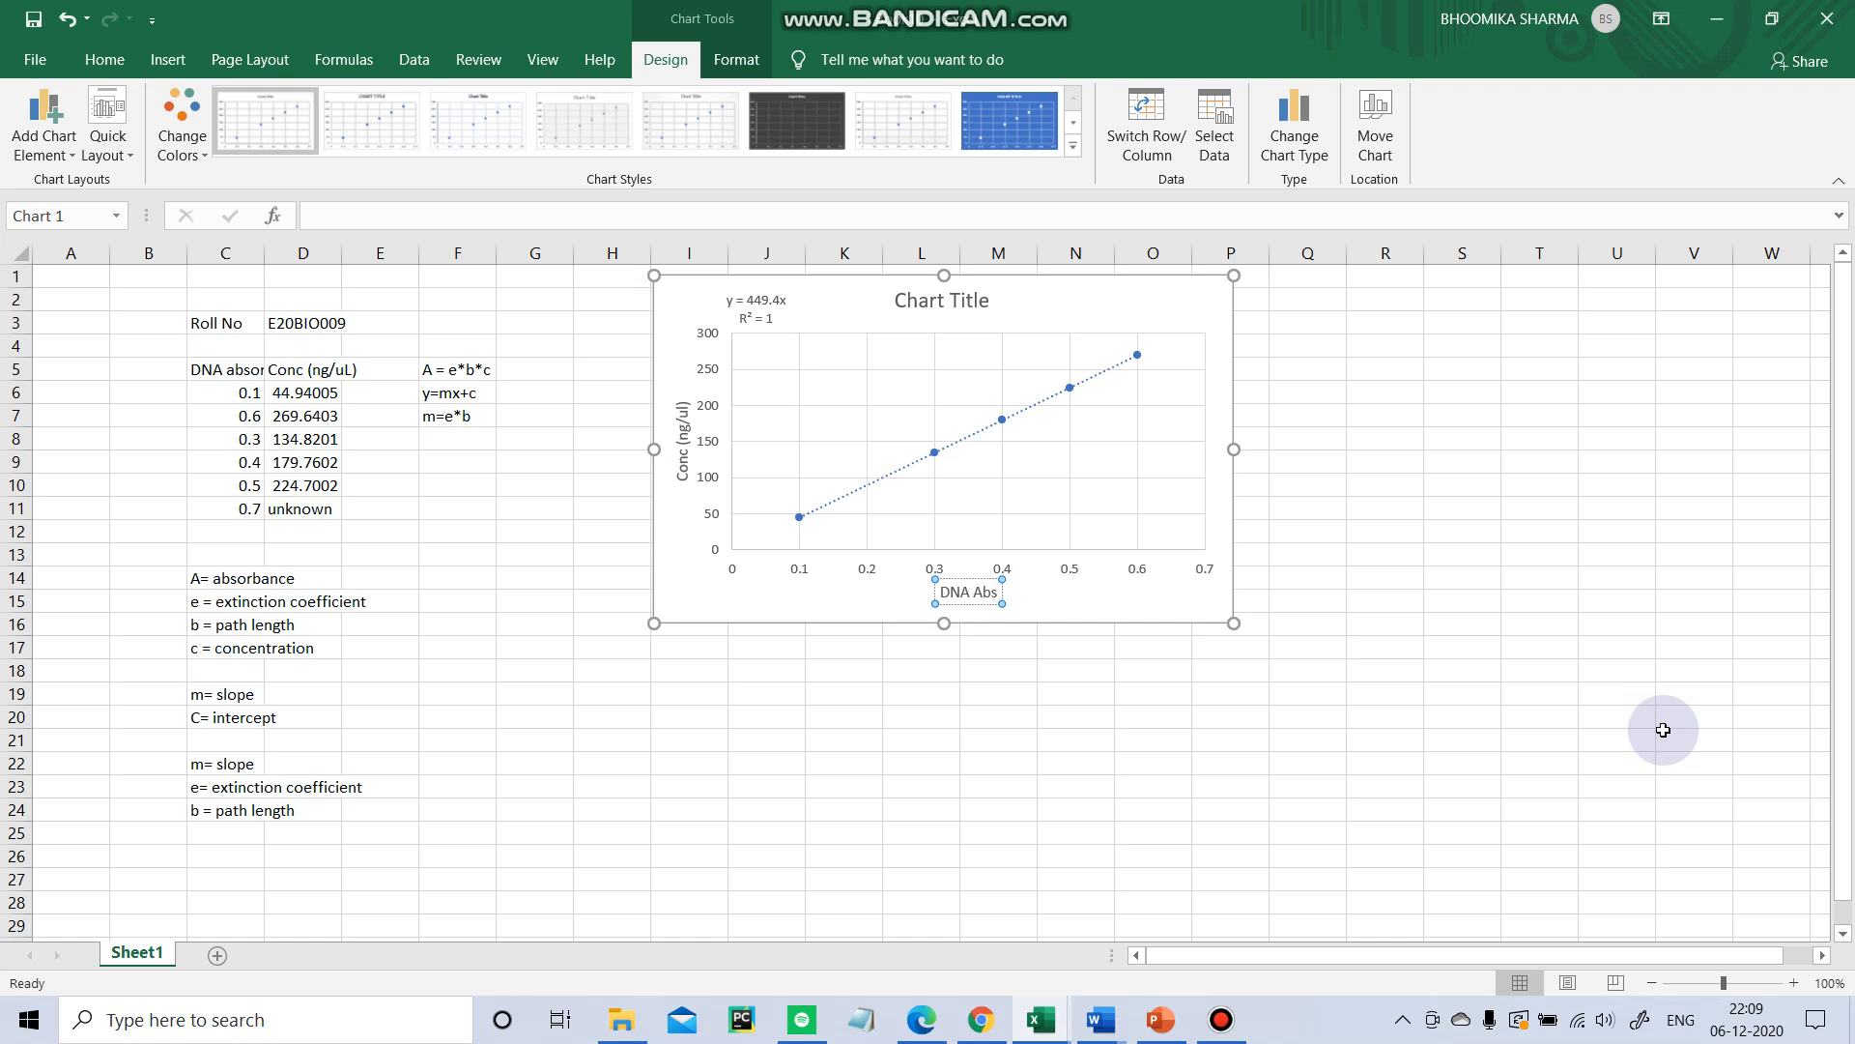
{"action": "left_click", "coordinate": [1461, 694]}
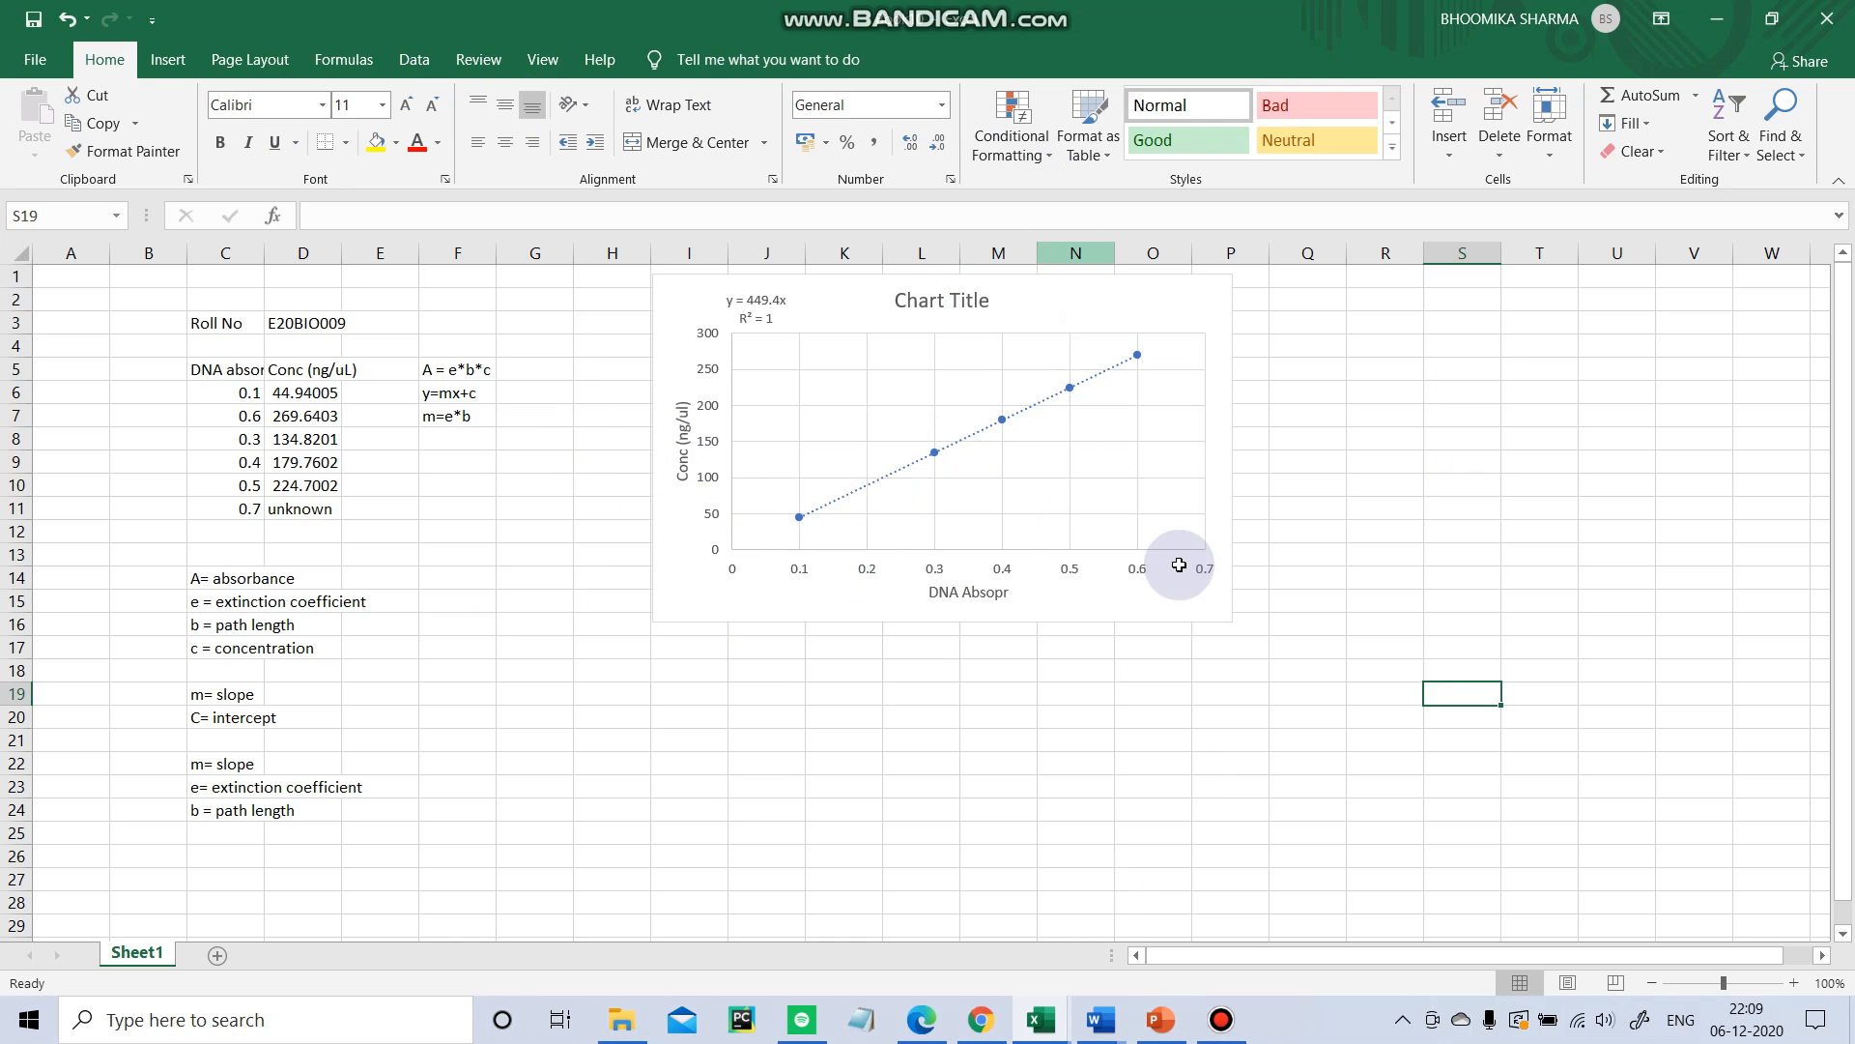
{"action": "left_click", "coordinate": [949, 694]}
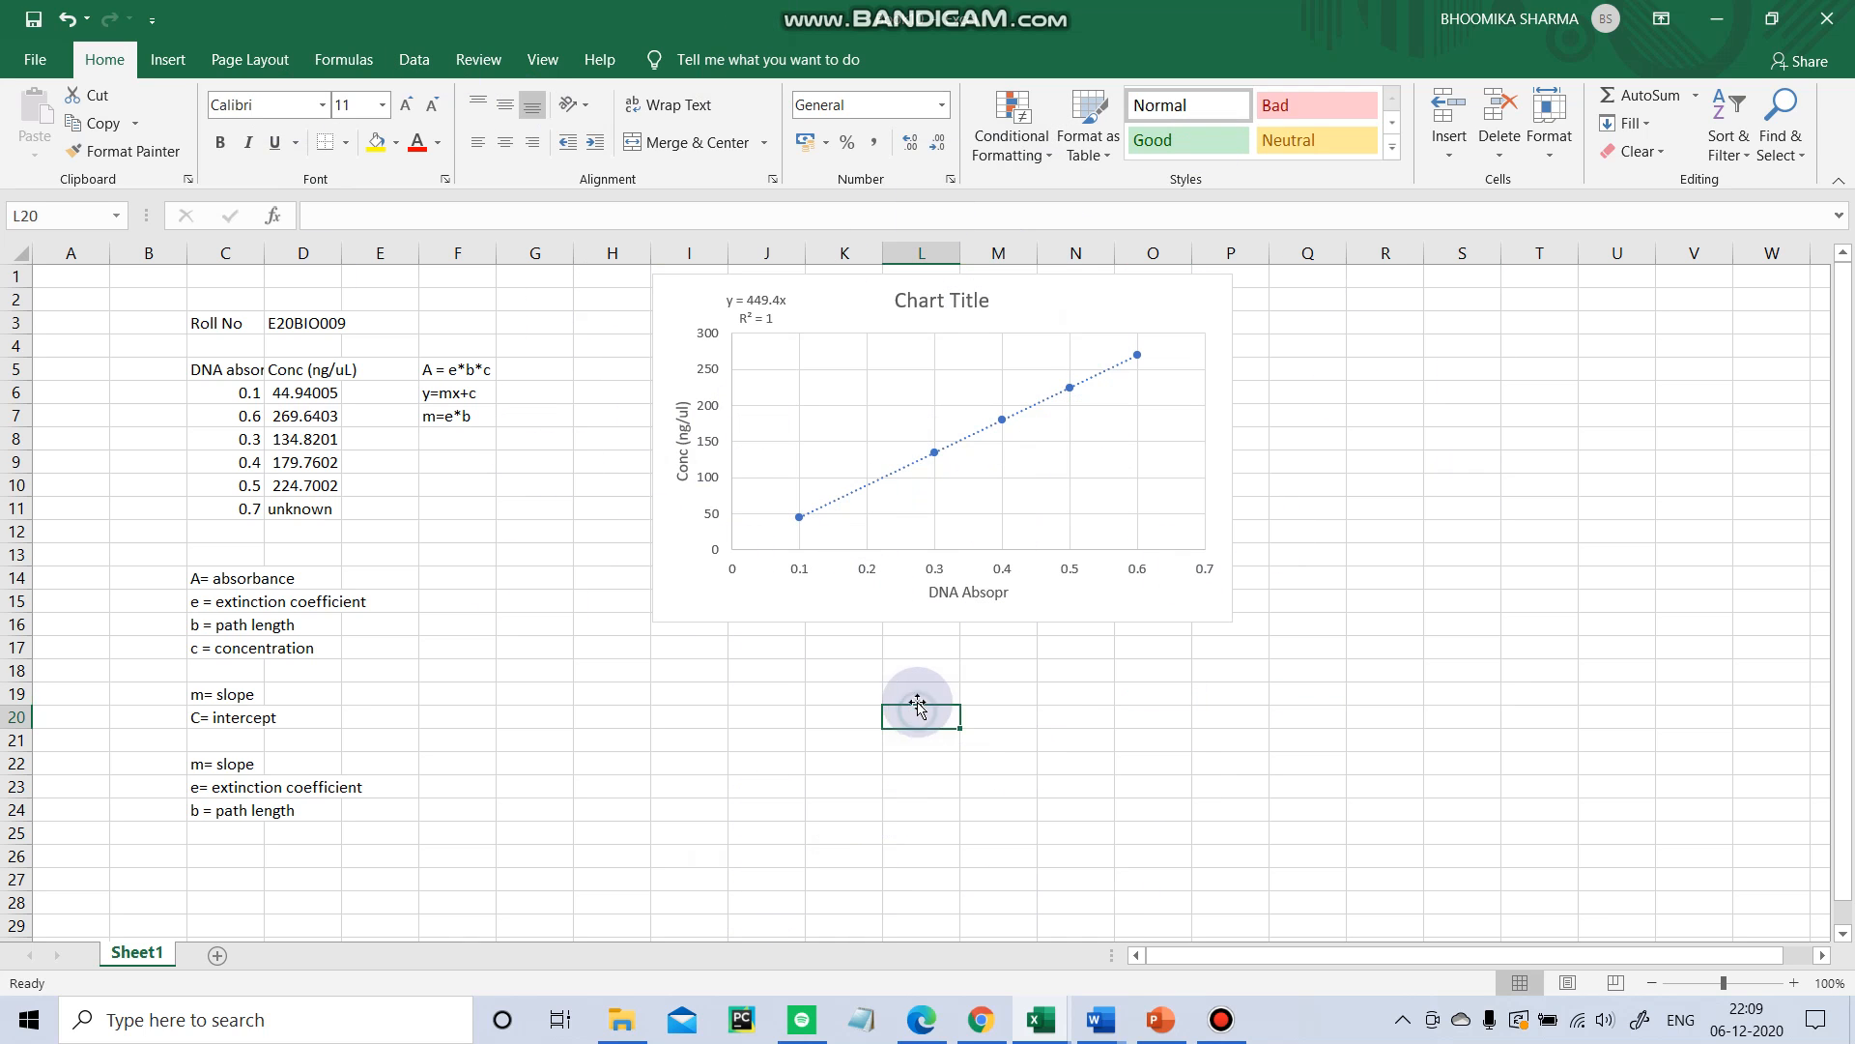
{"action": "left_click", "coordinate": [781, 657]}
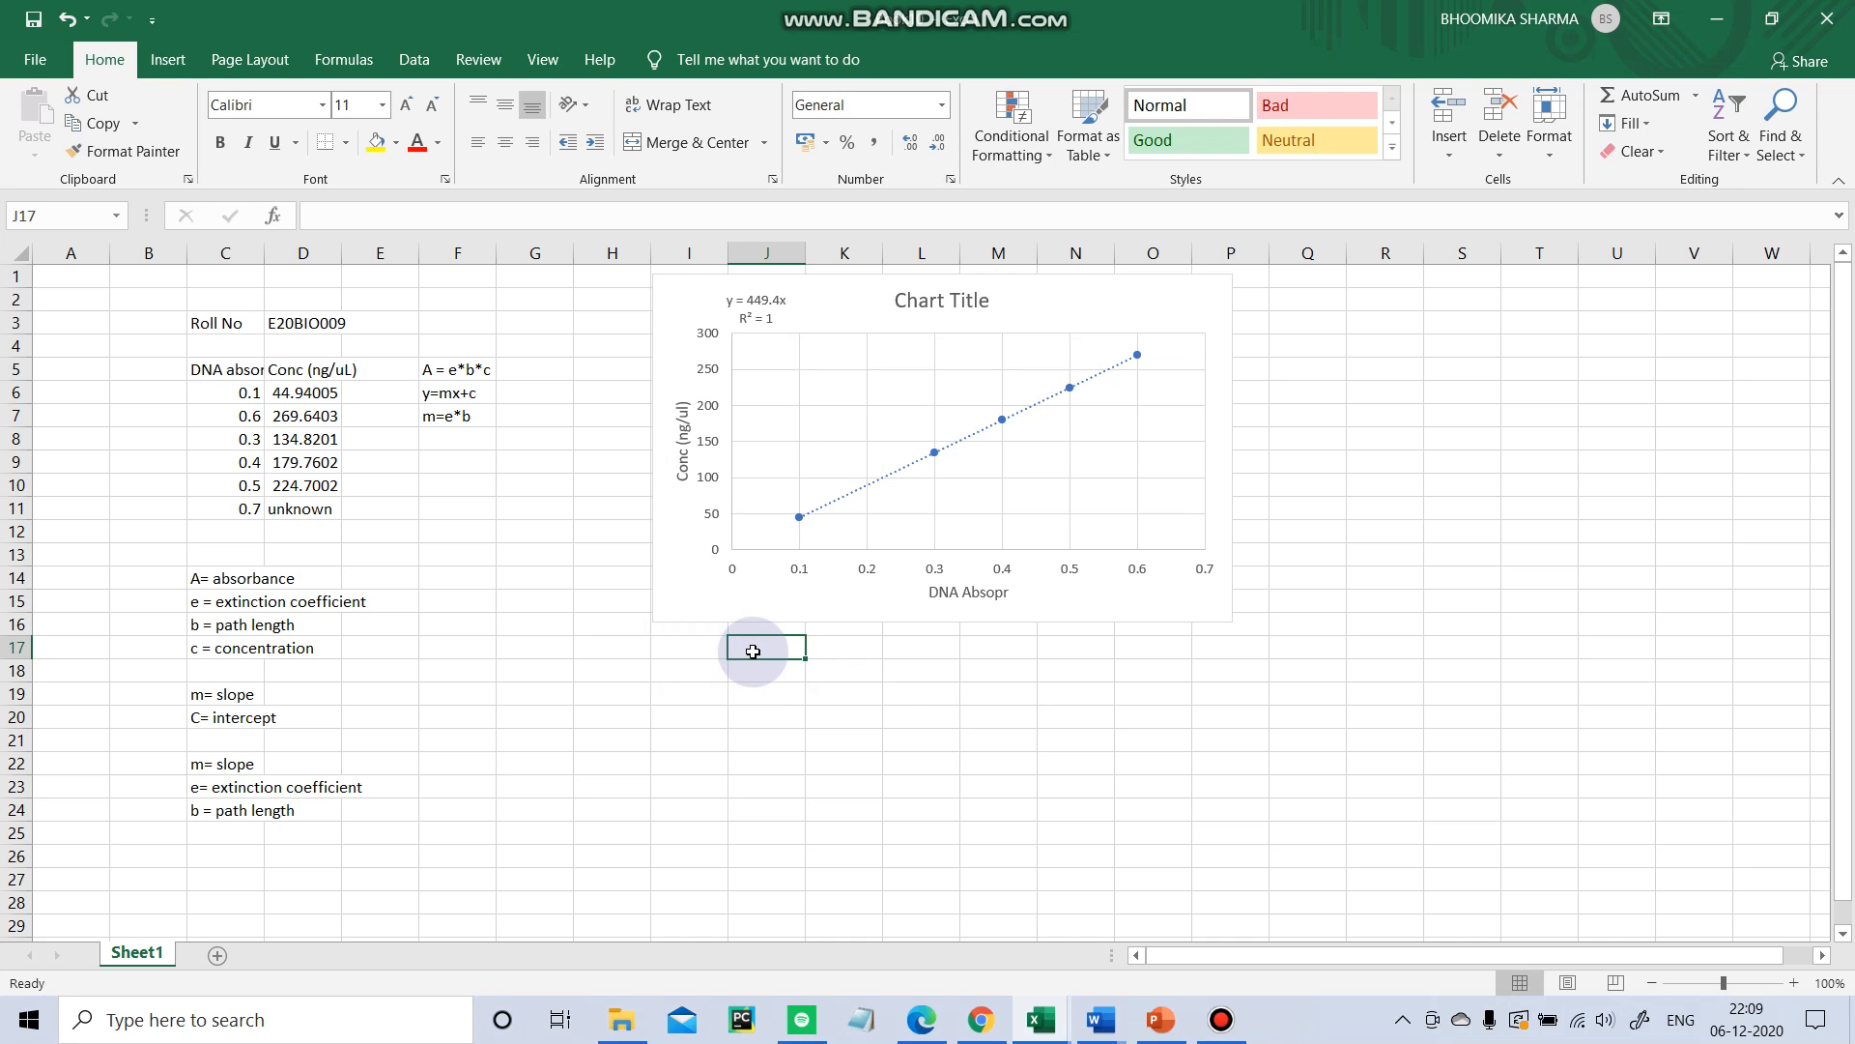
{"action": "left_click", "coordinate": [307, 514]}
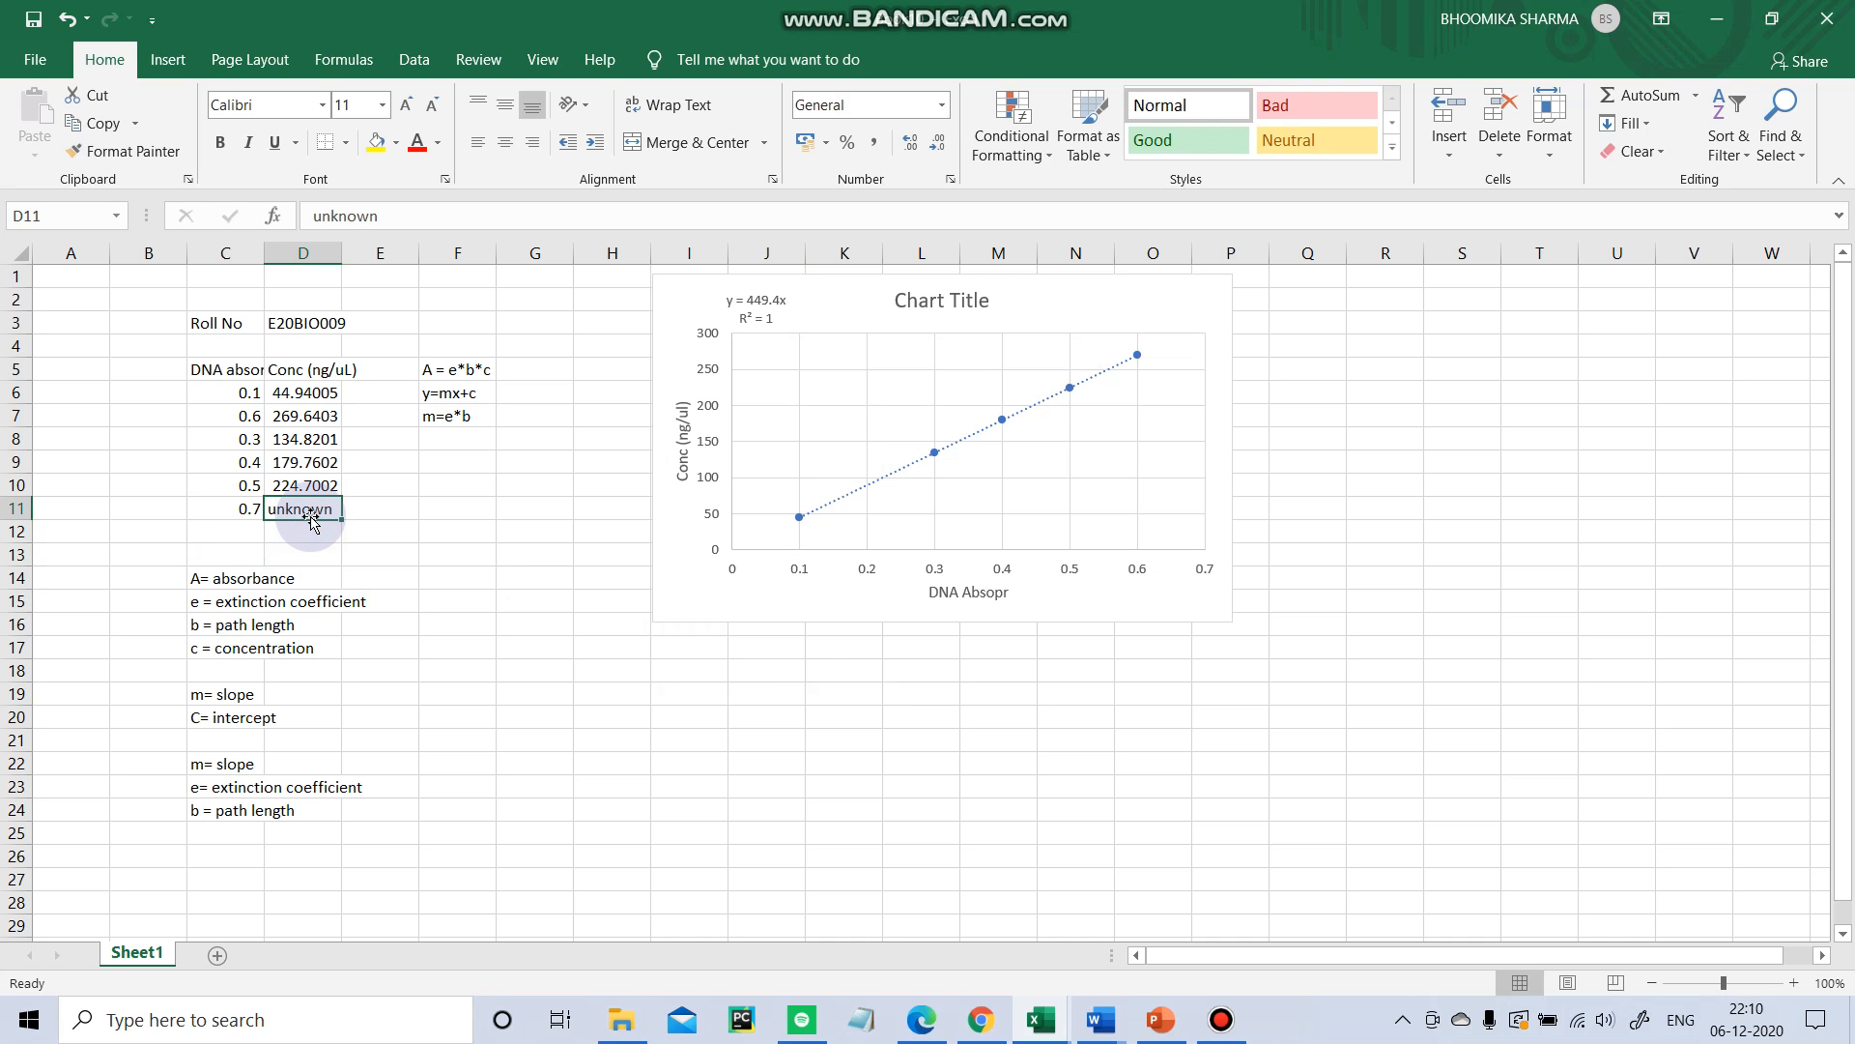
{"action": "left_click_drag", "start_coordinate": [790, 670], "coordinate": [798, 692]}
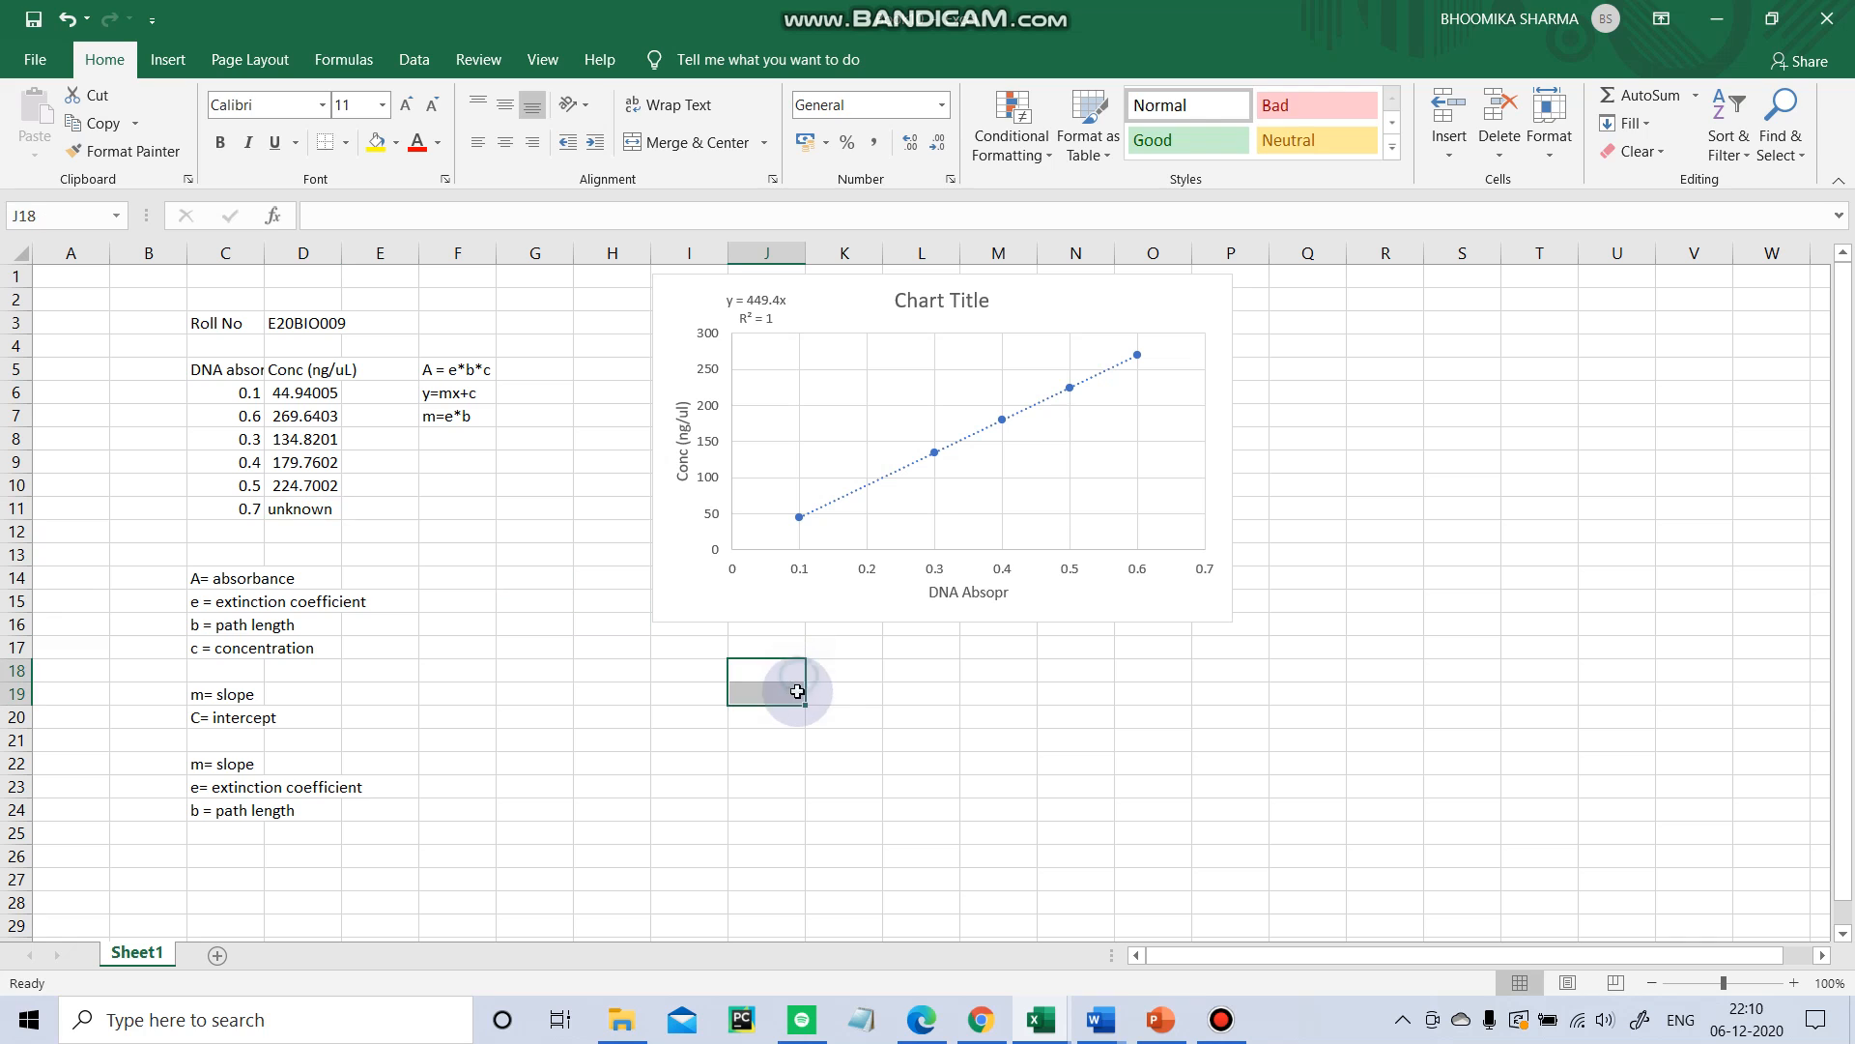
{"action": "left_click", "coordinate": [899, 688]}
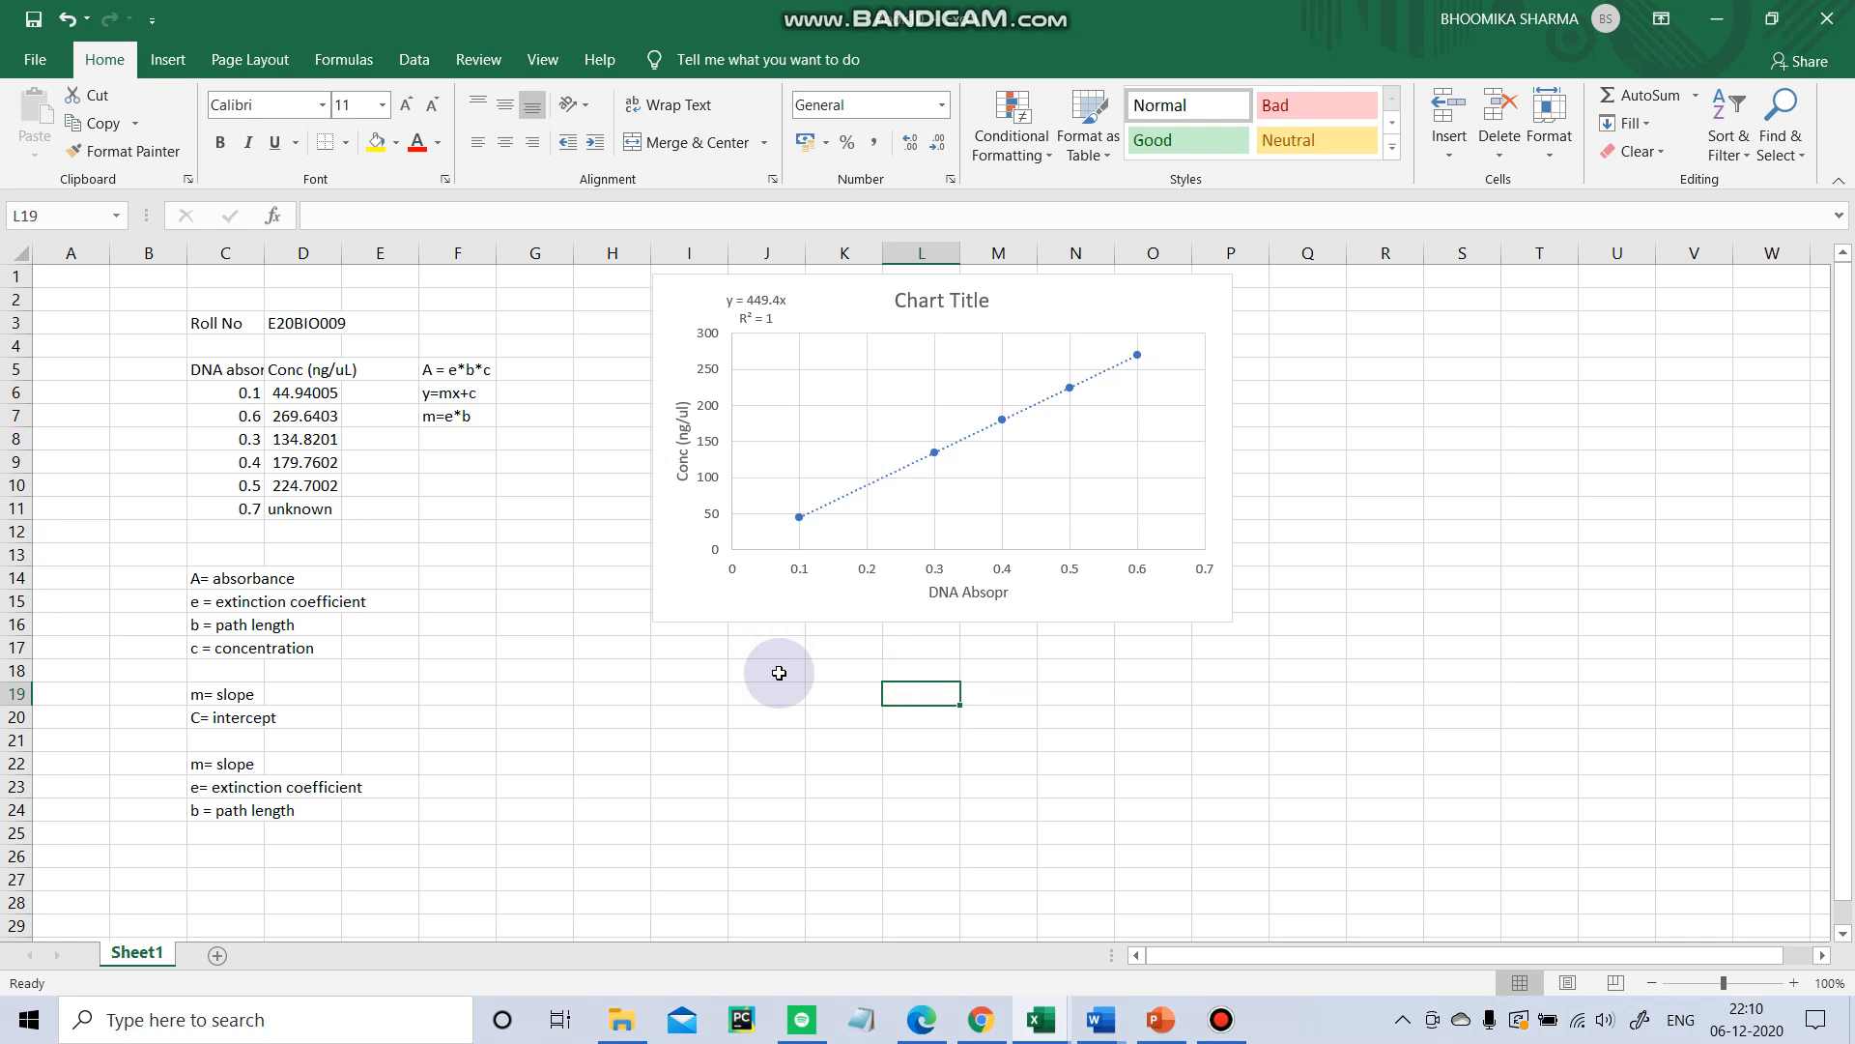
Enter the trendline equation y=449.4x into cell J18.
{"action": "left_click", "coordinate": [779, 673]}
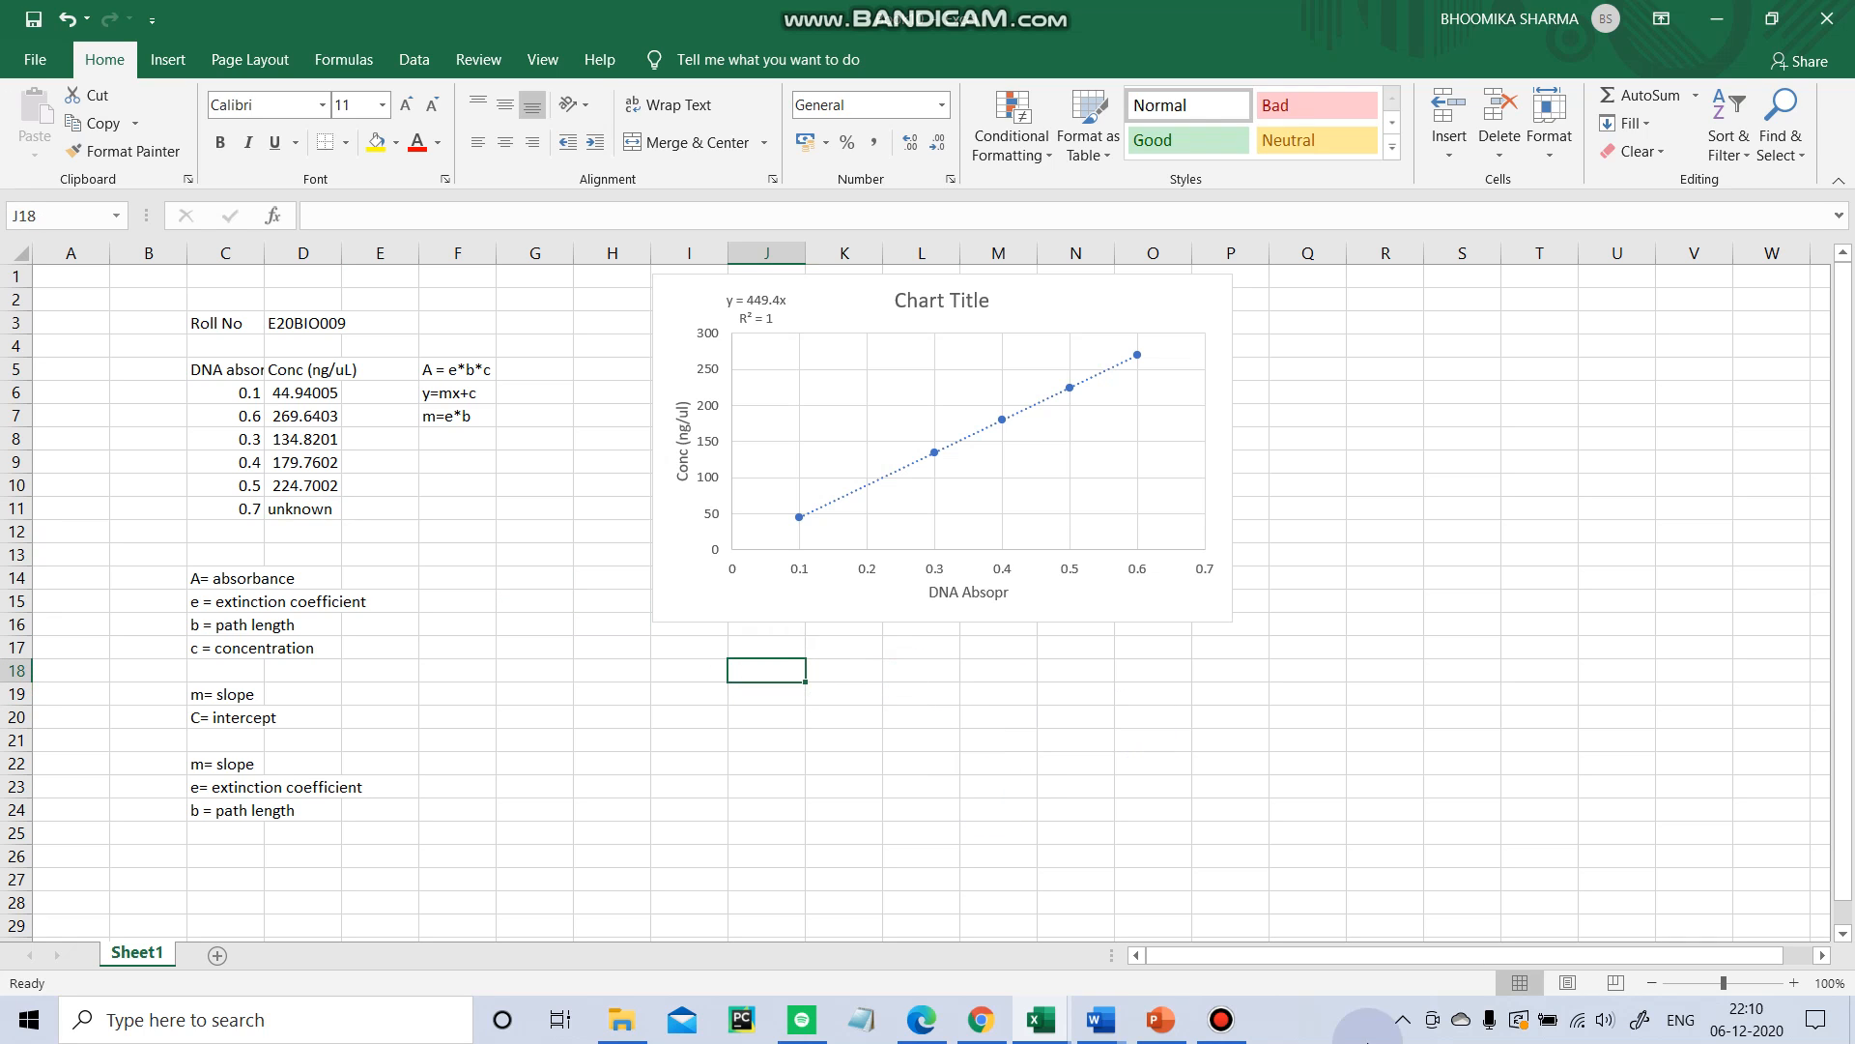
{"action": "type", "text": "y="}
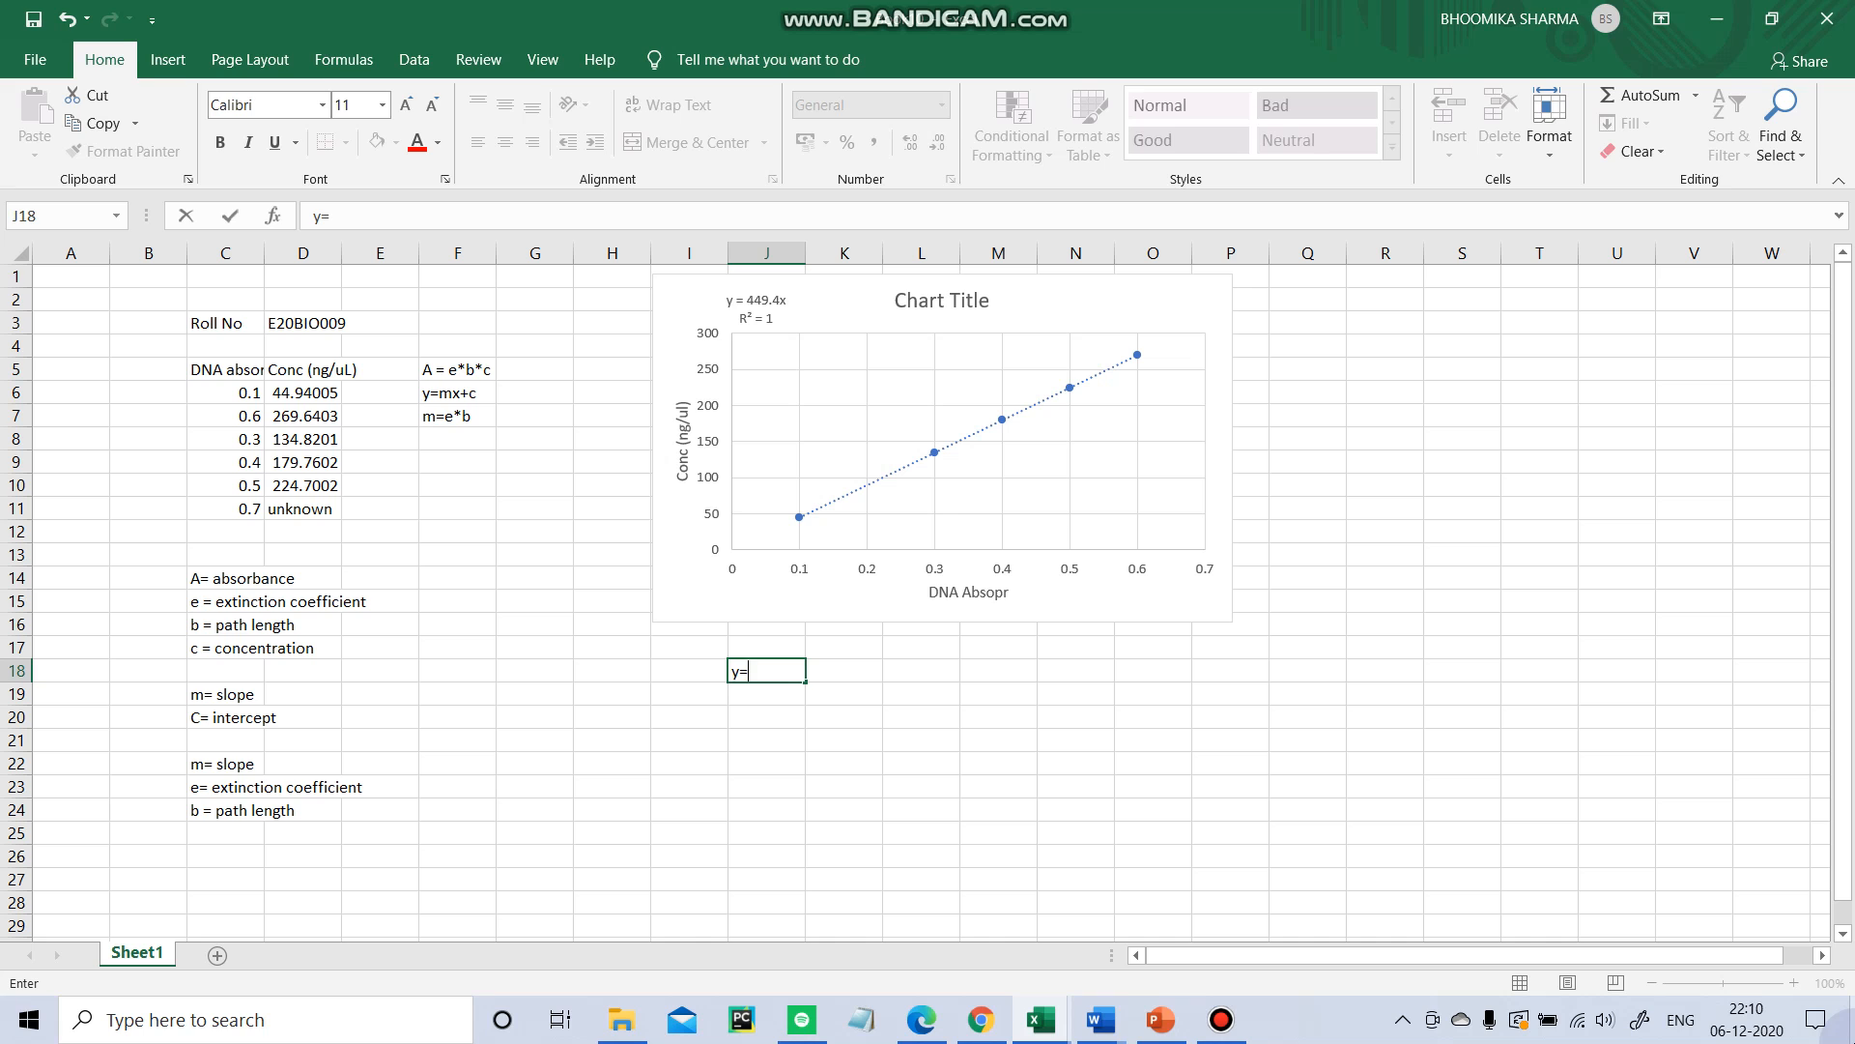
{"action": "key", "text": "alt+Tab"}
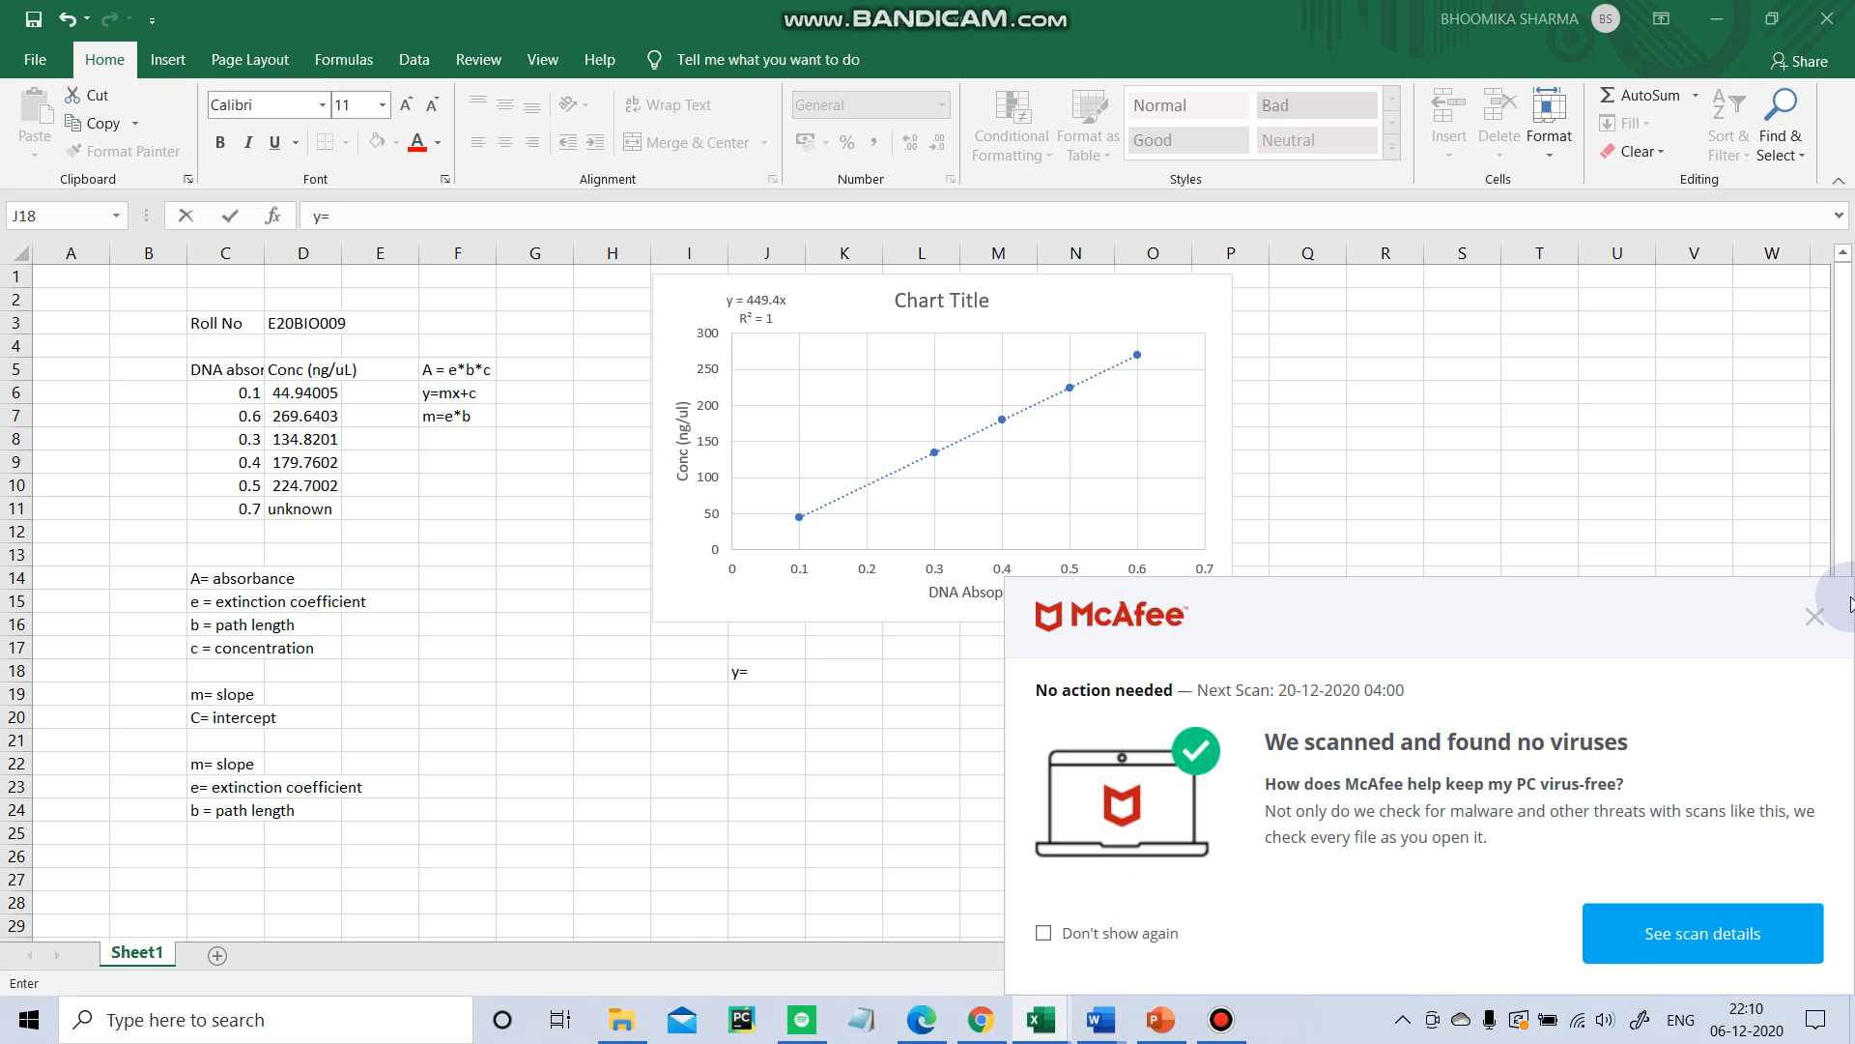
{"action": "left_click", "coordinate": [1814, 617]}
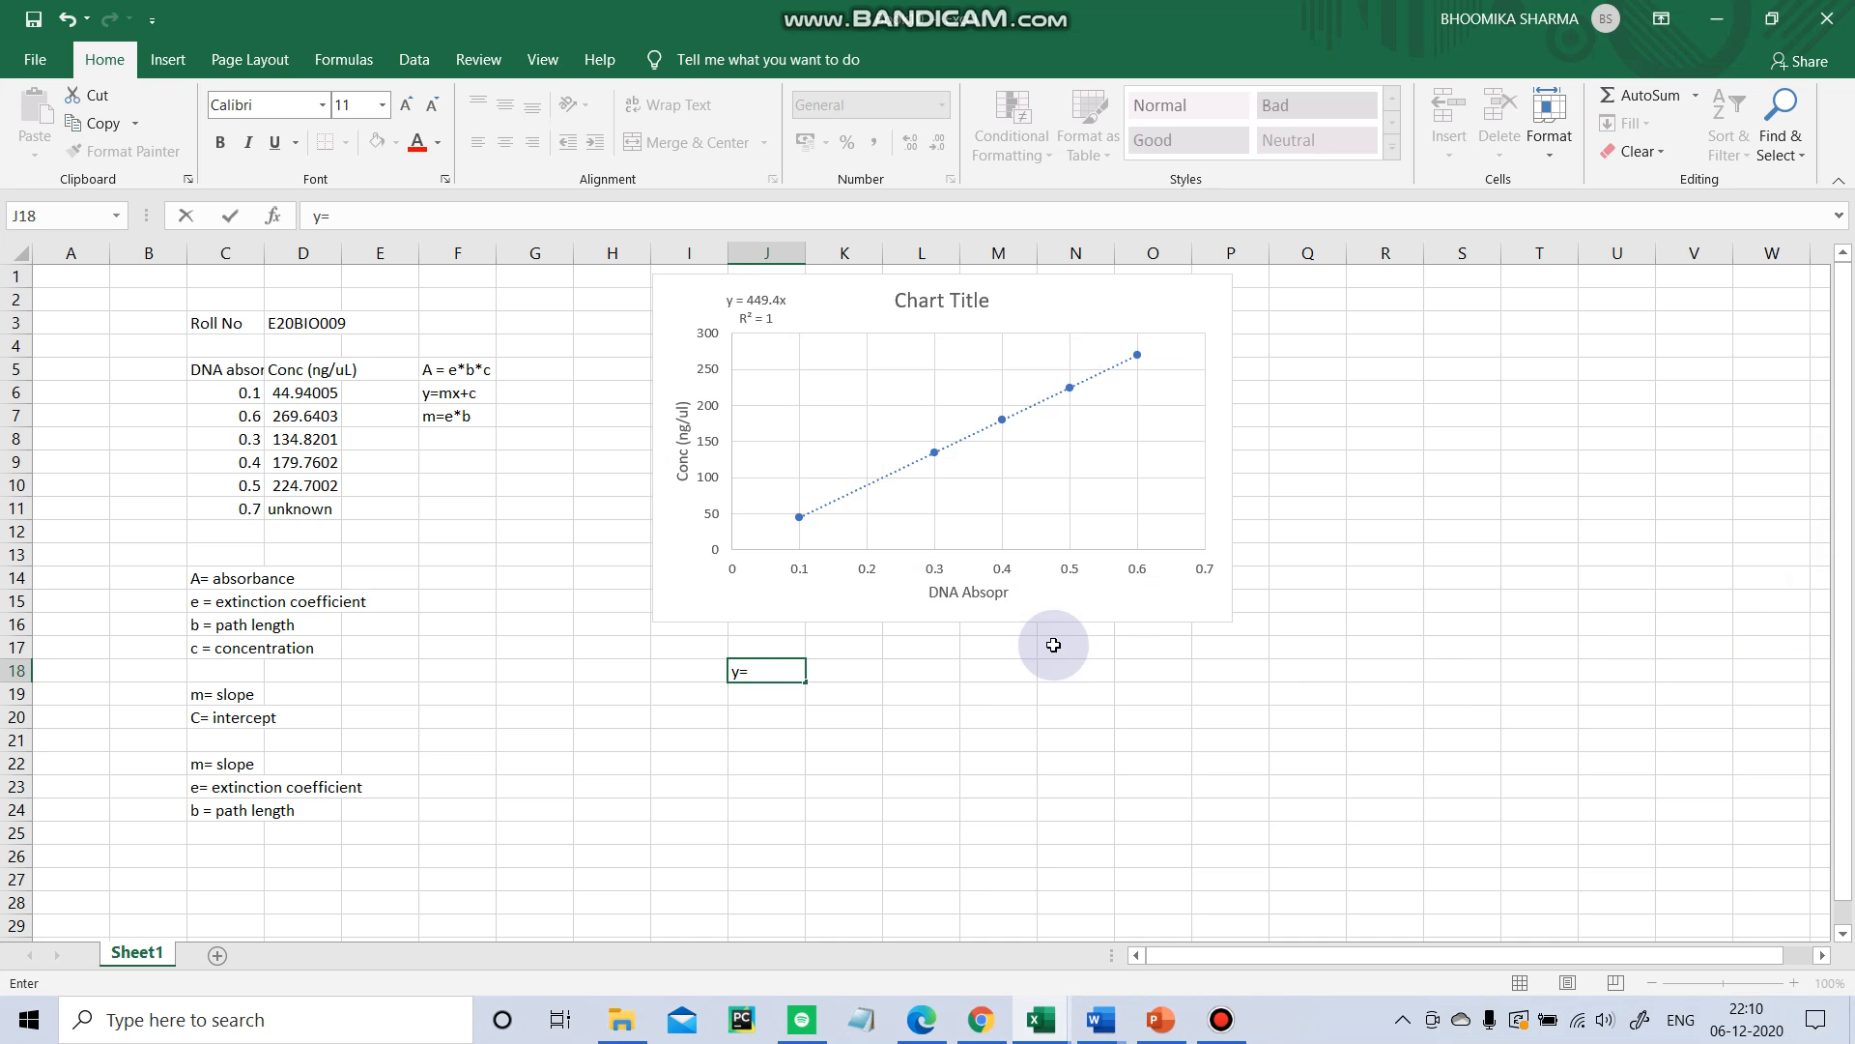
{"action": "left_click", "coordinate": [1221, 1019]}
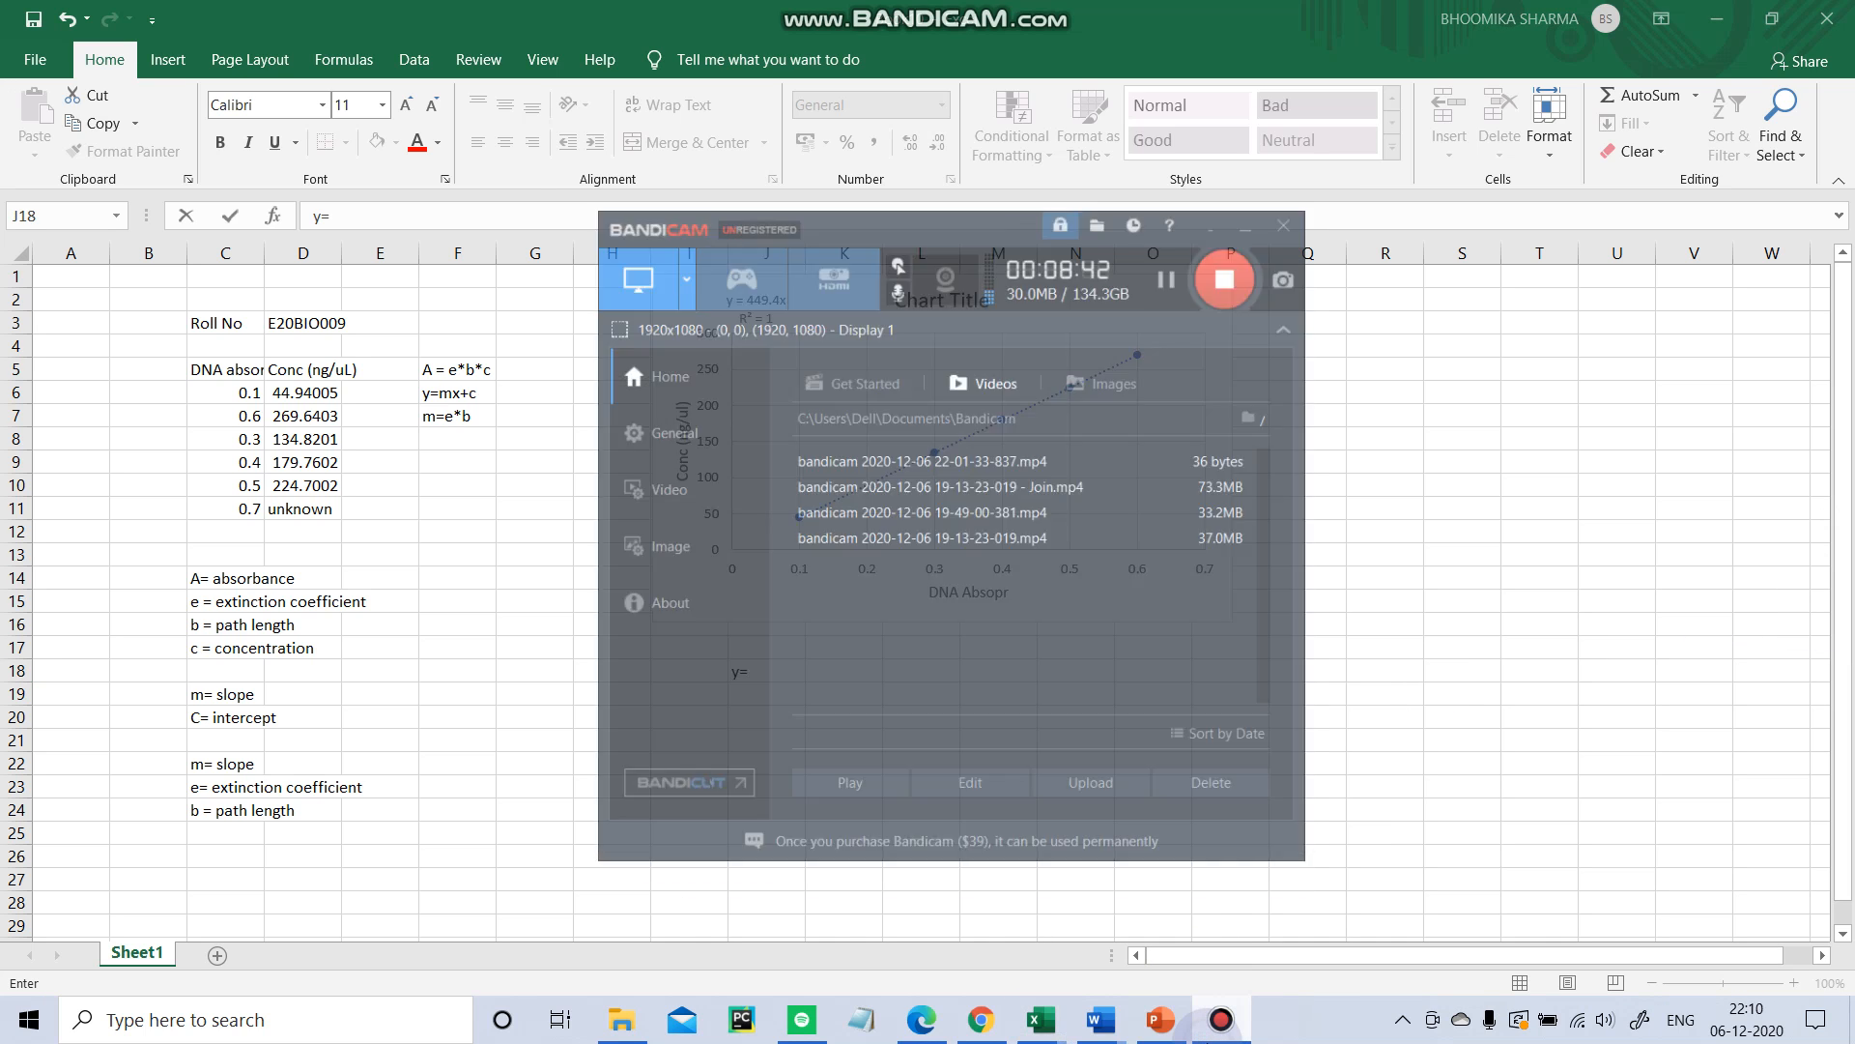
{"action": "left_click", "coordinate": [1220, 1036]}
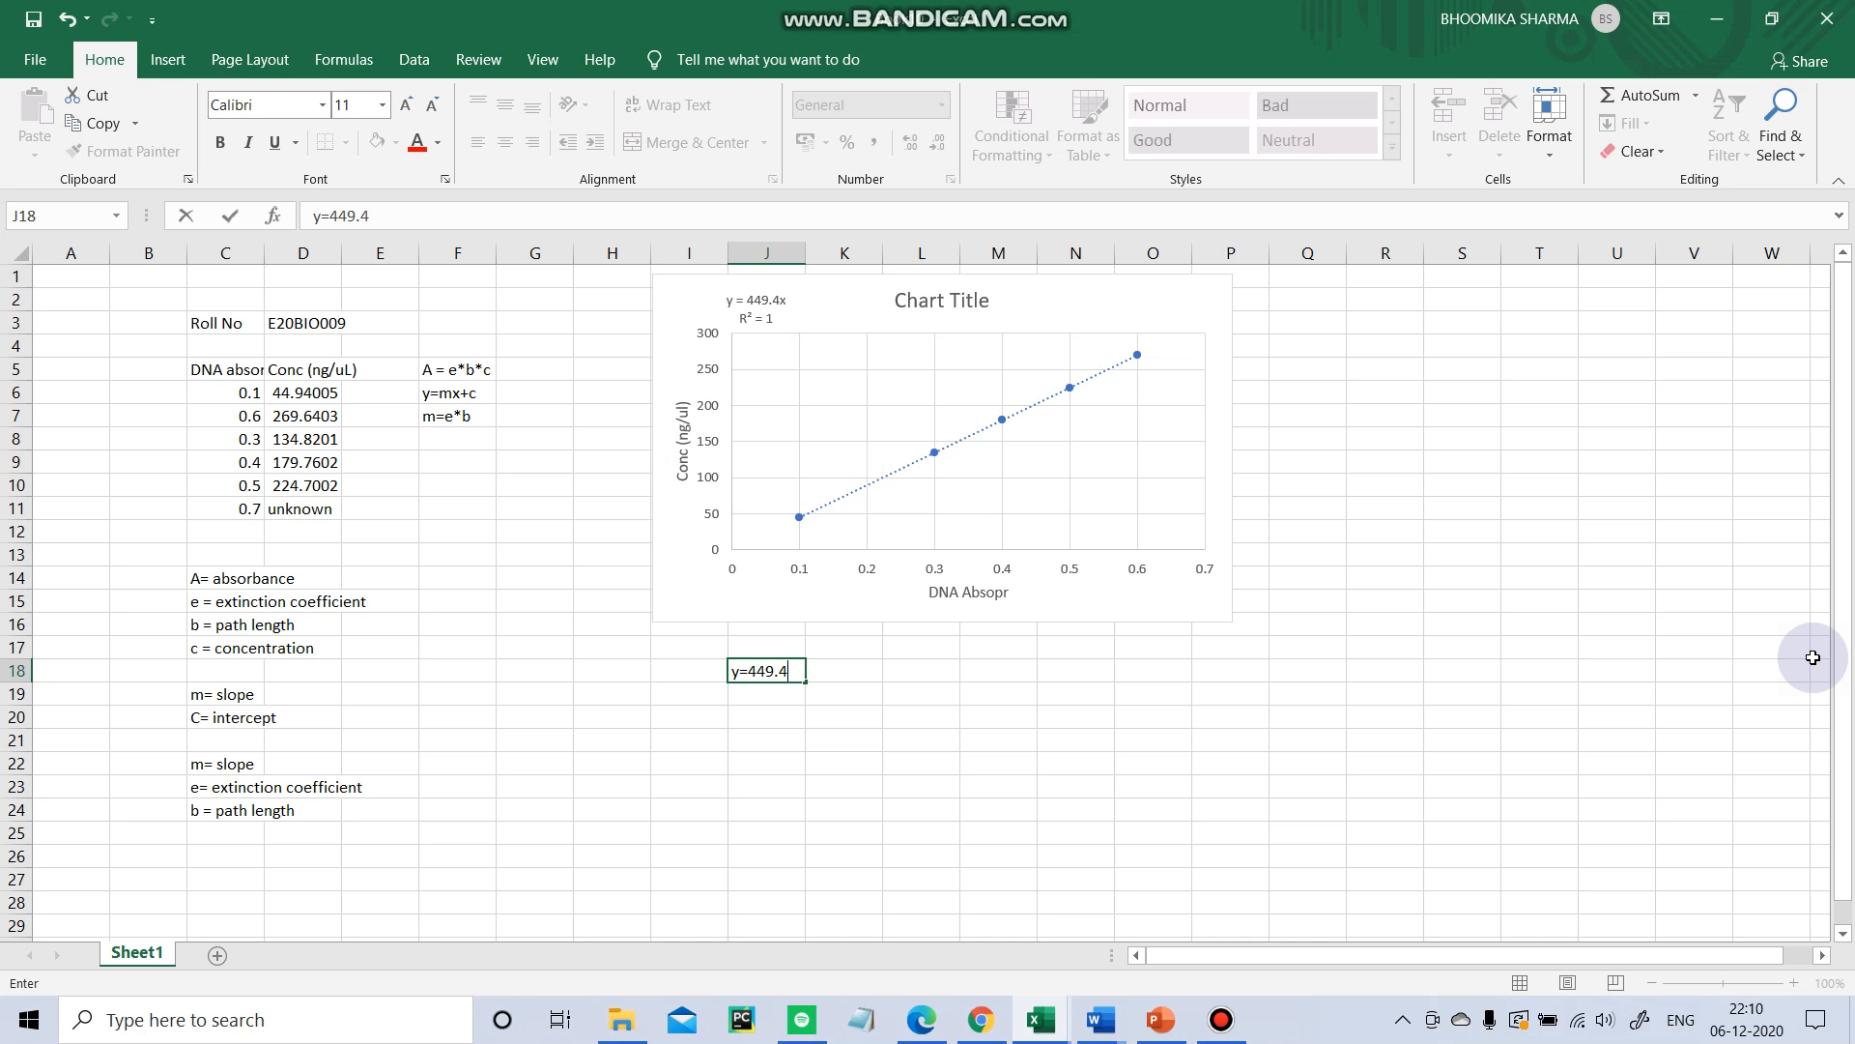
{"action": "key", "text": "Return"}
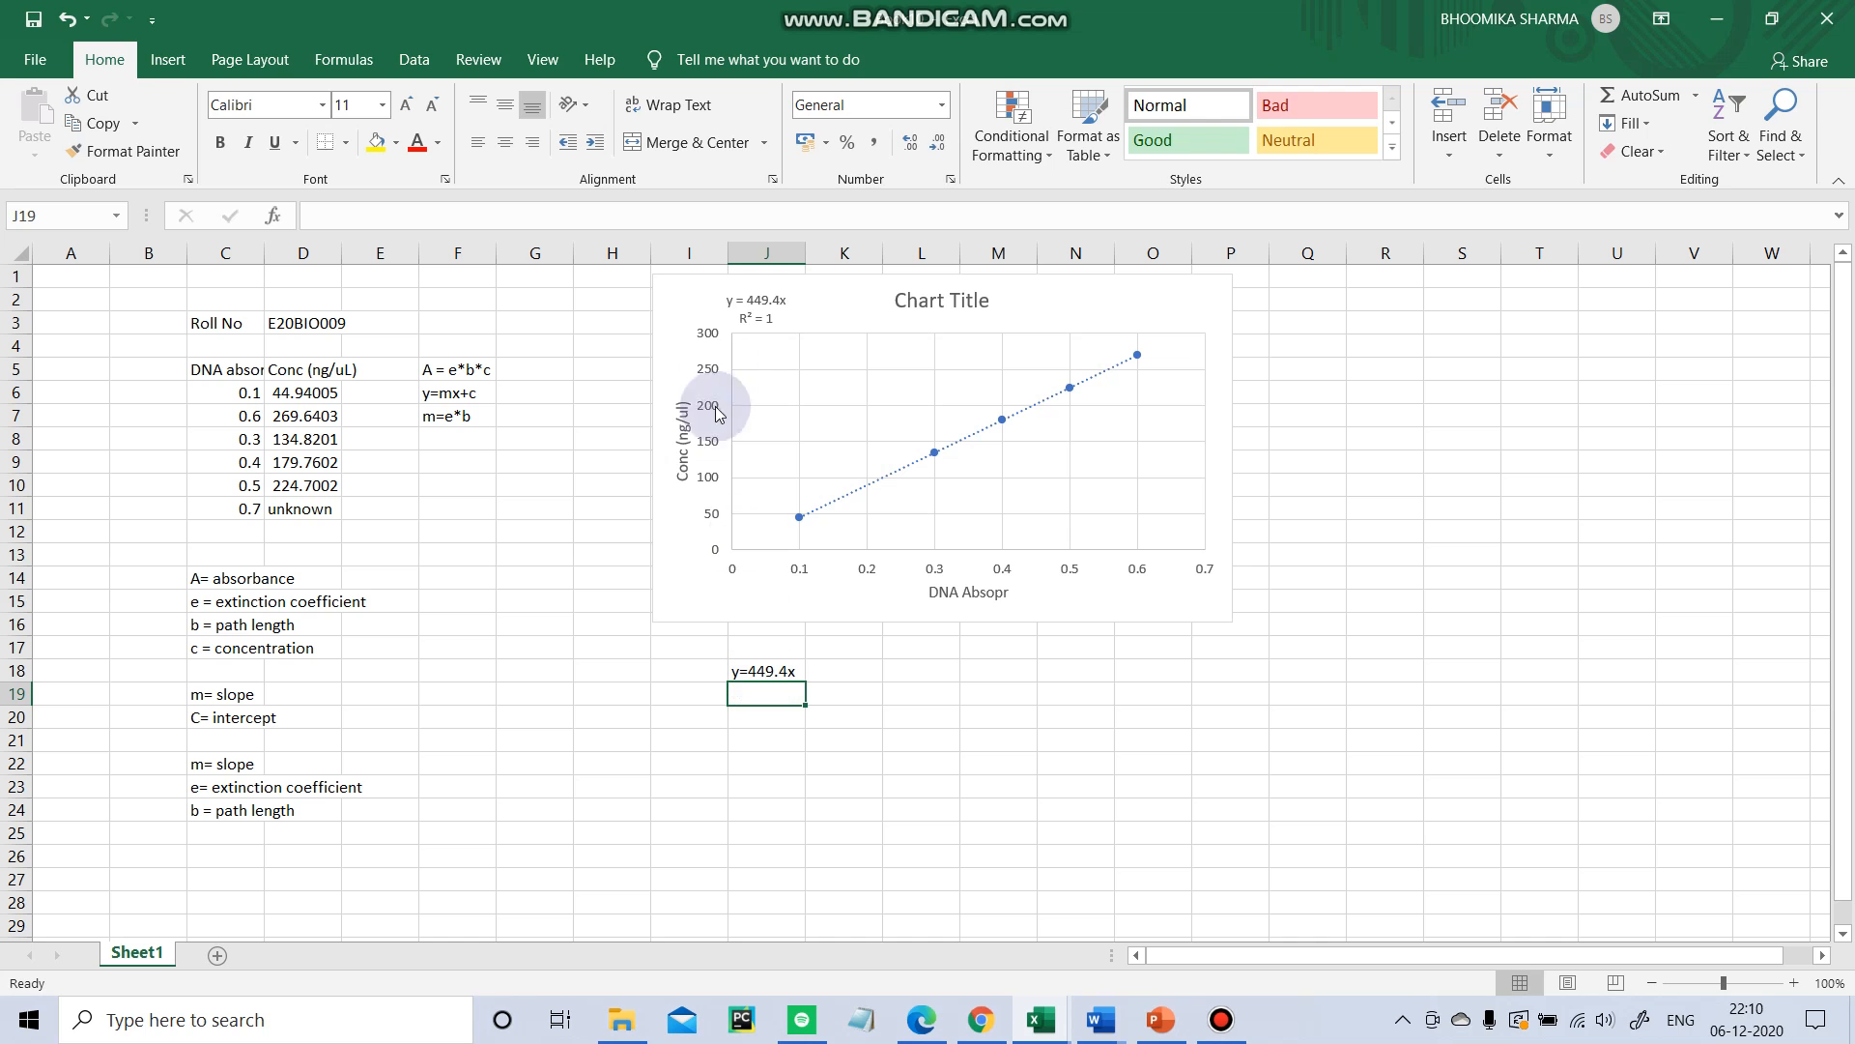
Calculate the unknown concentration in cell J19 with the formula = 449.4*0.7.
{"action": "left_click", "coordinate": [747, 306]}
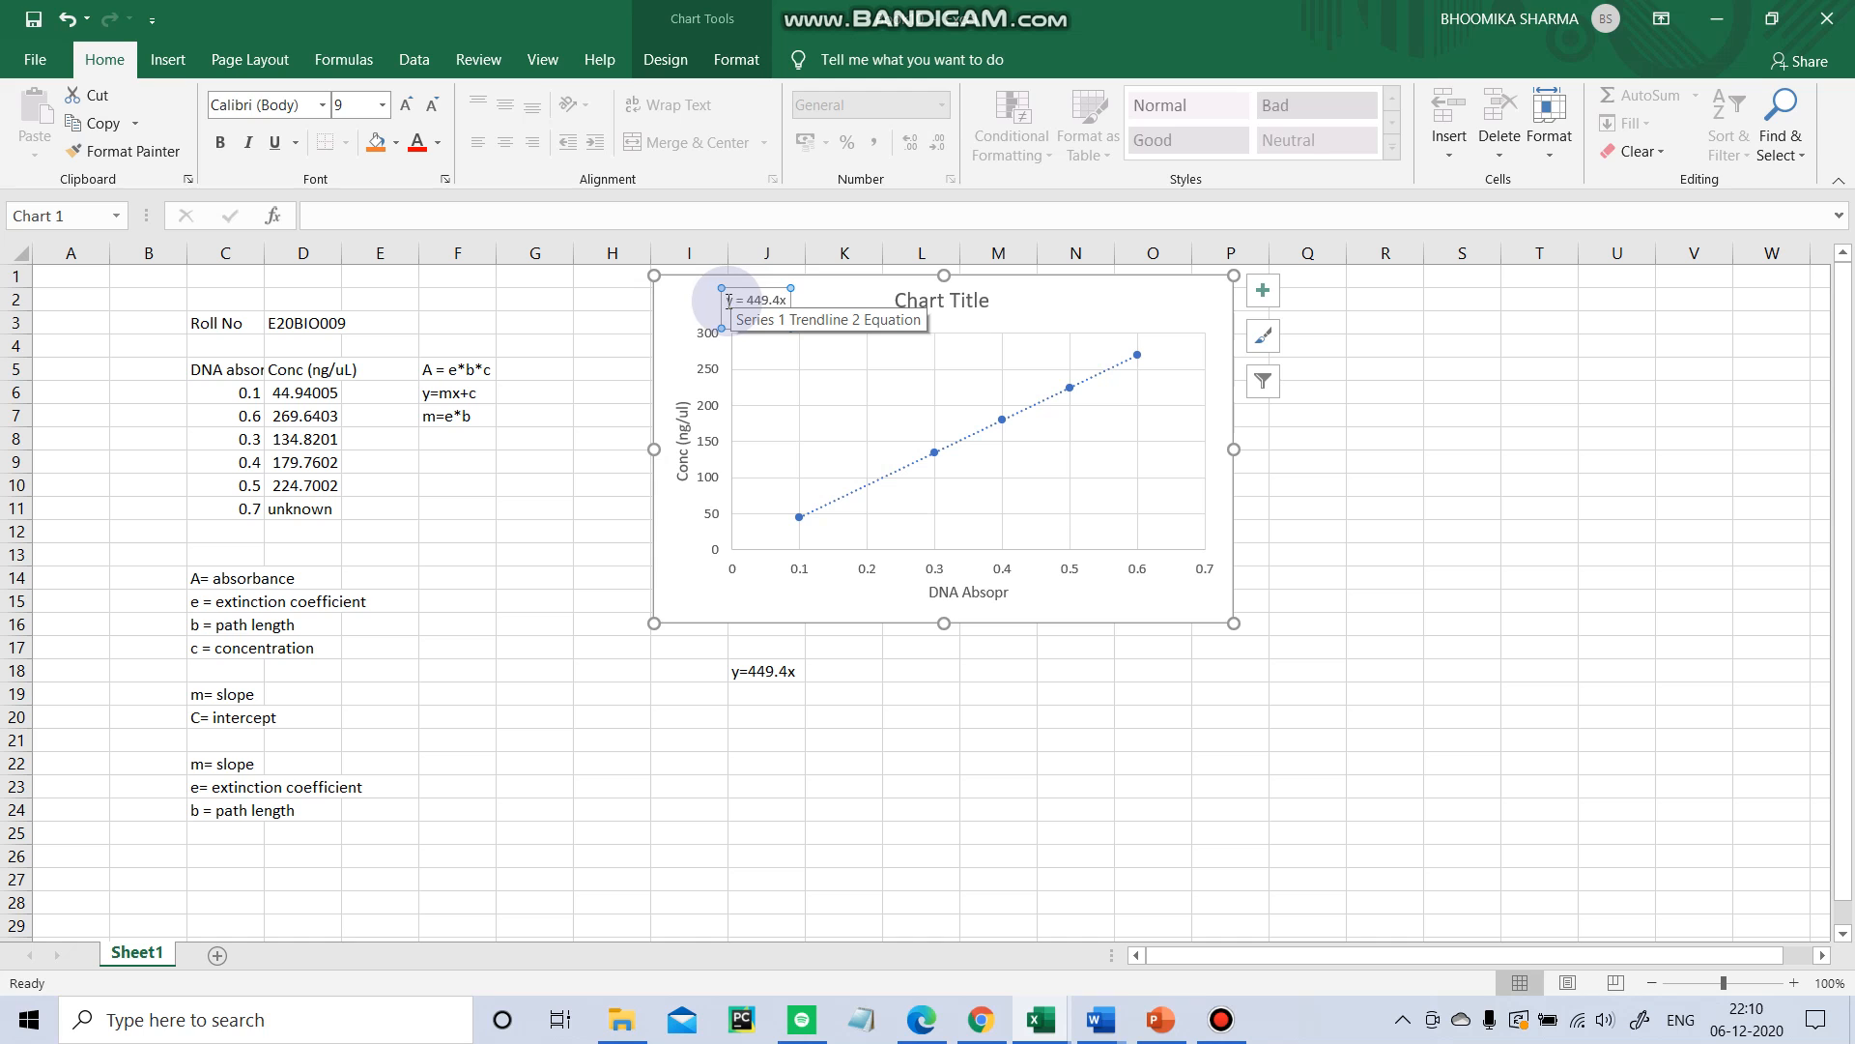
{"action": "left_click_drag", "start_coordinate": [729, 301], "coordinate": [783, 311]}
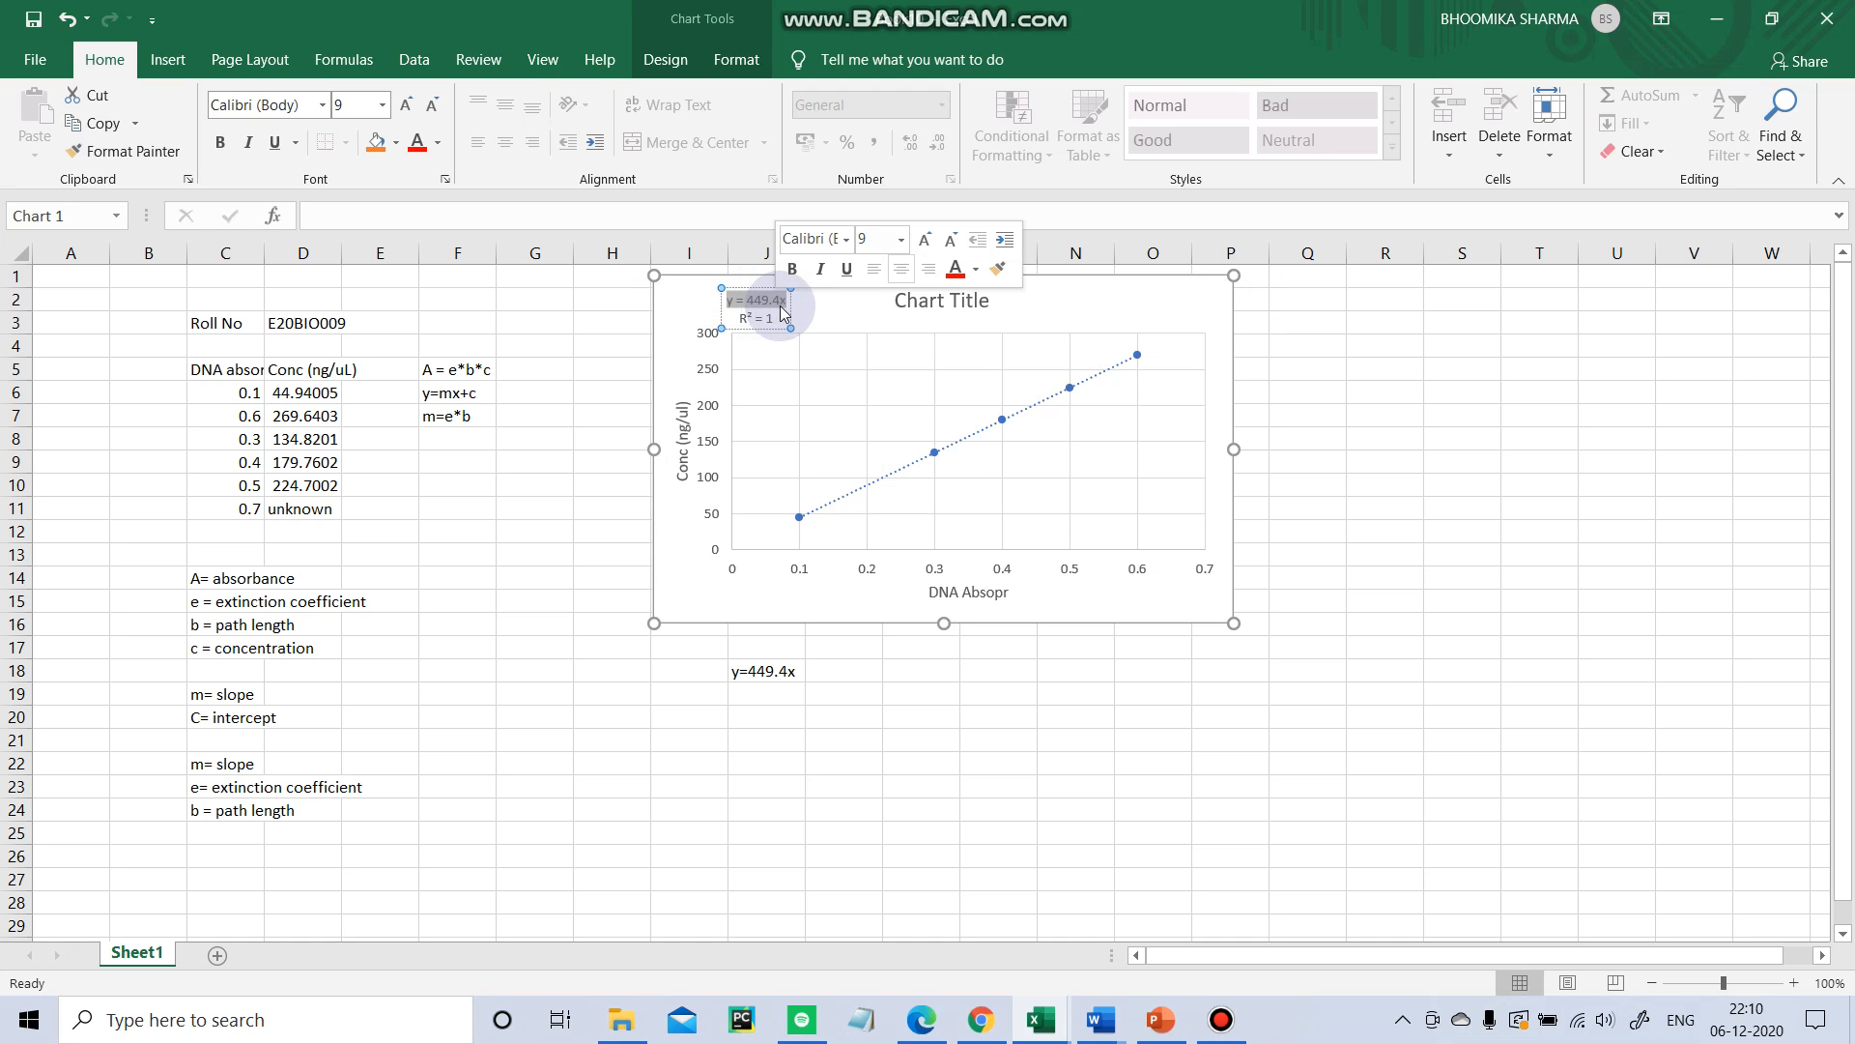
{"action": "left_click", "coordinate": [768, 669]}
{"action": "key", "text": "Return"}
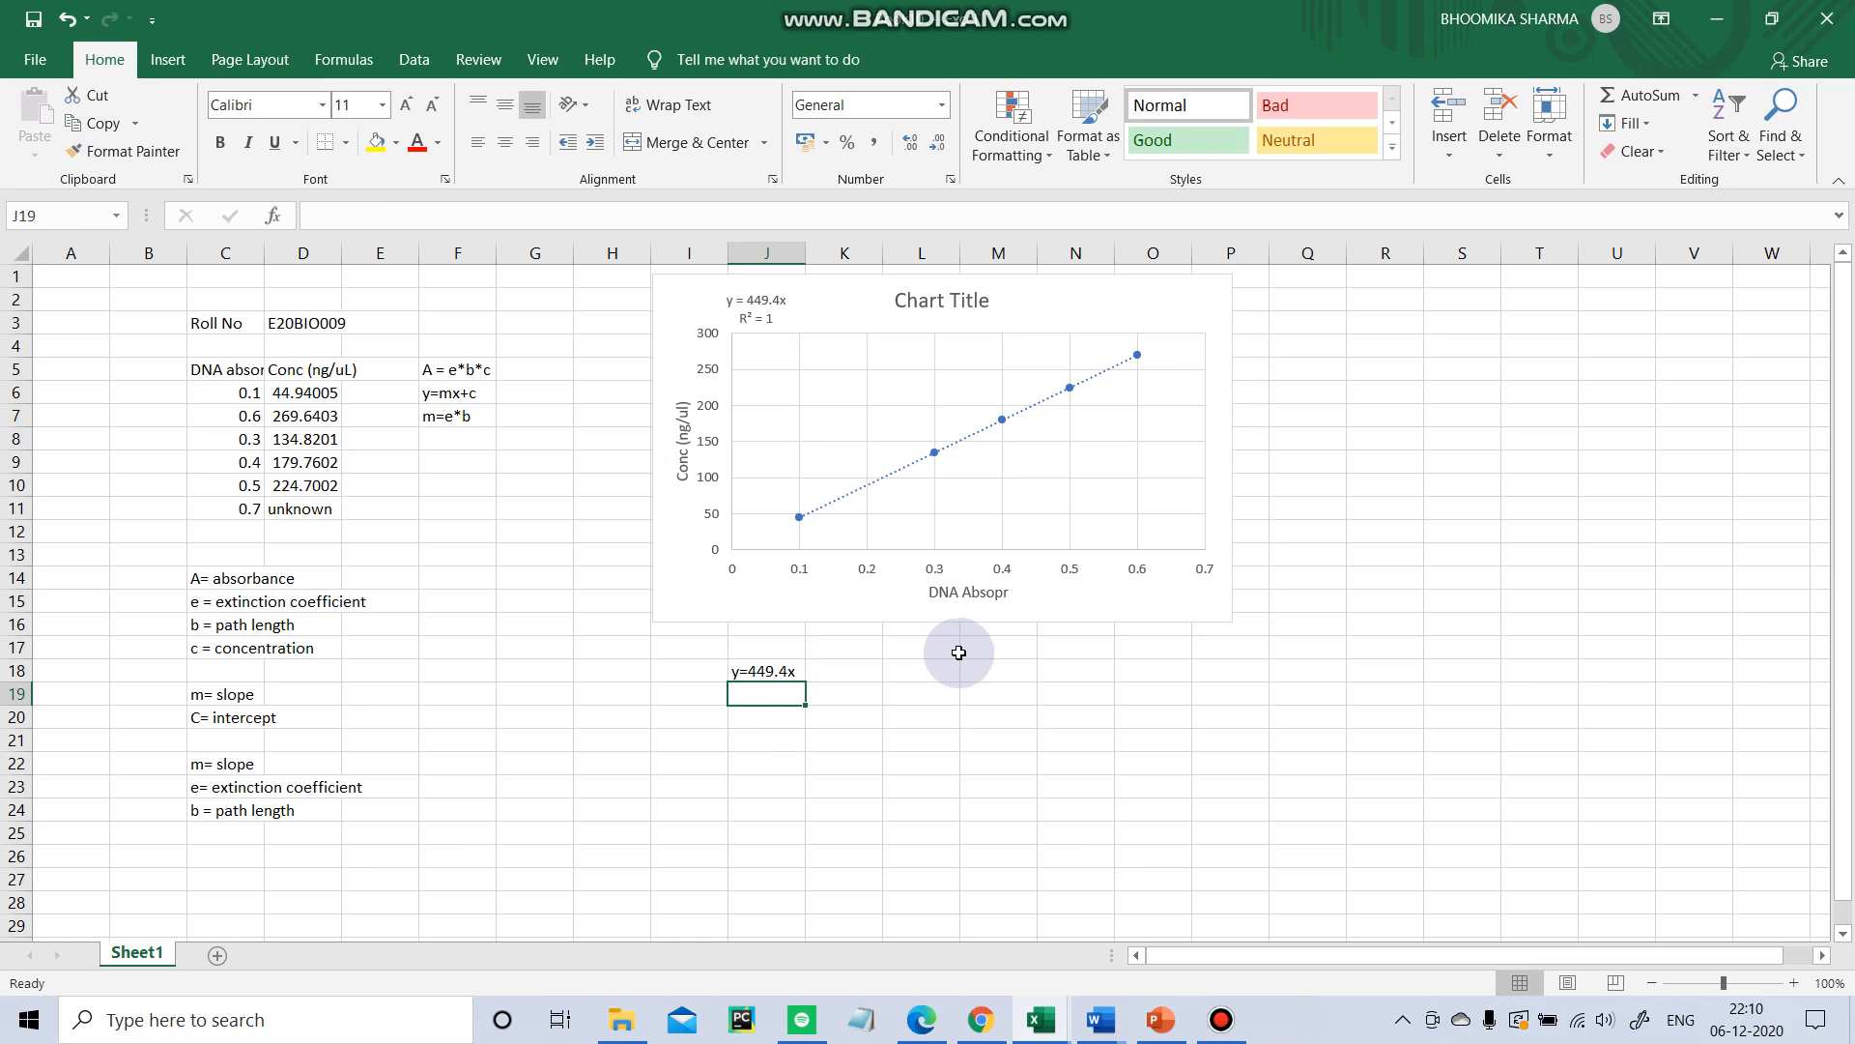
{"action": "type", "text": "= 449.4*0.7"}
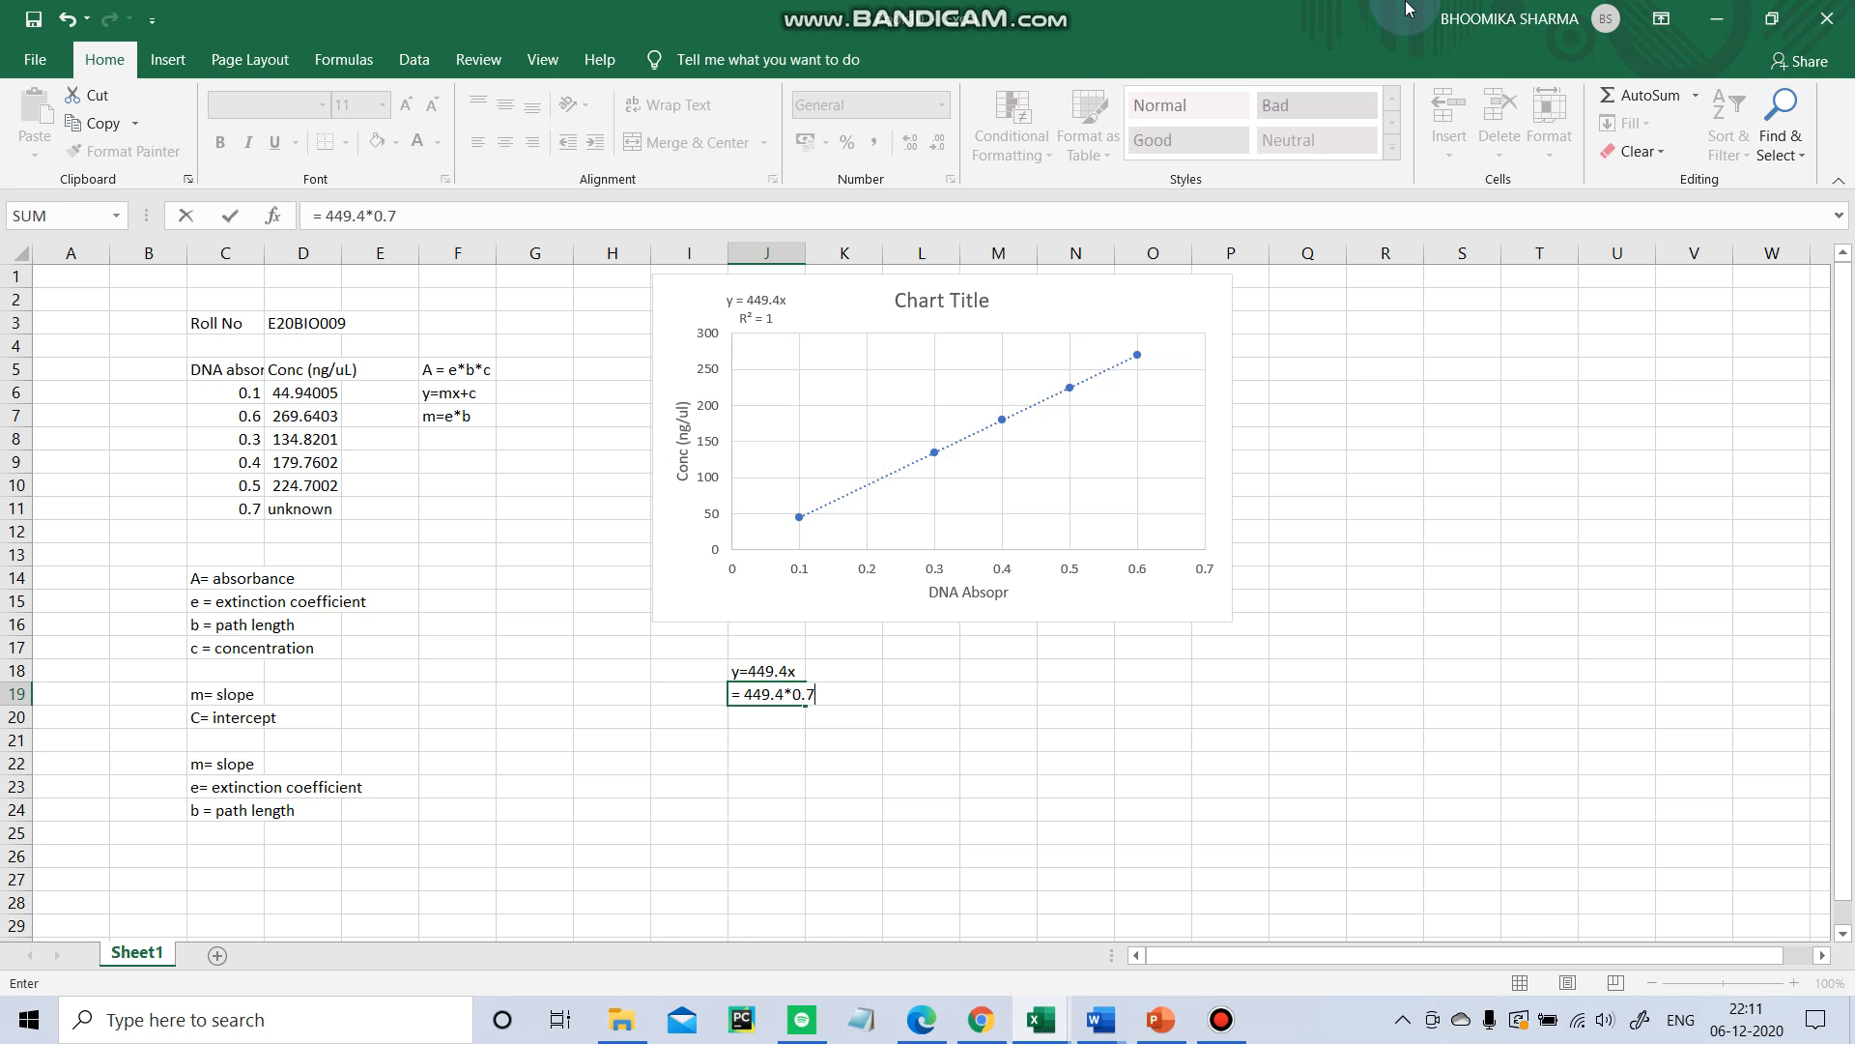
{"action": "key", "text": "Return"}
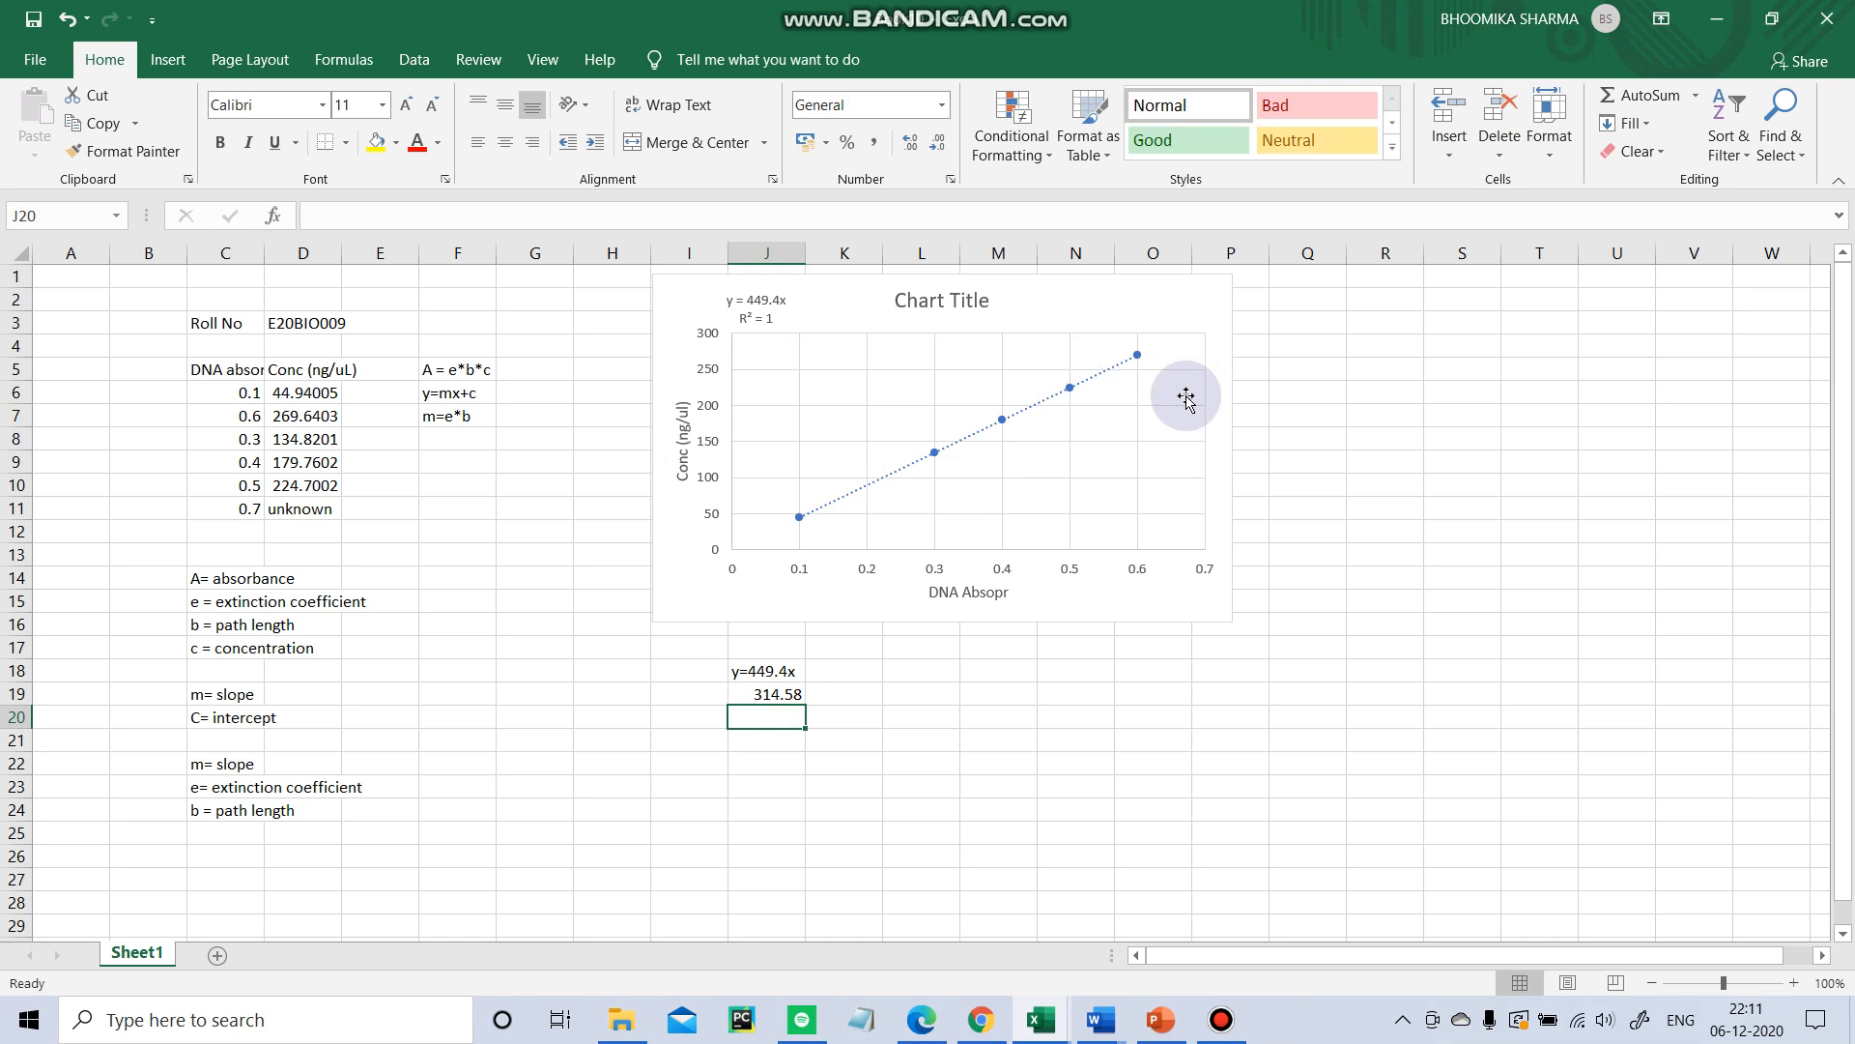
Copy the result from J19 into cell D11, replacing the unknown entry.
{"action": "left_click", "coordinate": [784, 694]}
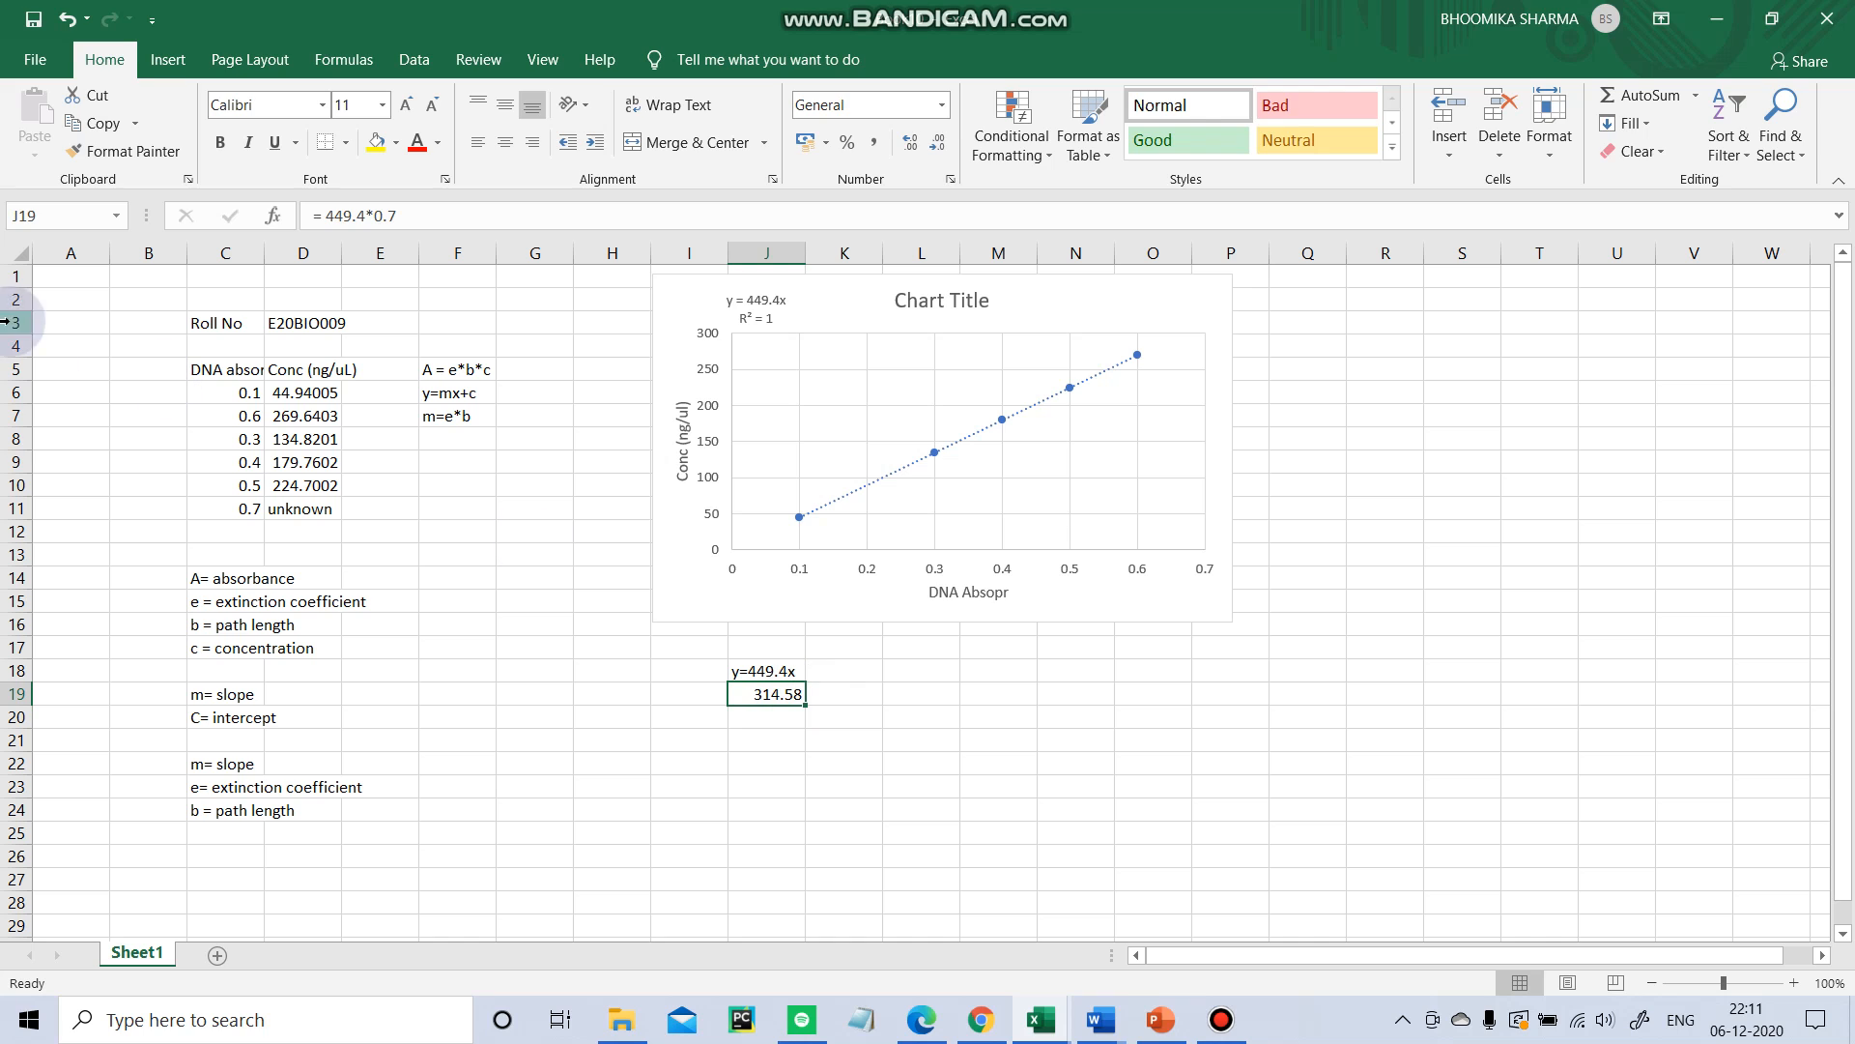
{"action": "left_click", "coordinate": [334, 509]}
{"action": "left_click", "coordinate": [704, 692]}
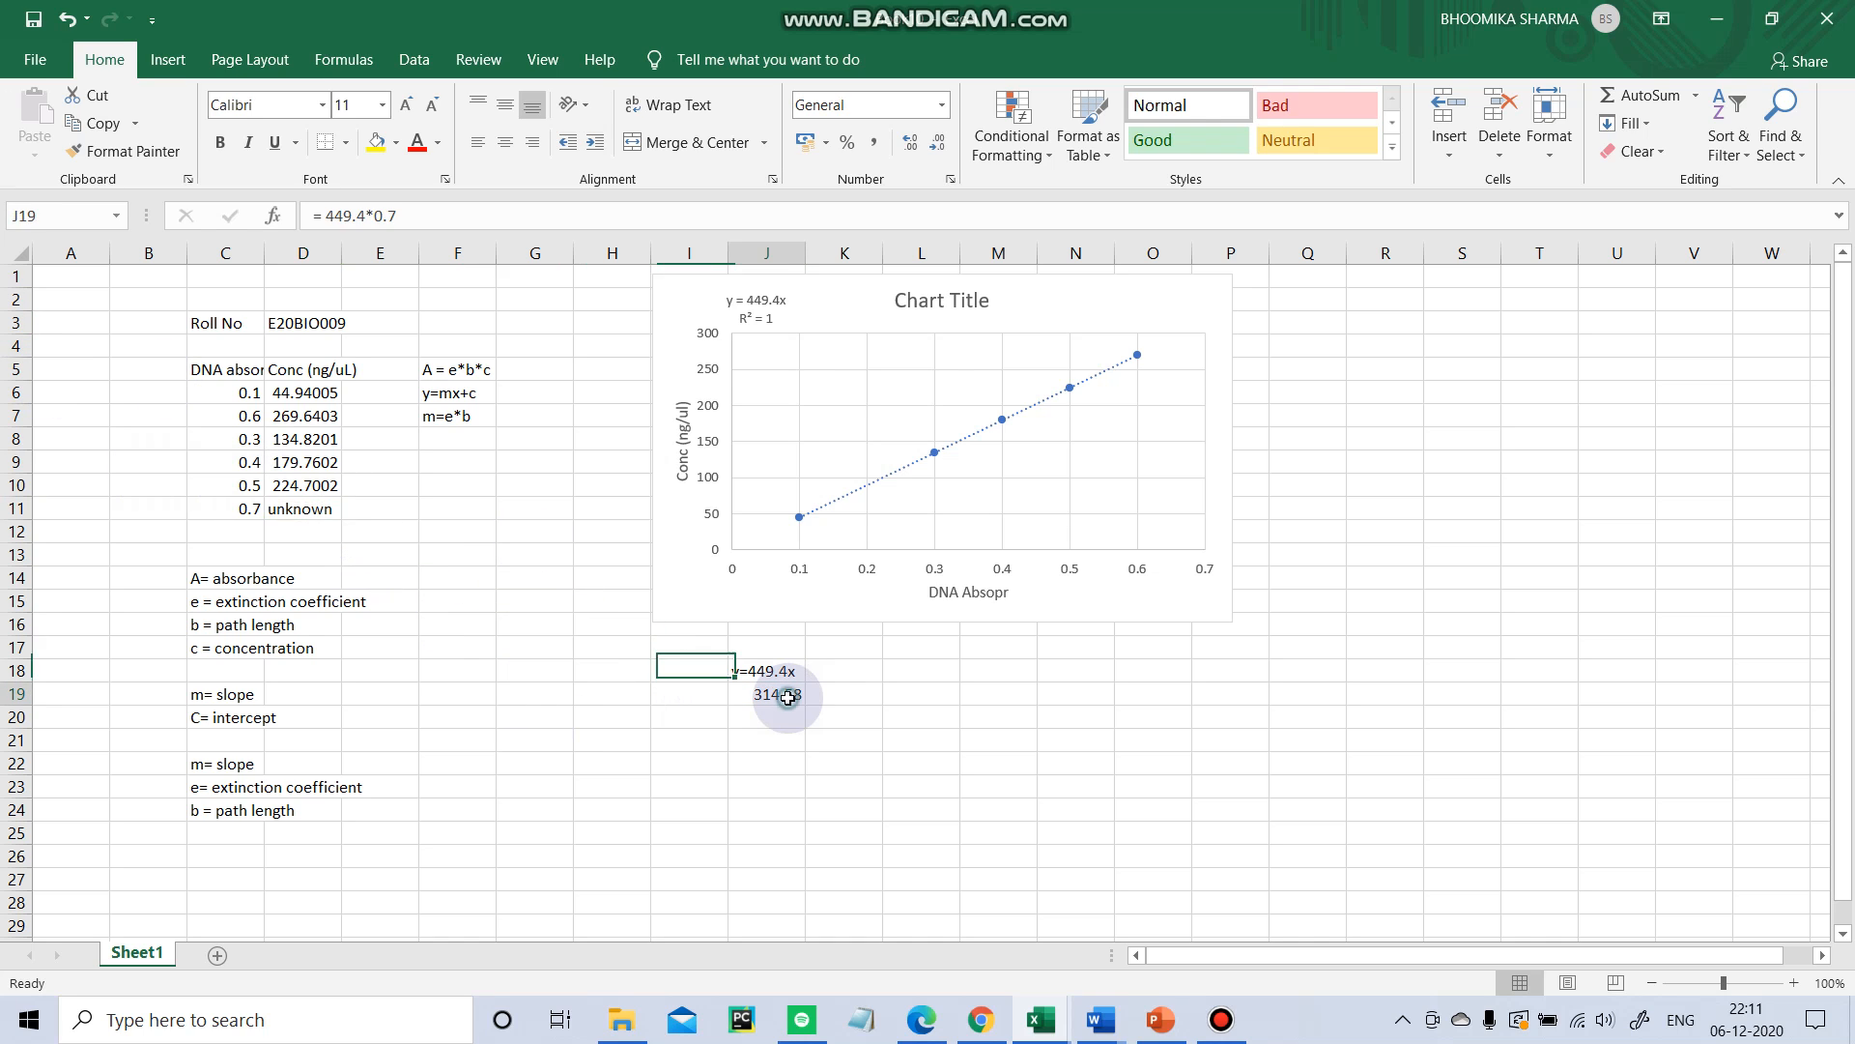
{"action": "left_click", "coordinate": [787, 696]}
{"action": "key", "text": "ctrl+c"}
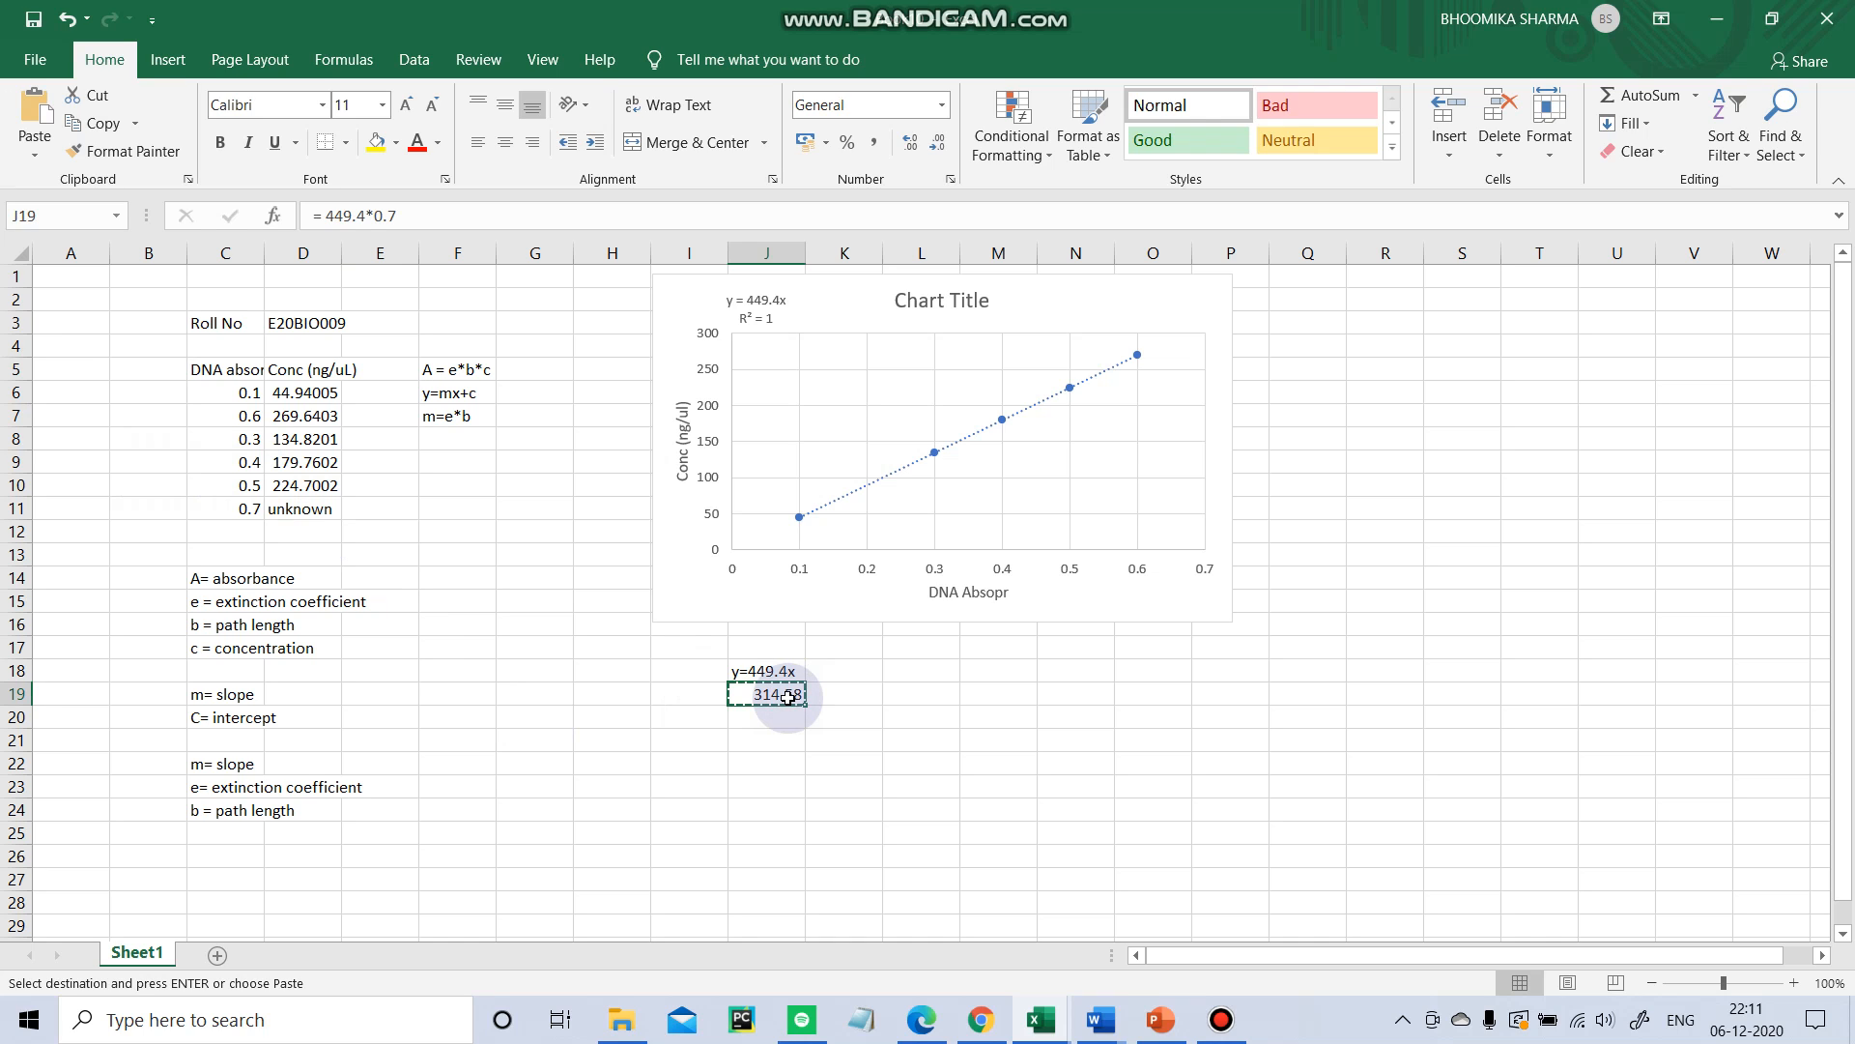
{"action": "left_click", "coordinate": [330, 516]}
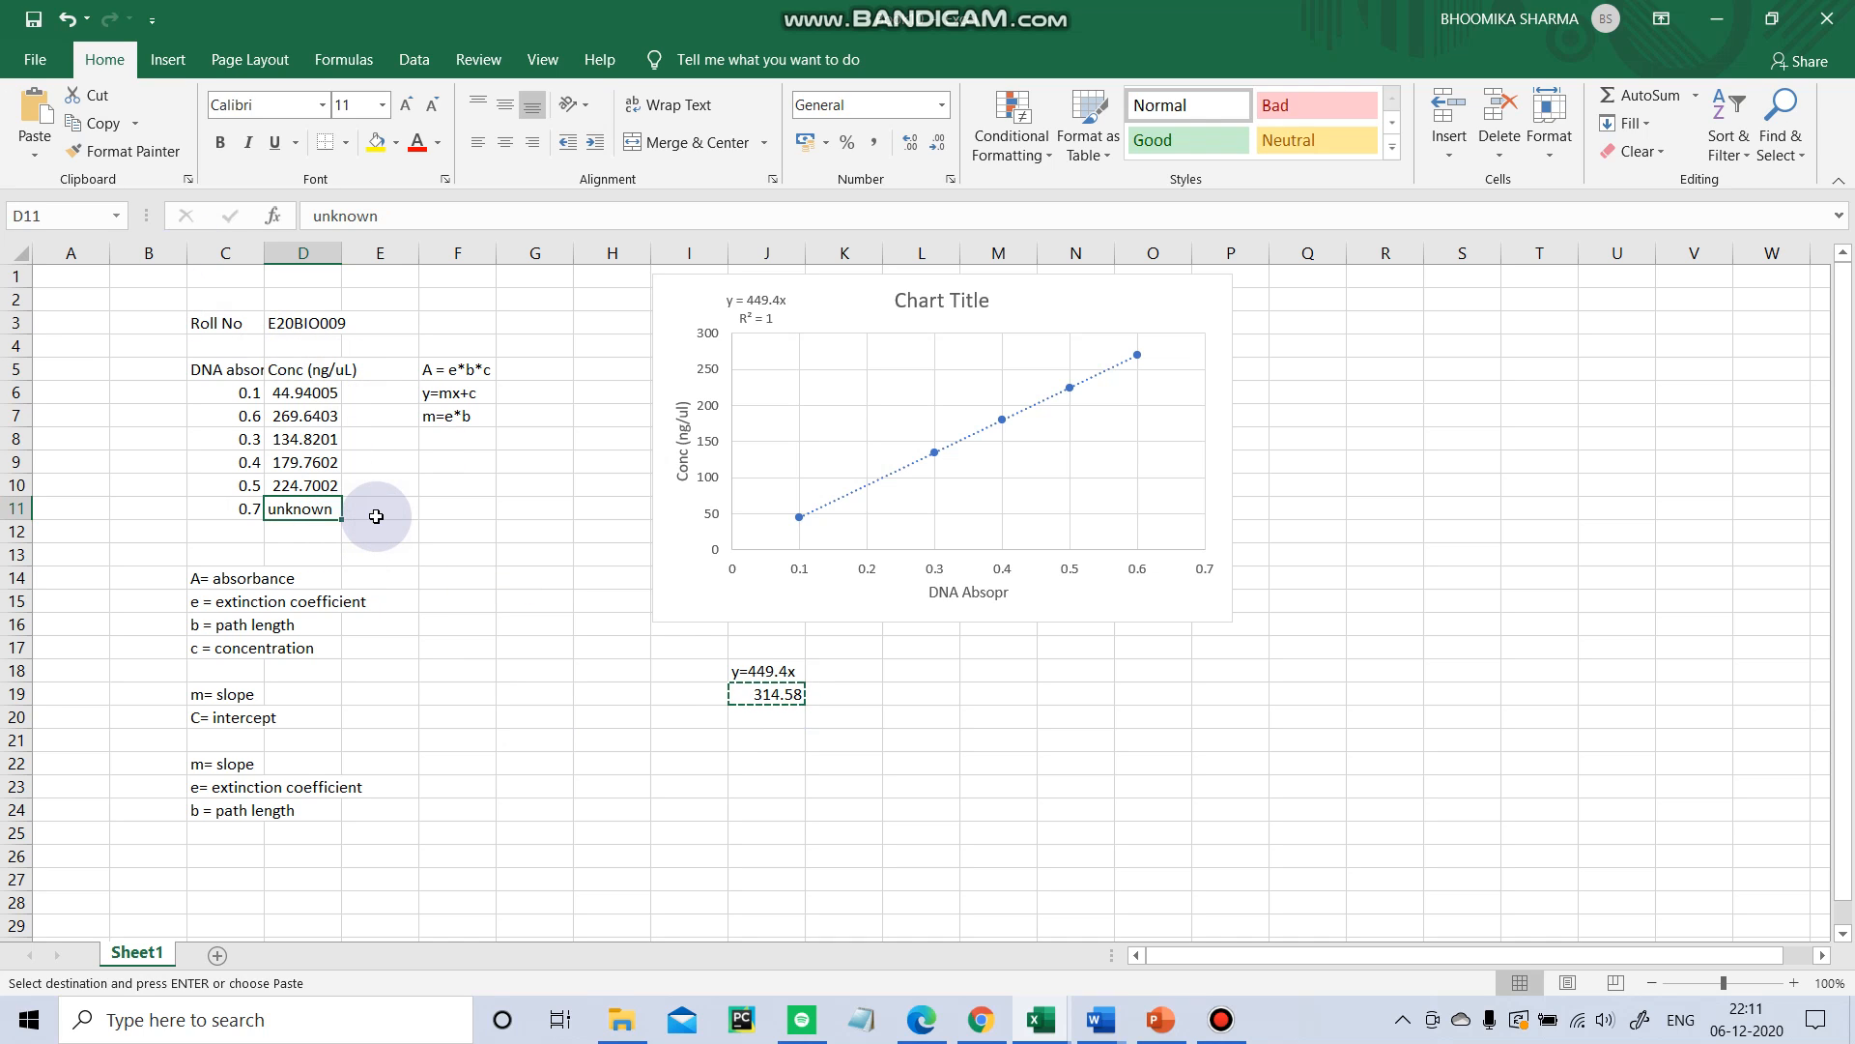
{"action": "key", "text": "ctrl+v"}
{"action": "left_click", "coordinate": [464, 506]}
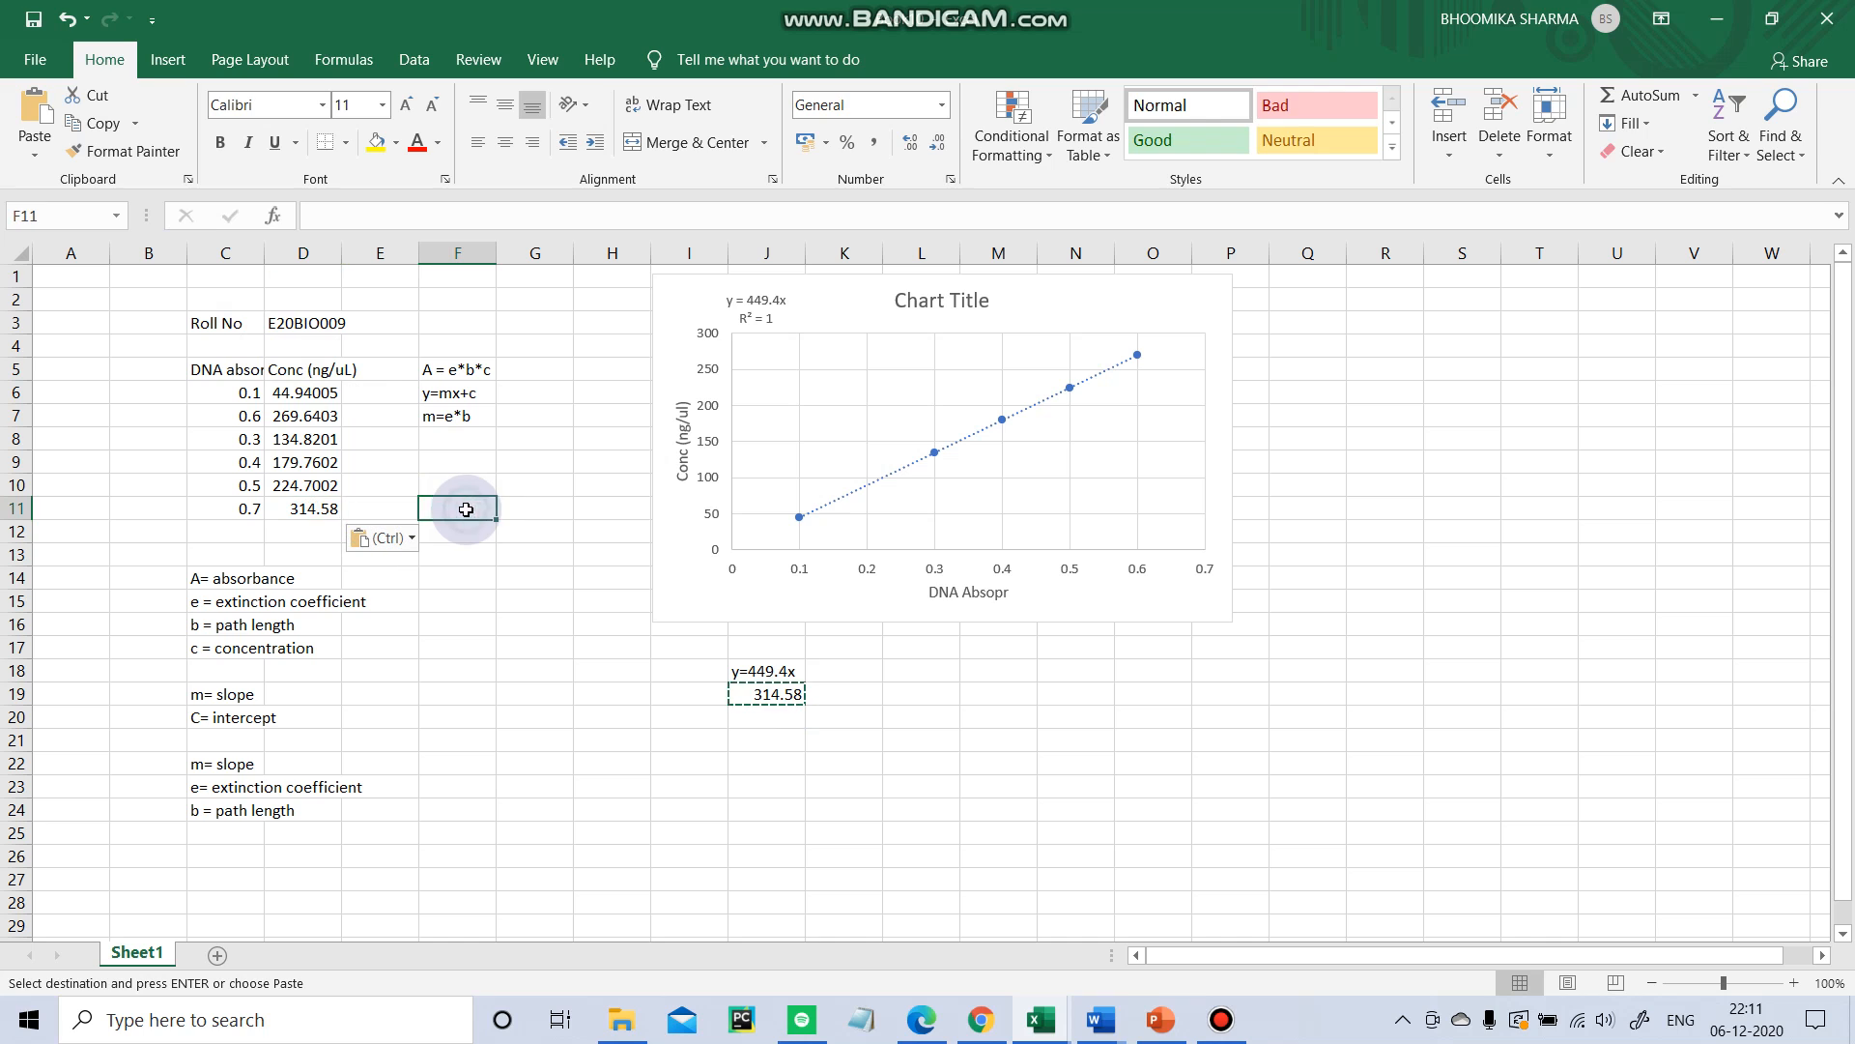
{"action": "left_click", "coordinate": [317, 508]}
{"action": "key", "text": "Escape"}
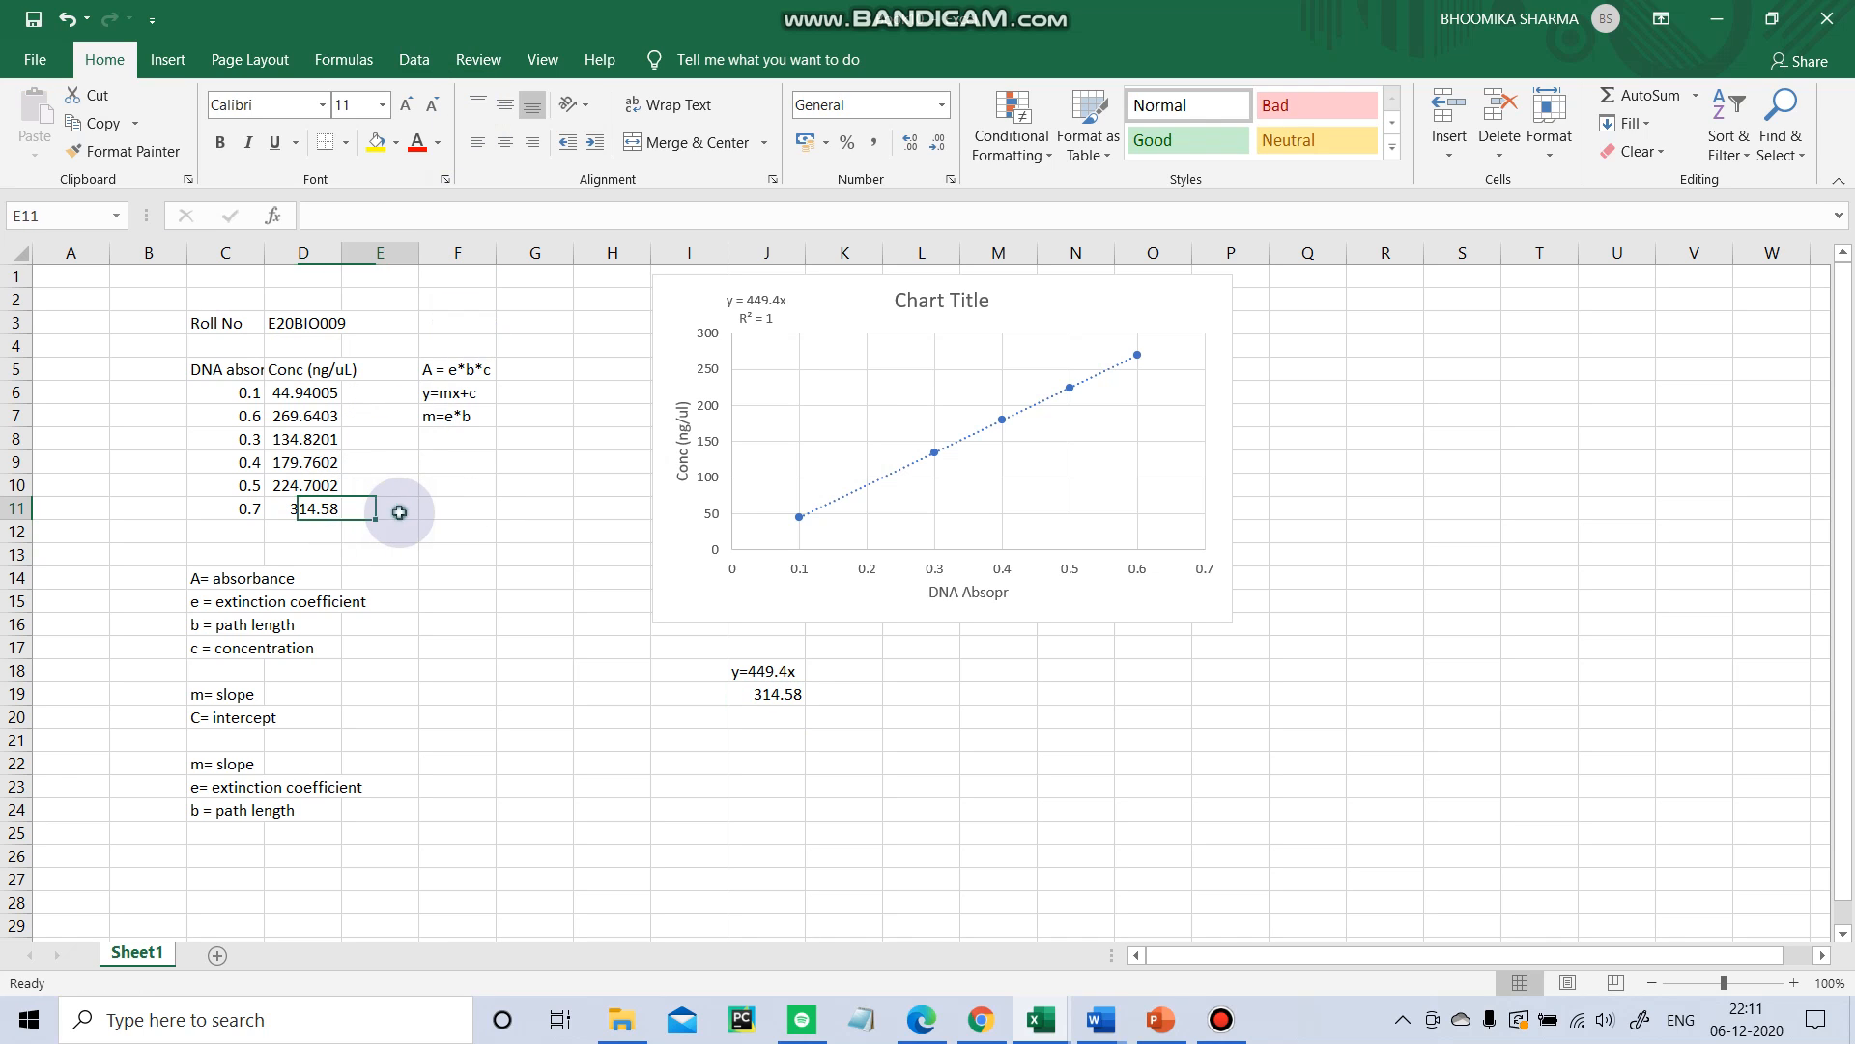
Clear the helper cells J18 through J20.
{"action": "left_click", "coordinate": [1296, 785]}
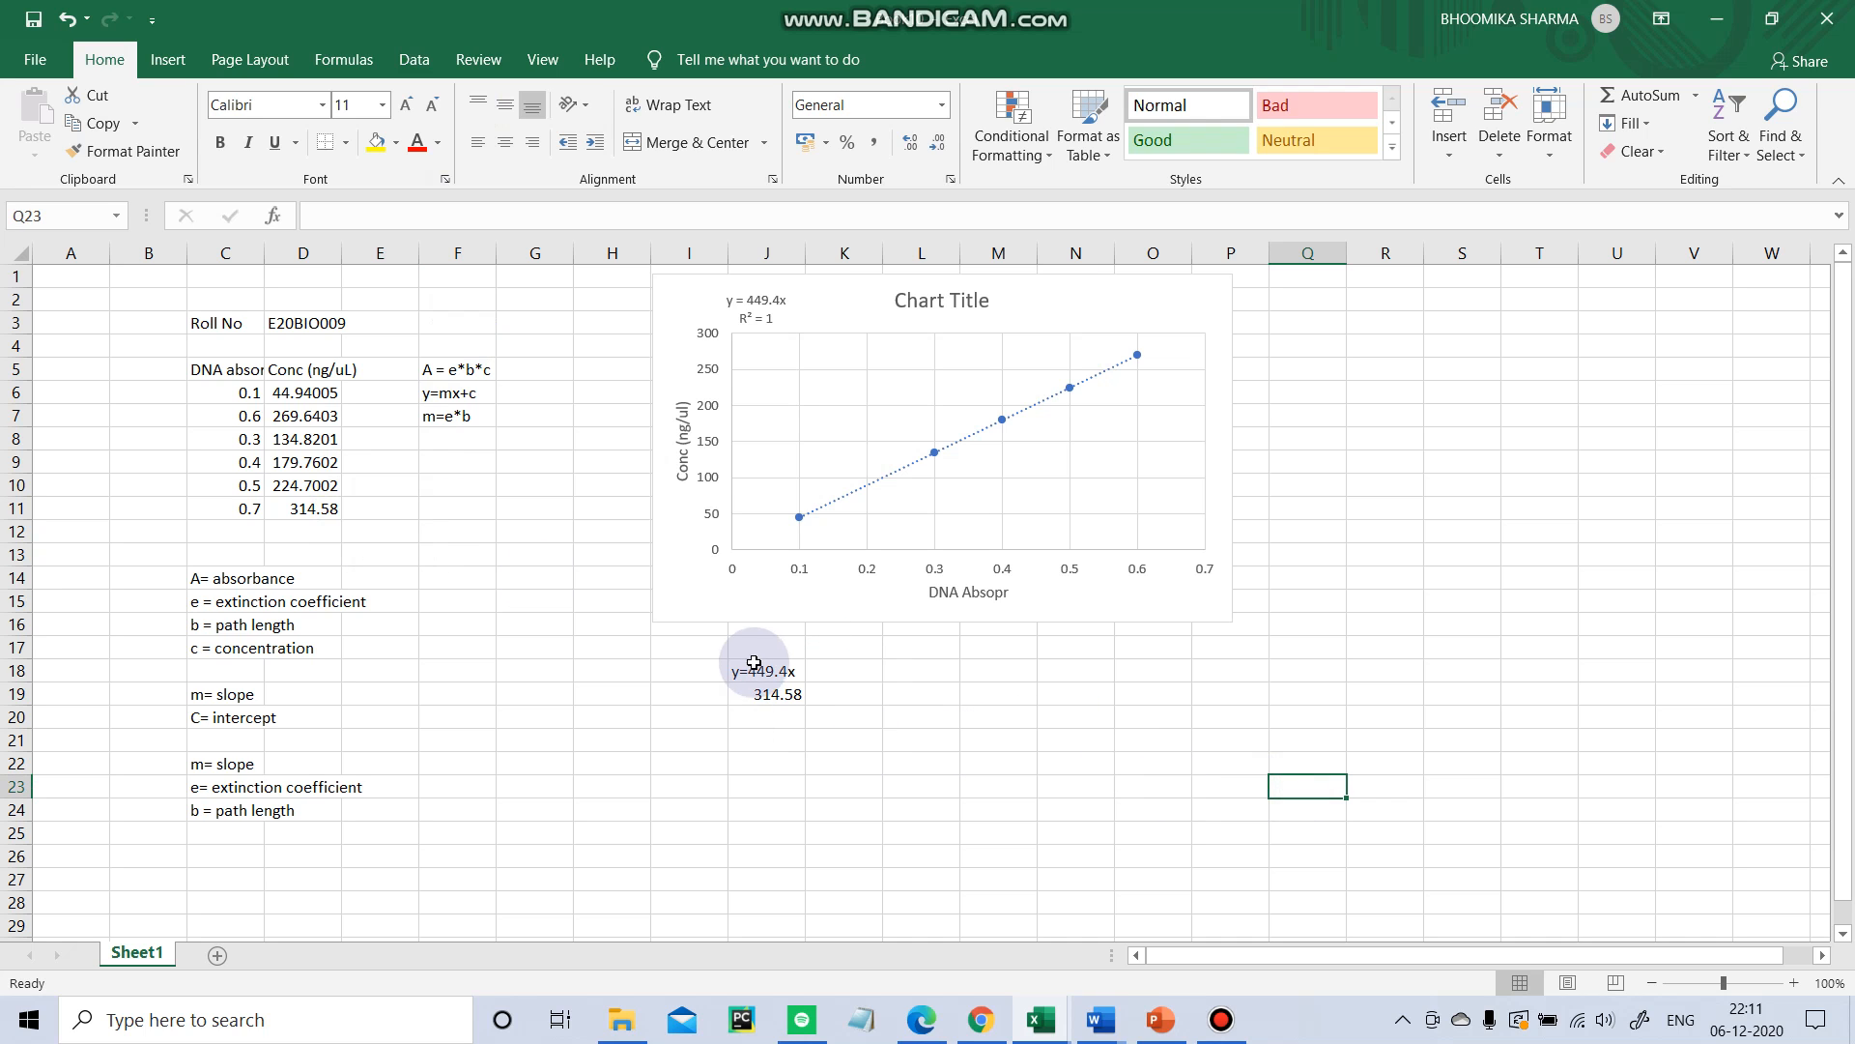
{"action": "left_click_drag", "start_coordinate": [759, 666], "coordinate": [800, 716]}
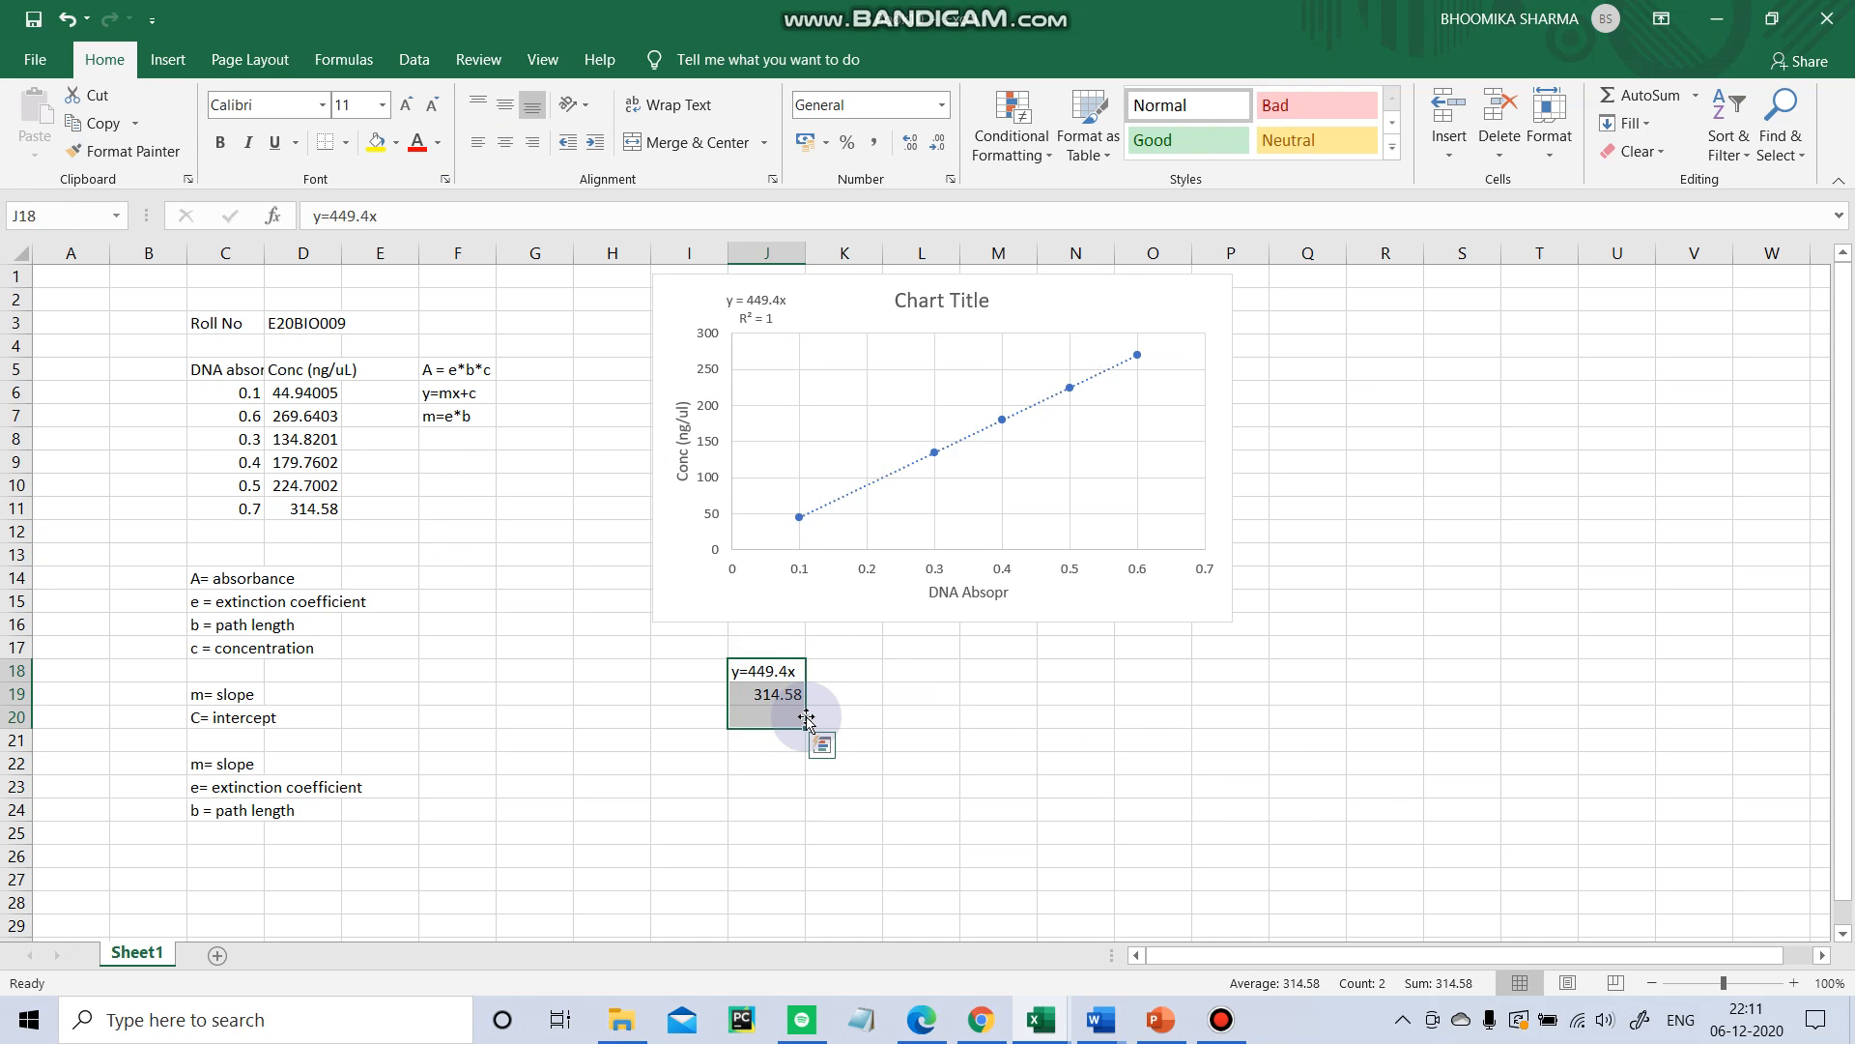
{"action": "key", "text": "Delete"}
{"action": "left_click", "coordinate": [646, 723]}
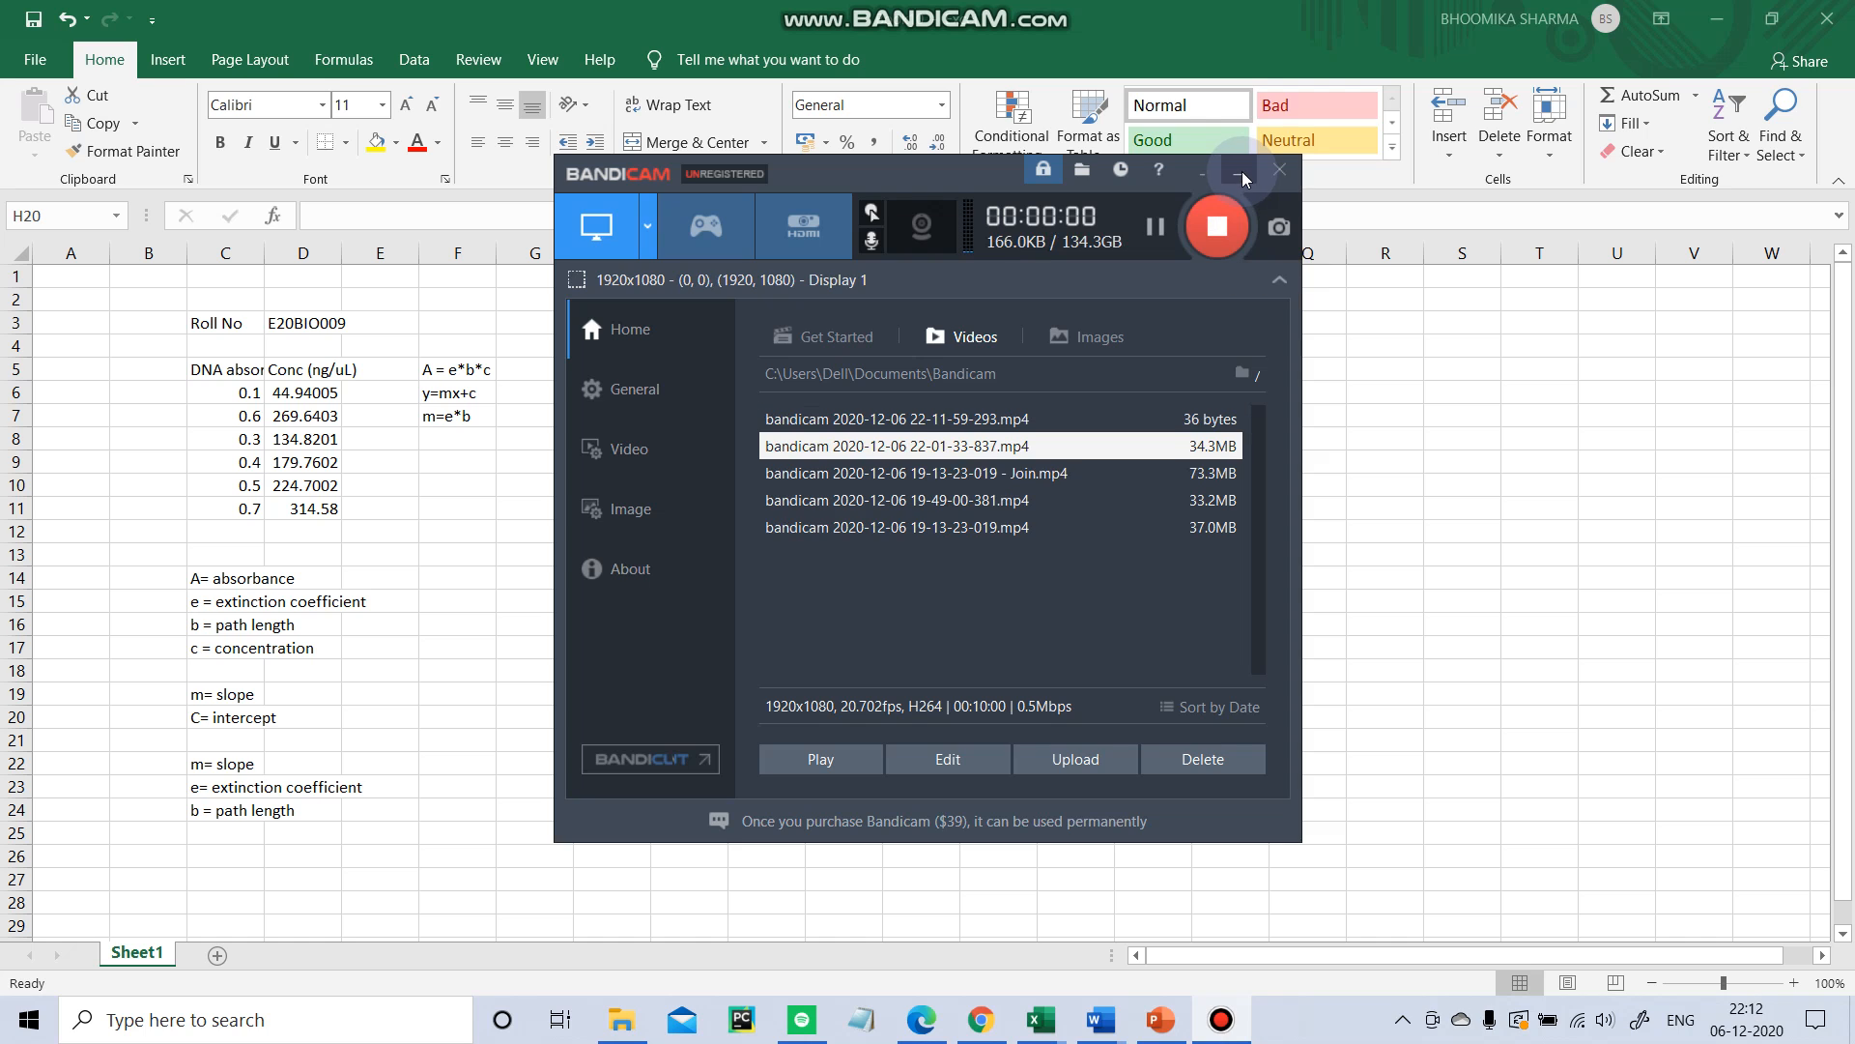
{"action": "left_click", "coordinate": [1239, 172]}
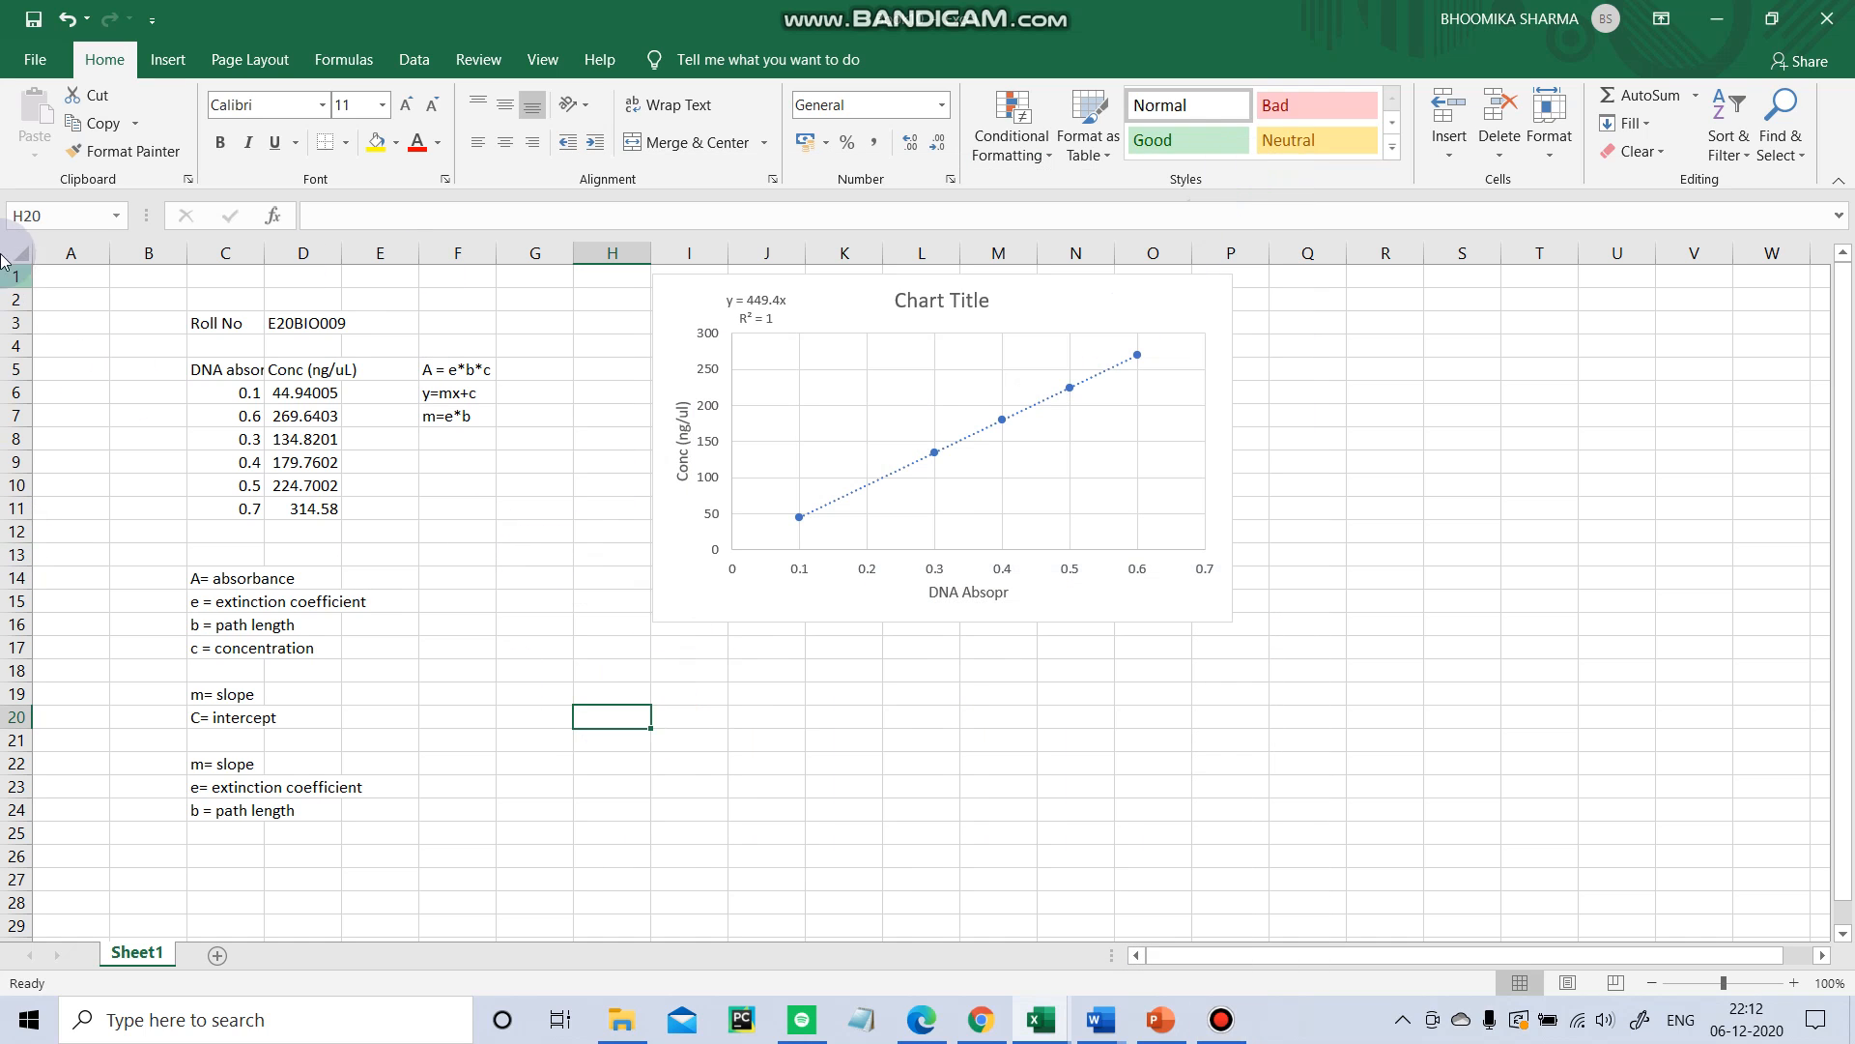
{"action": "left_click", "coordinate": [800, 715]}
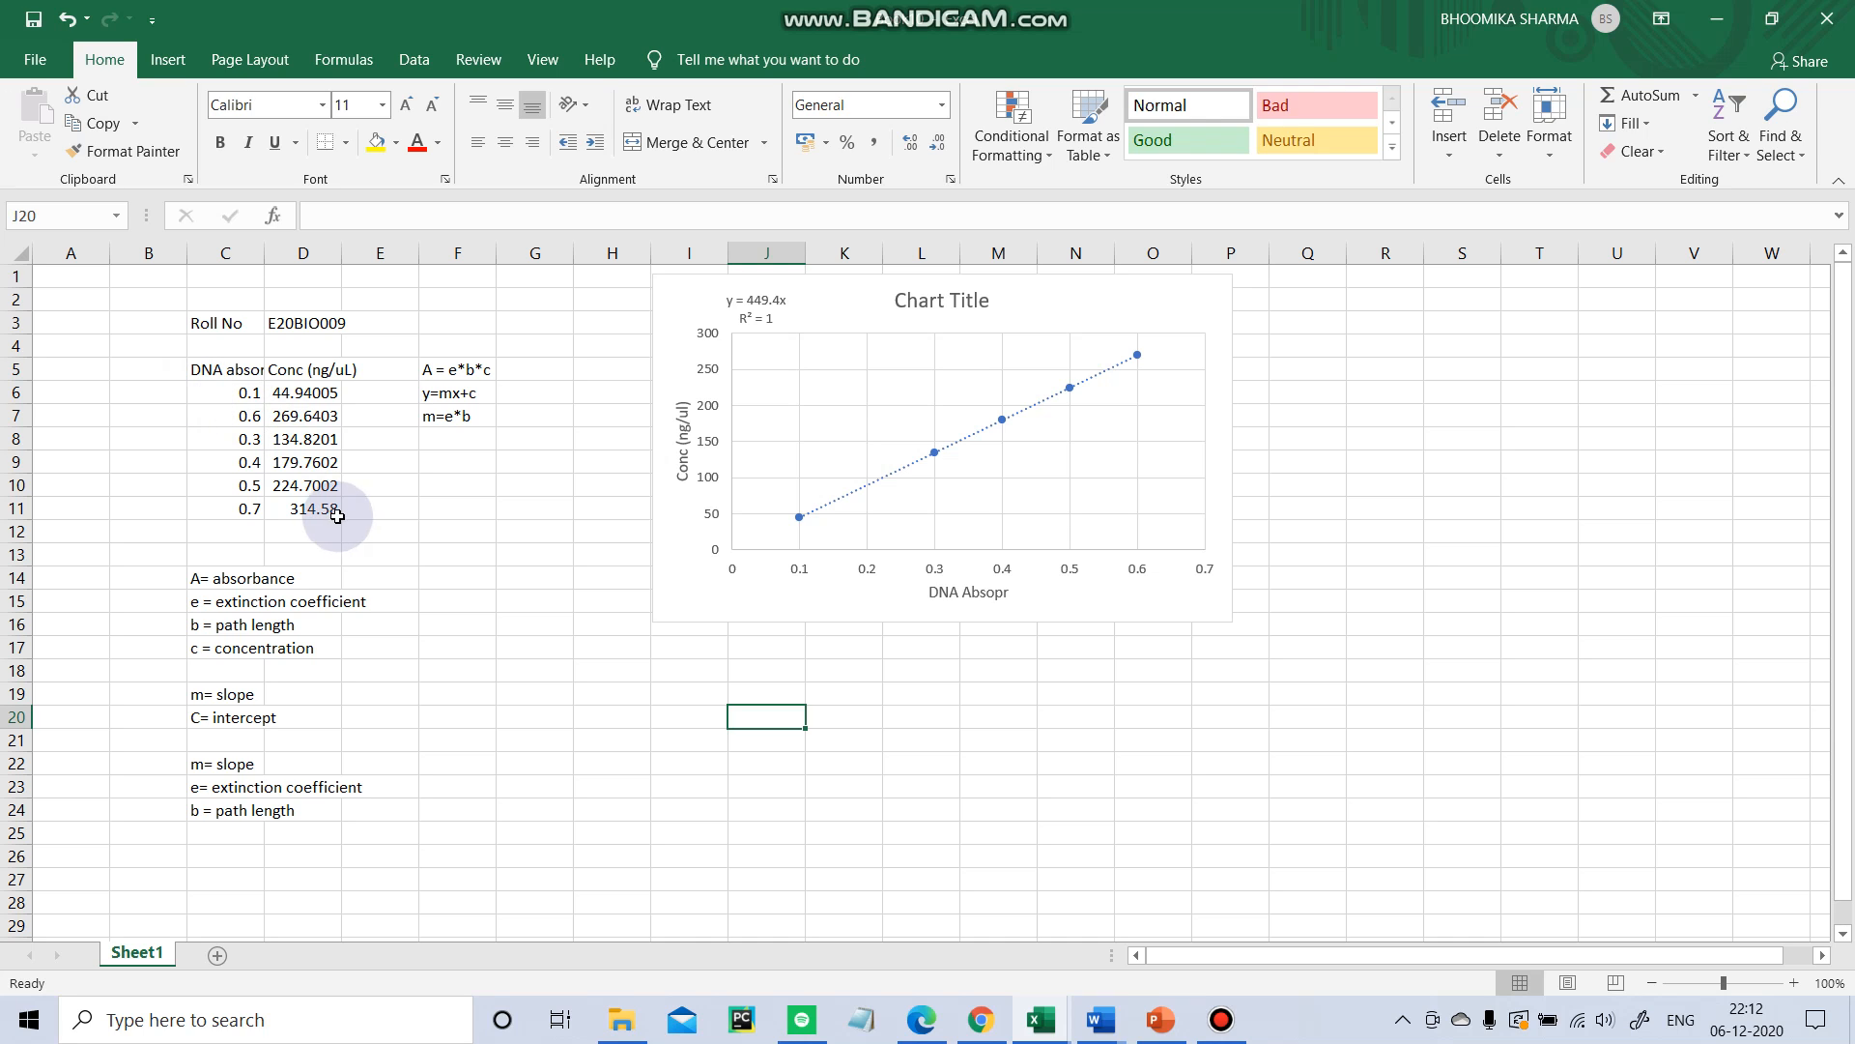
{"action": "left_click", "coordinate": [337, 512]}
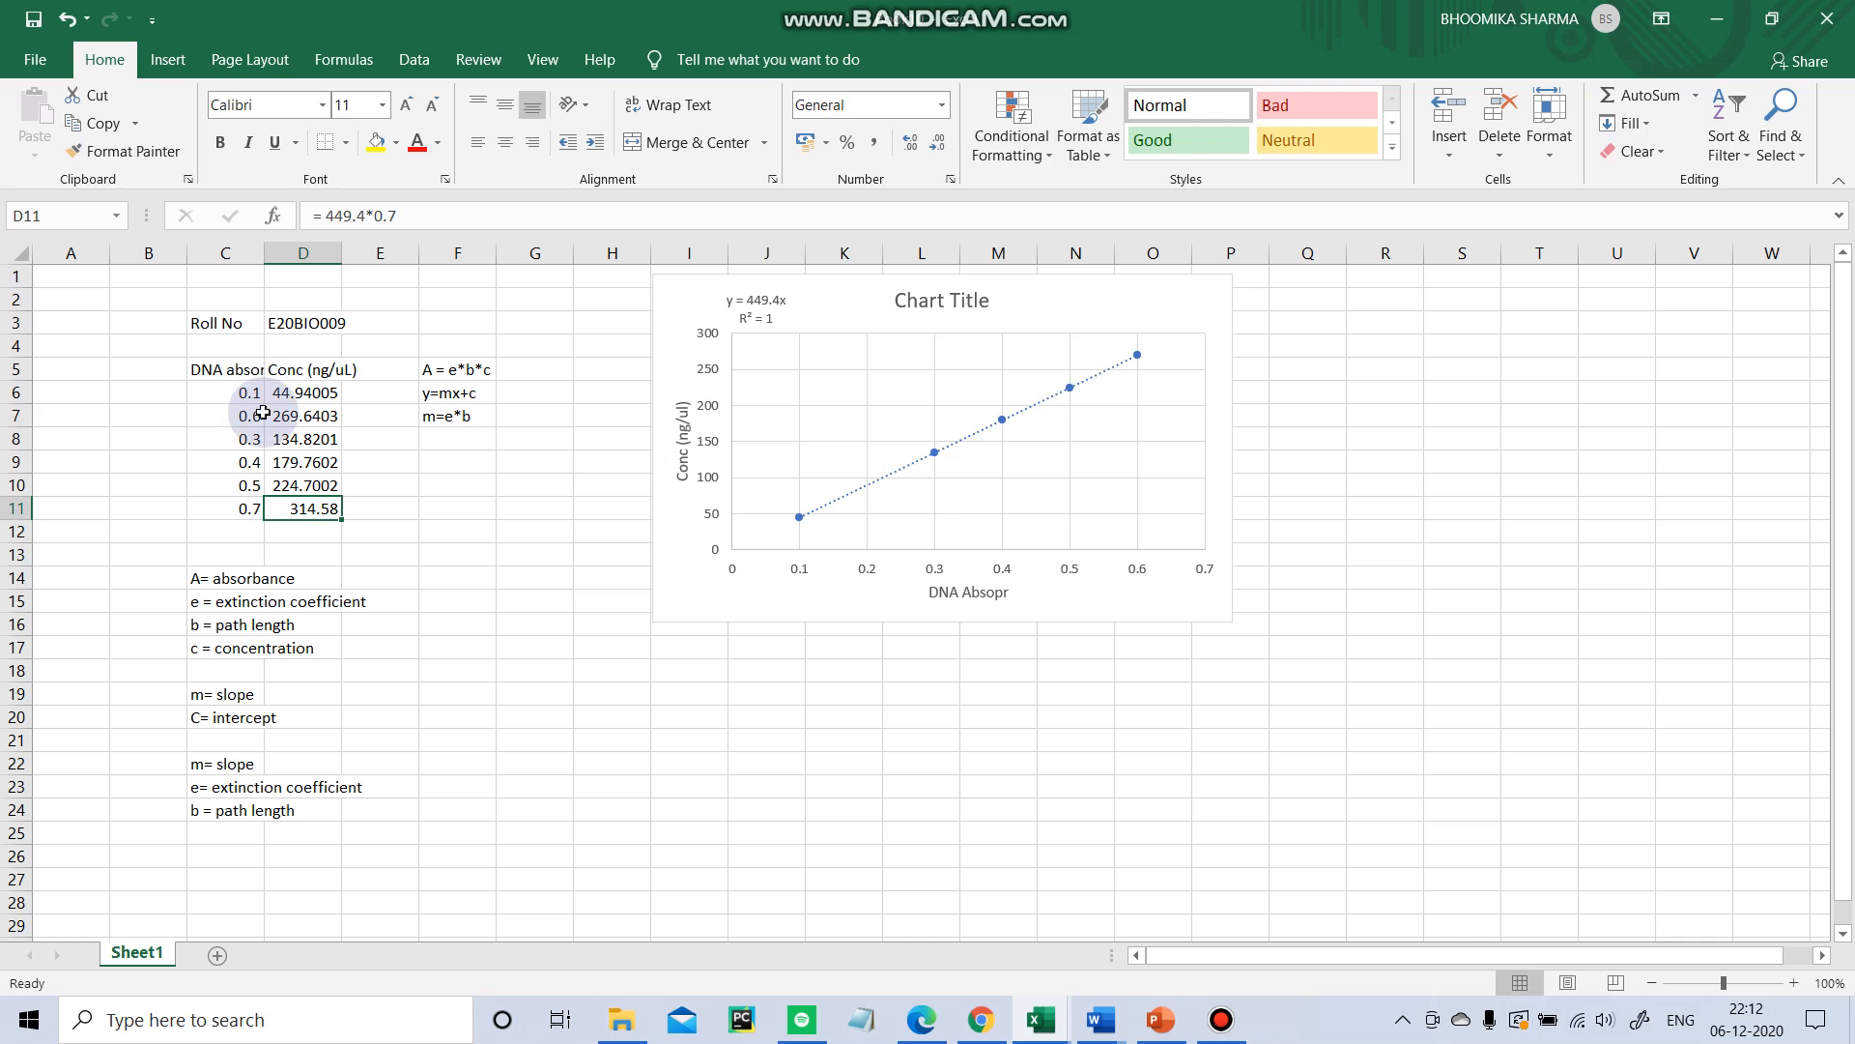
{"action": "left_click", "coordinate": [150, 432]}
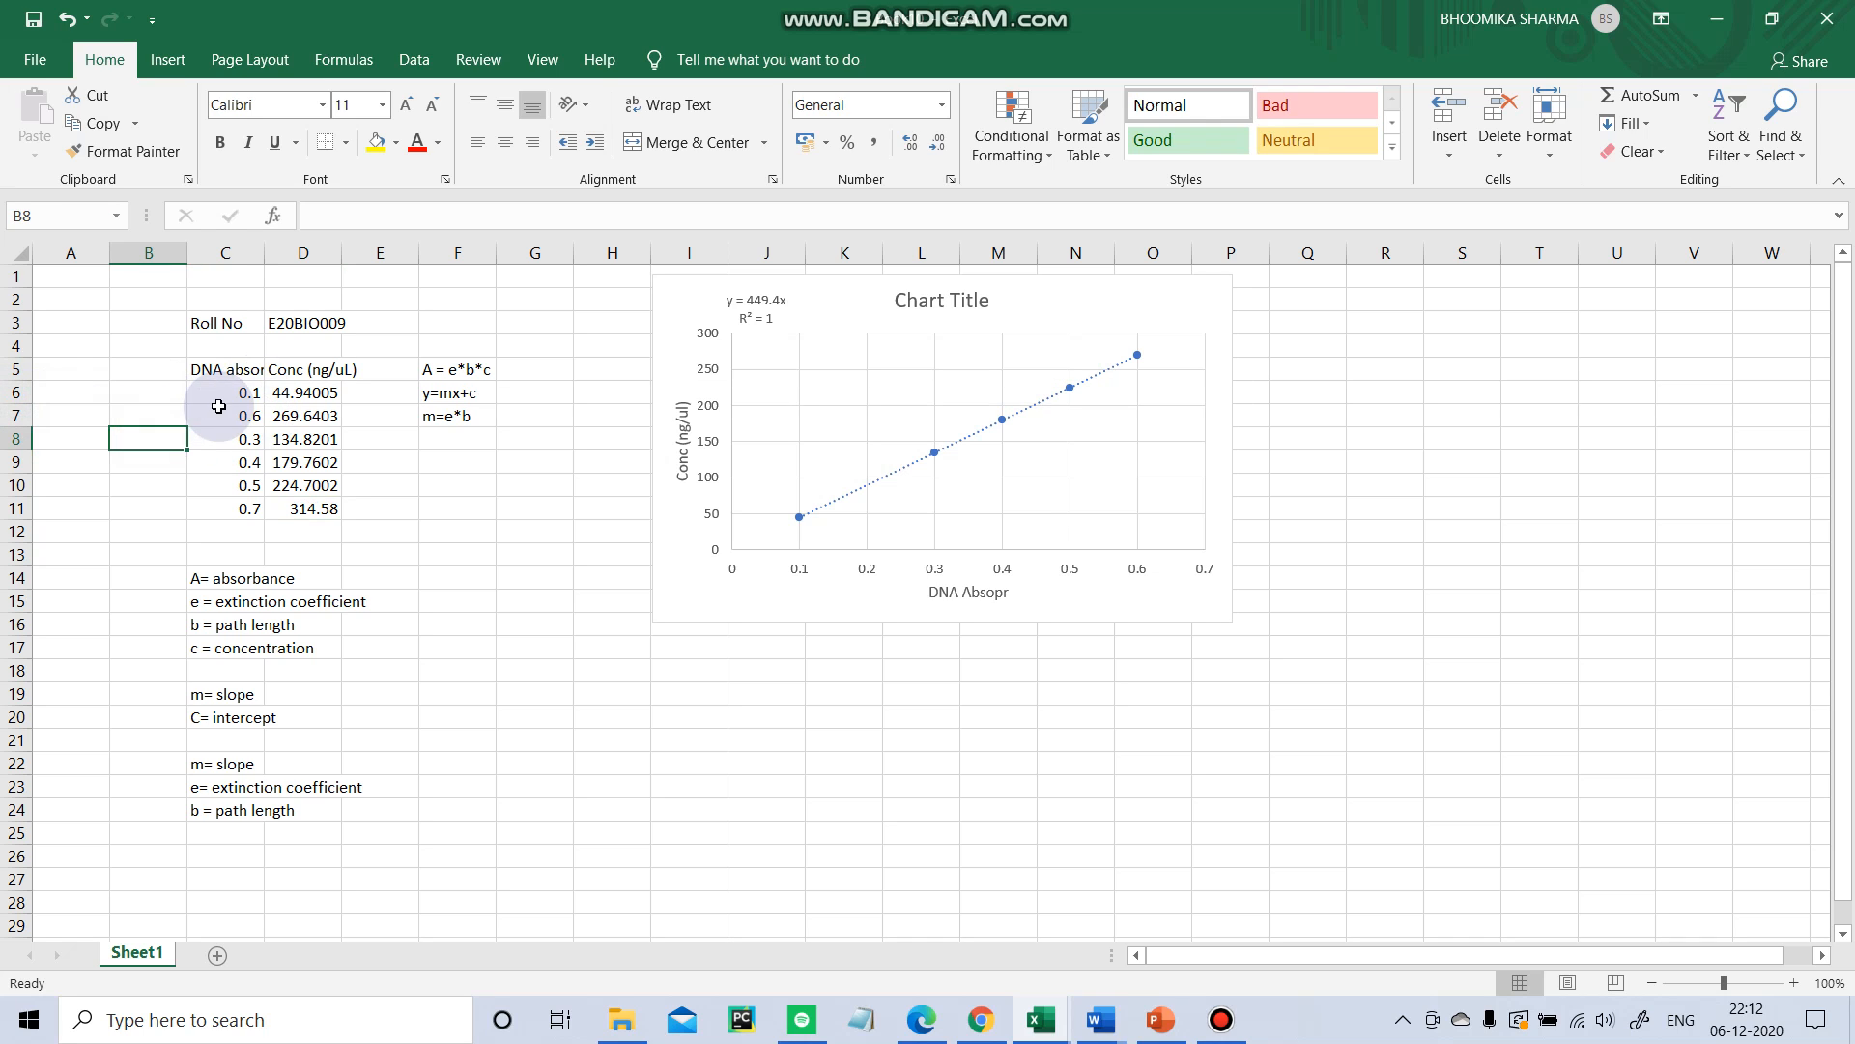
{"action": "left_click", "coordinate": [611, 461]}
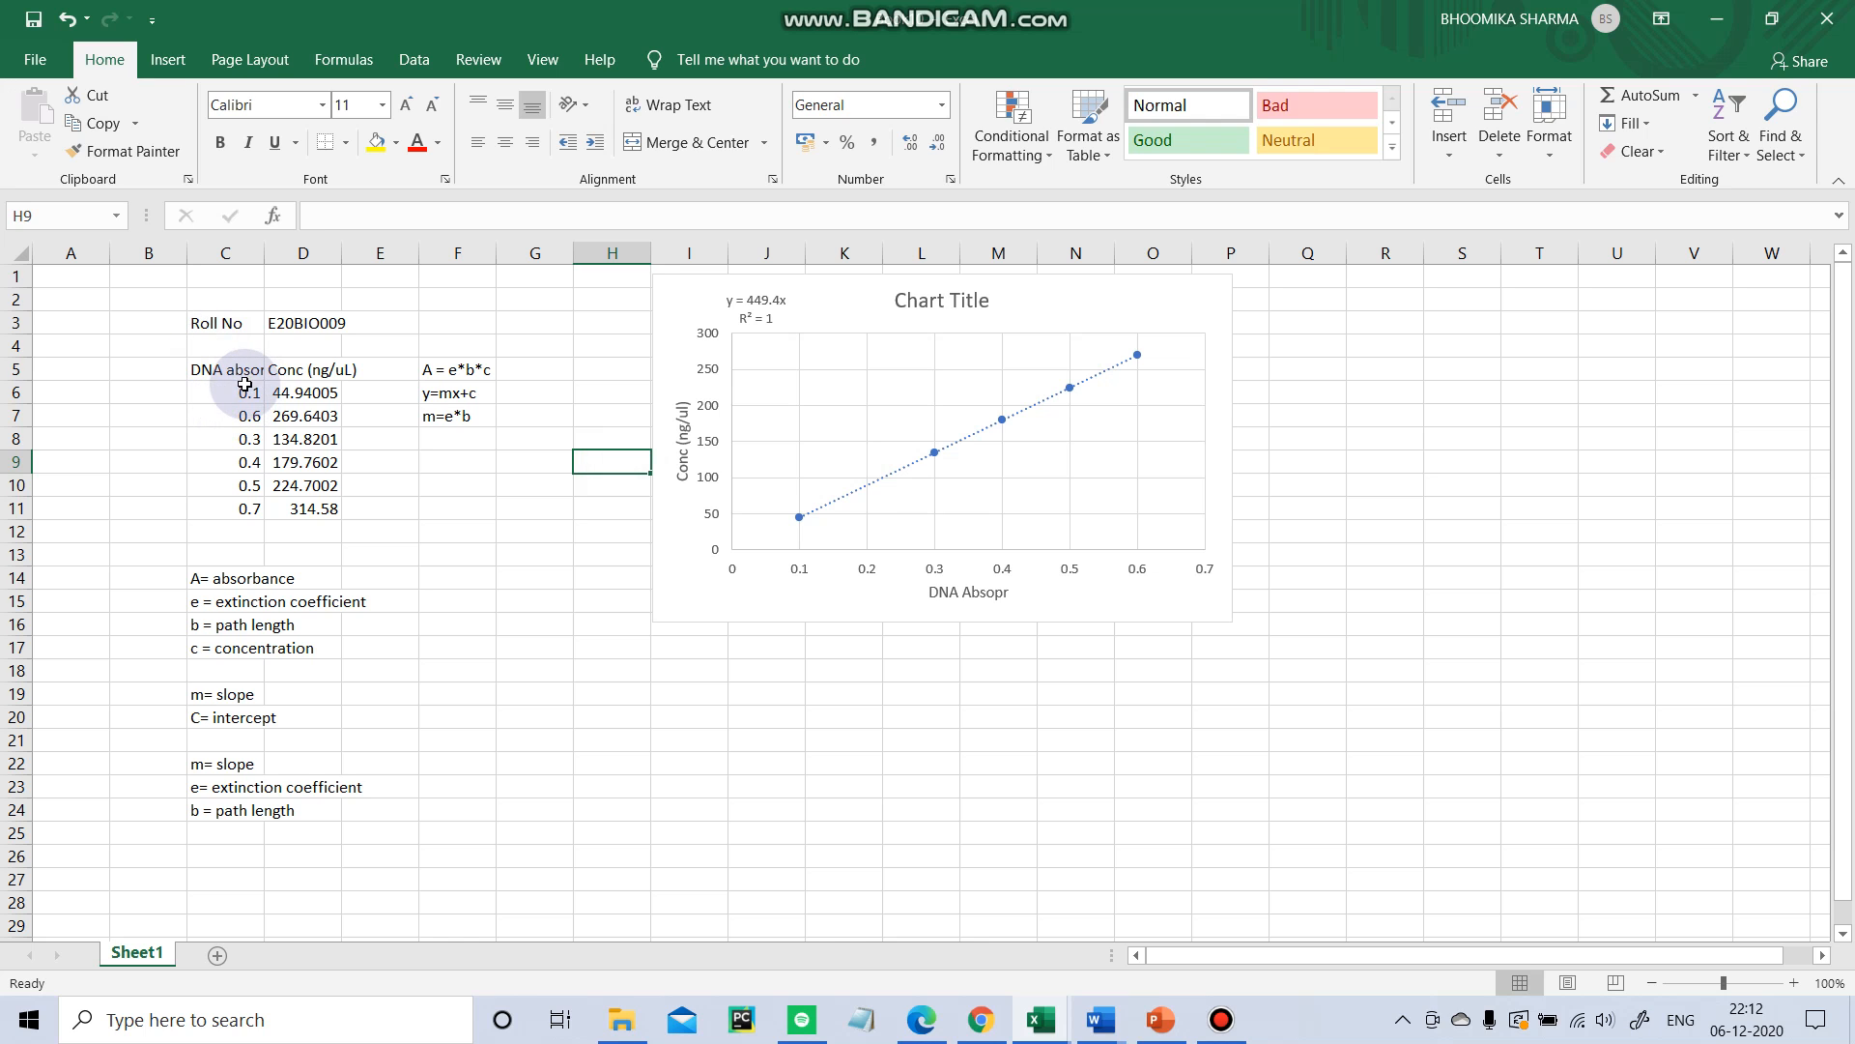
Insert a scatter chart of the absorbance and concentration data in C6:D11.
{"action": "left_click_drag", "start_coordinate": [244, 385], "coordinate": [330, 508]}
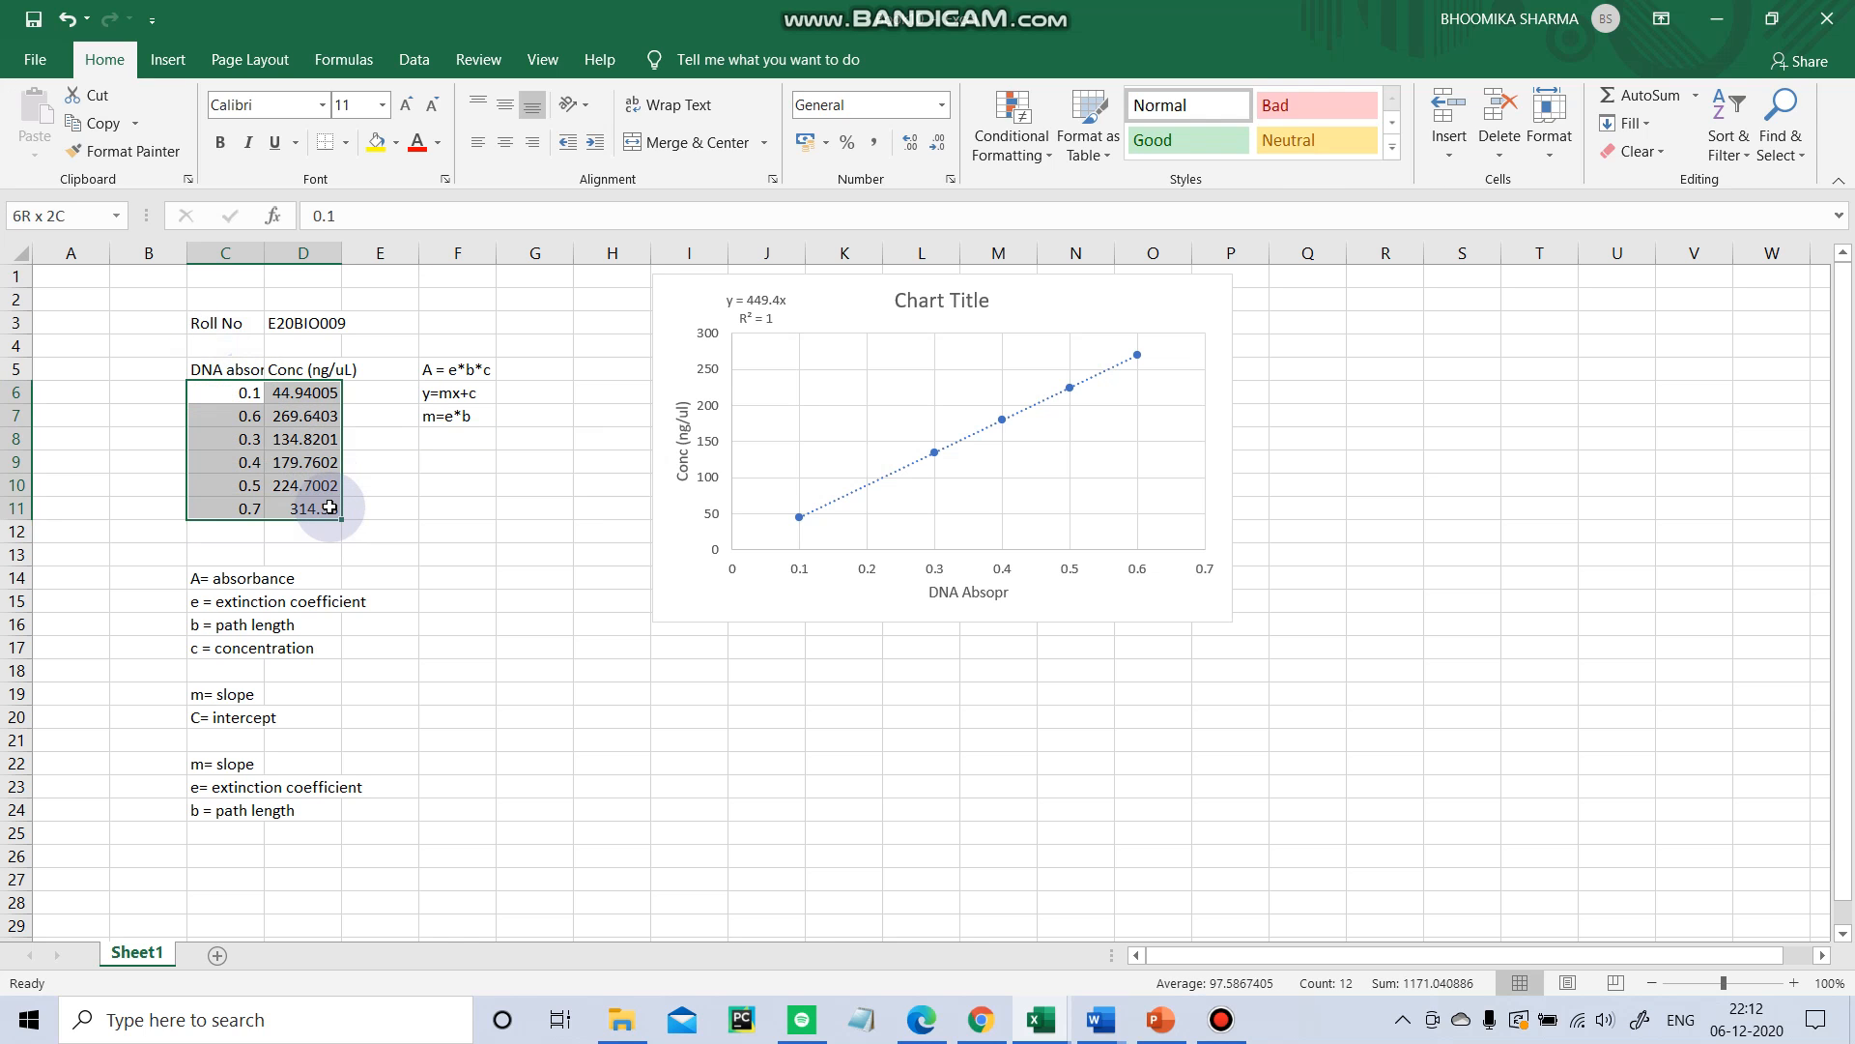
{"action": "left_click", "coordinate": [167, 59]}
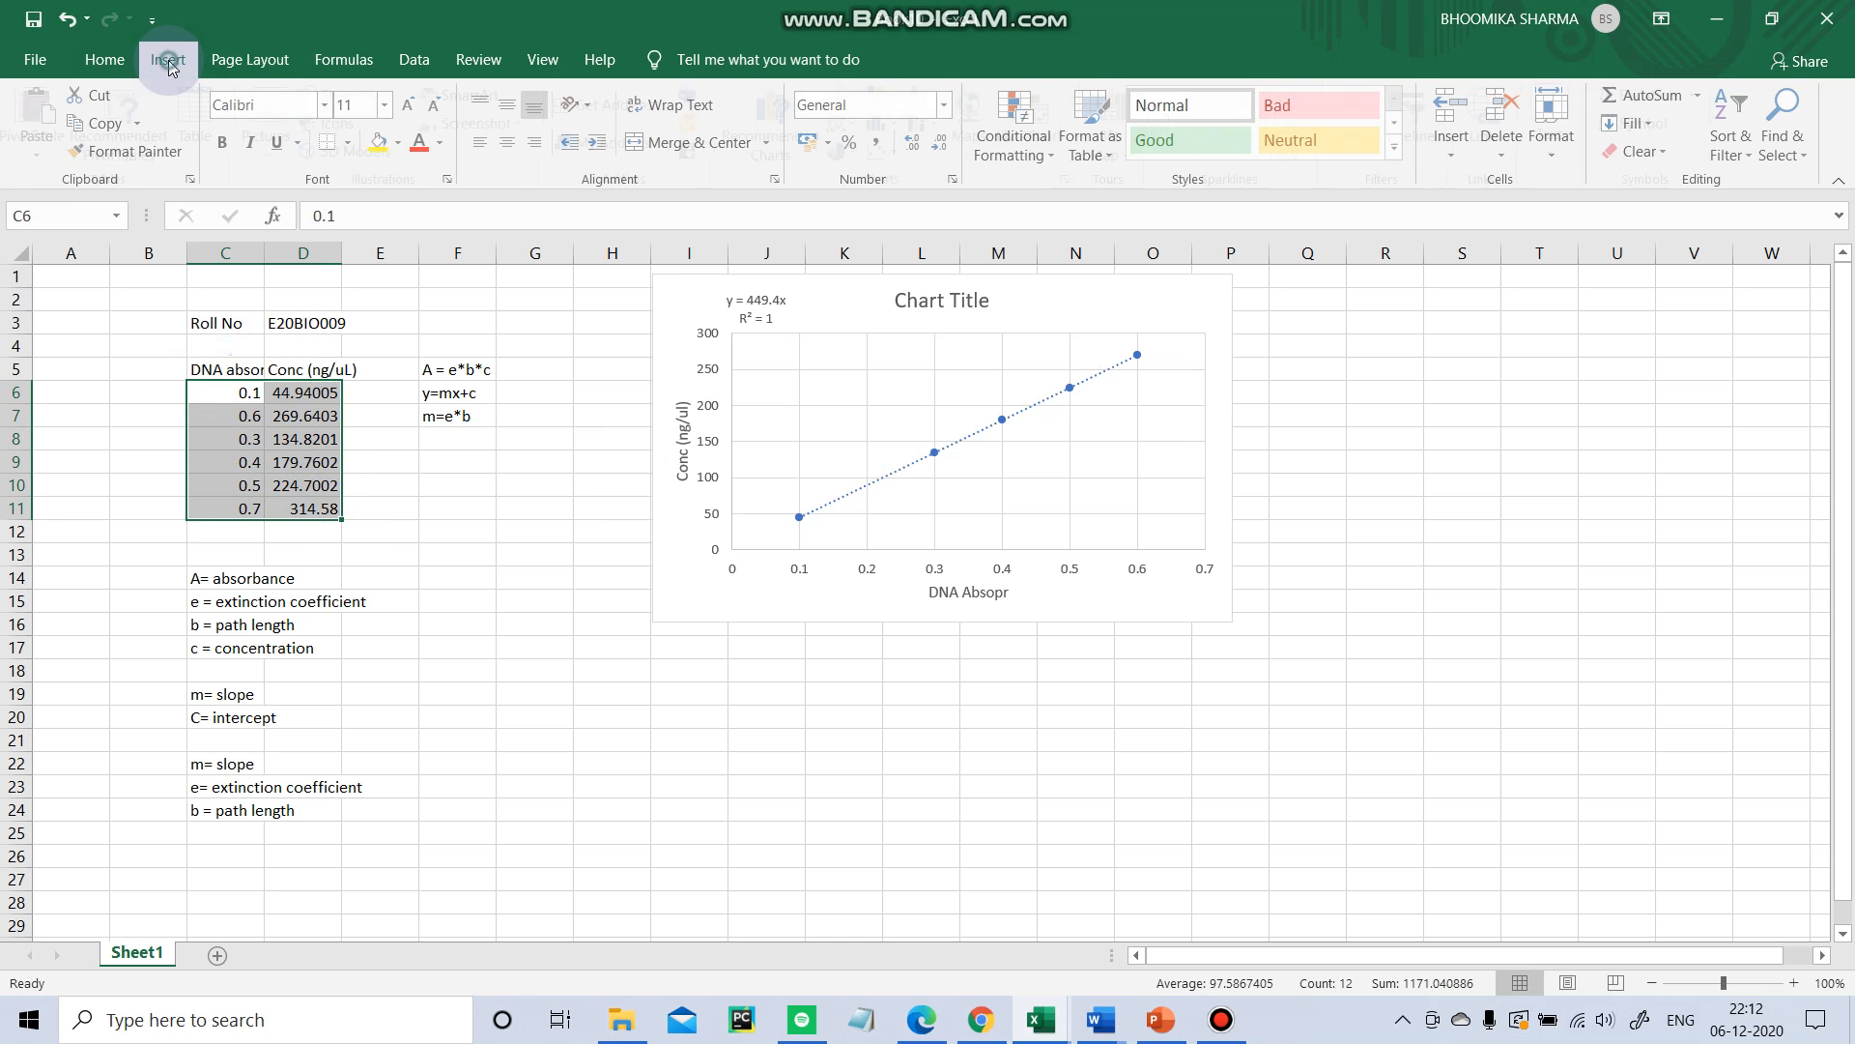
{"action": "left_click", "coordinate": [893, 152]}
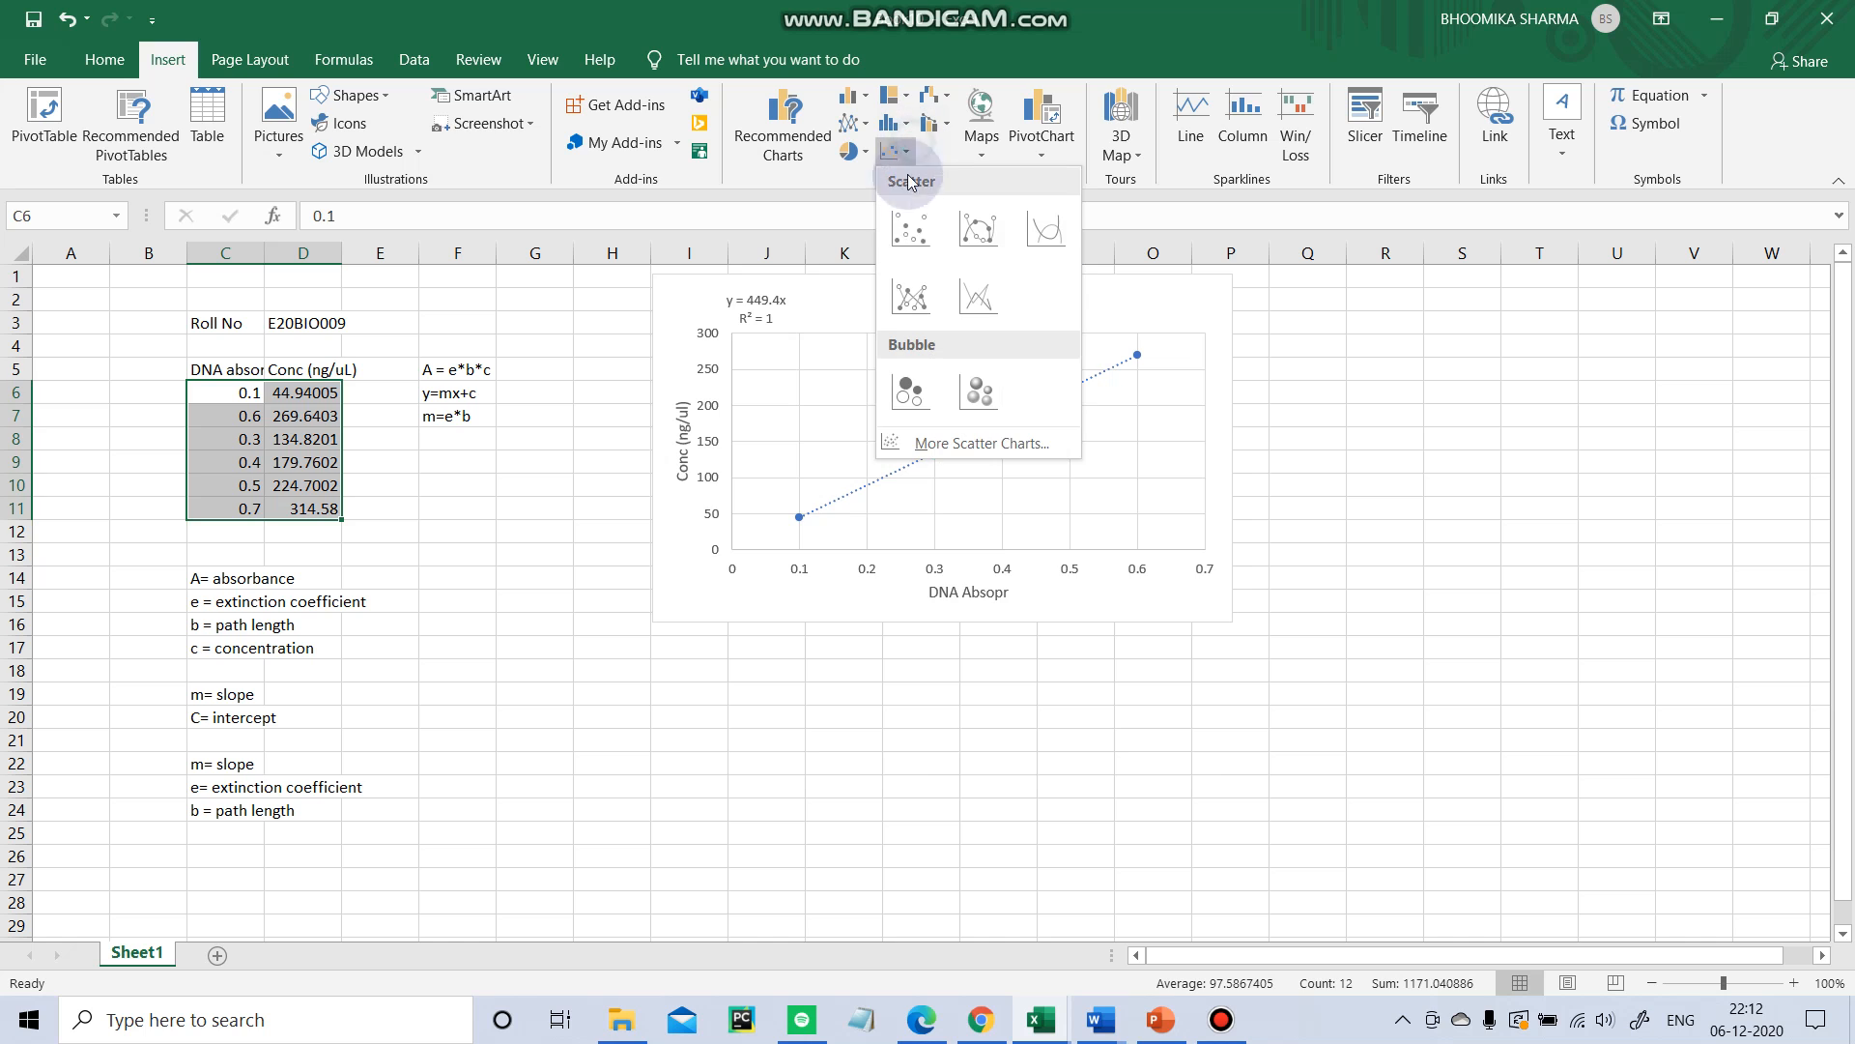
{"action": "left_click", "coordinate": [906, 251]}
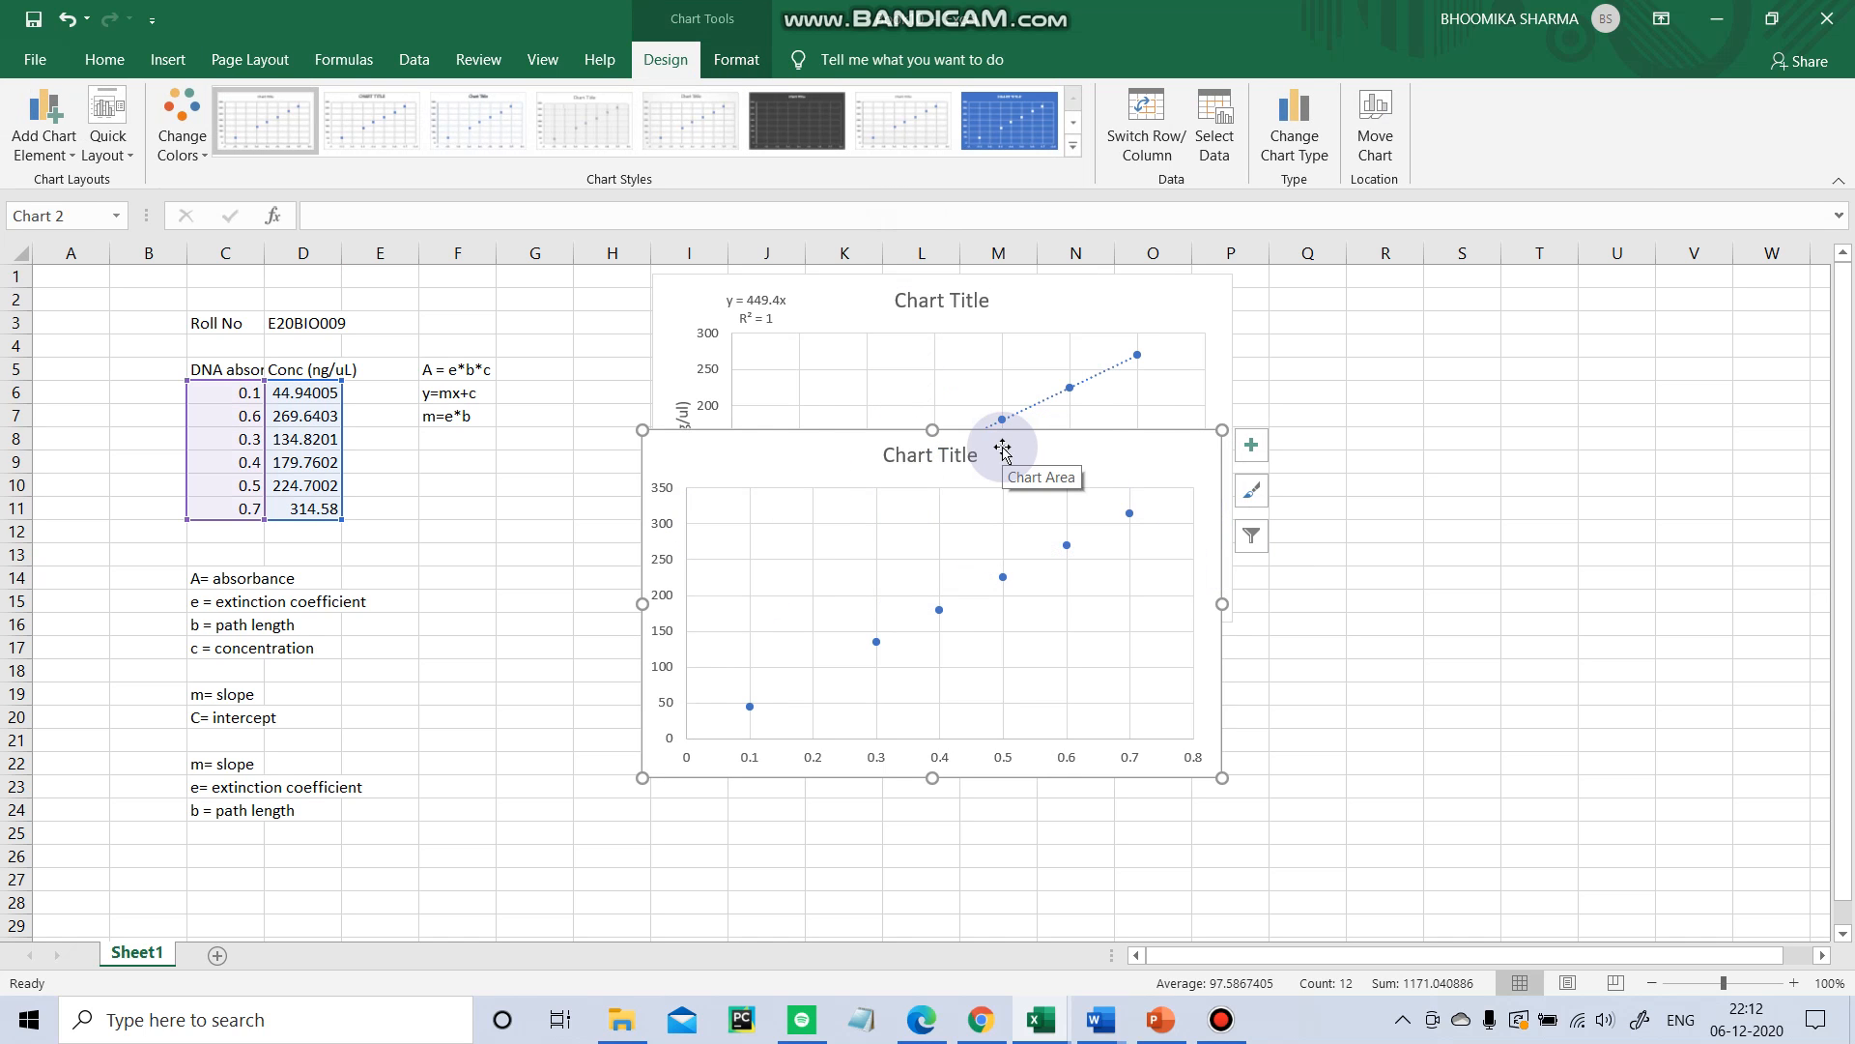
Arrange the original chart and the new scatter chart side by side beside the data.
{"action": "left_click_drag", "start_coordinate": [1019, 464], "coordinate": [1595, 296]}
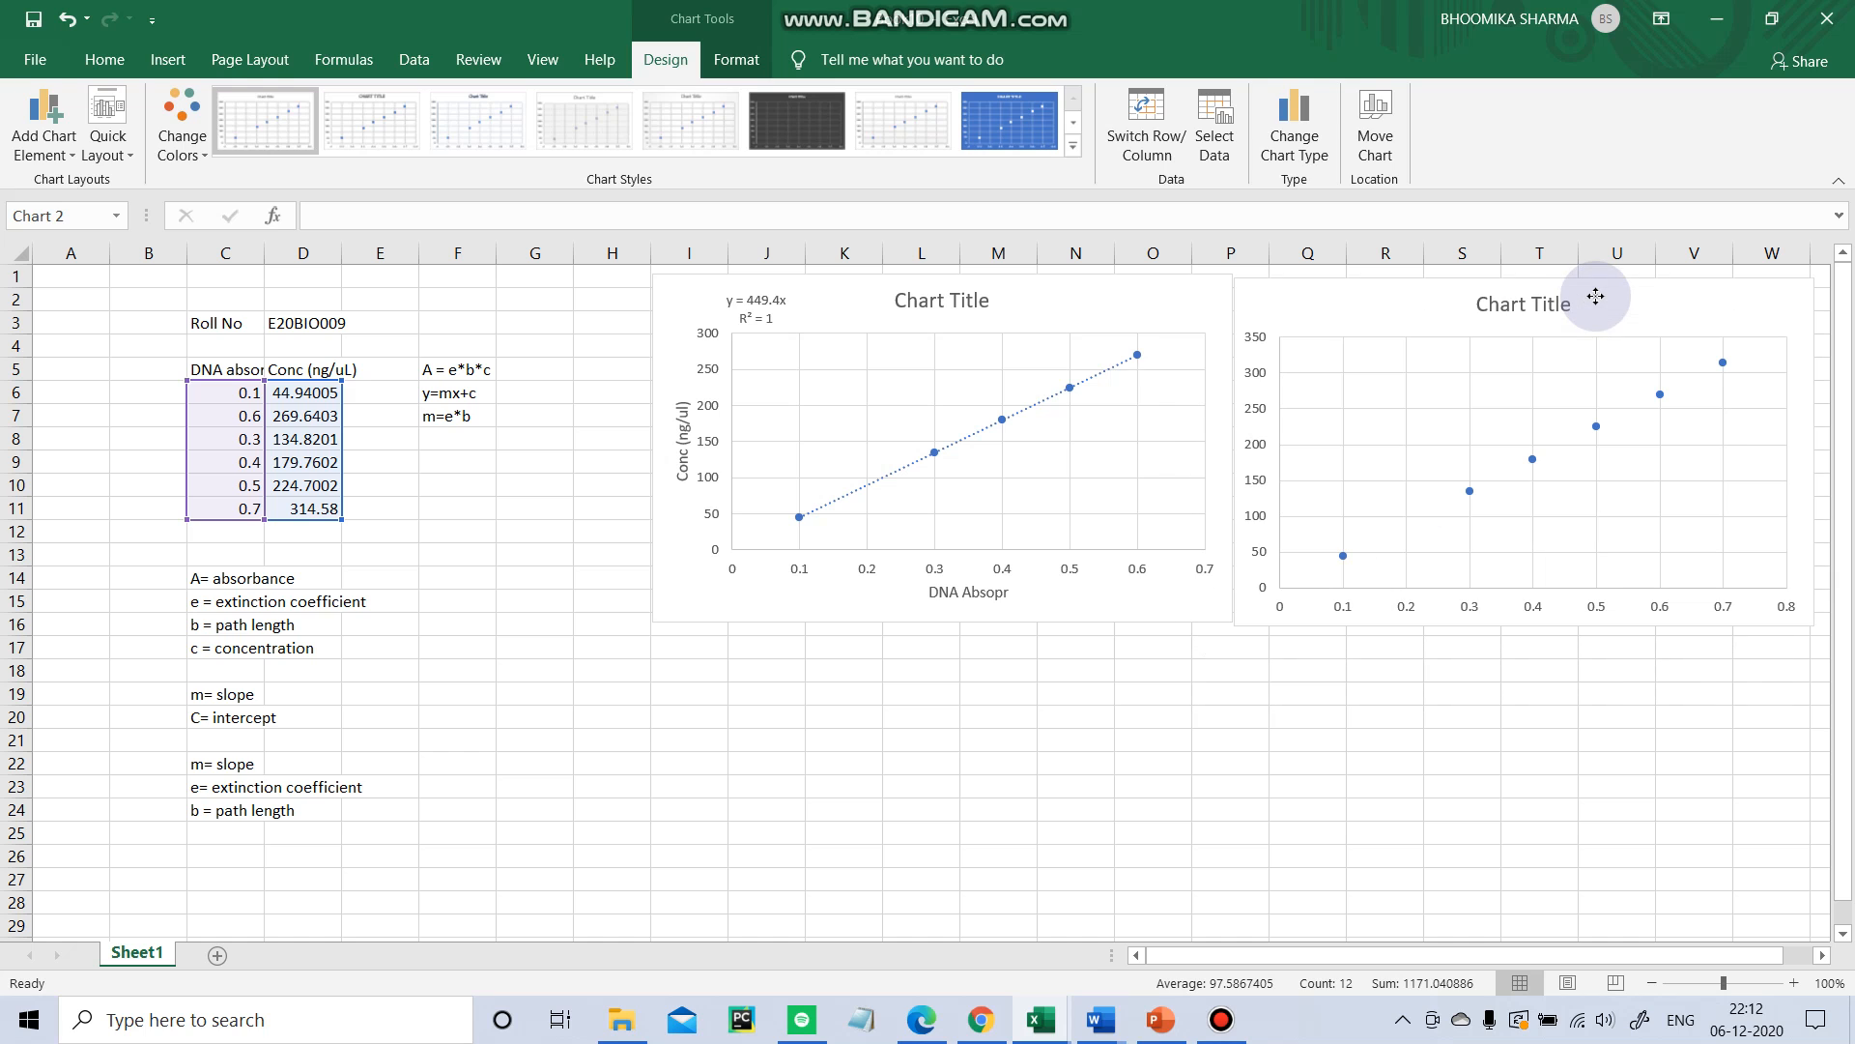
{"action": "left_click", "coordinate": [804, 291]}
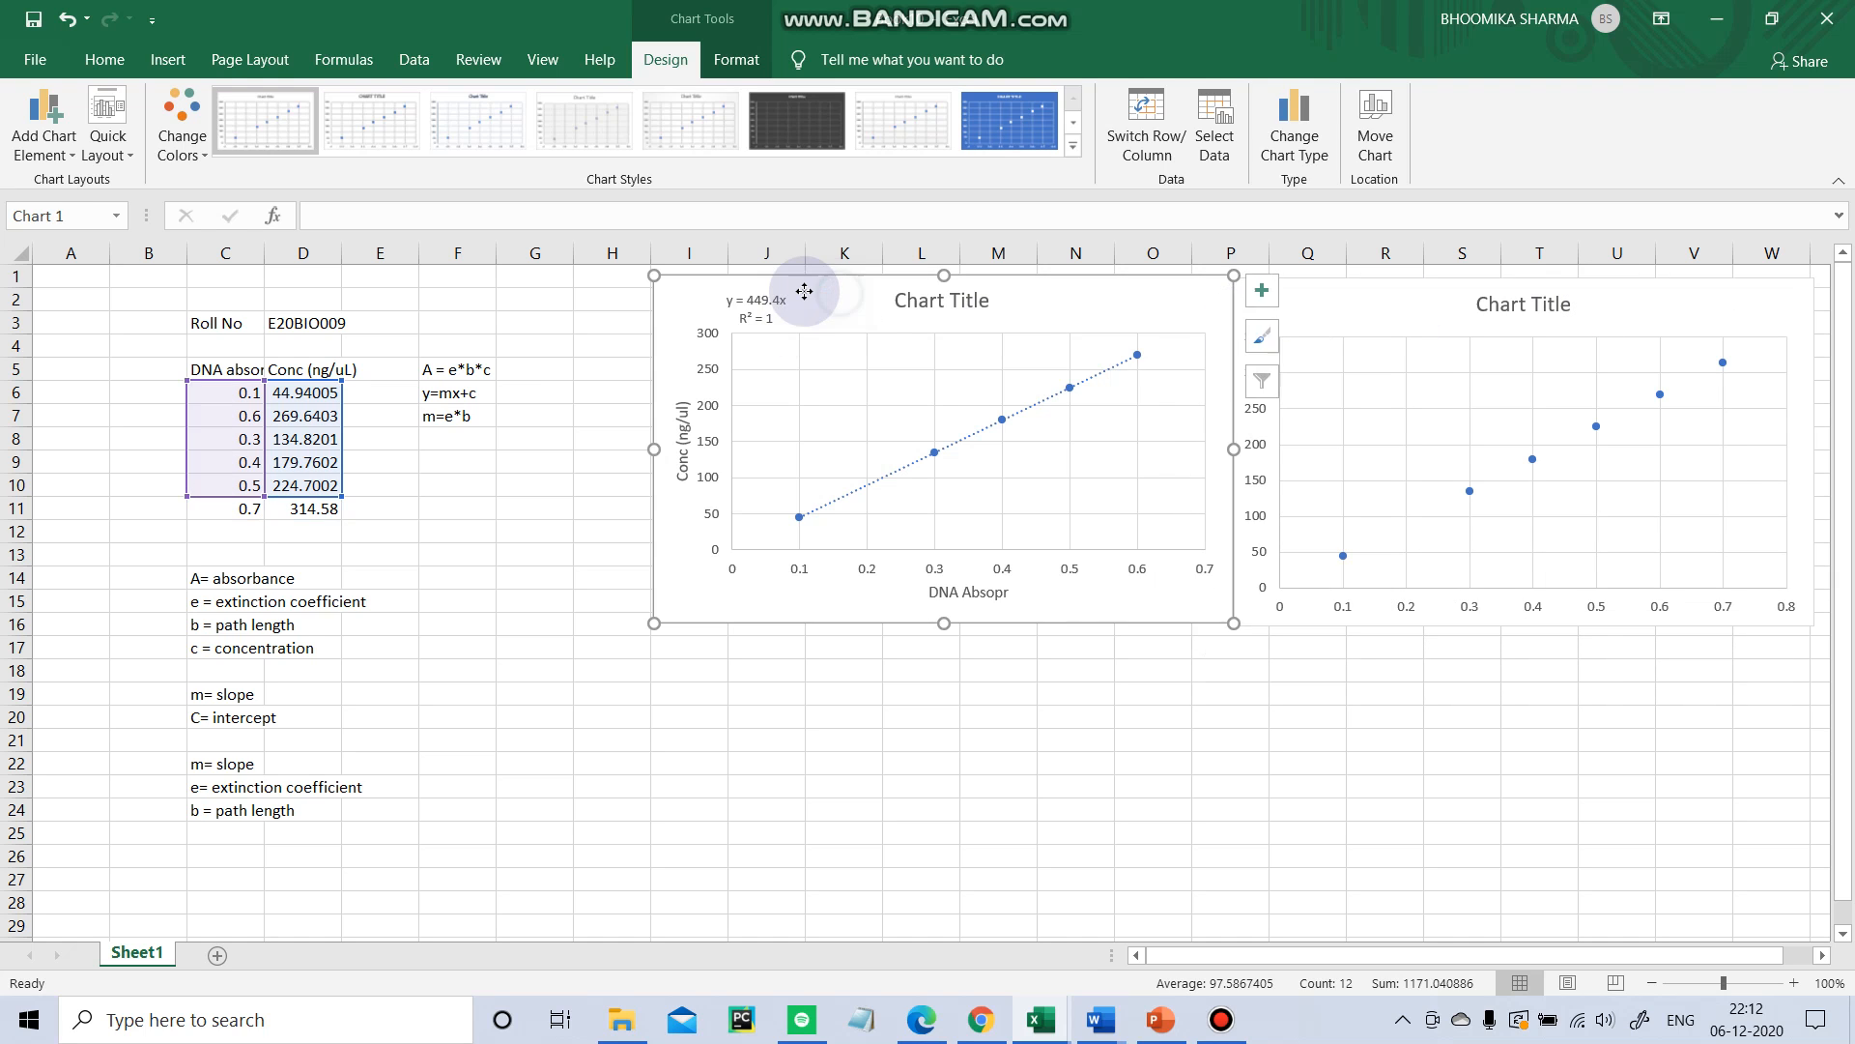
{"action": "left_click_drag", "start_coordinate": [804, 290], "coordinate": [682, 287]}
{"action": "left_click_drag", "start_coordinate": [1437, 302], "coordinate": [1288, 294]}
Add axis titles to the new scatter chart.
{"action": "left_click", "coordinate": [1706, 283]}
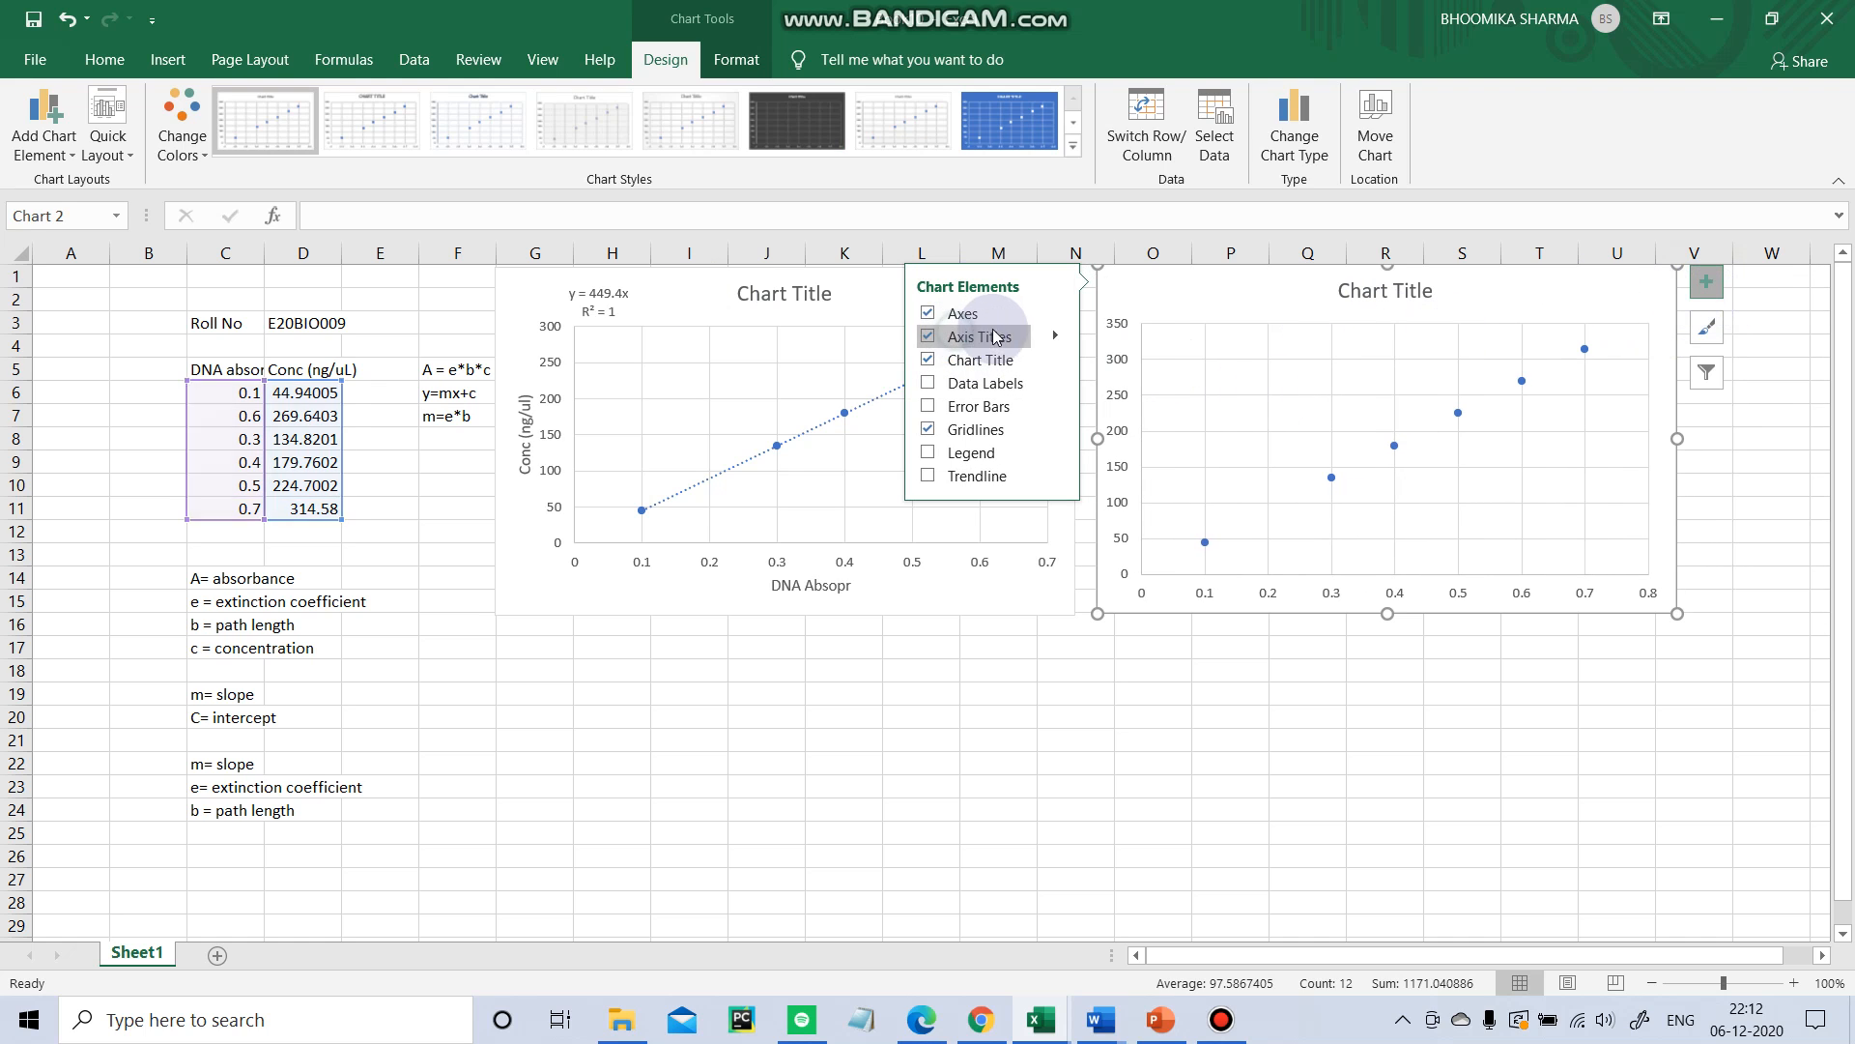
{"action": "left_click", "coordinate": [996, 337]}
{"action": "left_click", "coordinate": [1124, 416]}
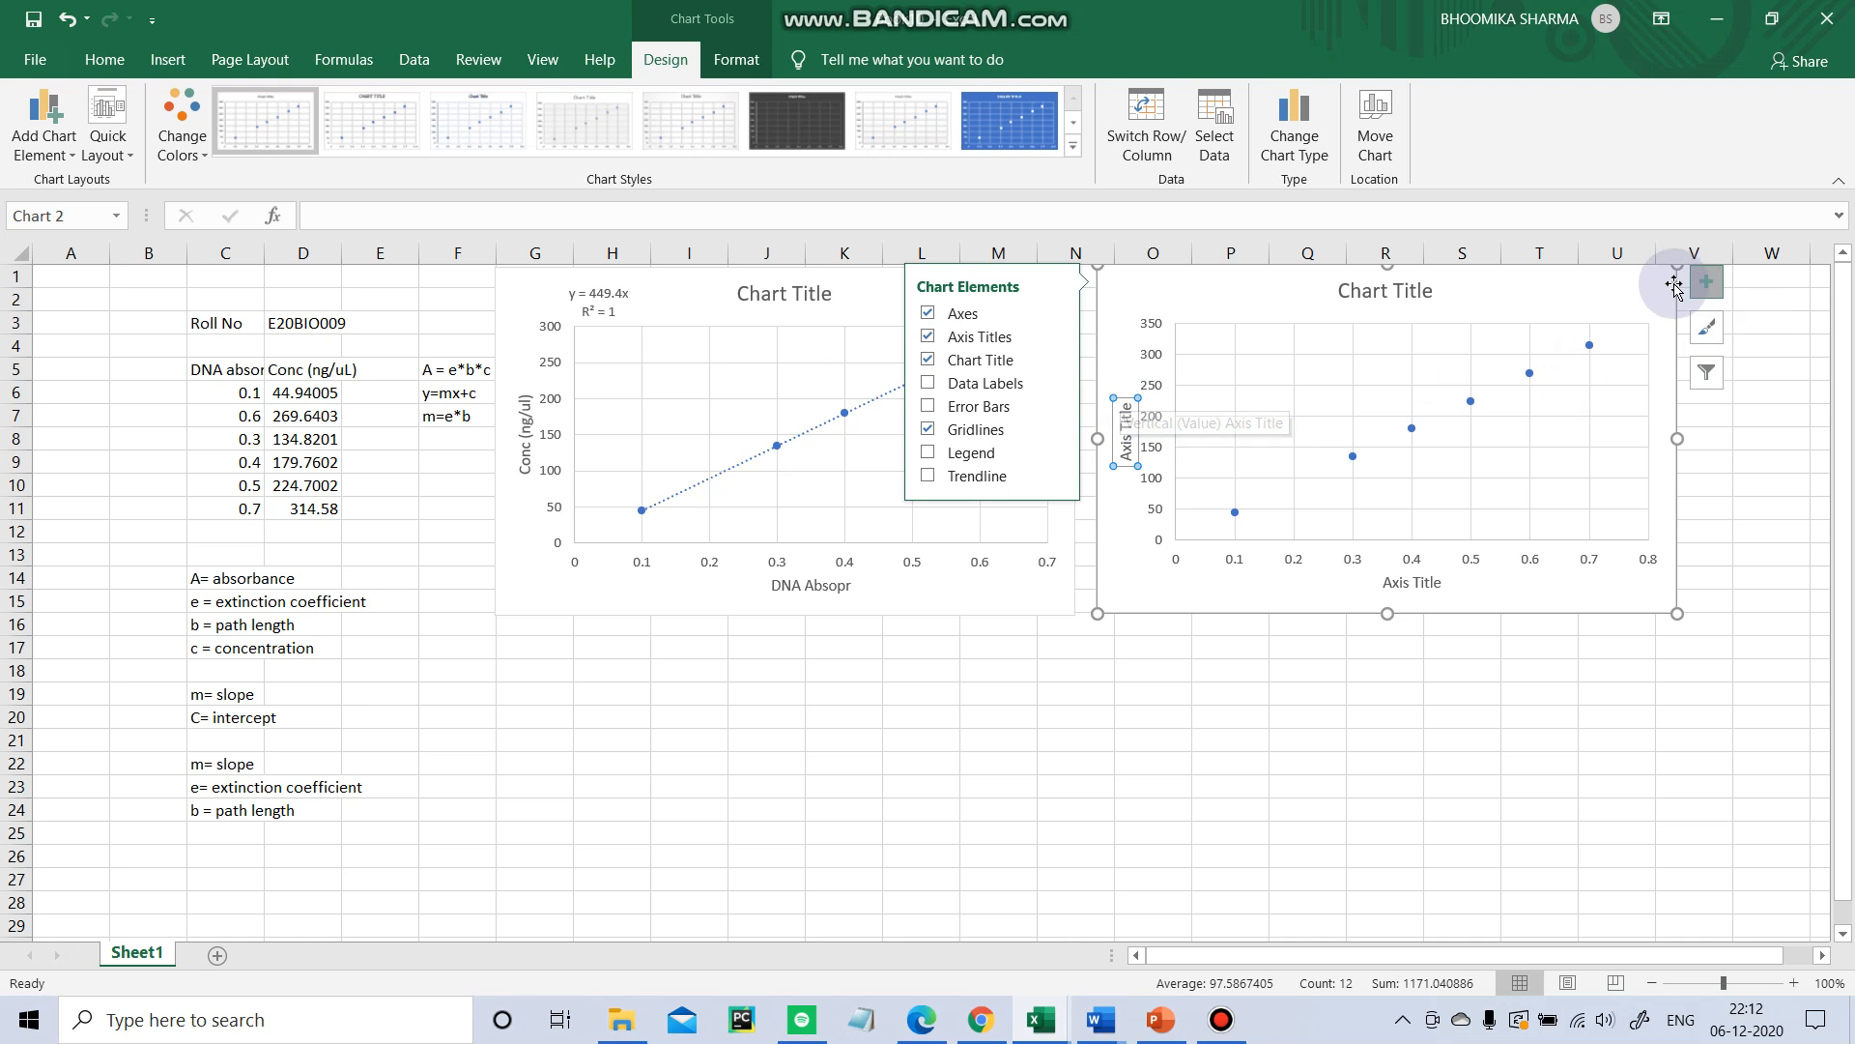
{"action": "left_click", "coordinate": [1705, 282]}
{"action": "left_click", "coordinate": [1682, 740]}
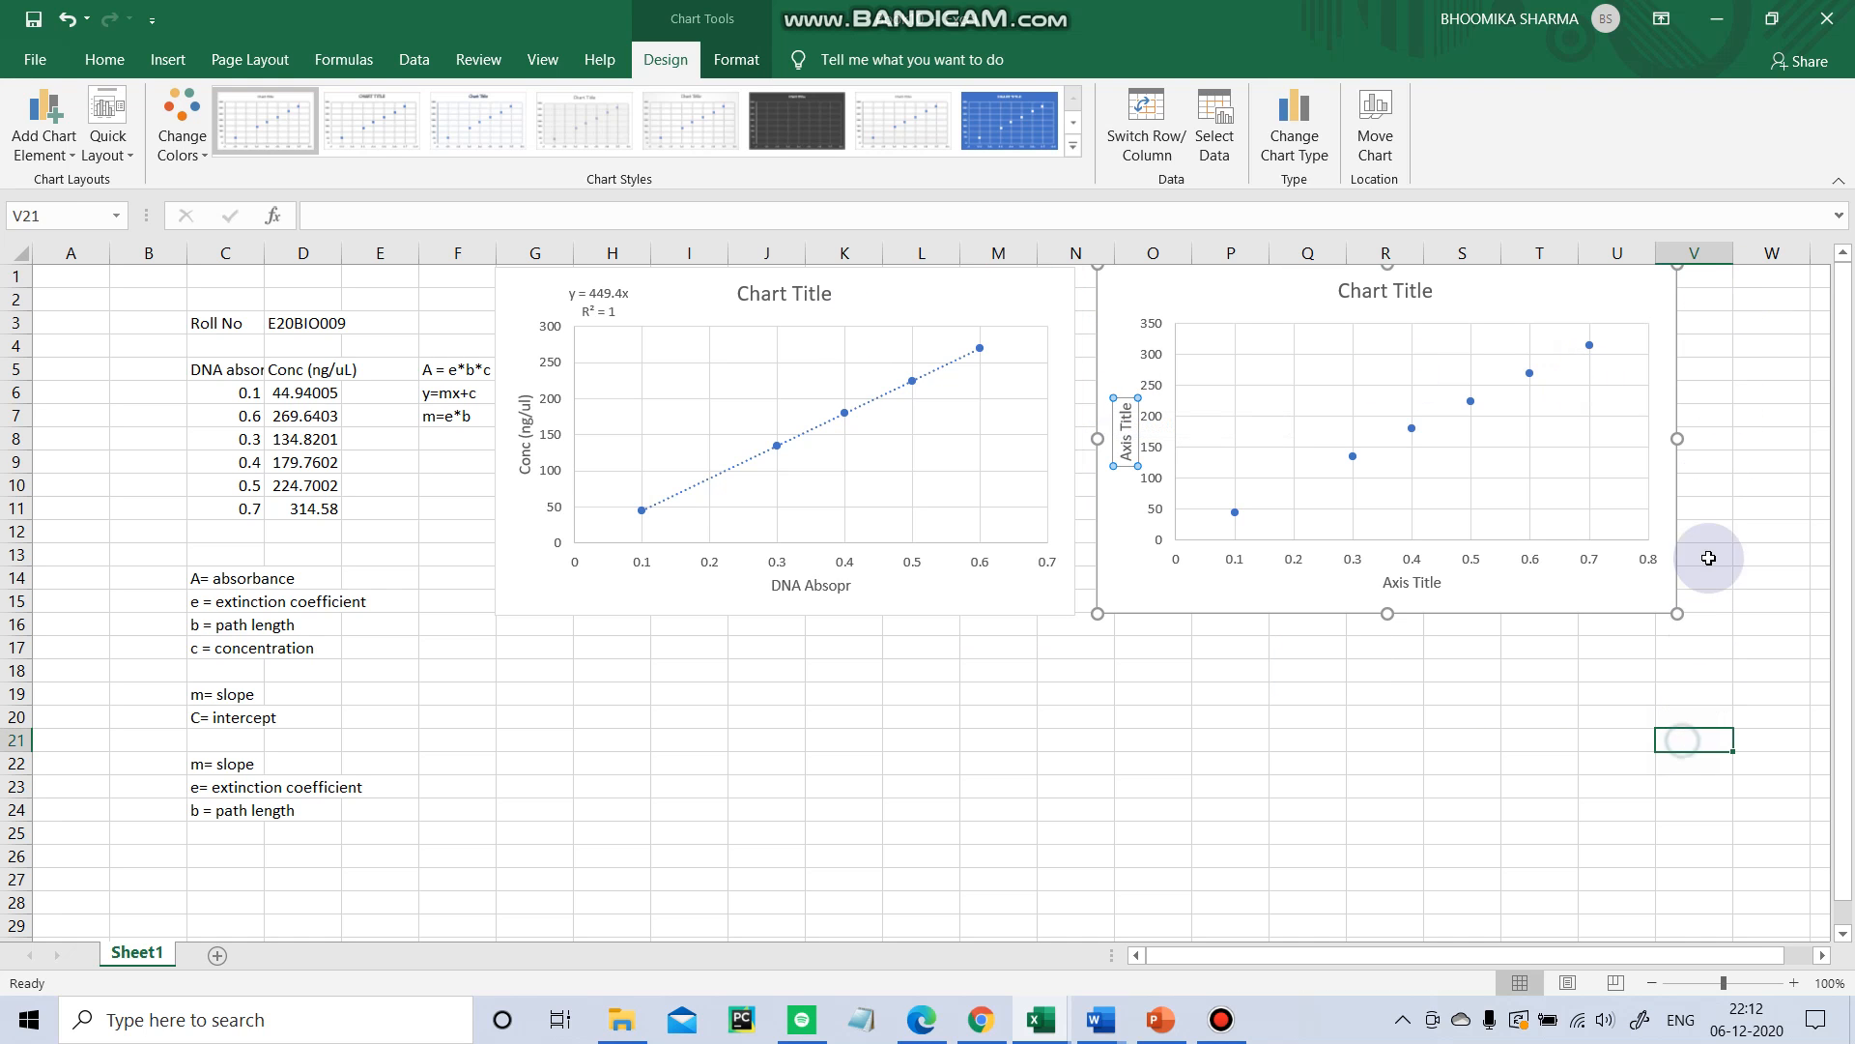
{"action": "left_click", "coordinate": [1624, 299]}
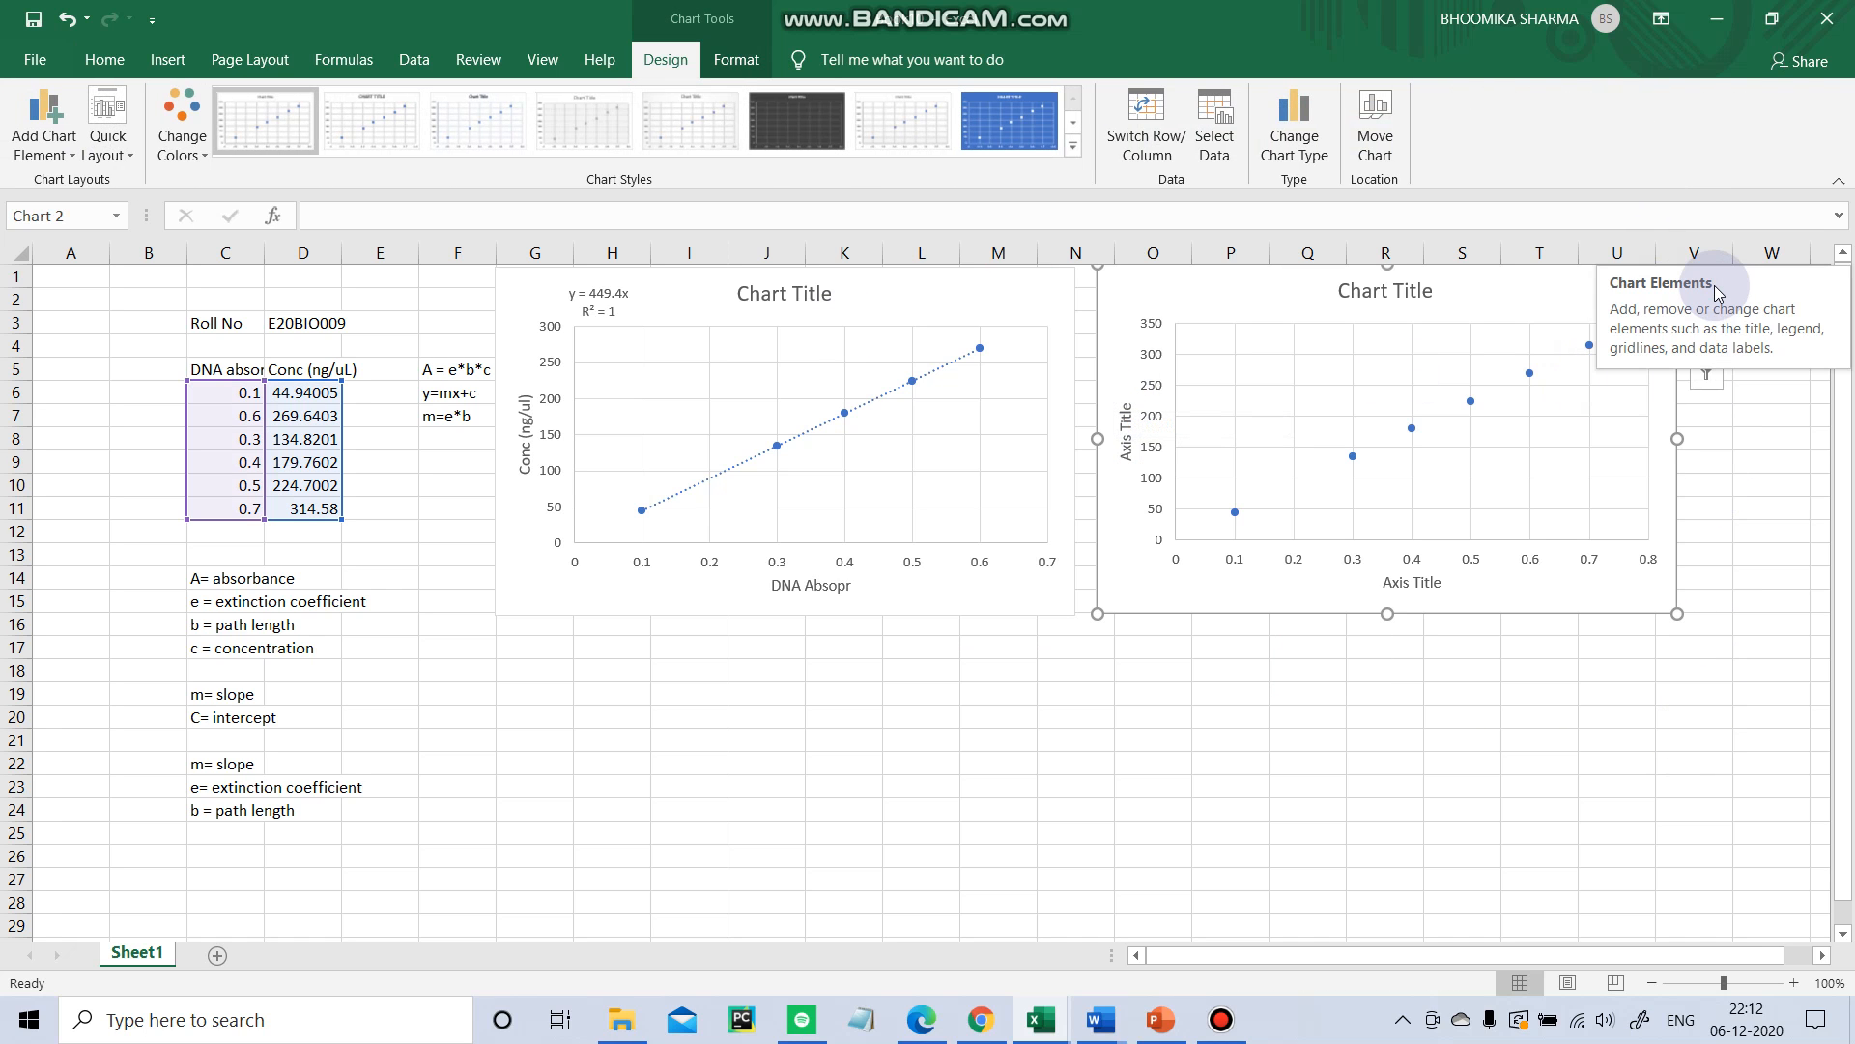
{"action": "left_click", "coordinate": [1615, 762]}
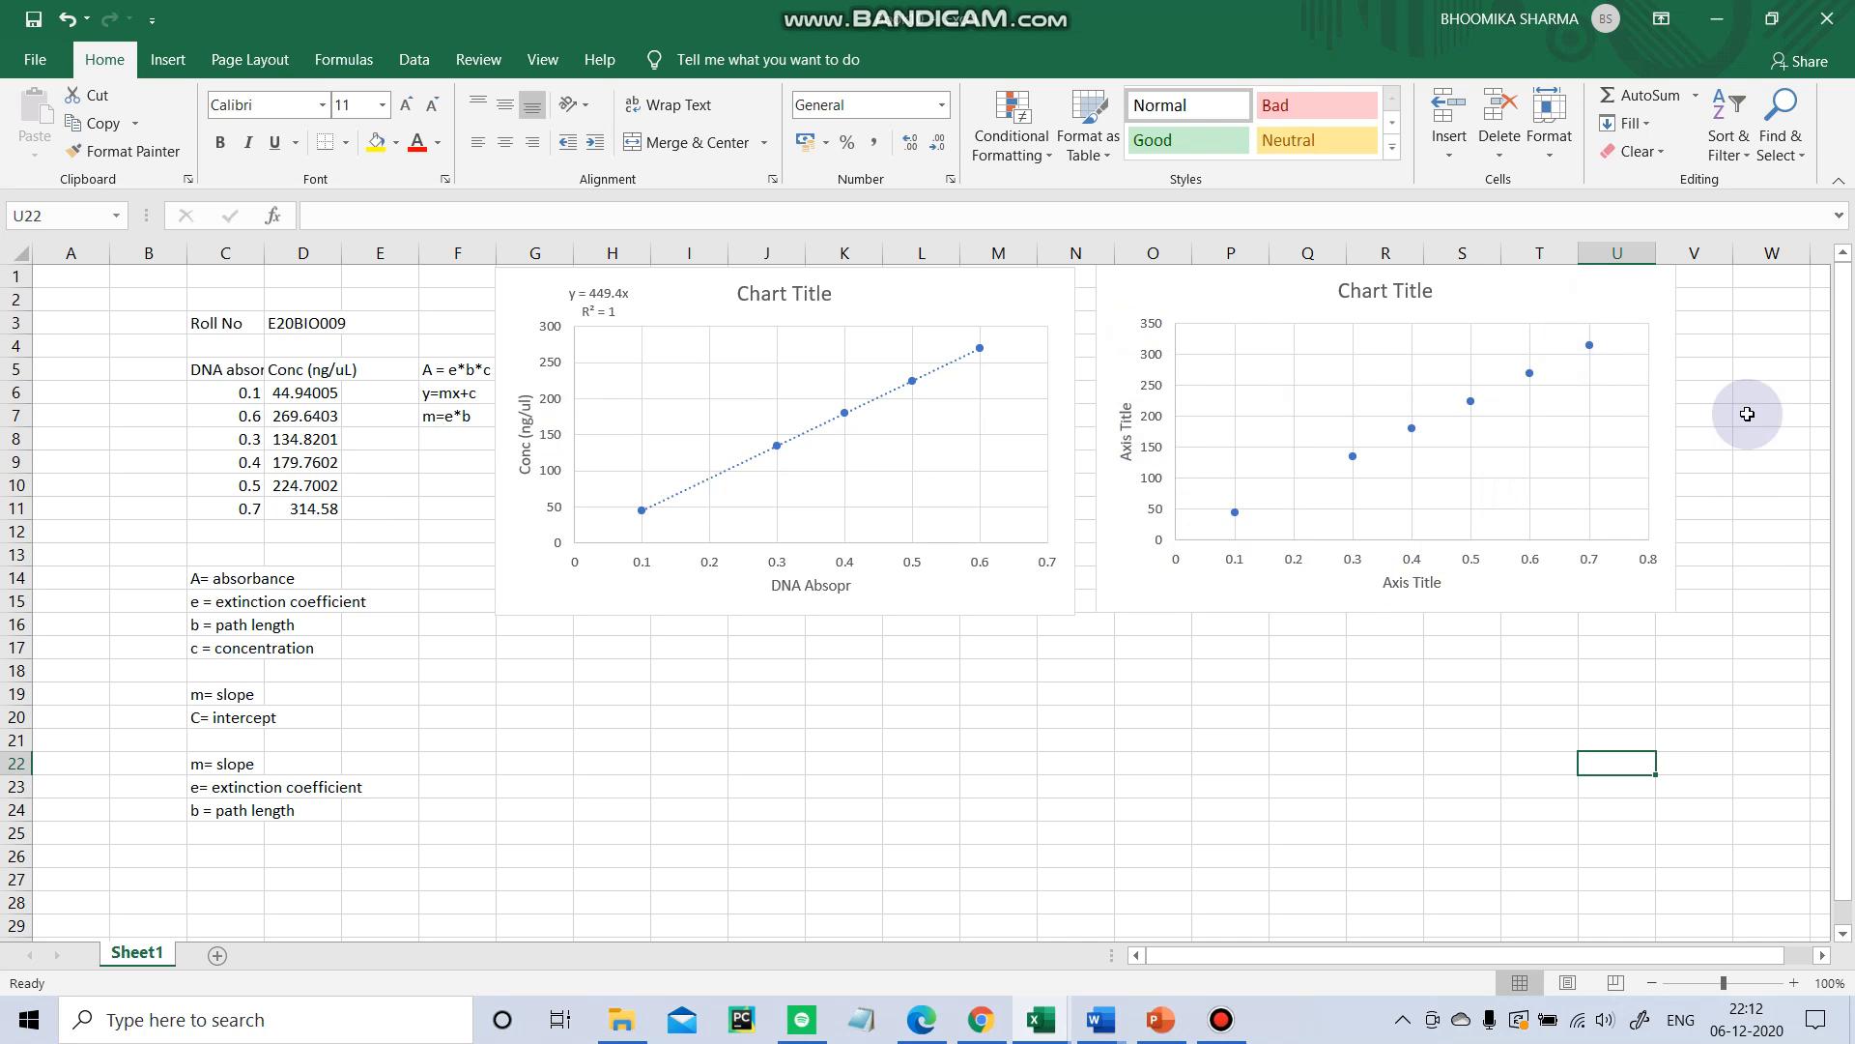
{"action": "left_click", "coordinate": [1653, 304]}
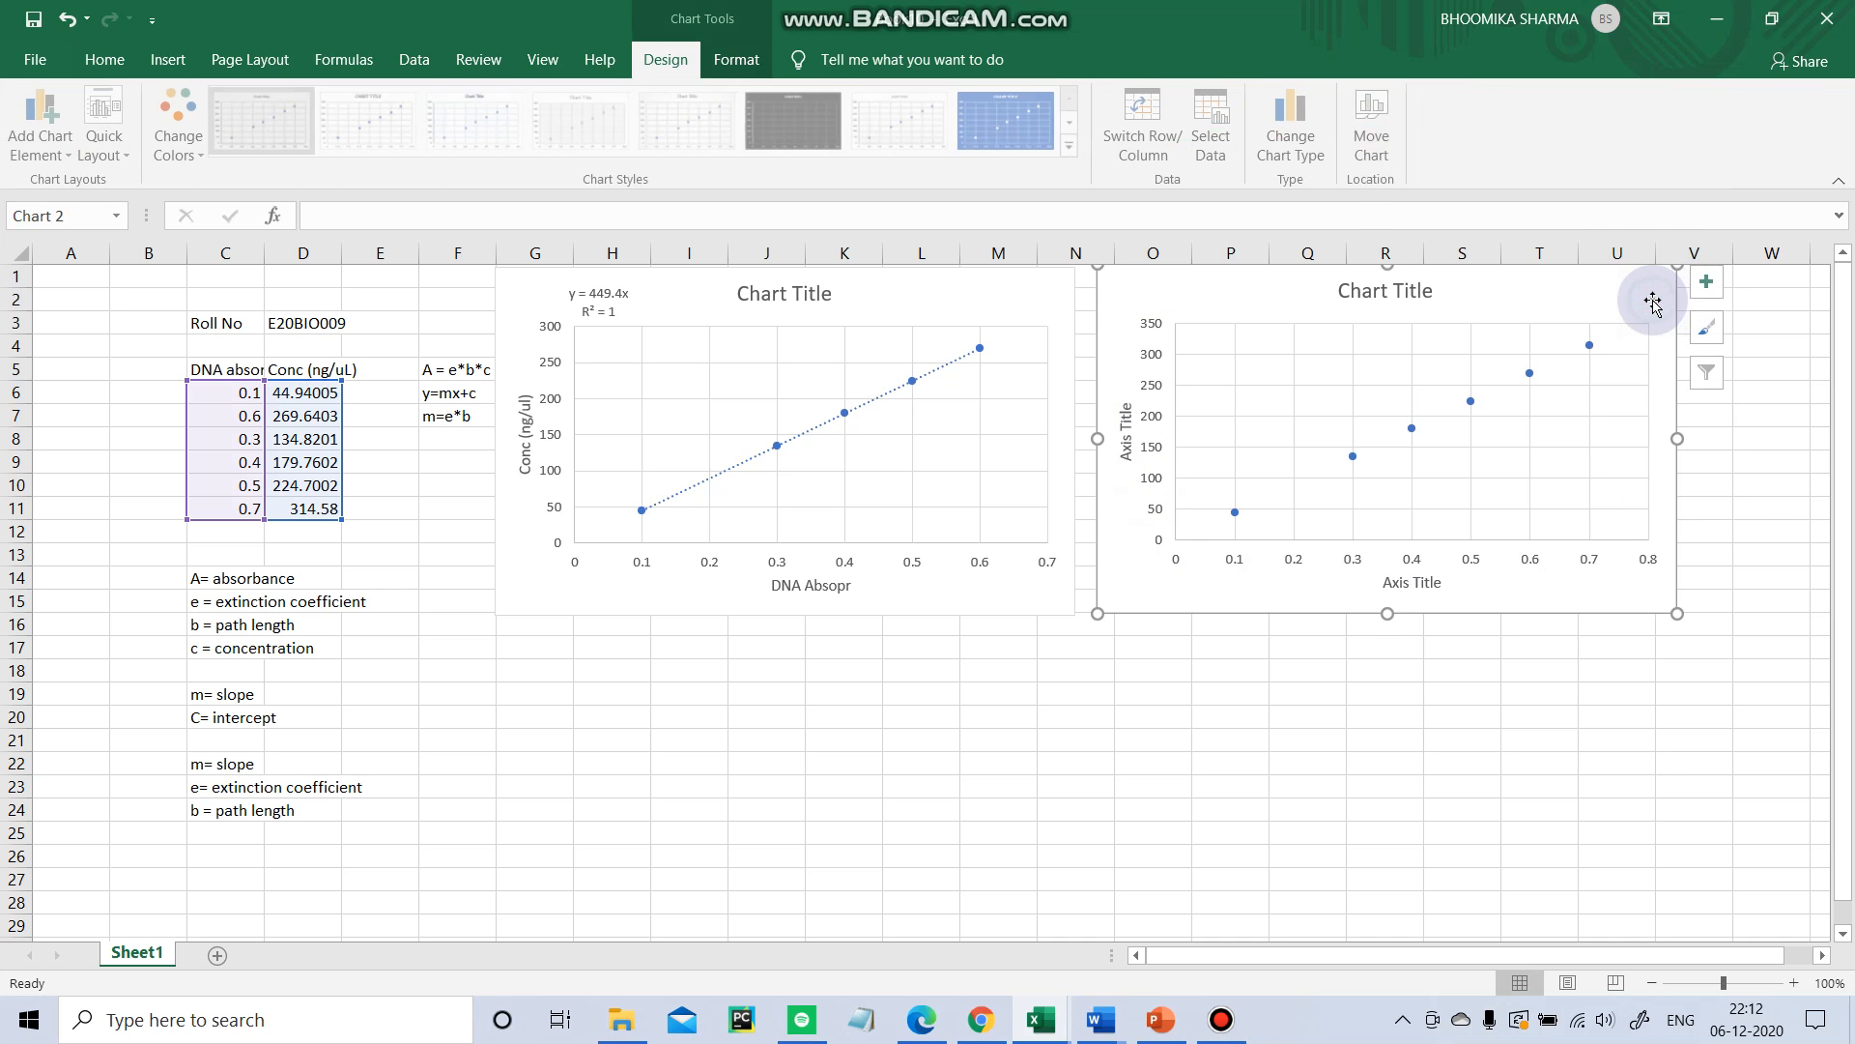
{"action": "left_click", "coordinate": [1406, 796]}
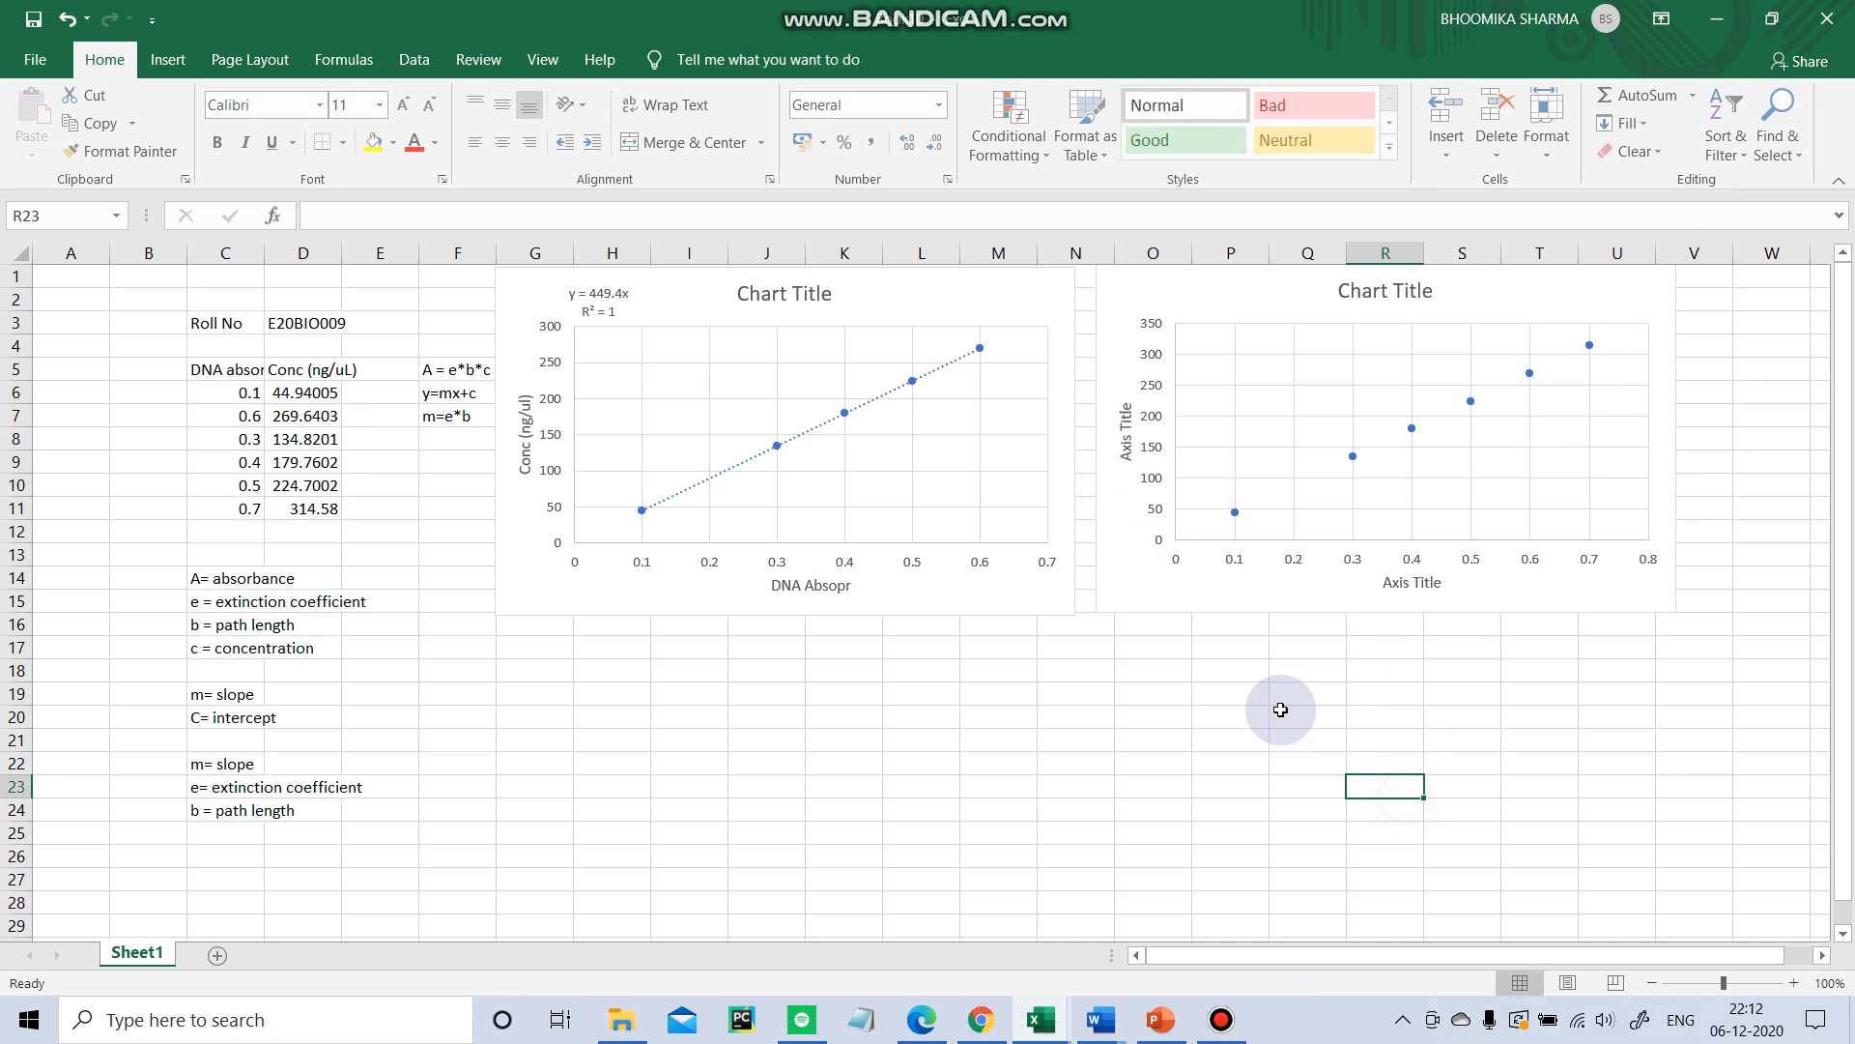
Enter the label EXTINCTION COEFFICIENT in cell Q17.
{"action": "left_click", "coordinate": [1284, 647]}
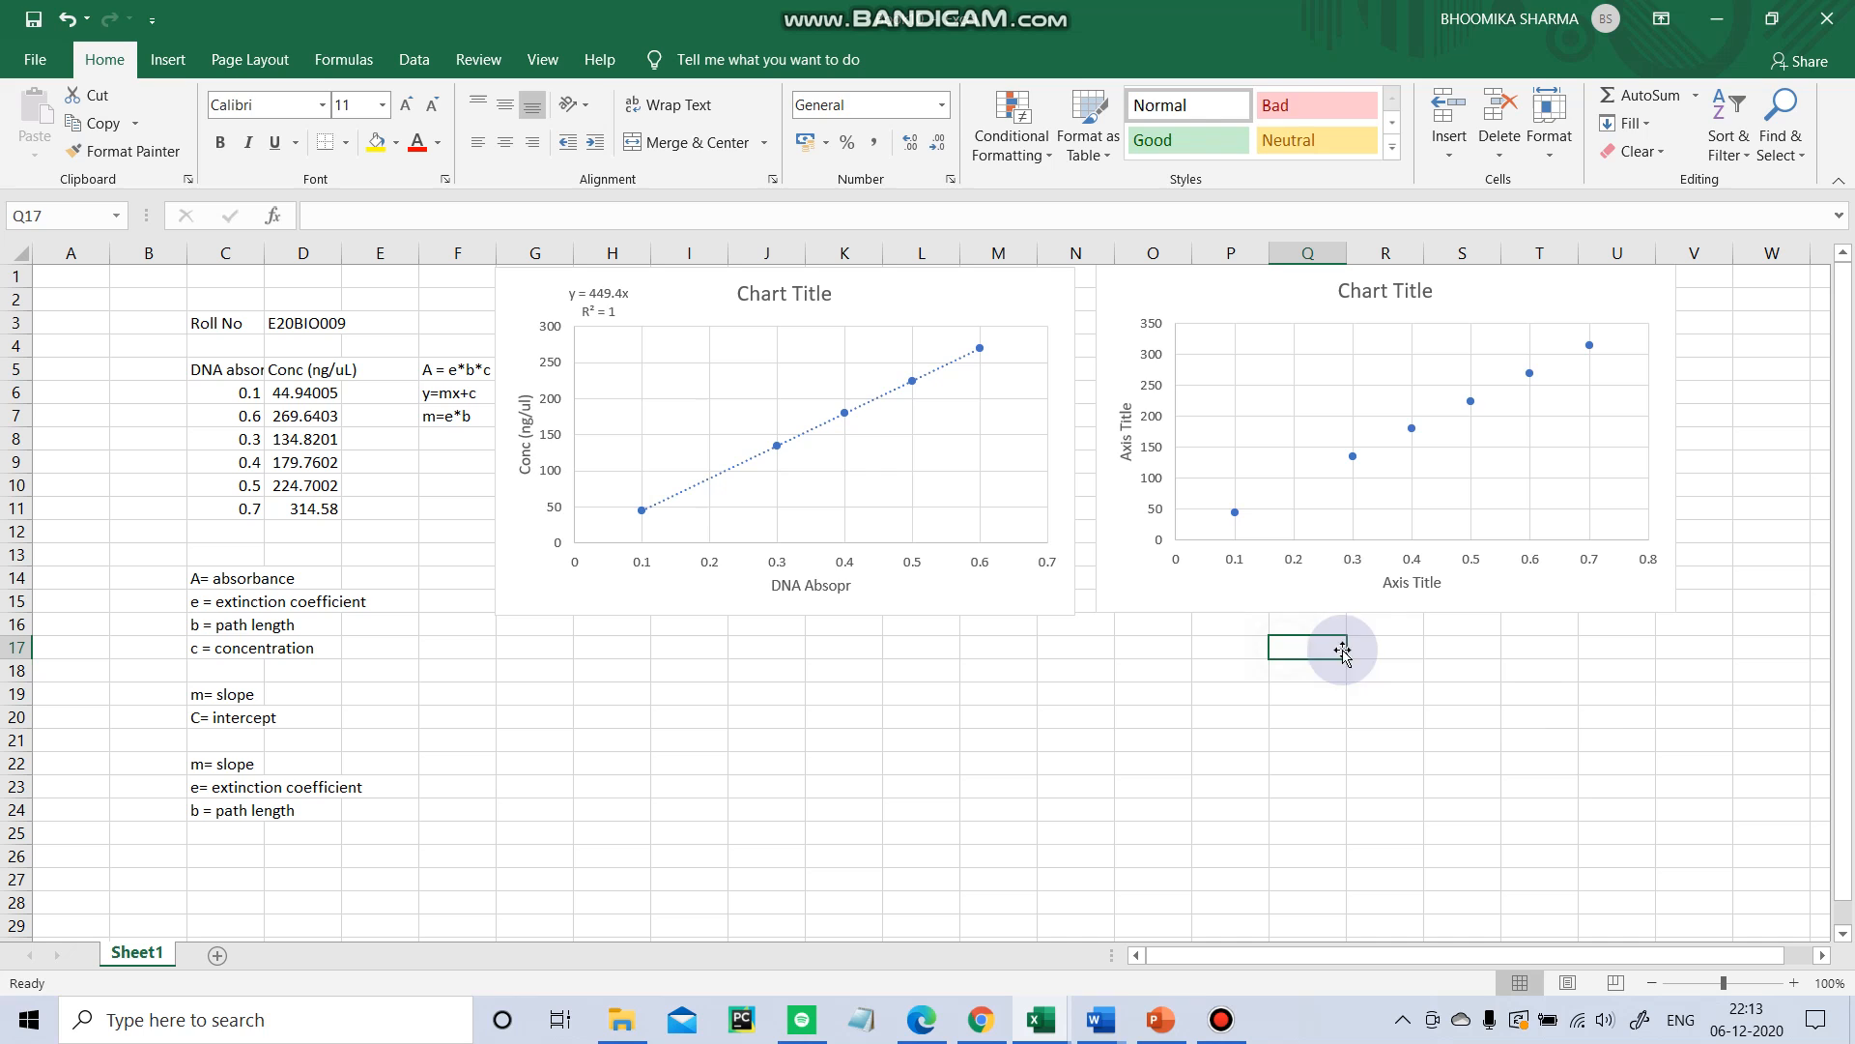
{"action": "type", "text": "EXTINCTION COEFFICIENT"}
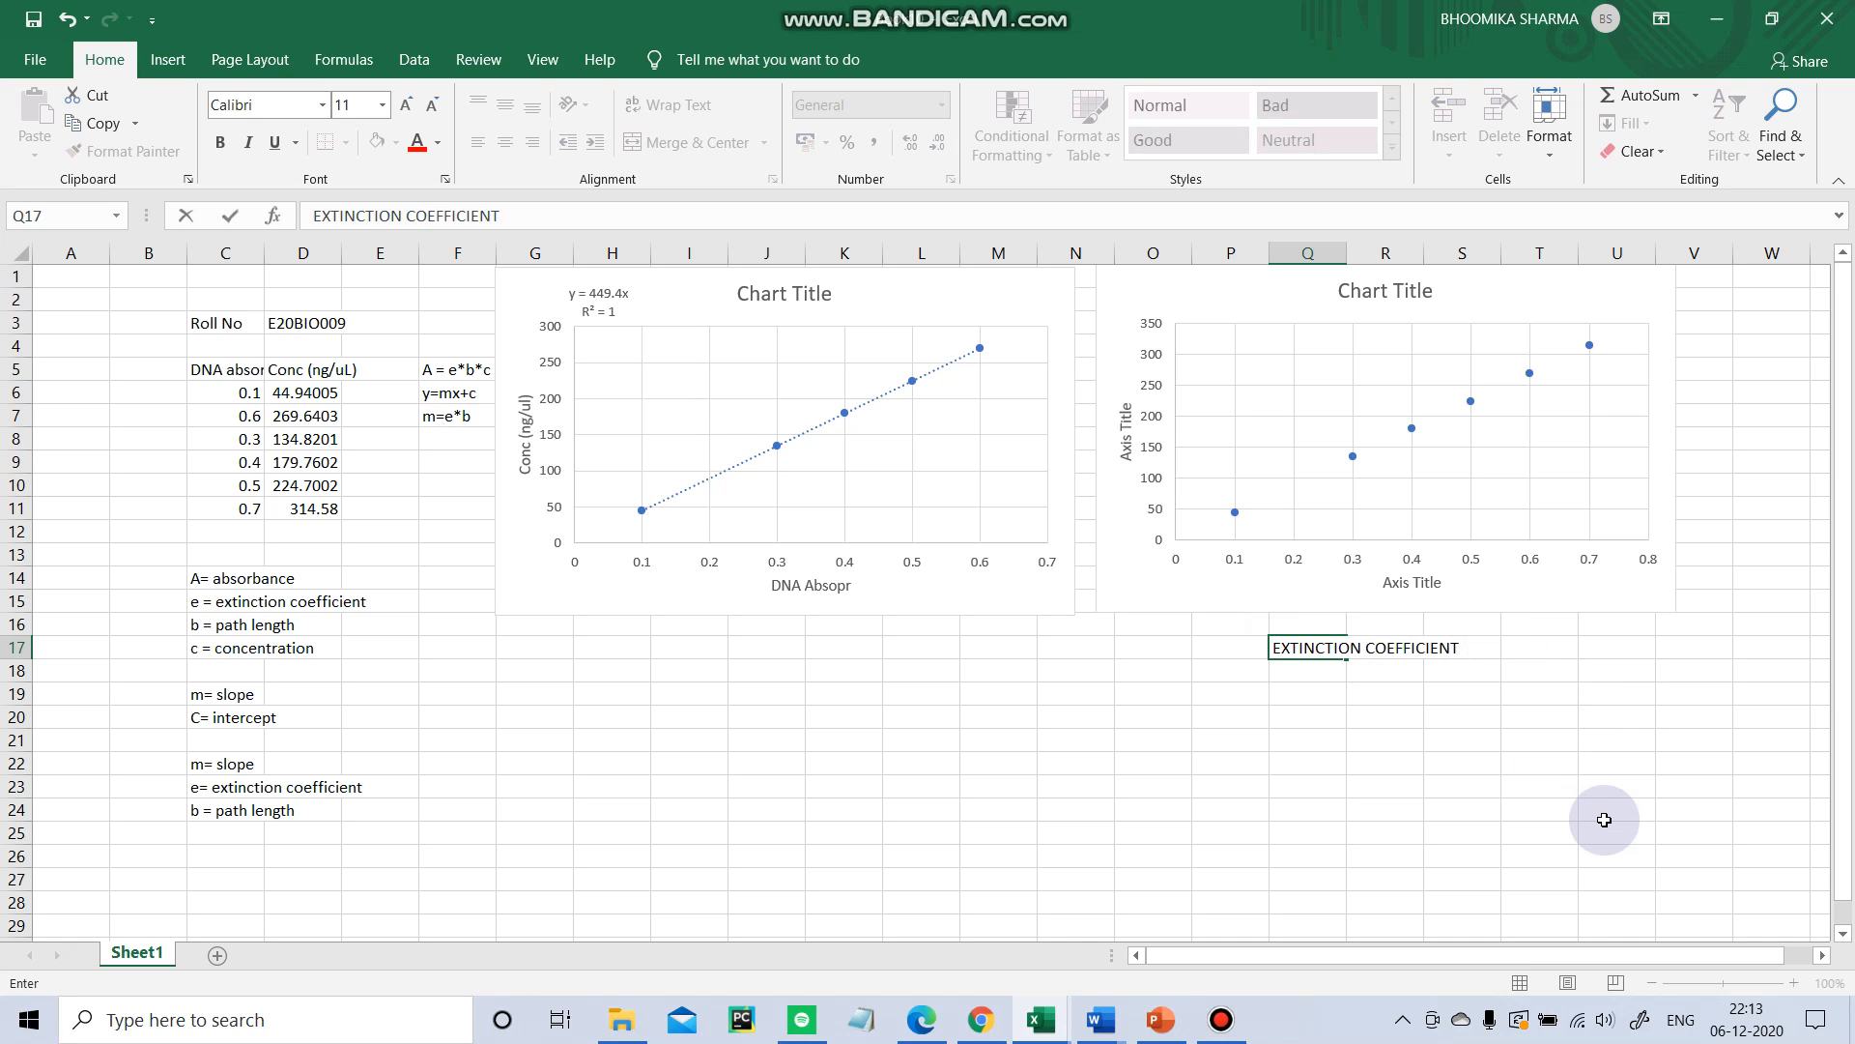
{"action": "key", "text": "Return"}
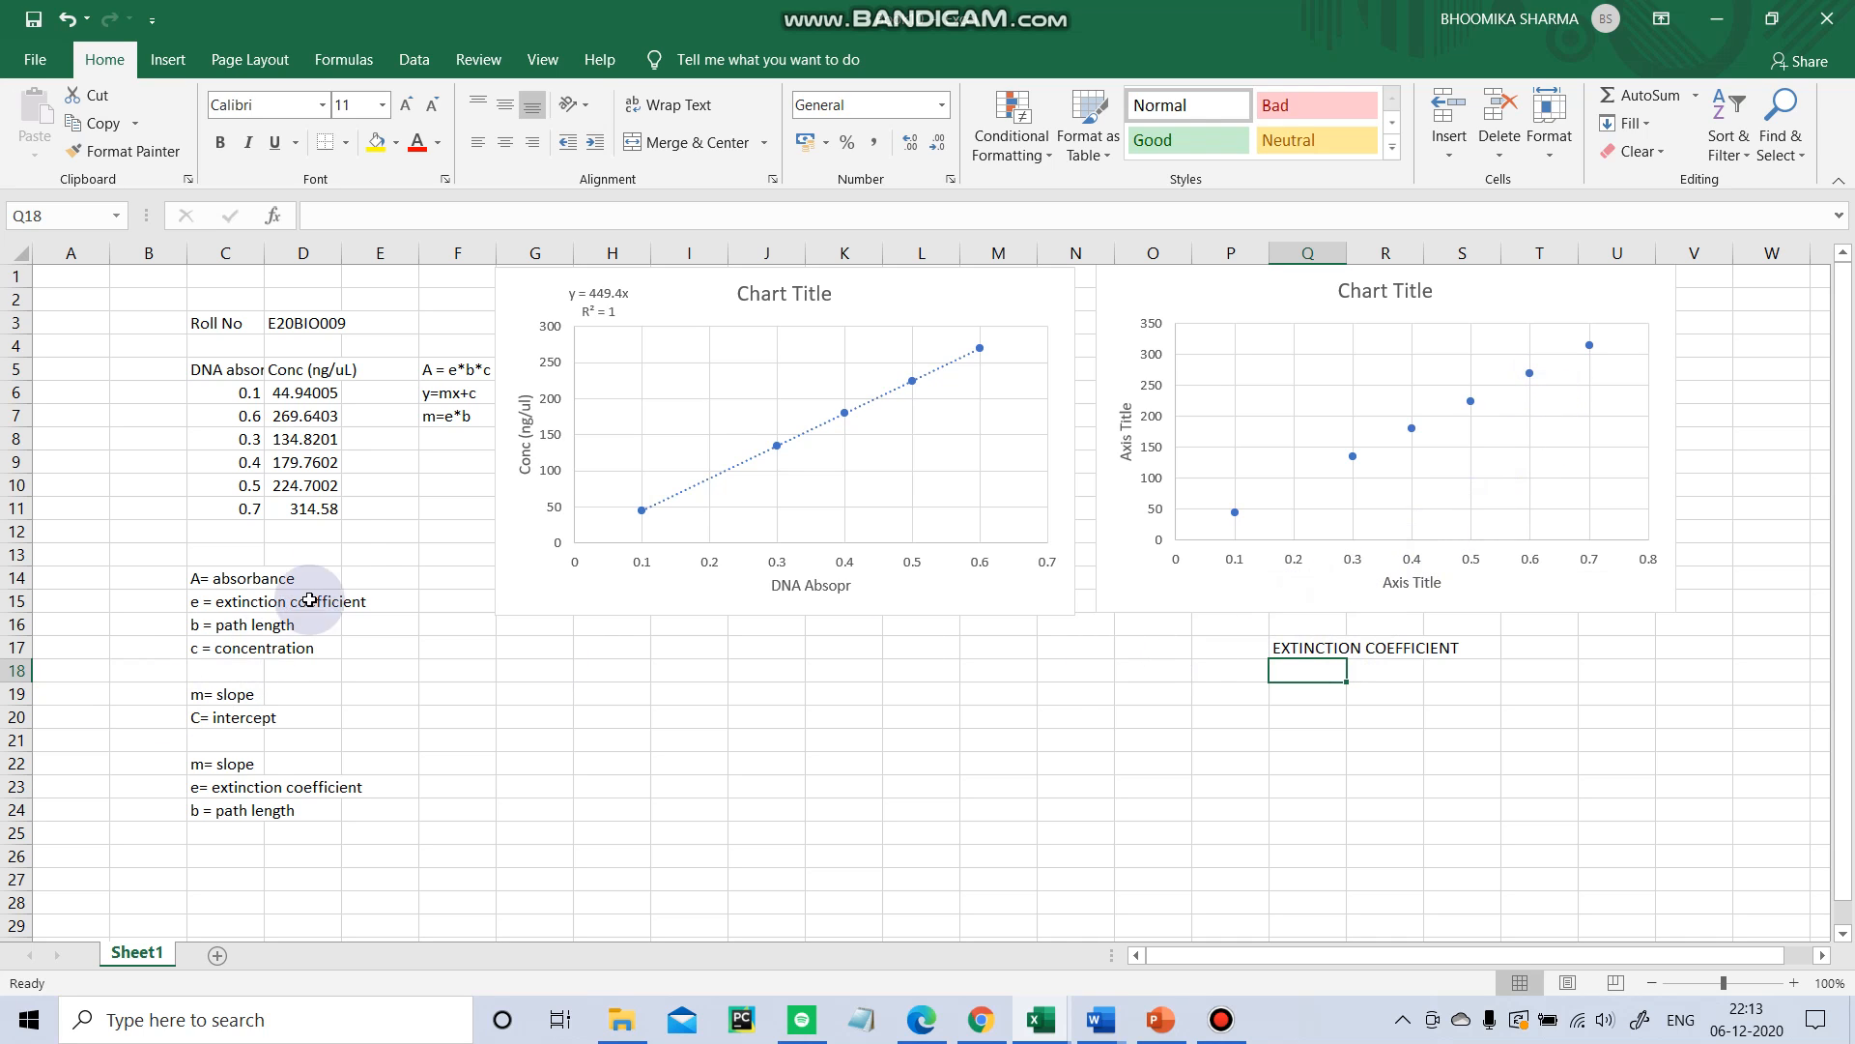
Format the m=e*b formula text in F7 with red font at size 14.
{"action": "left_click", "coordinate": [429, 415]}
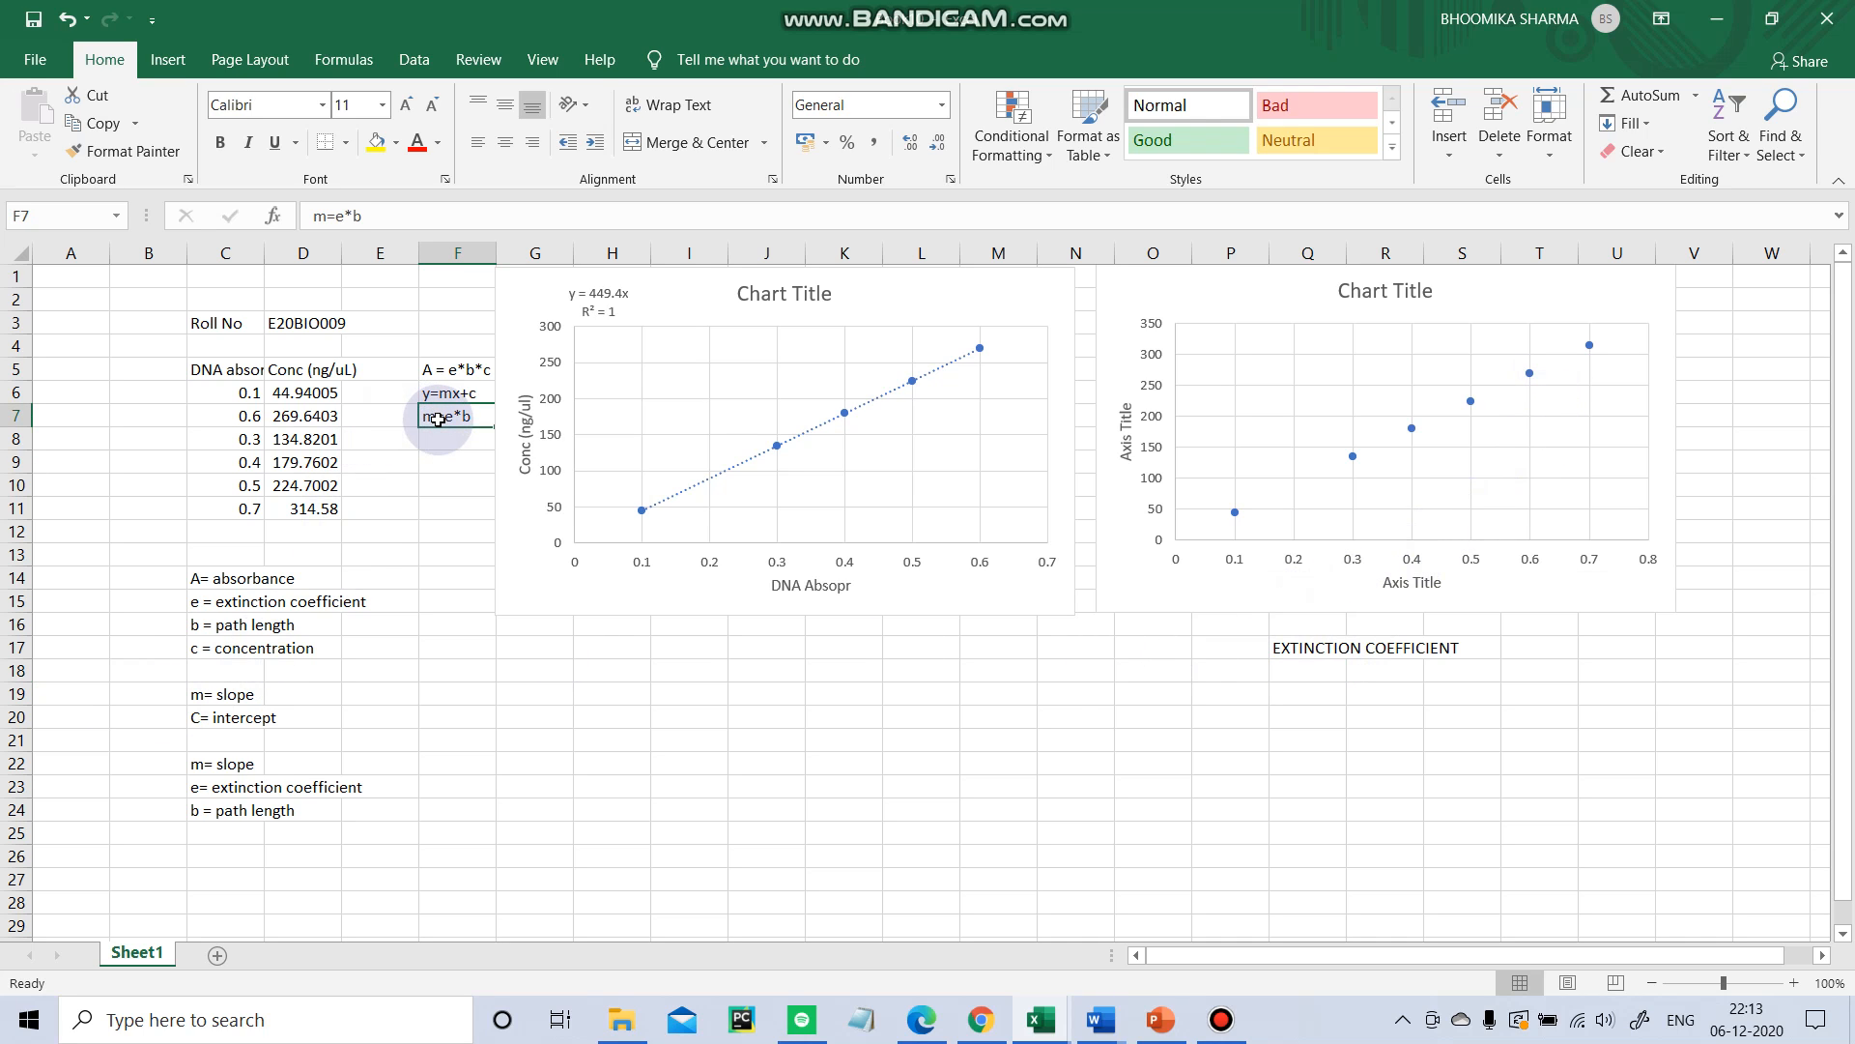
{"action": "right_click", "coordinate": [438, 420]}
{"action": "left_click", "coordinate": [579, 372]}
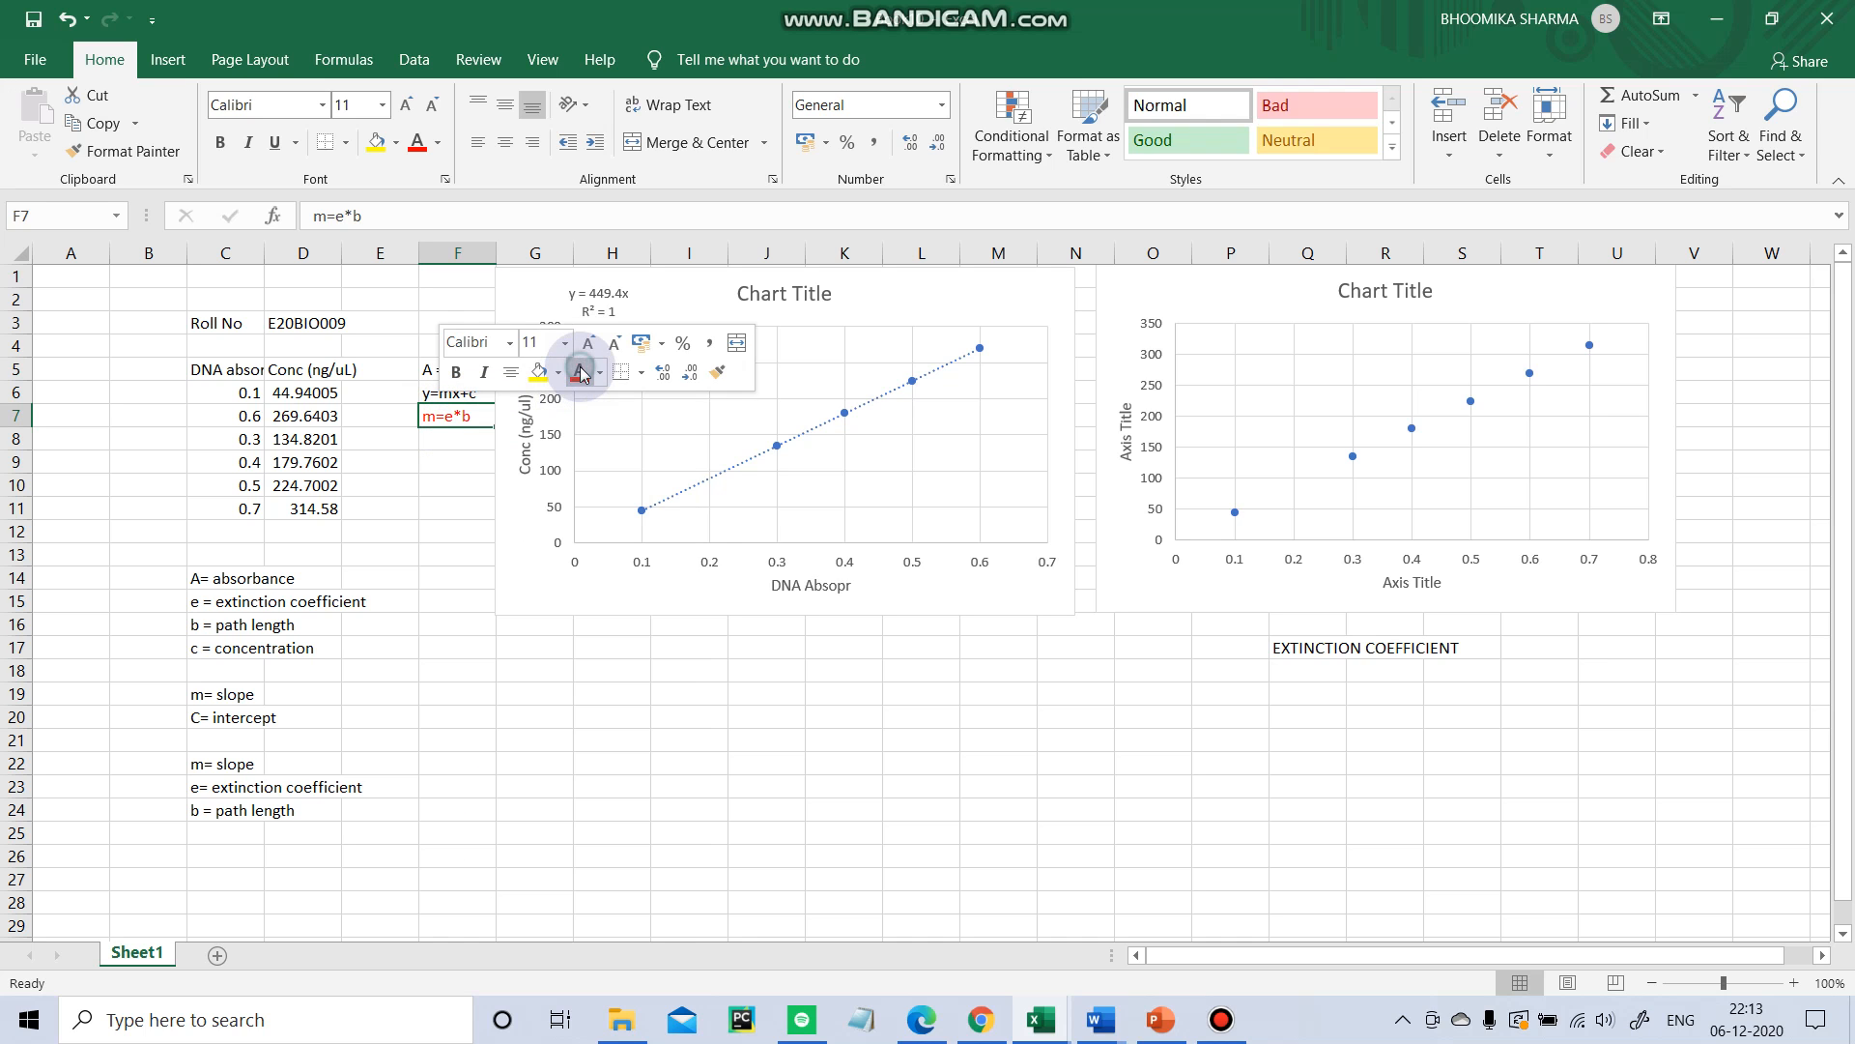
{"action": "left_click", "coordinate": [588, 343]}
{"action": "left_click", "coordinate": [587, 343]}
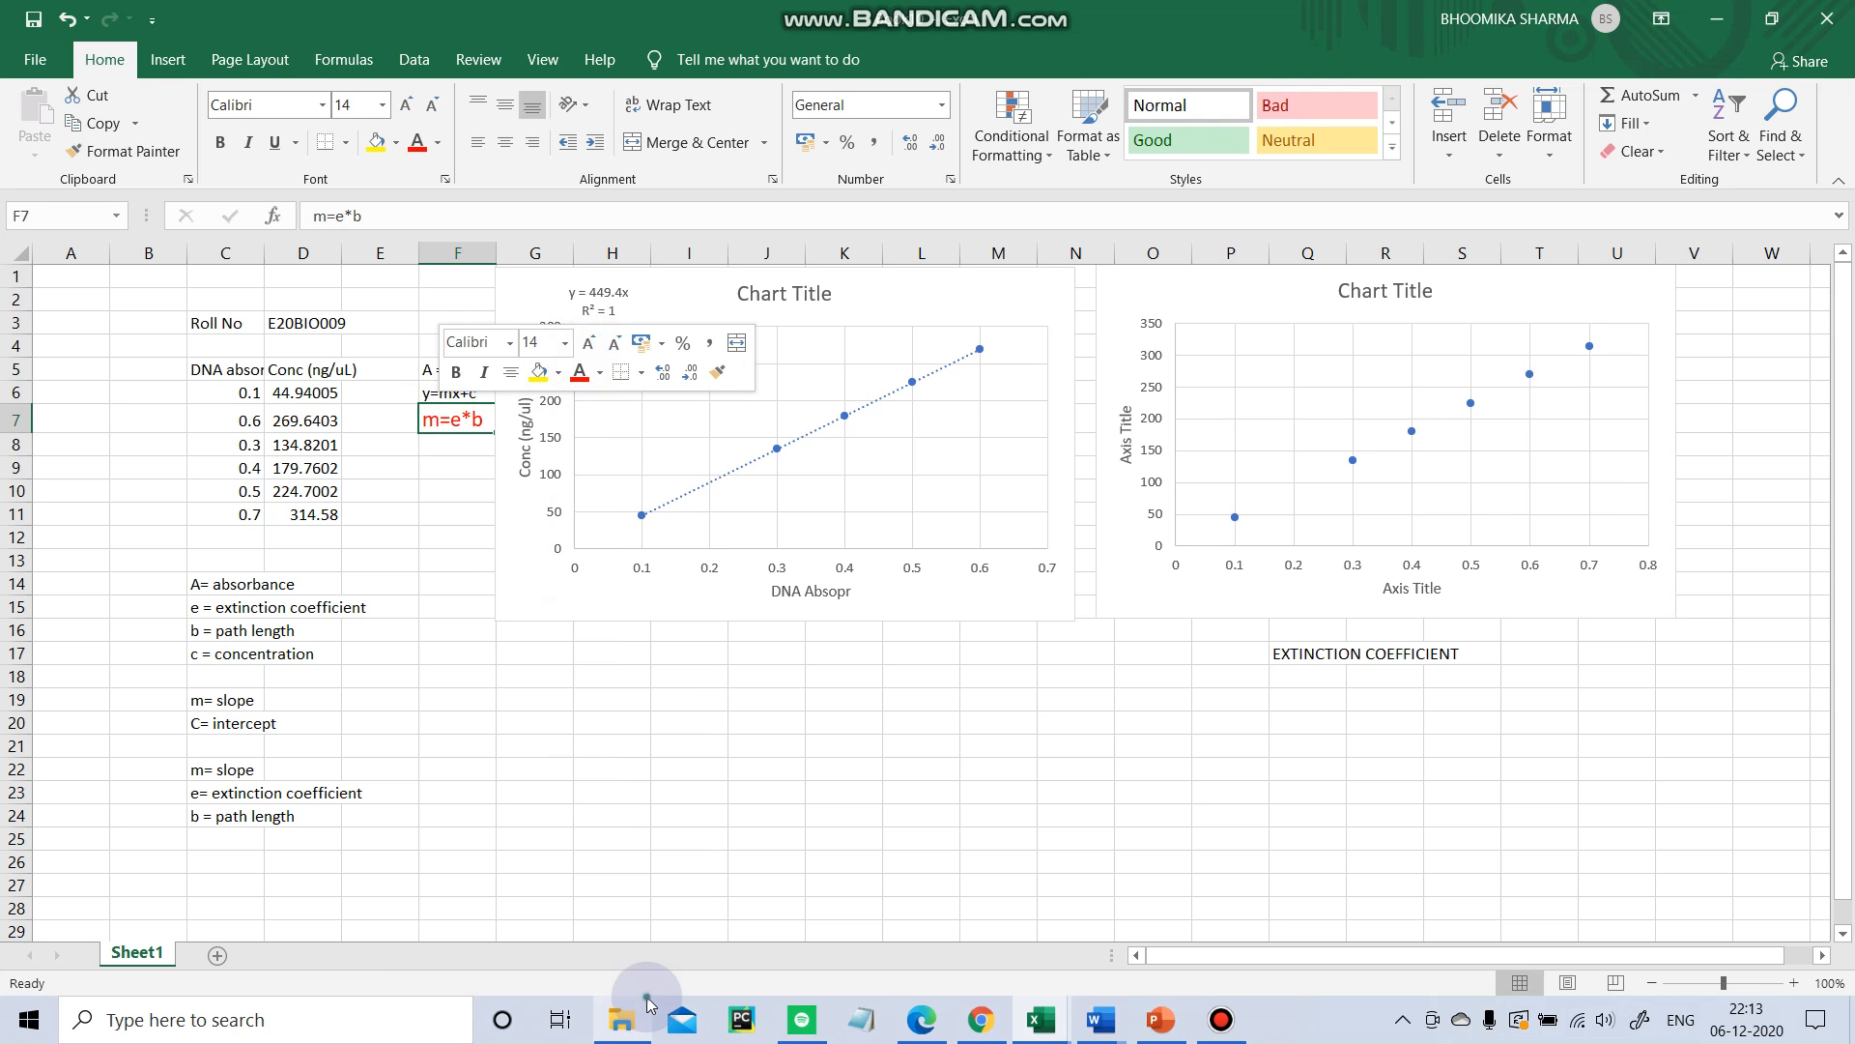
{"action": "left_click", "coordinate": [1181, 761]}
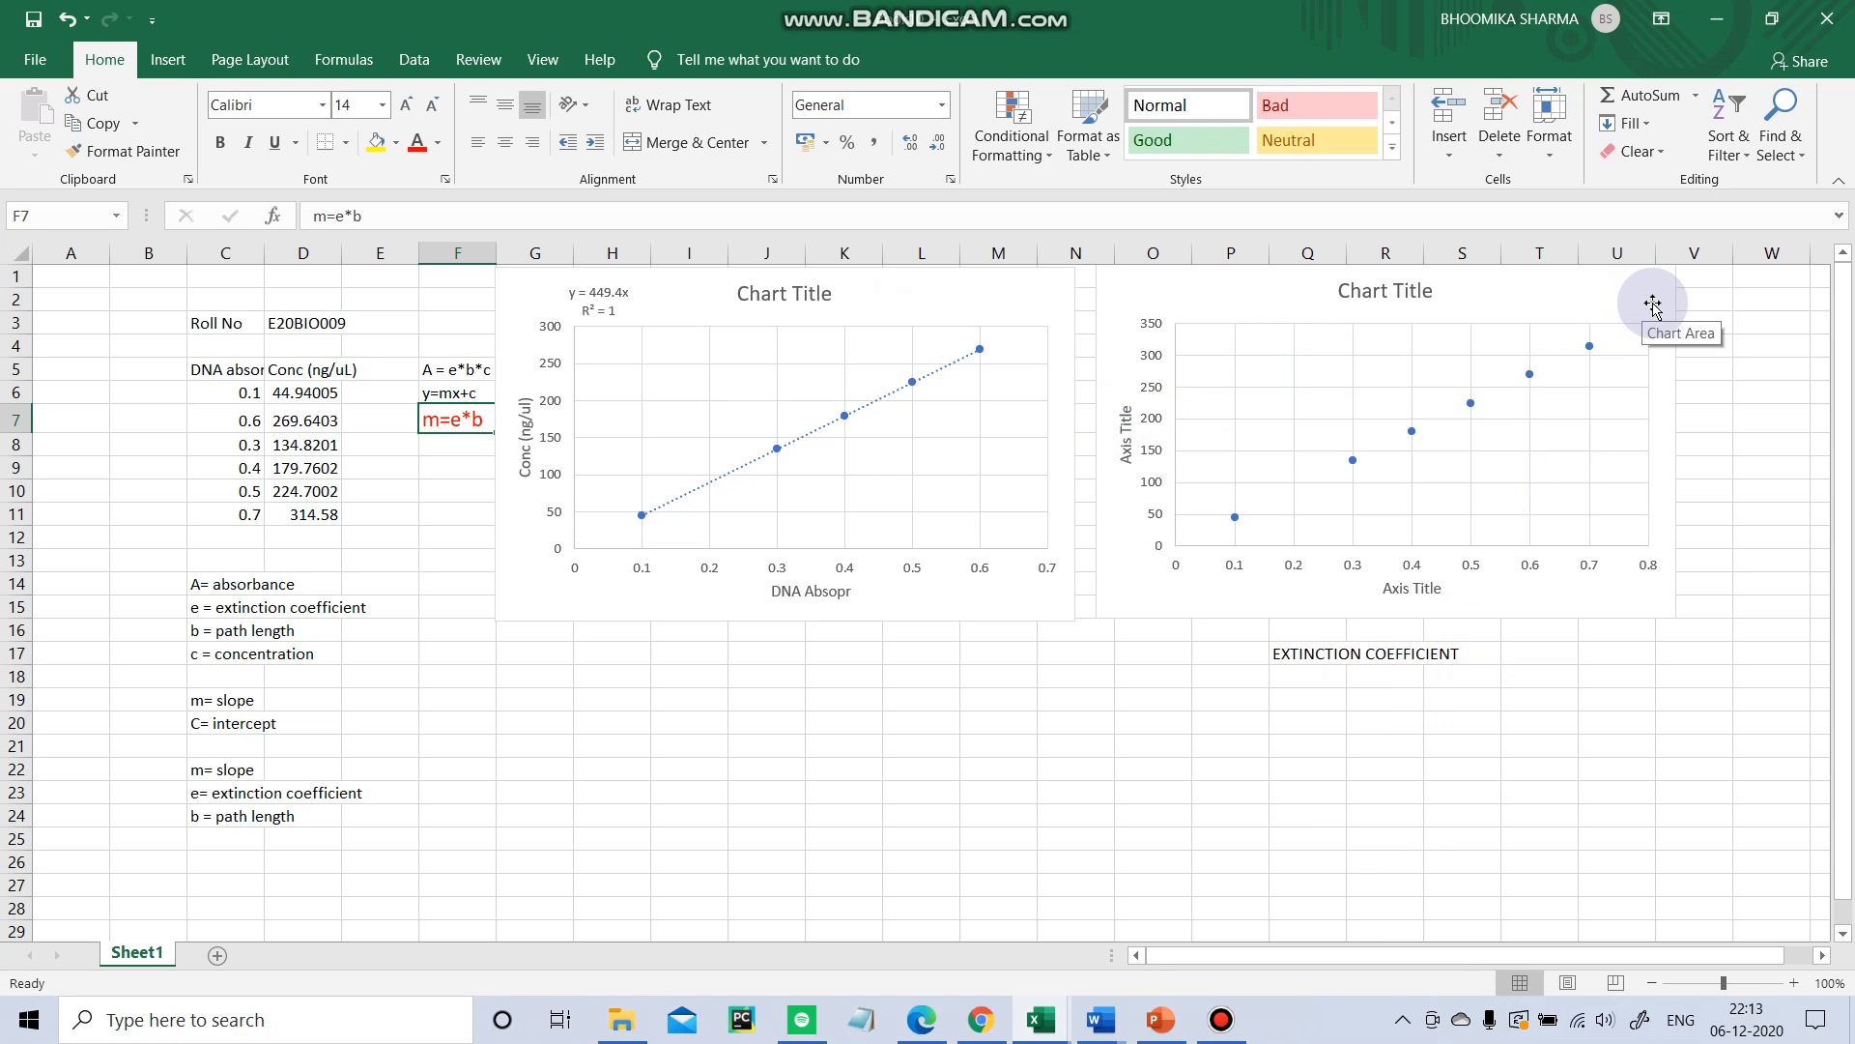
Edit the new chart's series to use concentration D6:D11 as X values and absorbance C6:C11 as Y values.
{"action": "left_click", "coordinate": [1624, 290]}
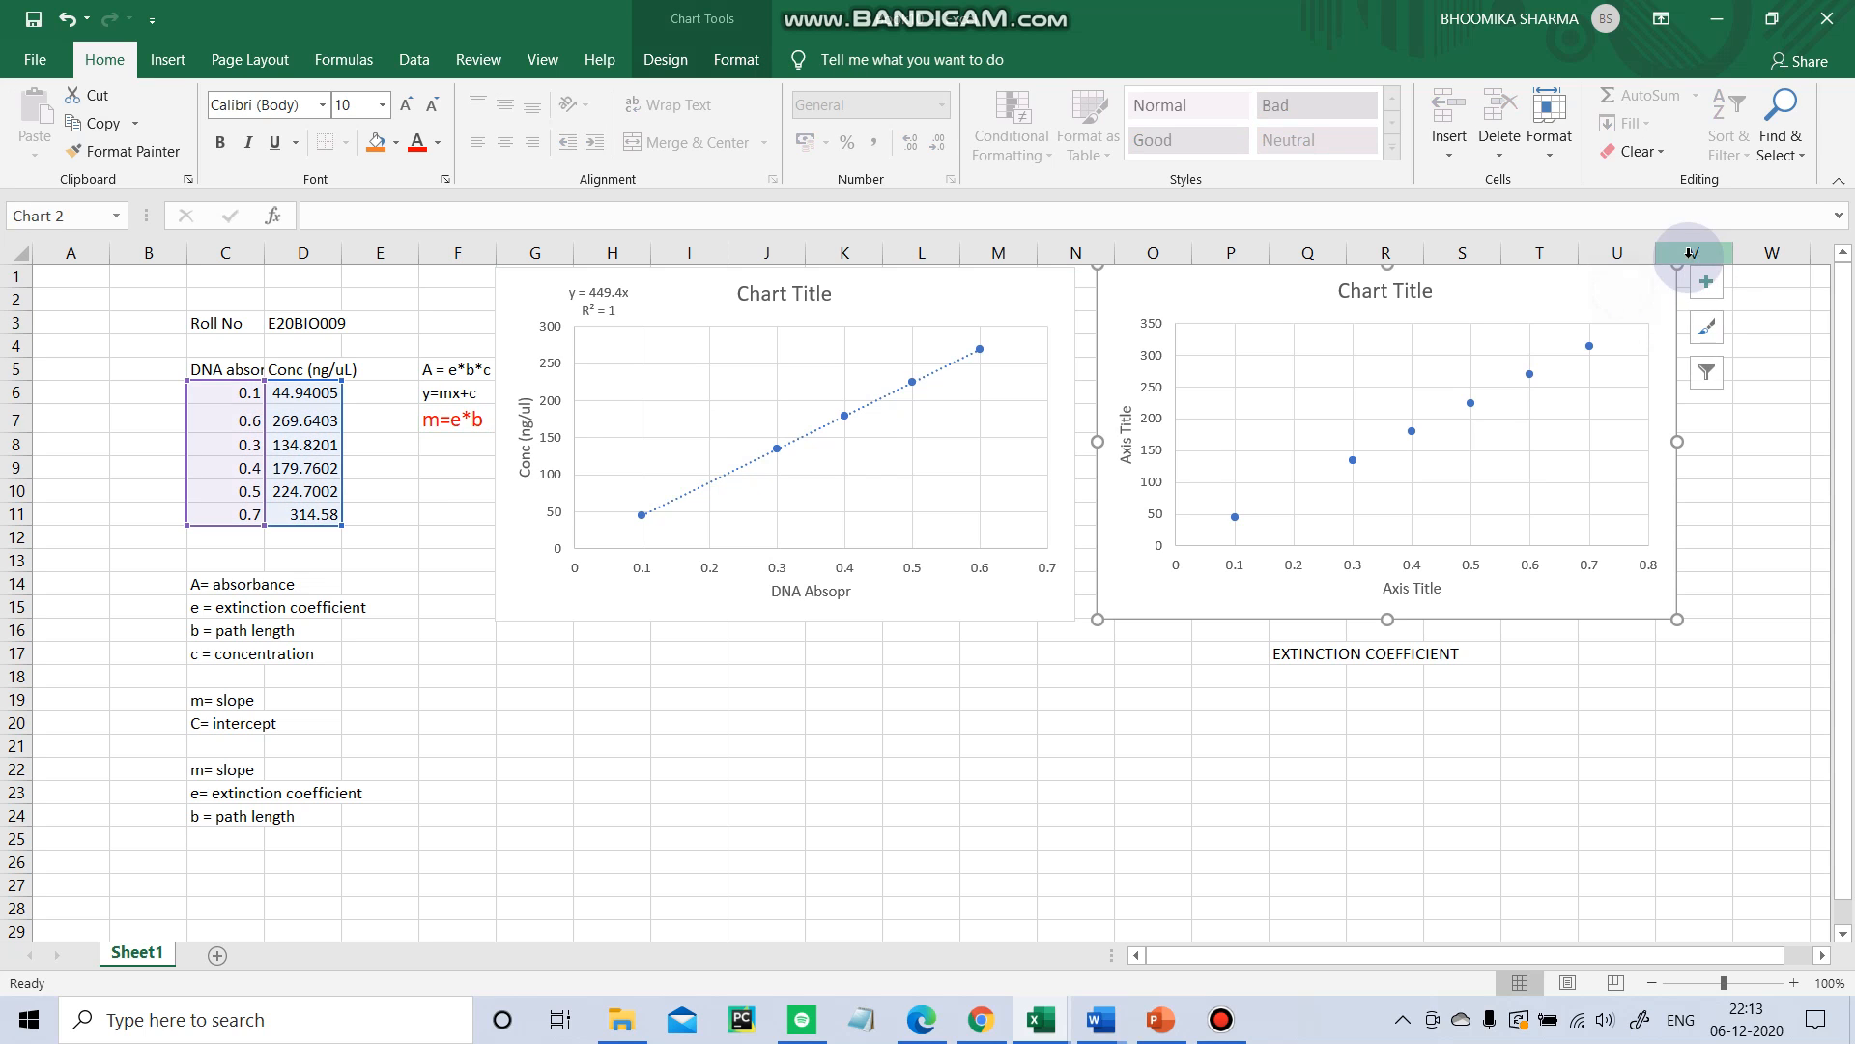
{"action": "right_click", "coordinate": [1468, 438]}
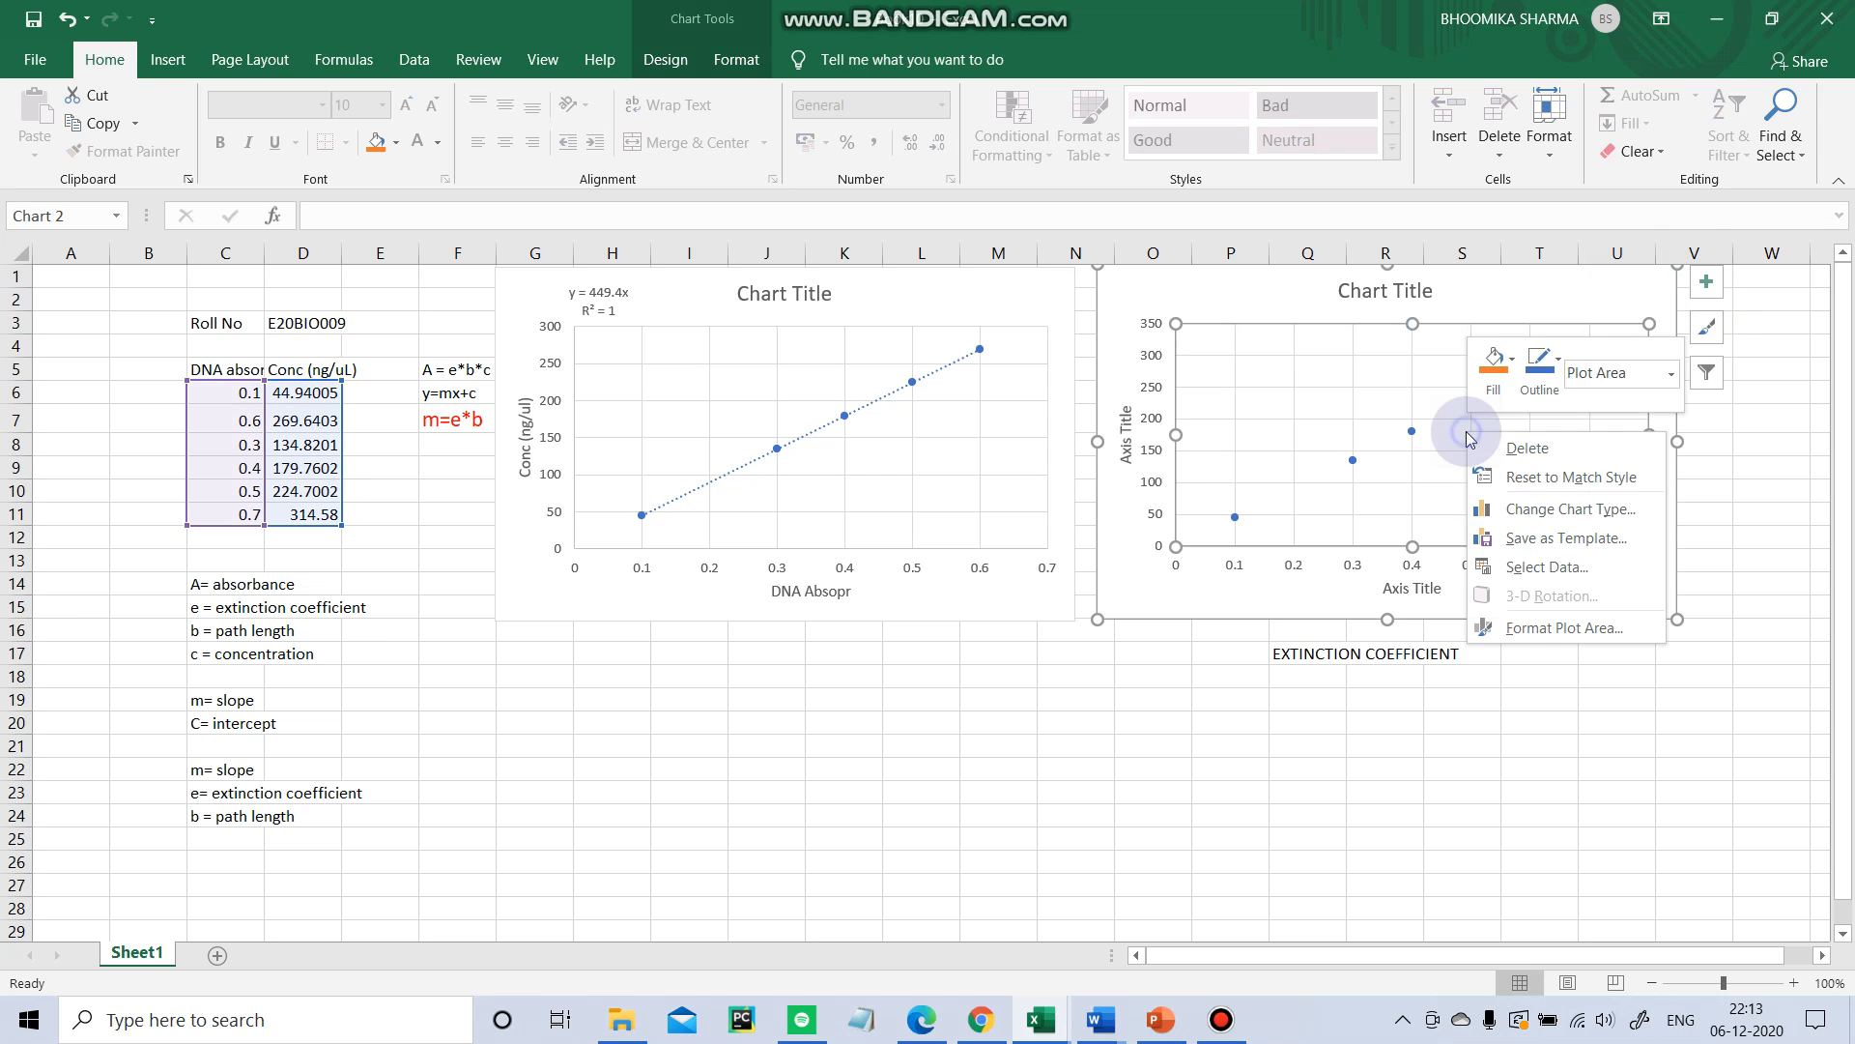
{"action": "left_click", "coordinate": [1546, 567]}
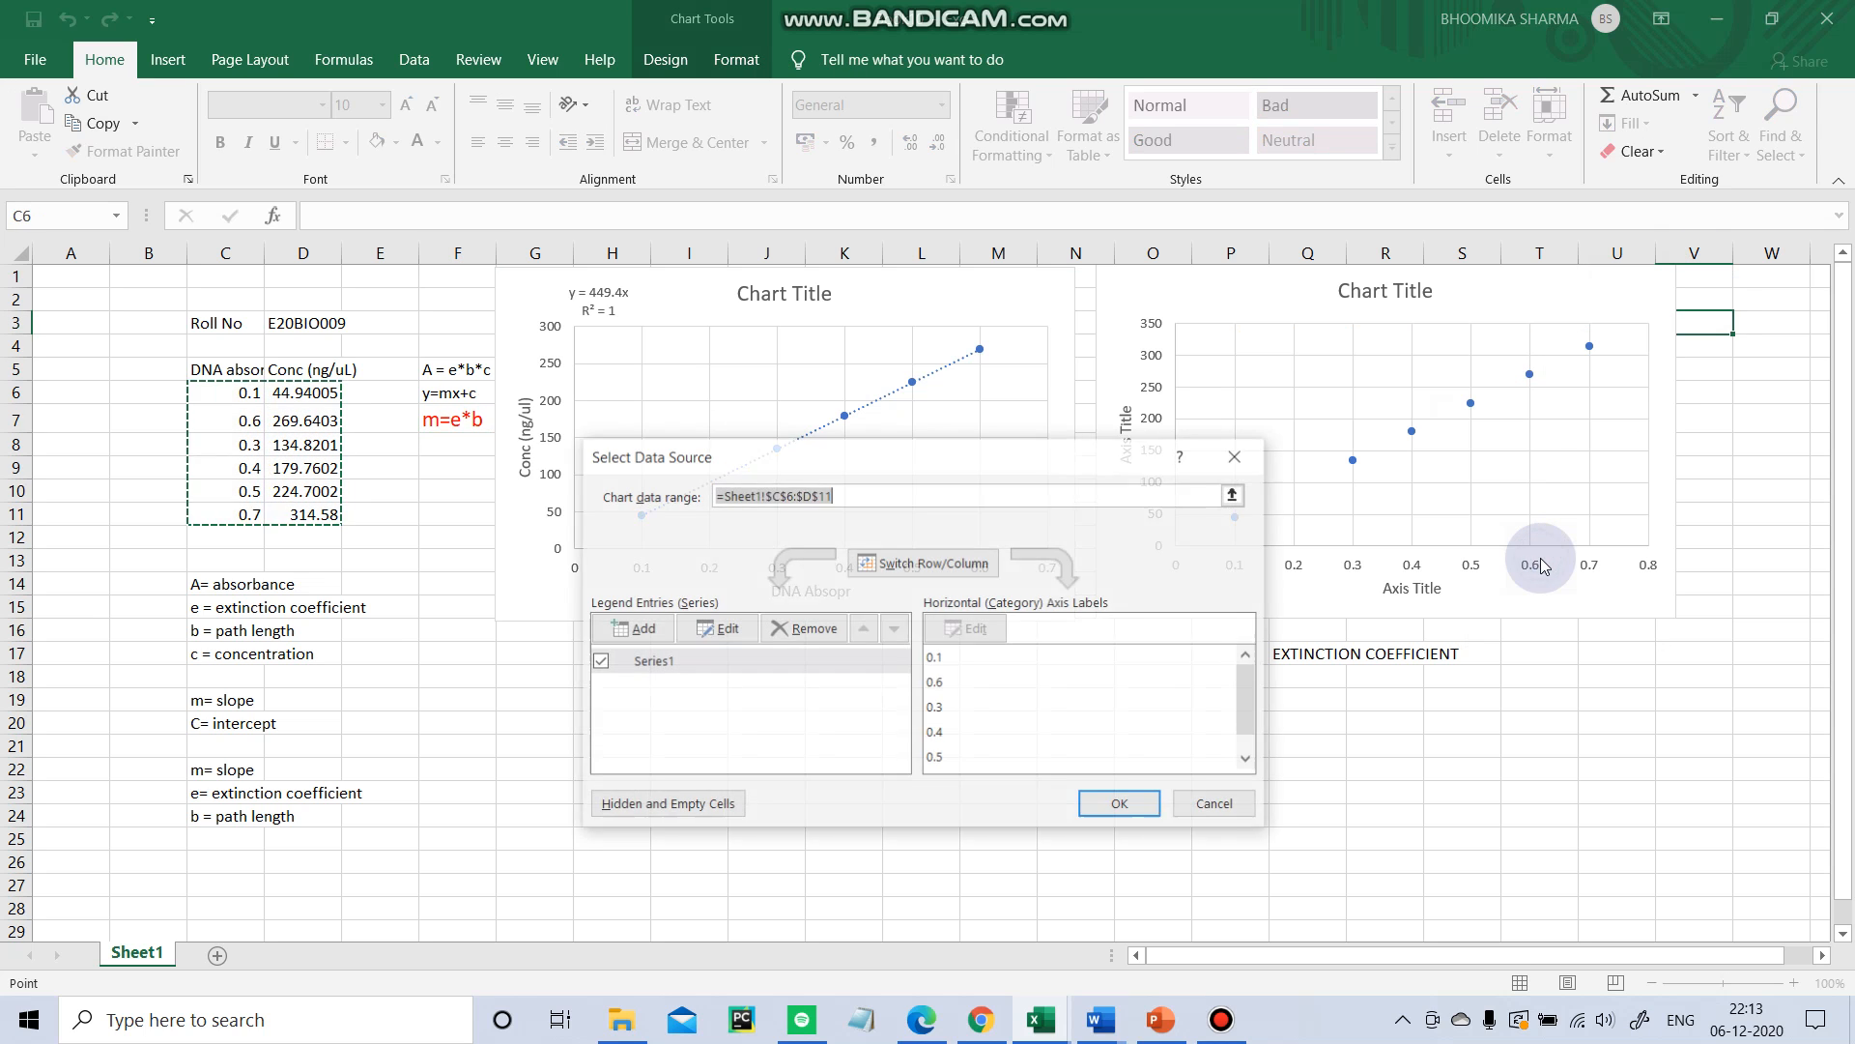
{"action": "left_click", "coordinate": [722, 629]}
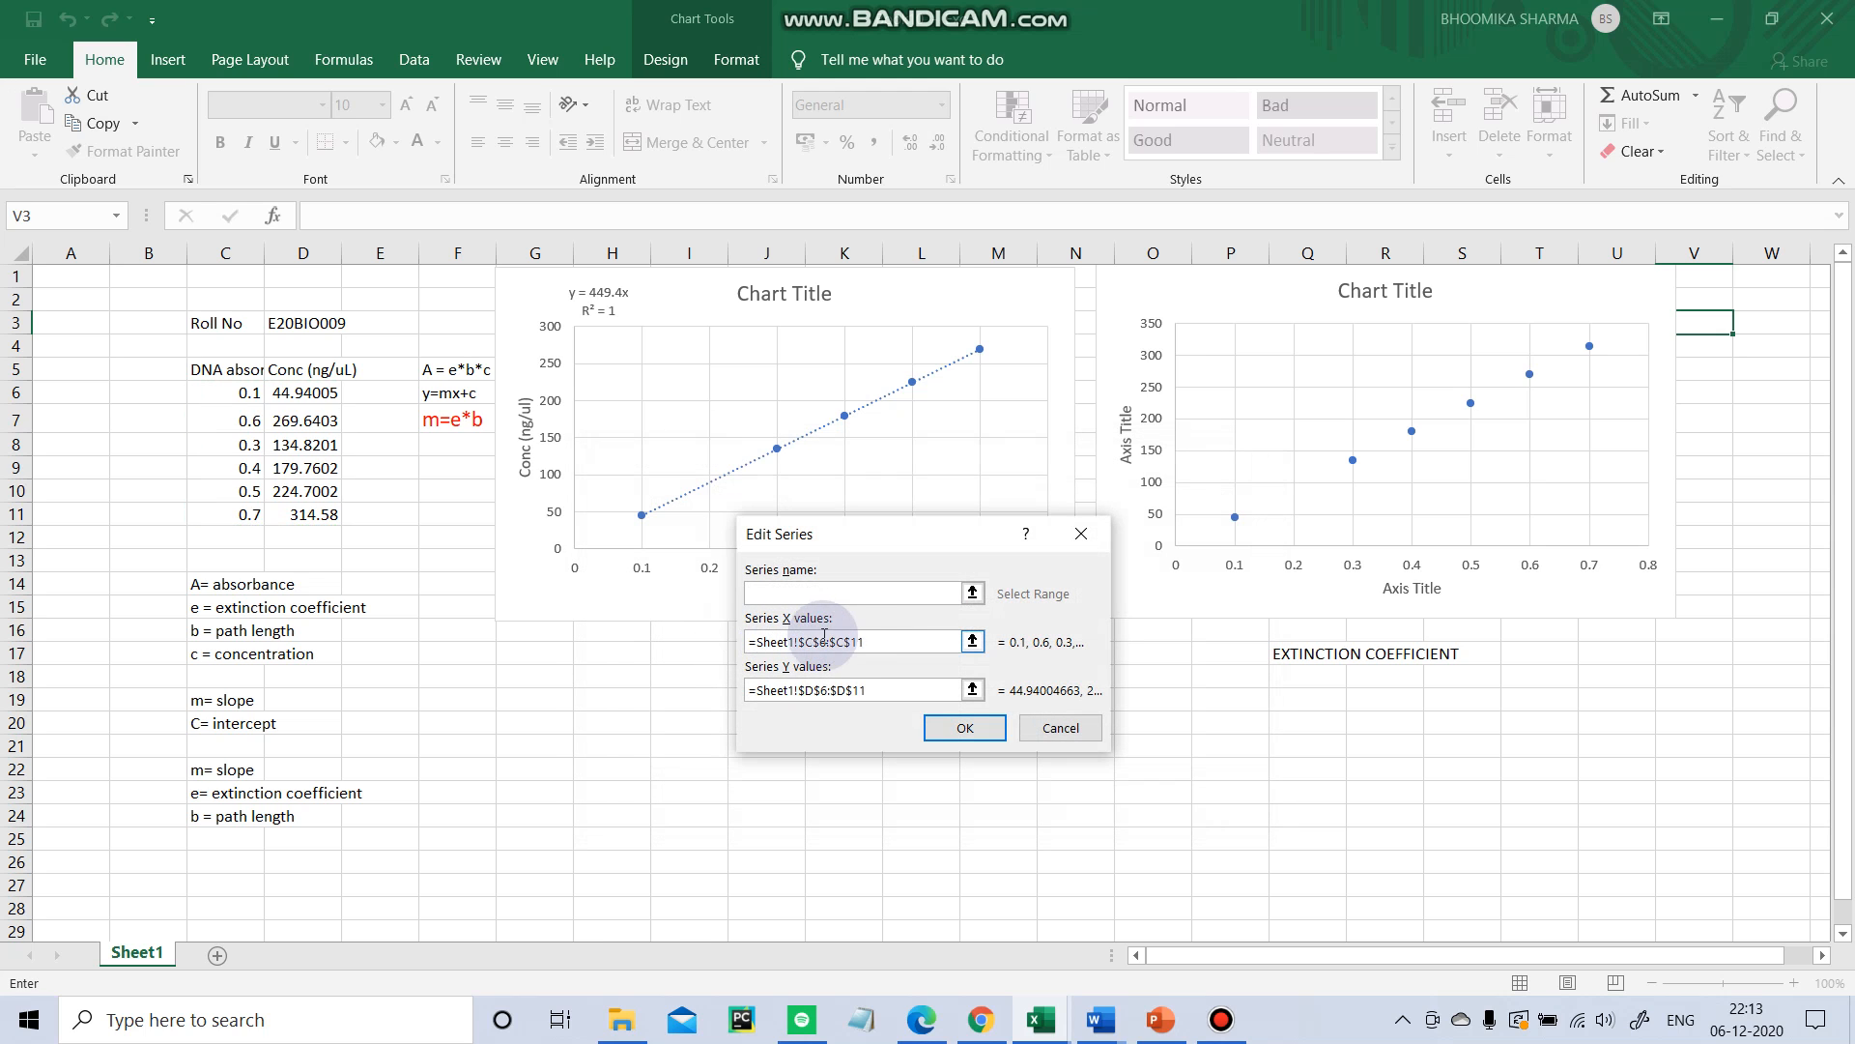
{"action": "left_click", "coordinate": [875, 643]}
{"action": "key", "text": "BackSpace"}
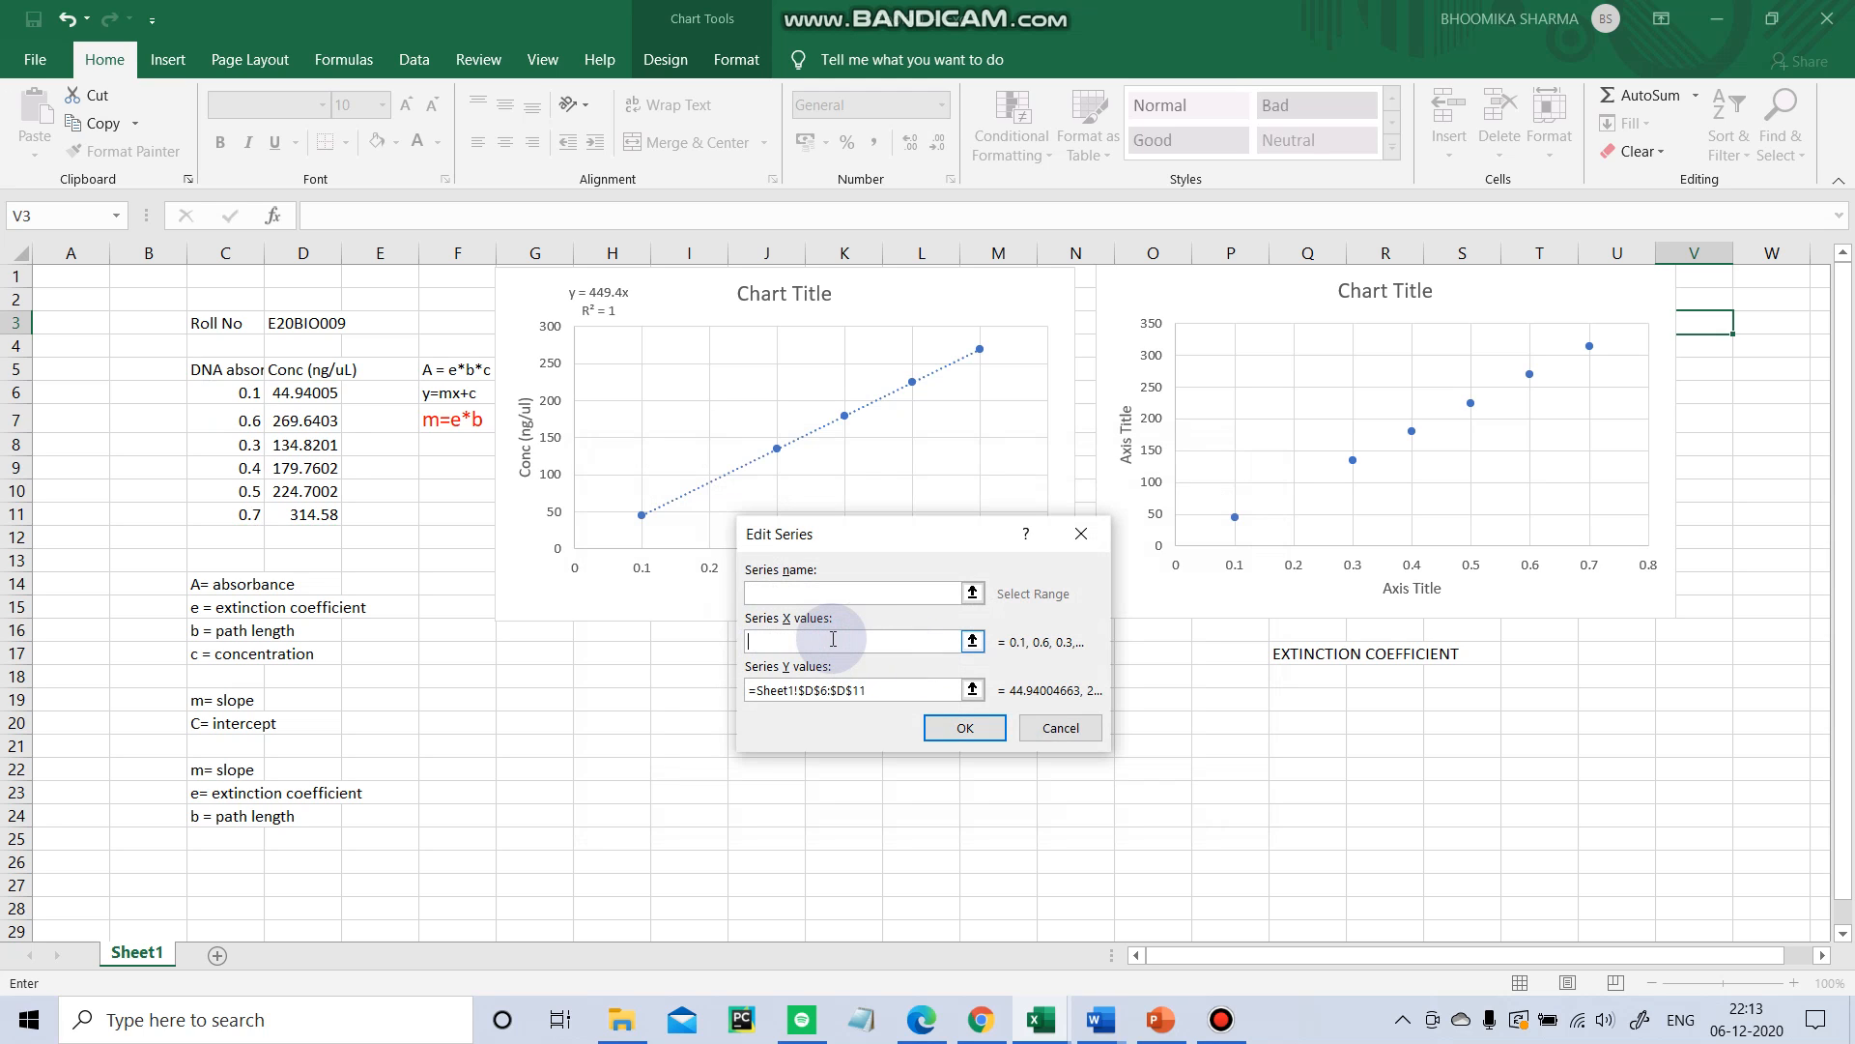
{"action": "left_click_drag", "start_coordinate": [307, 396], "coordinate": [324, 516]}
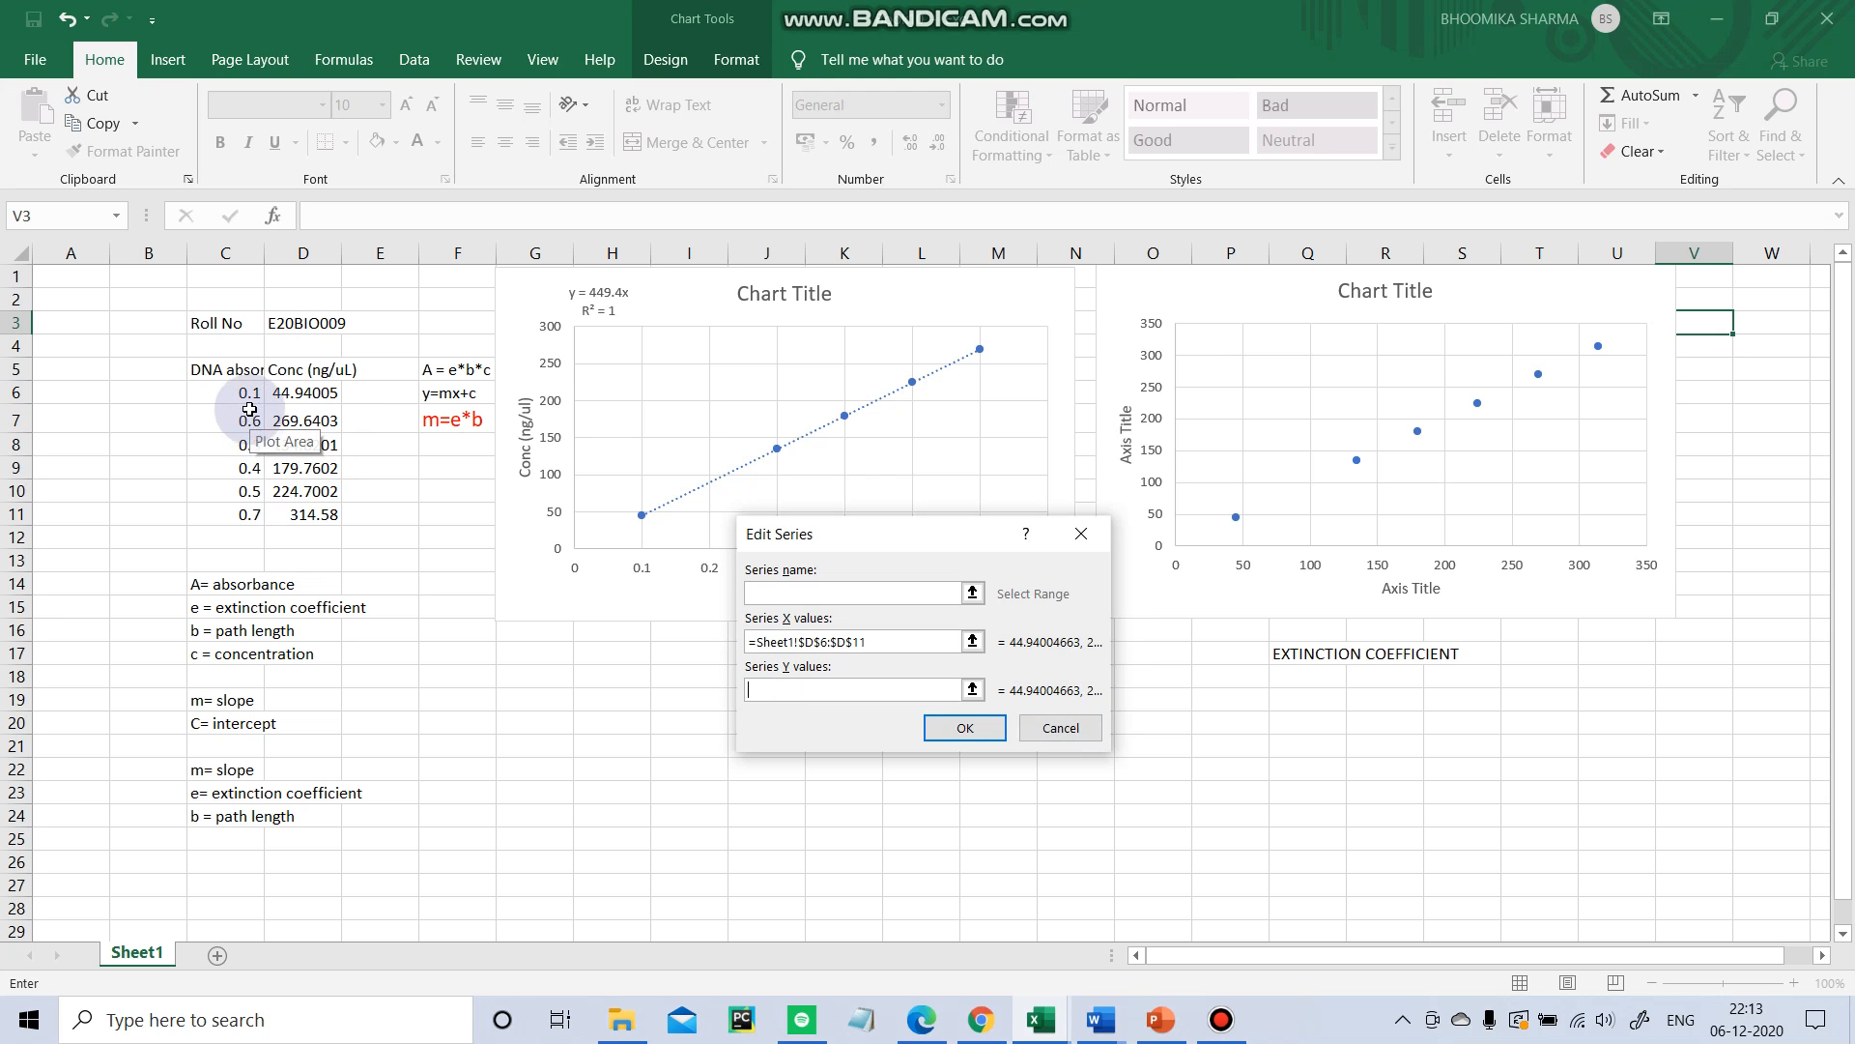
{"action": "left_click_drag", "start_coordinate": [250, 390], "coordinate": [256, 520]}
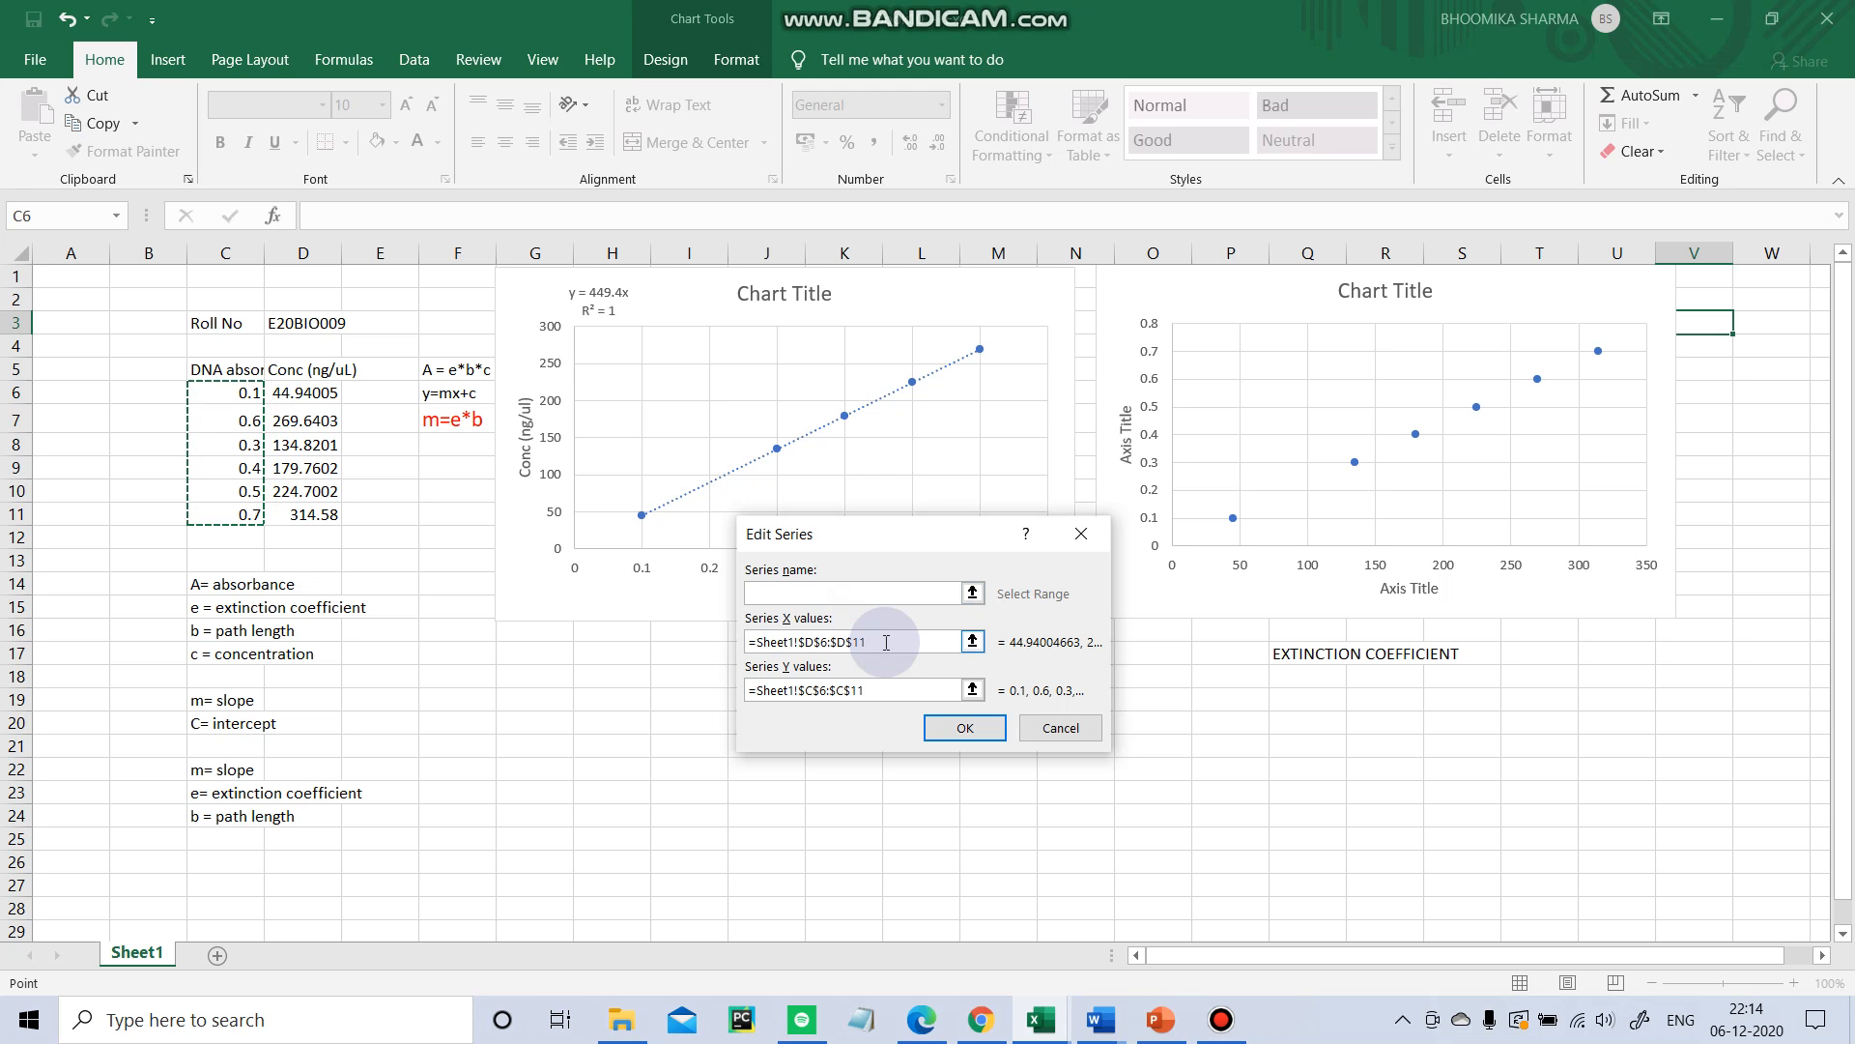
{"action": "left_click", "coordinate": [983, 727]}
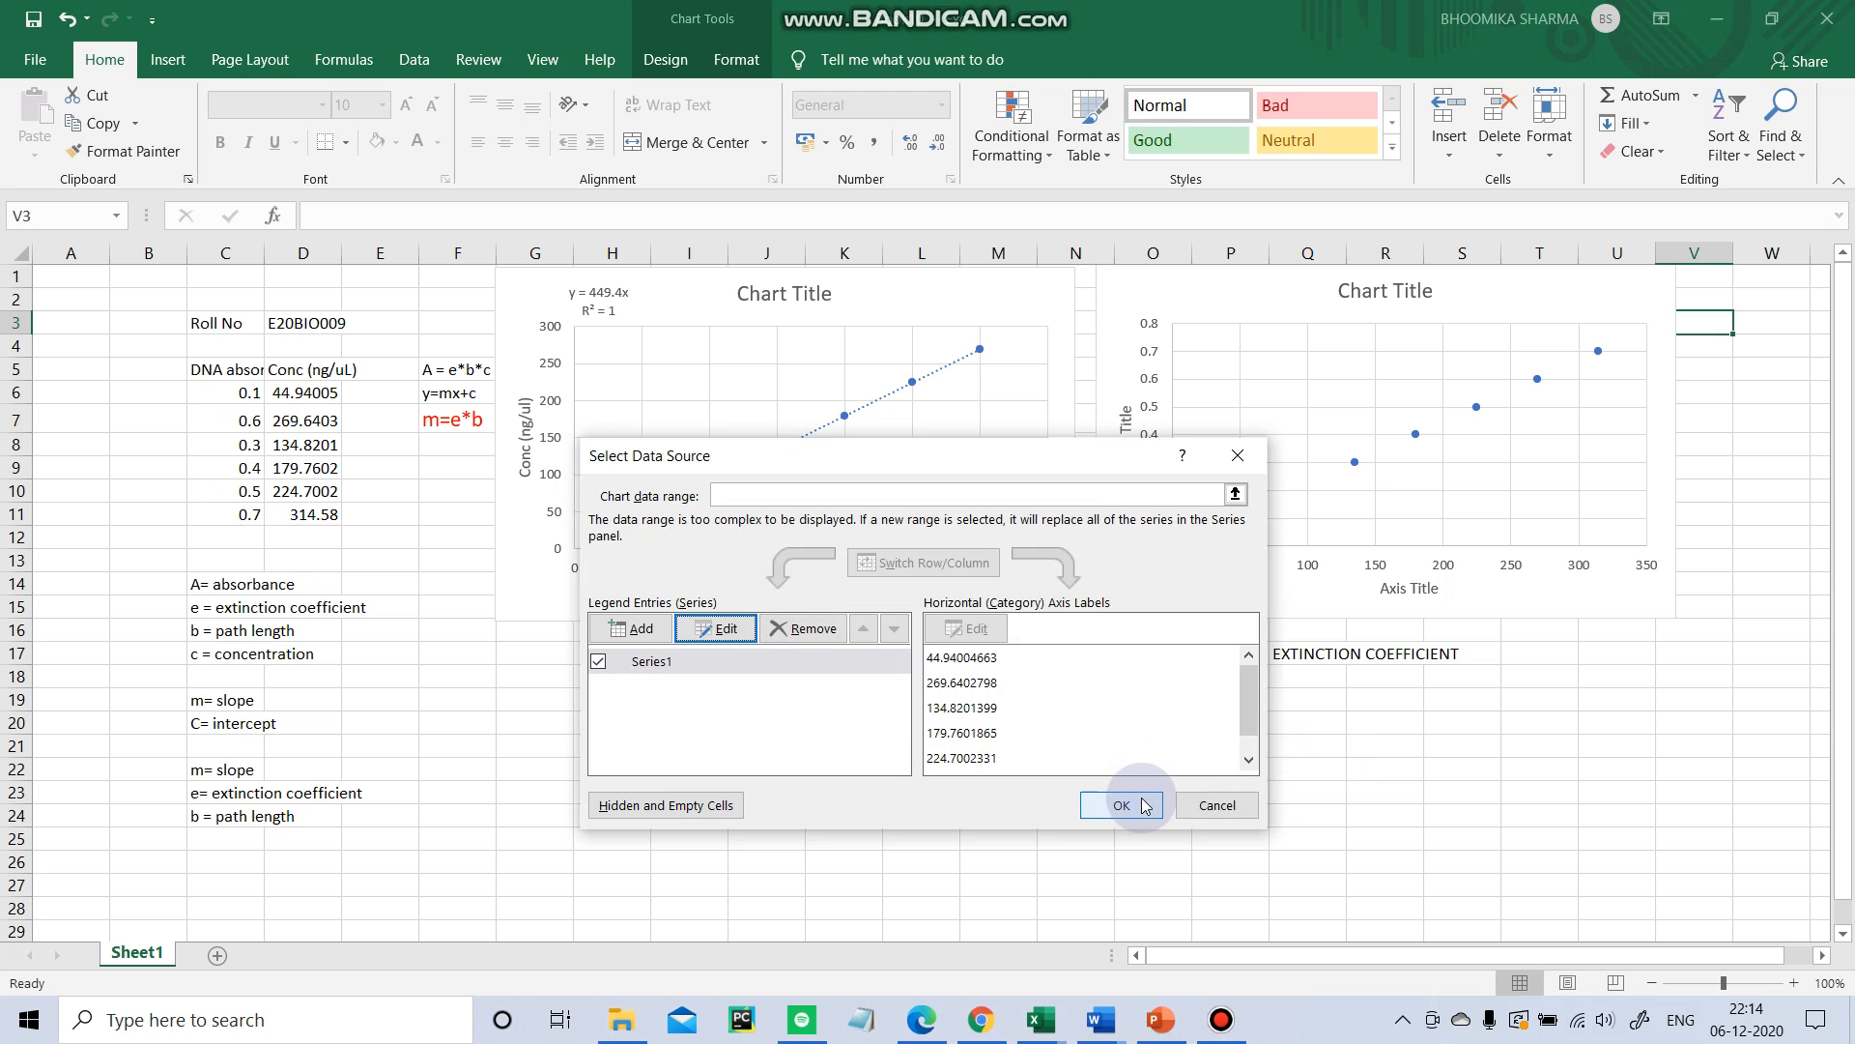
{"action": "left_click", "coordinate": [1121, 805]}
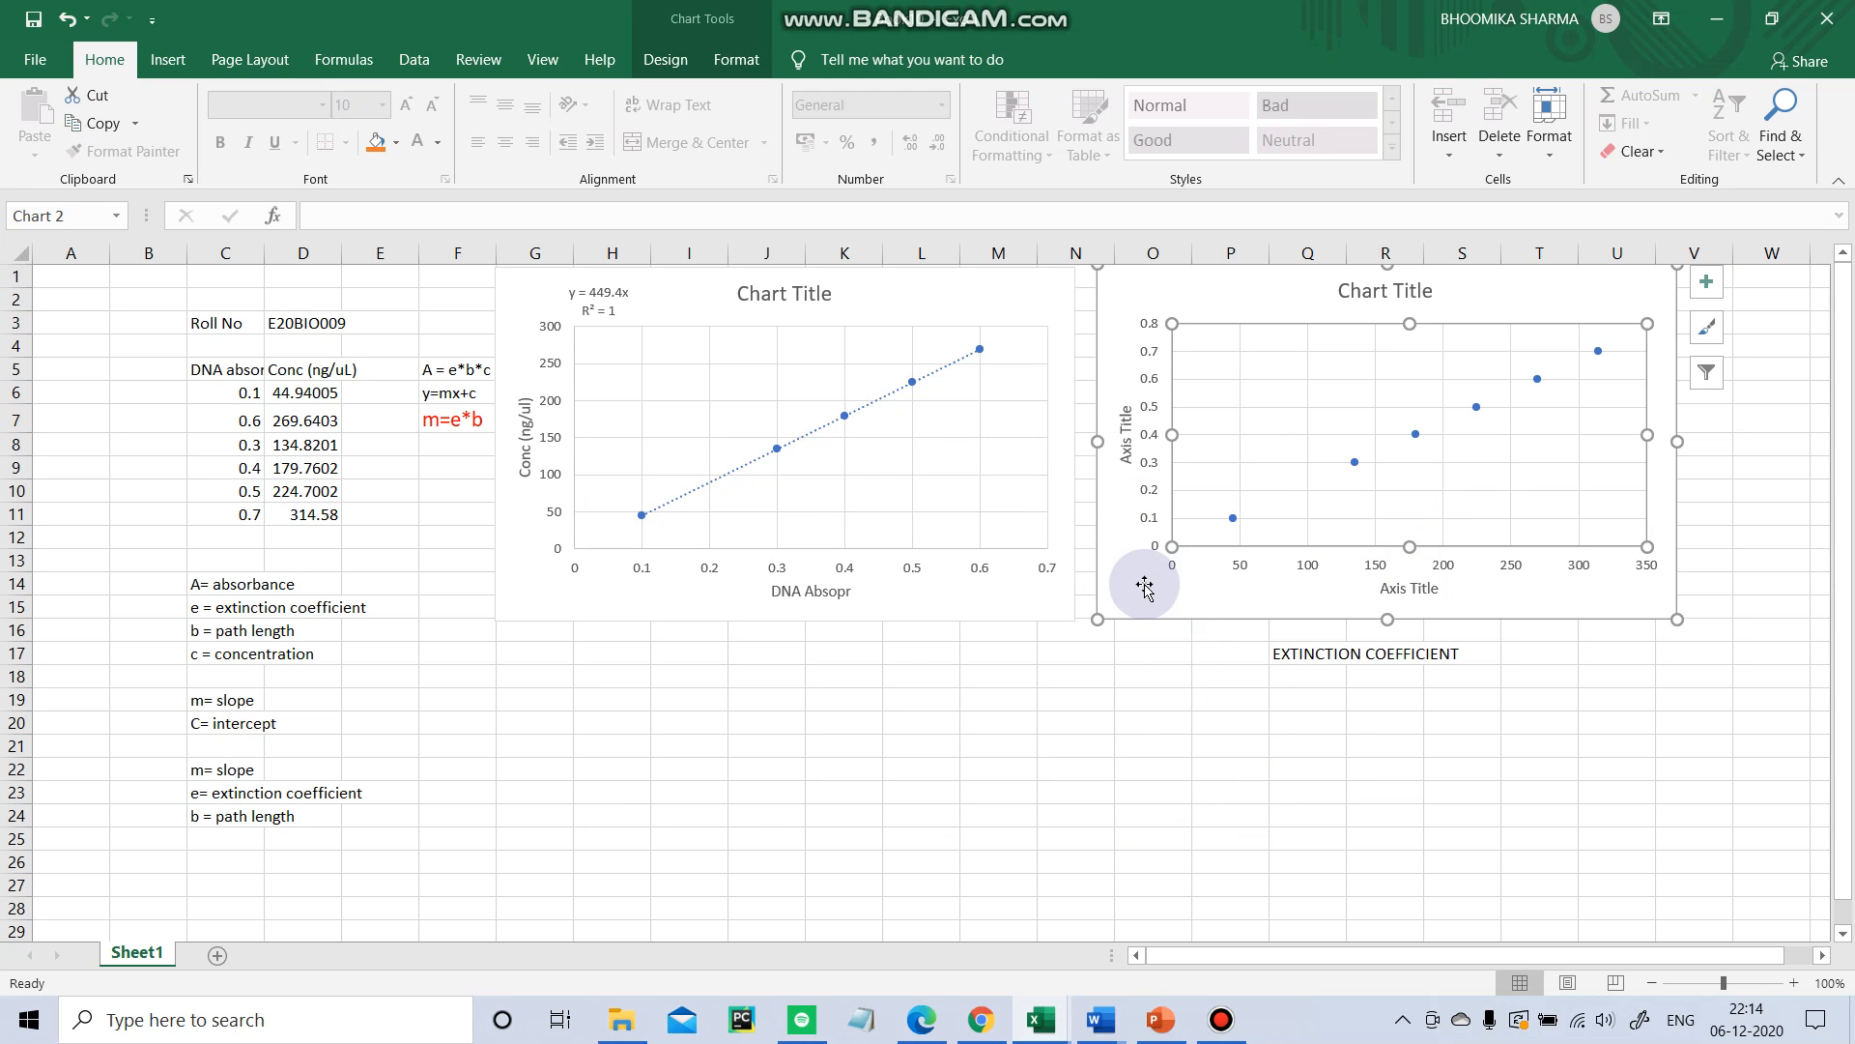
Rename the second chart's horizontal axis title to Conc (ng/ul).
{"action": "left_click", "coordinate": [1180, 593]}
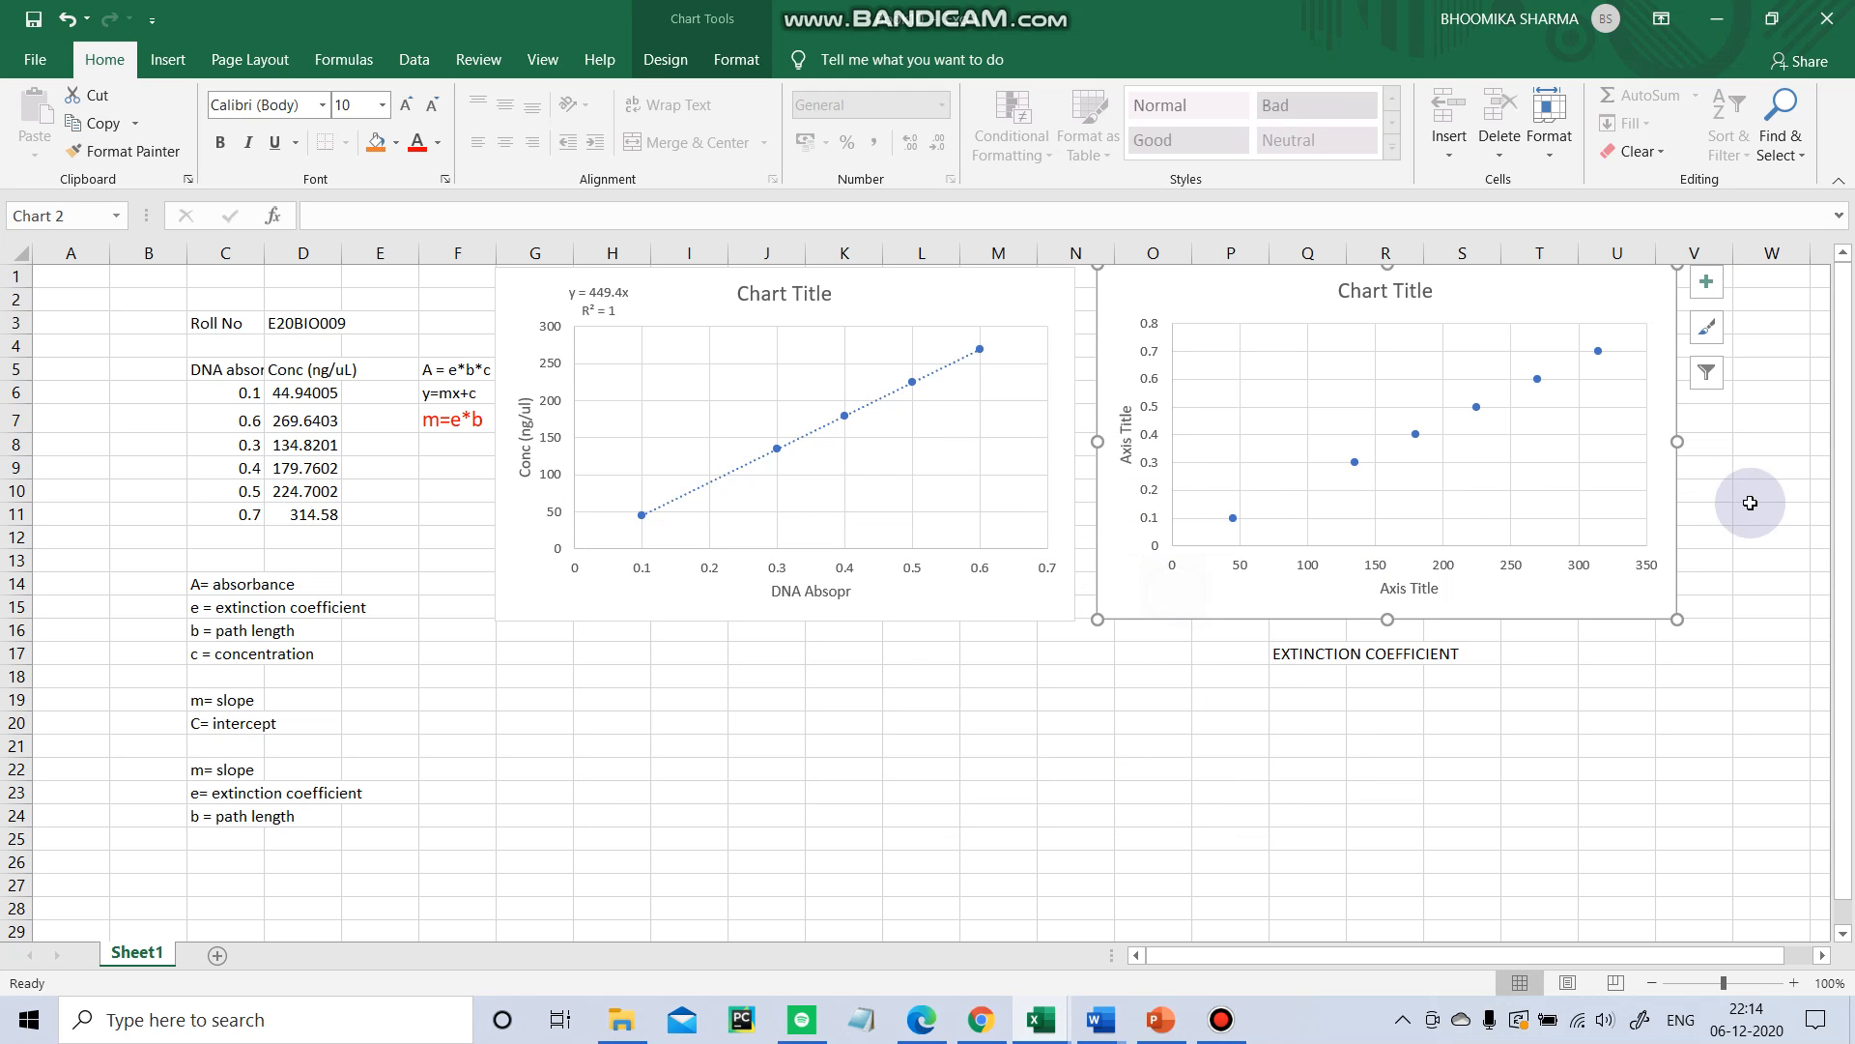
{"action": "left_click", "coordinate": [1706, 281]}
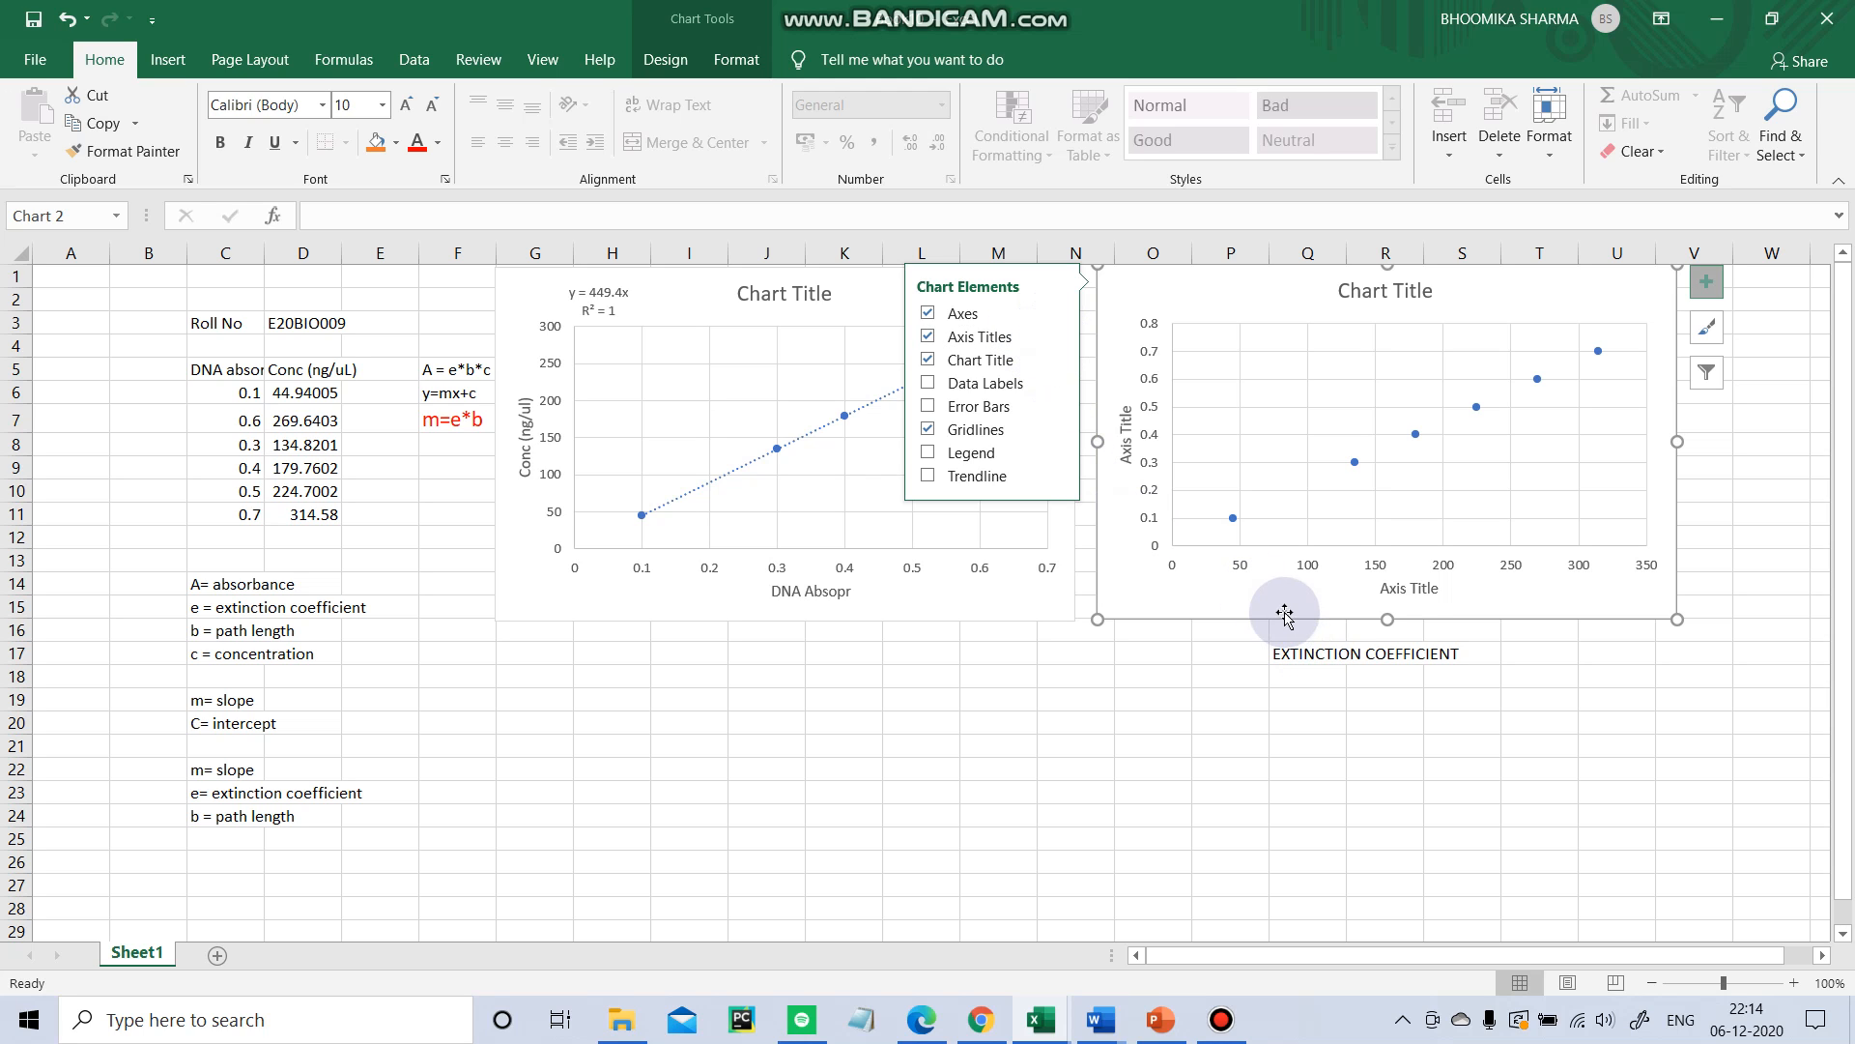
{"action": "left_click", "coordinate": [1424, 586]}
{"action": "triple_click", "coordinate": [1435, 588]}
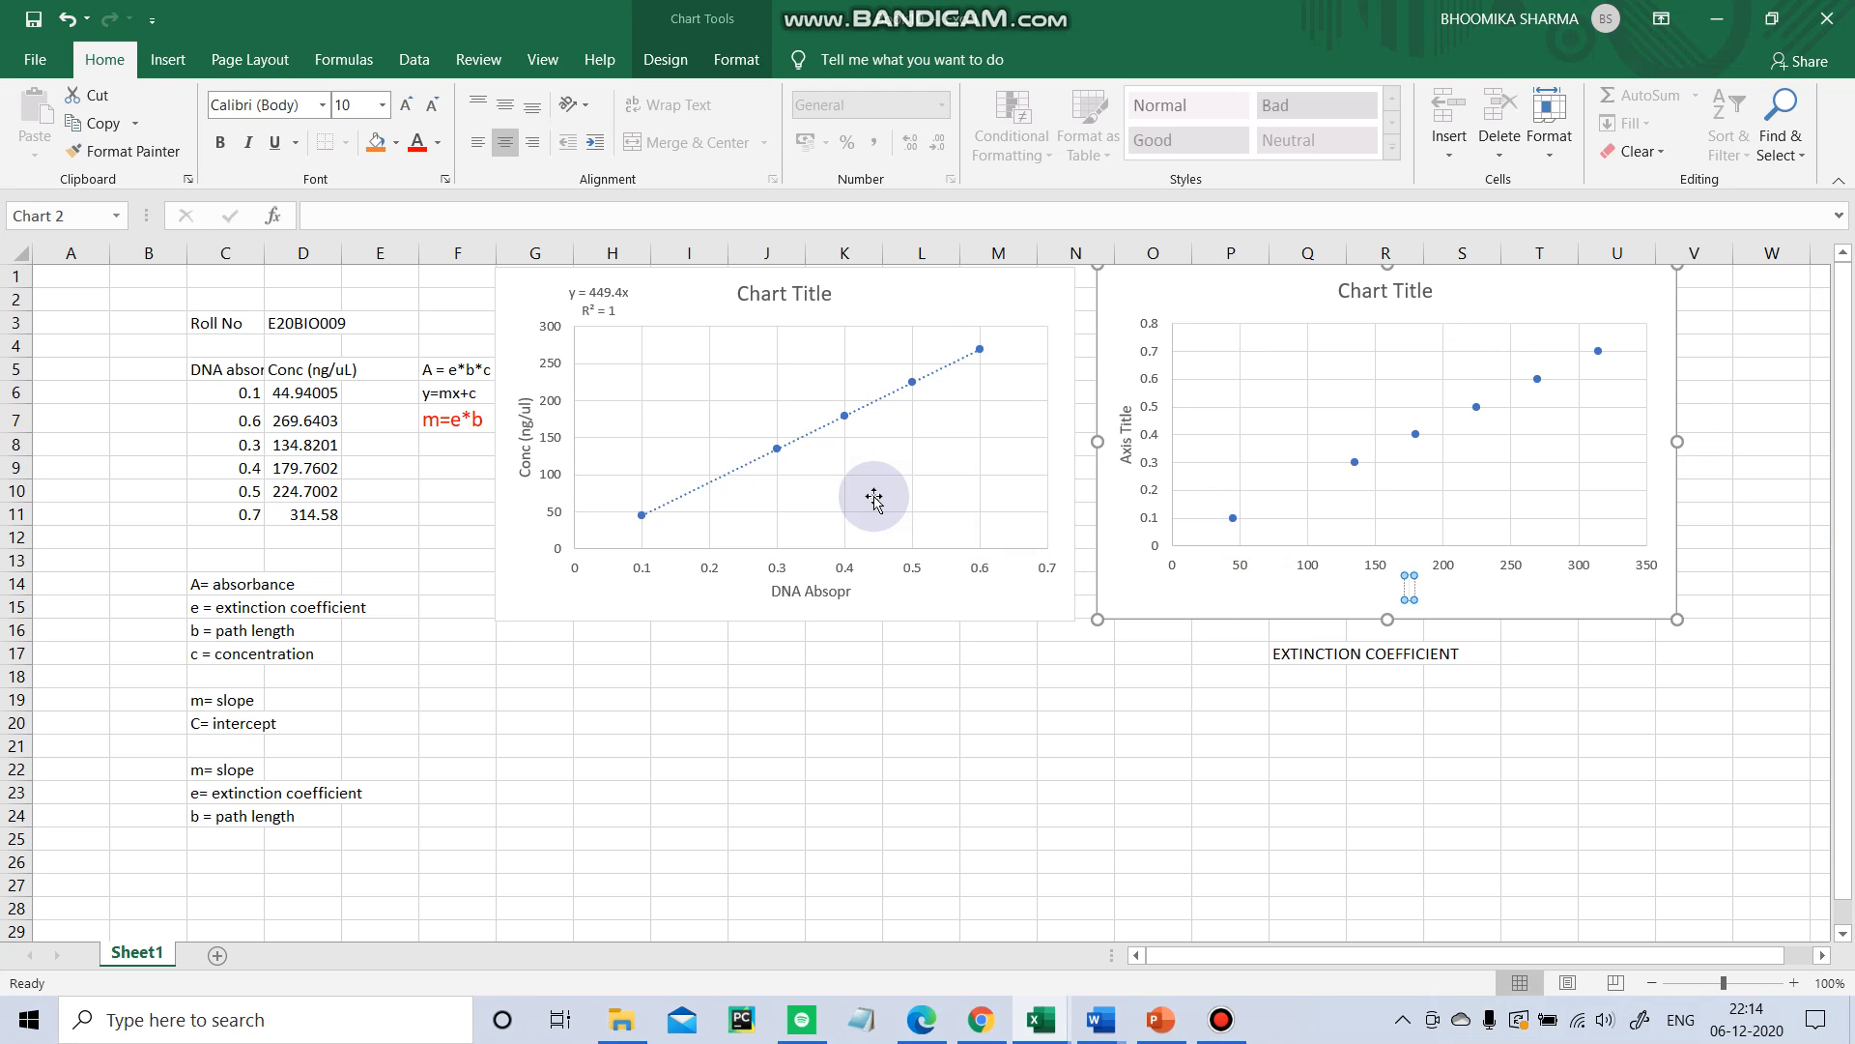
{"action": "left_click", "coordinate": [885, 290]}
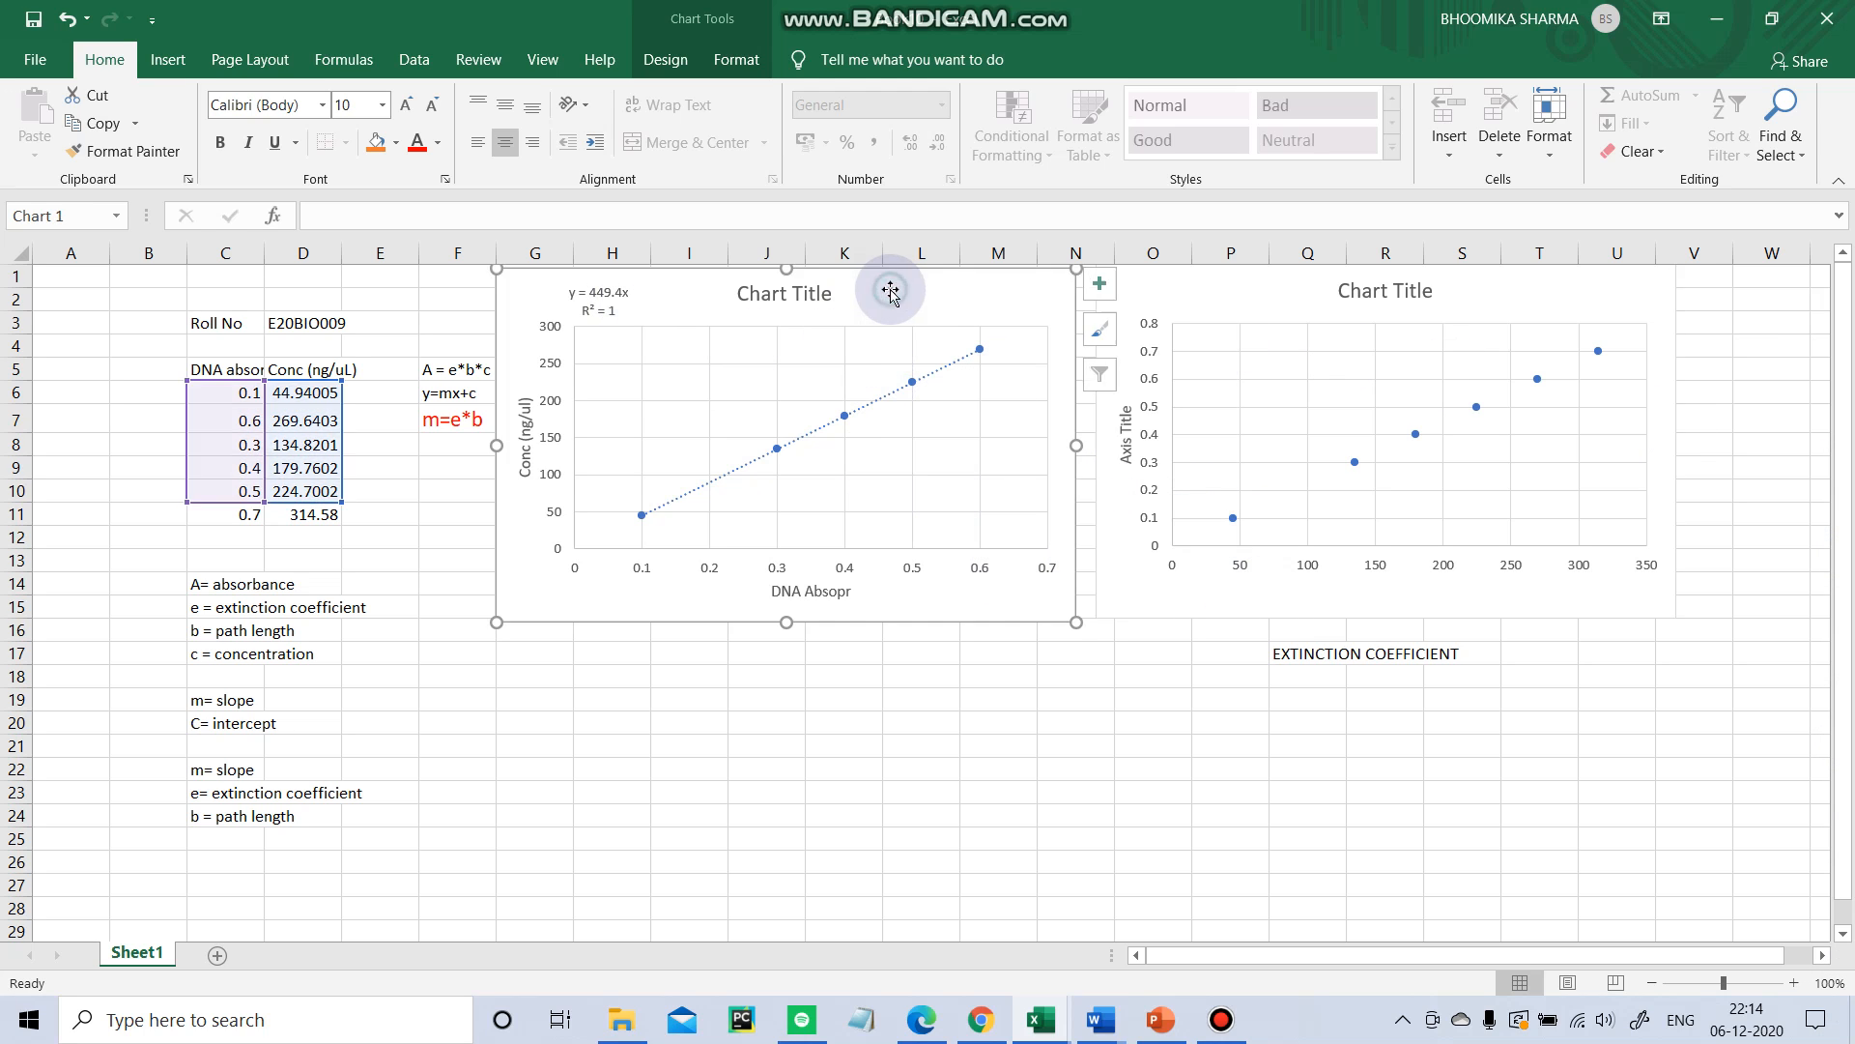
{"action": "left_click", "coordinate": [1246, 315]}
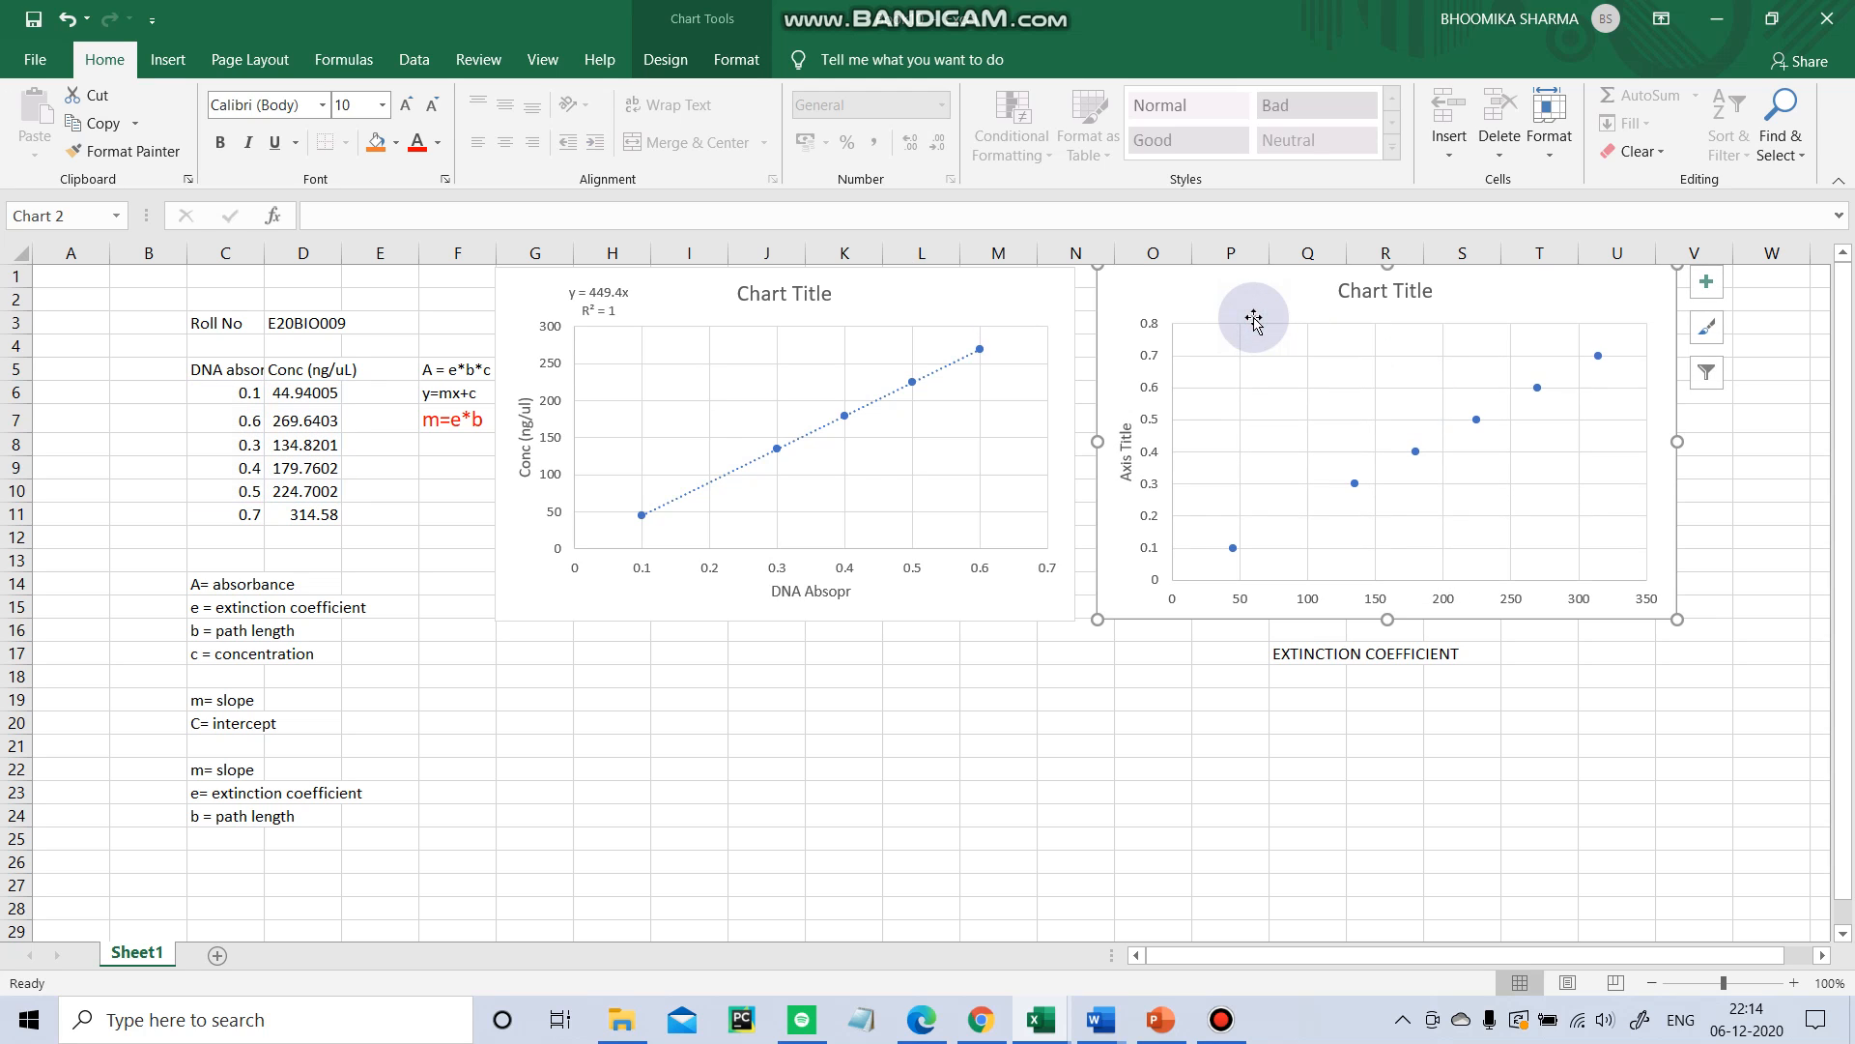
{"action": "left_click", "coordinate": [1014, 304]}
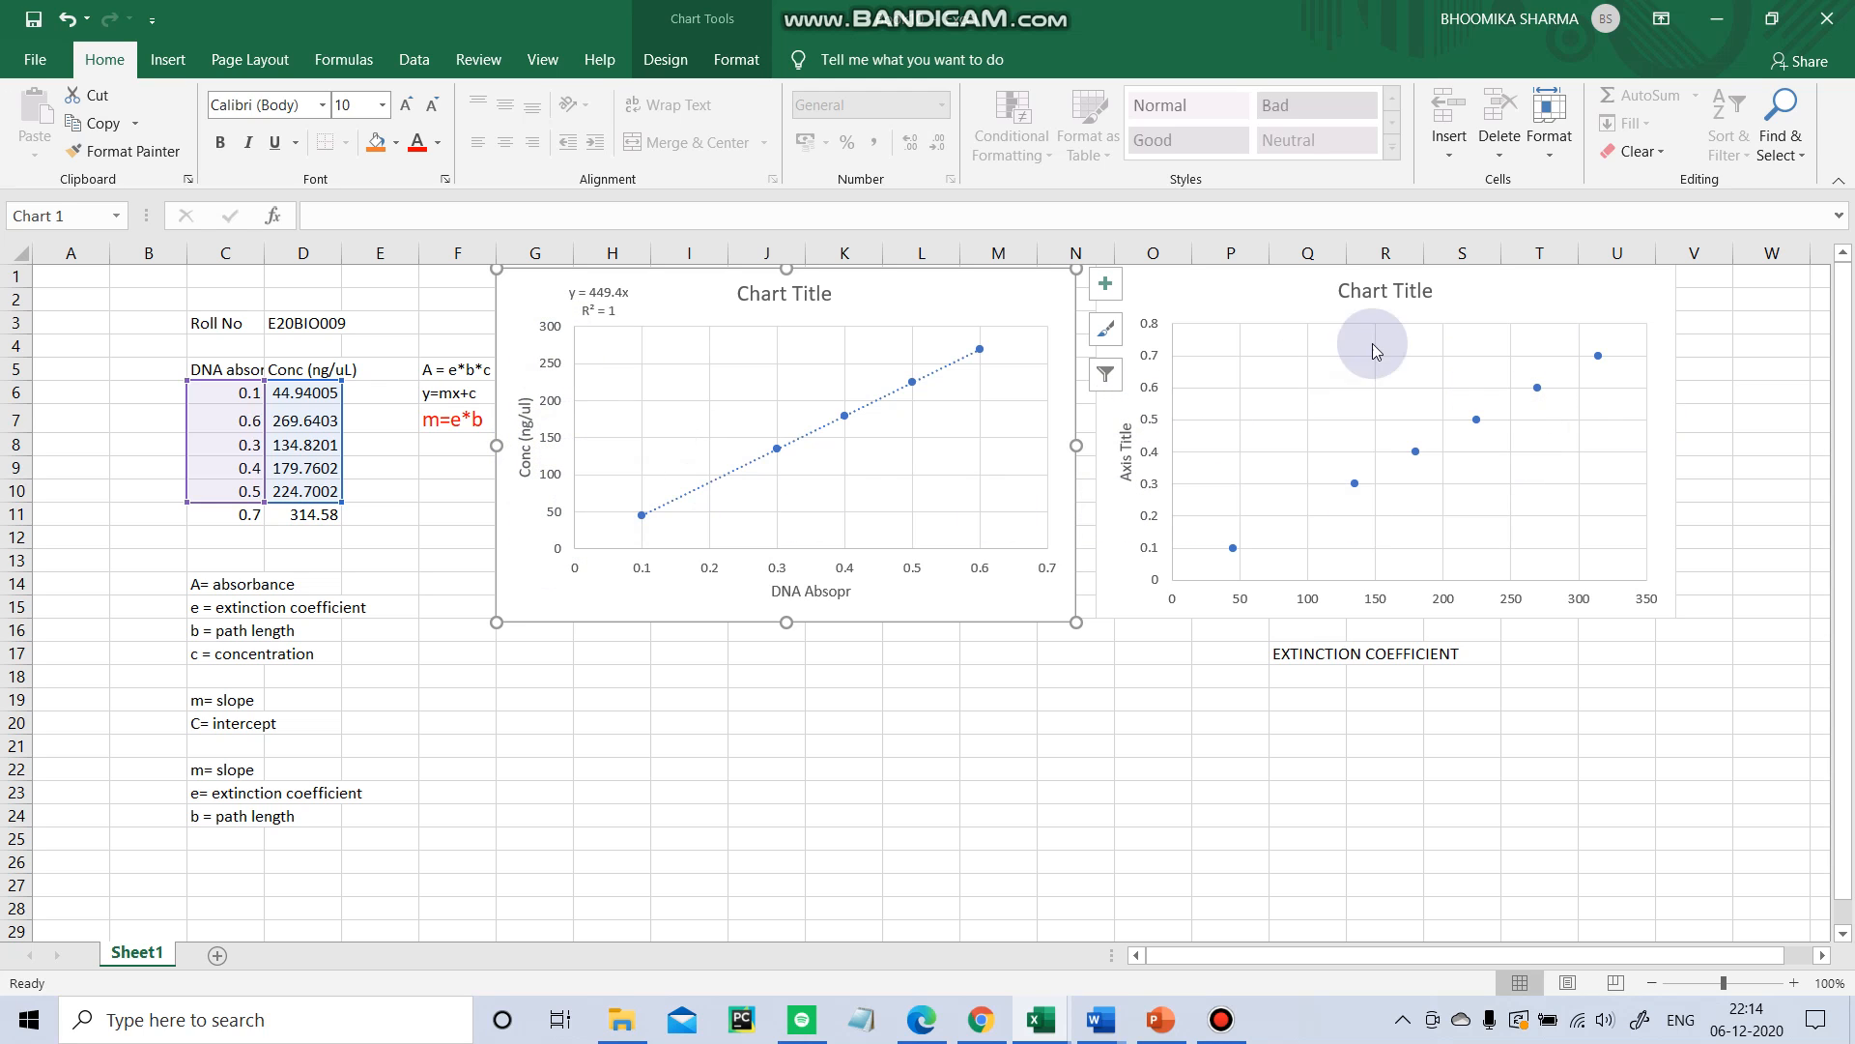
{"action": "left_click", "coordinate": [1480, 314]}
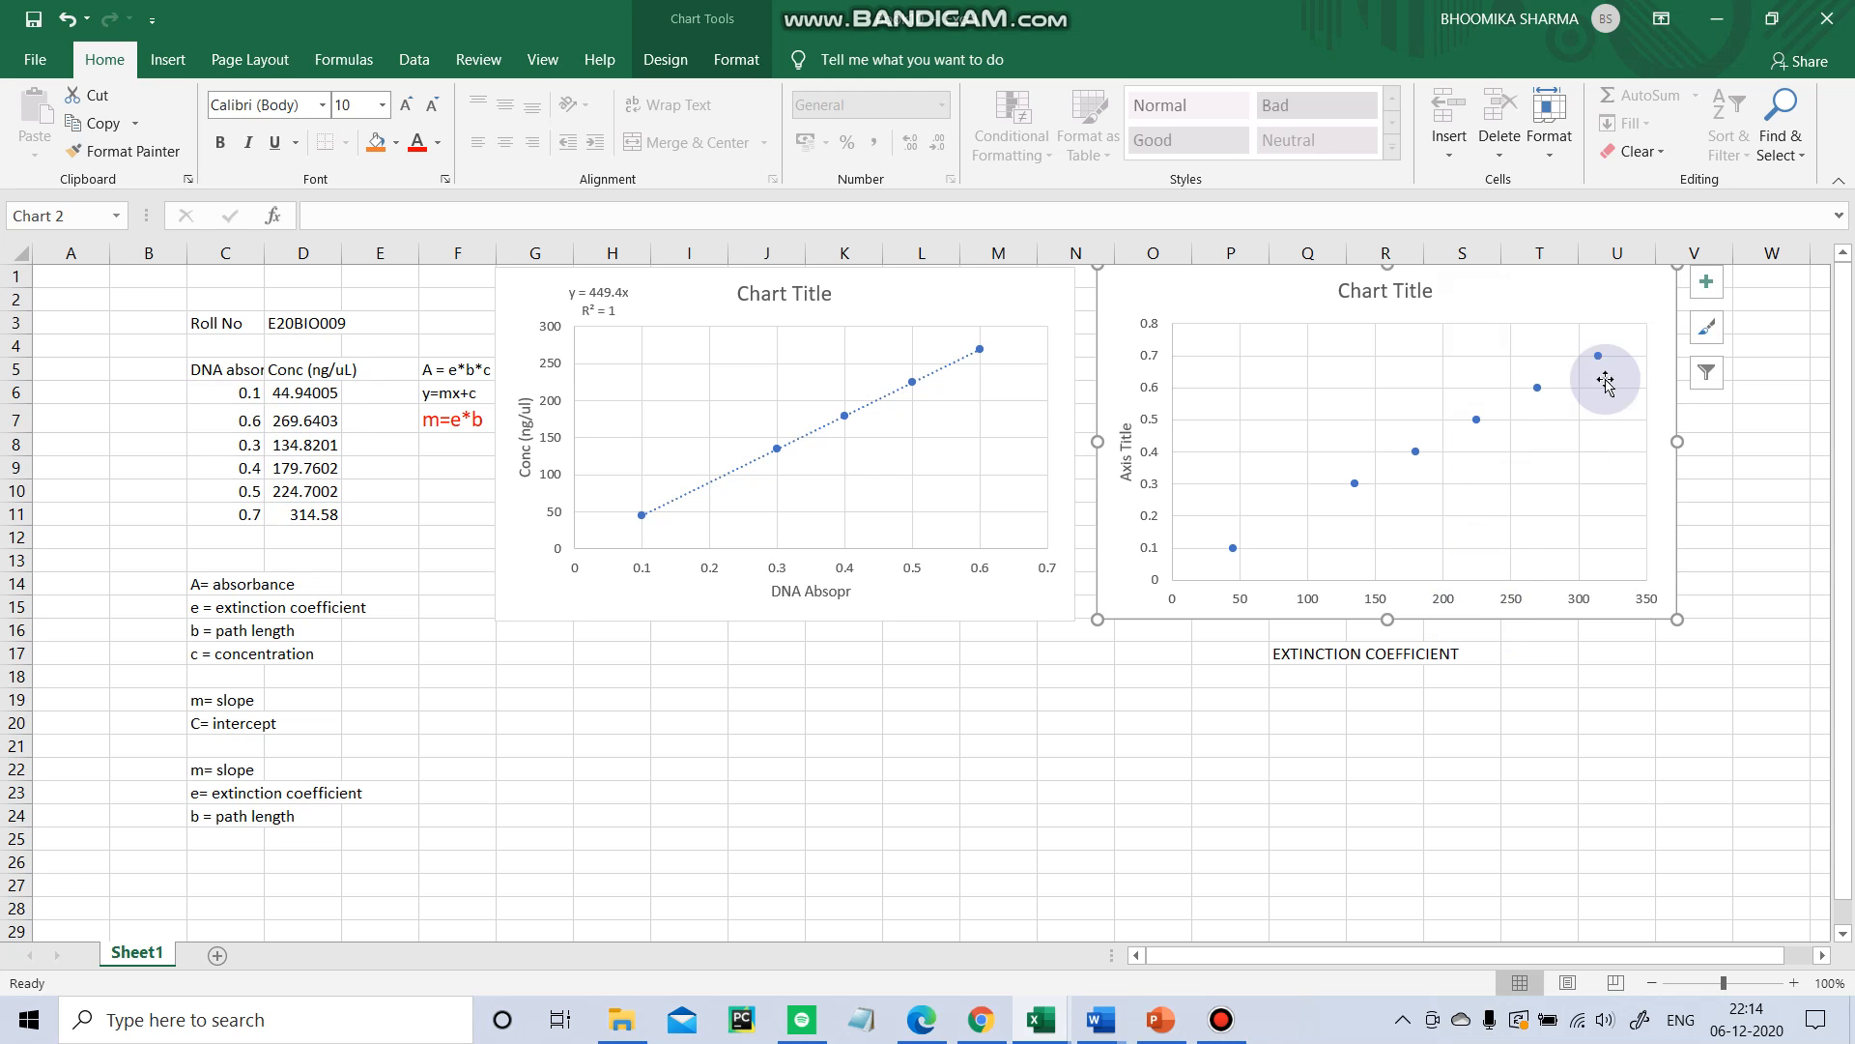
{"action": "left_click", "coordinate": [1703, 290]}
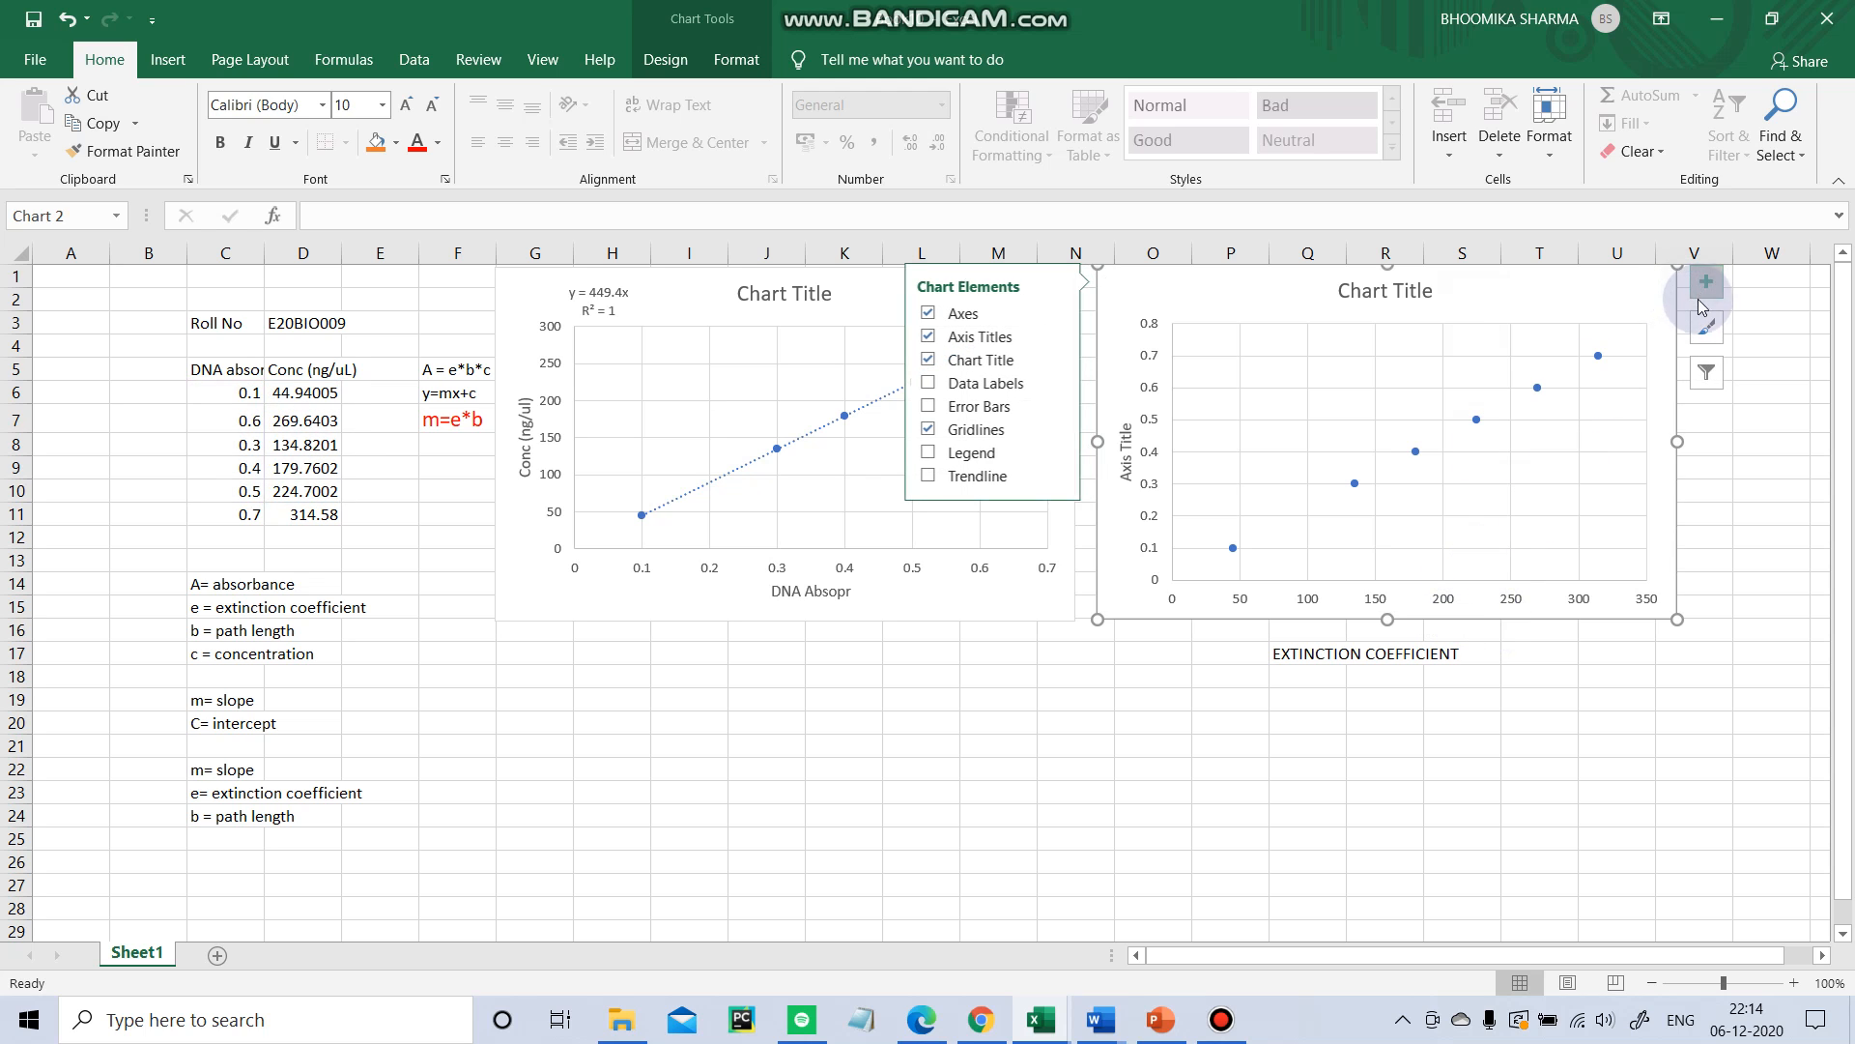
{"action": "left_click", "coordinate": [957, 338]}
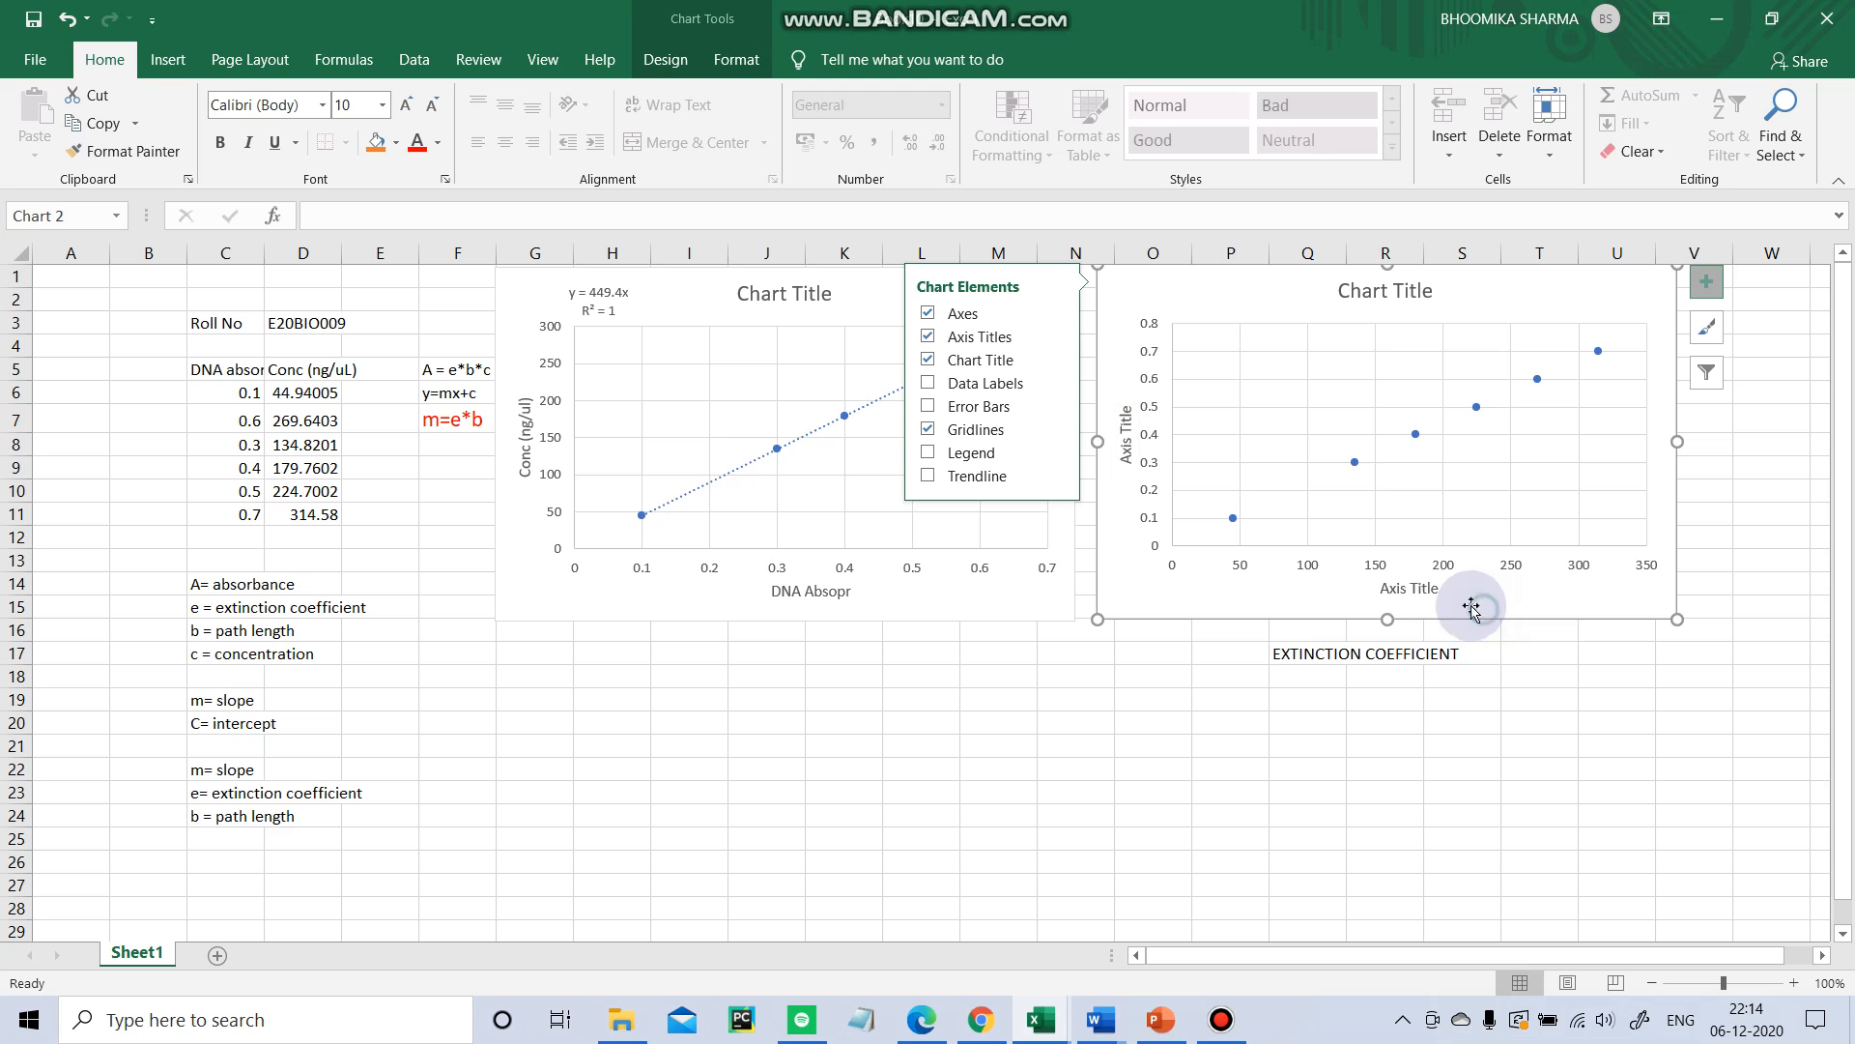
{"action": "left_click", "coordinate": [1411, 587]}
{"action": "left_click_drag", "start_coordinate": [1438, 590], "coordinate": [1379, 589]}
{"action": "key", "text": "BackSpace"}
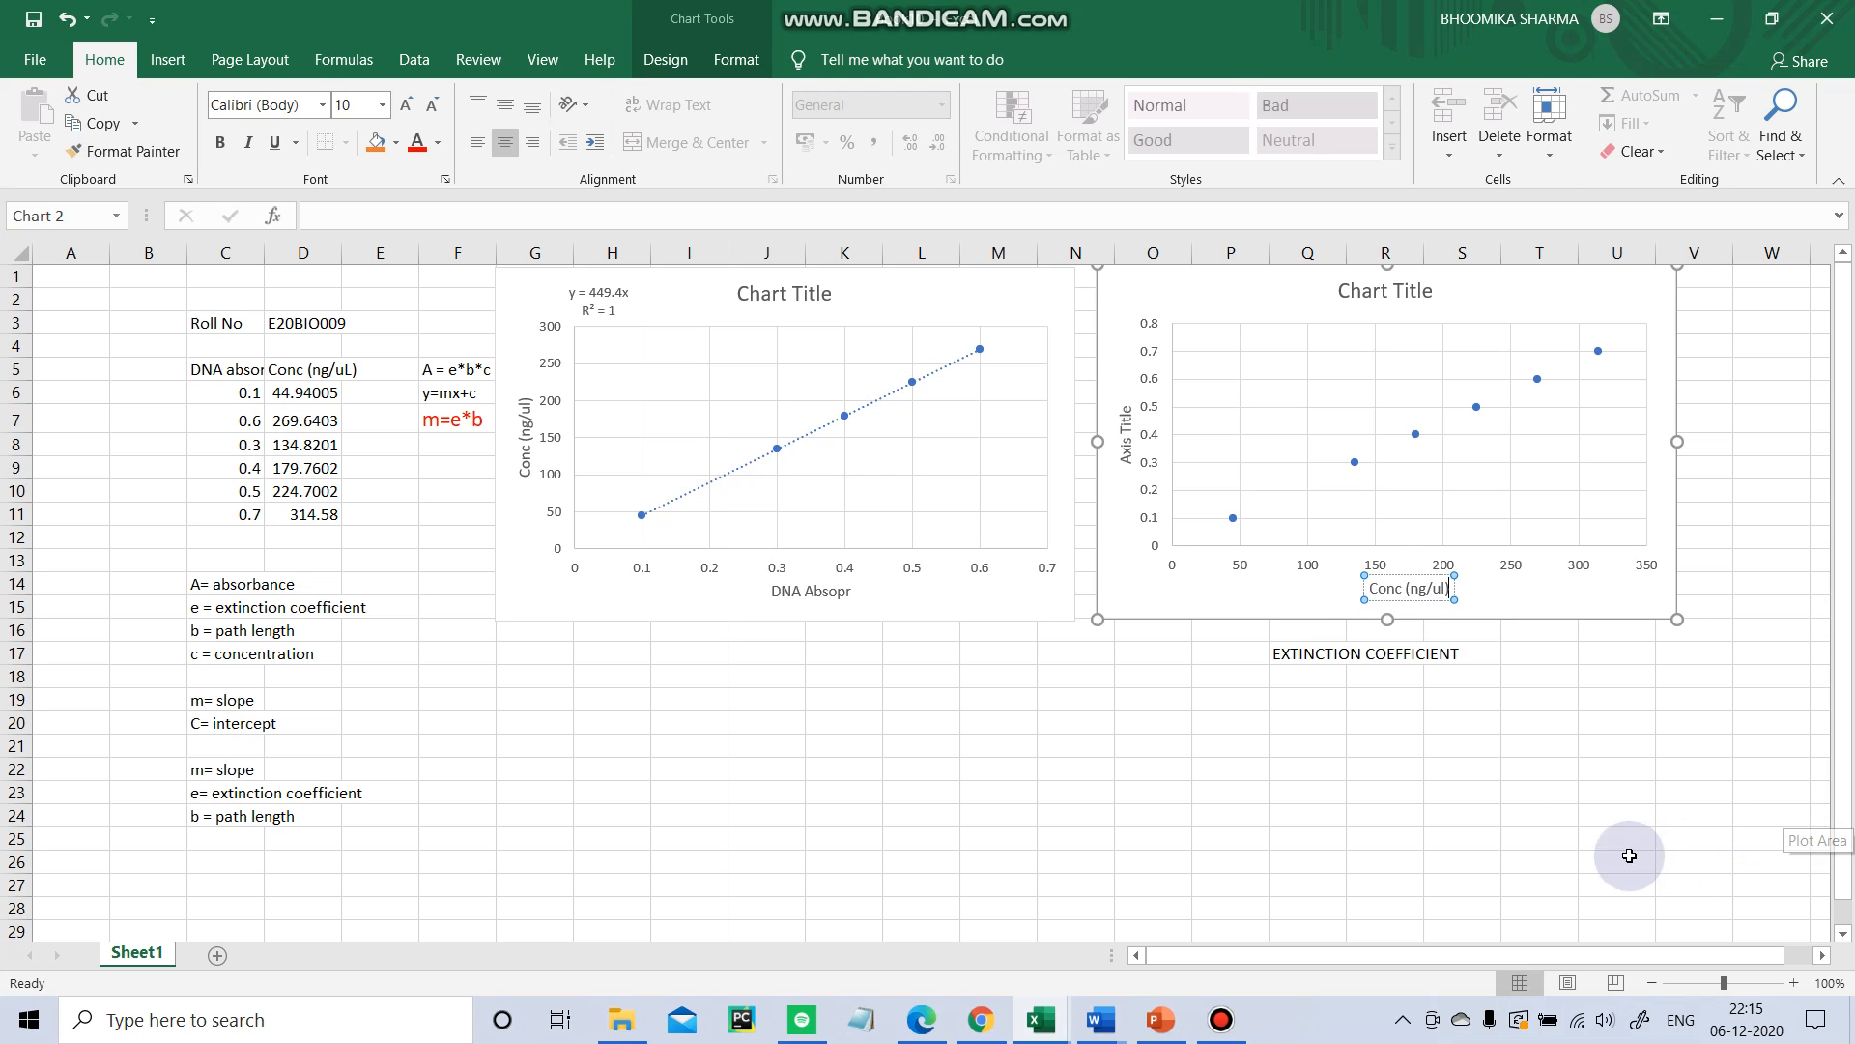
{"action": "left_click", "coordinate": [1311, 583]}
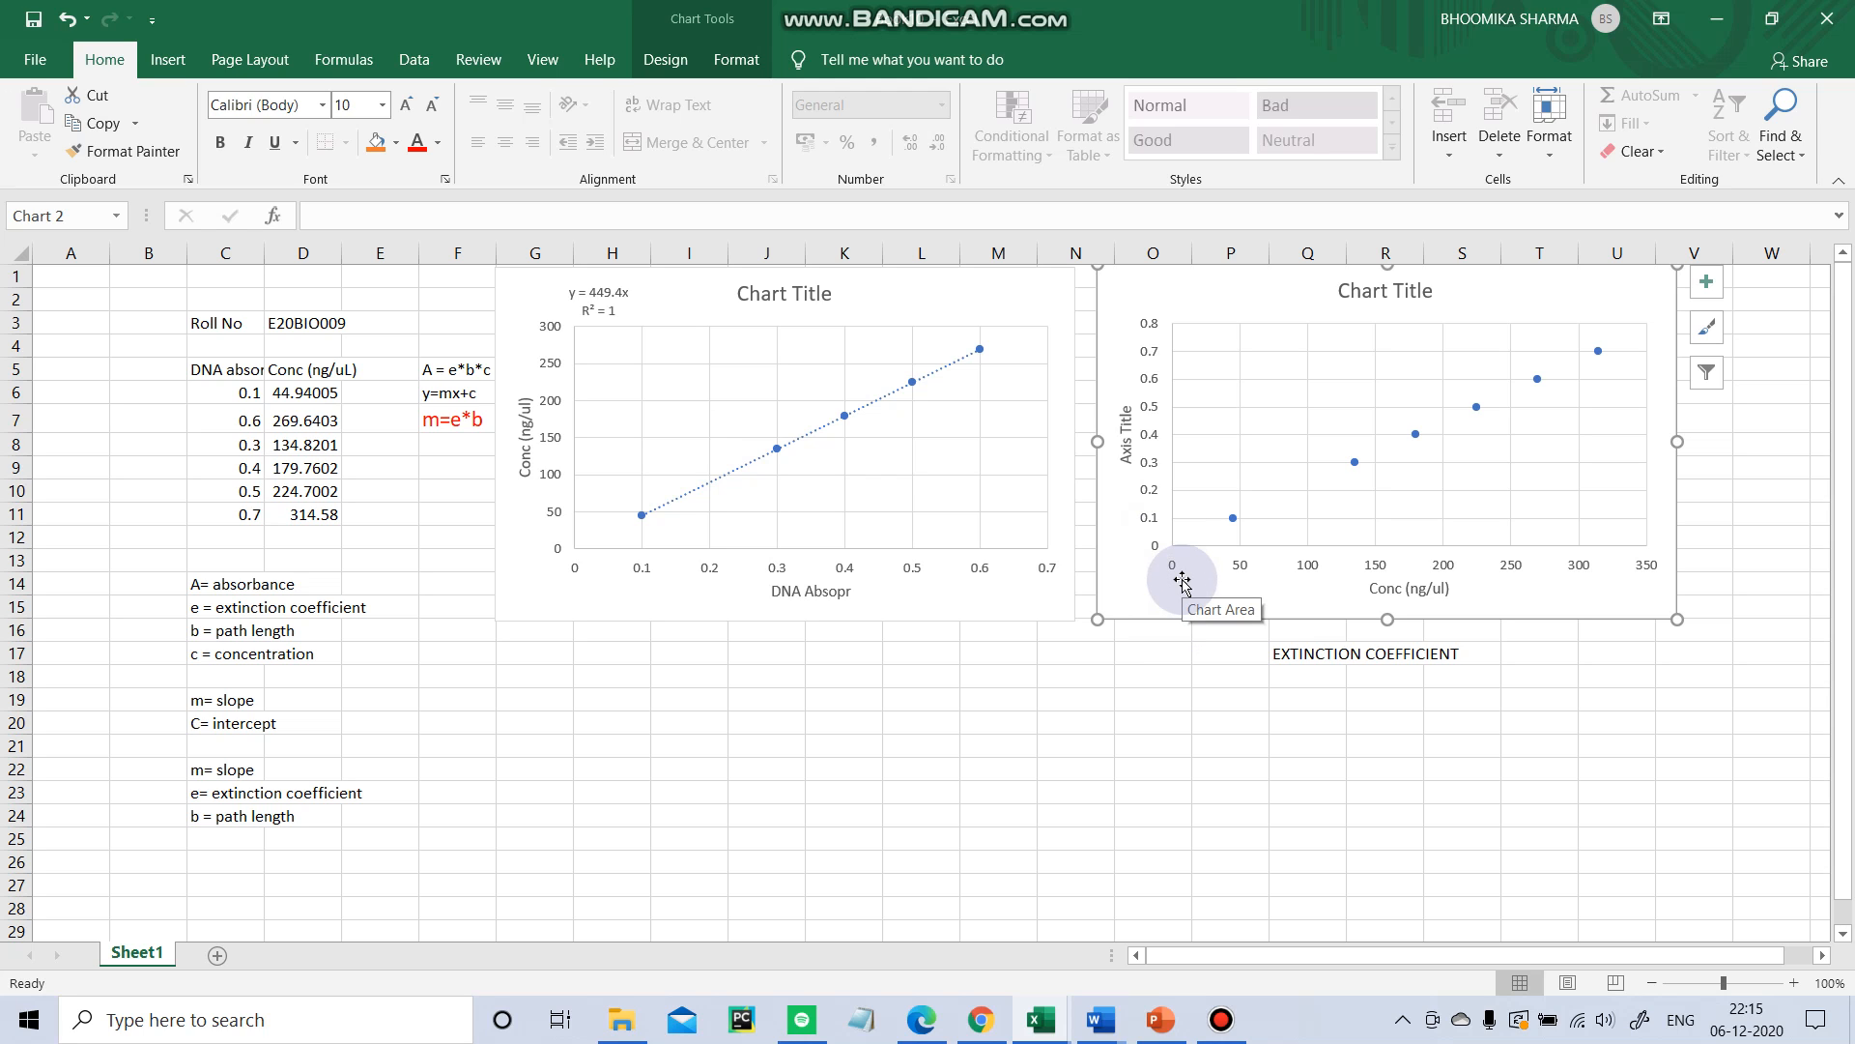
Rename the second chart's vertical axis title to DNA Absorption.
{"action": "left_click", "coordinate": [1124, 418]}
{"action": "triple_click", "coordinate": [1125, 411]}
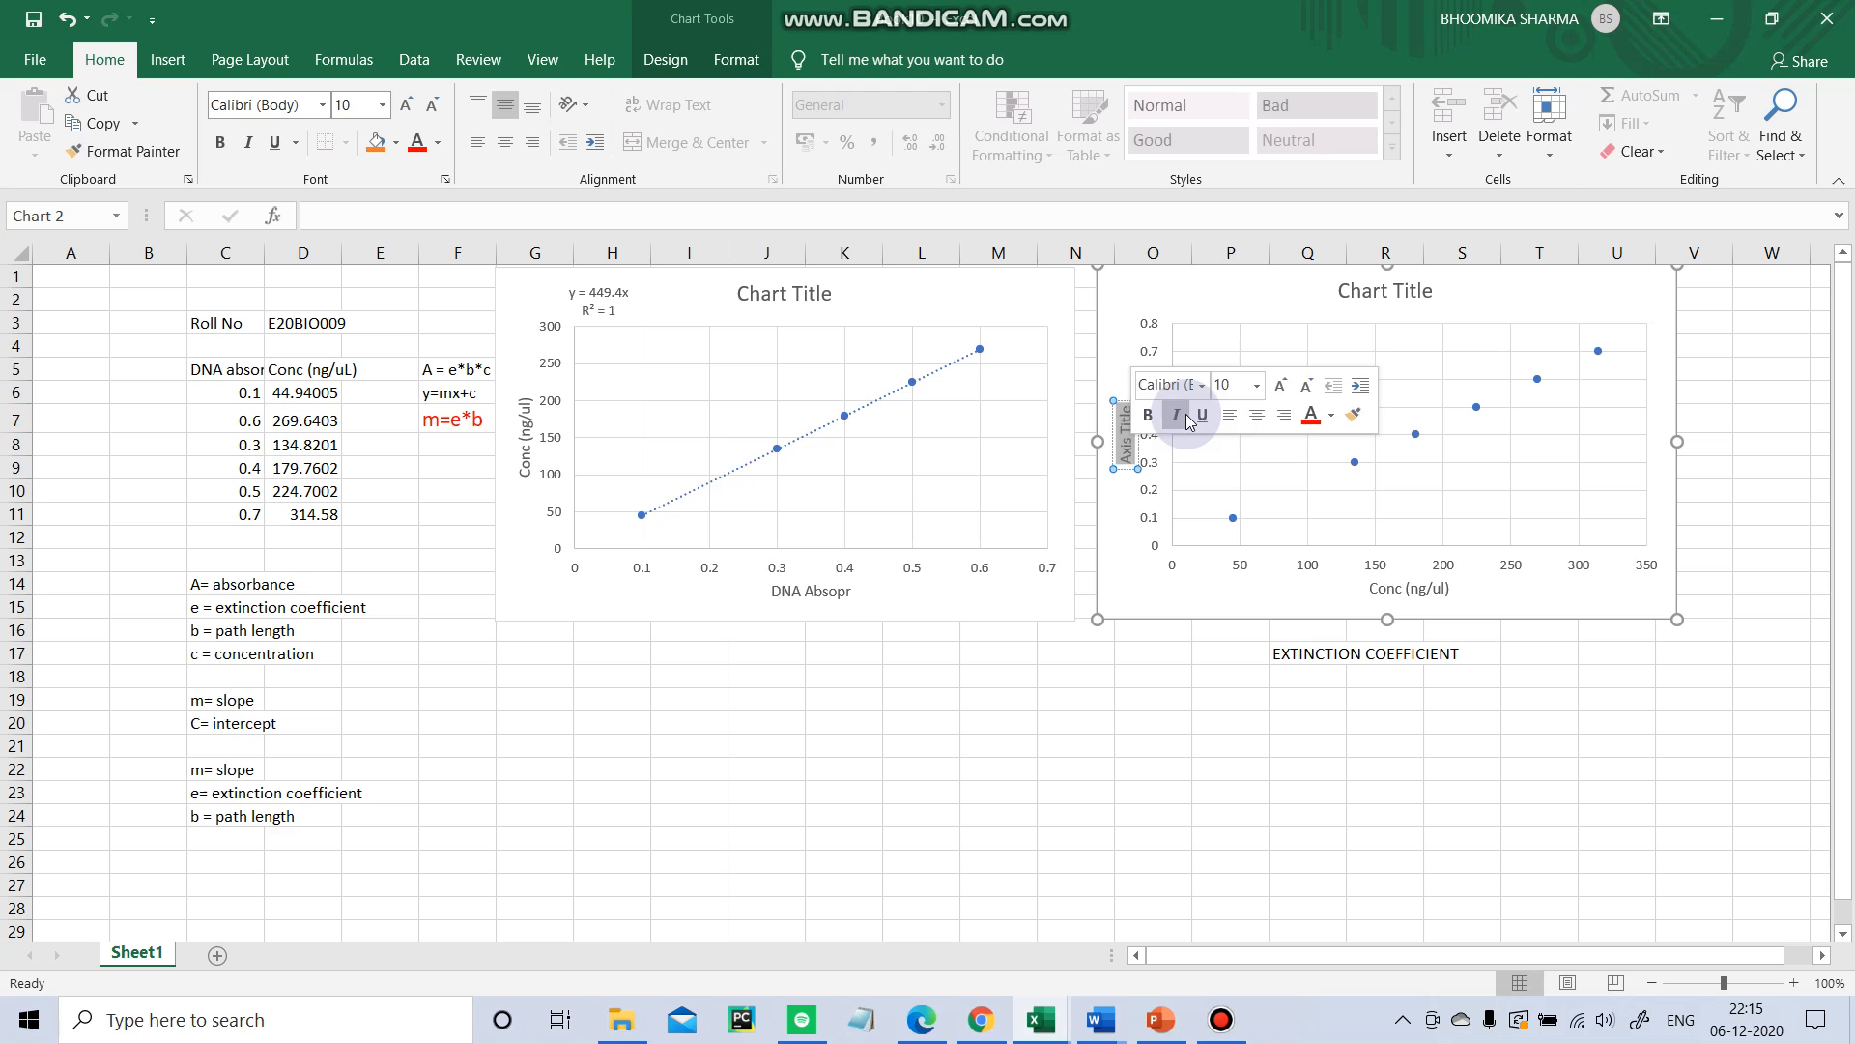
{"action": "key", "text": "Delete"}
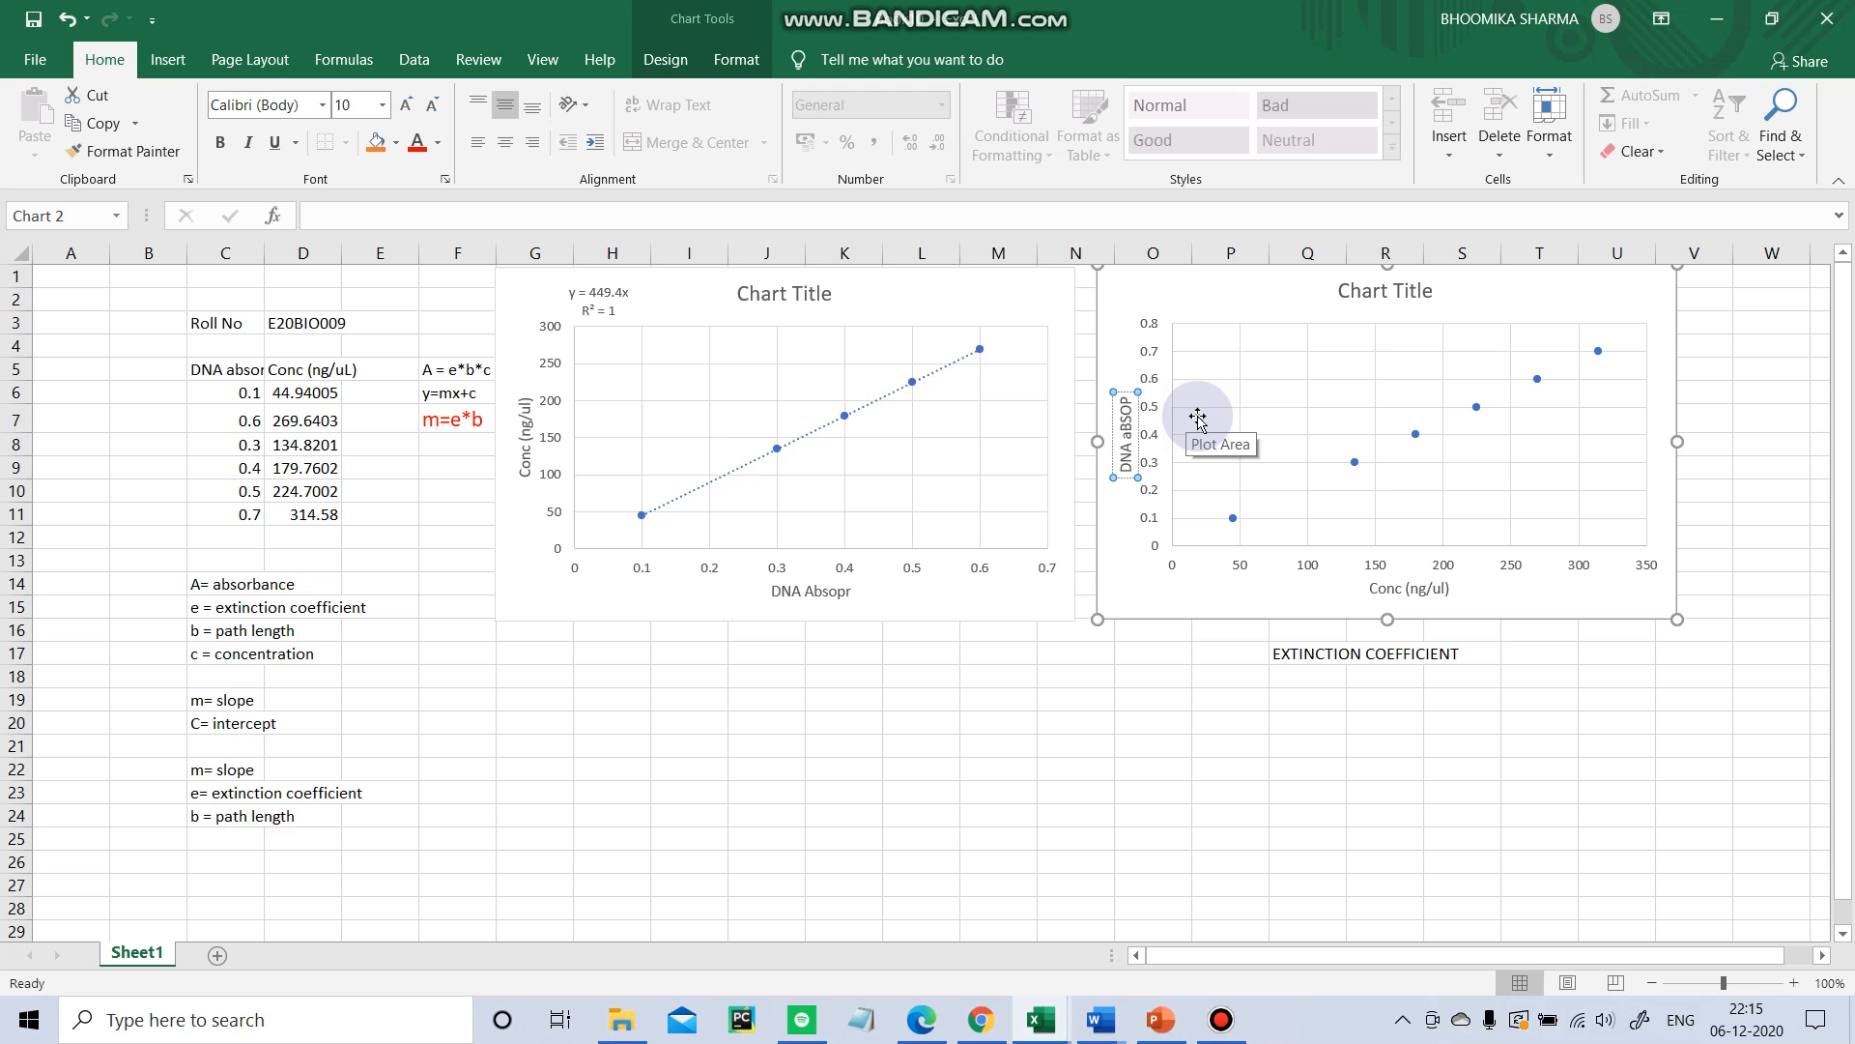
{"action": "key", "text": "BackSpace"}
{"action": "key", "text": "BackSpace"}
{"action": "key", "text": "BackSpace"}
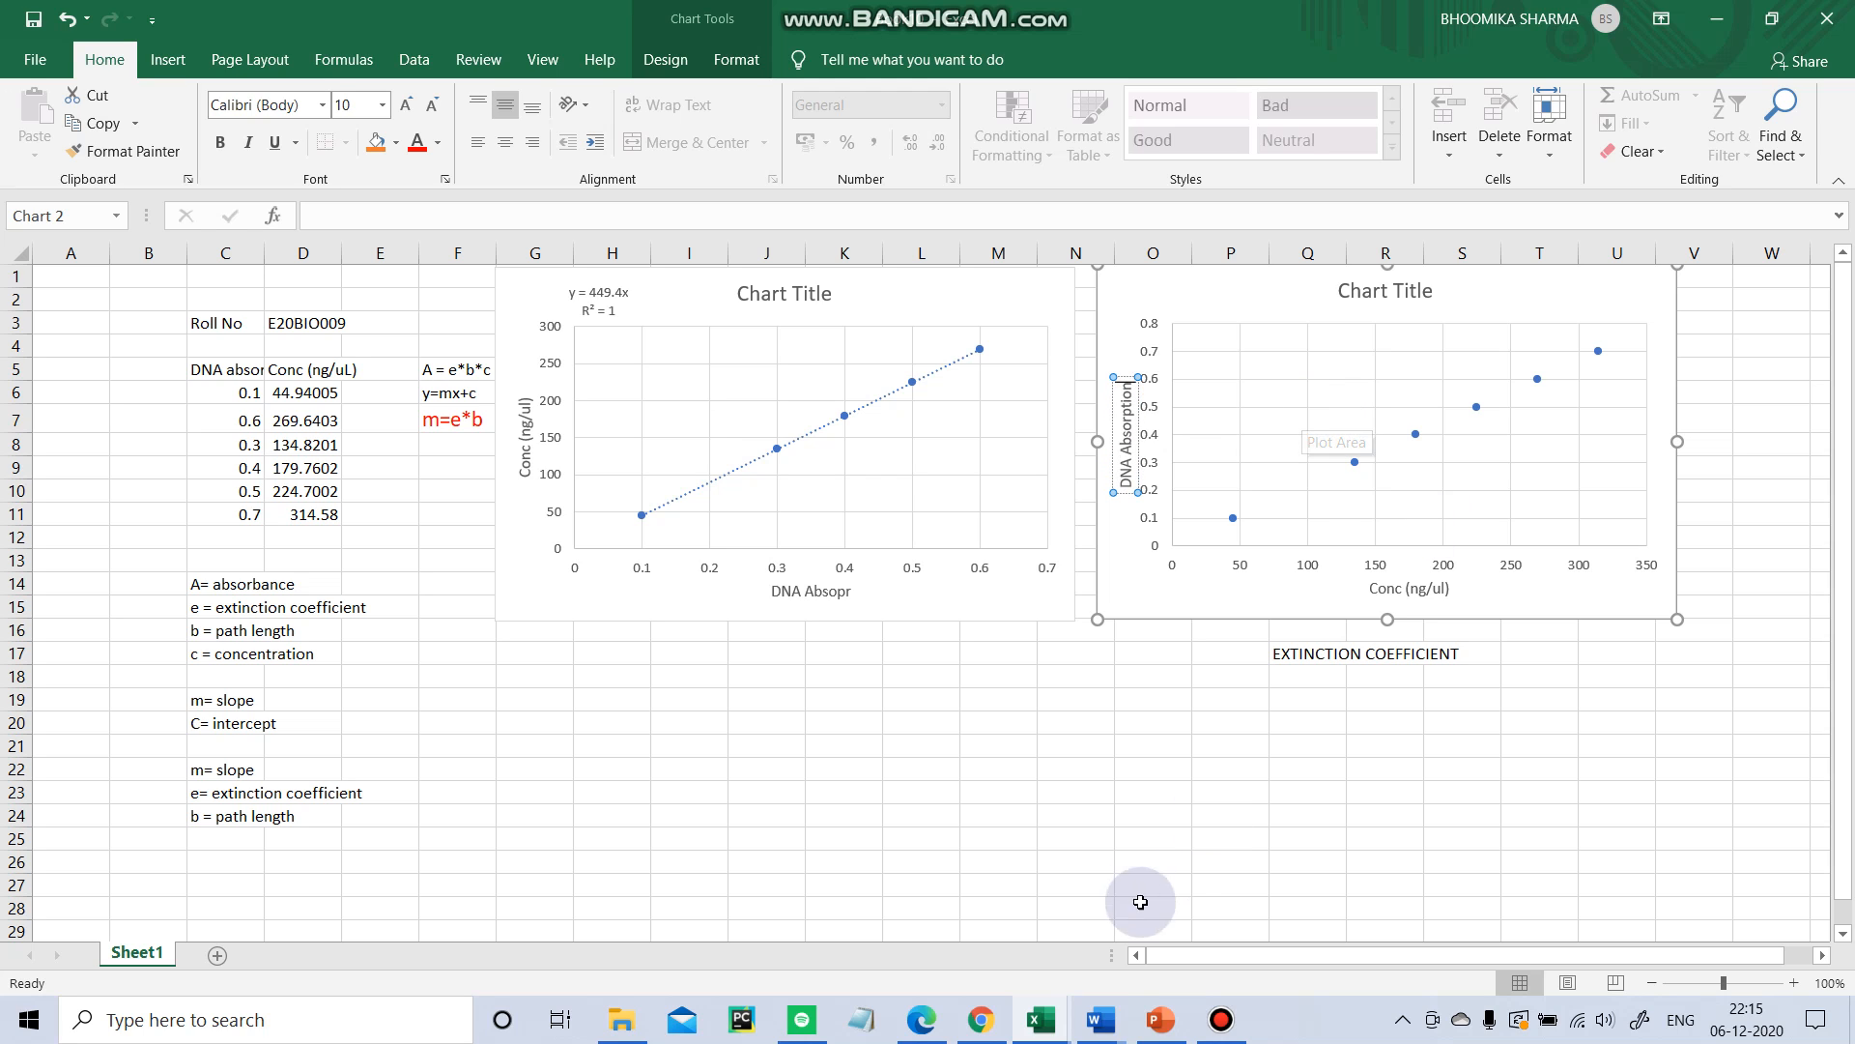
{"action": "left_click", "coordinate": [1141, 841]}
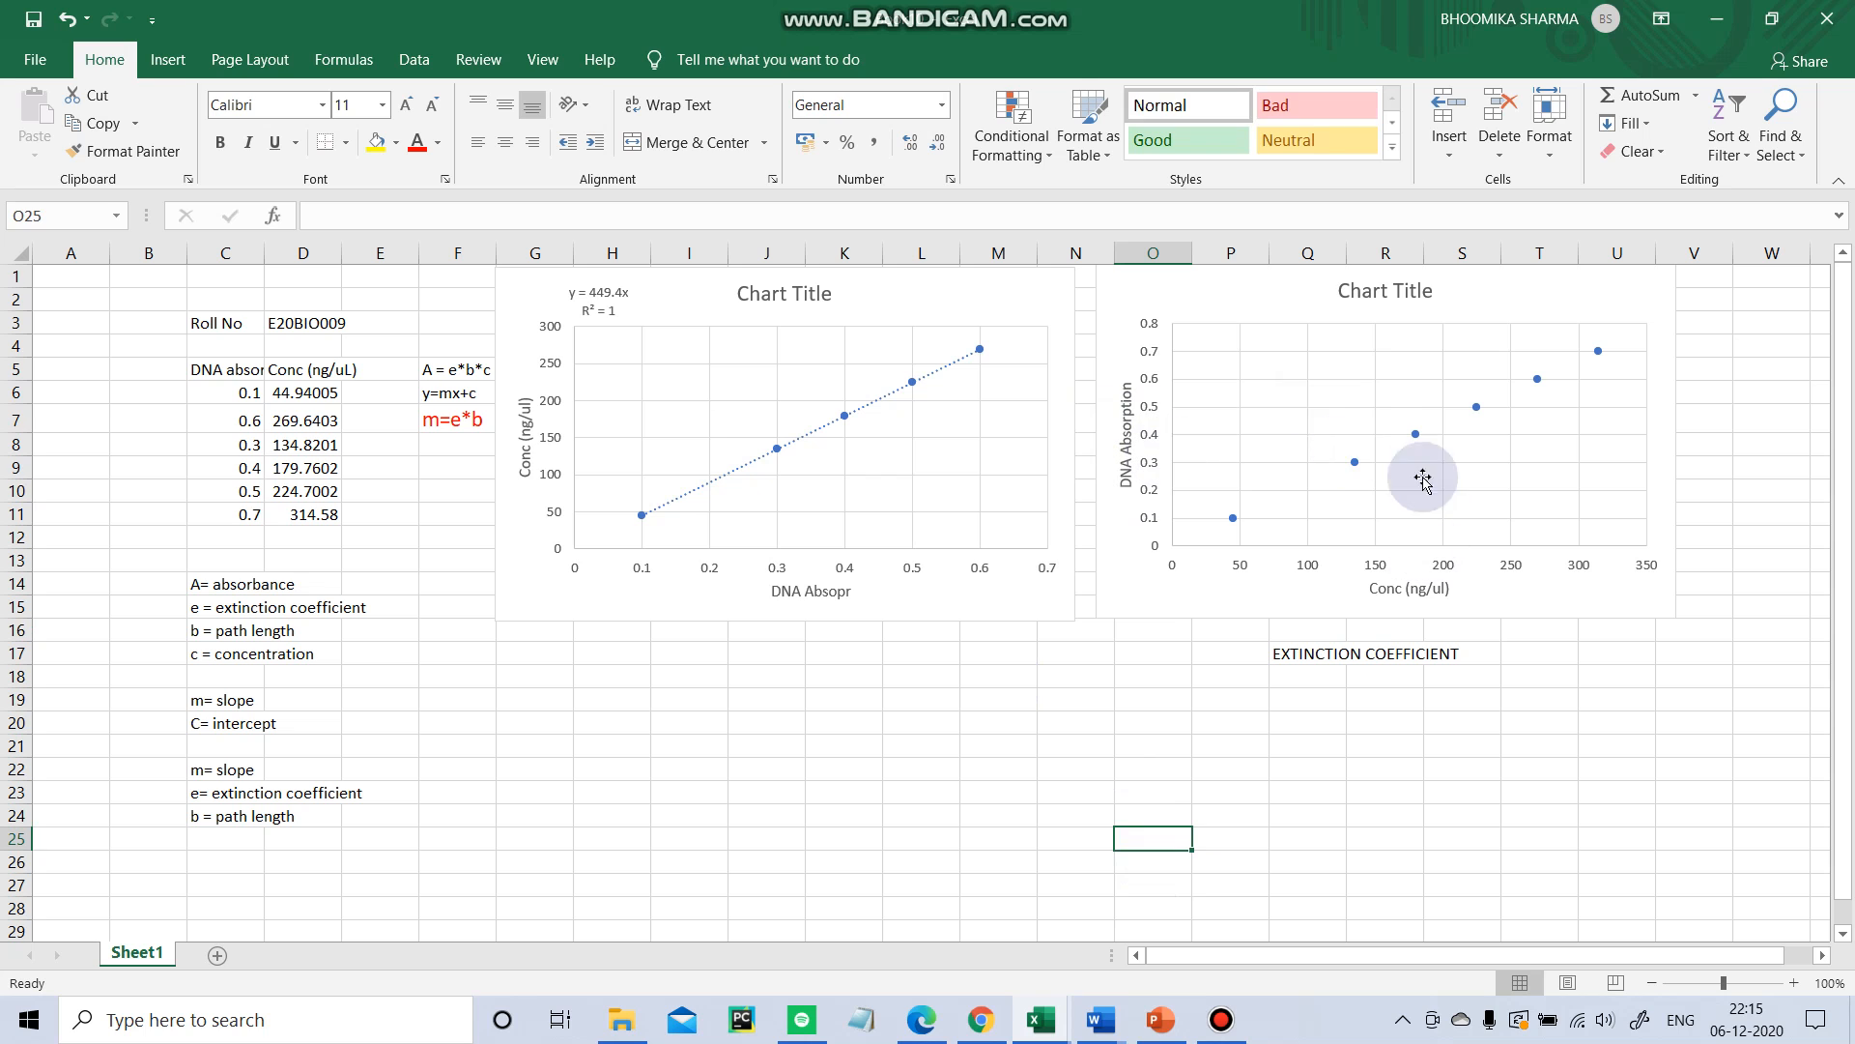
Add a linear trendline to the second chart with the intercept set to 0, displaying the equation and R-squared value.
{"action": "left_click", "coordinate": [1350, 388]}
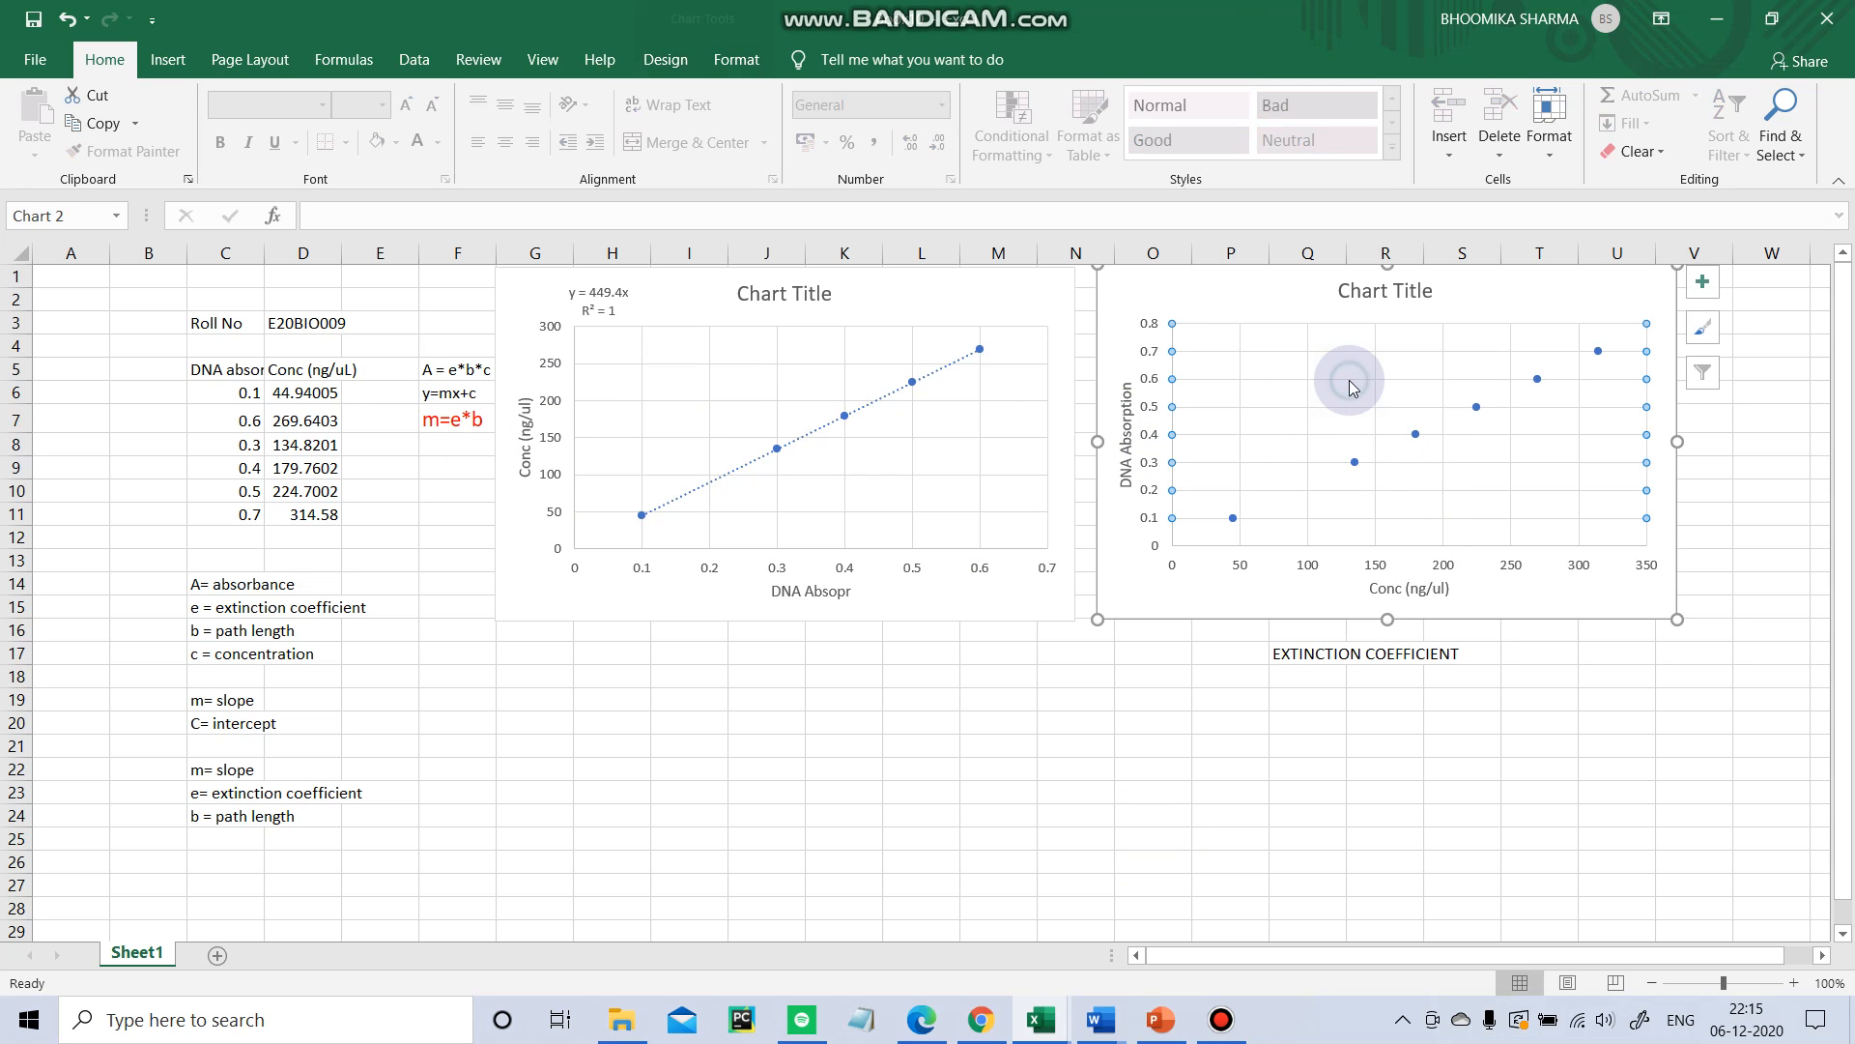
{"action": "left_click_drag", "start_coordinate": [1416, 793], "coordinate": [1459, 792]}
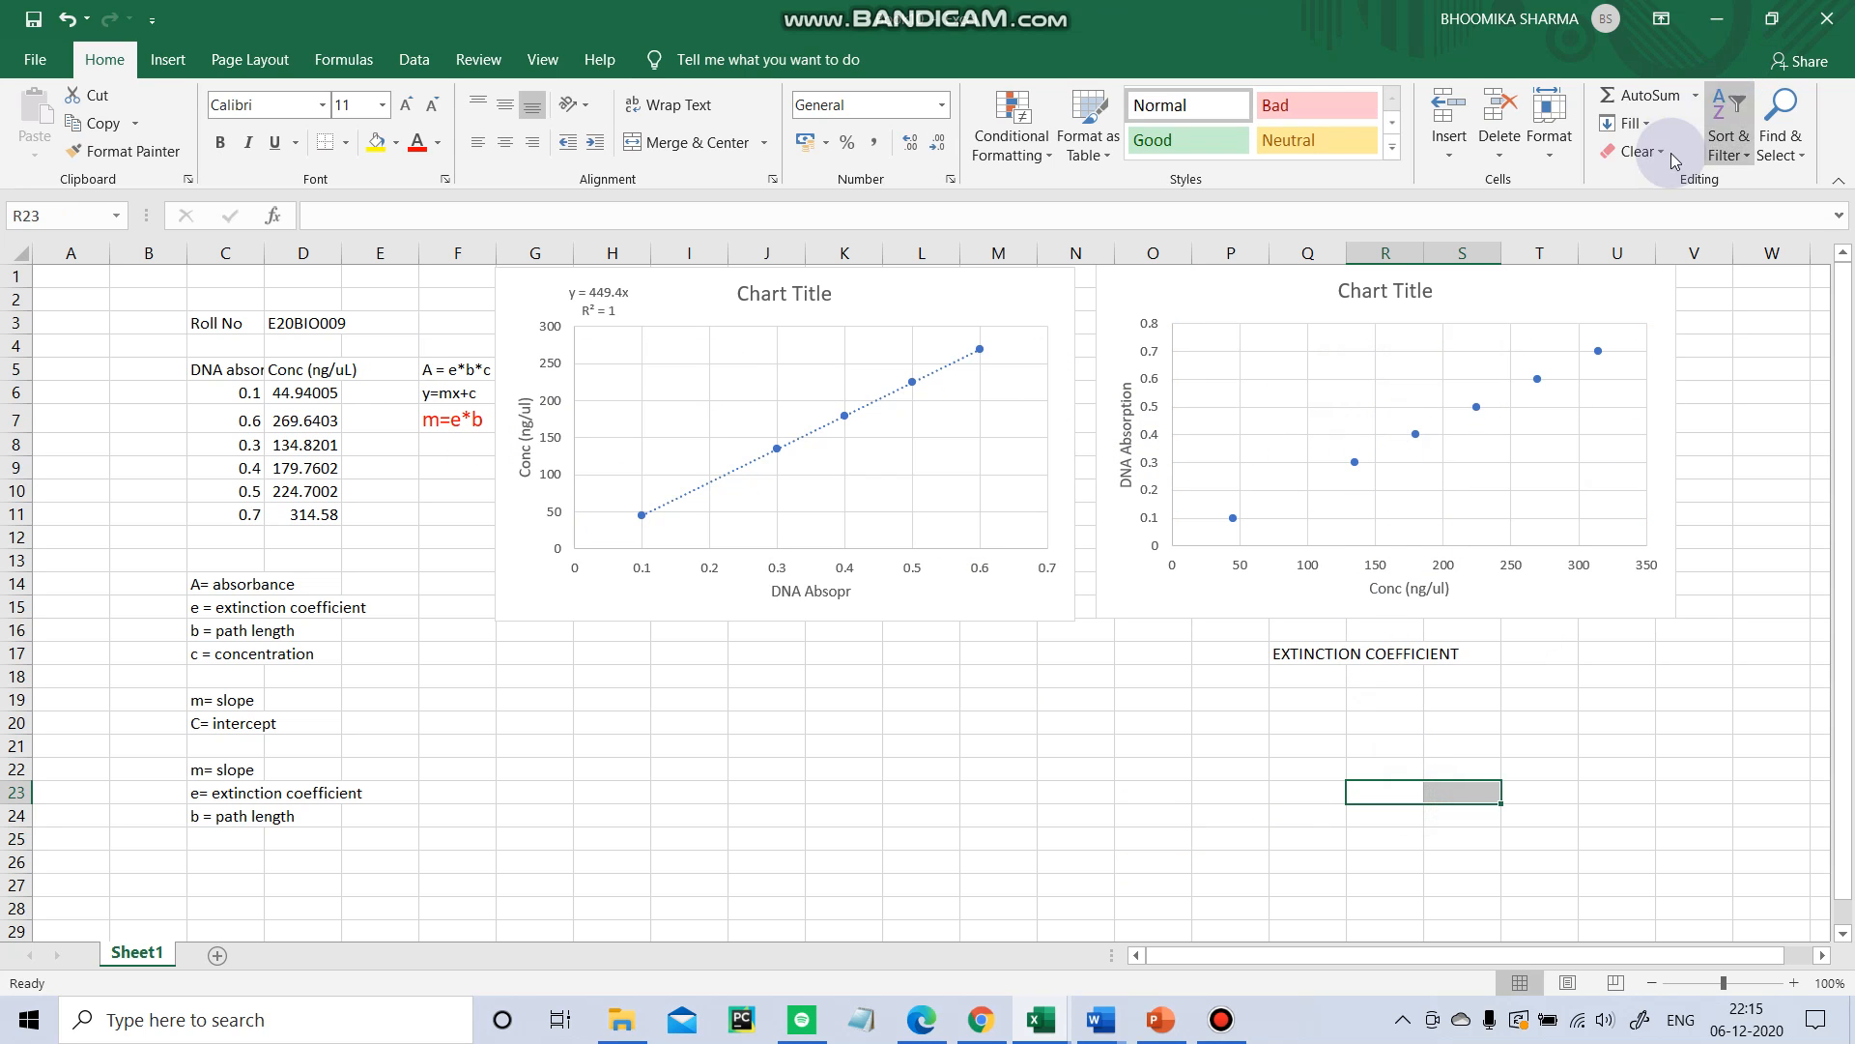
{"action": "left_click", "coordinate": [1656, 294]}
{"action": "left_click", "coordinate": [1707, 282]}
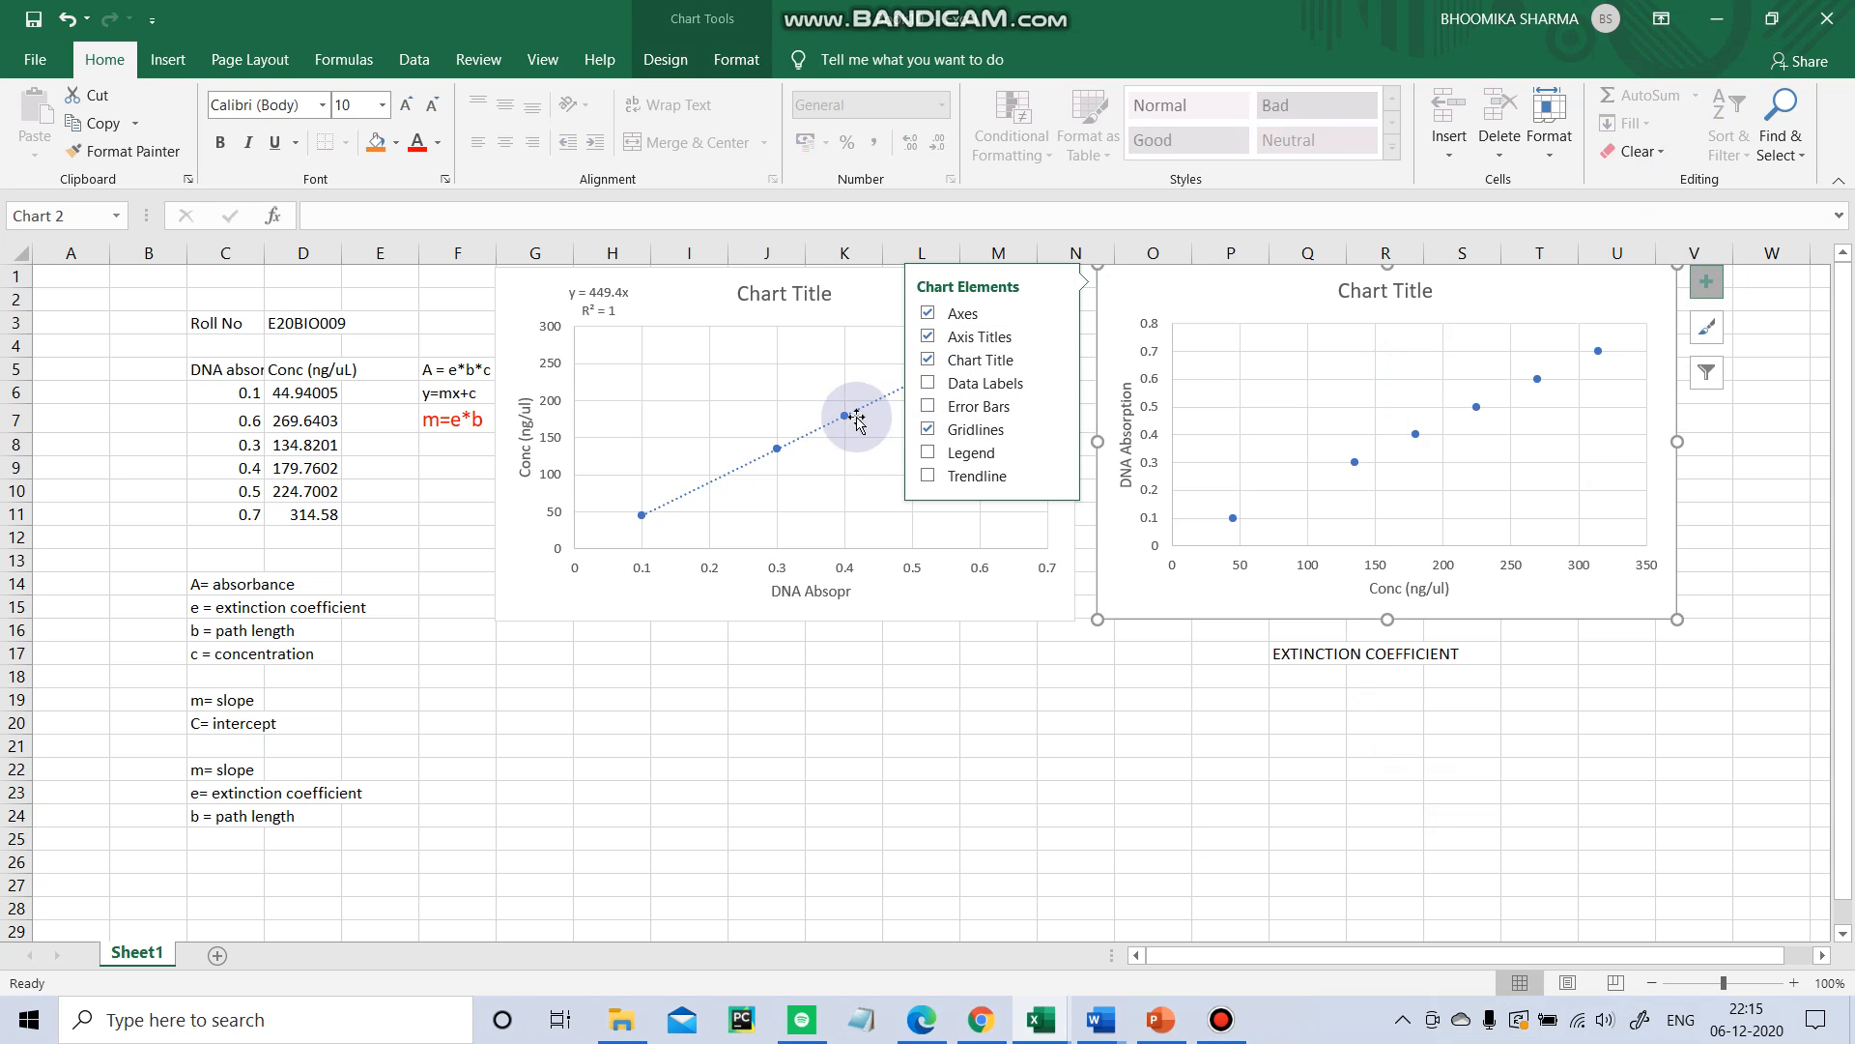
{"action": "left_click", "coordinate": [961, 483]}
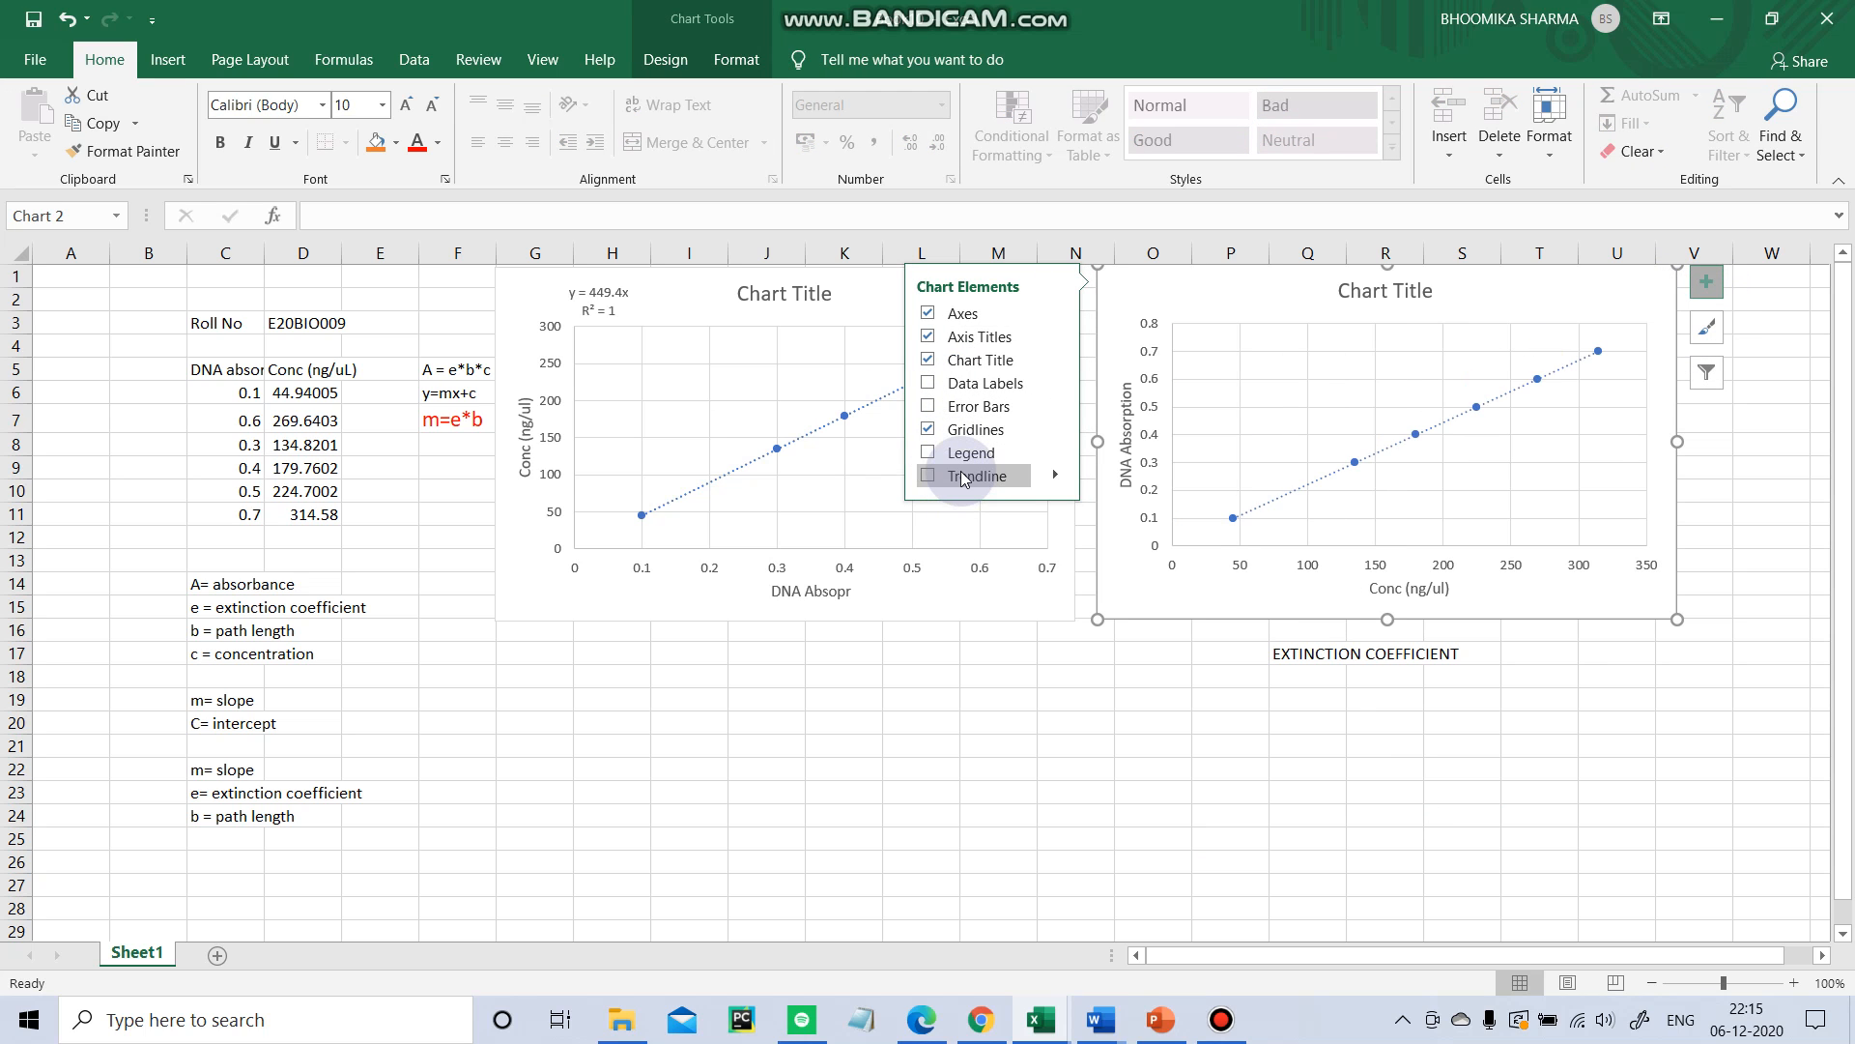
{"action": "left_click", "coordinate": [1058, 476]}
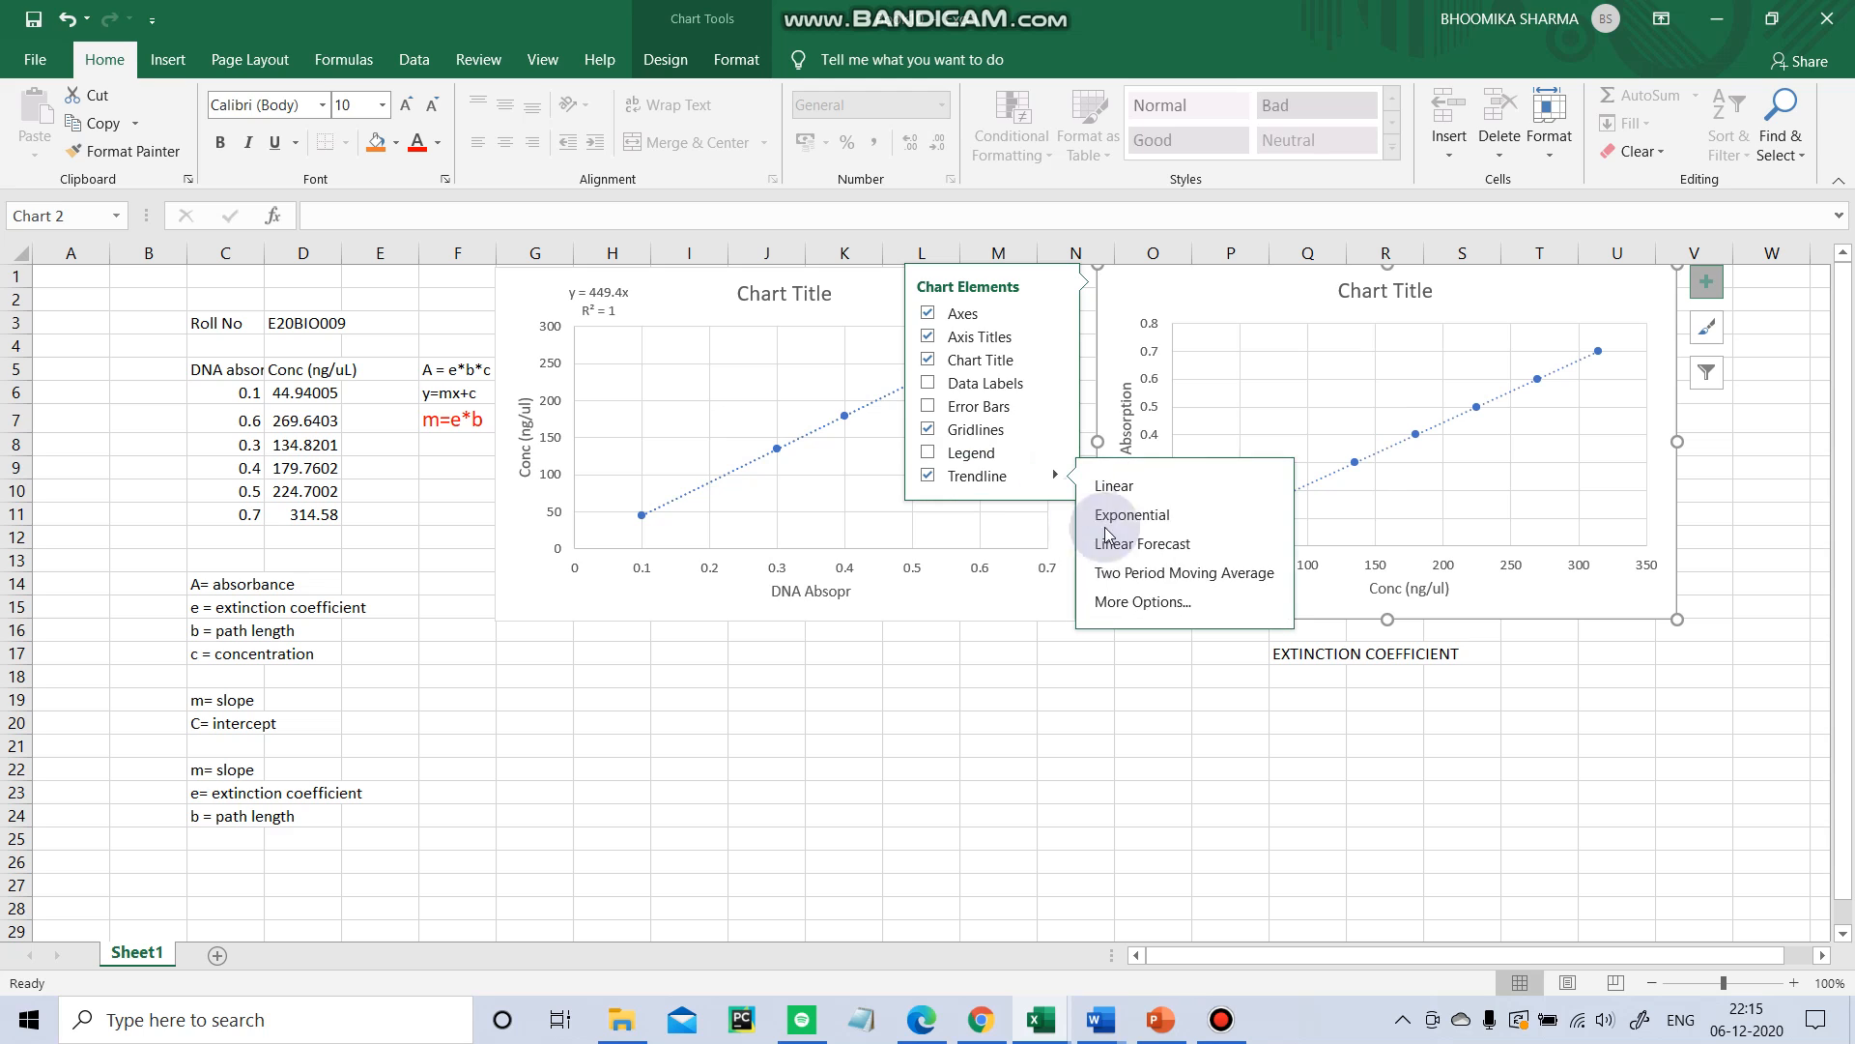
{"action": "left_click", "coordinate": [1167, 592]}
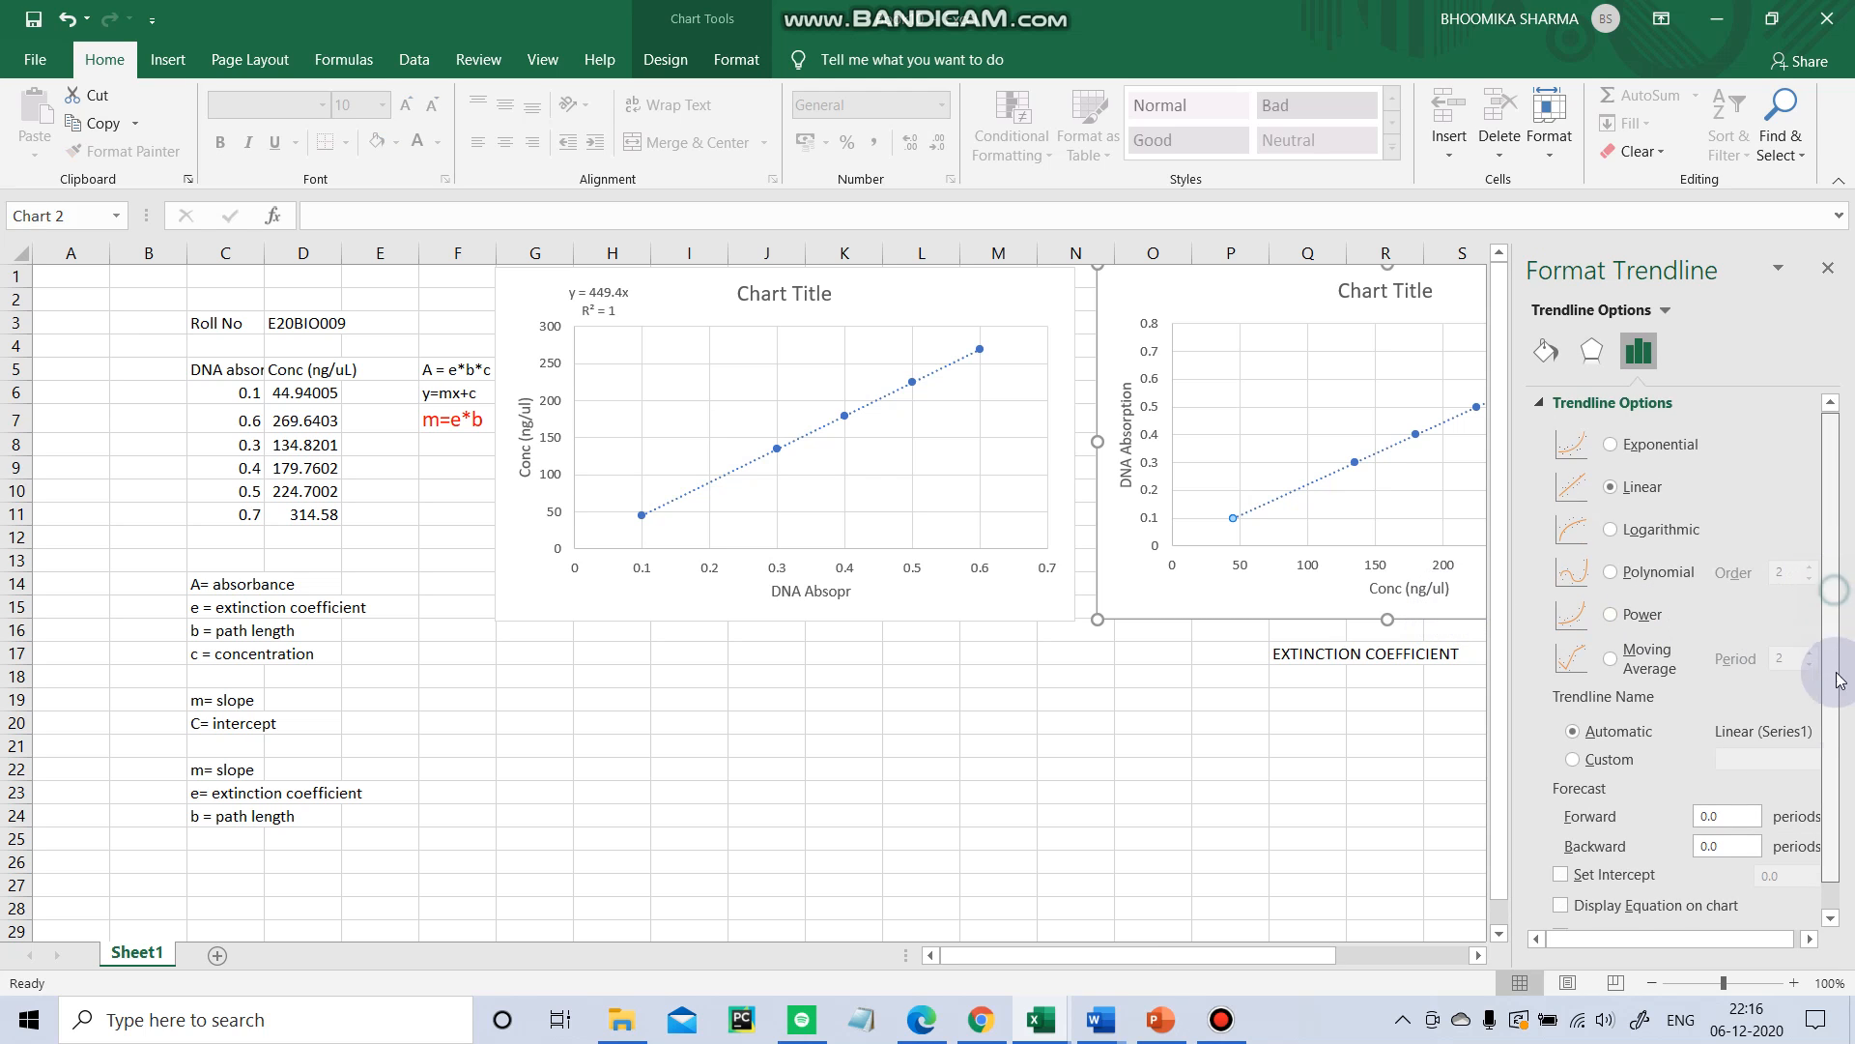
{"action": "scroll", "coordinate": [1817, 600], "scroll_direction": "down", "scroll_amount": 1}
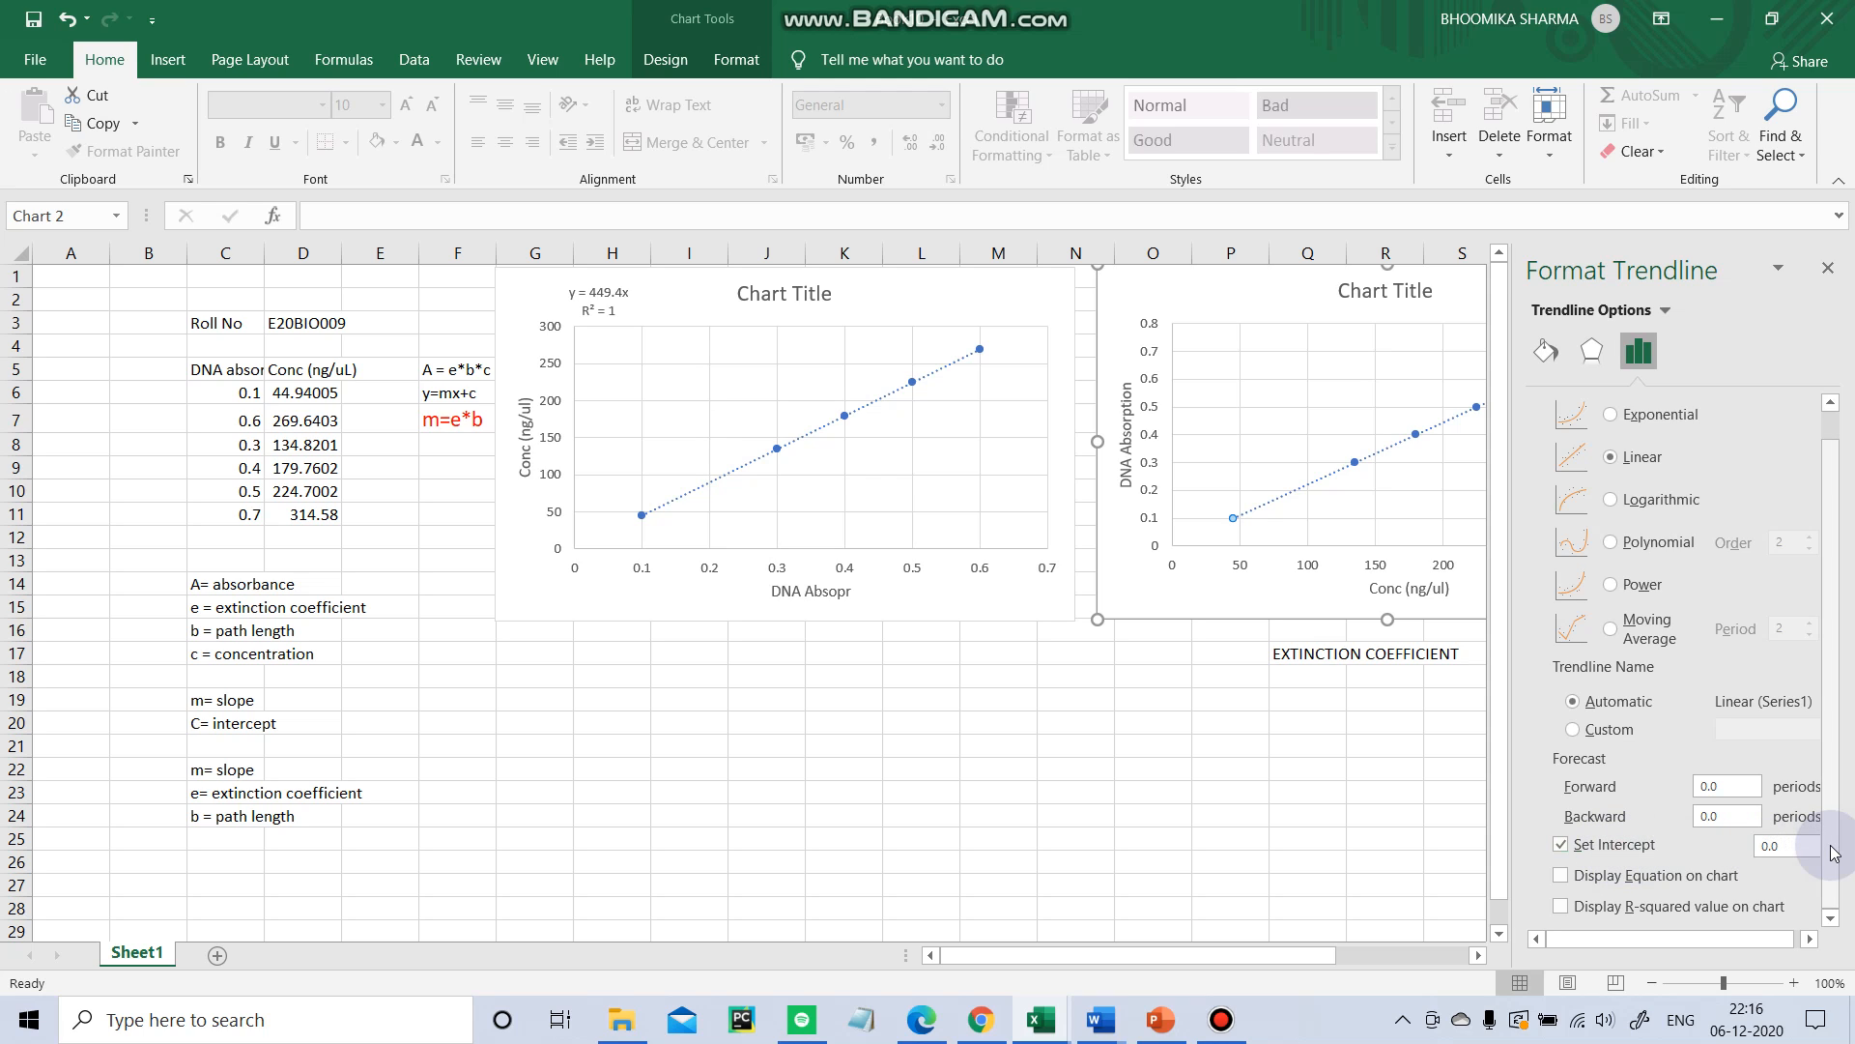
{"action": "left_click", "coordinate": [1777, 848]}
{"action": "key", "text": "BackSpace"}
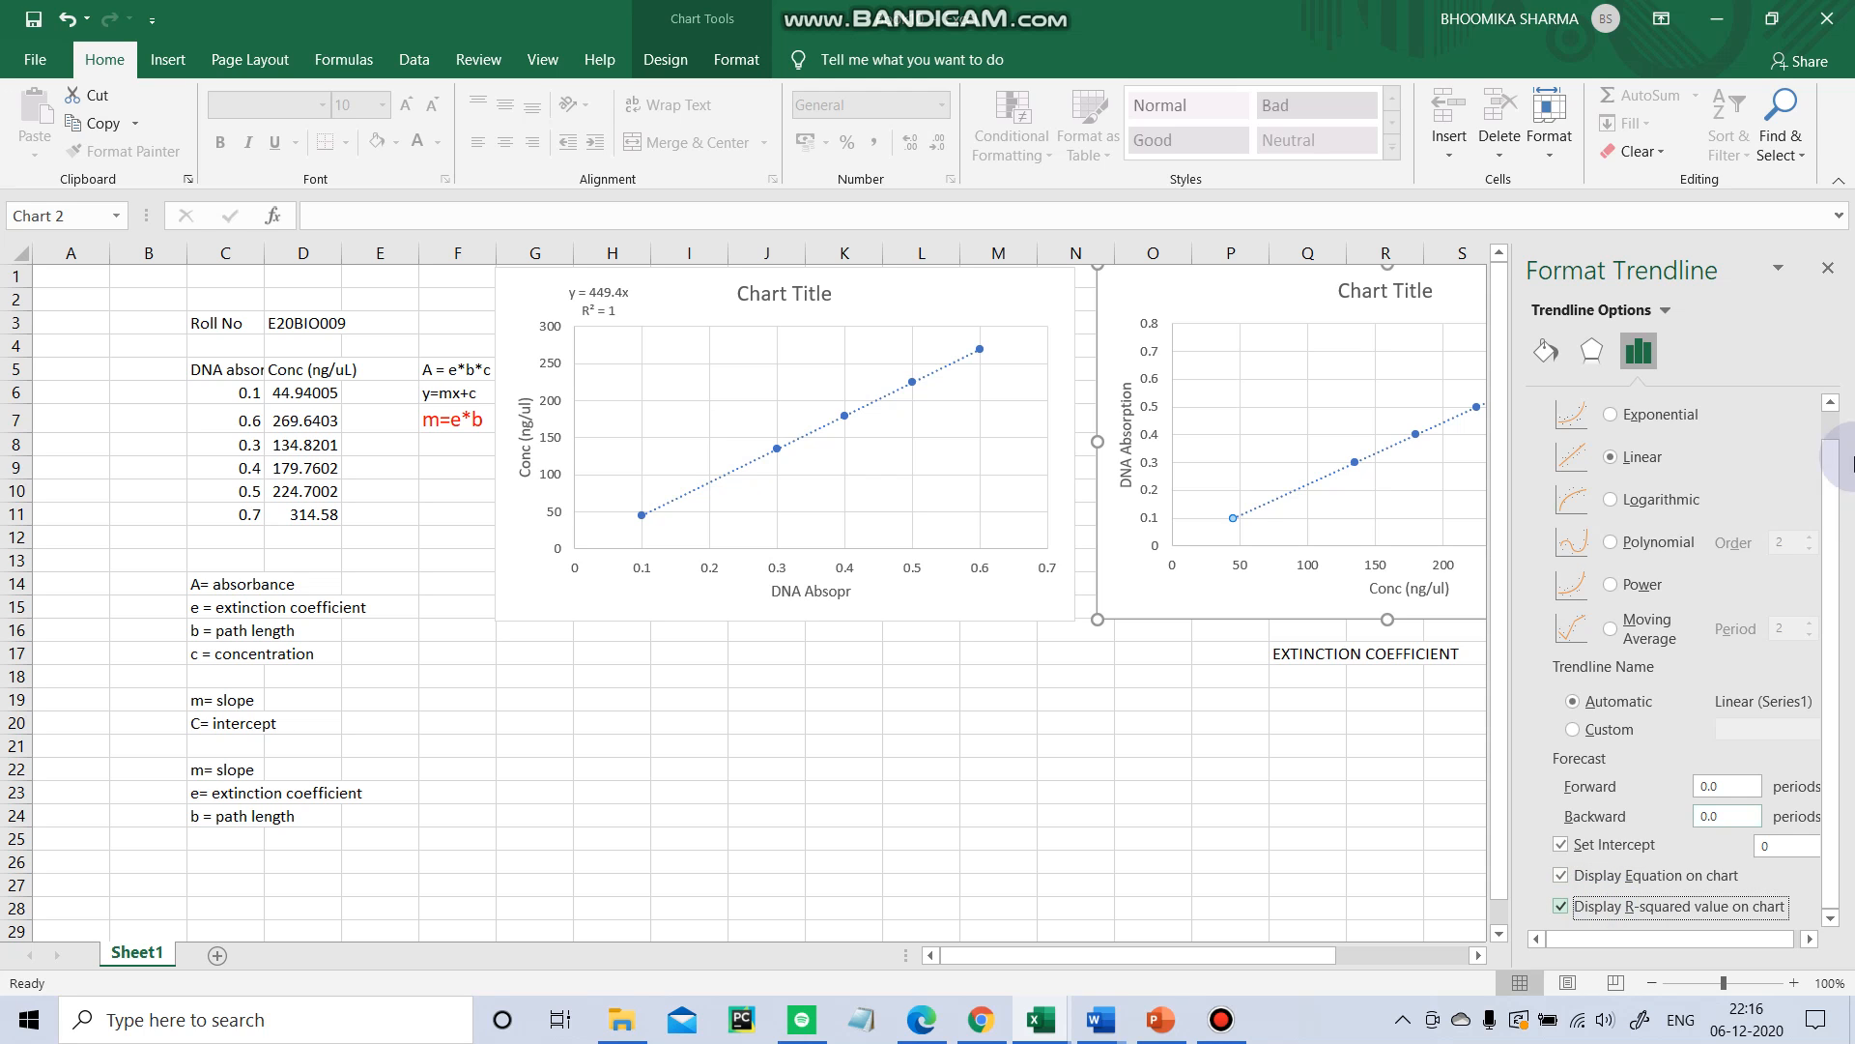
{"action": "left_click", "coordinate": [1830, 283]}
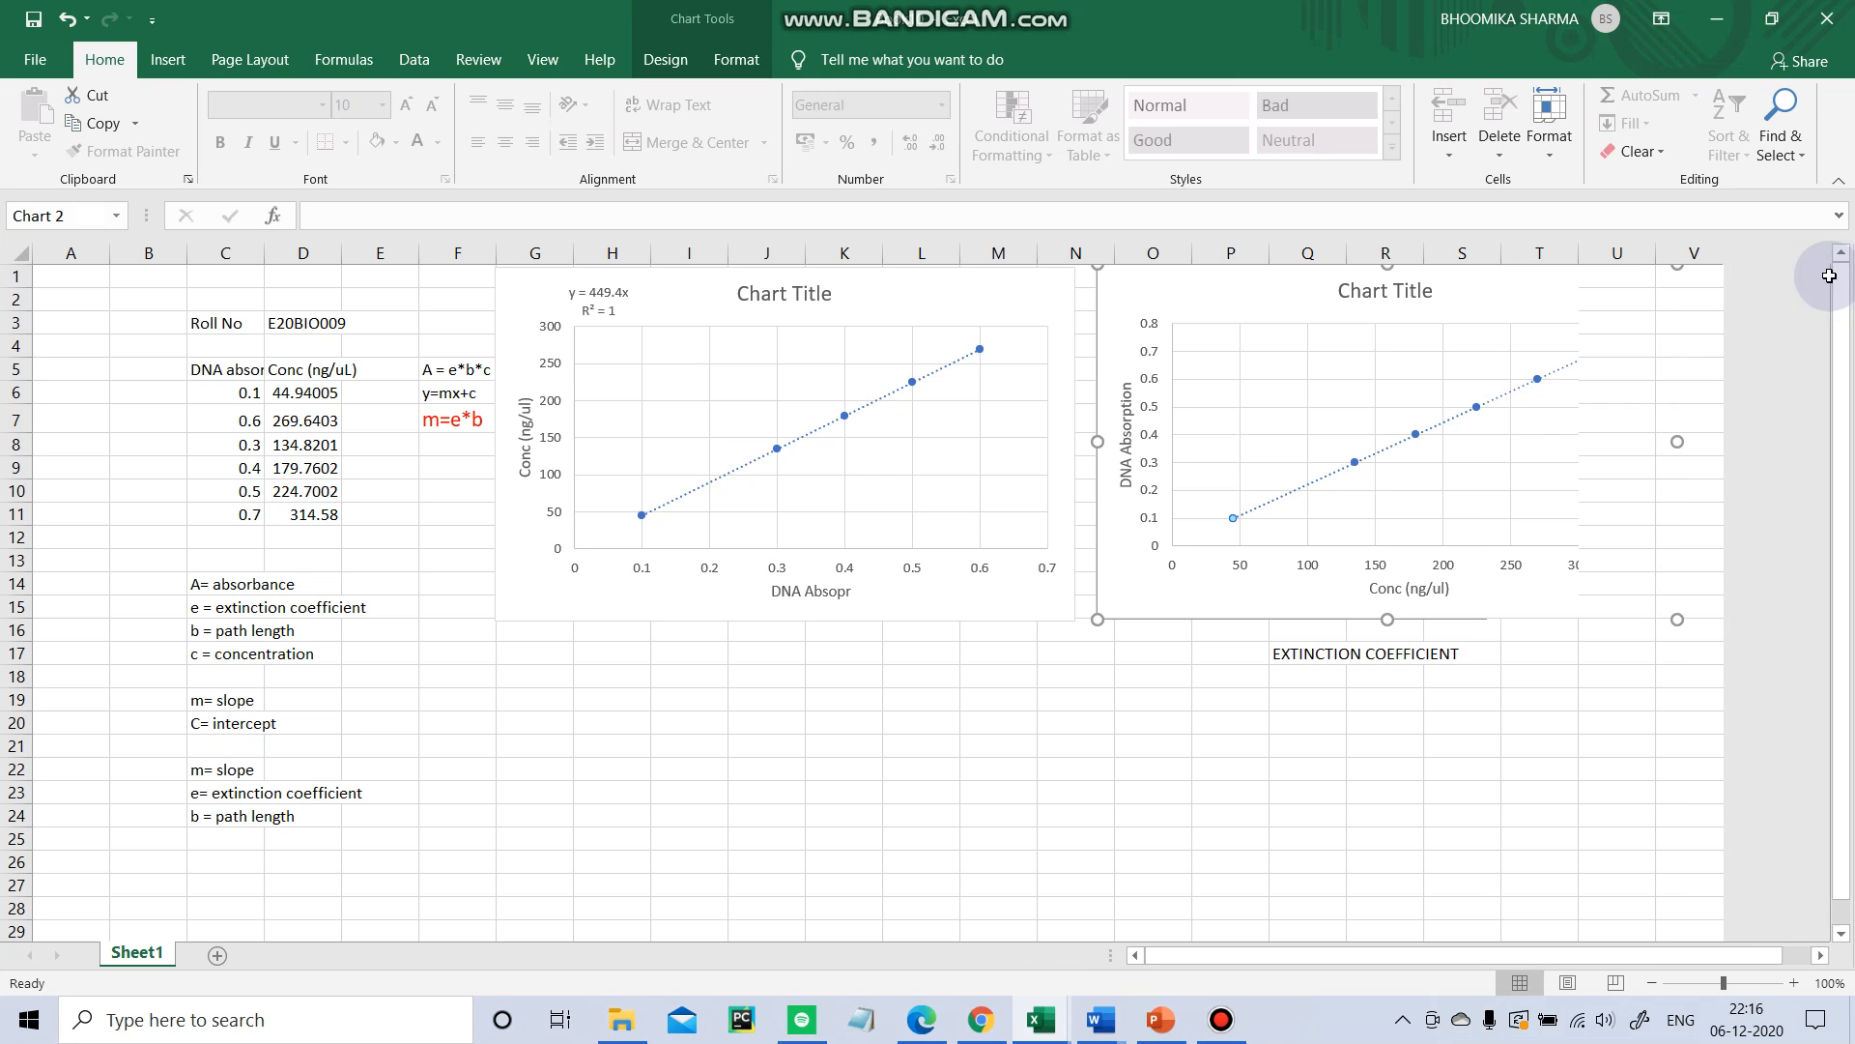
Move the trendline equation label to the chart's upper-left corner and shift the plot area slightly.
{"action": "left_click_drag", "start_coordinate": [1551, 317], "coordinate": [1224, 305]}
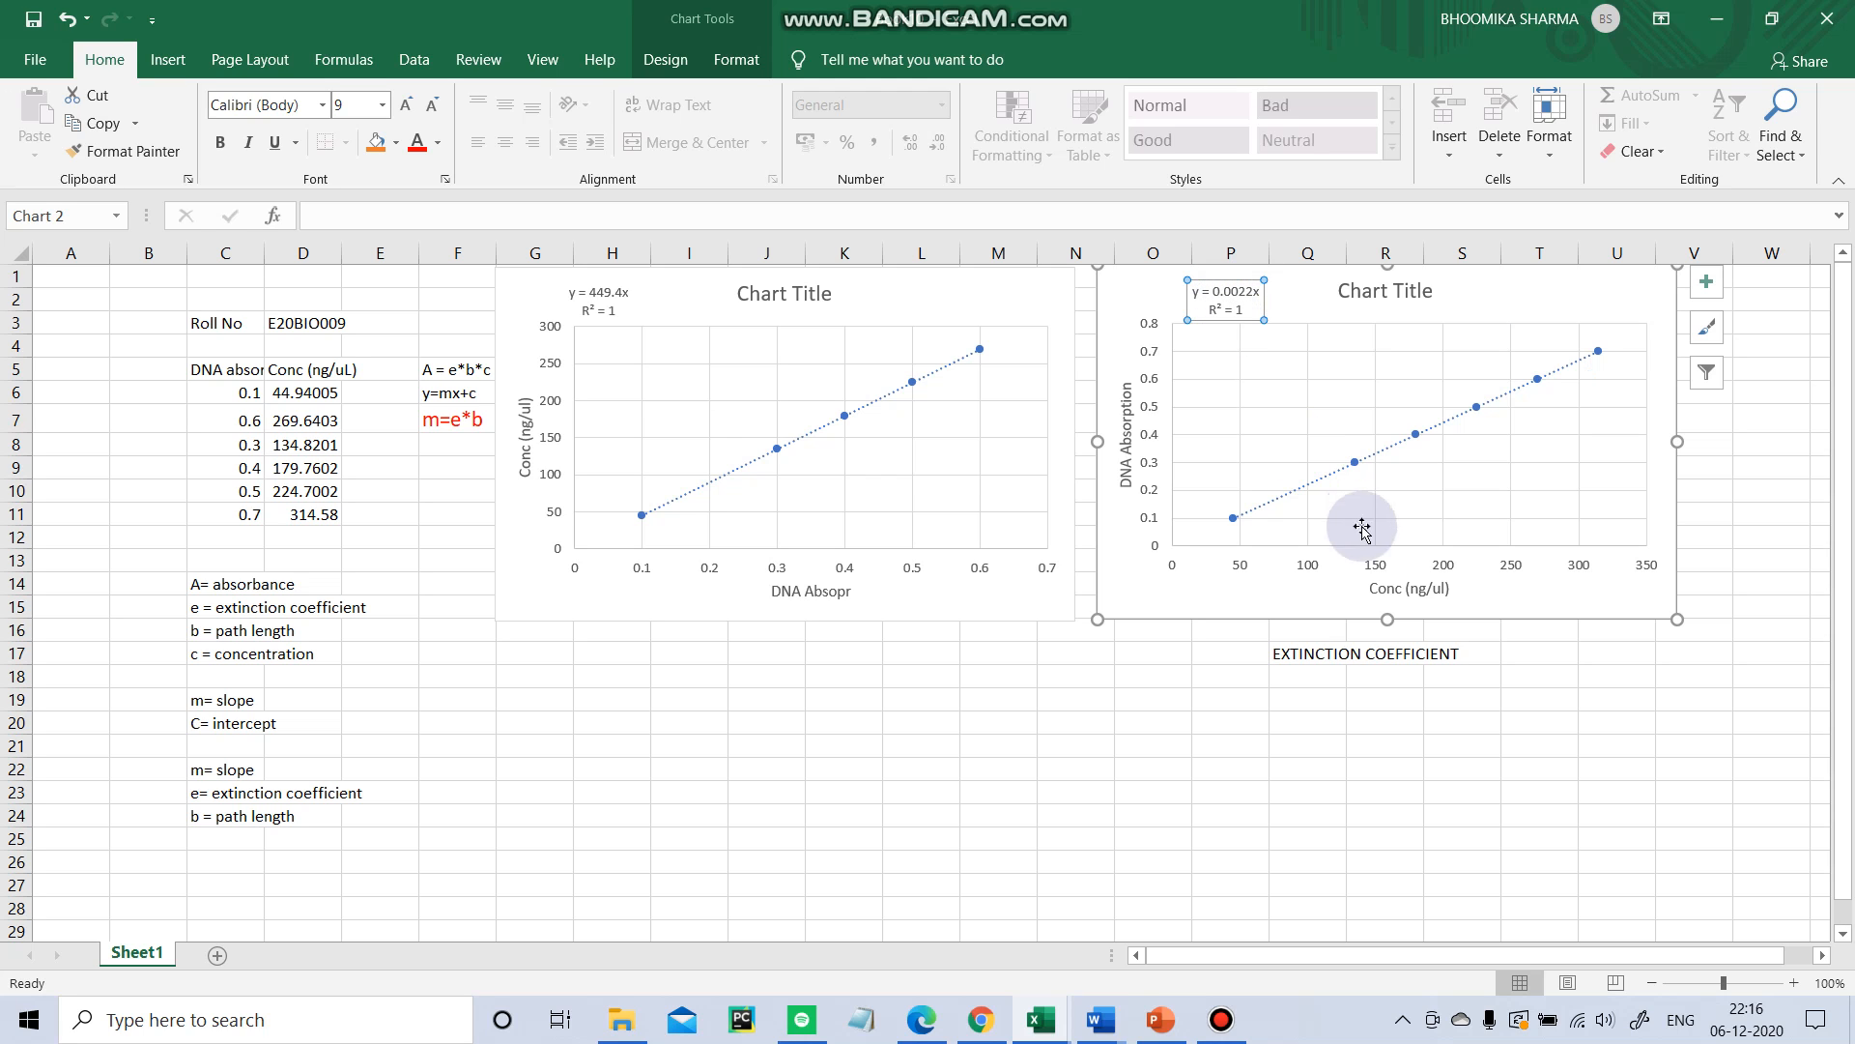
{"action": "left_click", "coordinate": [1302, 769]}
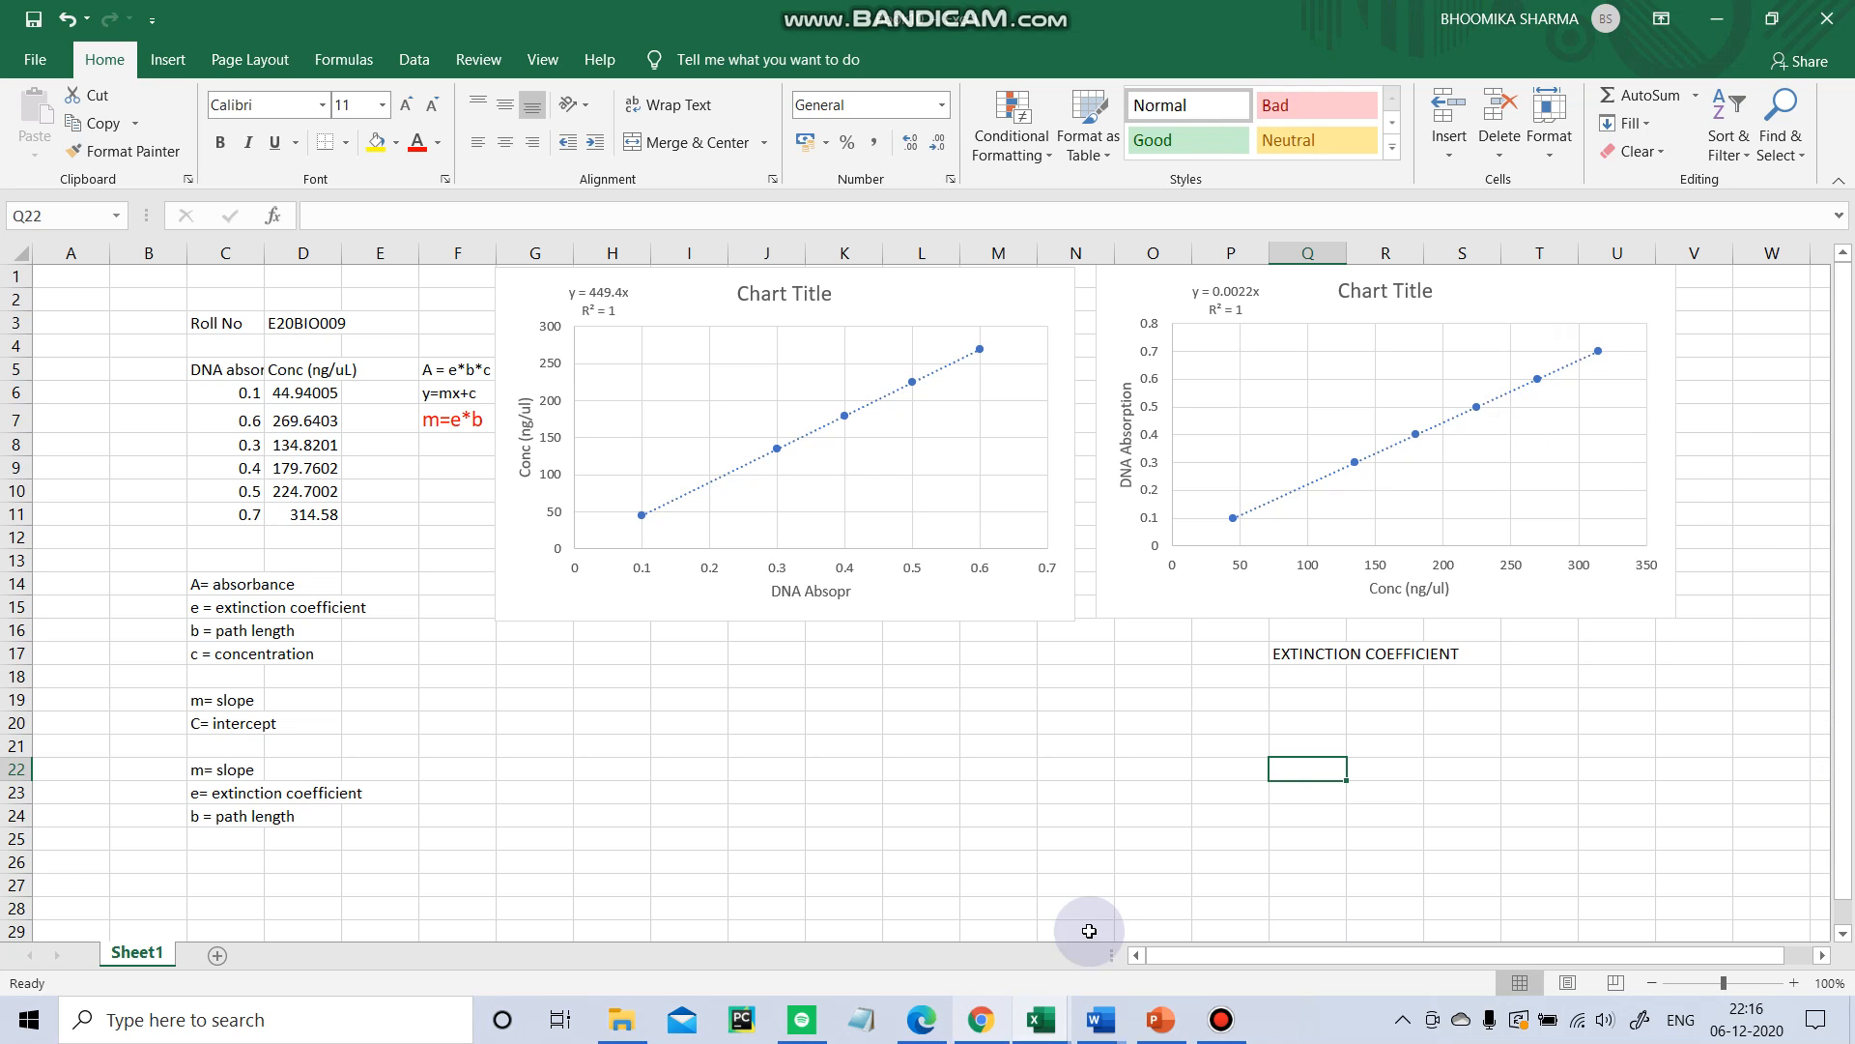
{"action": "left_click", "coordinate": [1580, 481]}
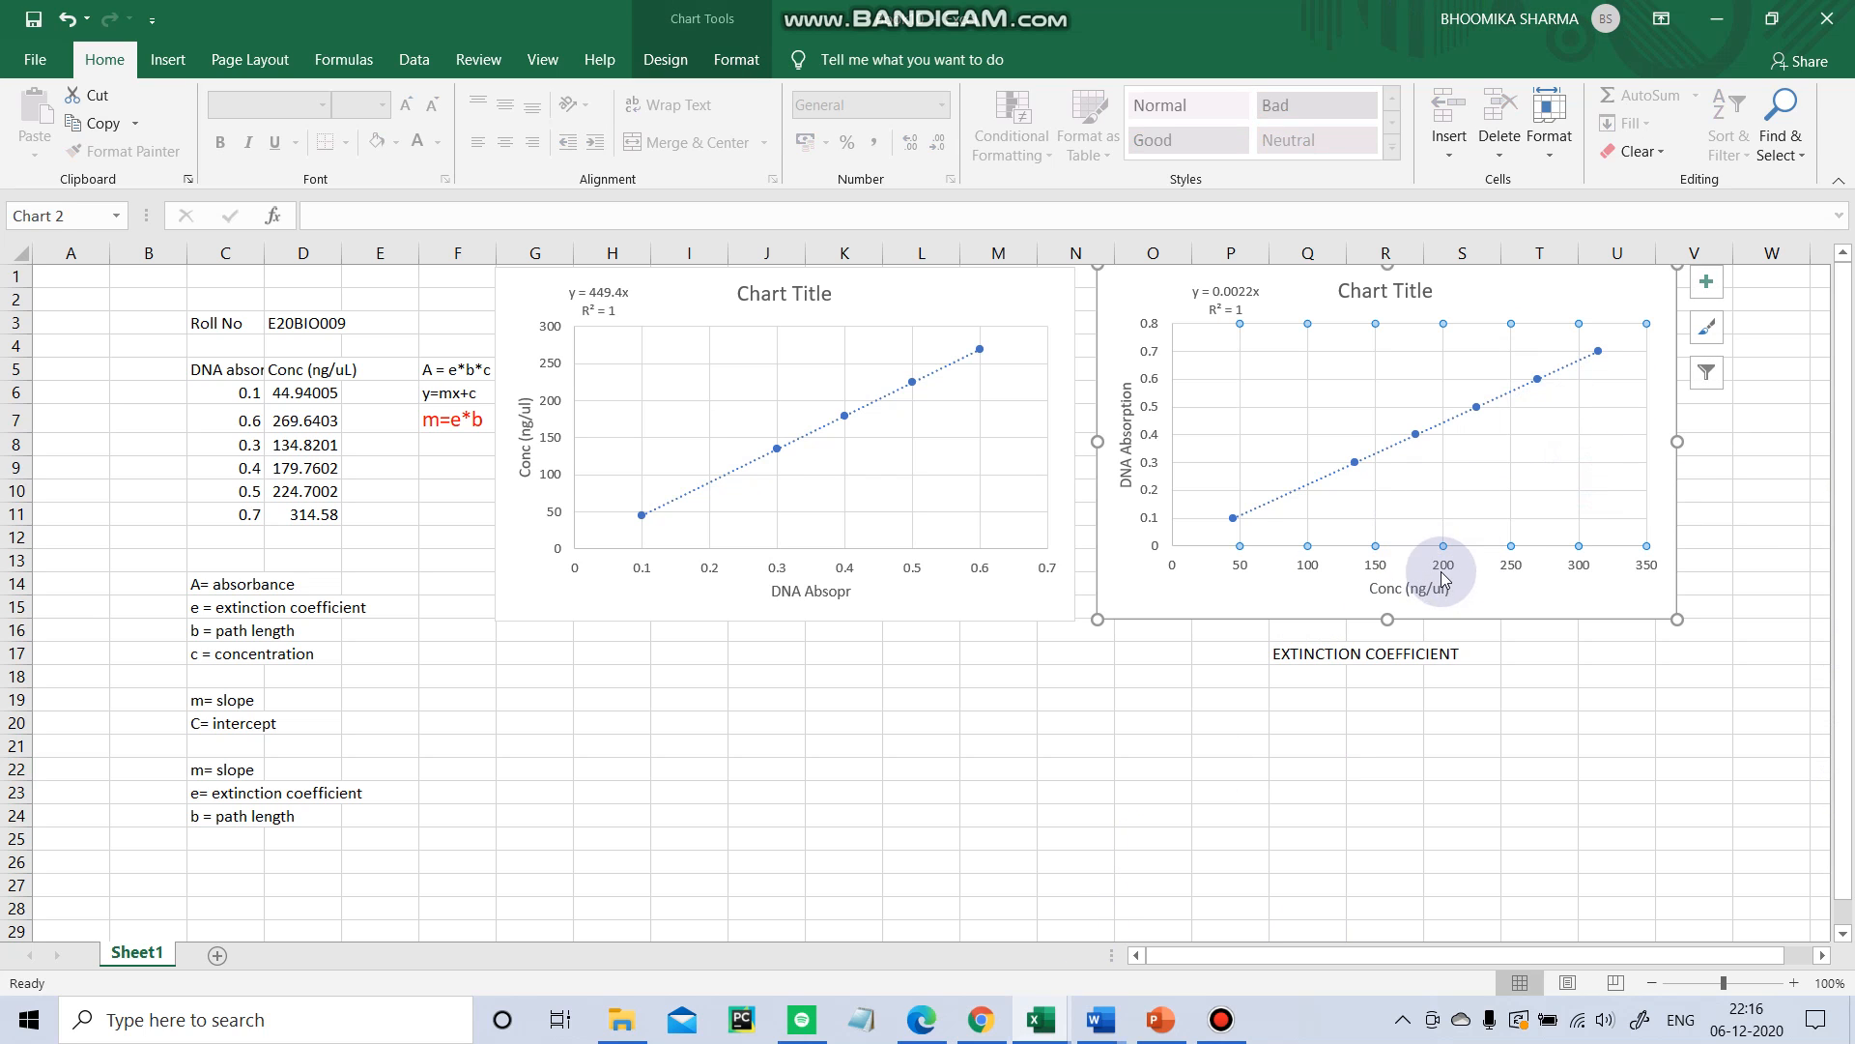
{"action": "left_click", "coordinate": [1484, 480]}
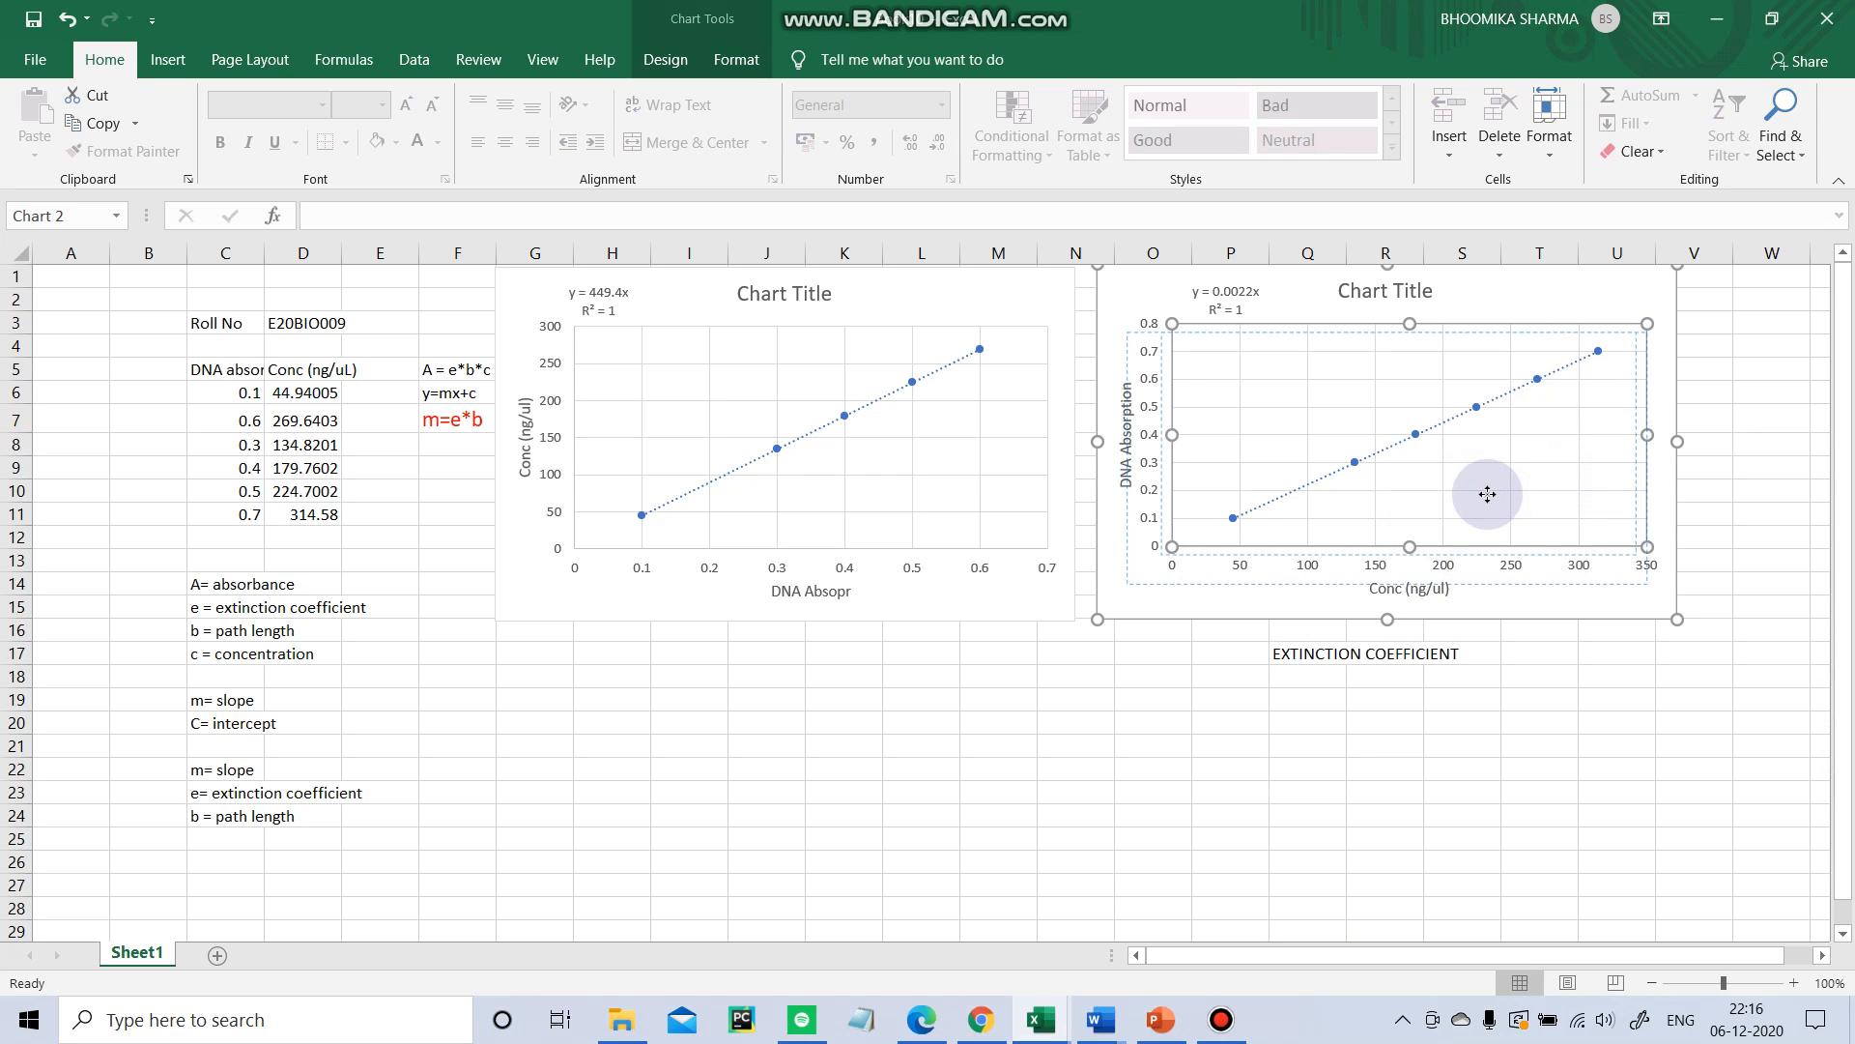
{"action": "left_click_drag", "start_coordinate": [1484, 480], "coordinate": [1482, 471]}
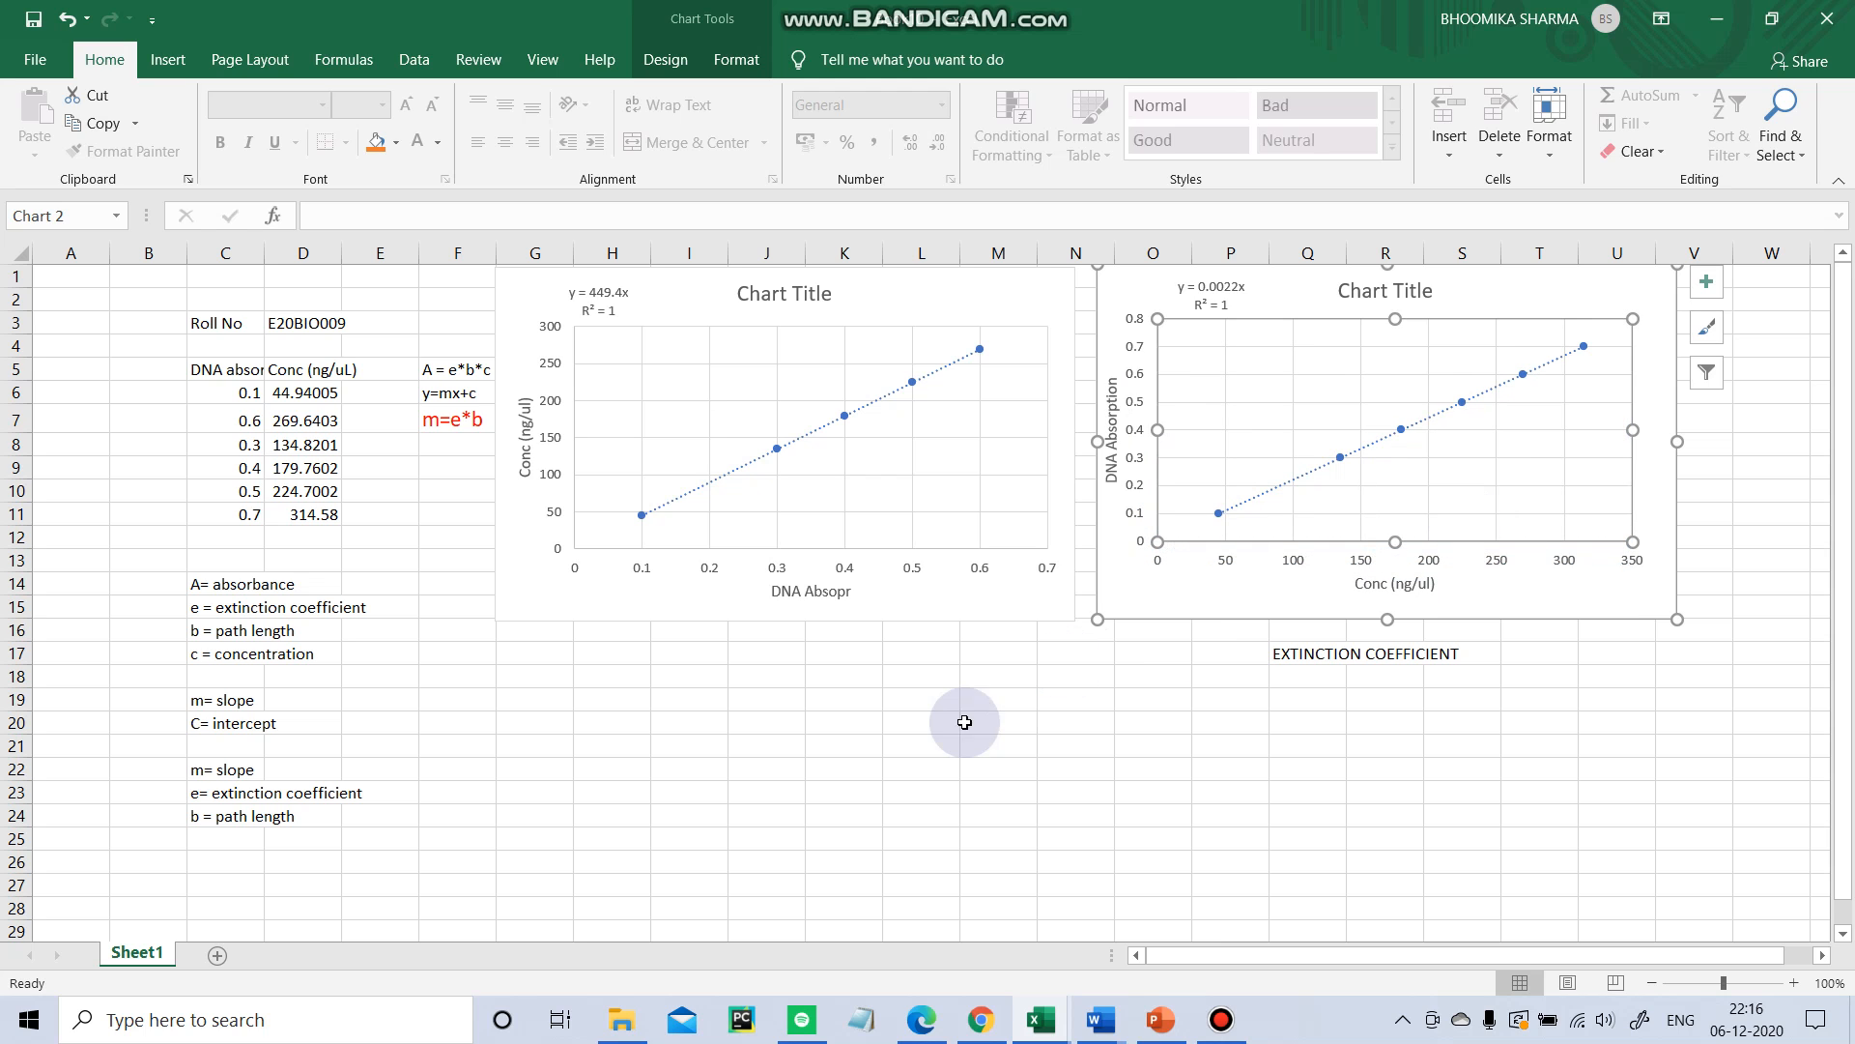
{"action": "left_click", "coordinate": [942, 746]}
Delete the absorbance-versus-concentration chart and attempt to undo the deletion.
{"action": "left_click", "coordinate": [1429, 290]}
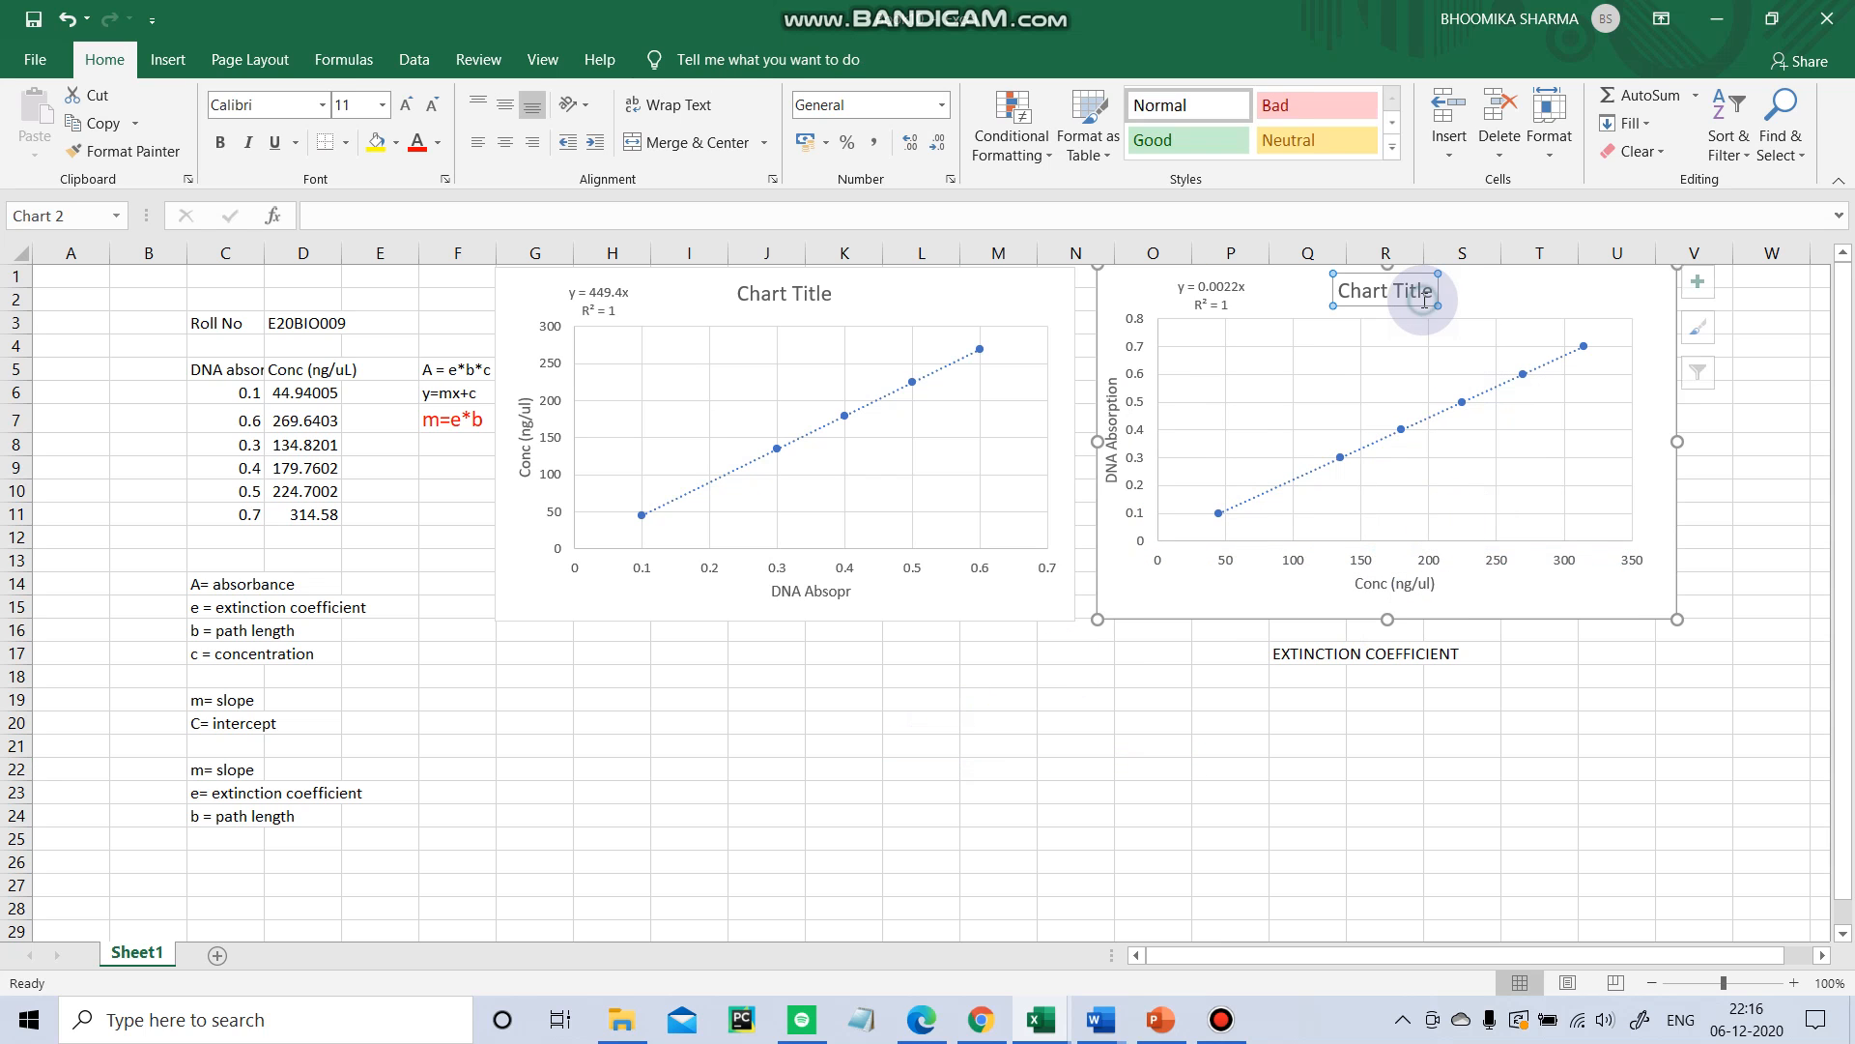
{"action": "key", "text": "Delete"}
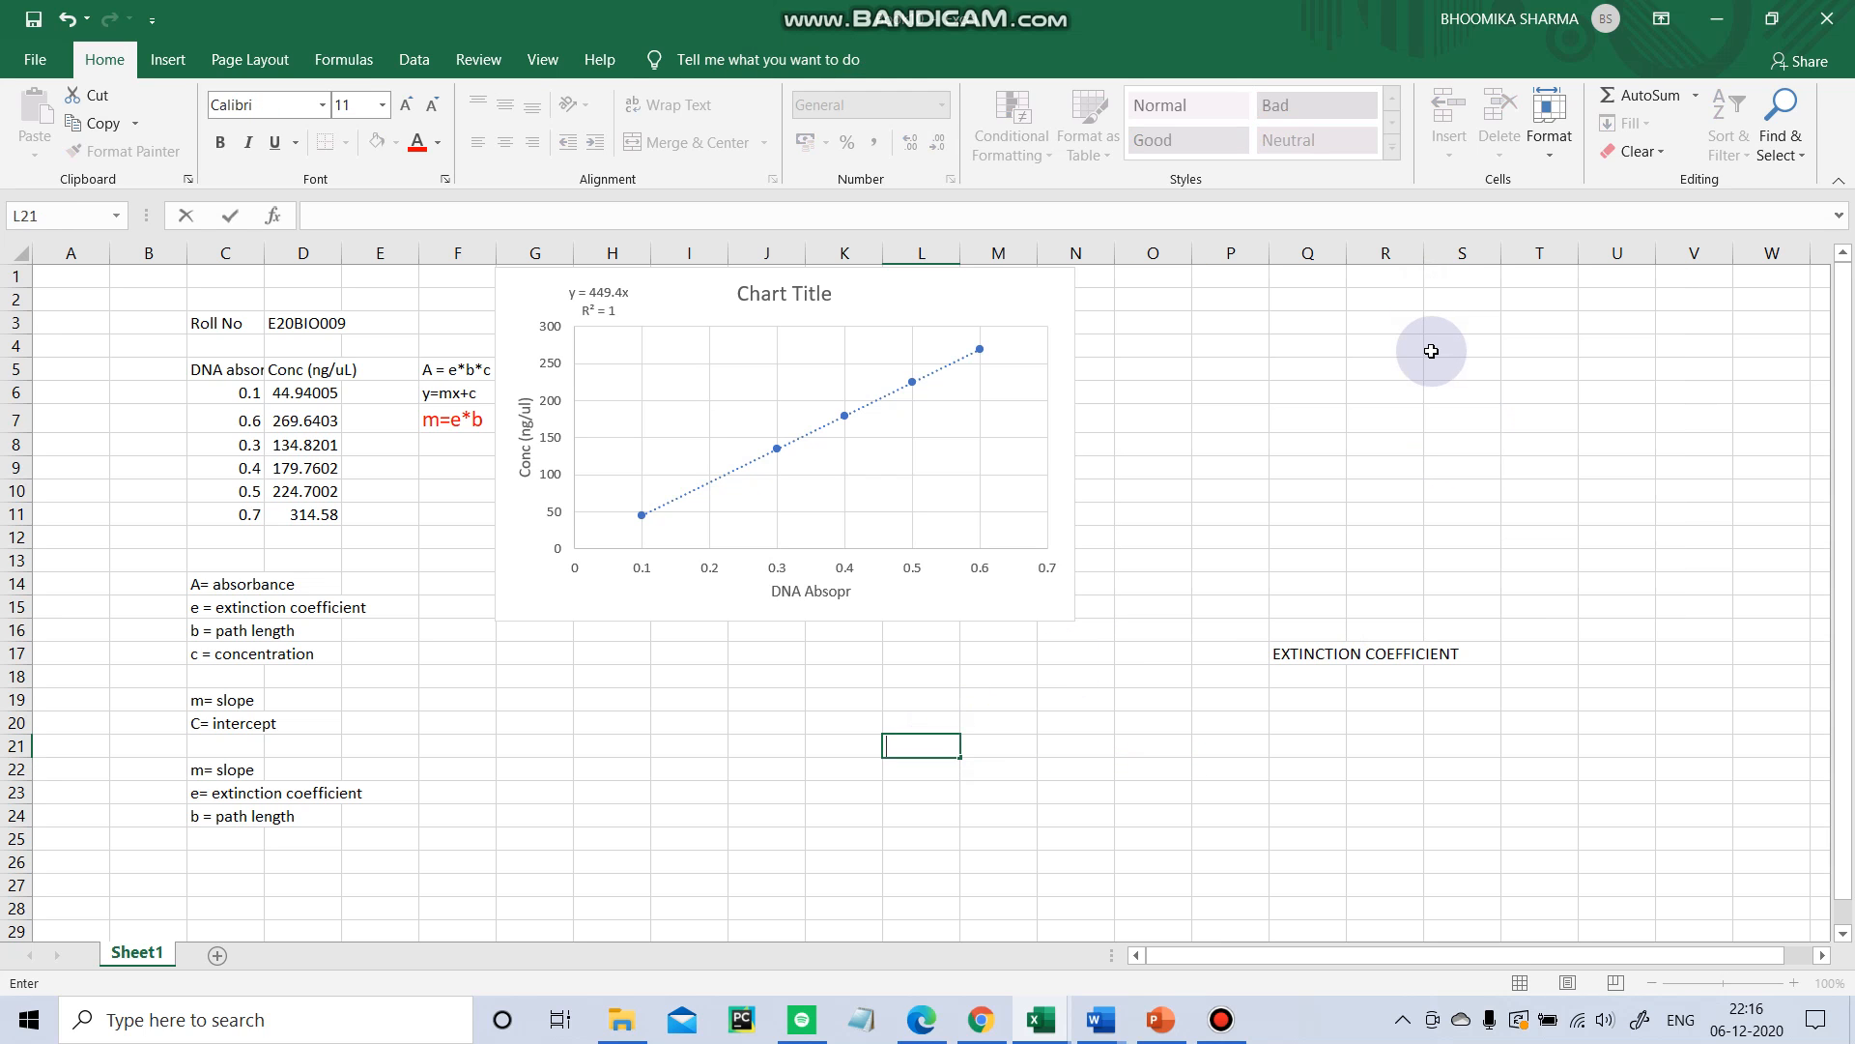
{"action": "left_click", "coordinate": [85, 23]}
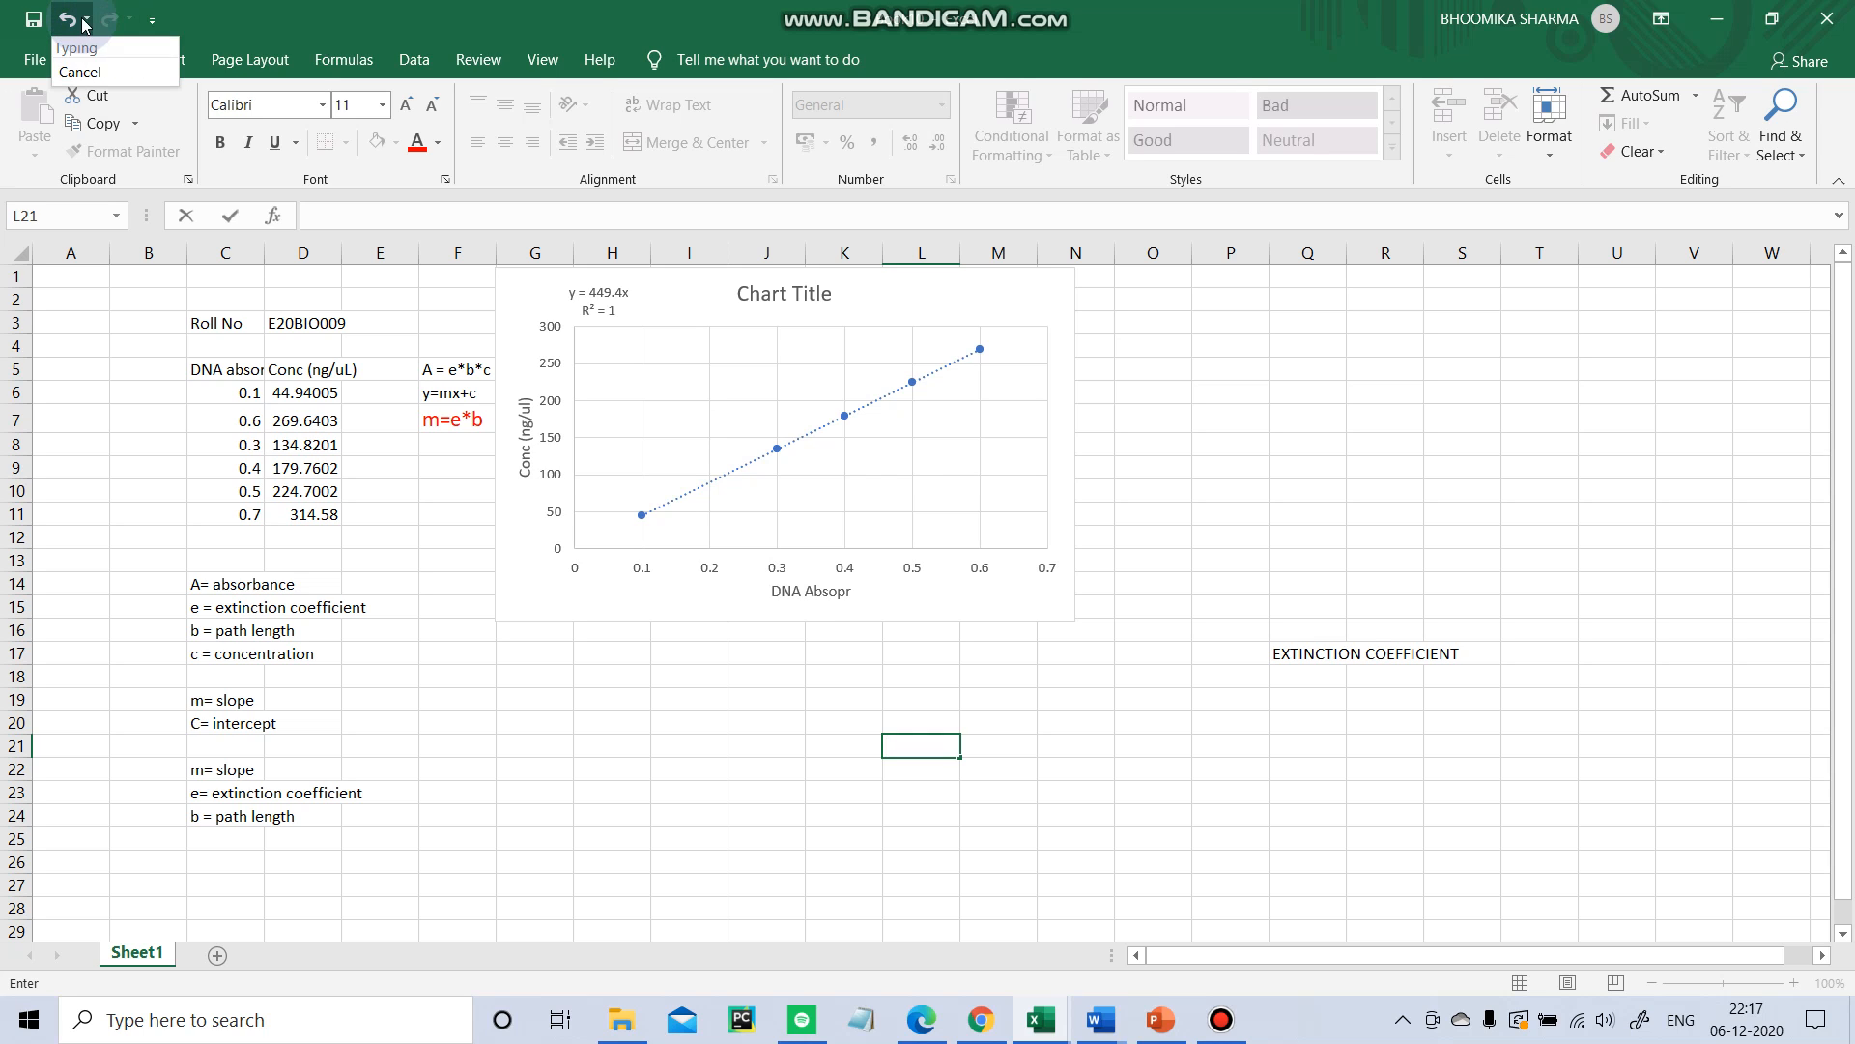
{"action": "left_click", "coordinate": [67, 9]}
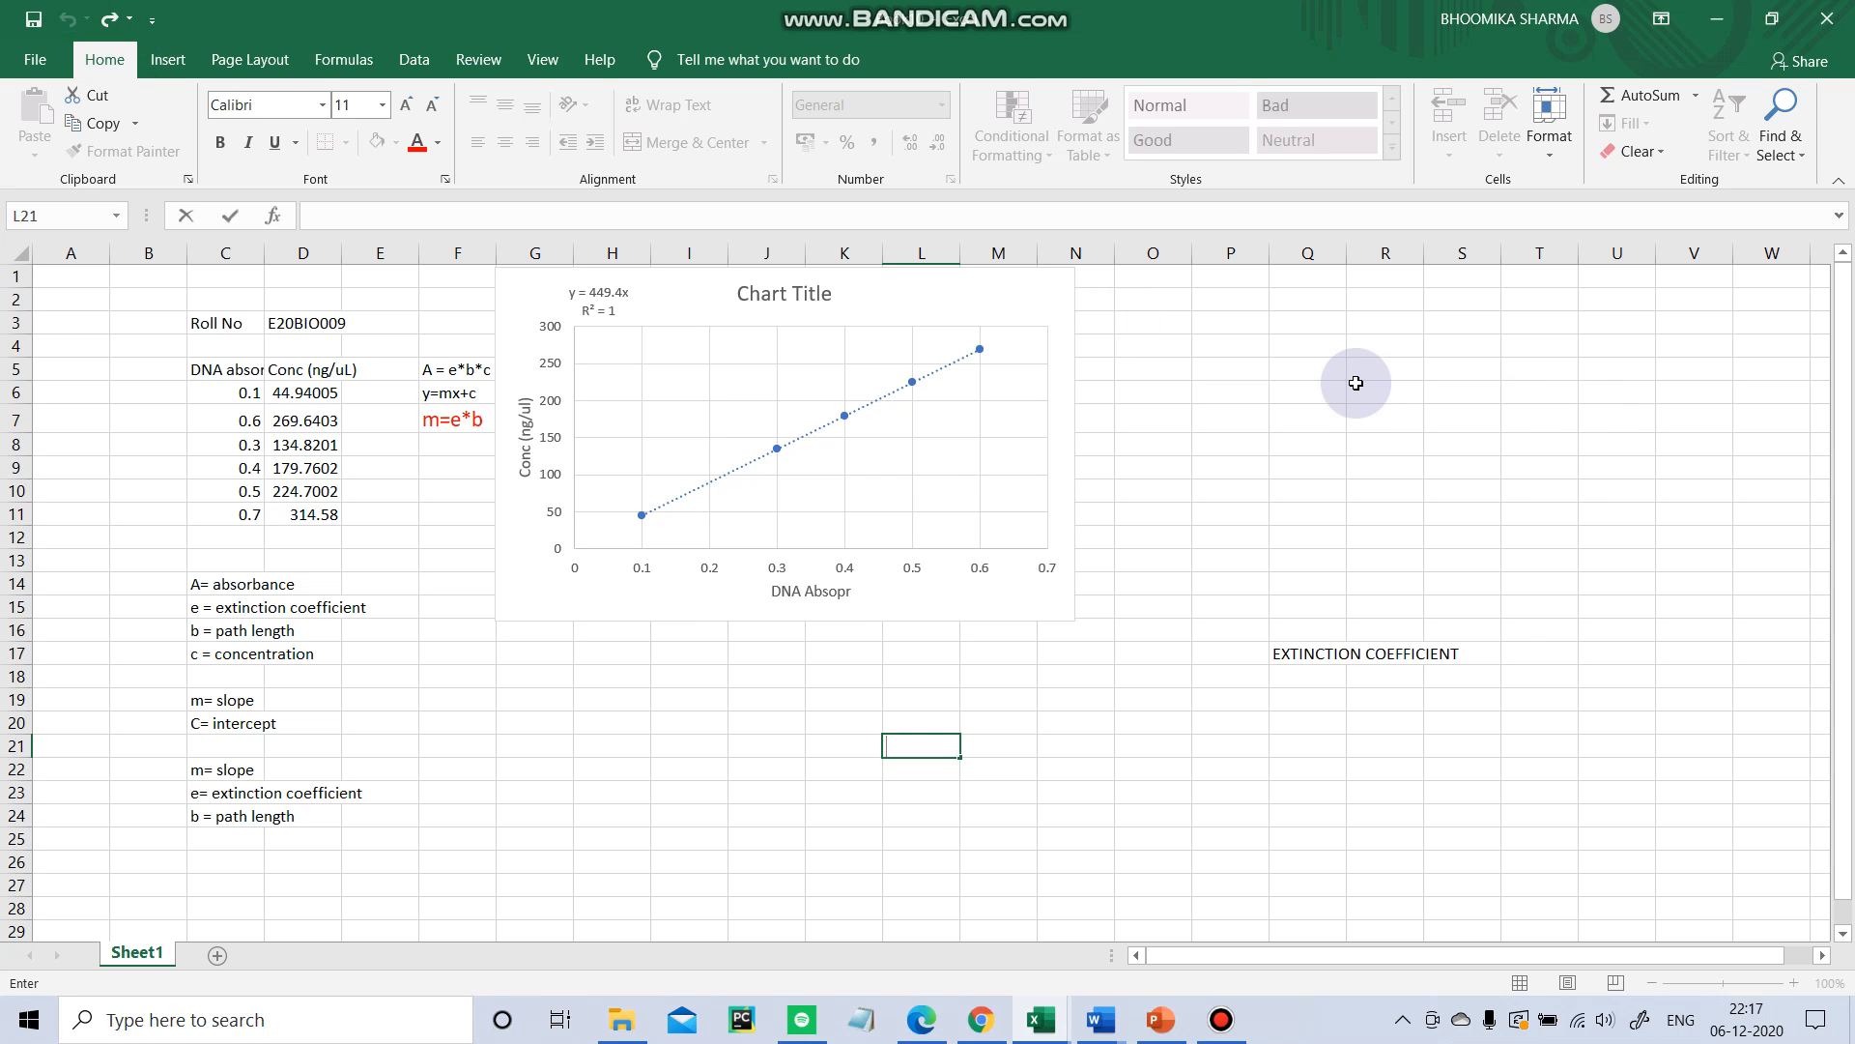
{"action": "left_click", "coordinate": [948, 368]}
{"action": "left_click", "coordinate": [1473, 466]}
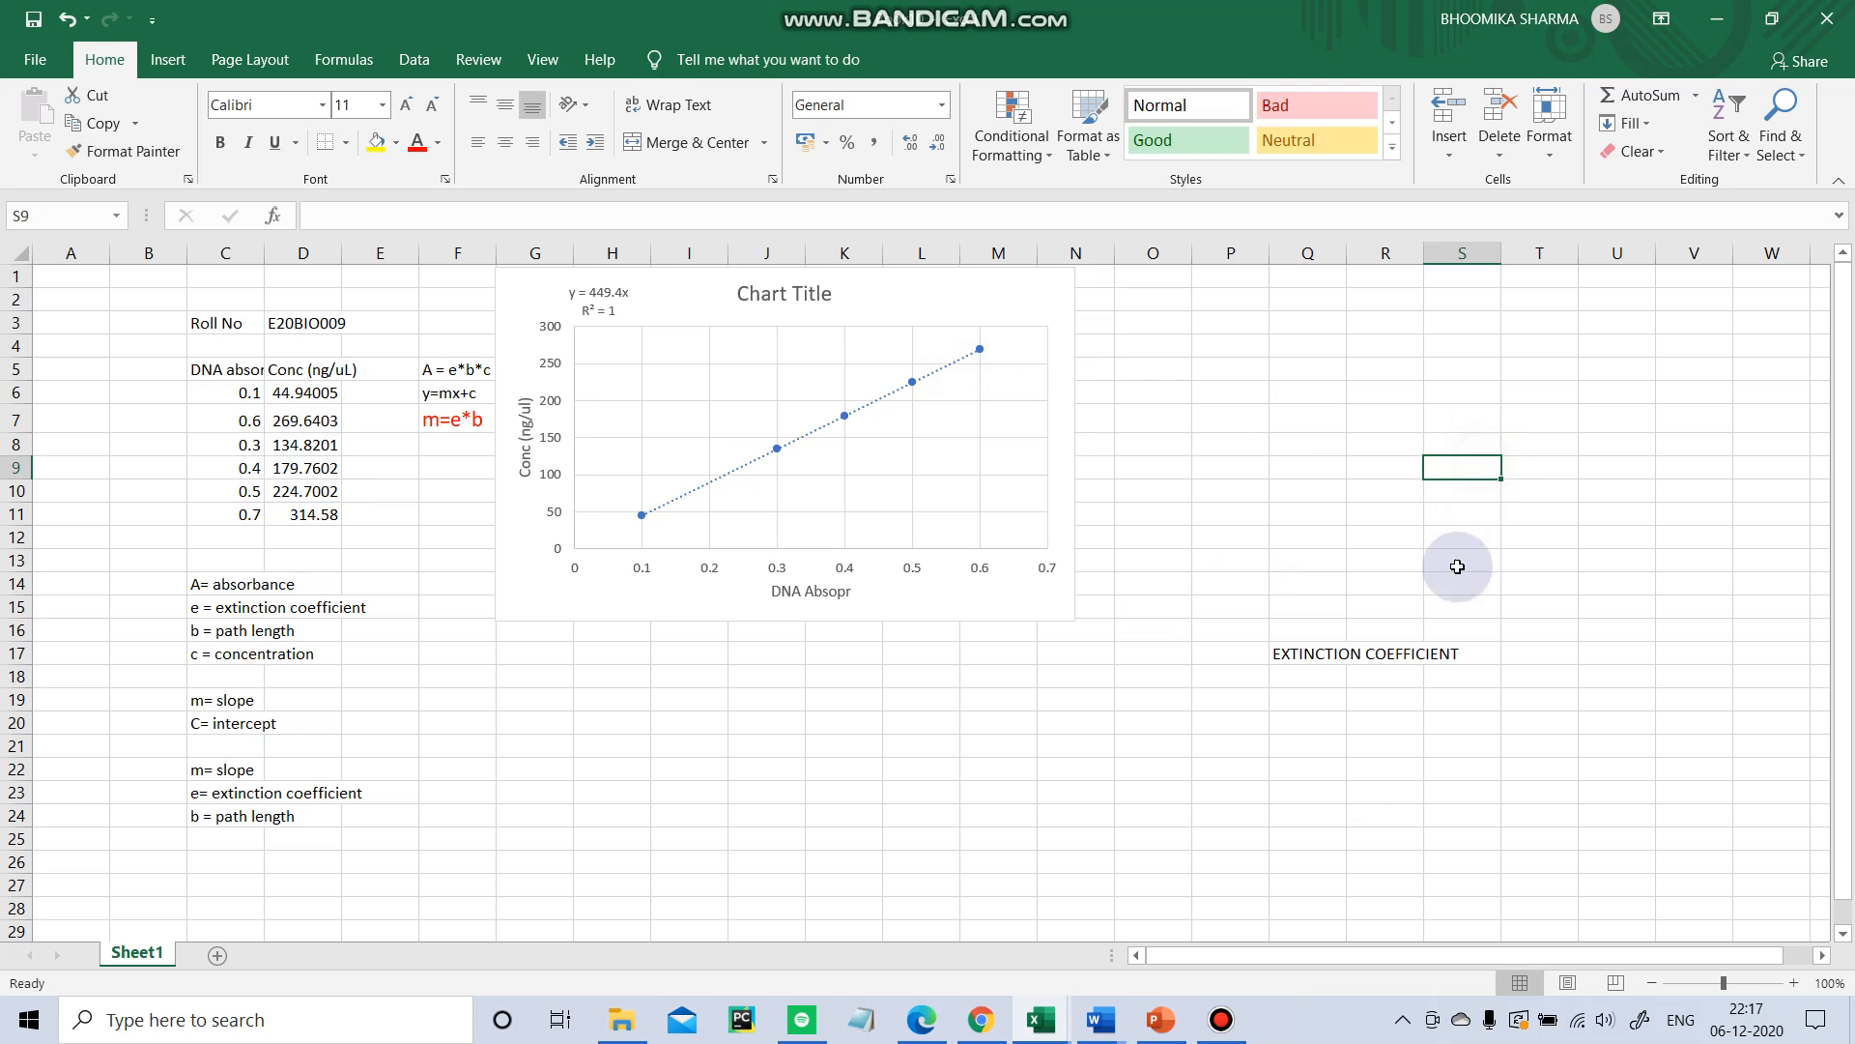
{"action": "left_click", "coordinate": [1227, 1005]}
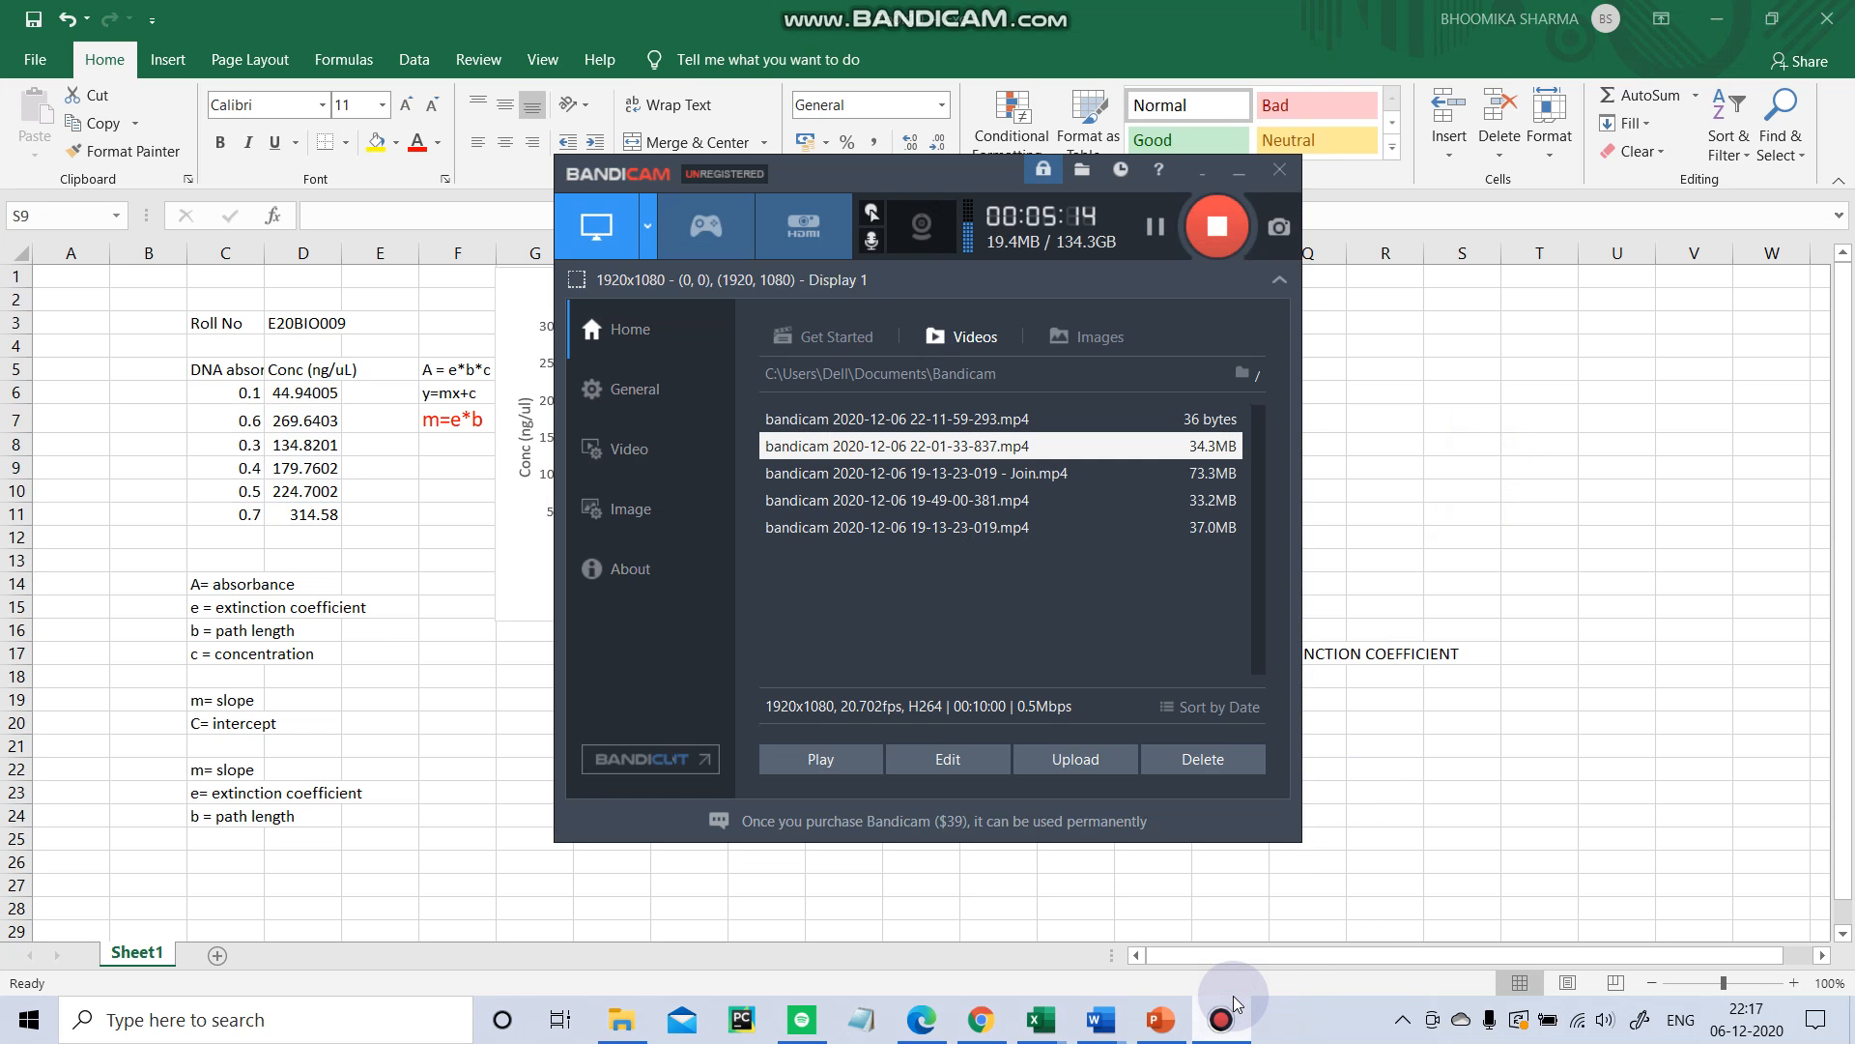
Insert a scatter chart from the data in C6:D11 and place it beside the existing chart.
{"action": "left_click", "coordinate": [1232, 1005]}
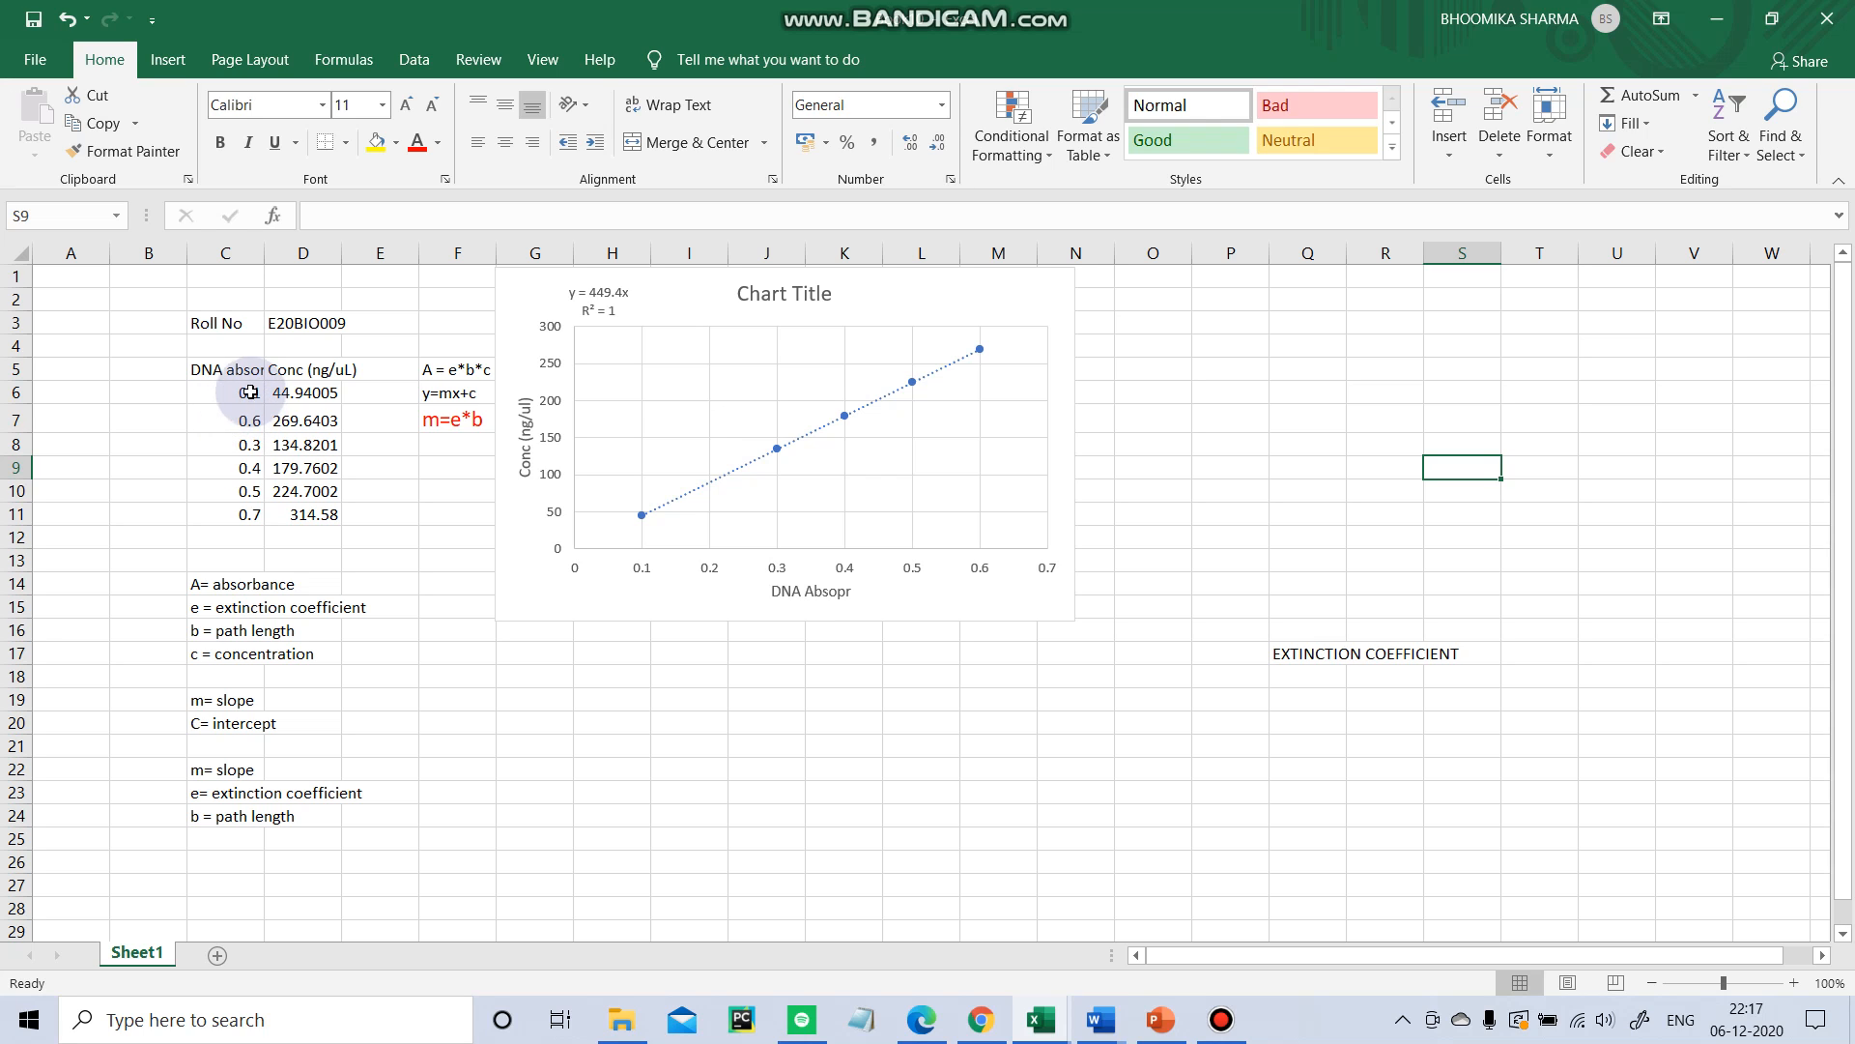
{"action": "left_click_drag", "start_coordinate": [247, 387], "coordinate": [330, 516]}
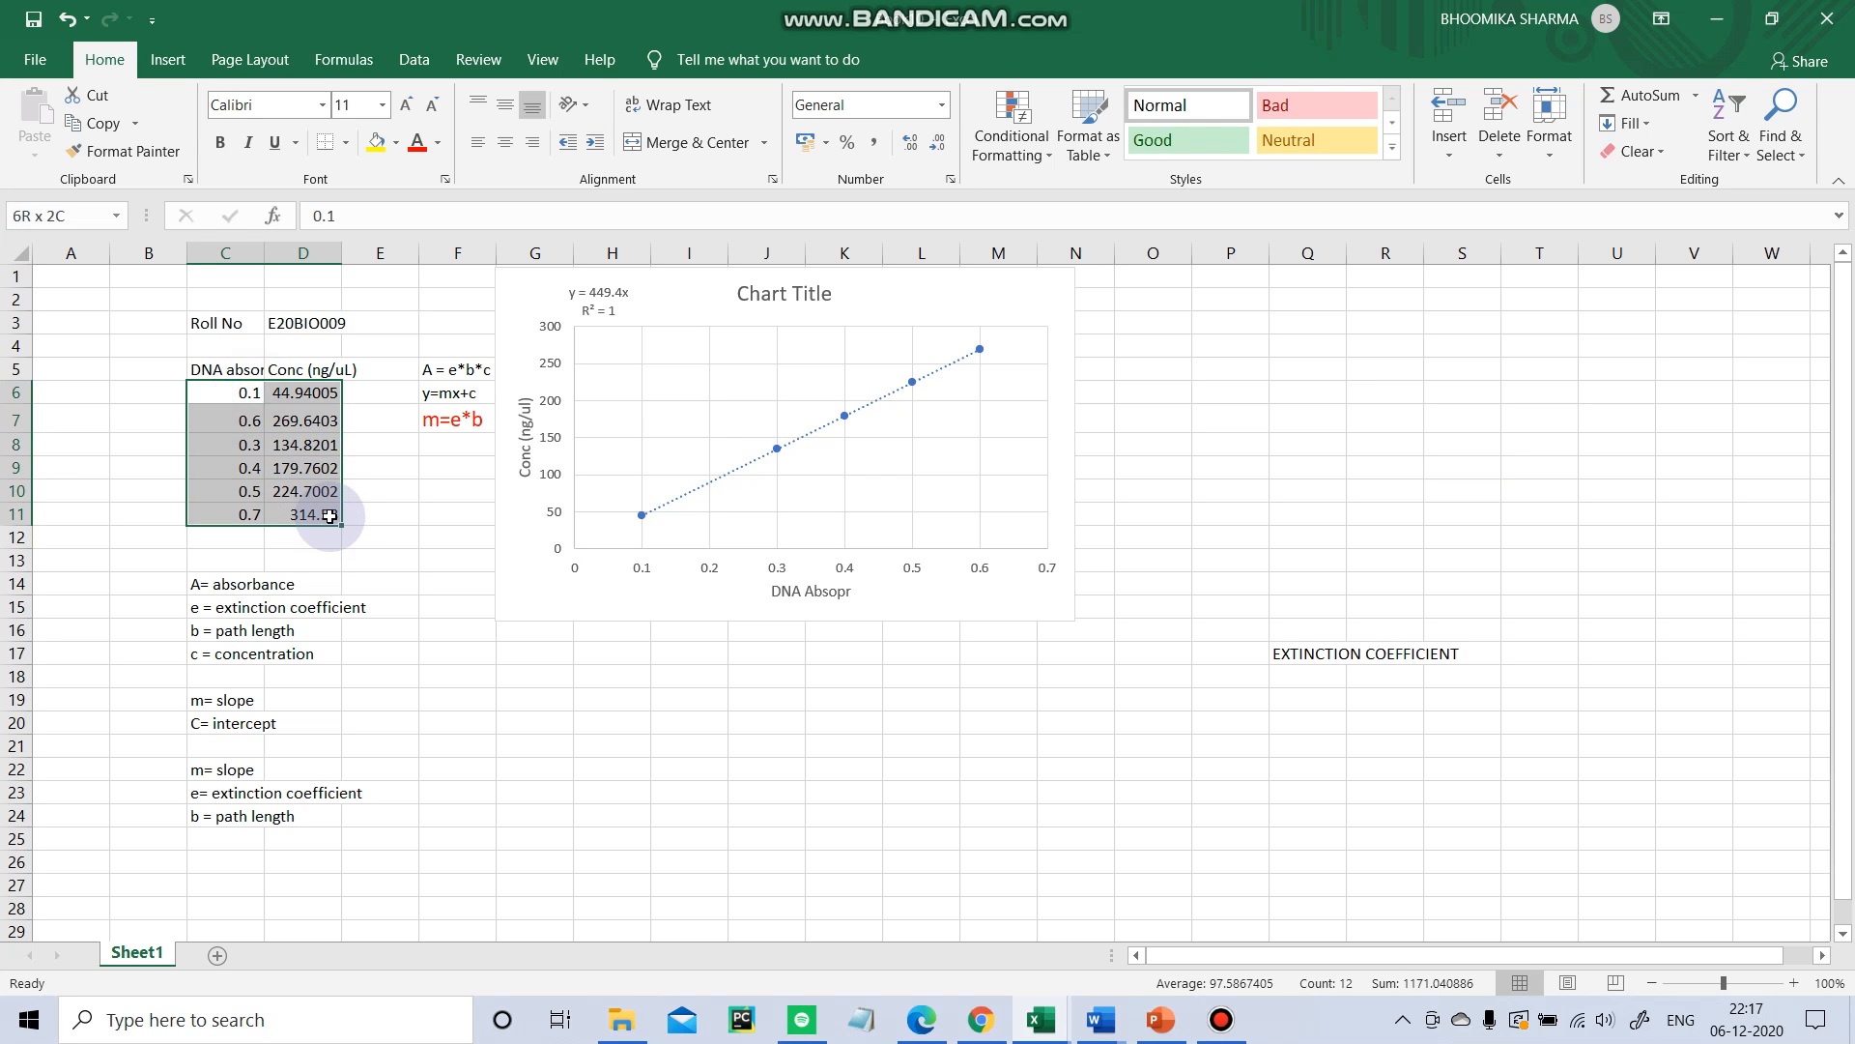
{"action": "left_click", "coordinate": [167, 60]}
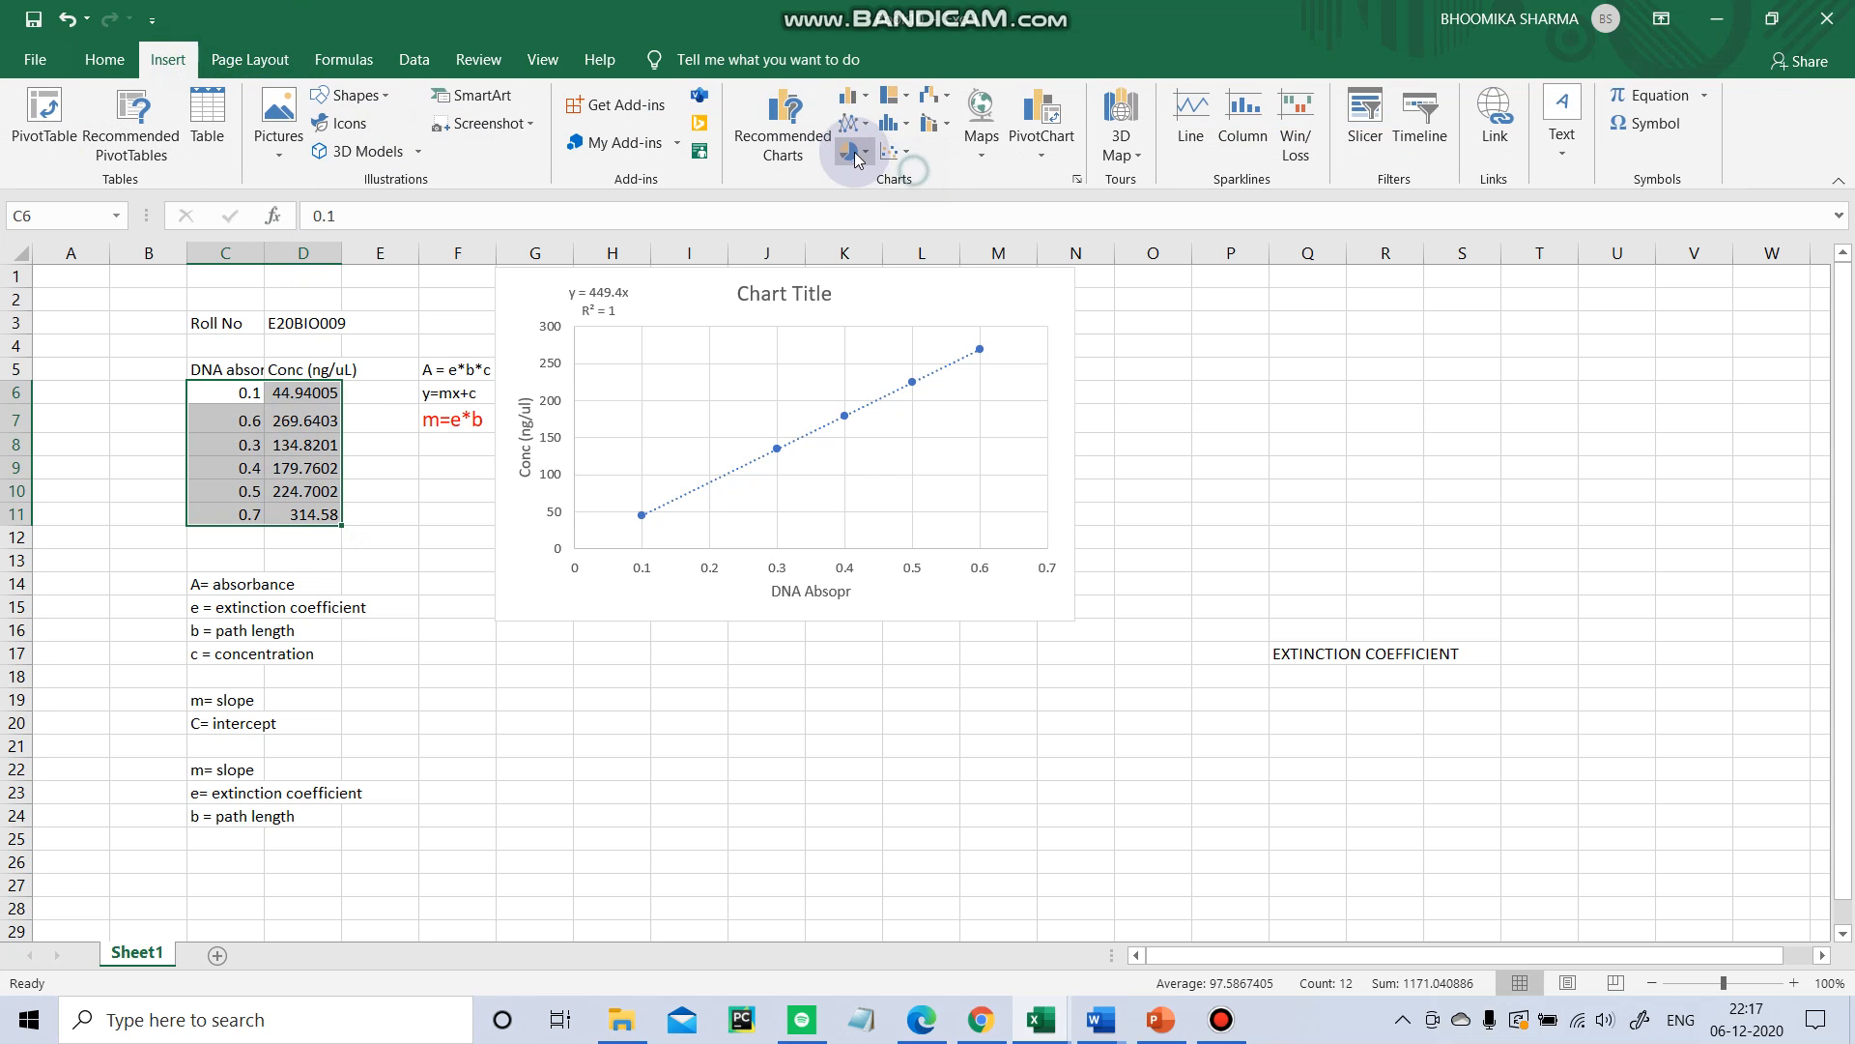
{"action": "left_click", "coordinate": [908, 154]}
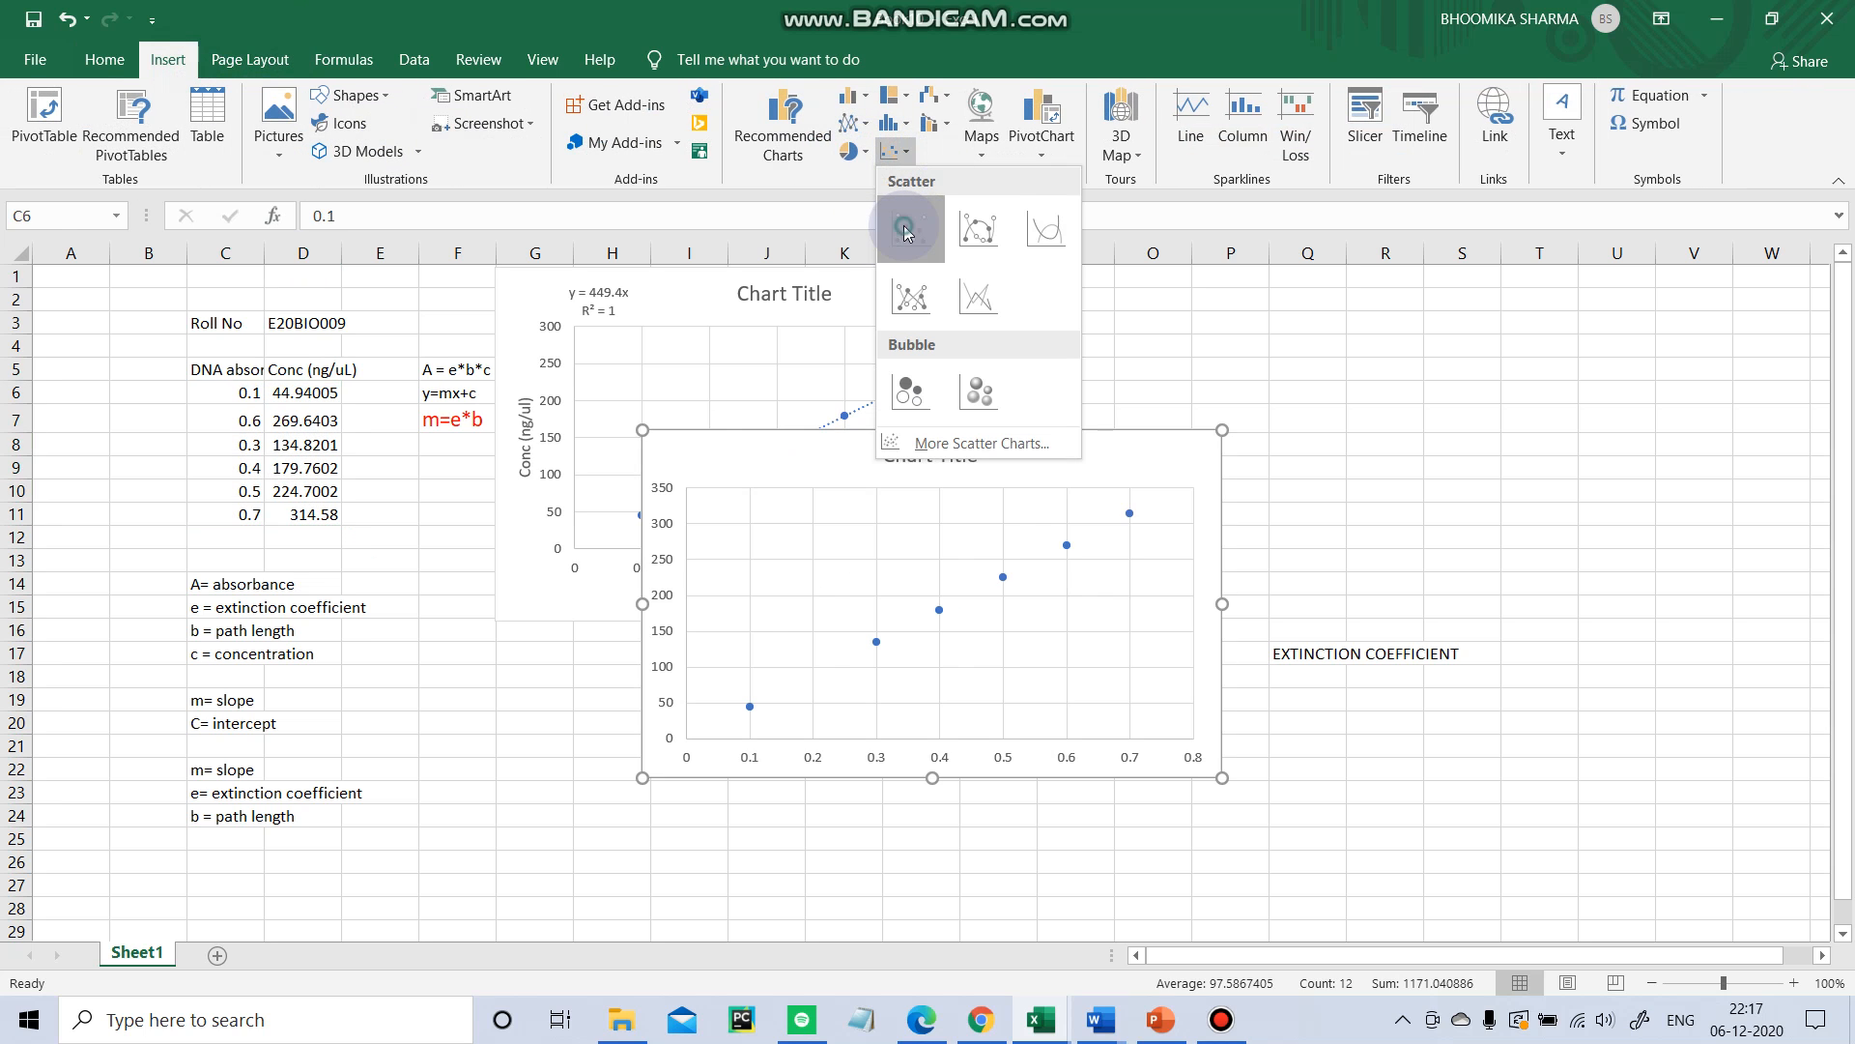
{"action": "left_click", "coordinate": [904, 234]}
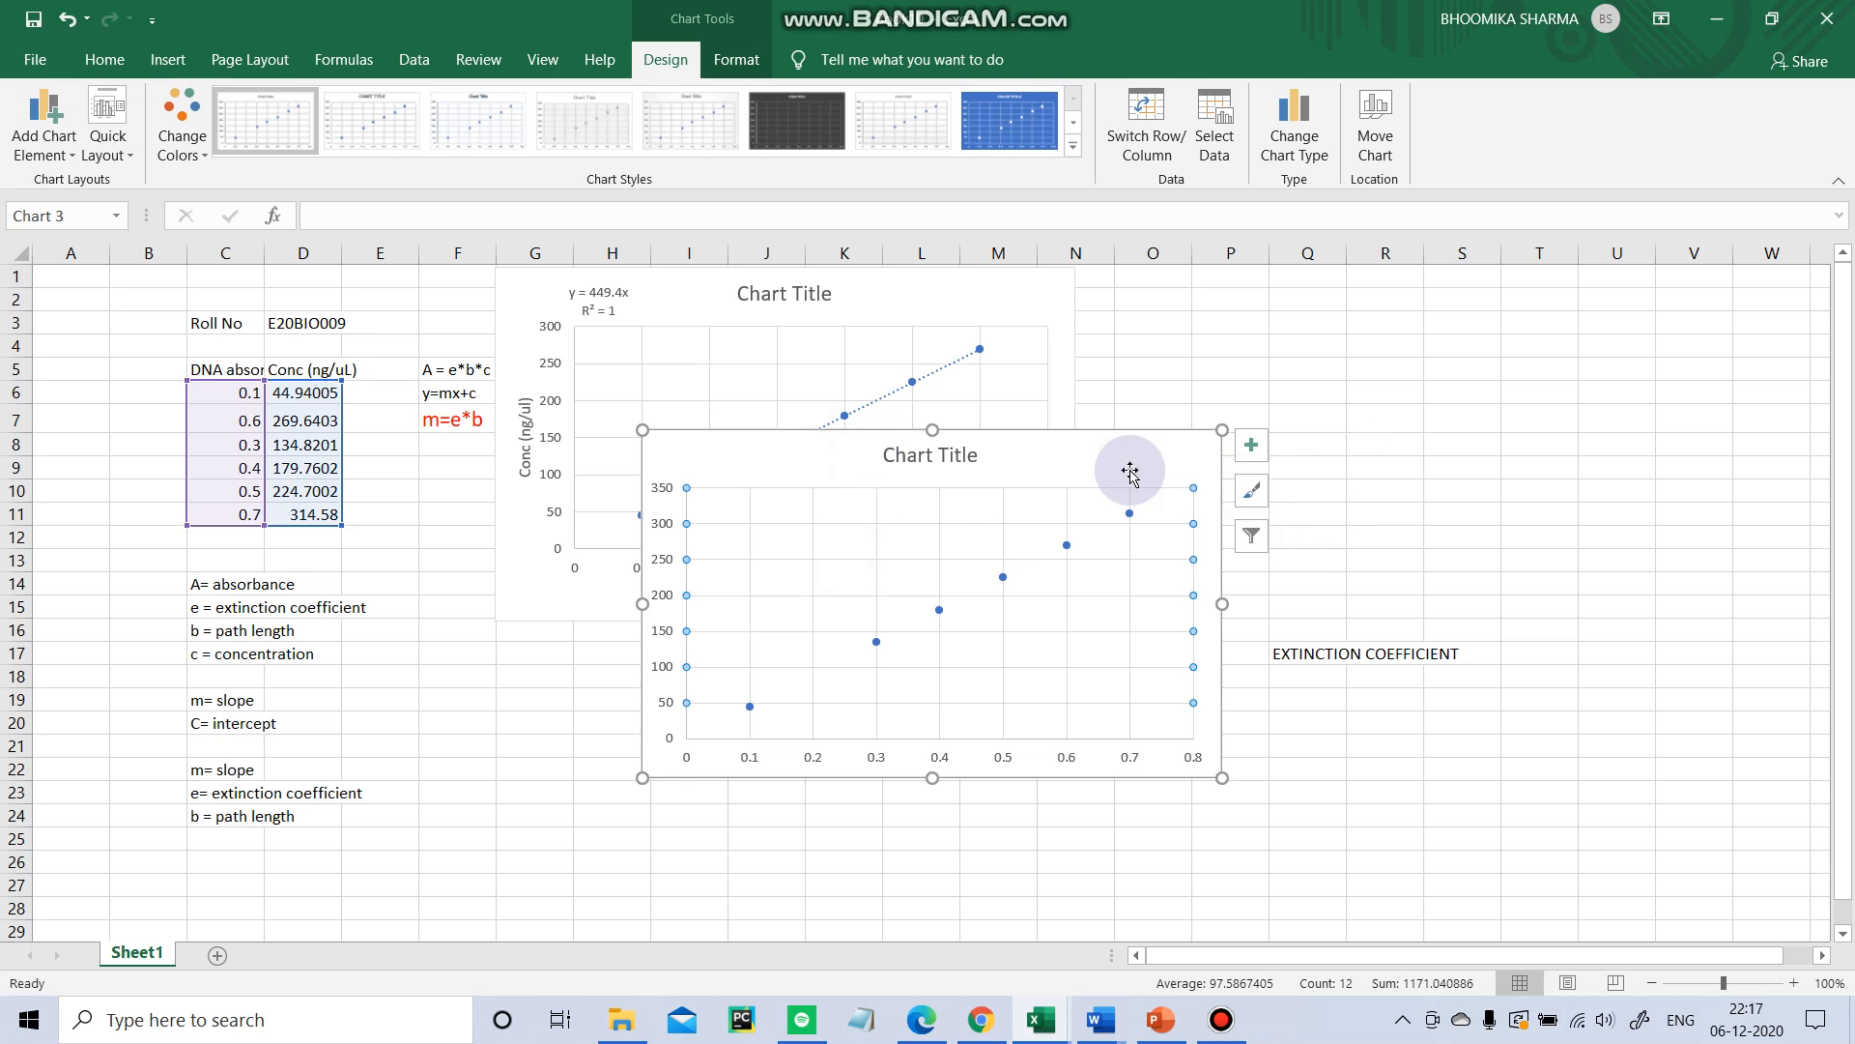
{"action": "left_click_drag", "start_coordinate": [1136, 466], "coordinate": [1487, 304]}
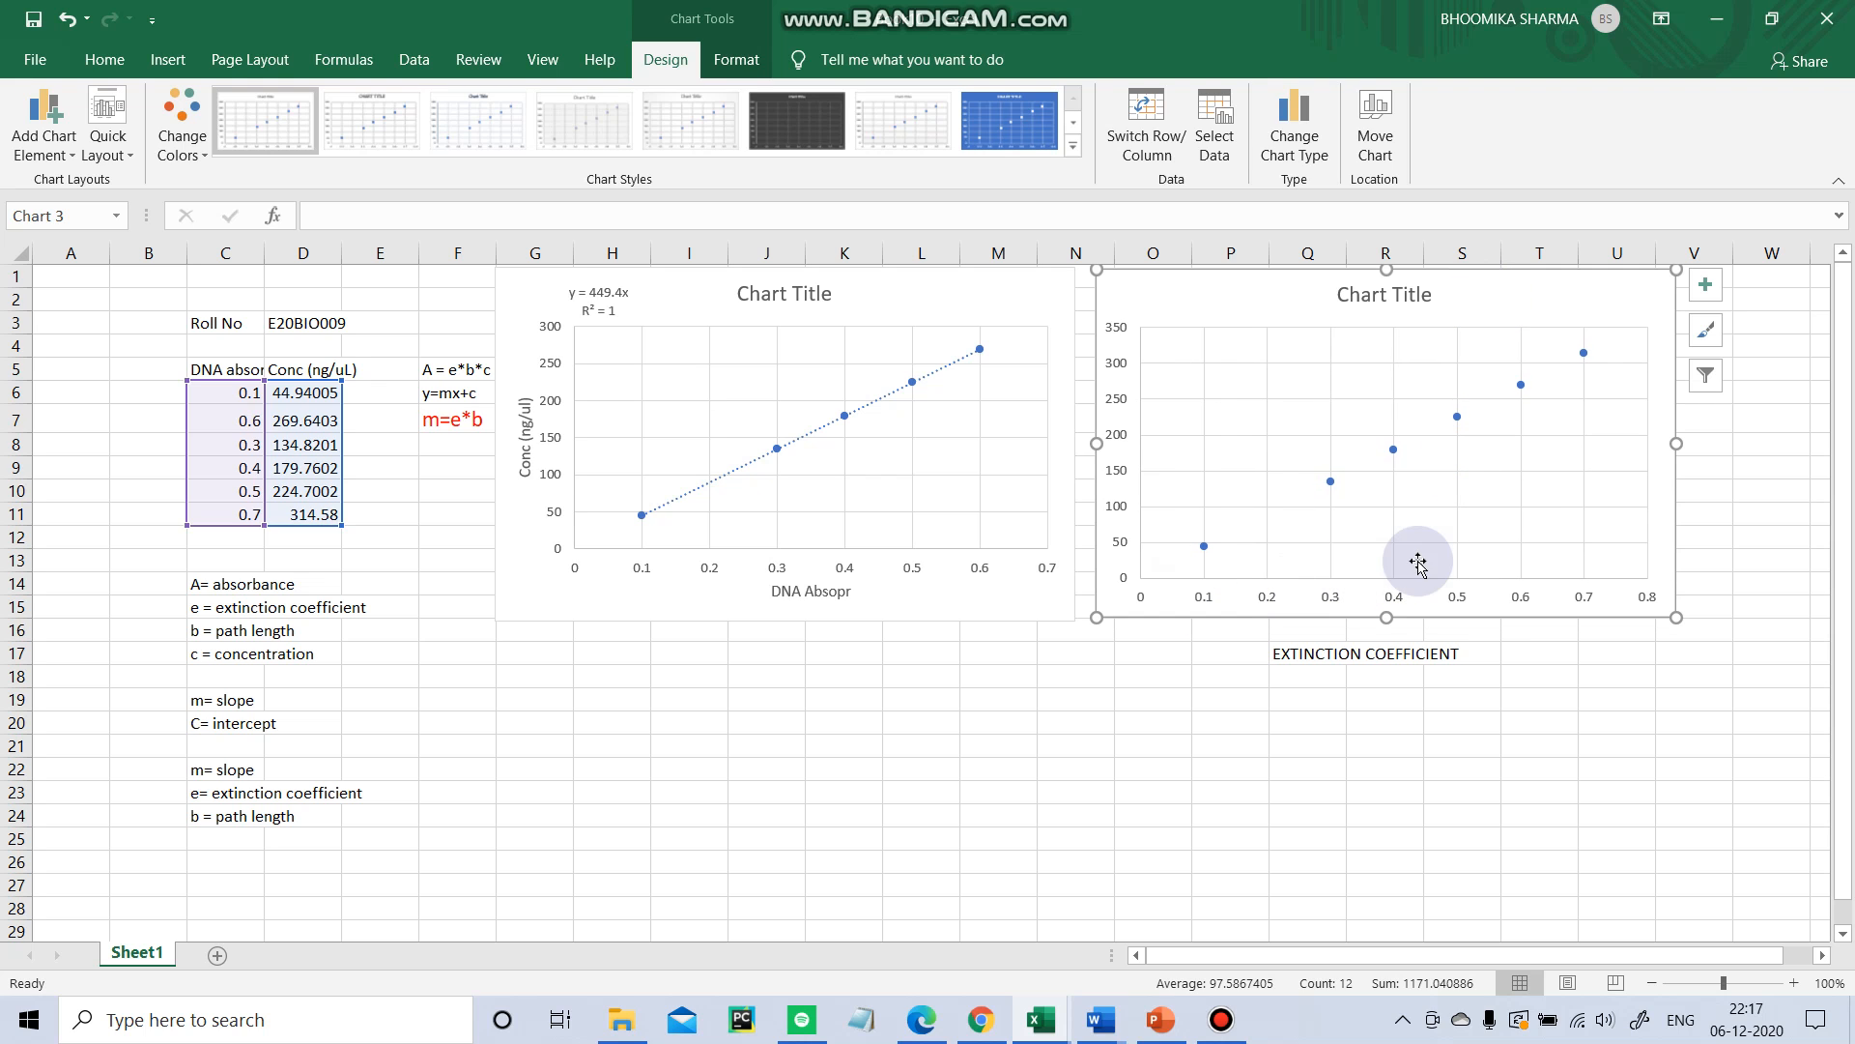
Edit the new chart's series so the X values are D6:D11 and the Y values are C6:C11.
{"action": "left_click", "coordinate": [1705, 300]}
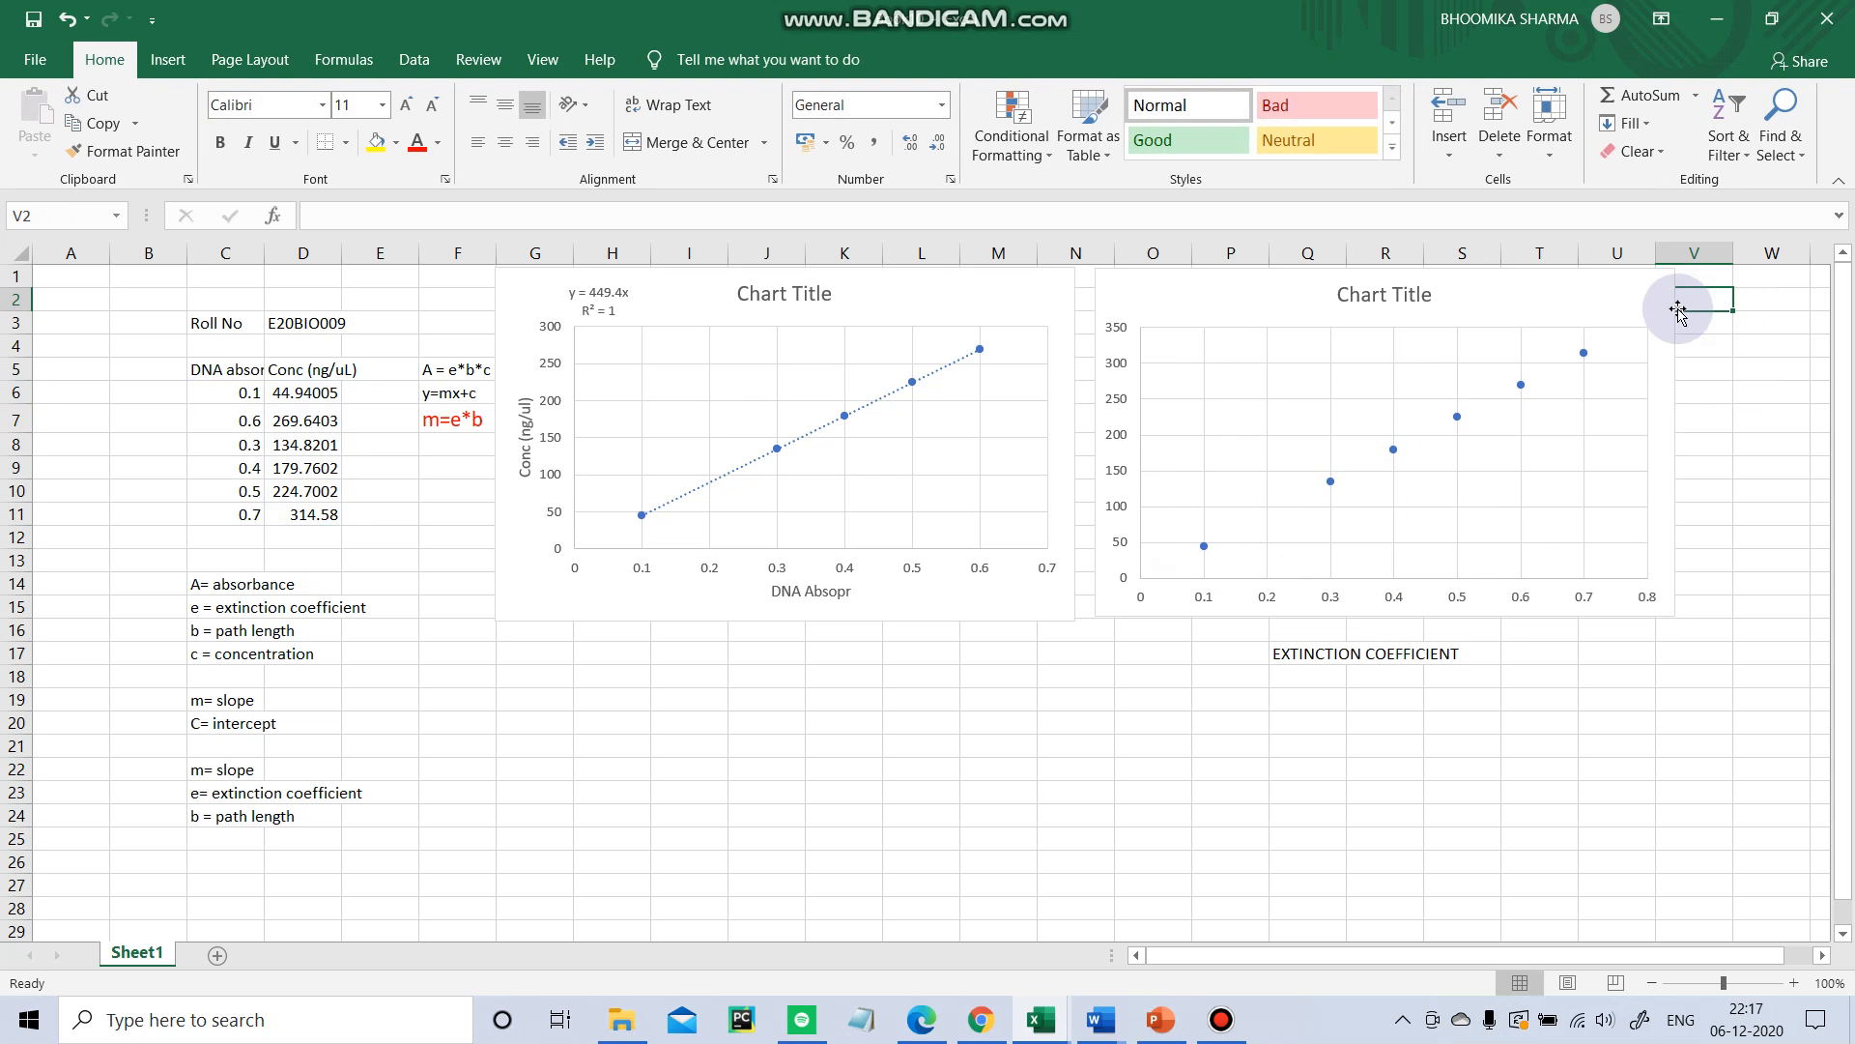
{"action": "right_click", "coordinate": [1525, 520]}
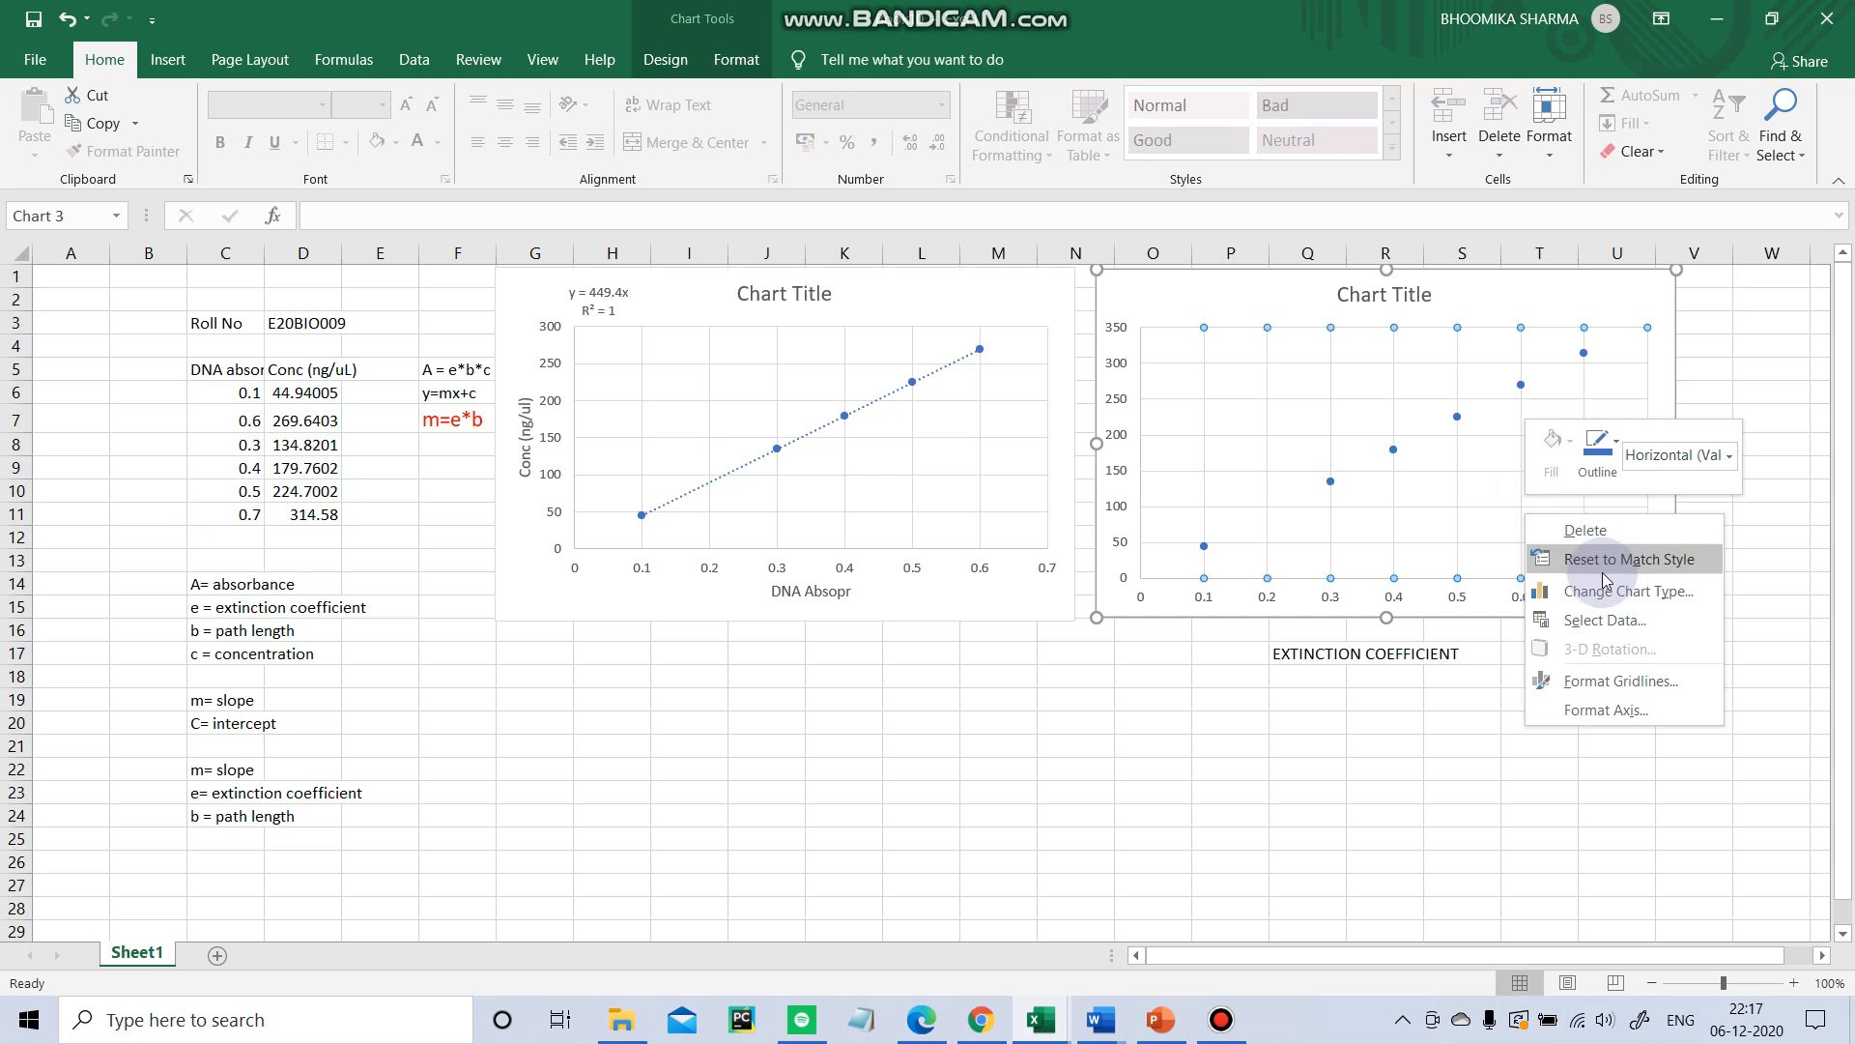
{"action": "left_click", "coordinate": [1604, 620]}
{"action": "left_click", "coordinate": [715, 623]}
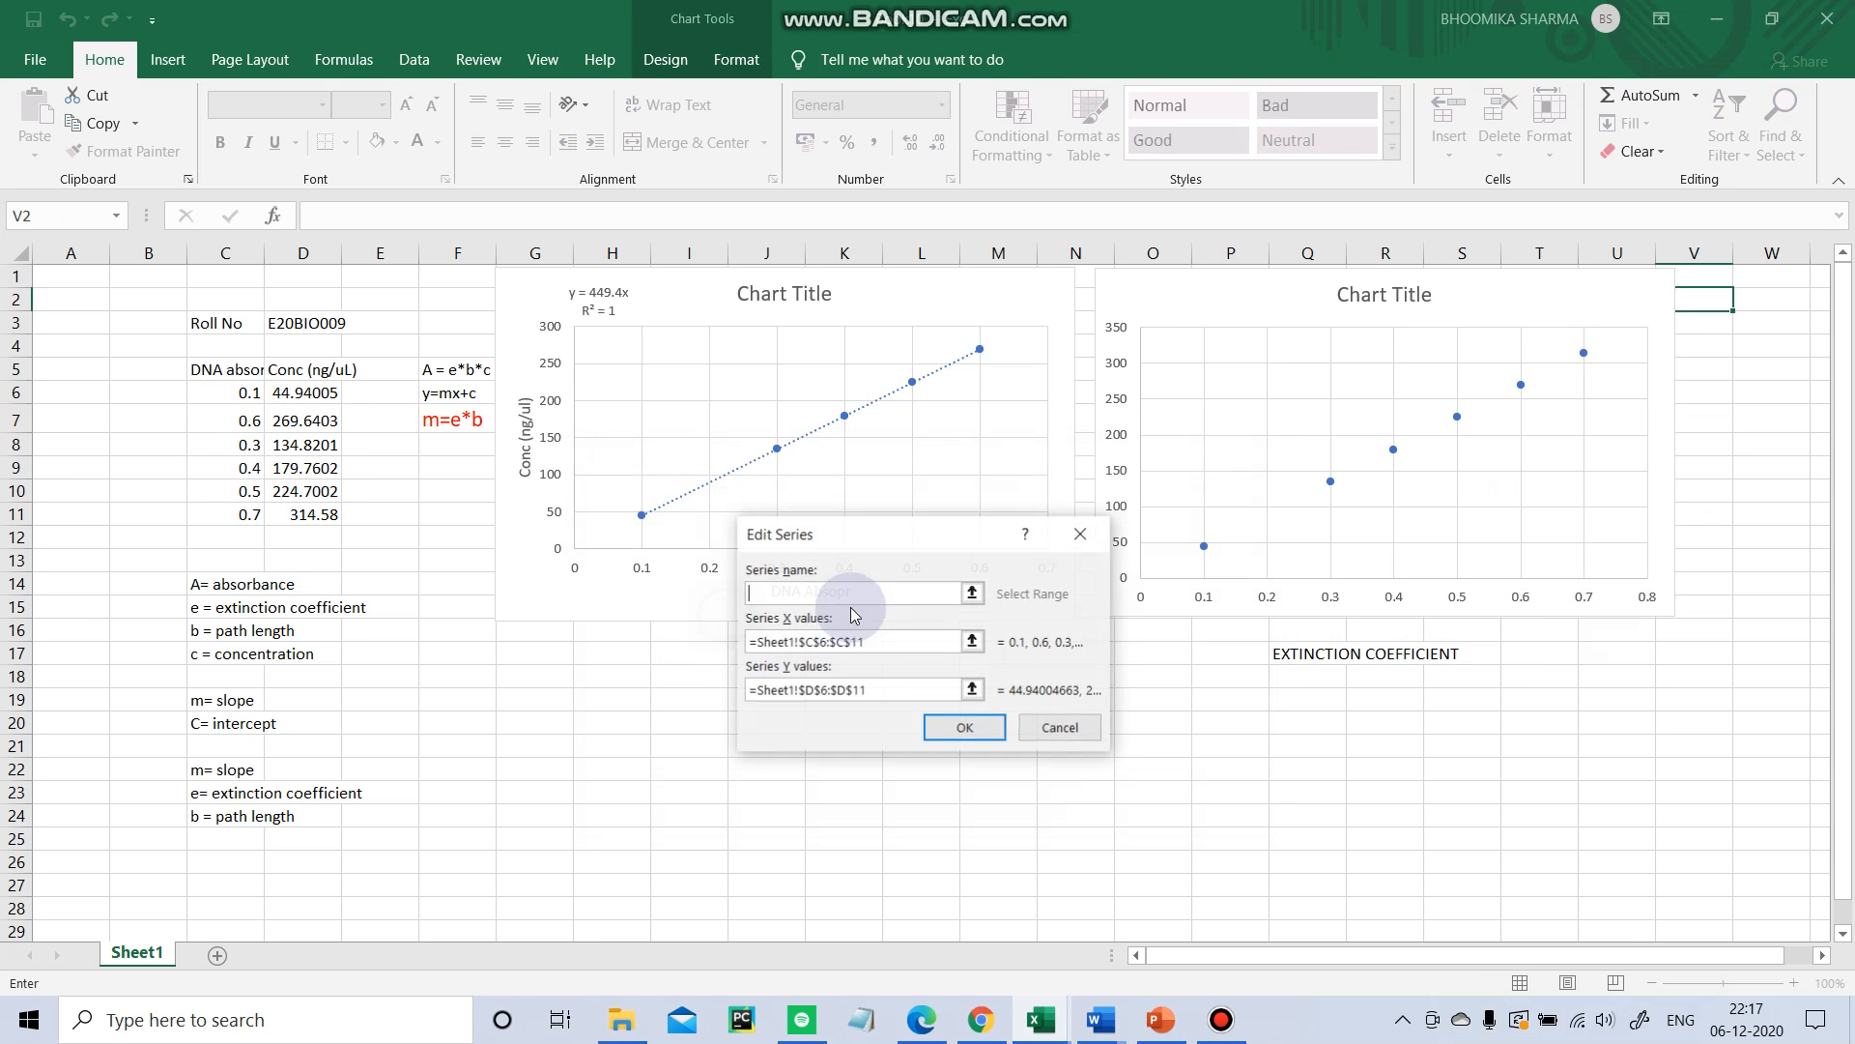
{"action": "left_click", "coordinate": [918, 646]}
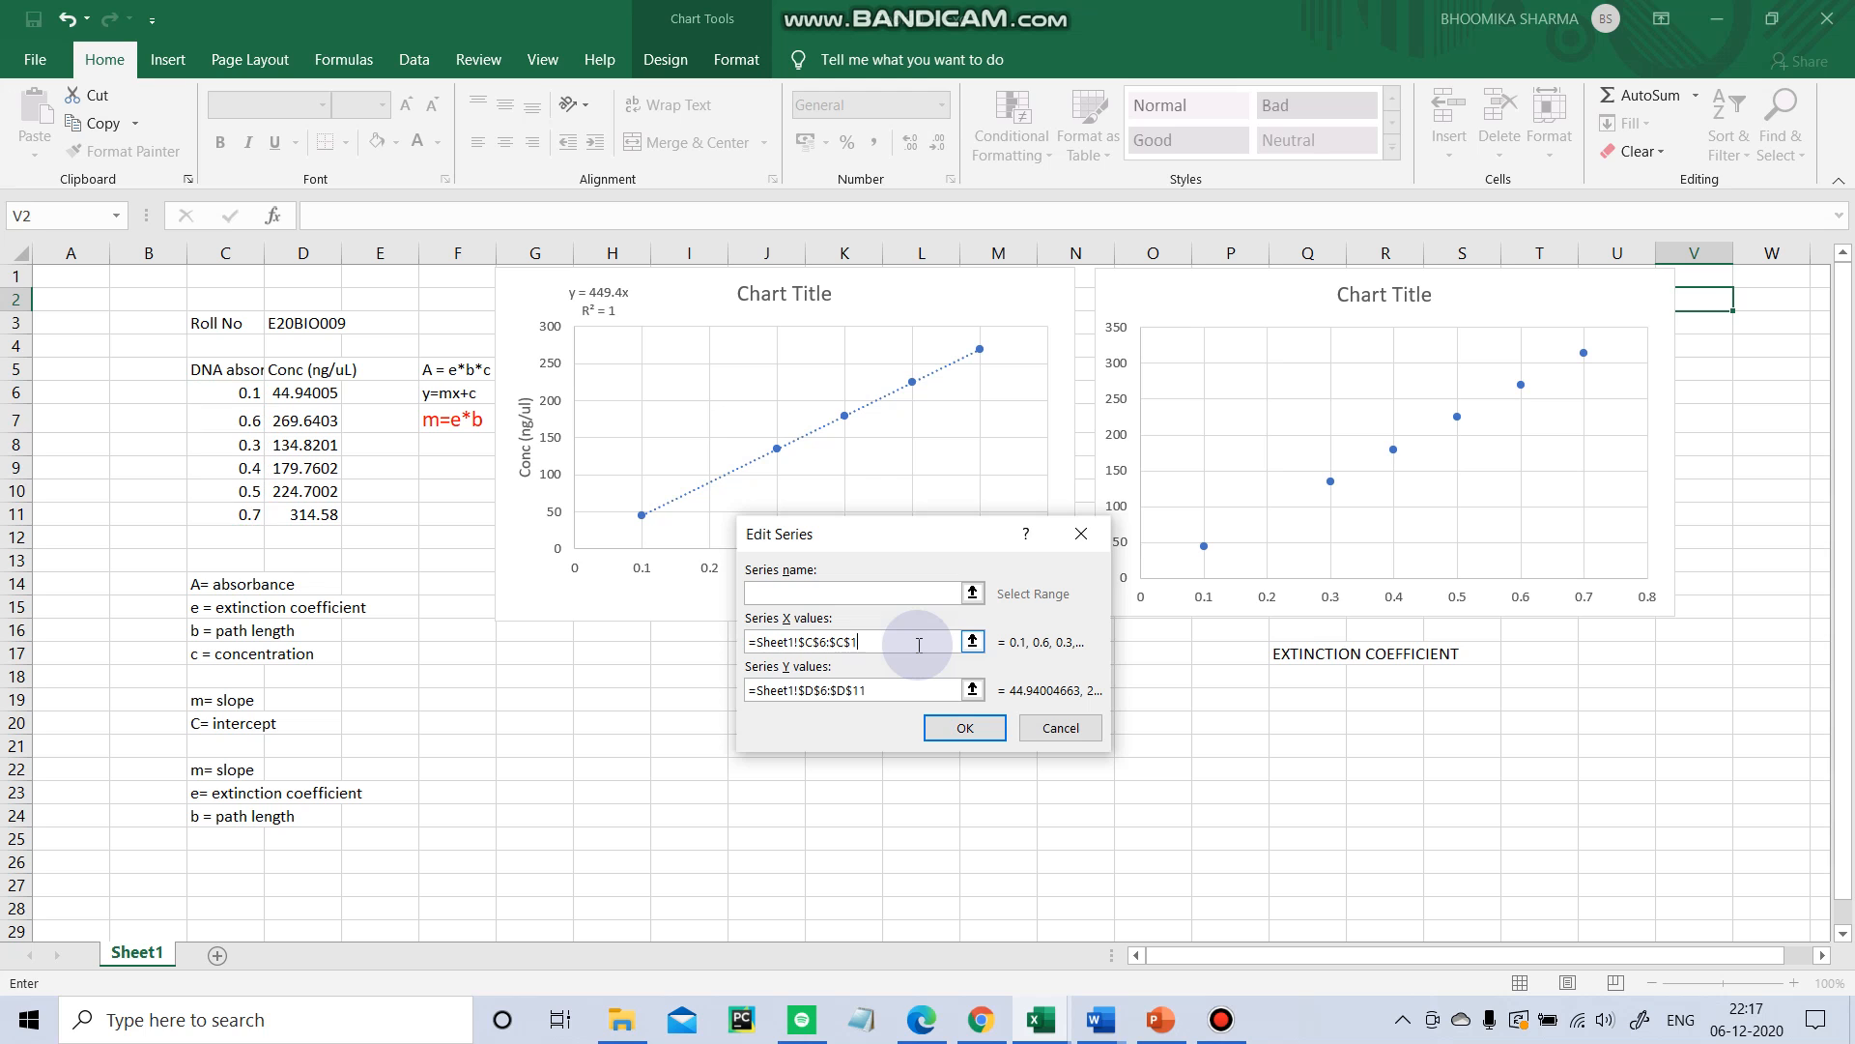
{"action": "key", "text": "BackSpace"}
{"action": "key", "text": "BackSpace"}
{"action": "key", "text": "BackSpace"}
{"action": "key", "text": "BackSpace"}
{"action": "key", "text": "BackSpace"}
{"action": "key", "text": "BackSpace"}
{"action": "key", "text": "BackSpace"}
{"action": "key", "text": "BackSpace"}
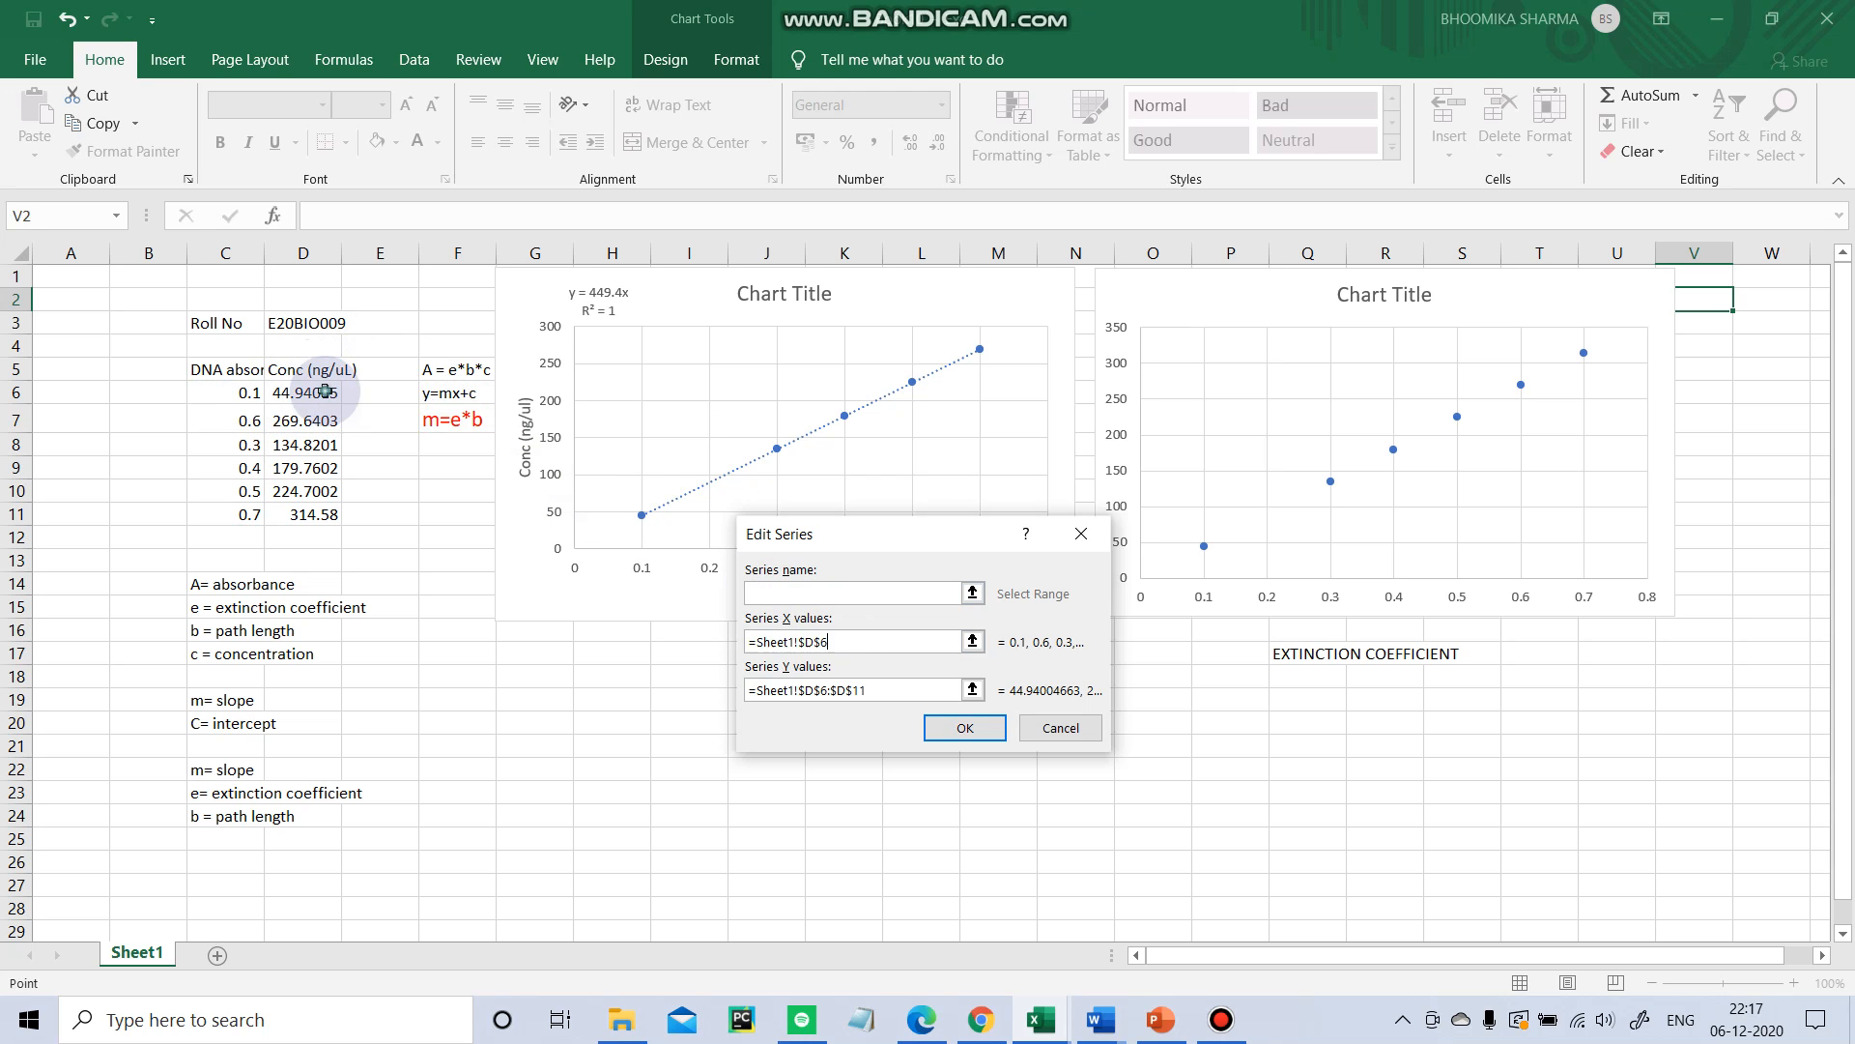
{"action": "left_click_drag", "start_coordinate": [325, 392], "coordinate": [319, 512]}
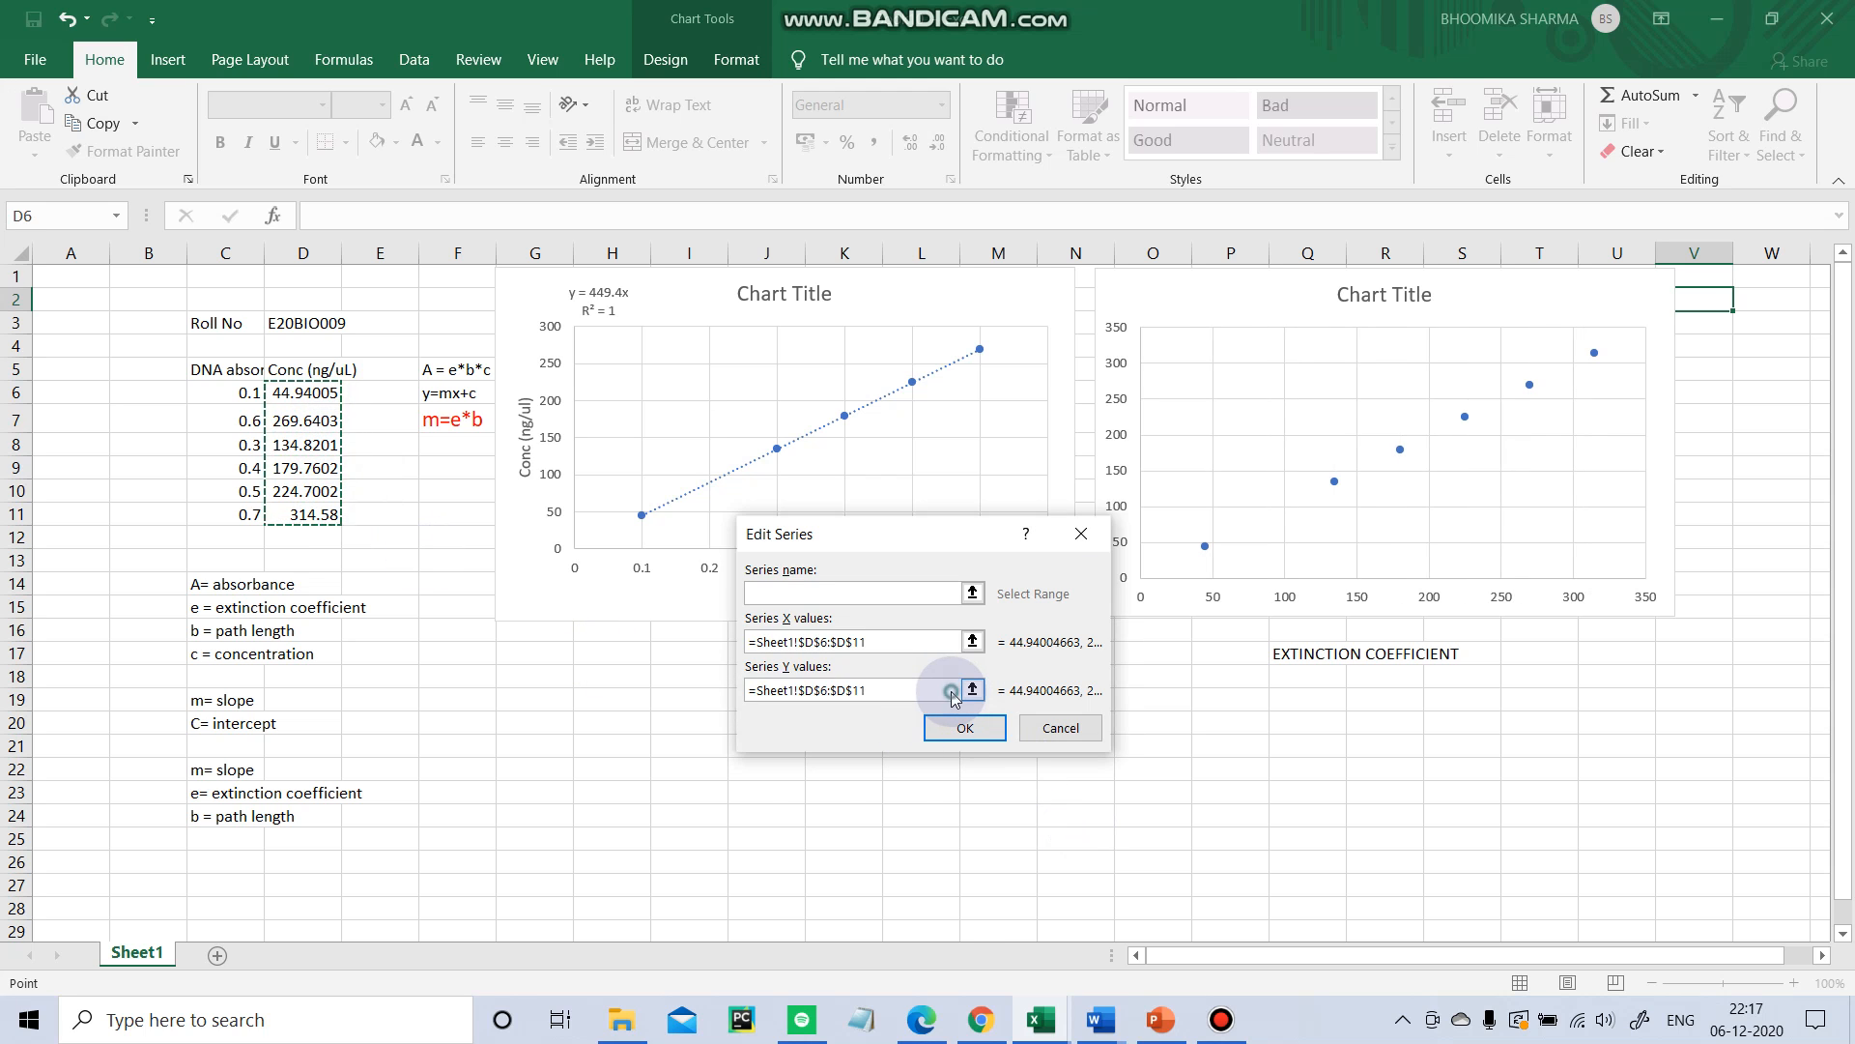
{"action": "key", "text": "BackSpace"}
{"action": "key", "text": "BackSpace"}
{"action": "key", "text": "BackSpace"}
{"action": "key", "text": "BackSpace"}
{"action": "key", "text": "BackSpace"}
{"action": "key", "text": "BackSpace"}
{"action": "key", "text": "BackSpace"}
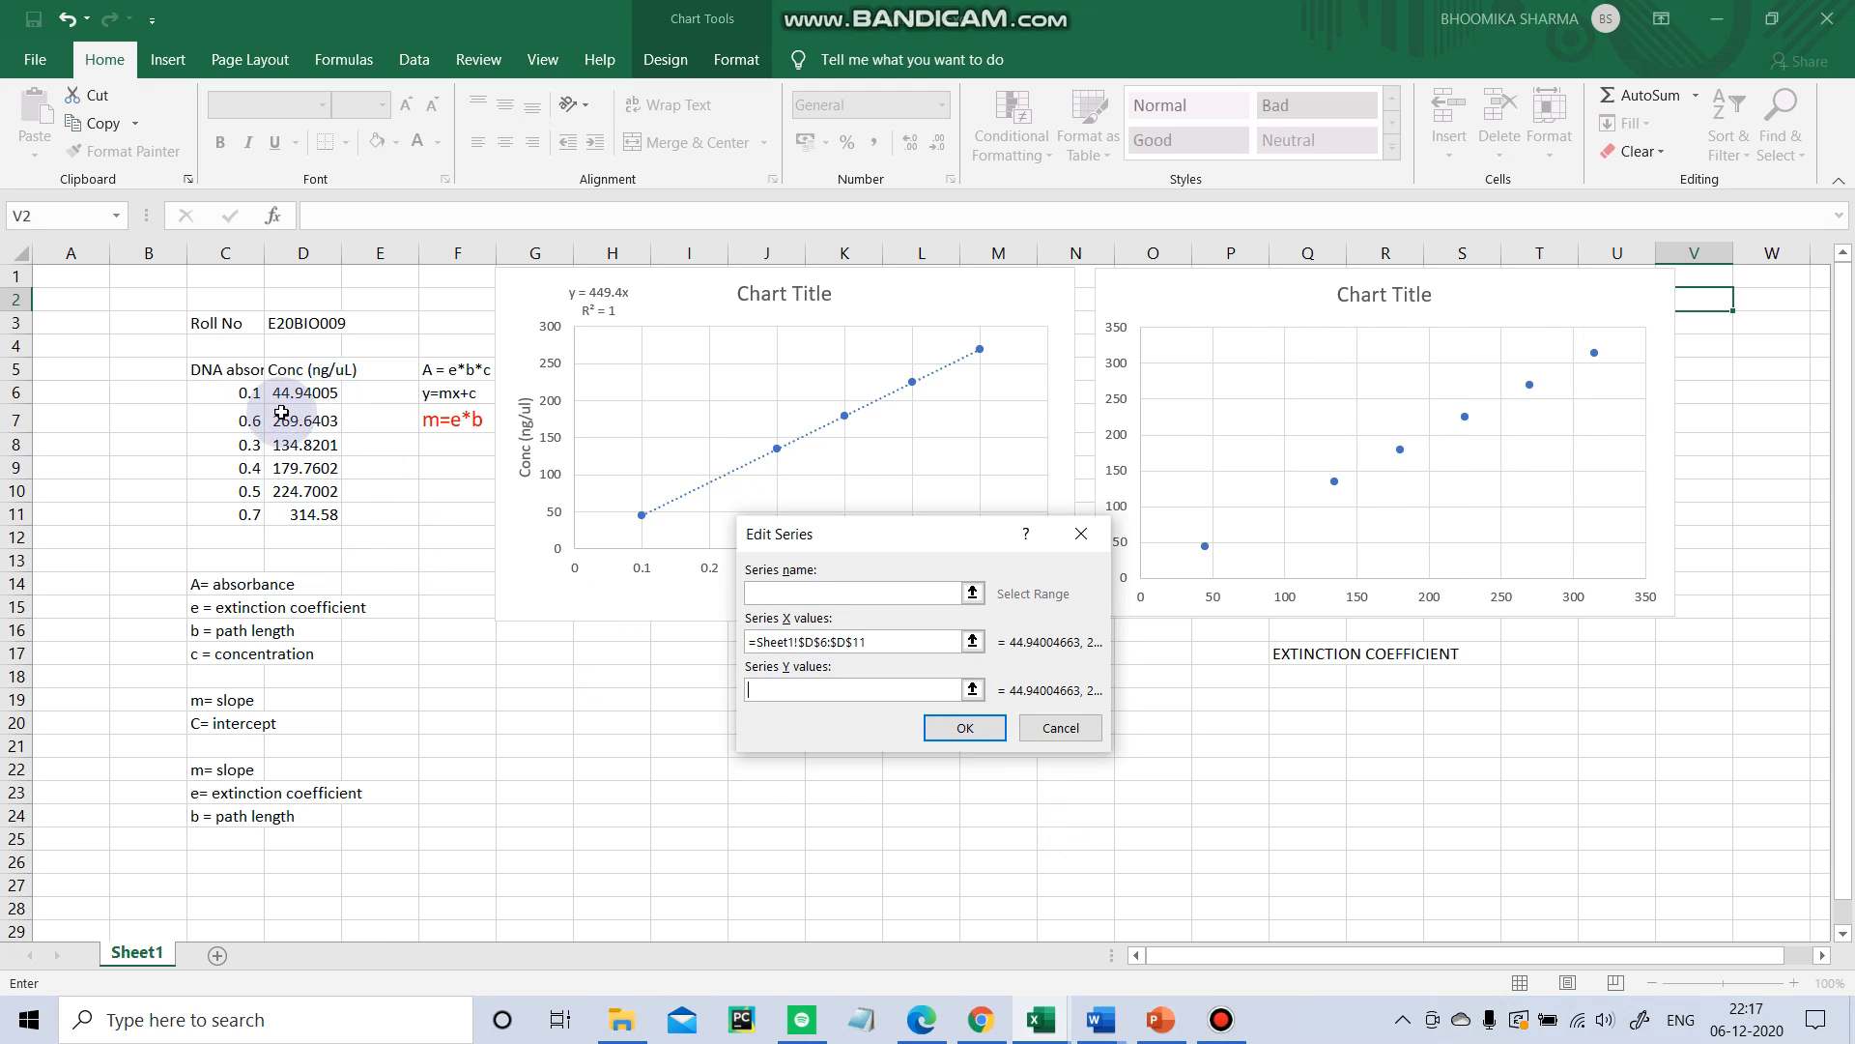
{"action": "left_click_drag", "start_coordinate": [248, 396], "coordinate": [281, 512]}
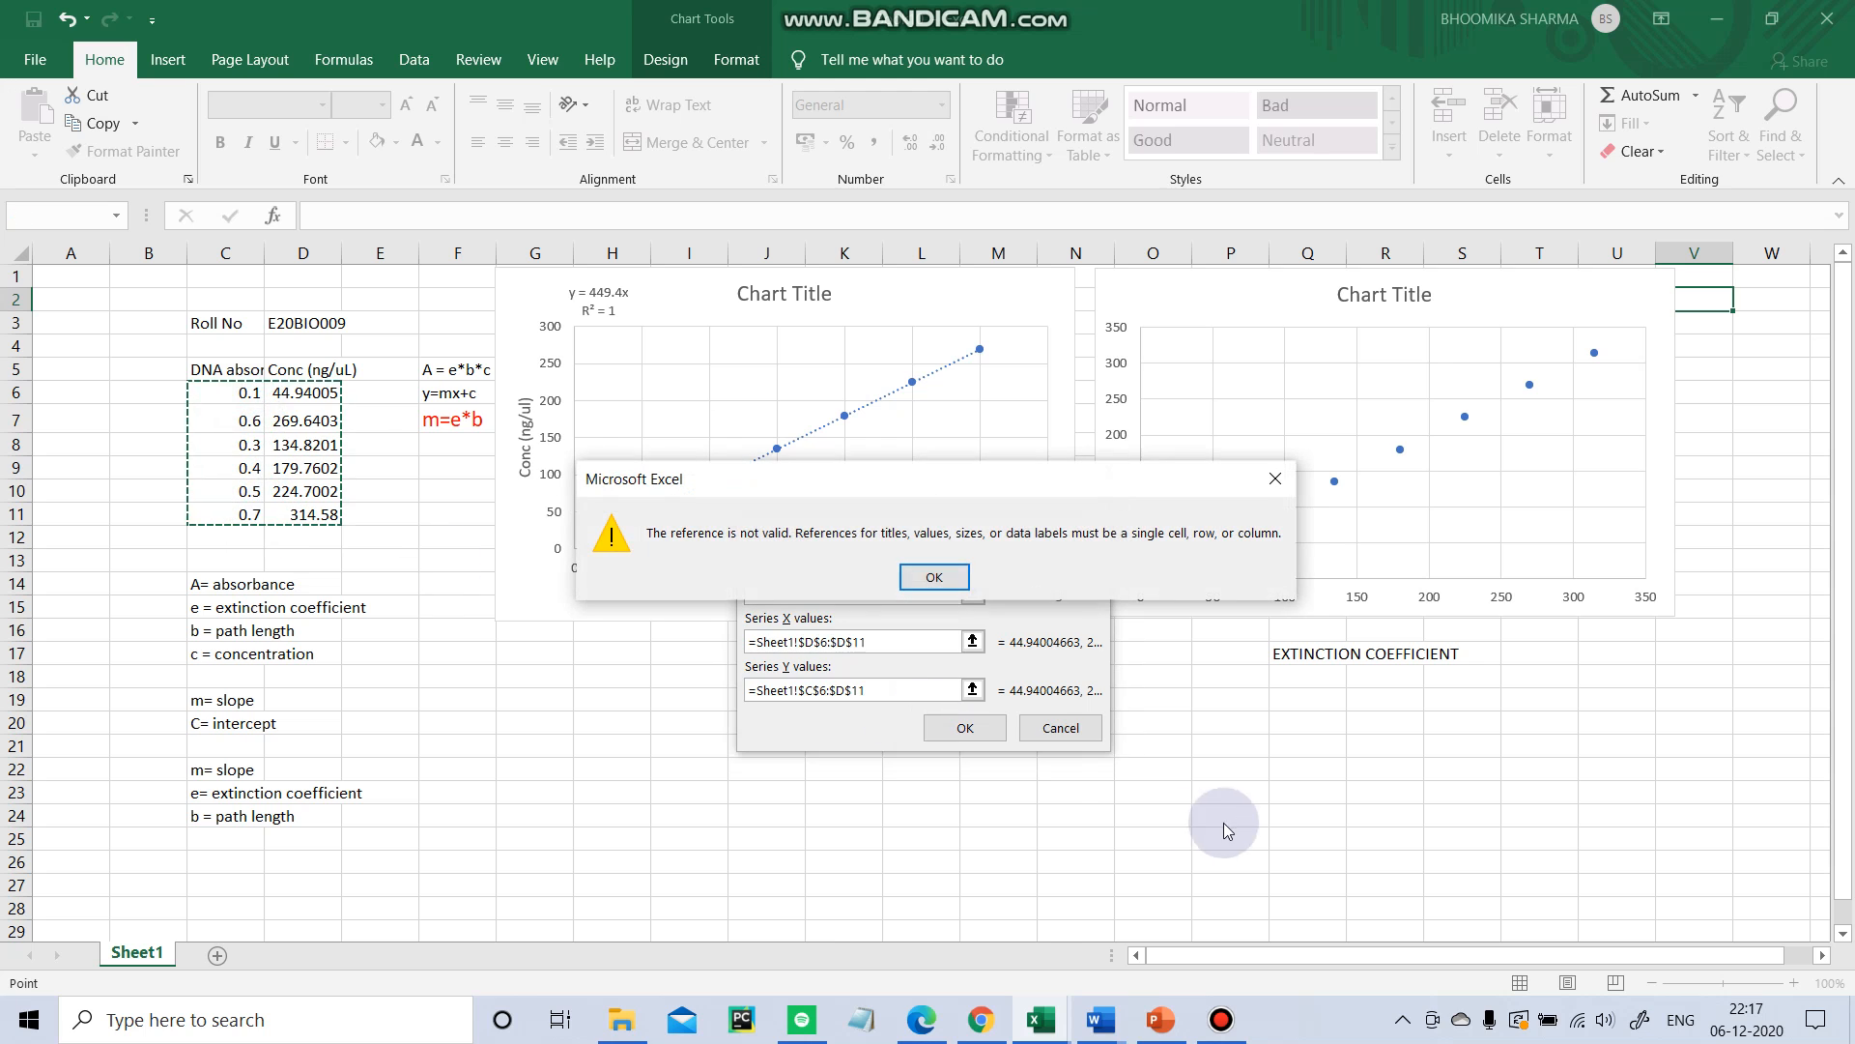
{"action": "left_click", "coordinate": [947, 577]}
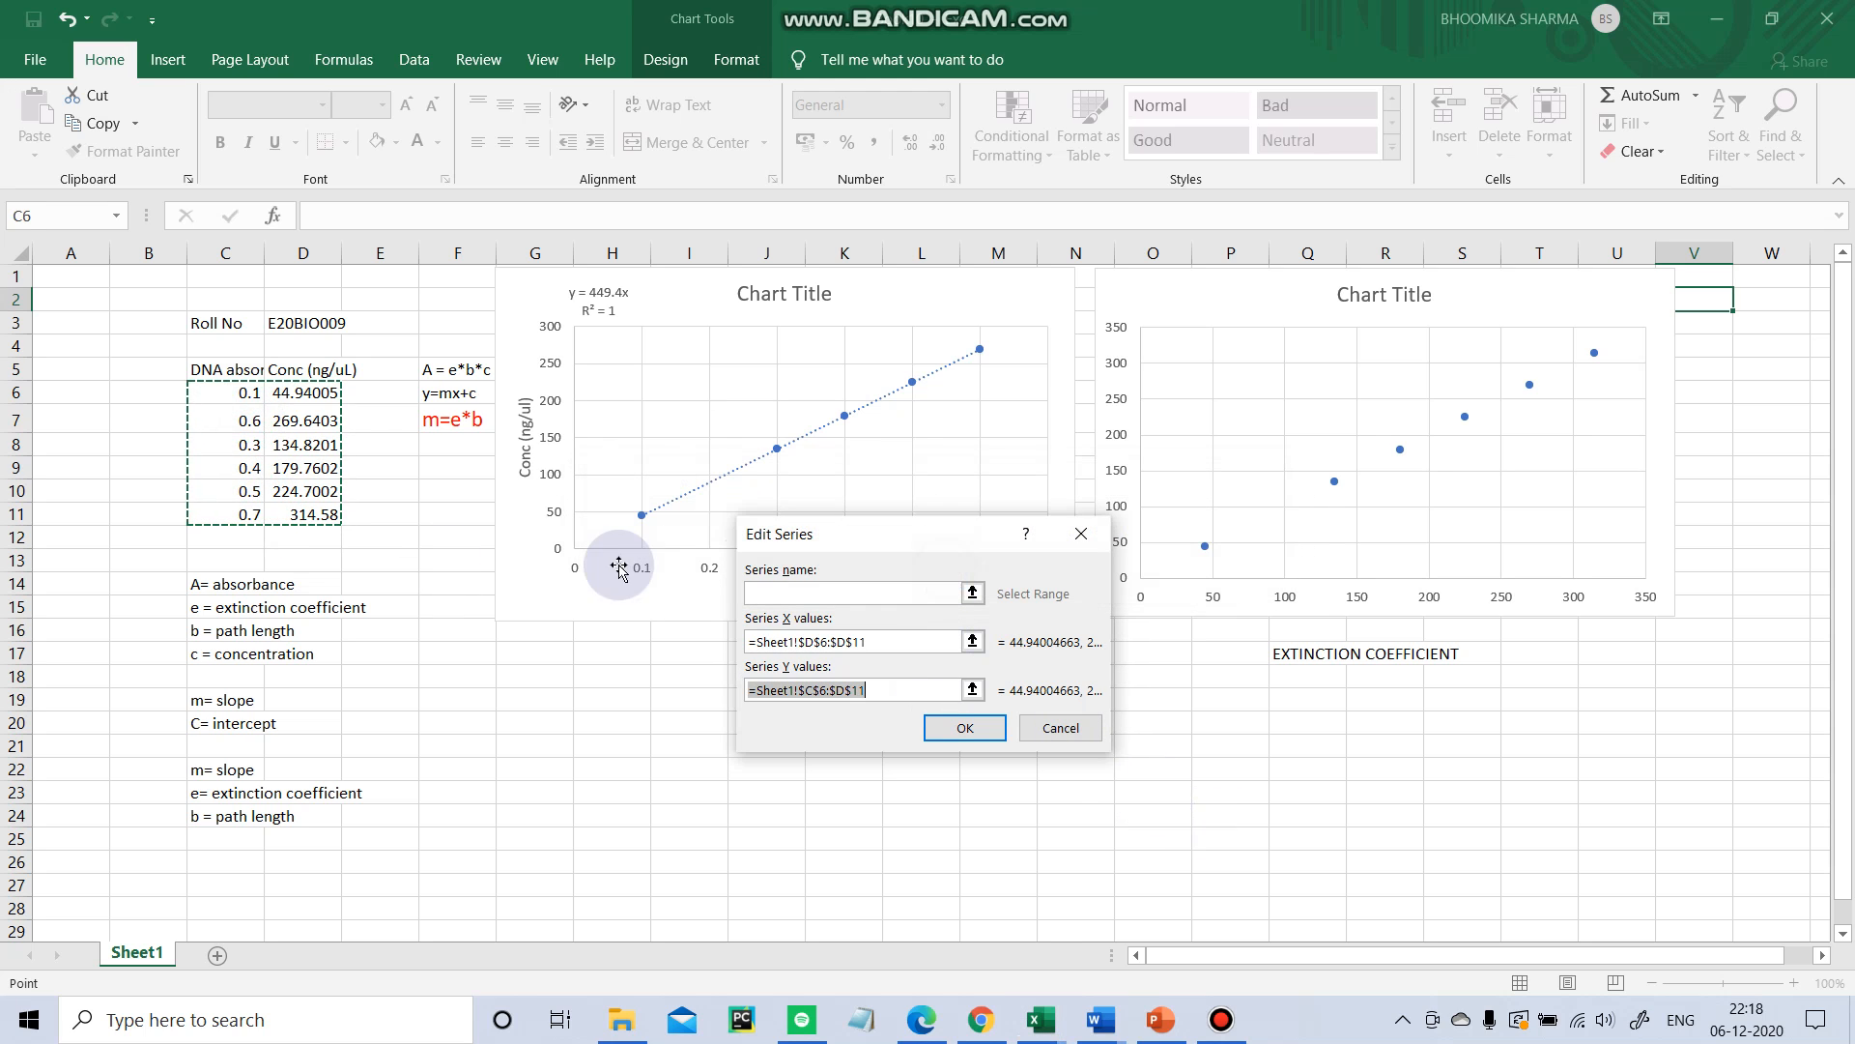
{"action": "left_click", "coordinate": [232, 394]}
{"action": "left_click_drag", "start_coordinate": [239, 440], "coordinate": [256, 518]}
{"action": "left_click", "coordinate": [967, 726]}
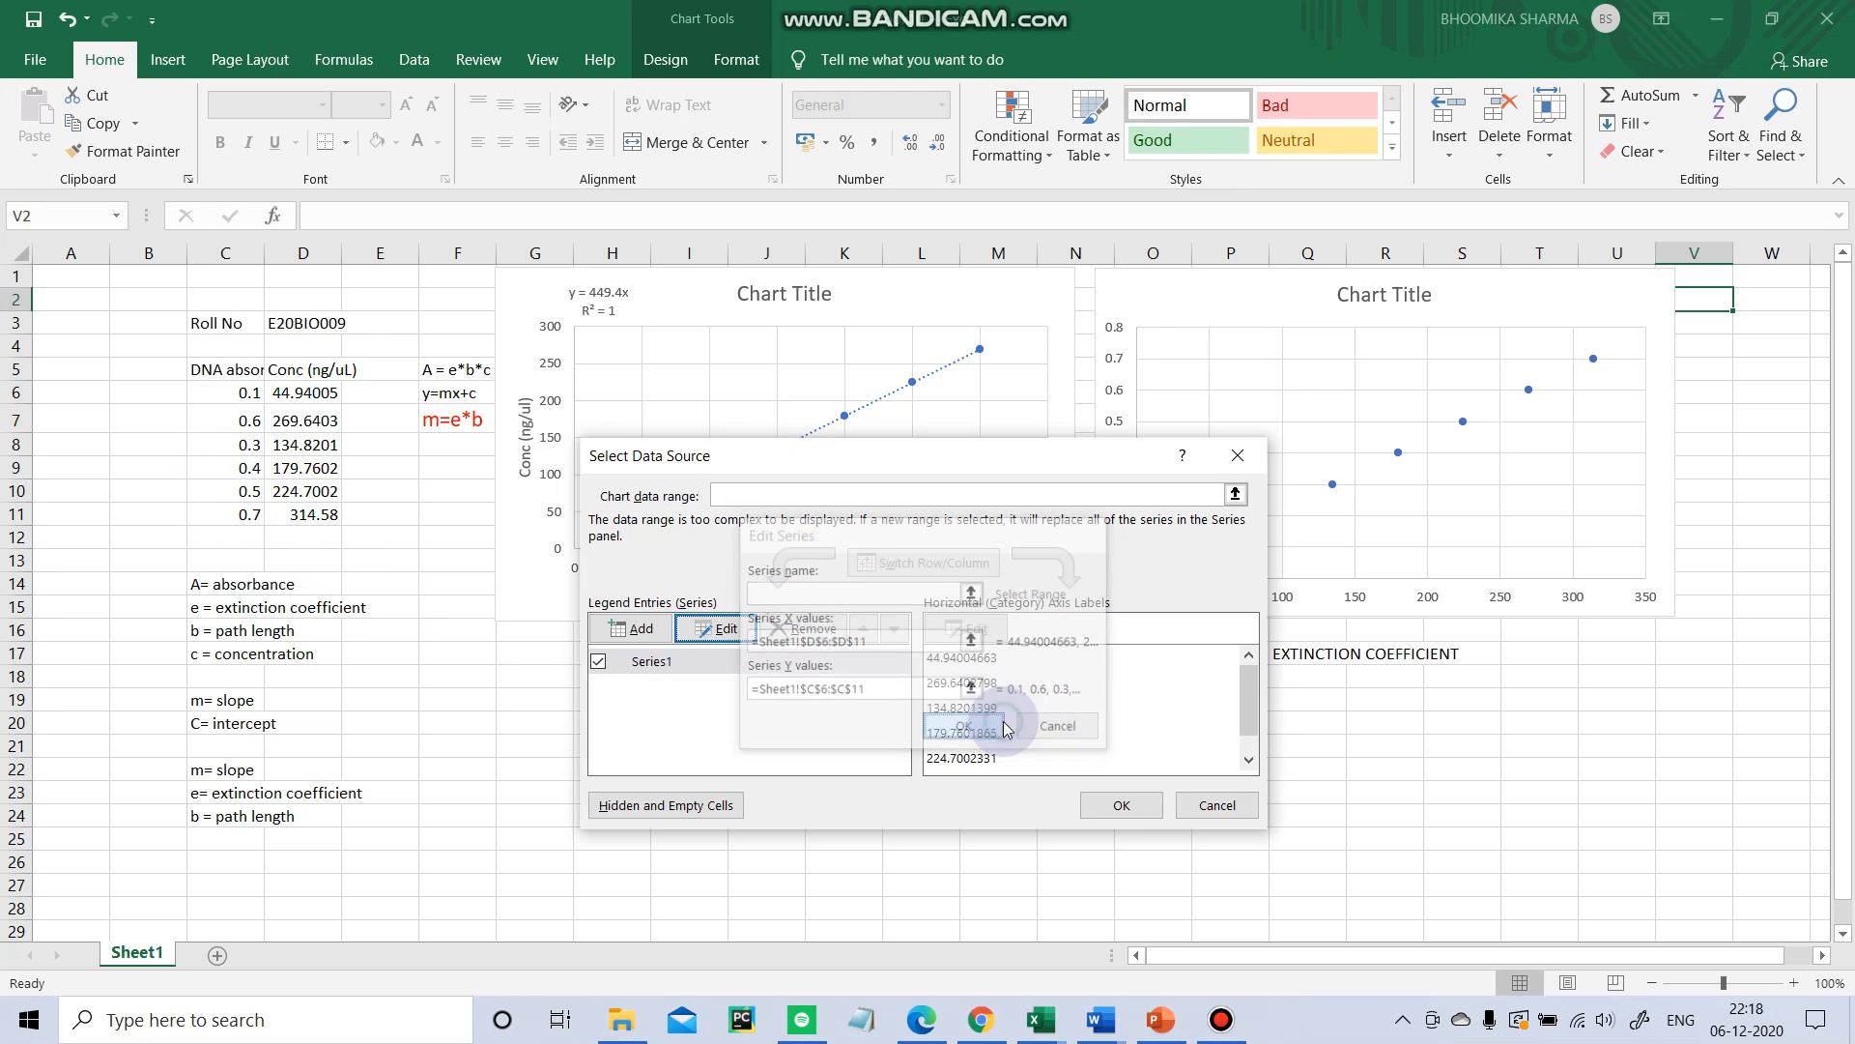
{"action": "left_click", "coordinate": [1098, 805]}
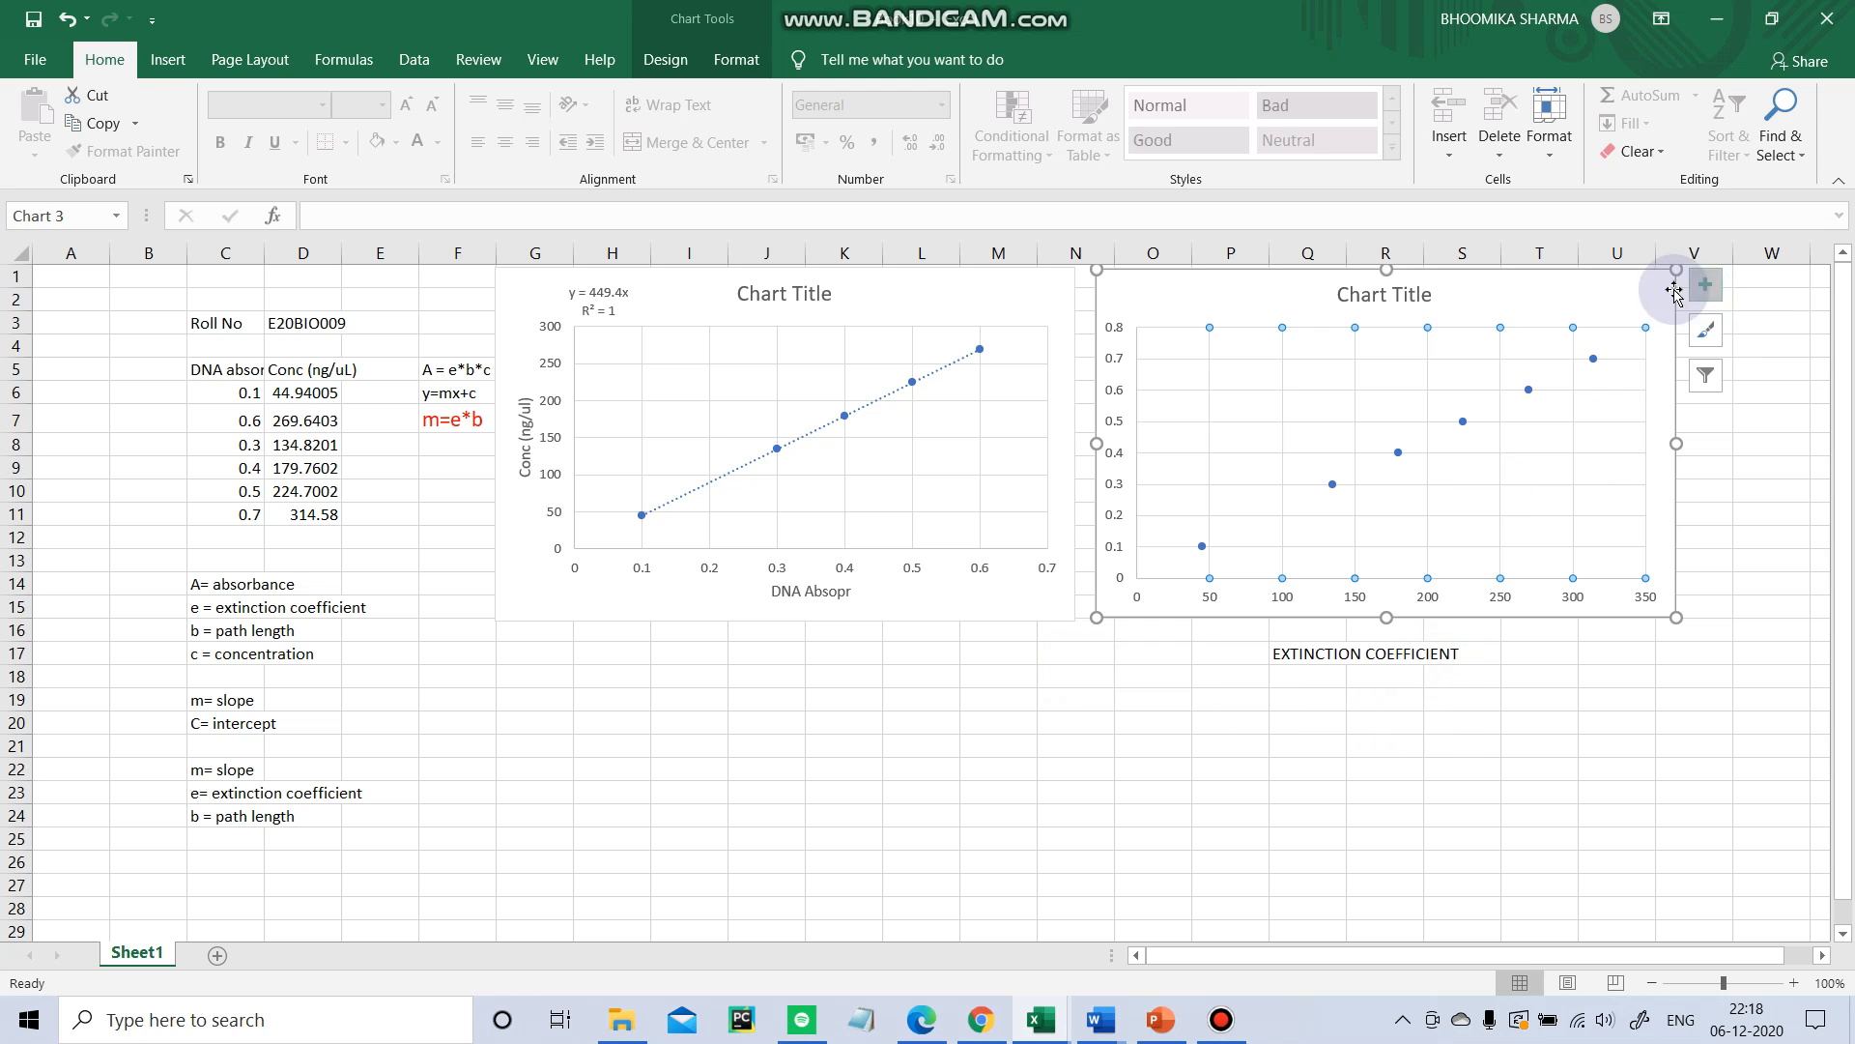
Add axis titles to the new chart, removing and re-adding them once.
{"action": "left_click", "coordinate": [1706, 284]}
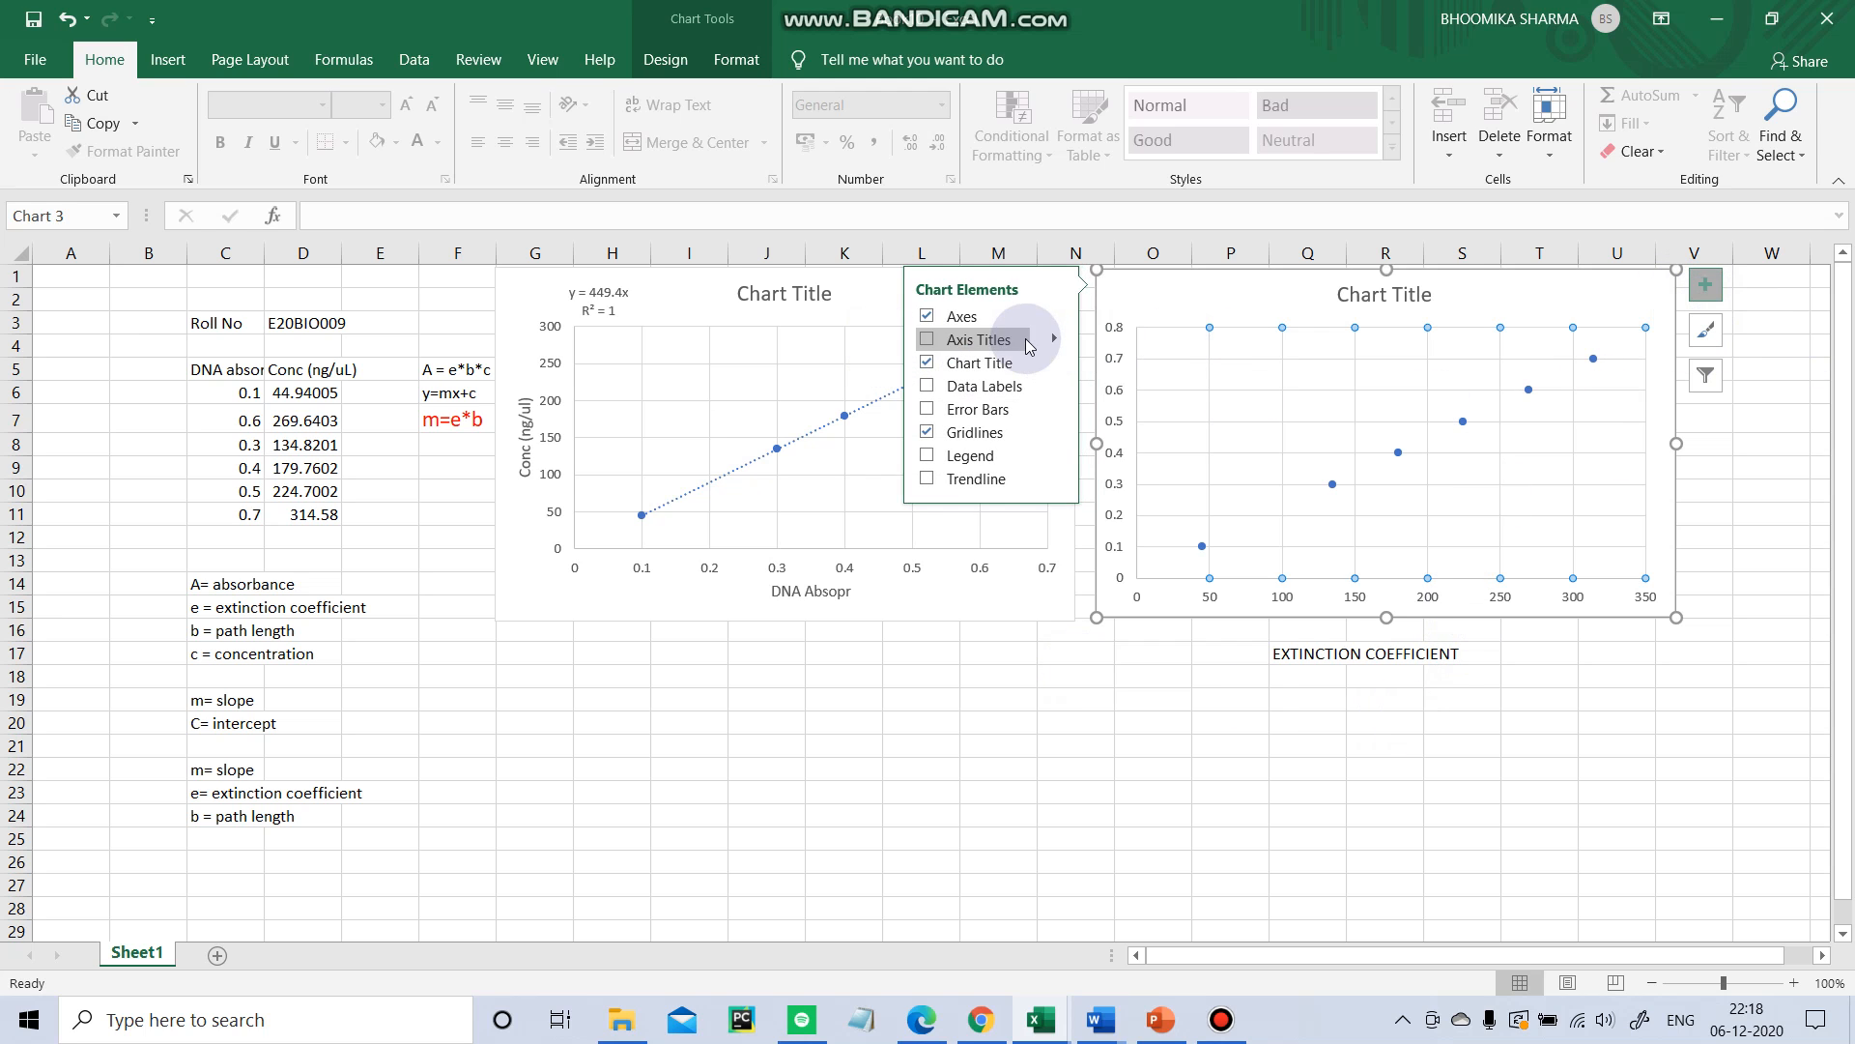
{"action": "left_click", "coordinate": [957, 339]}
{"action": "left_click", "coordinate": [1445, 587]}
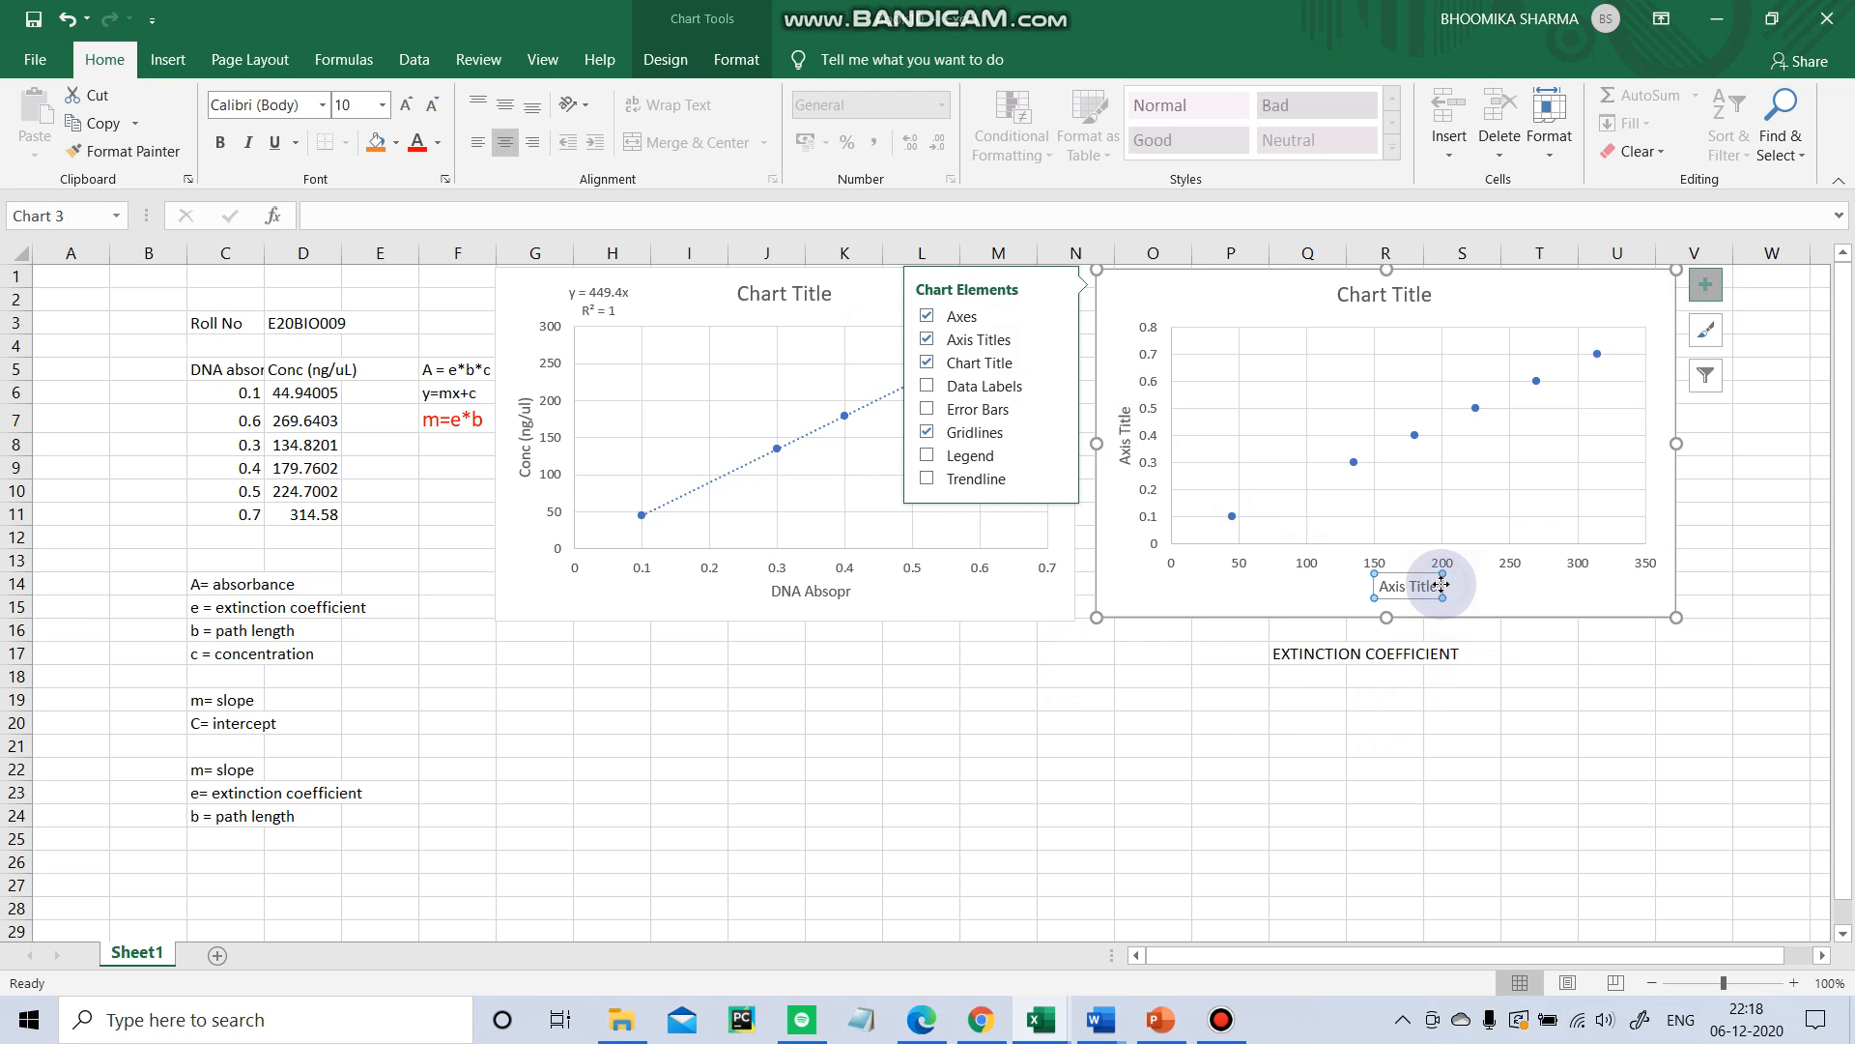
{"action": "key", "text": "Delete"}
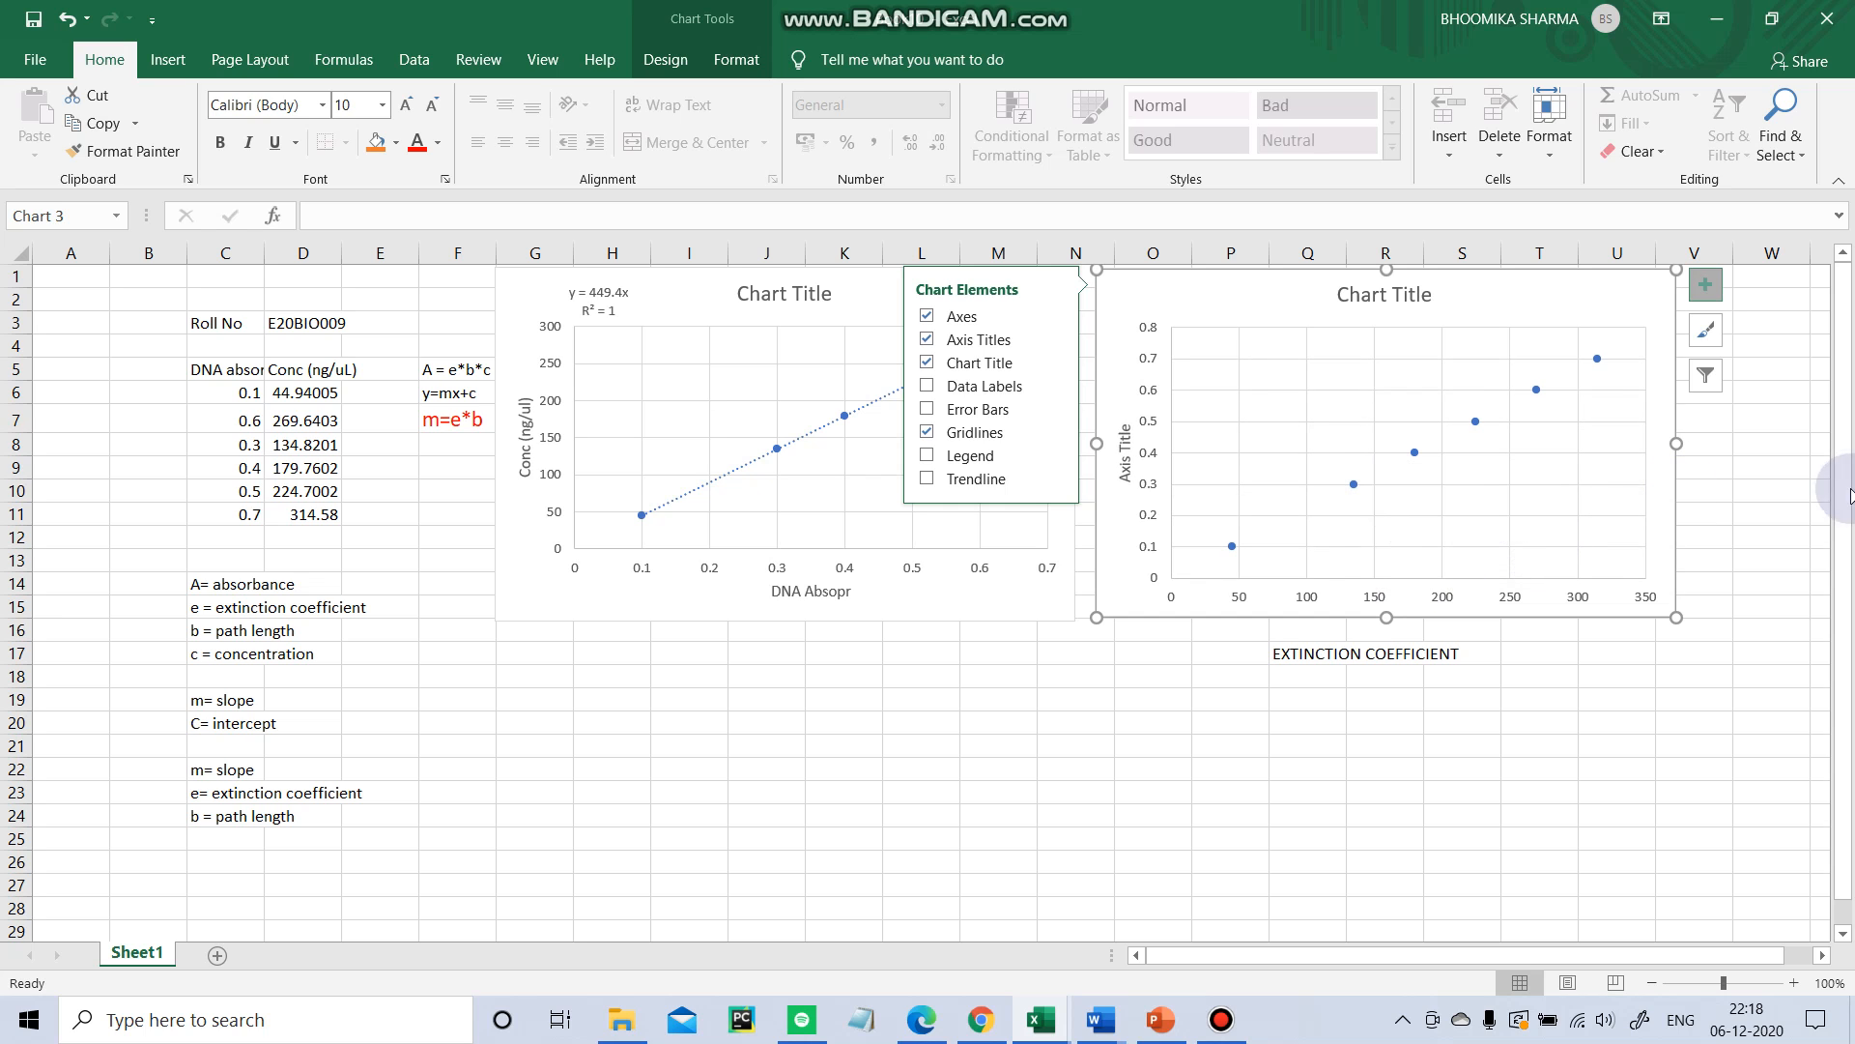
{"action": "left_click", "coordinate": [1706, 284]}
{"action": "left_click", "coordinate": [1706, 284]}
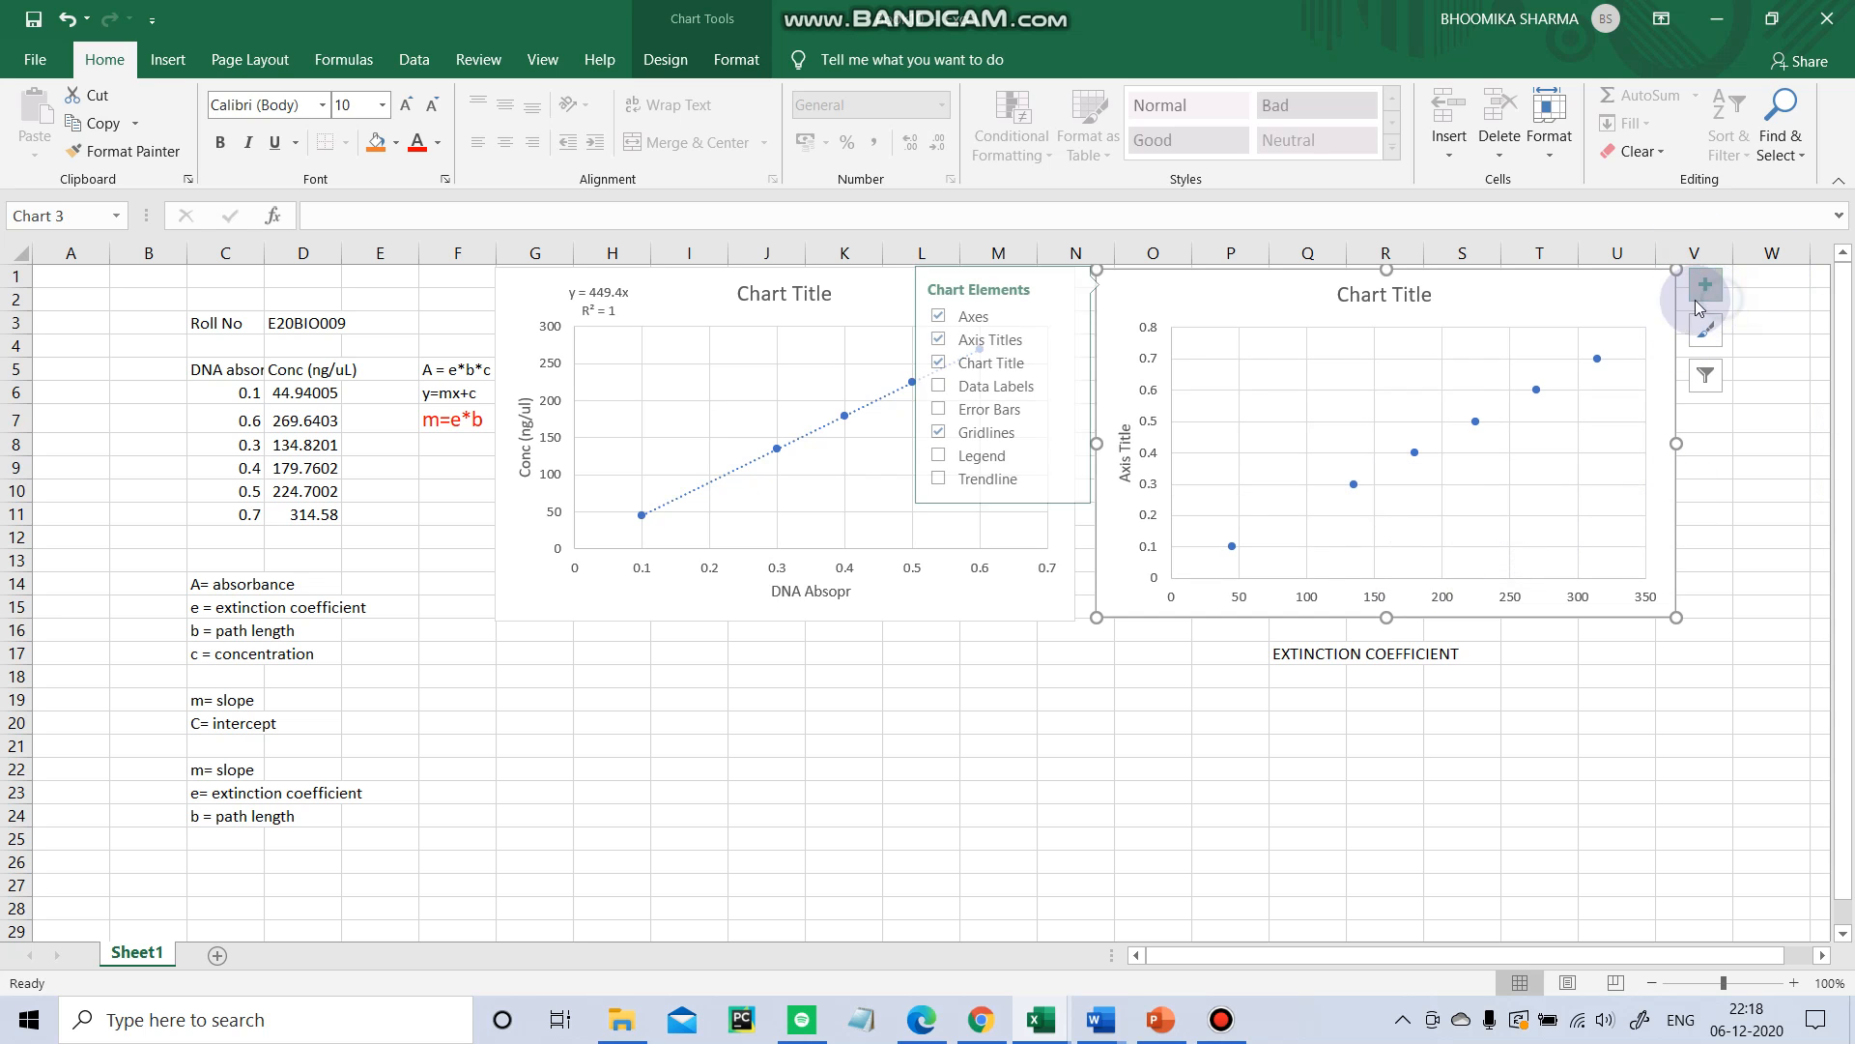
{"action": "left_click", "coordinate": [927, 339]}
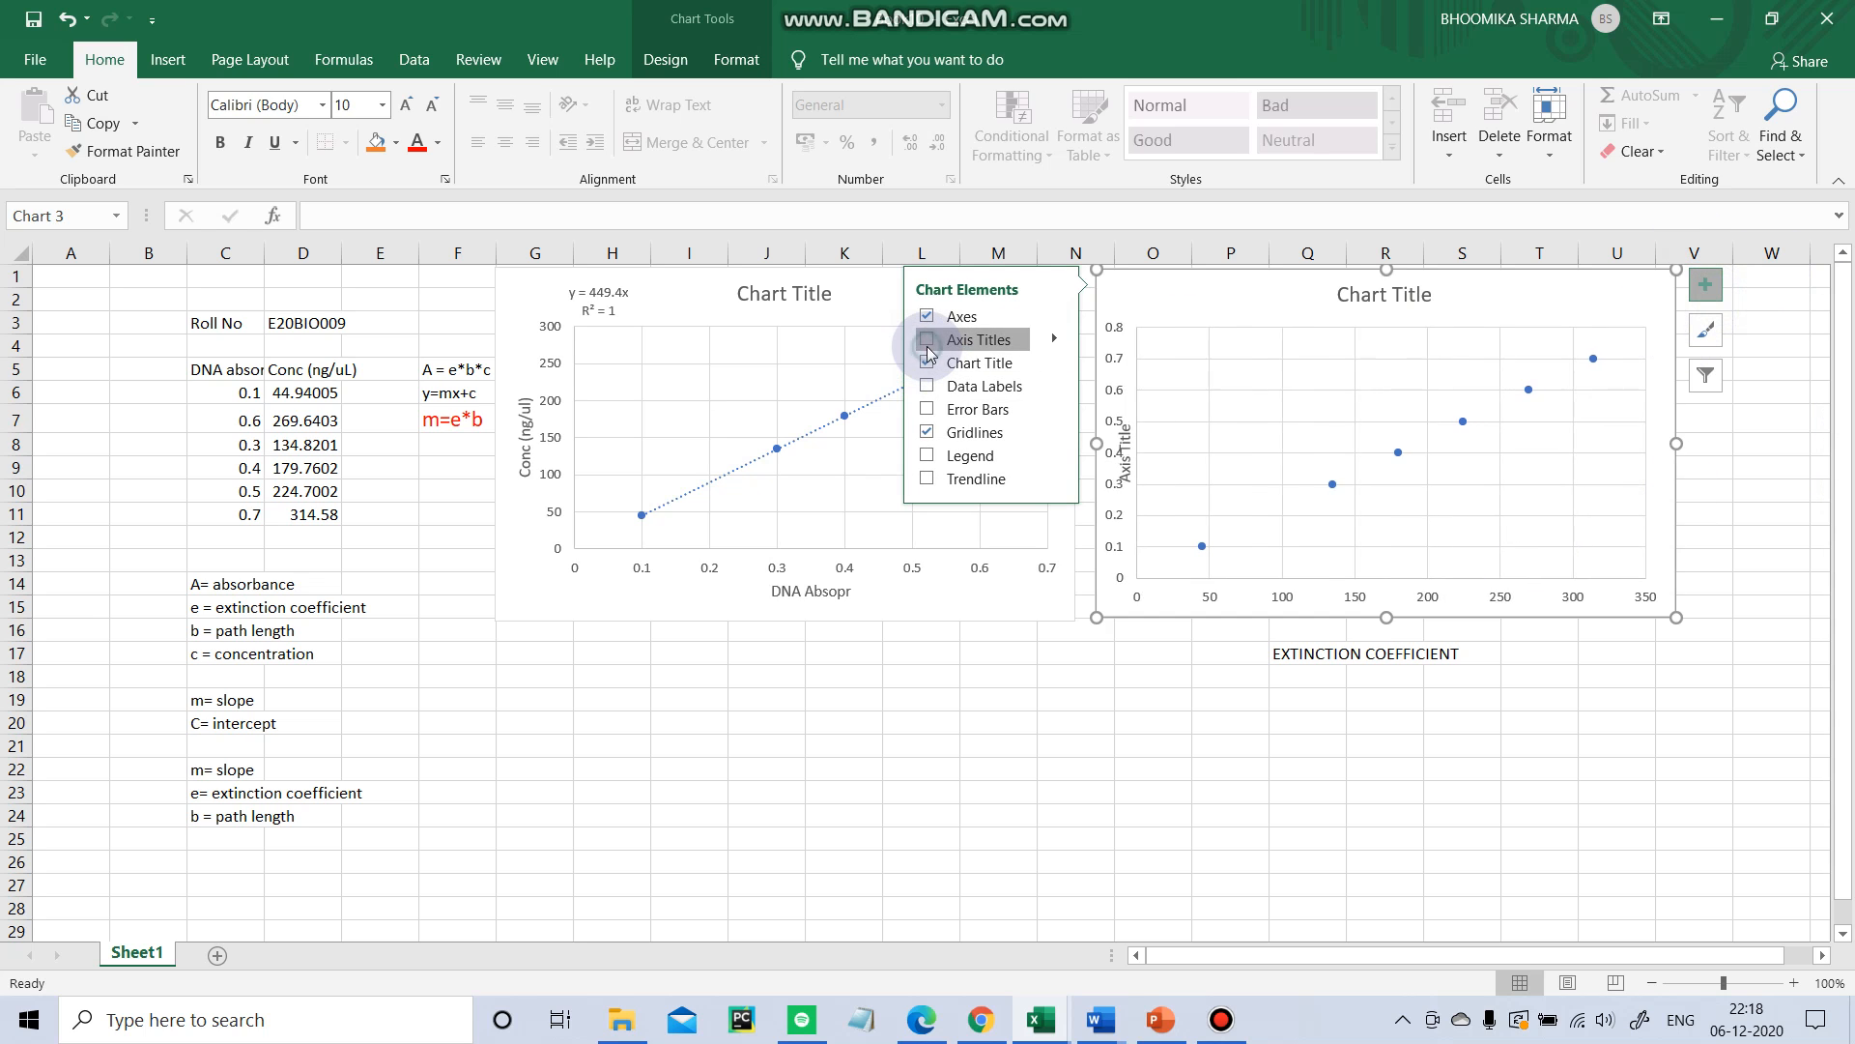
{"action": "left_click", "coordinate": [927, 340]}
Copy the first chart's horizontal axis title into the new chart's vertical axis title and trim it to DNA Absop.
{"action": "left_click", "coordinate": [837, 590]}
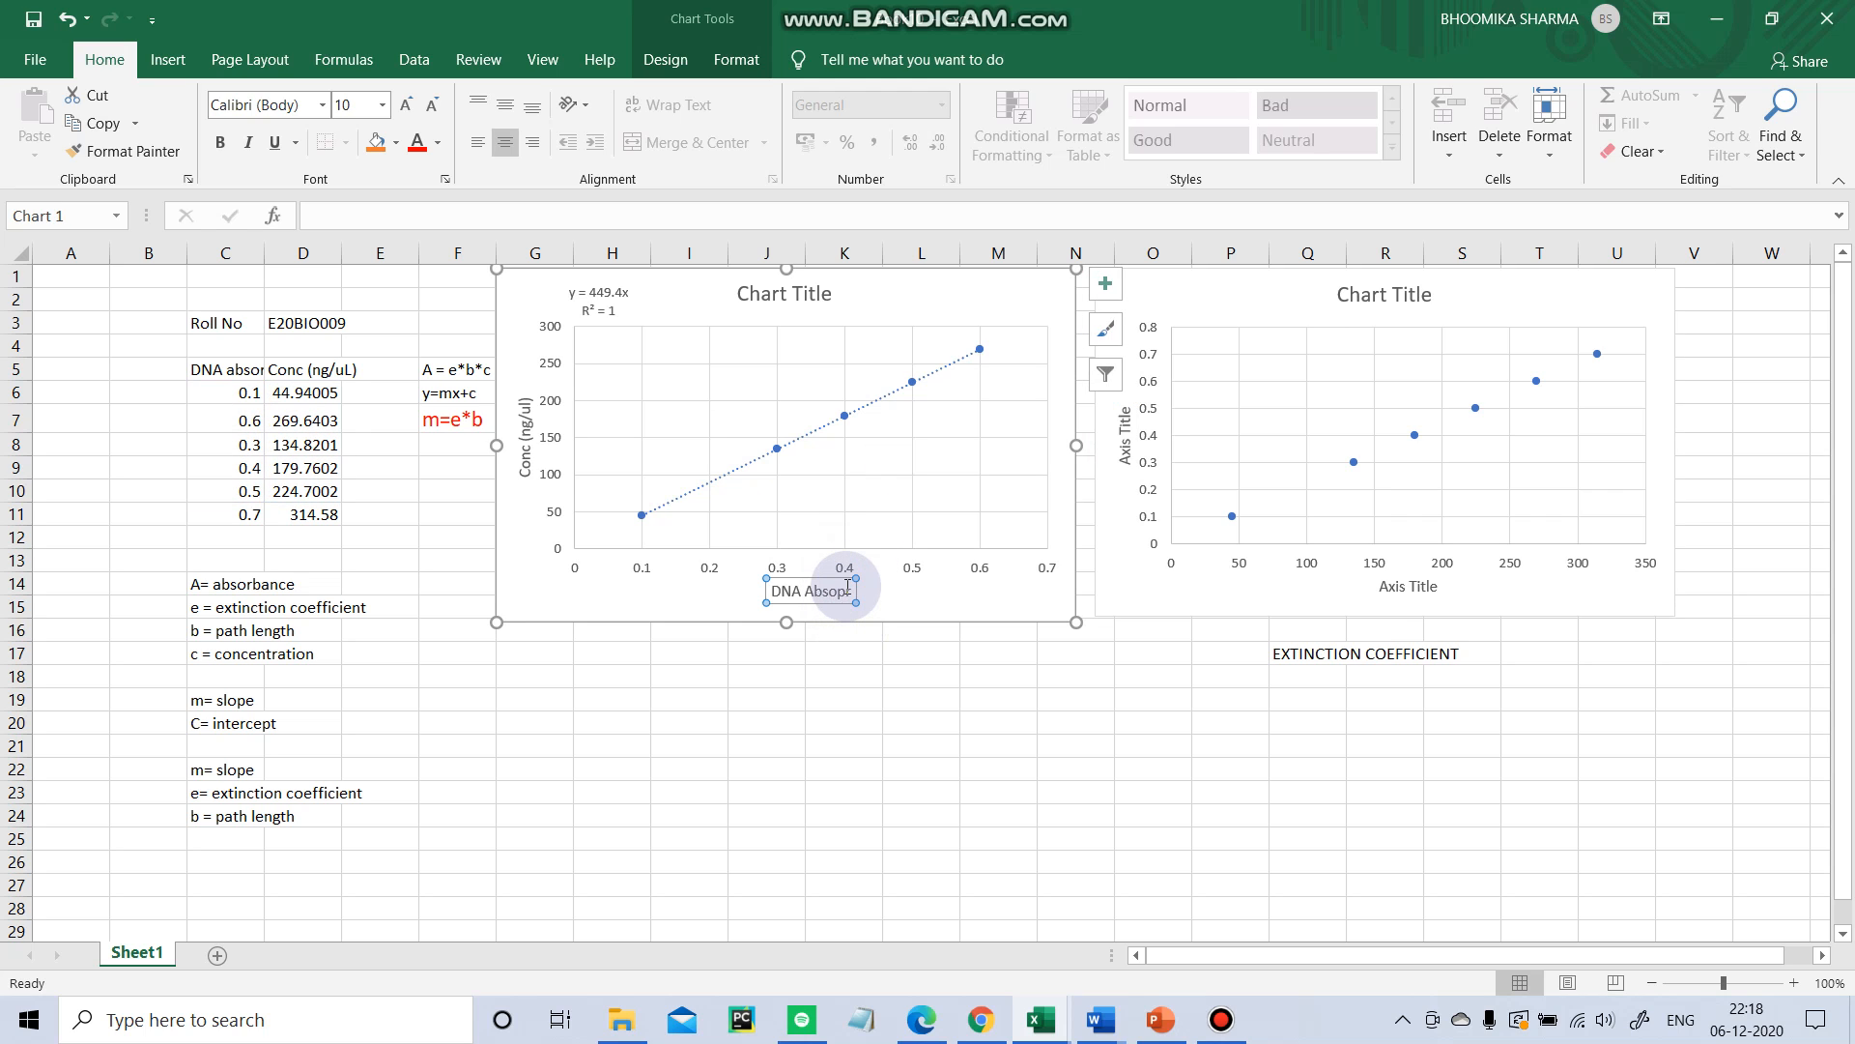
{"action": "left_click_drag", "start_coordinate": [847, 588], "coordinate": [770, 591]}
{"action": "key", "text": "ctrl+c"}
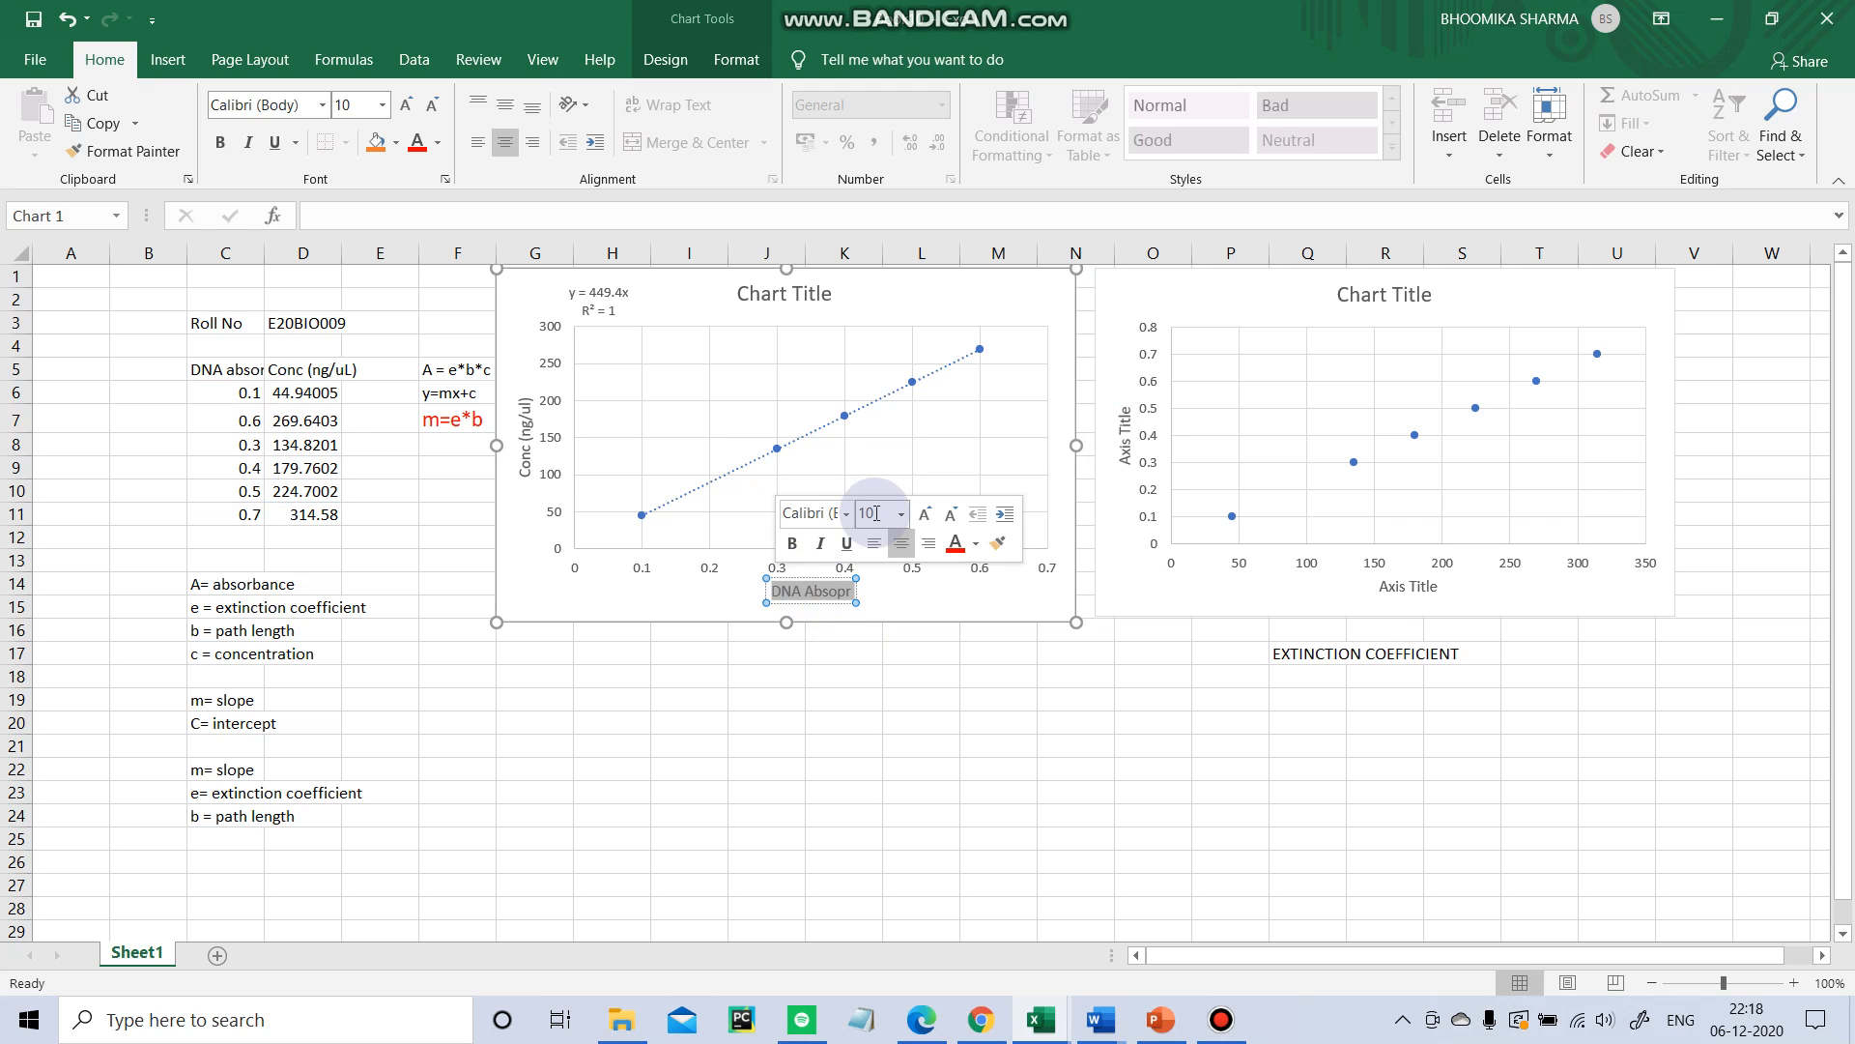
{"action": "left_click", "coordinate": [1023, 704]}
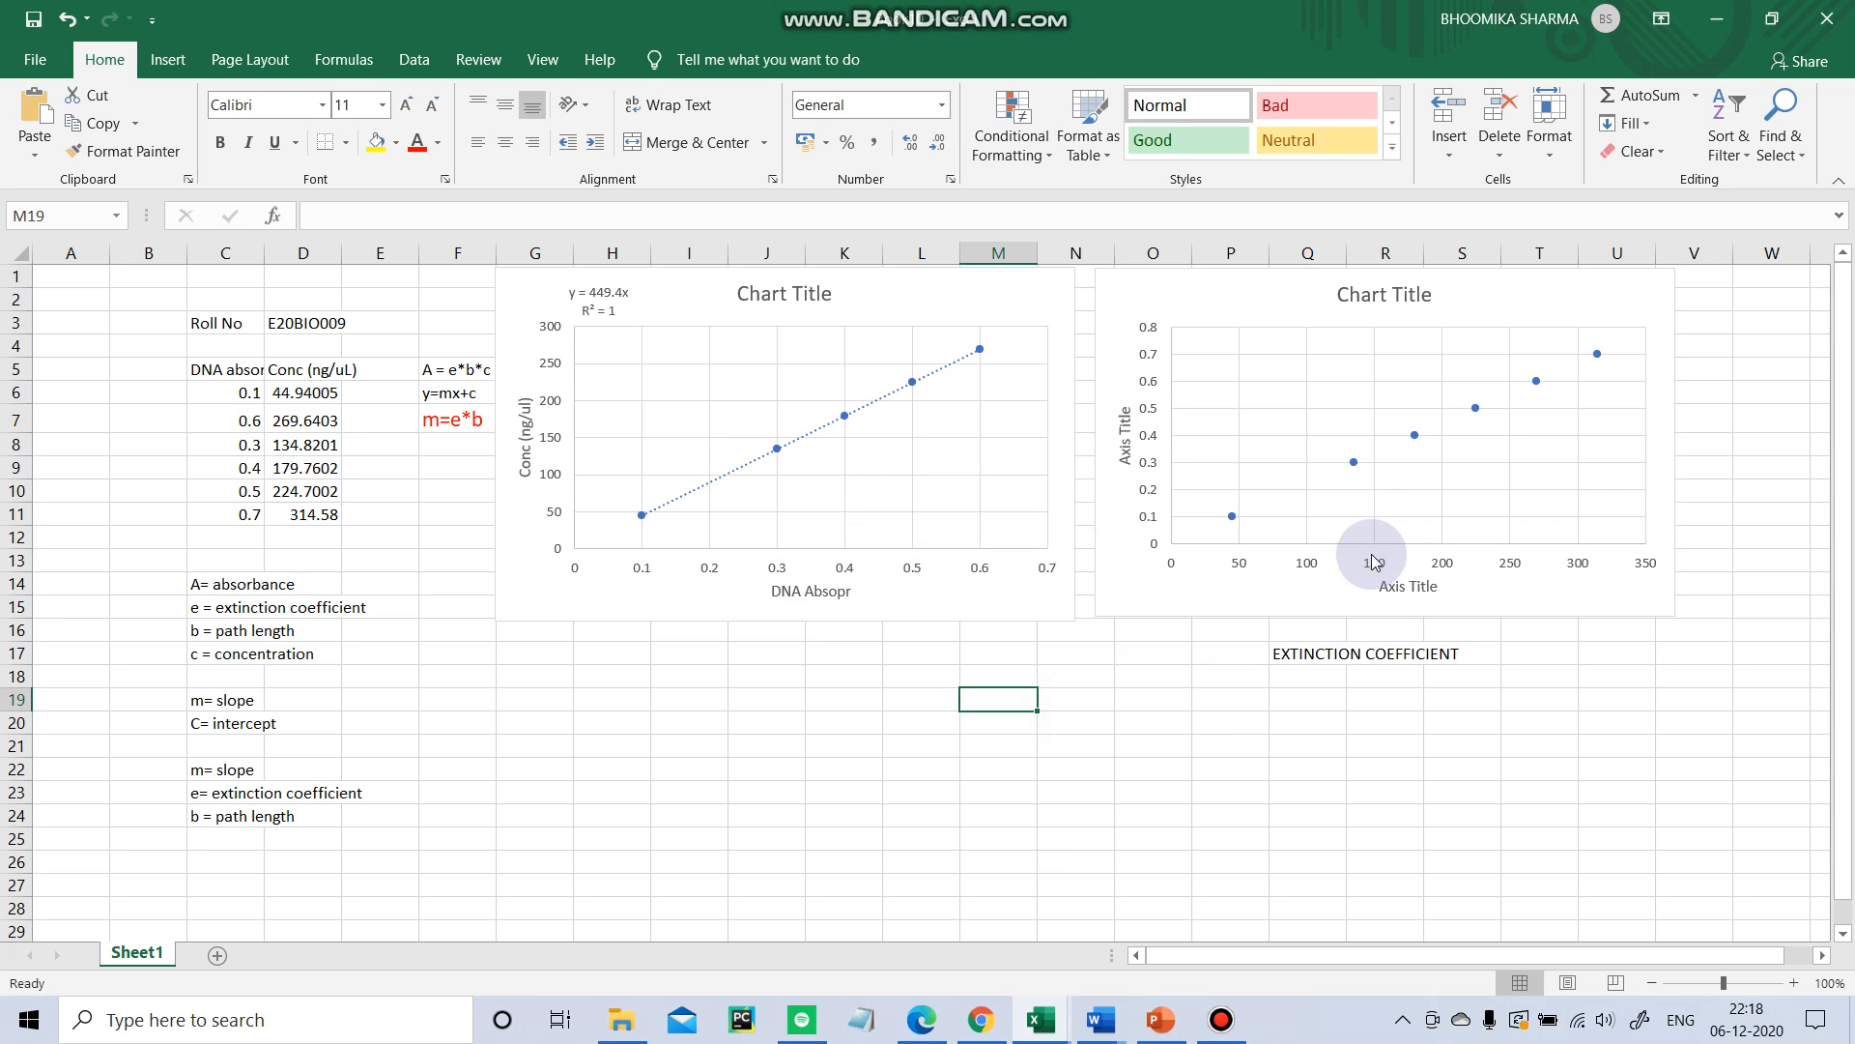
{"action": "left_click", "coordinate": [1131, 423]}
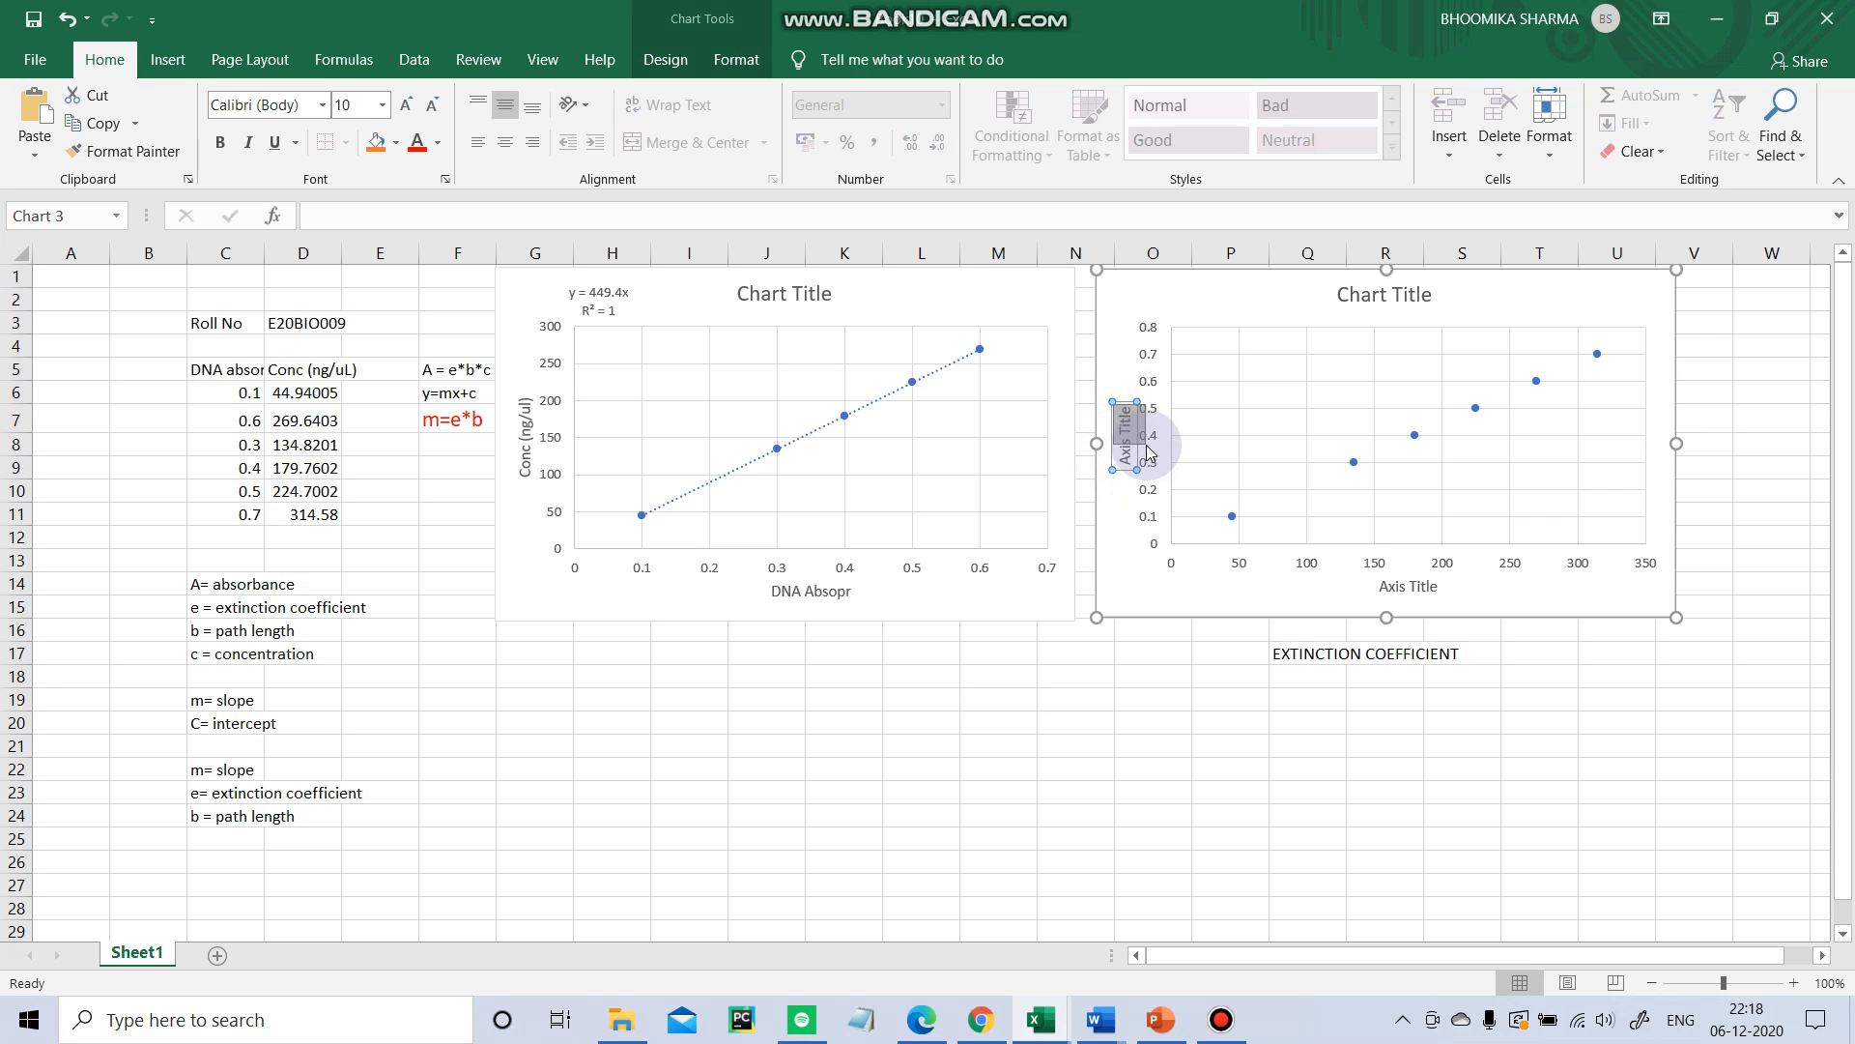
{"action": "left_click_drag", "start_coordinate": [1129, 416], "coordinate": [1133, 469]}
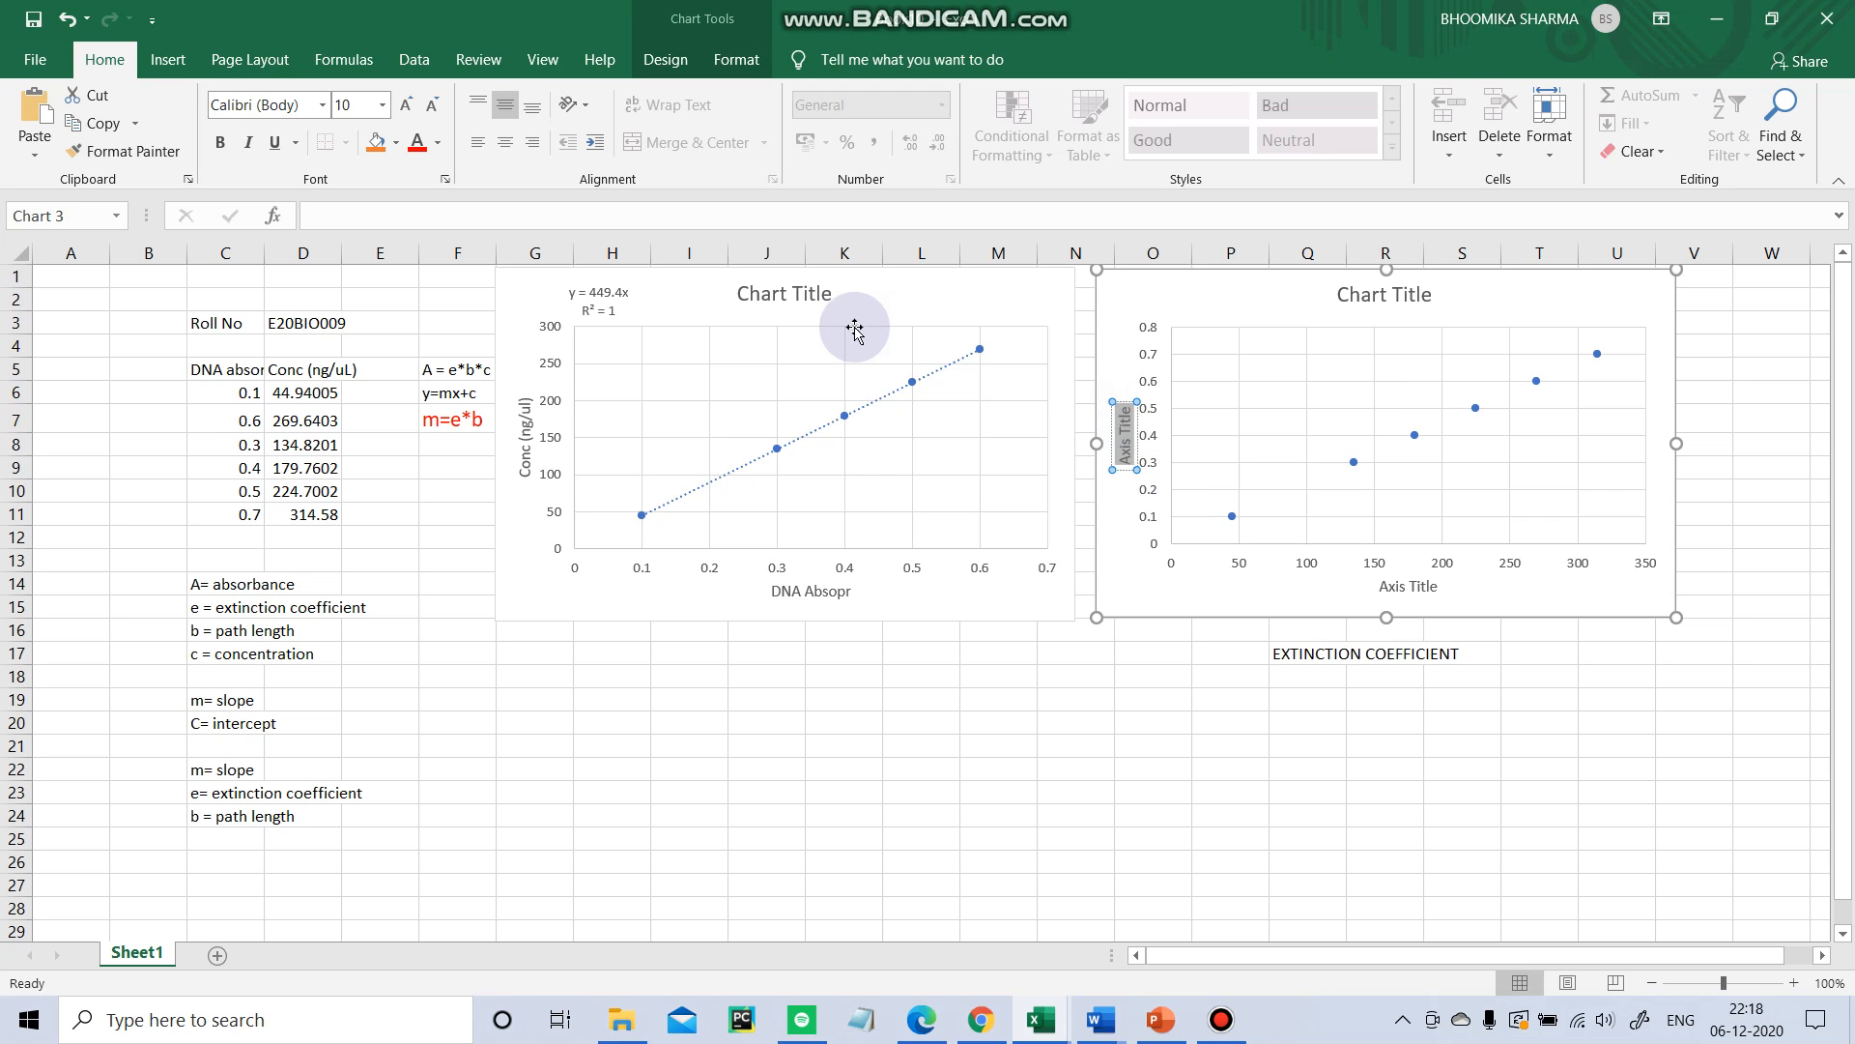
{"action": "key", "text": "ctrl+v"}
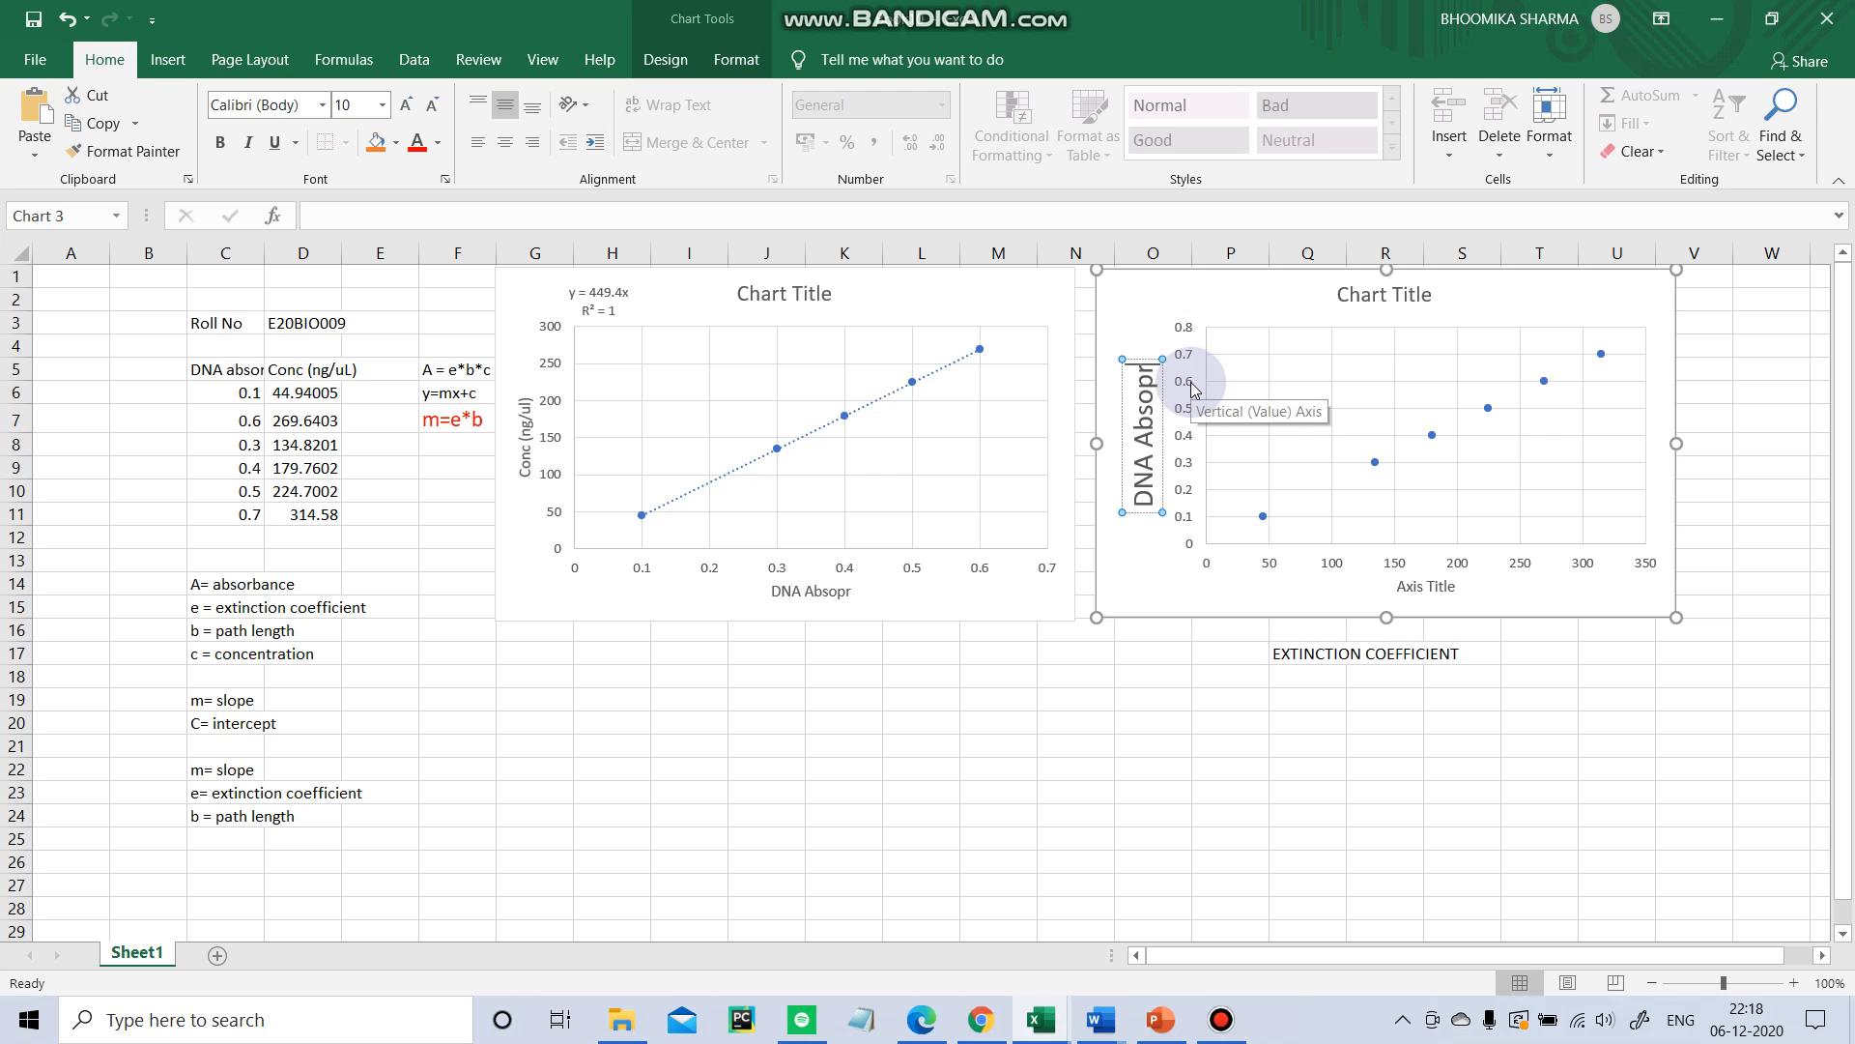
{"action": "key", "text": "BackSpace"}
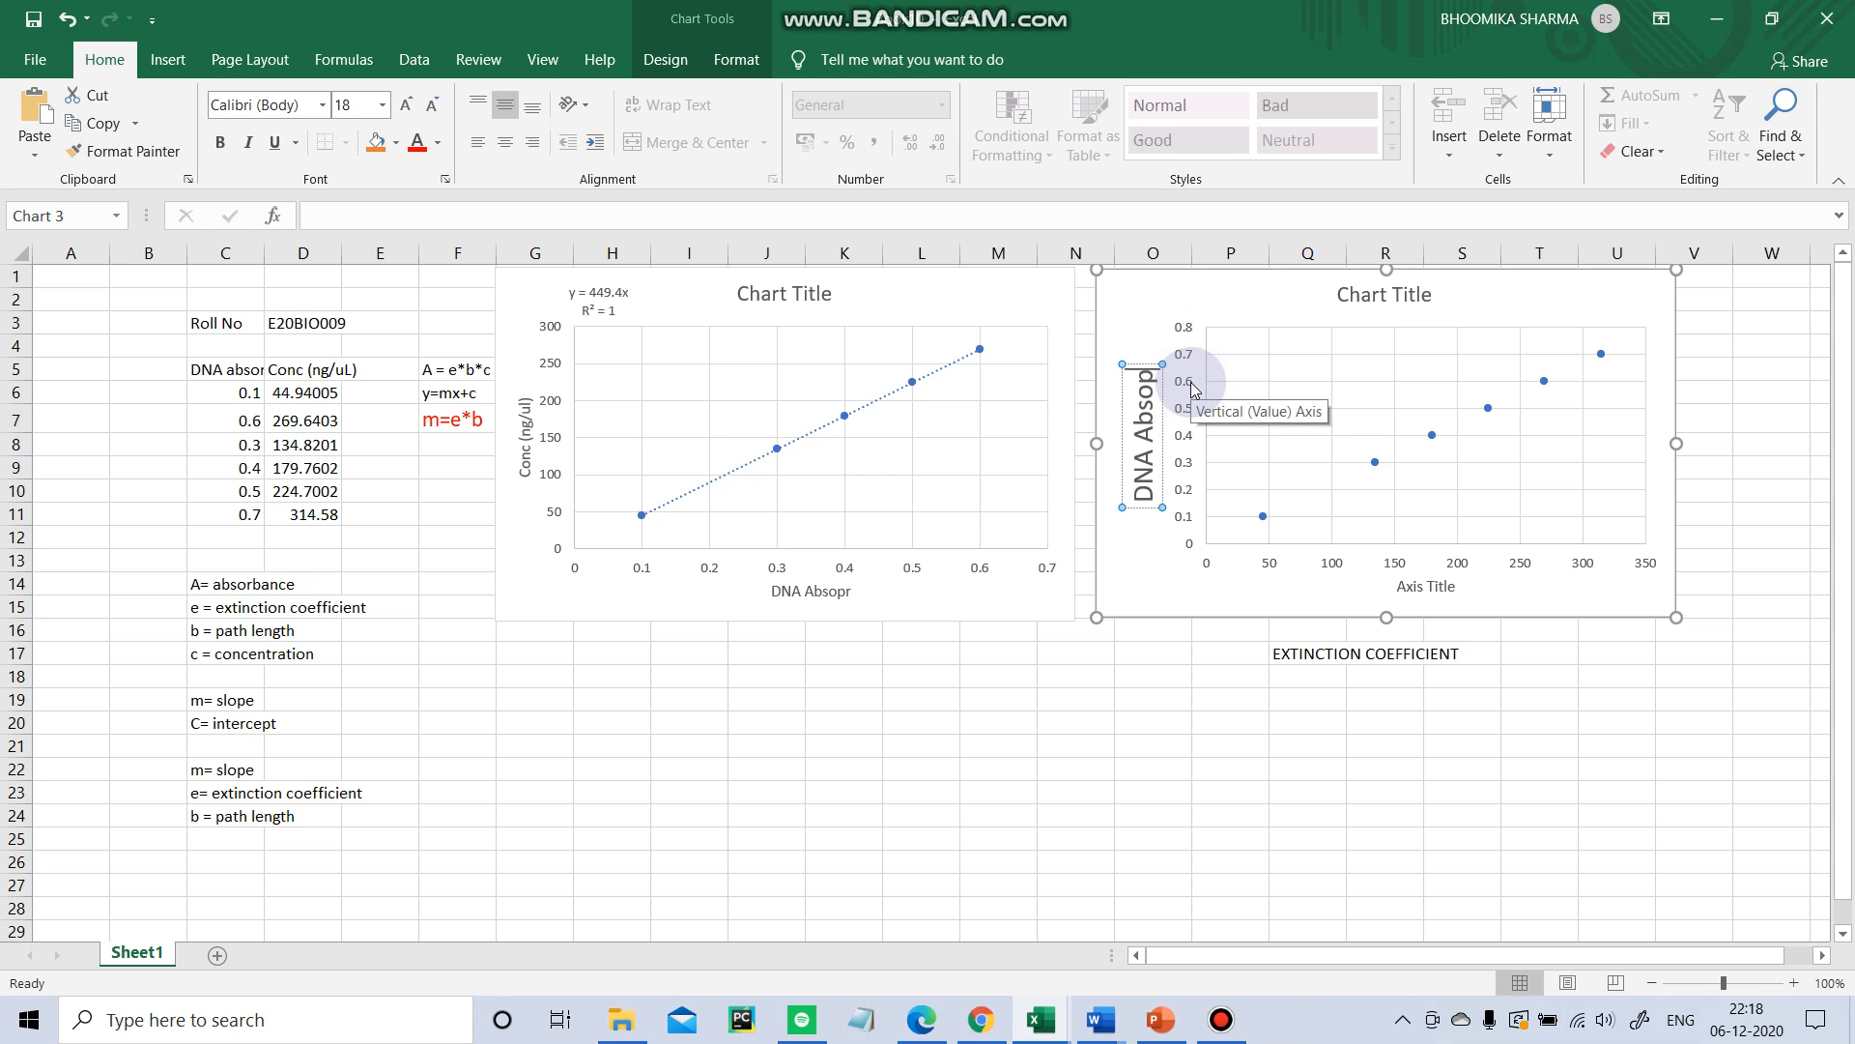
{"action": "left_click", "coordinate": [1259, 717]}
Rename the new chart's horizontal axis title to Conc(ng/ul).
{"action": "left_click", "coordinate": [1456, 599]}
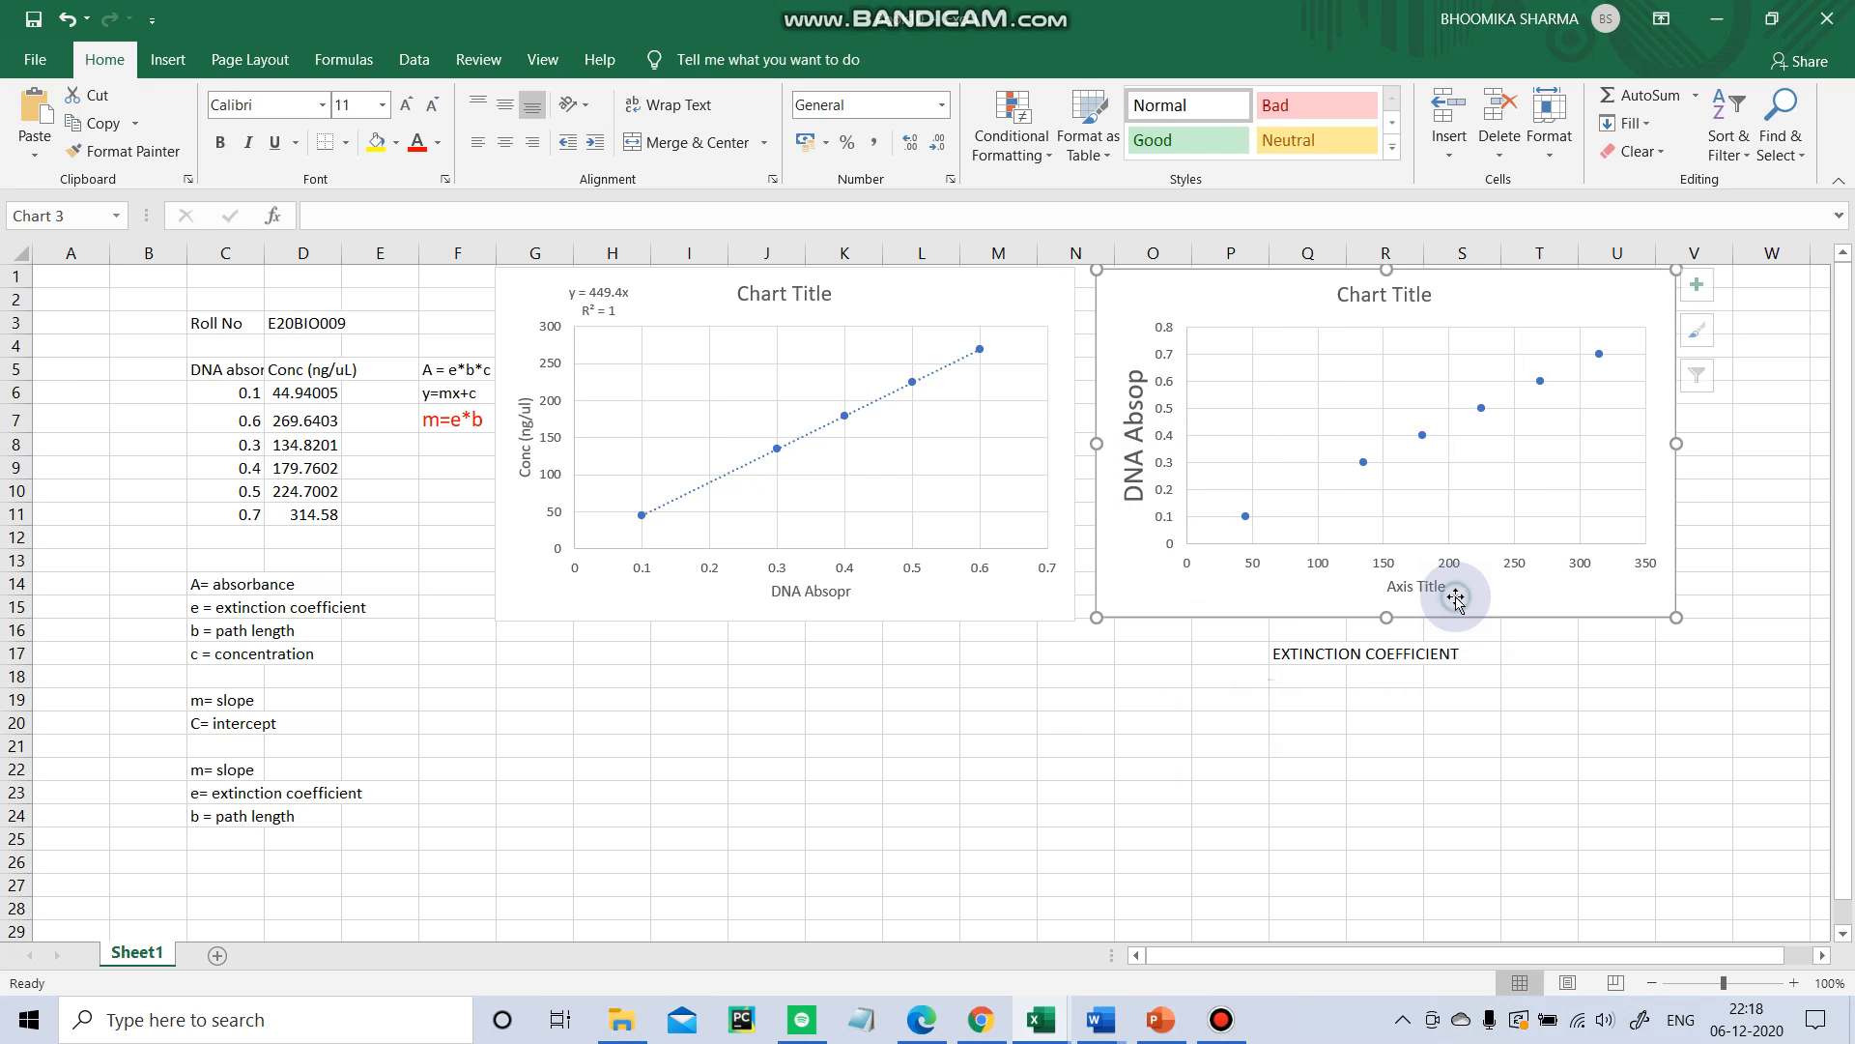
{"action": "left_click", "coordinate": [1455, 594]}
{"action": "left_click_drag", "start_coordinate": [1445, 586], "coordinate": [1393, 586]}
{"action": "key", "text": "BackSpace"}
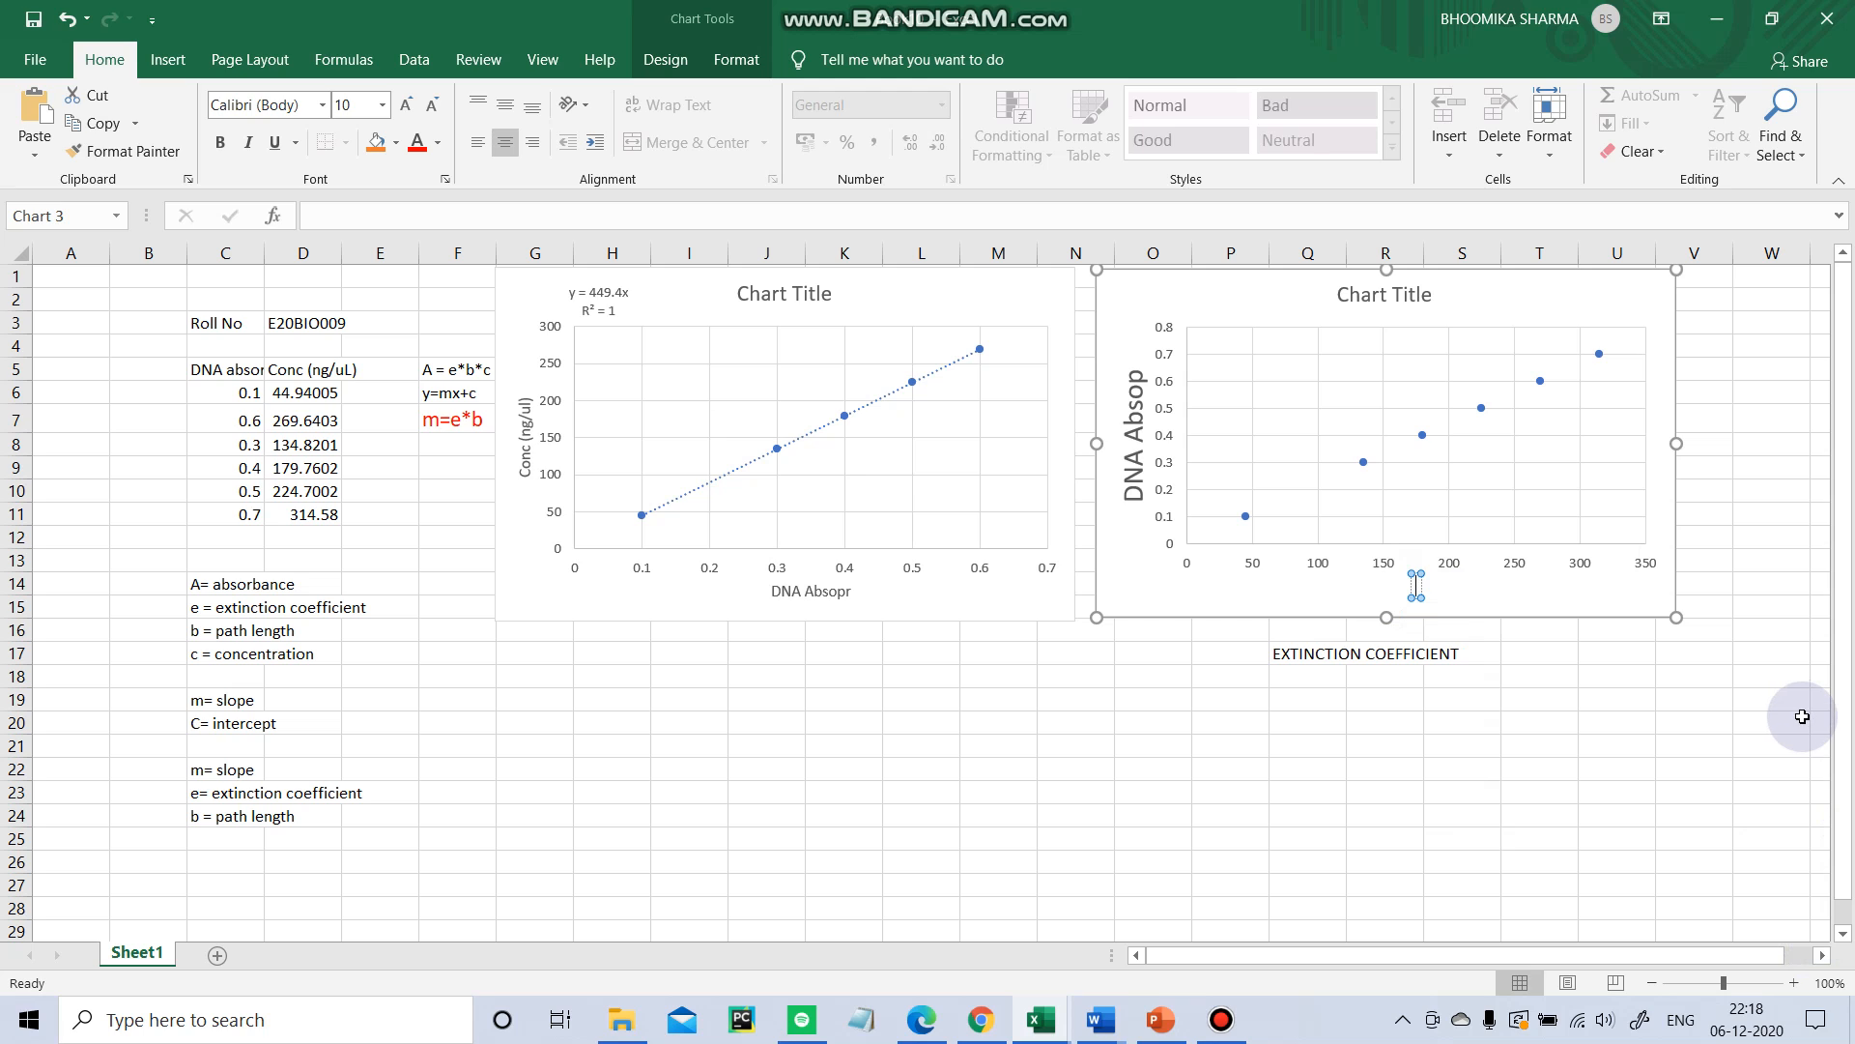
{"action": "type", "text": "O"}
{"action": "key", "text": "BackSpace"}
{"action": "type", "text": "nc("}
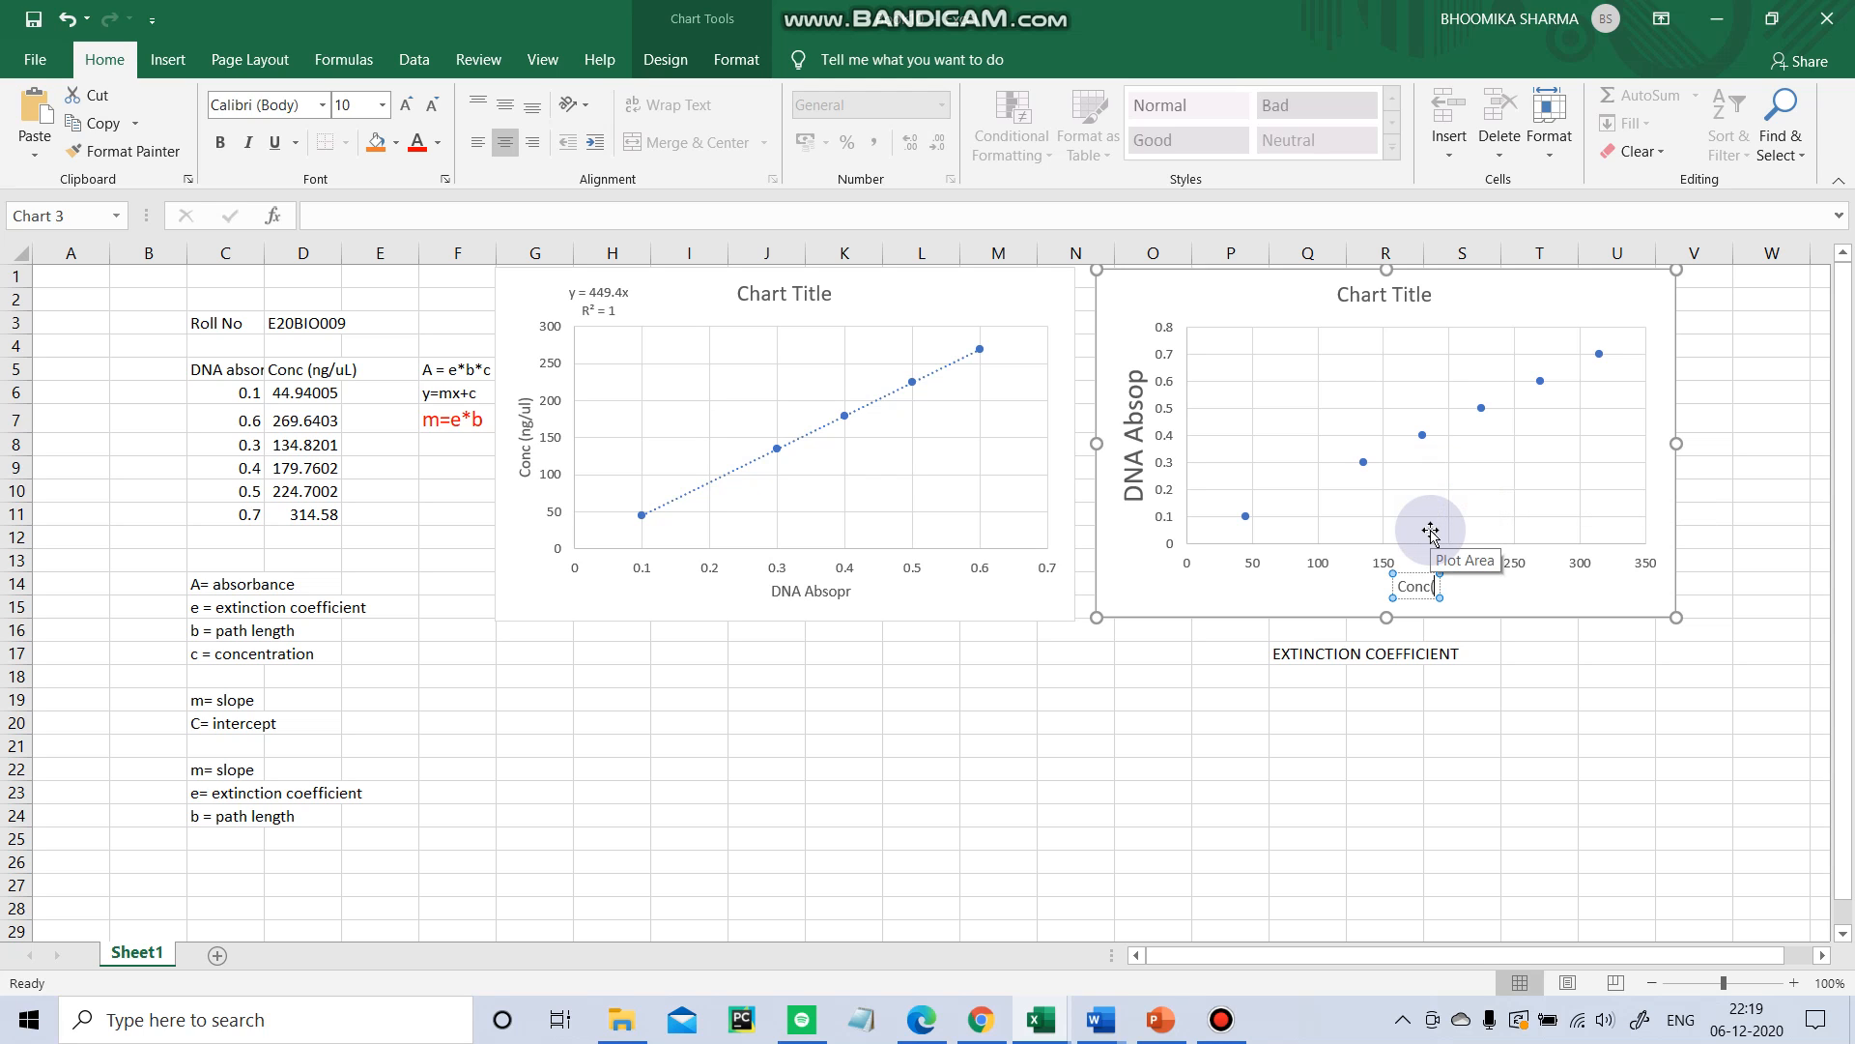
{"action": "type", "text": "ng/ul)"}
{"action": "left_click", "coordinate": [1522, 788]}
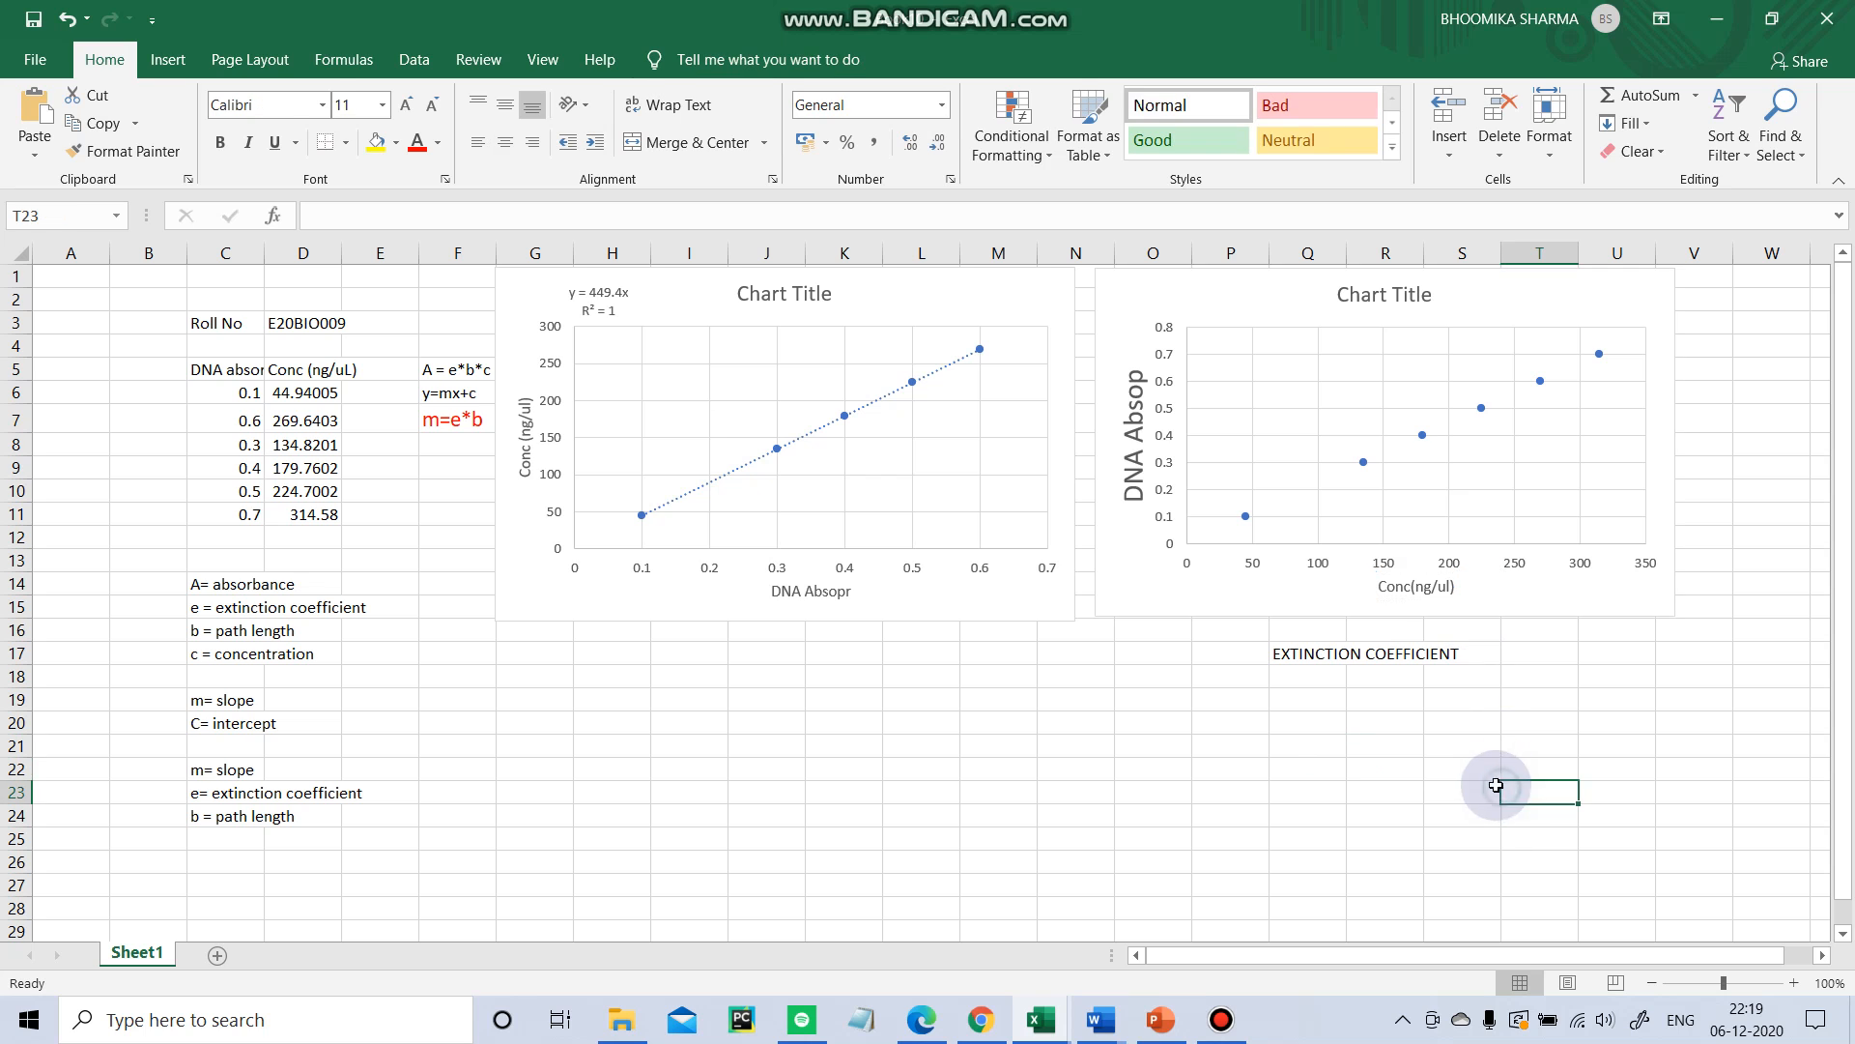
Add a linear trendline to the new chart with the intercept set to 0, displaying its equation and R-squared value.
{"action": "left_click", "coordinate": [1645, 343]}
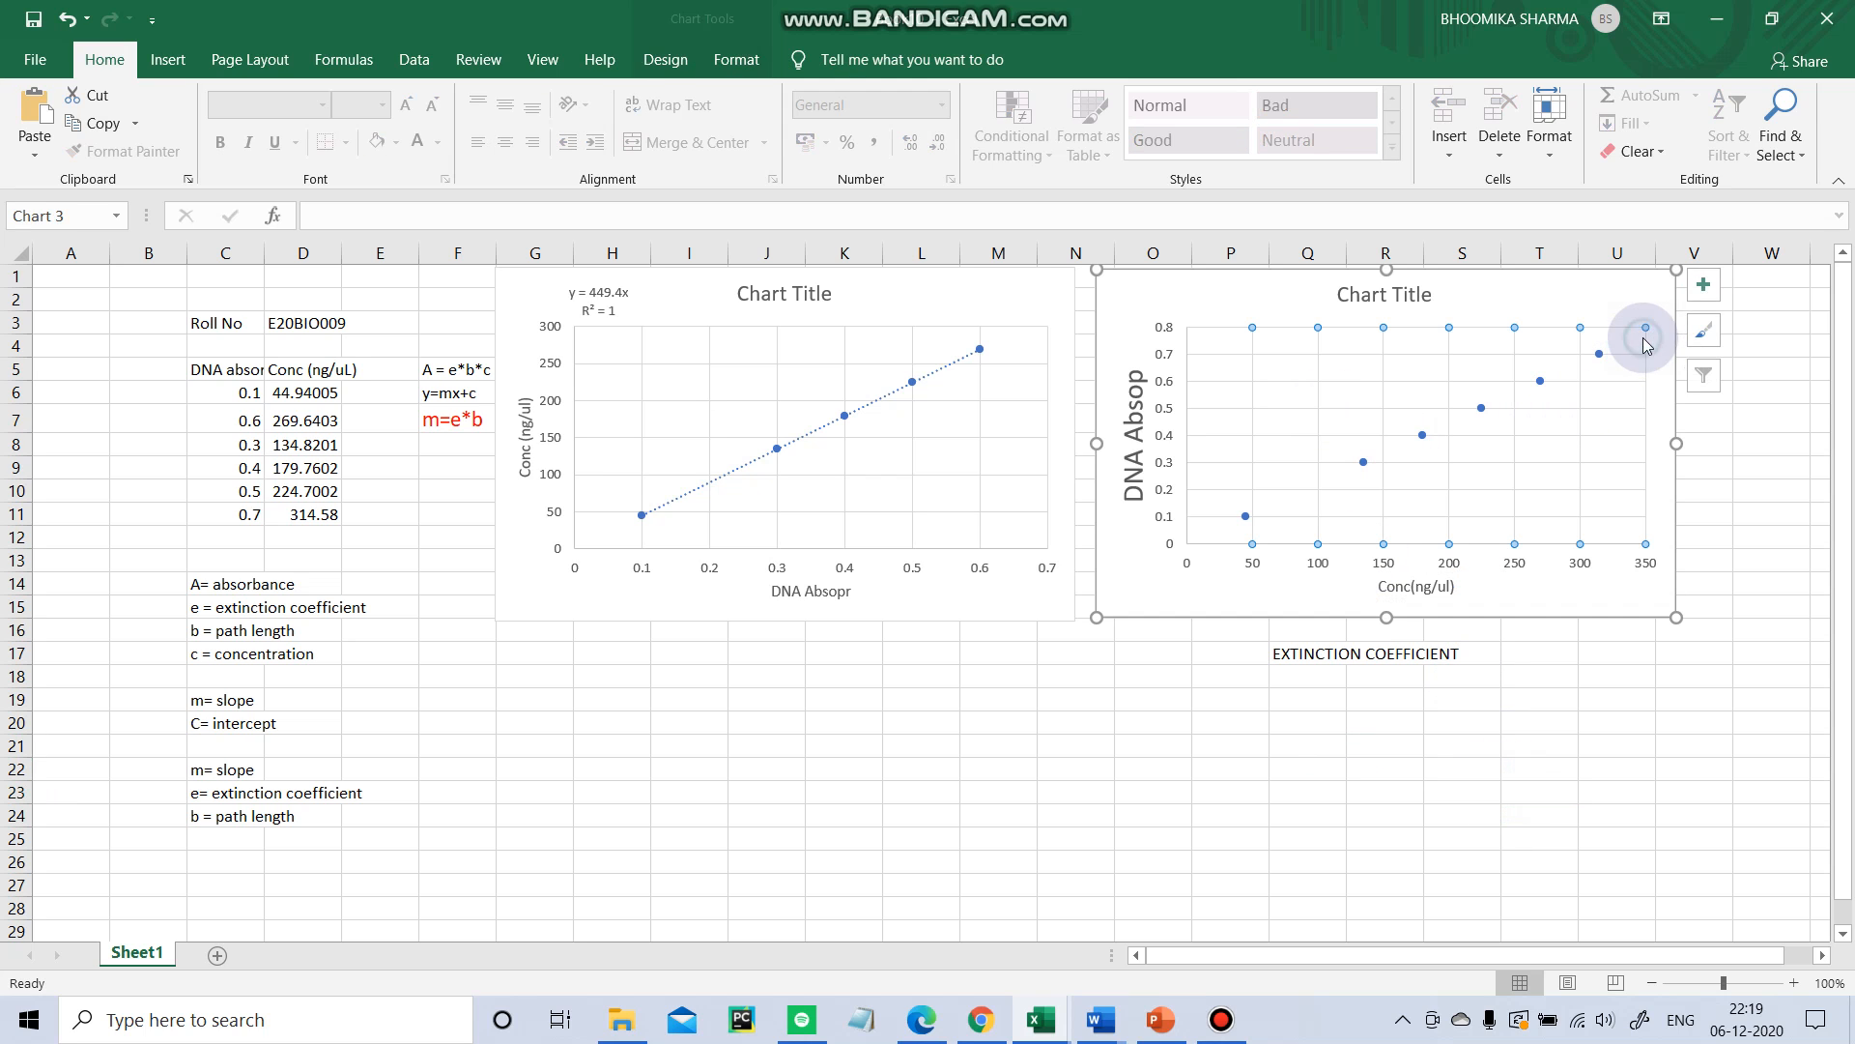
{"action": "left_click", "coordinate": [1706, 284]}
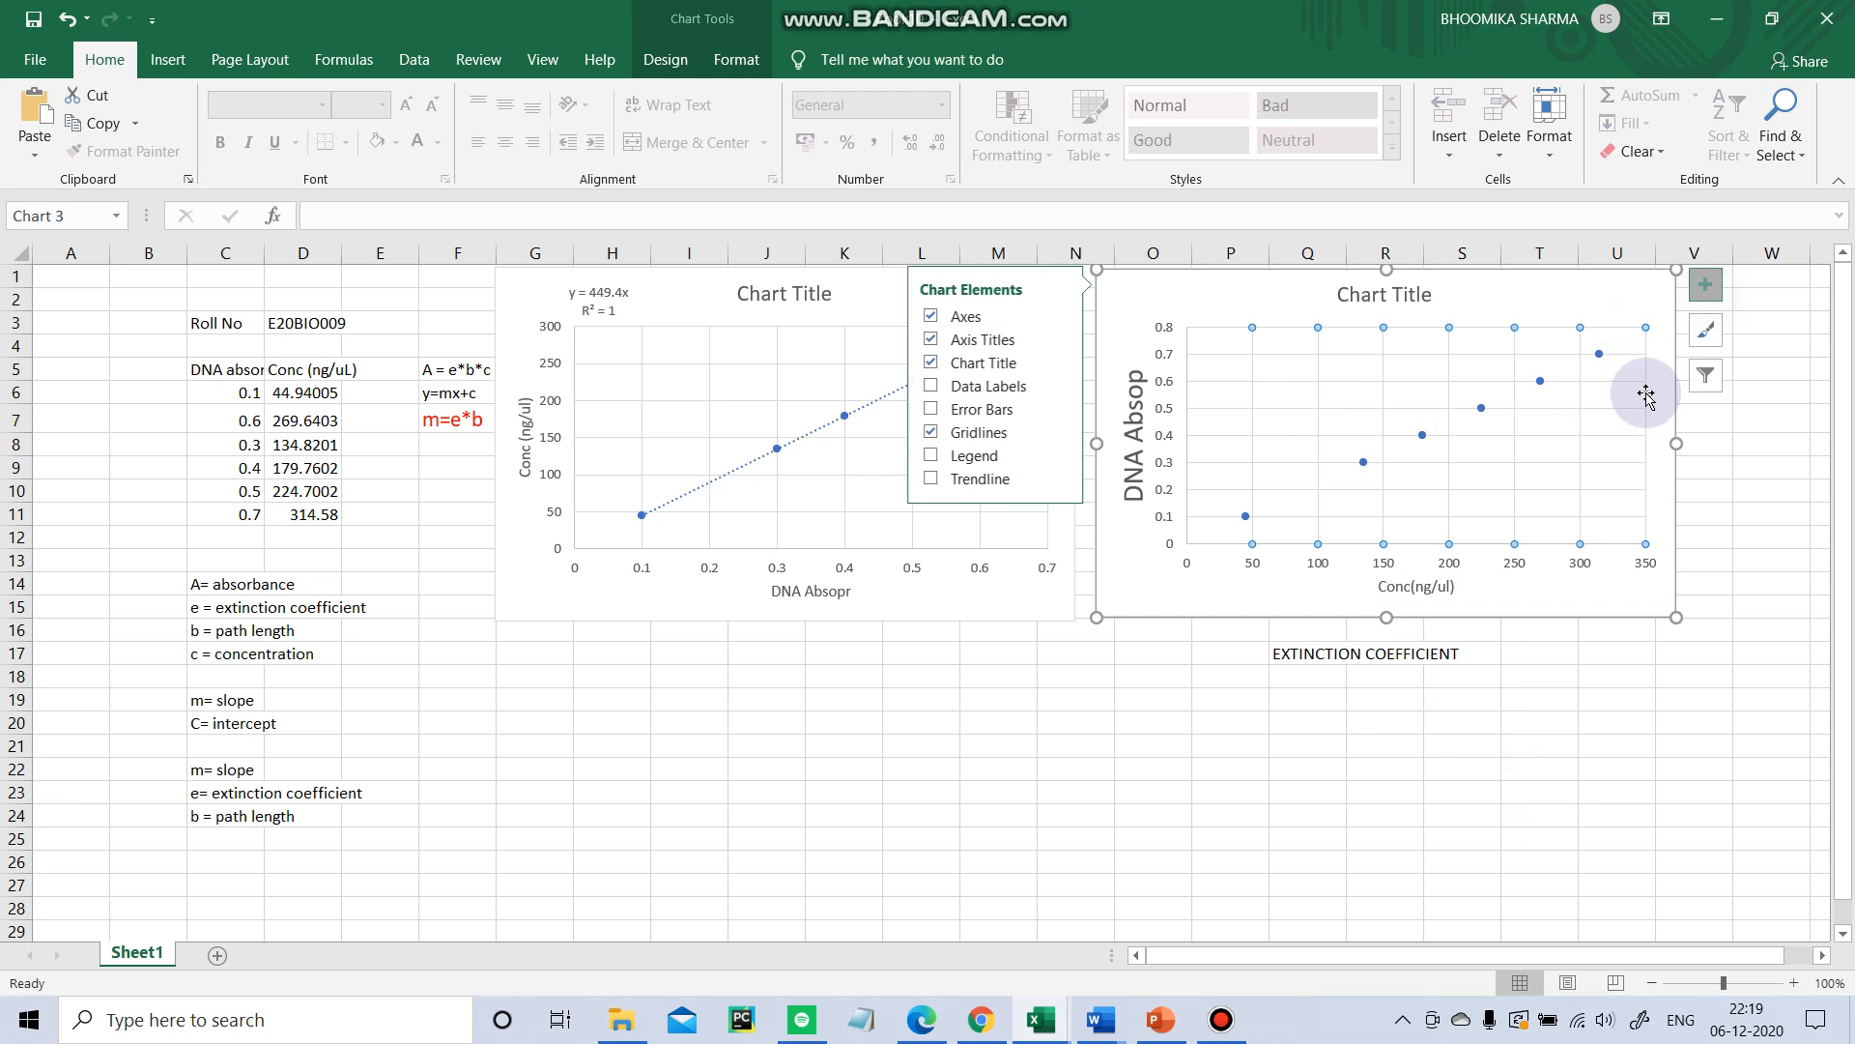
{"action": "left_click", "coordinate": [933, 480]}
{"action": "left_click", "coordinate": [1053, 477]}
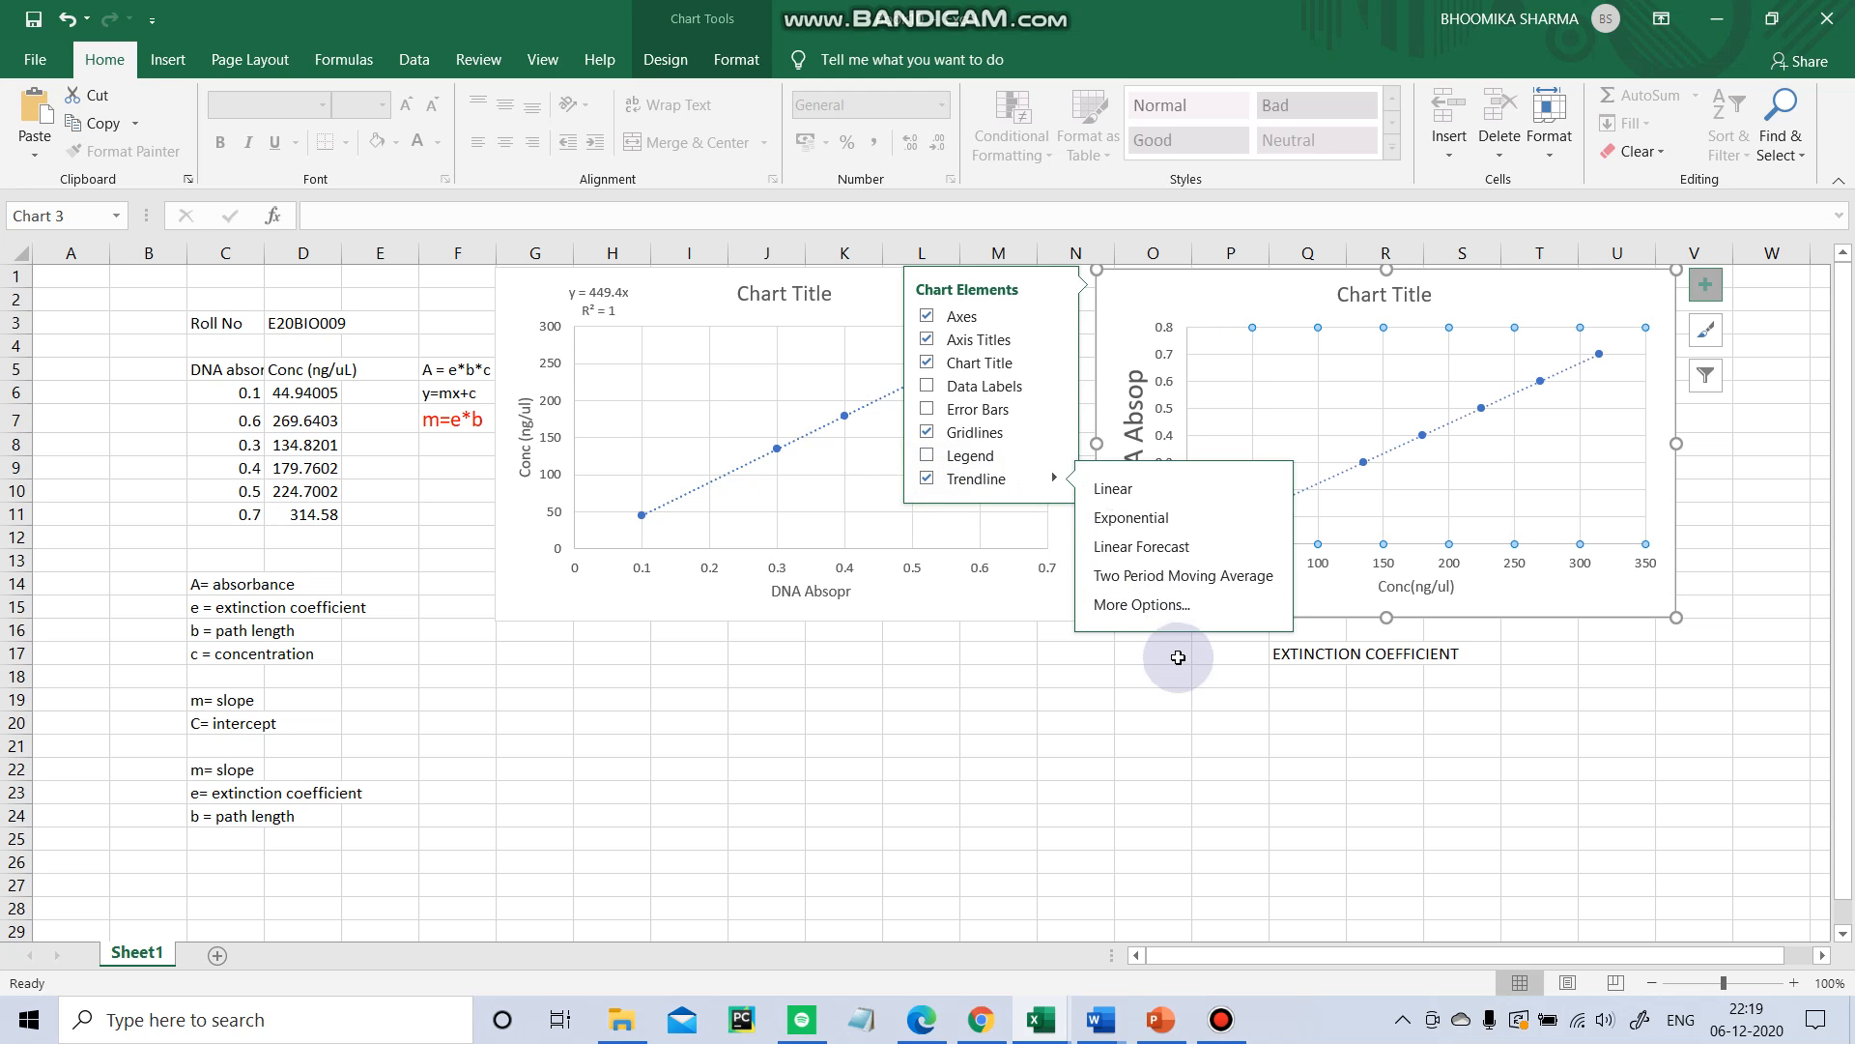
{"action": "left_click", "coordinate": [1163, 605]}
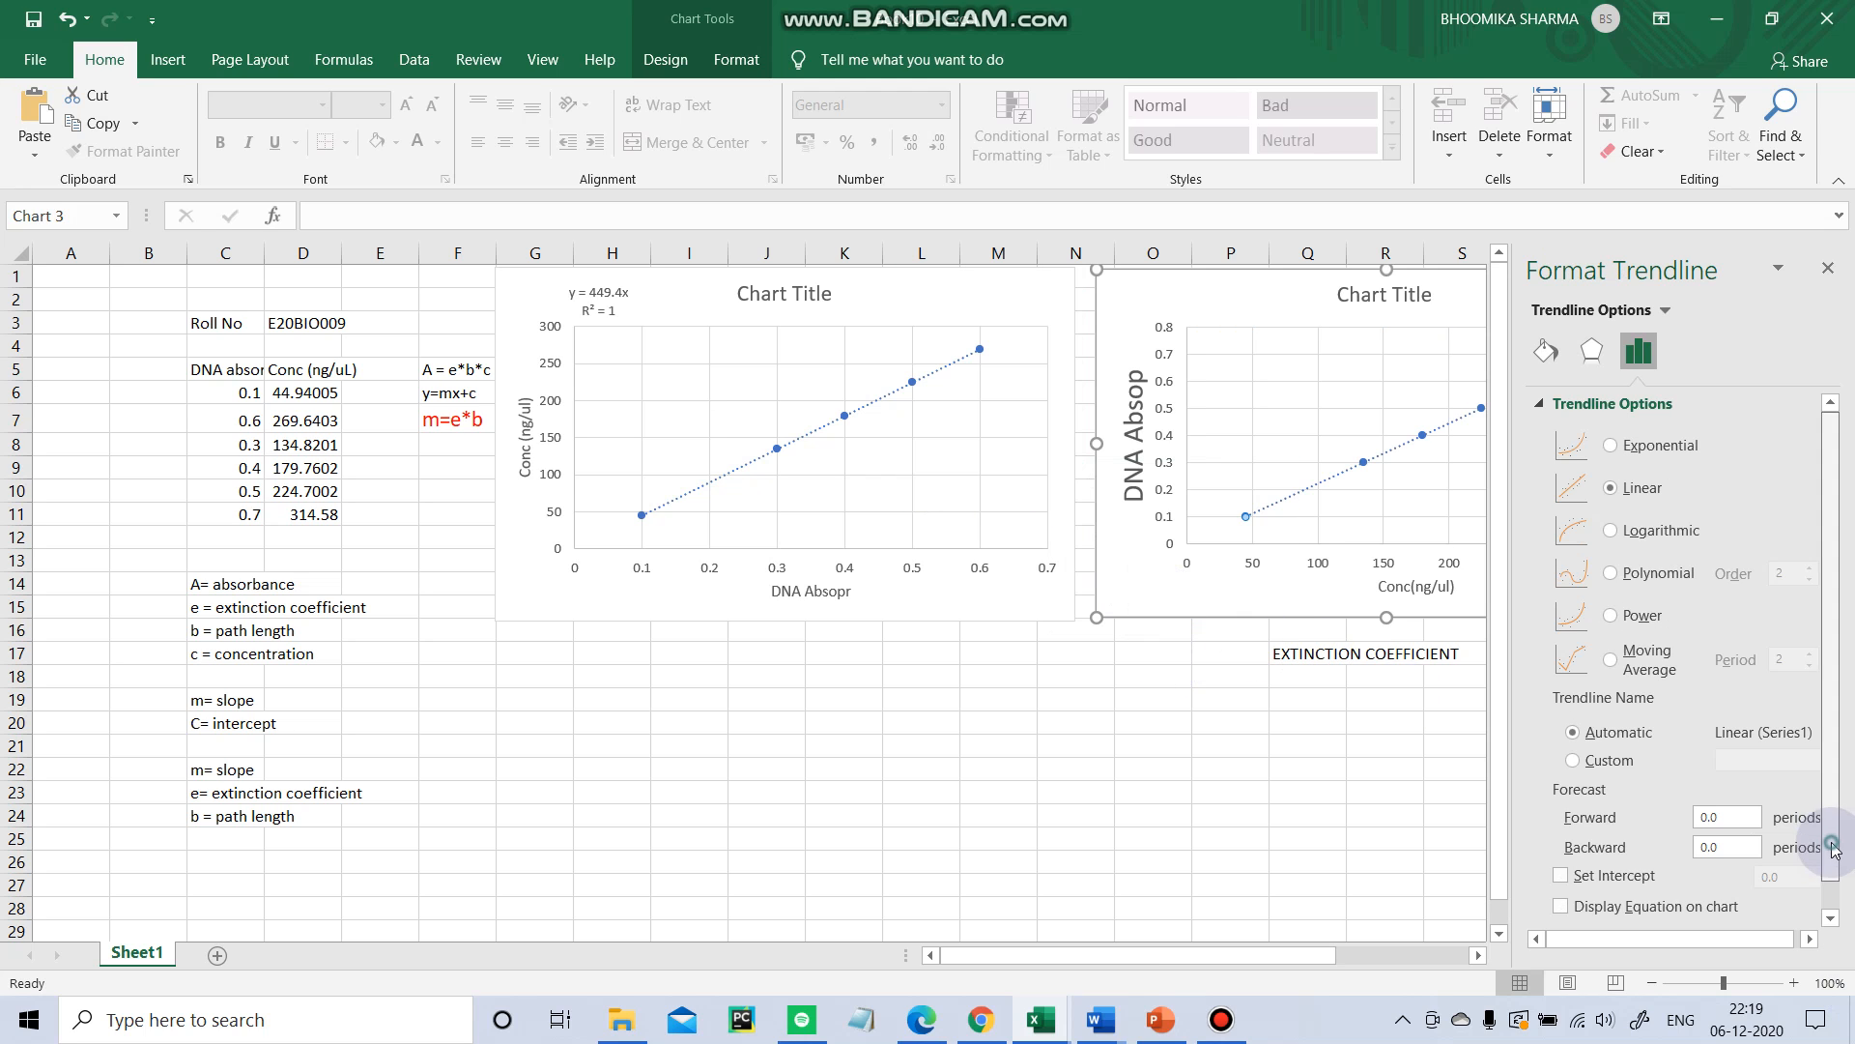
{"action": "scroll", "coordinate": [1781, 877], "scroll_direction": "down", "scroll_amount": 1}
{"action": "left_click", "coordinate": [1612, 844]}
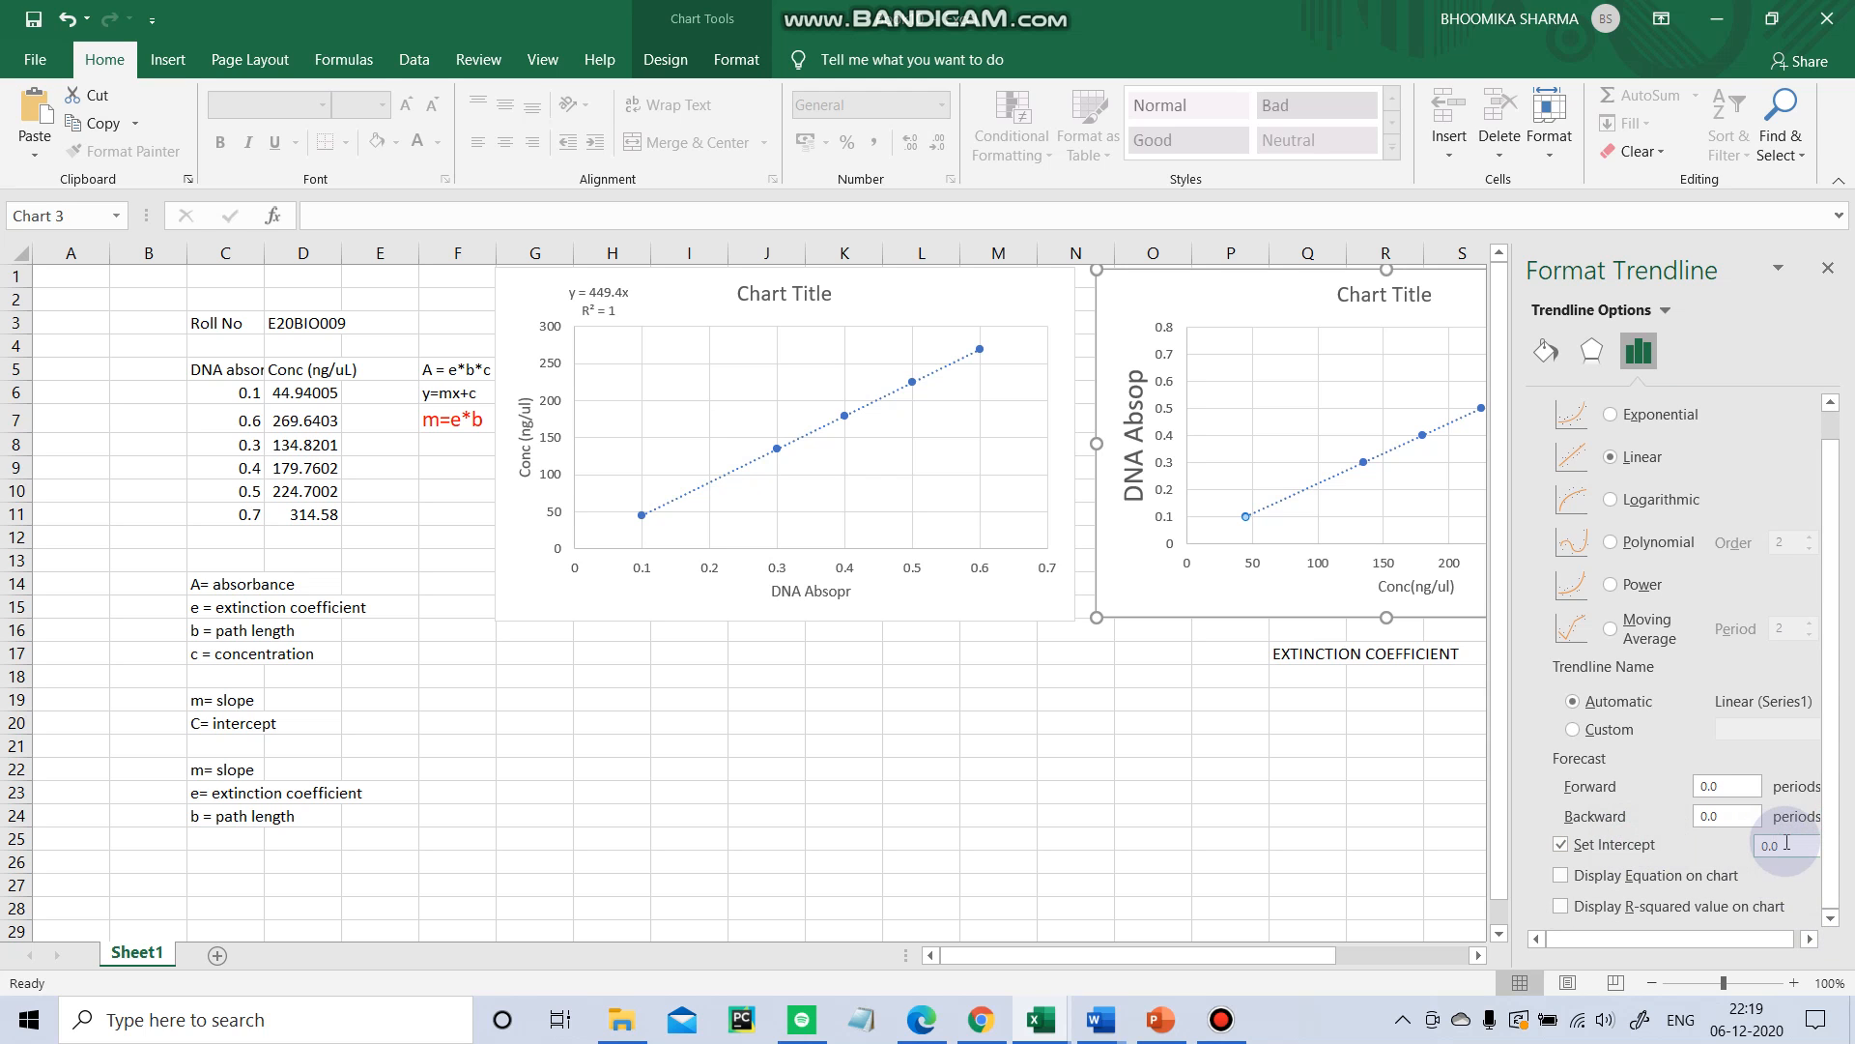
{"action": "left_click", "coordinate": [1612, 876]}
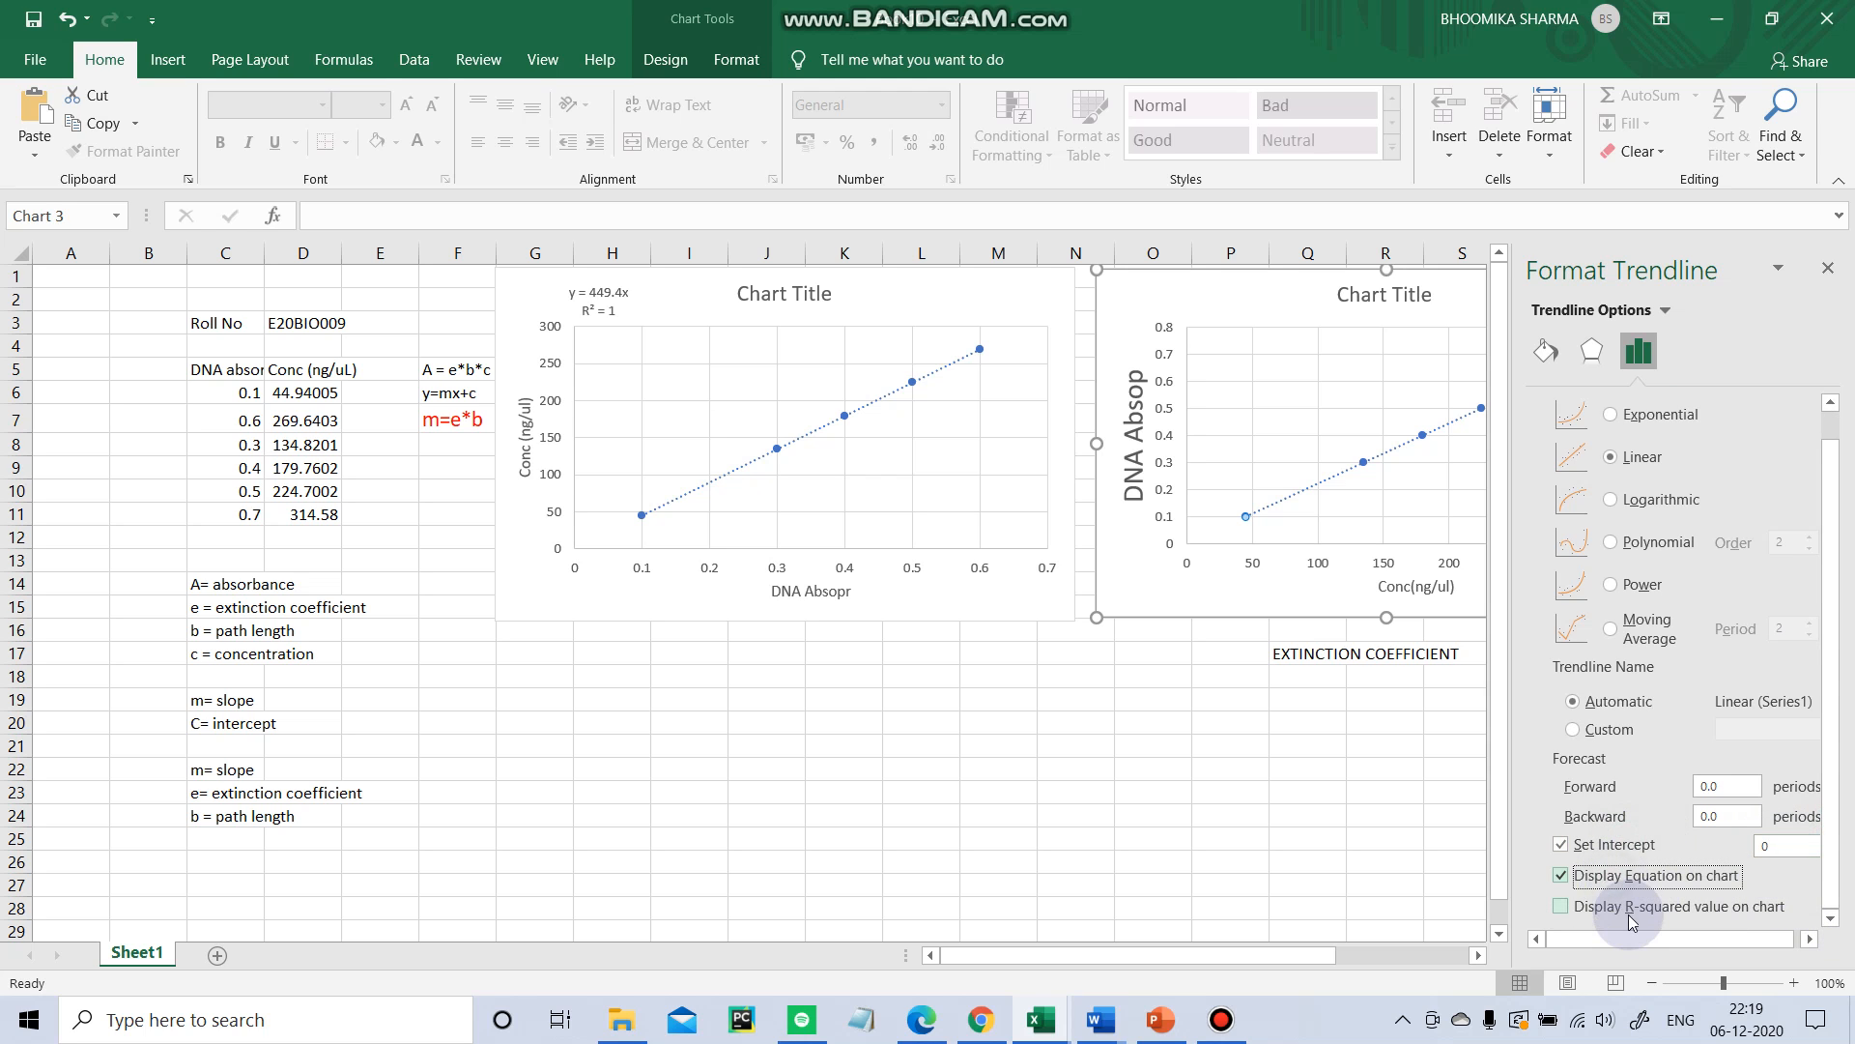
{"action": "left_click", "coordinate": [1628, 907]}
{"action": "left_click", "coordinate": [1827, 267]}
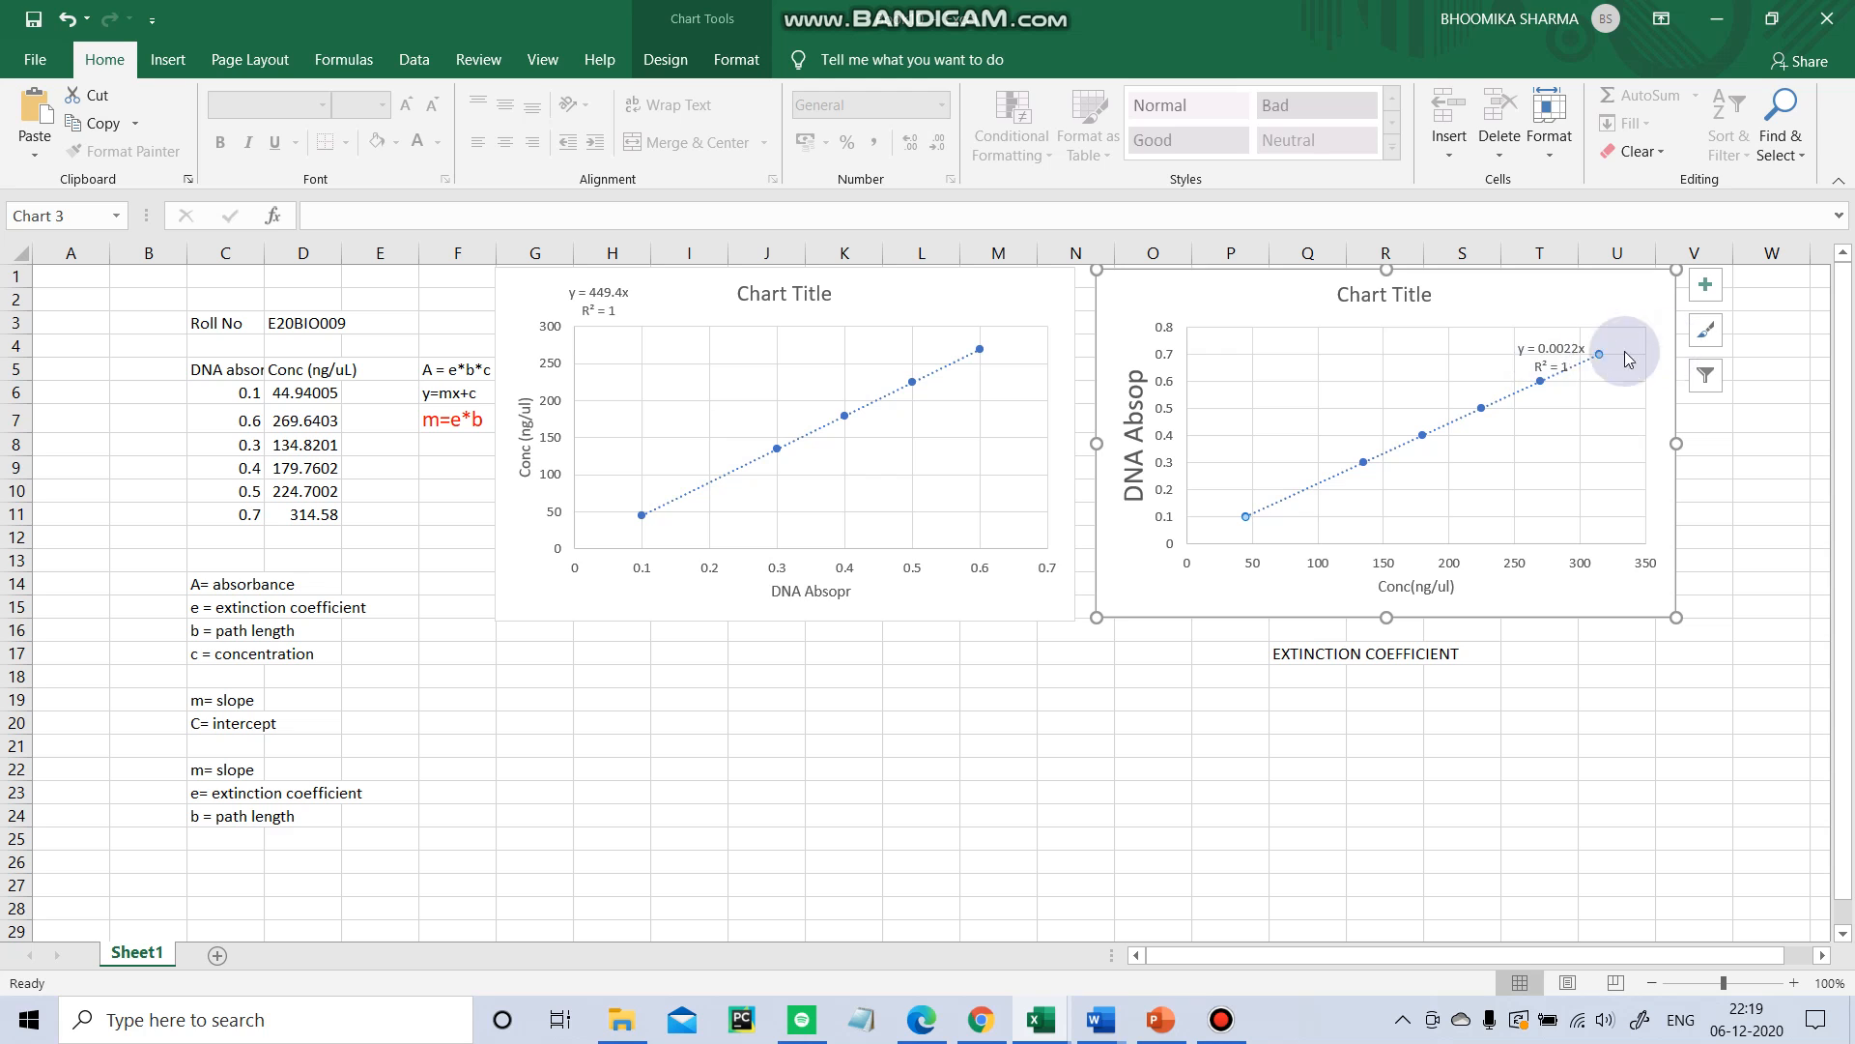
Move the new chart's trendline equation label to the chart's upper-left corner.
{"action": "left_click_drag", "start_coordinate": [1531, 364], "coordinate": [1213, 307]}
{"action": "left_click", "coordinate": [953, 751]}
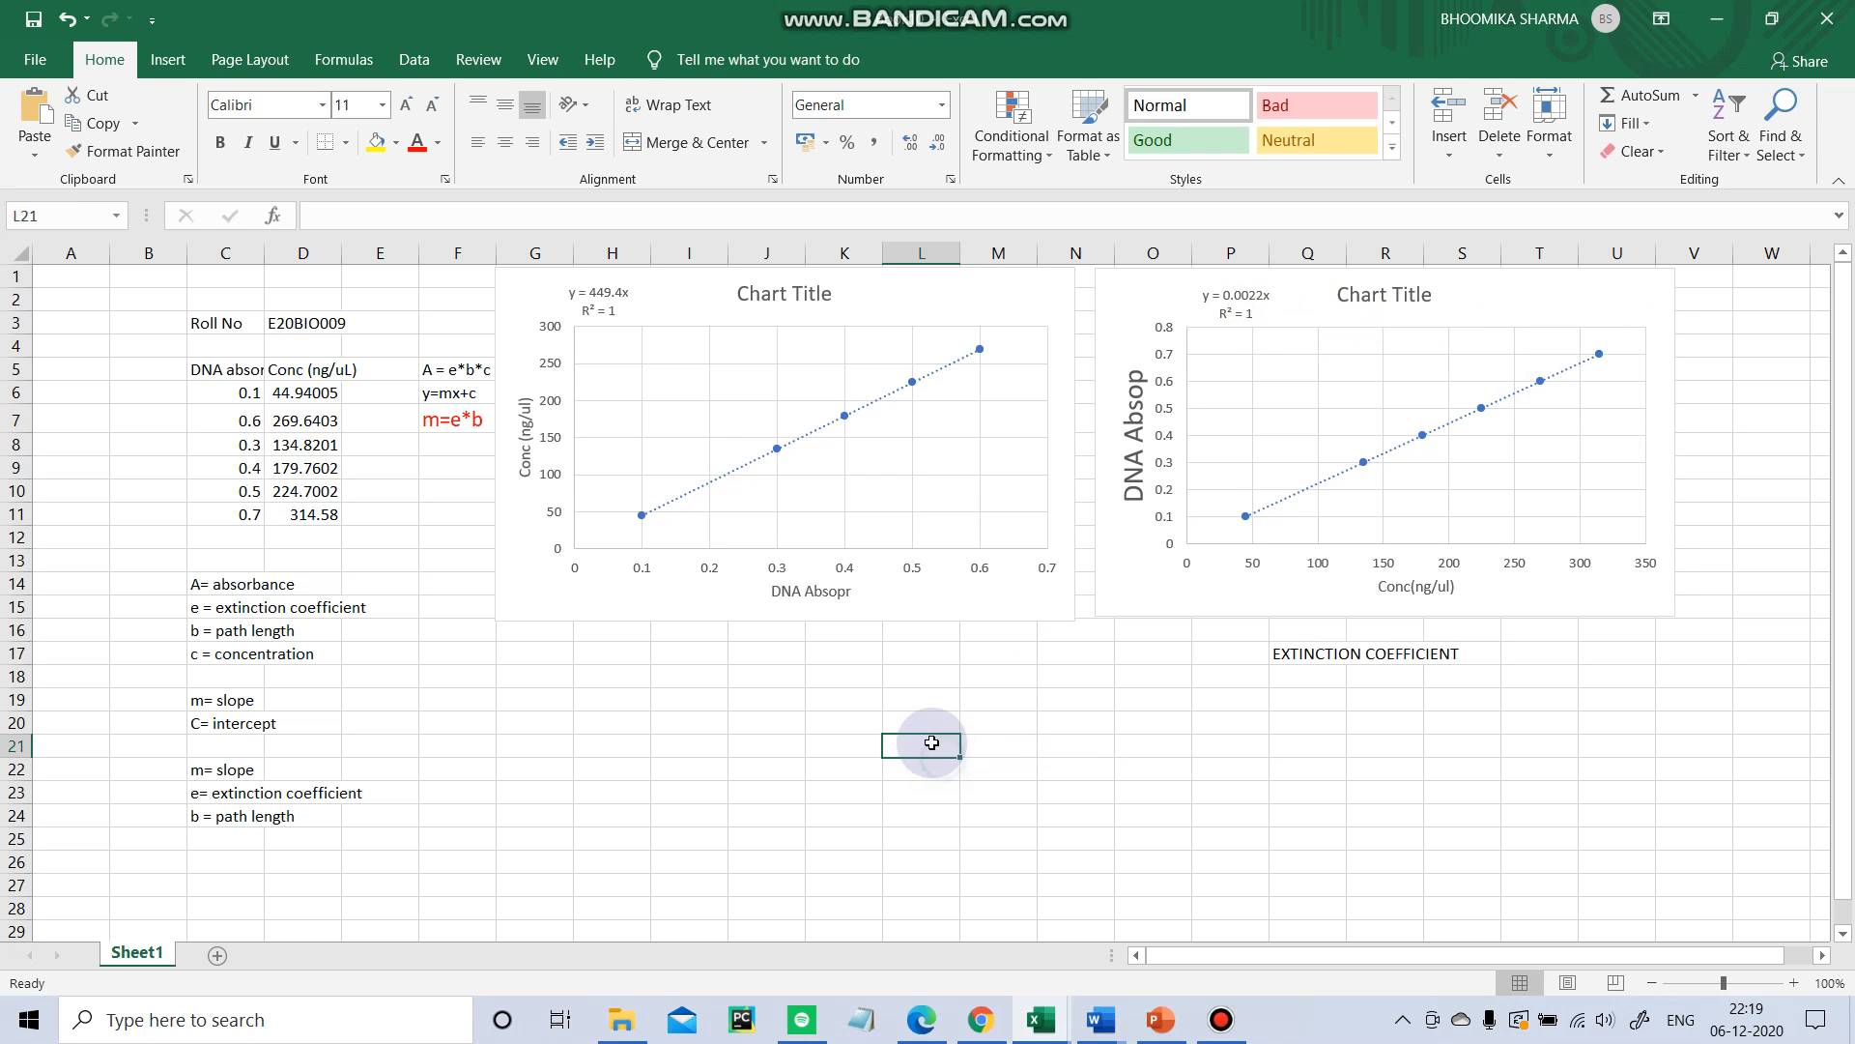
{"action": "left_click", "coordinate": [1080, 739]}
{"action": "left_click", "coordinate": [1091, 727]}
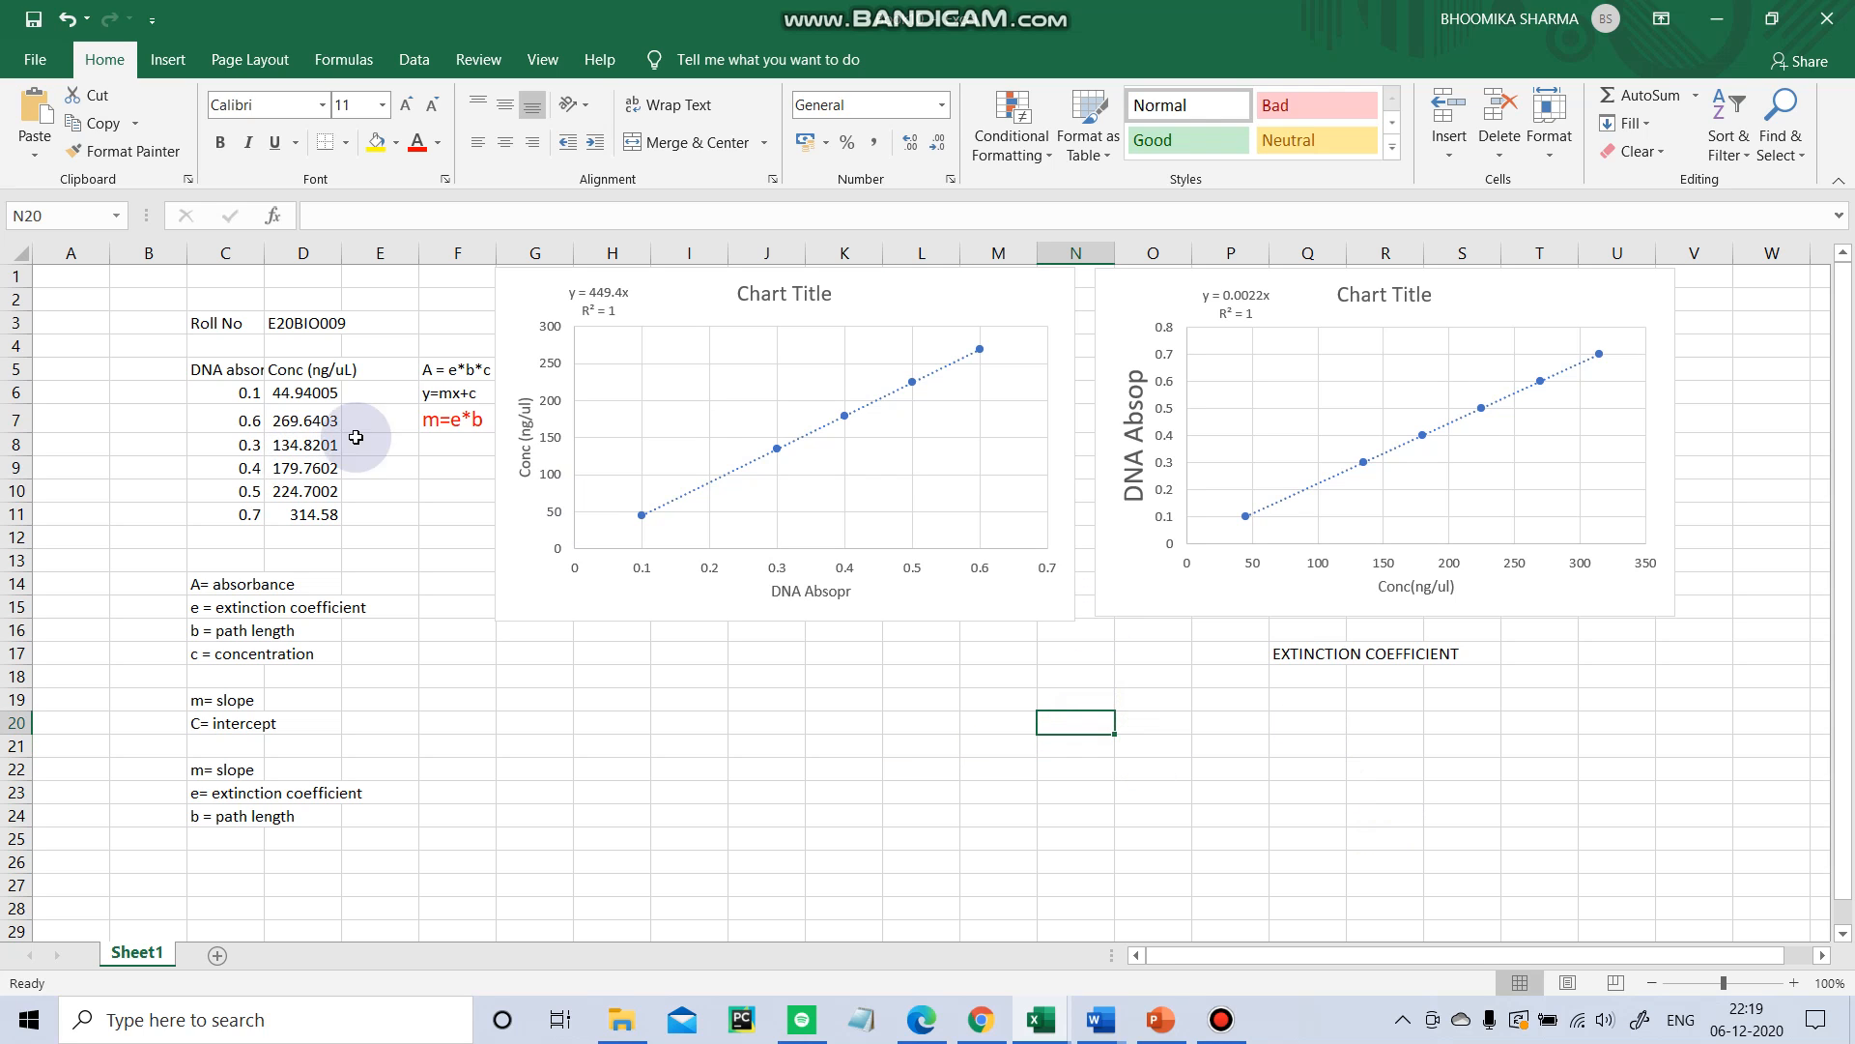
Copy the m=e*b formula note from F7 into cell O20.
{"action": "left_click", "coordinate": [471, 425]}
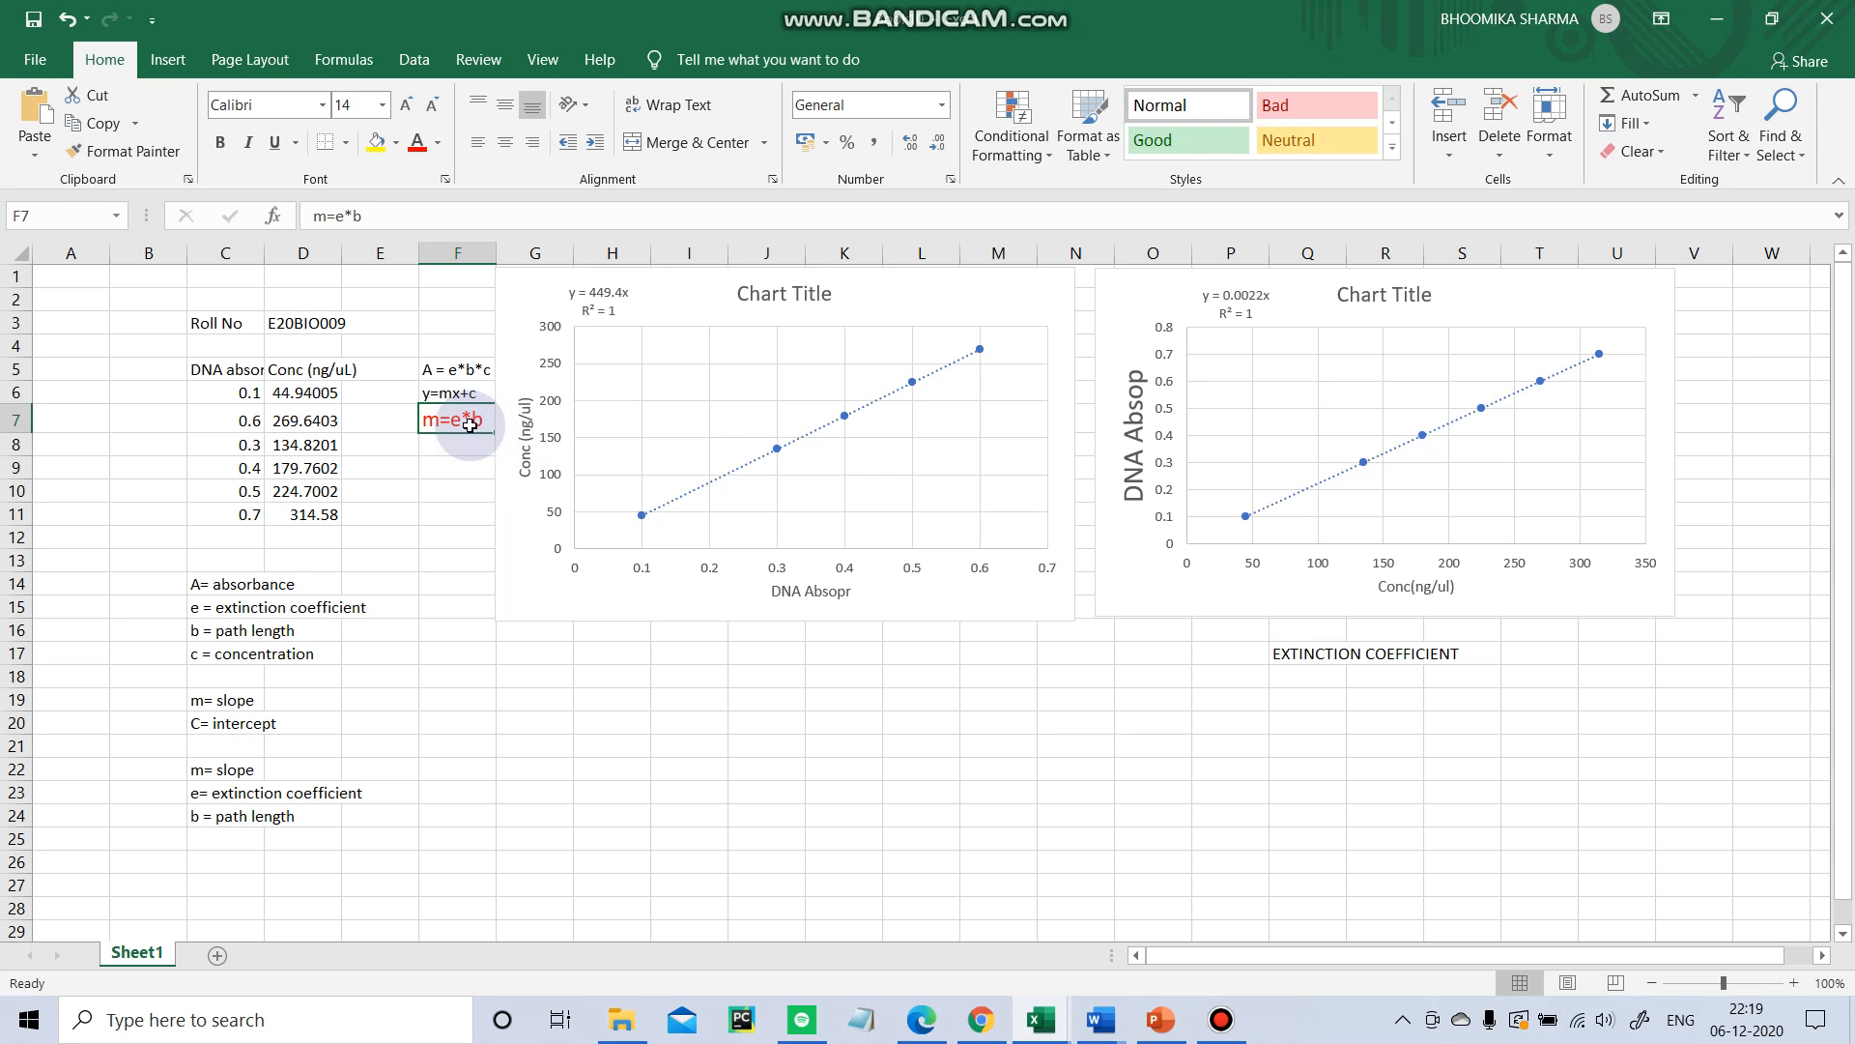
{"action": "key", "text": "ctrl+c"}
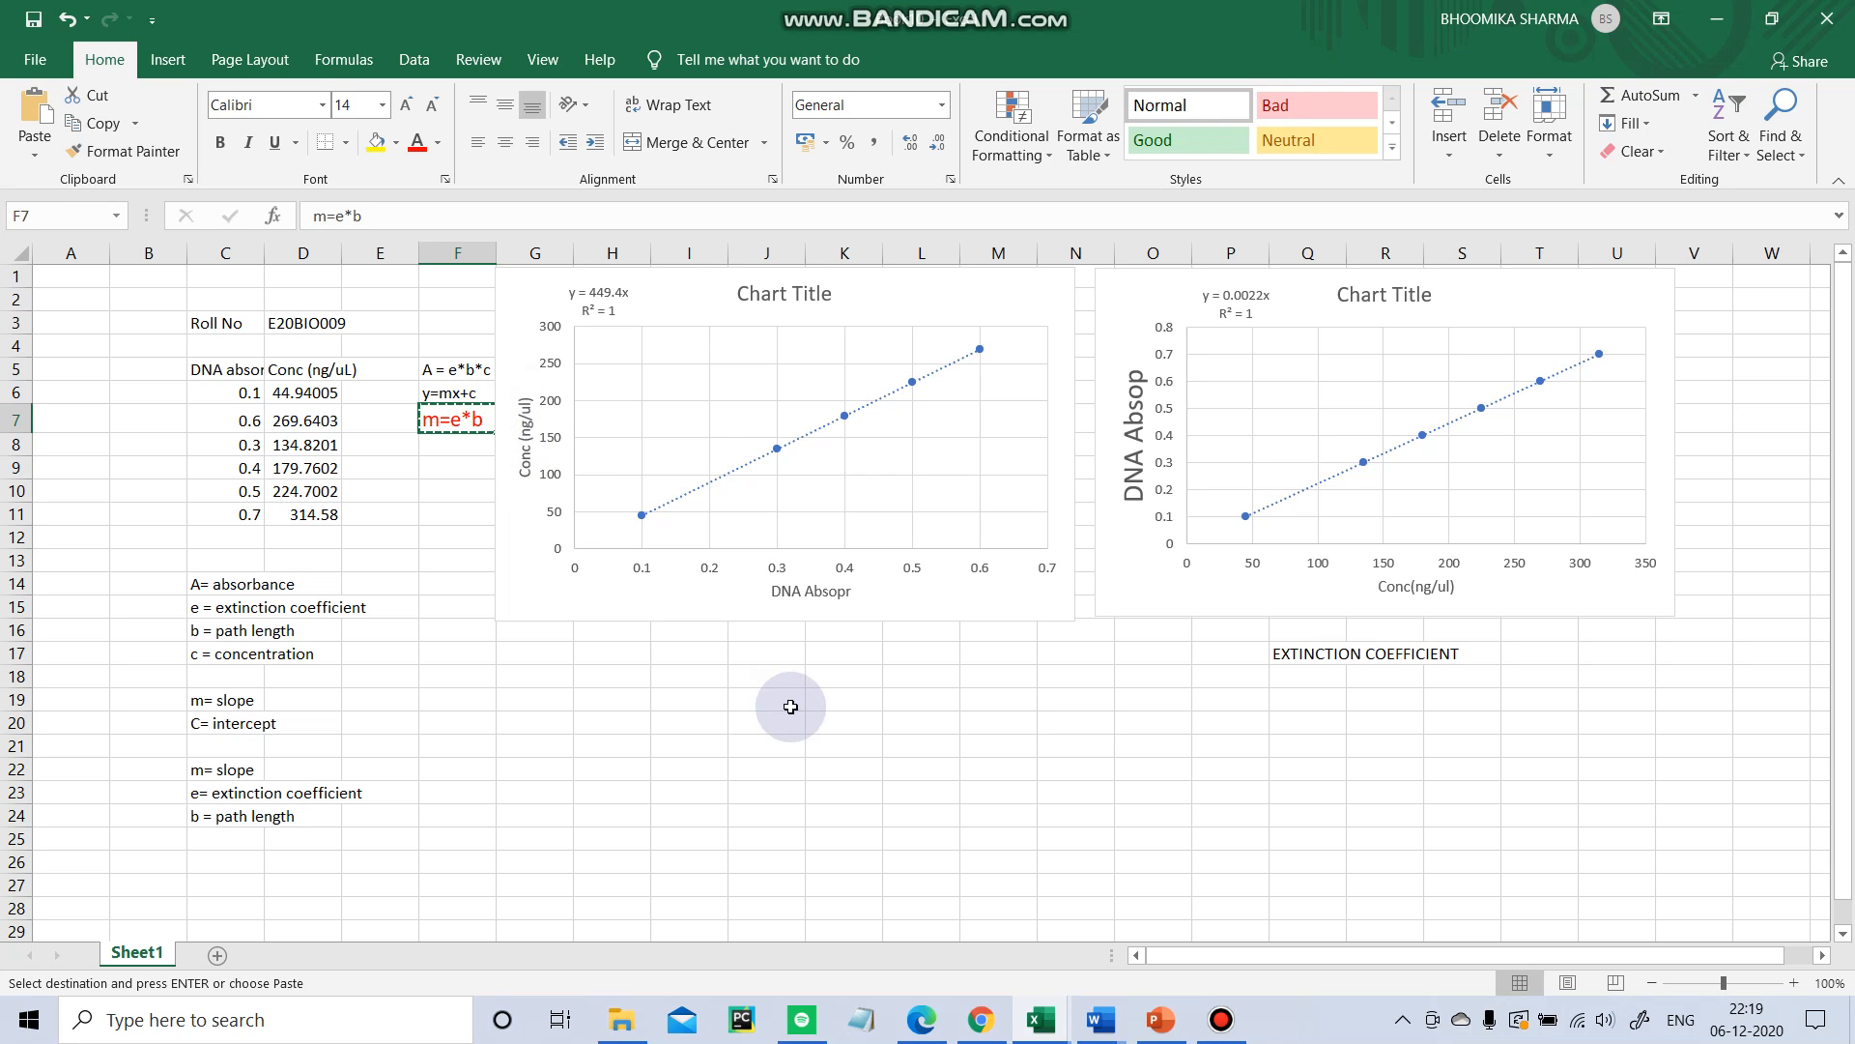
{"action": "left_click", "coordinate": [1173, 720]}
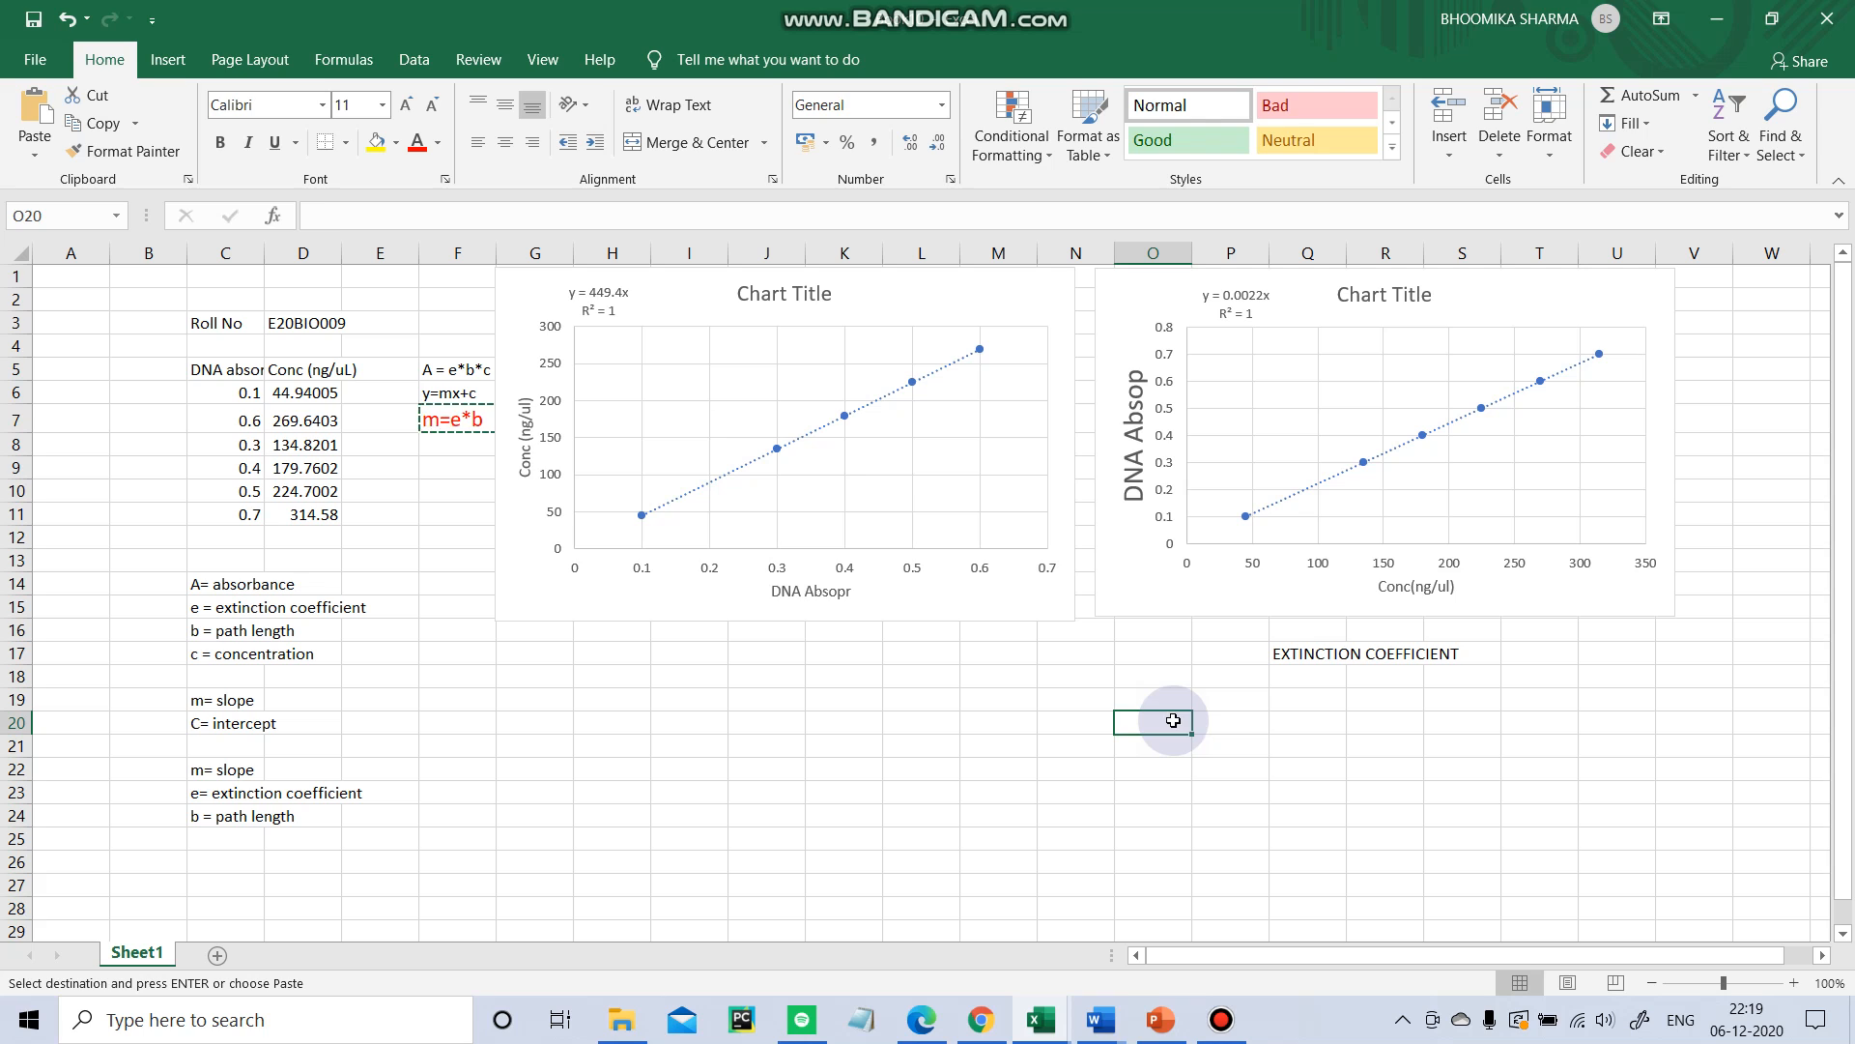
{"action": "key", "text": "ctrl+v"}
{"action": "key", "text": "Escape"}
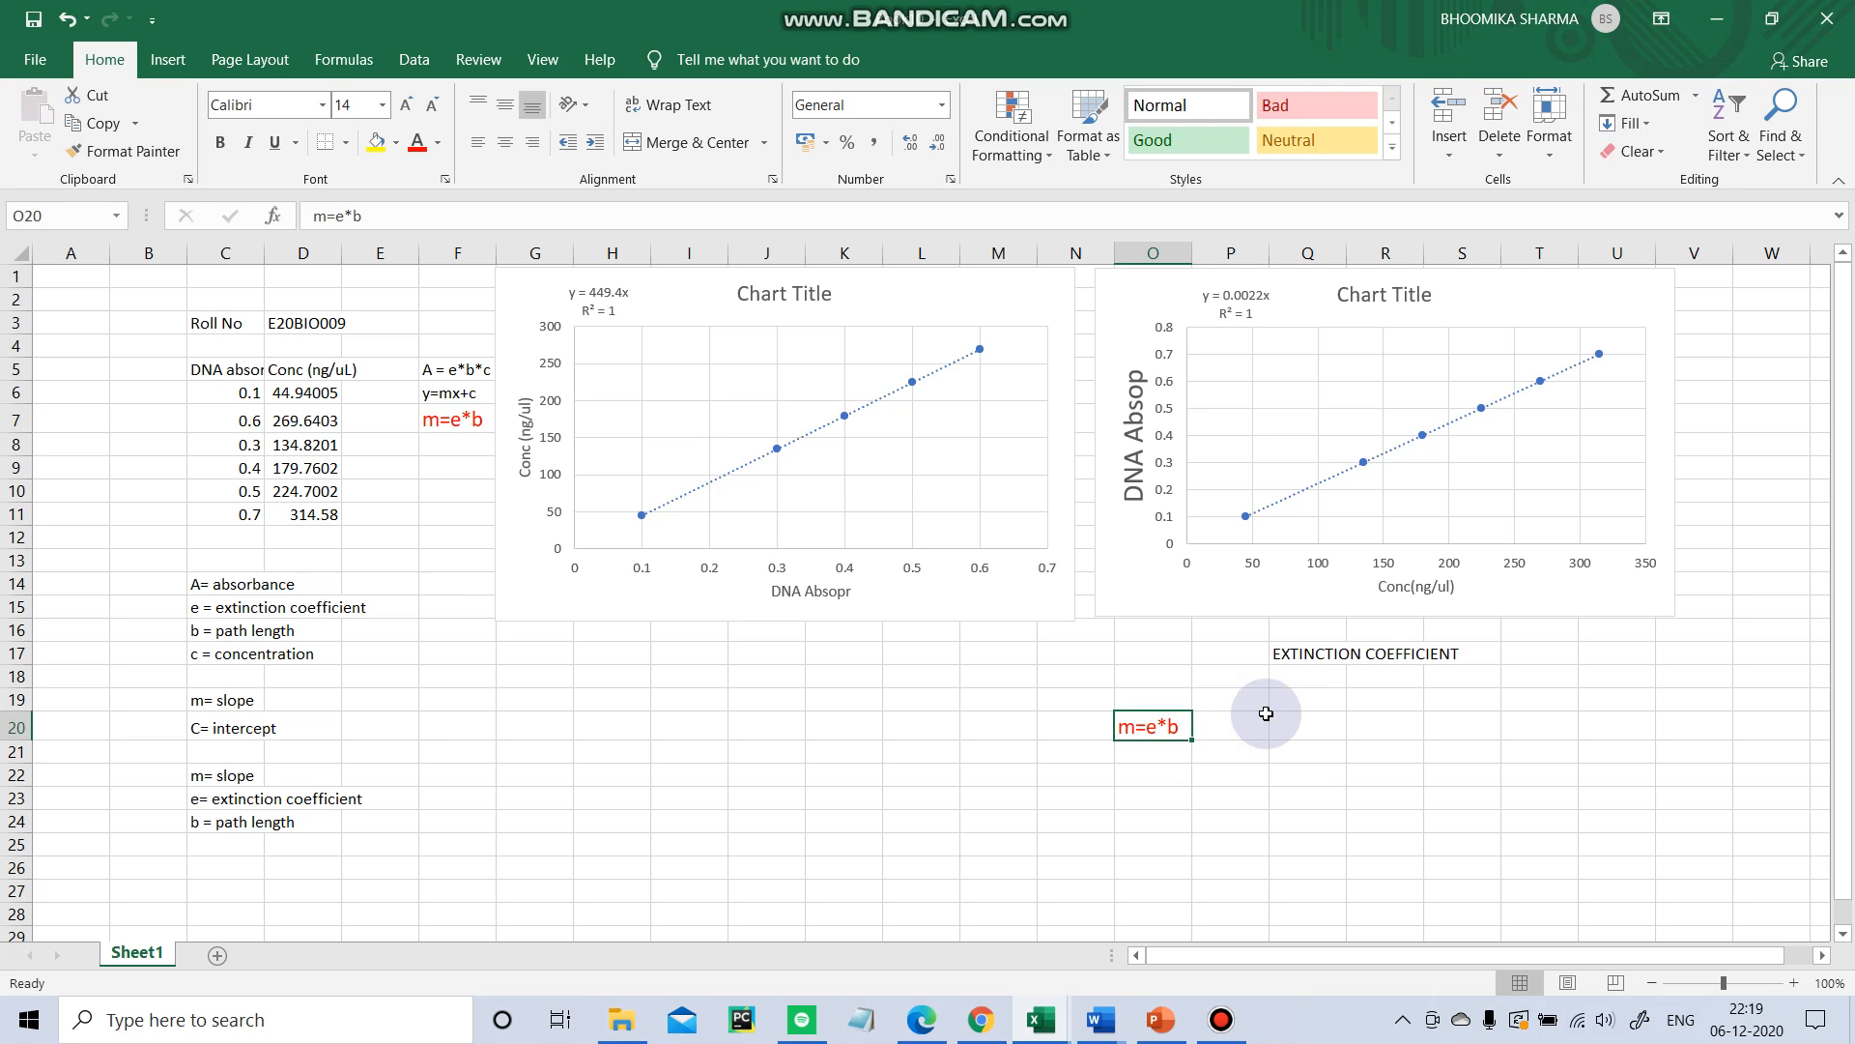
Enter the text e= 0.0022x in cell O21 below the copied note.
{"action": "left_click", "coordinate": [1196, 752]}
{"action": "left_click", "coordinate": [1172, 760]}
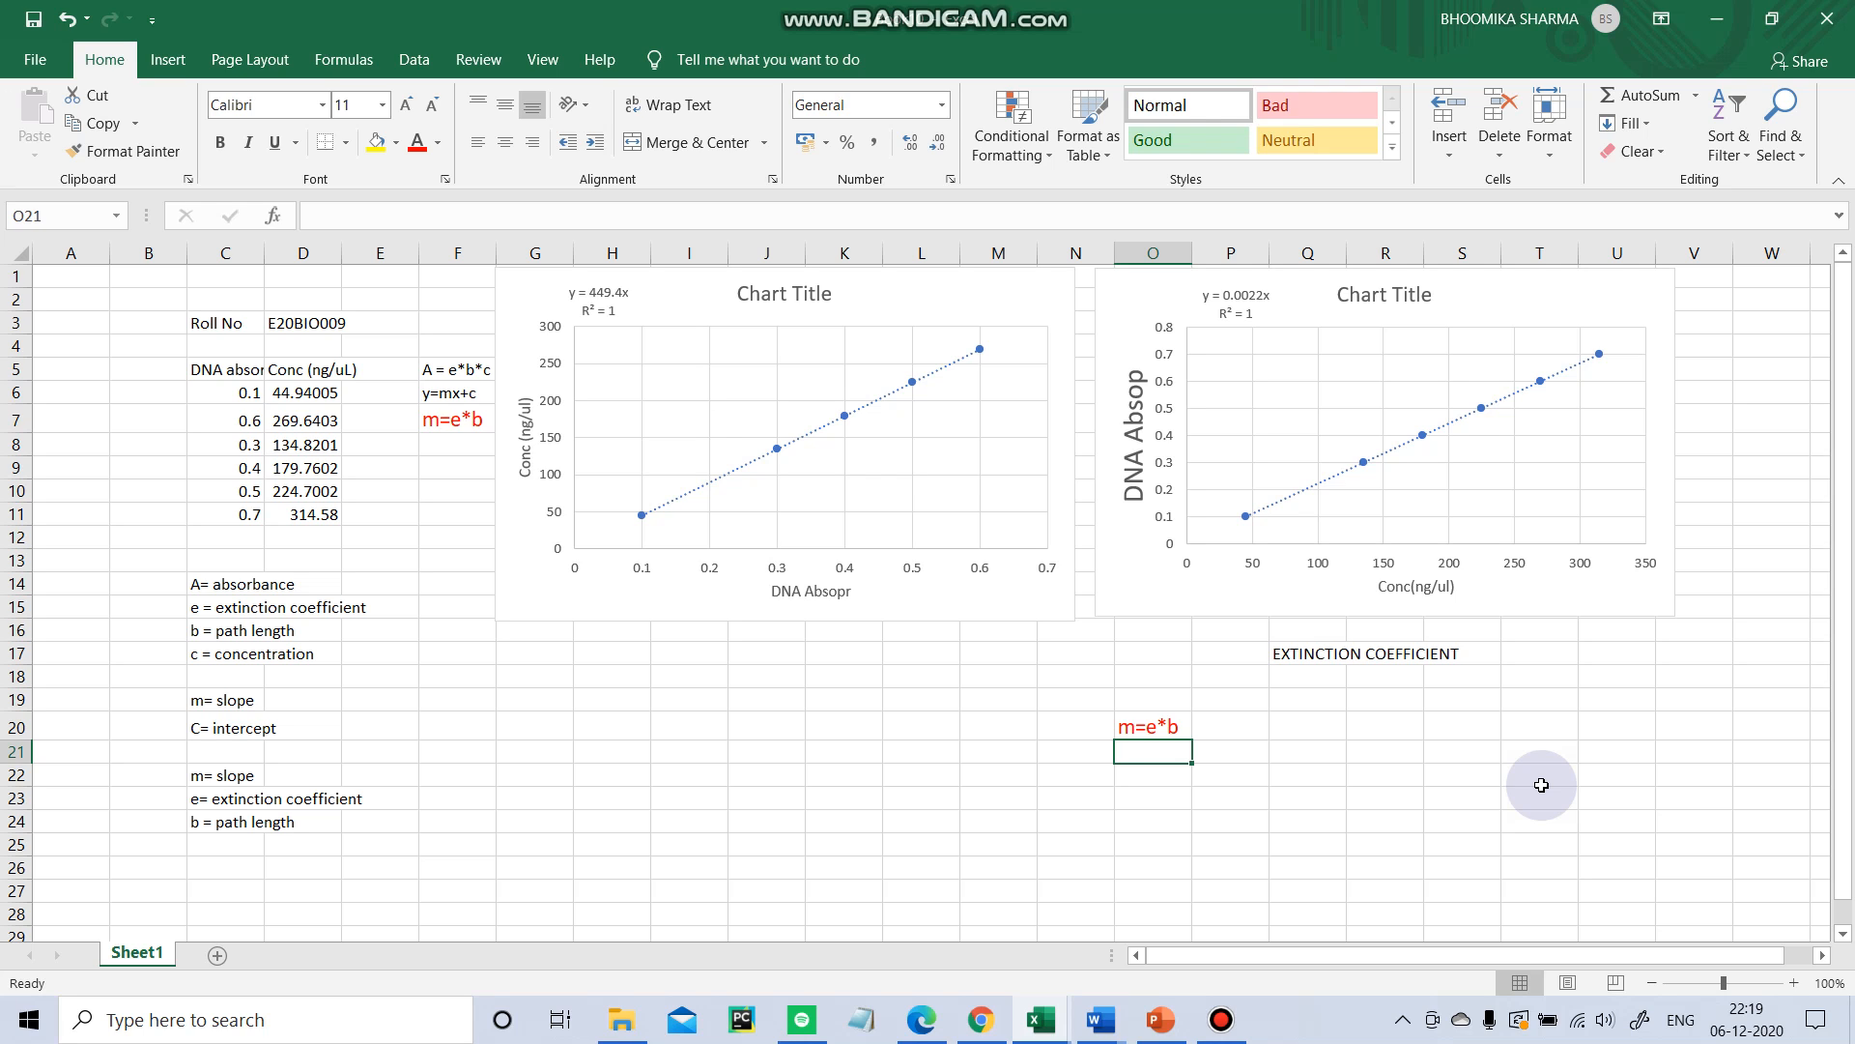
{"action": "type", "text": "e"}
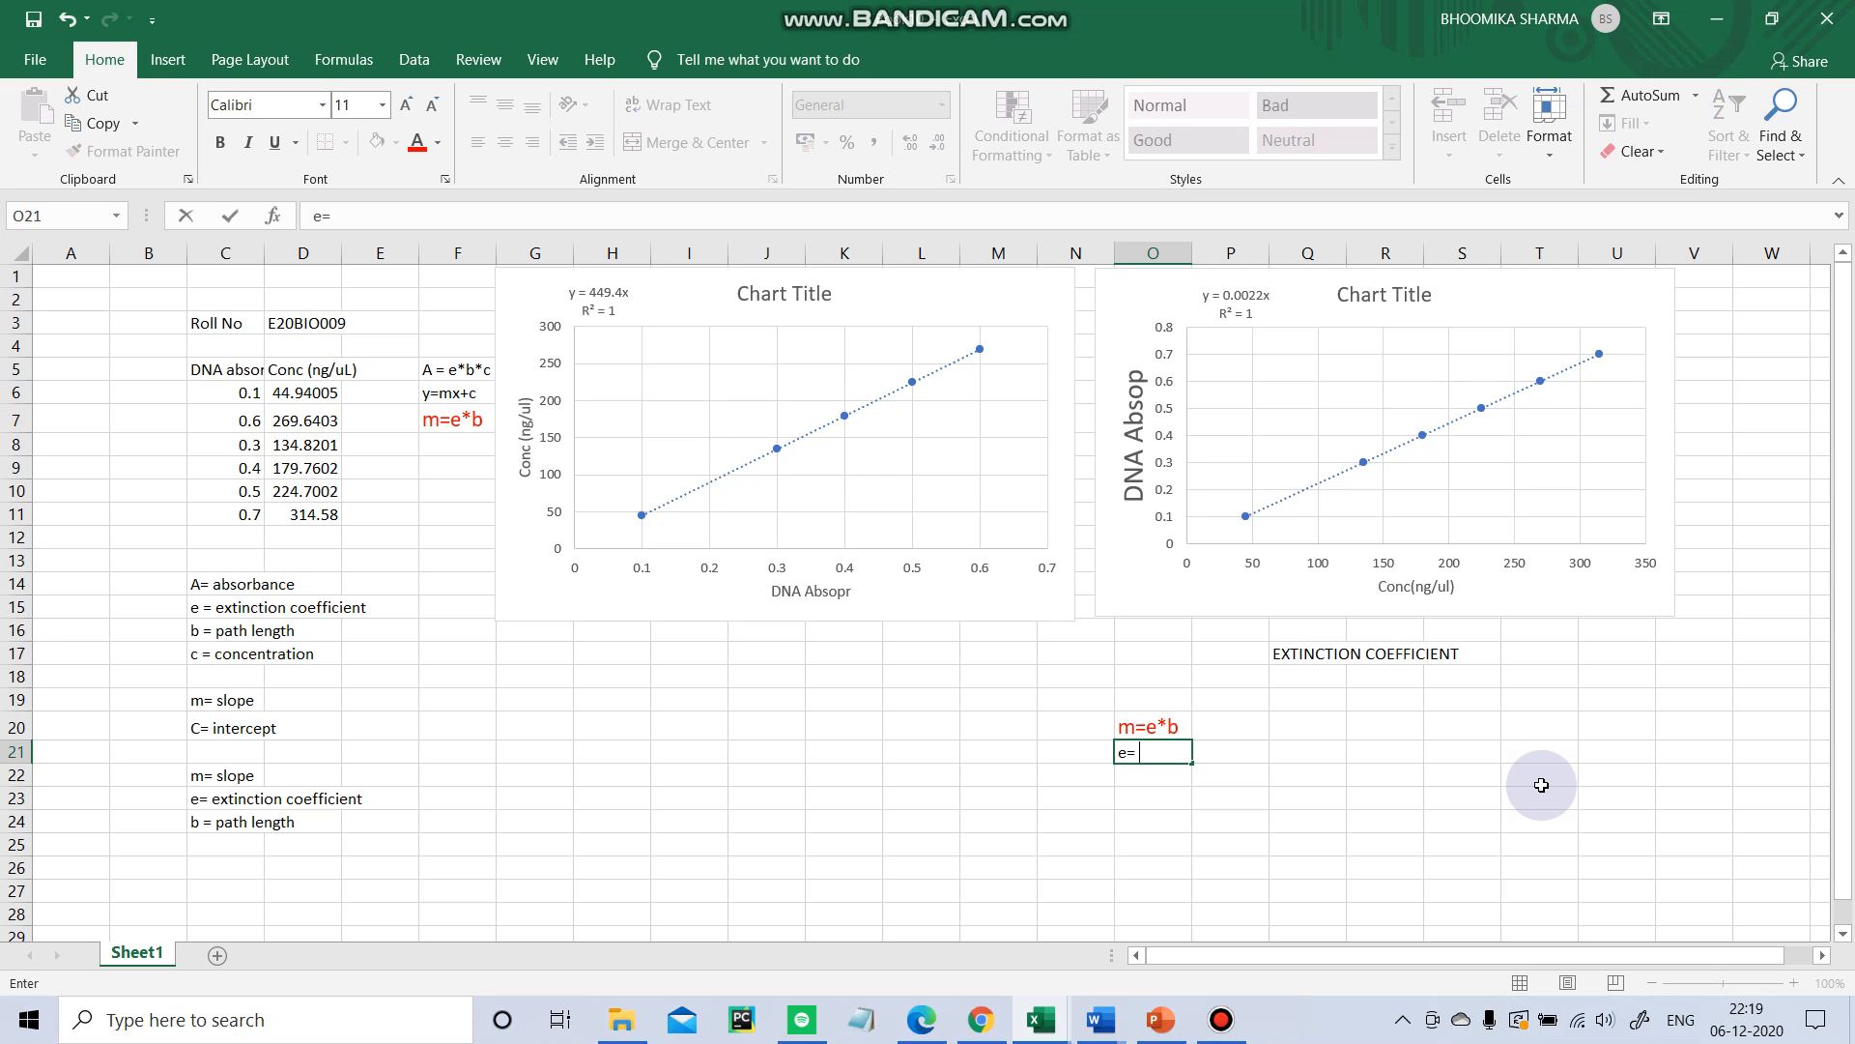
{"action": "type", "text": "="}
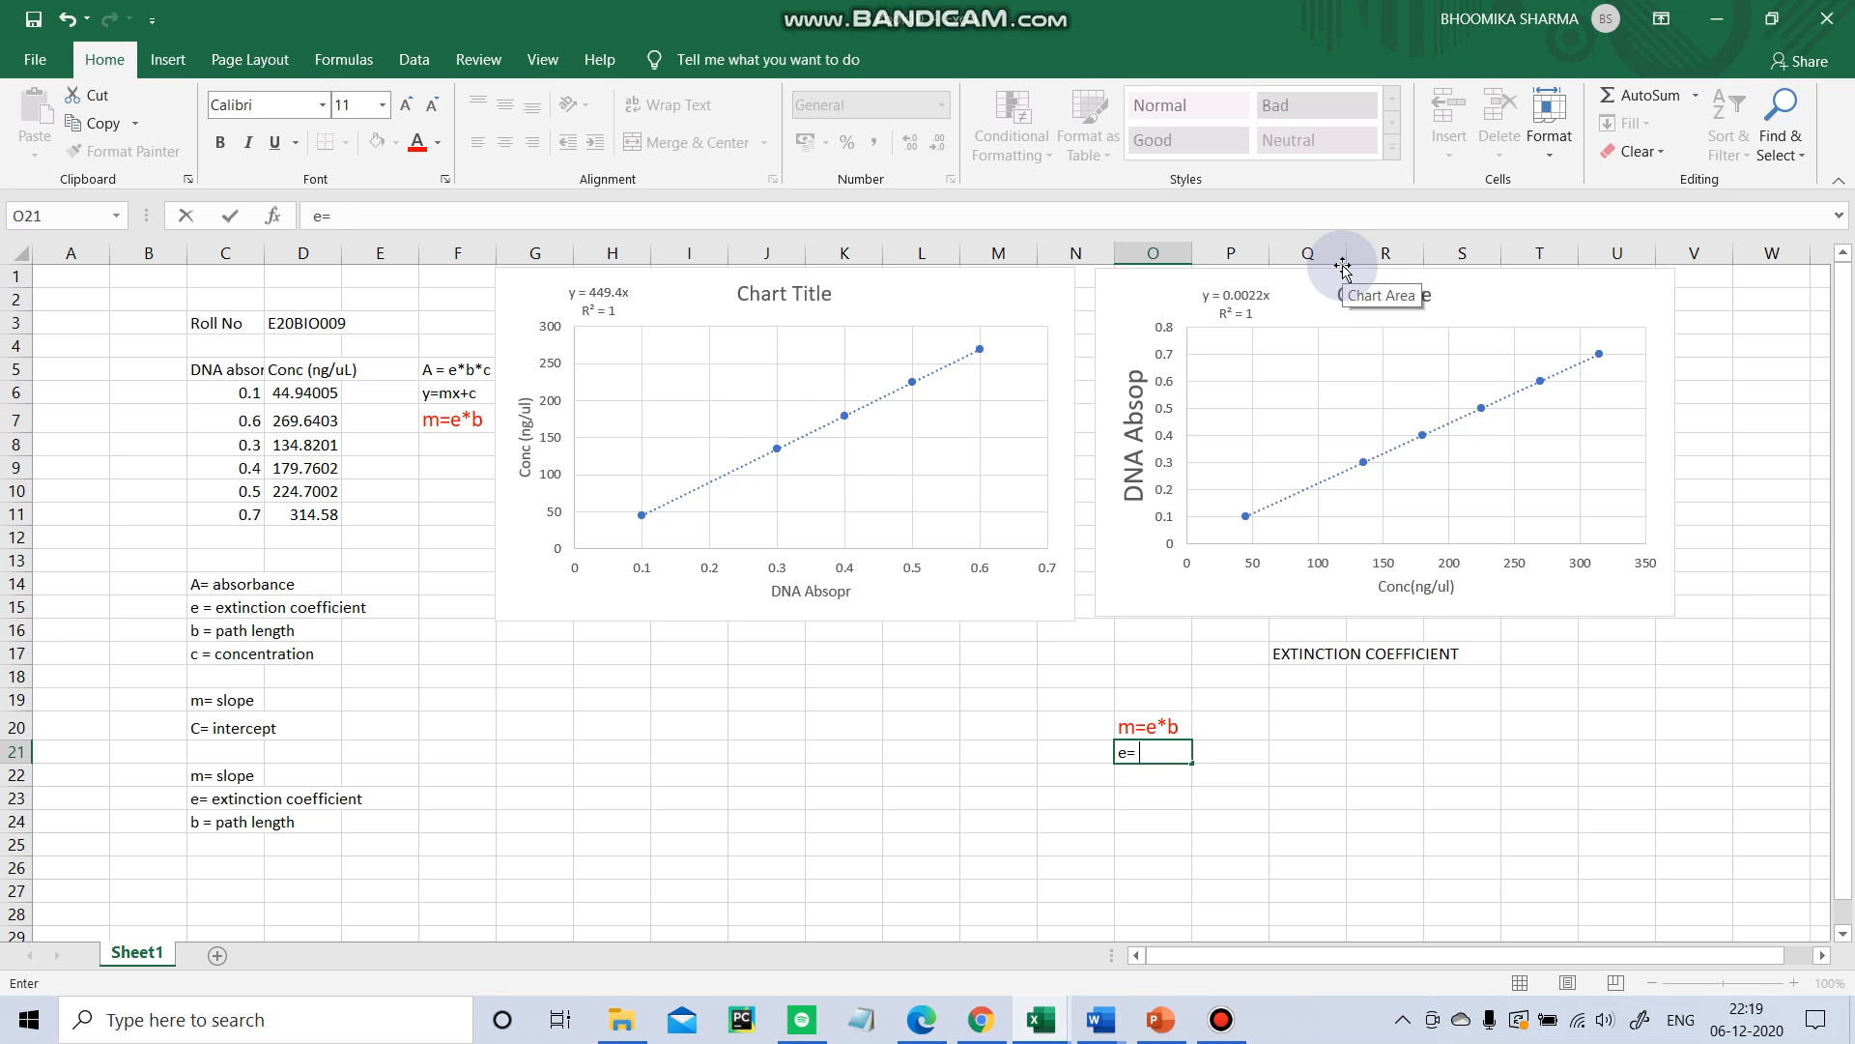
{"action": "type", "text": " 0"}
{"action": "type", "text": ".0022x"}
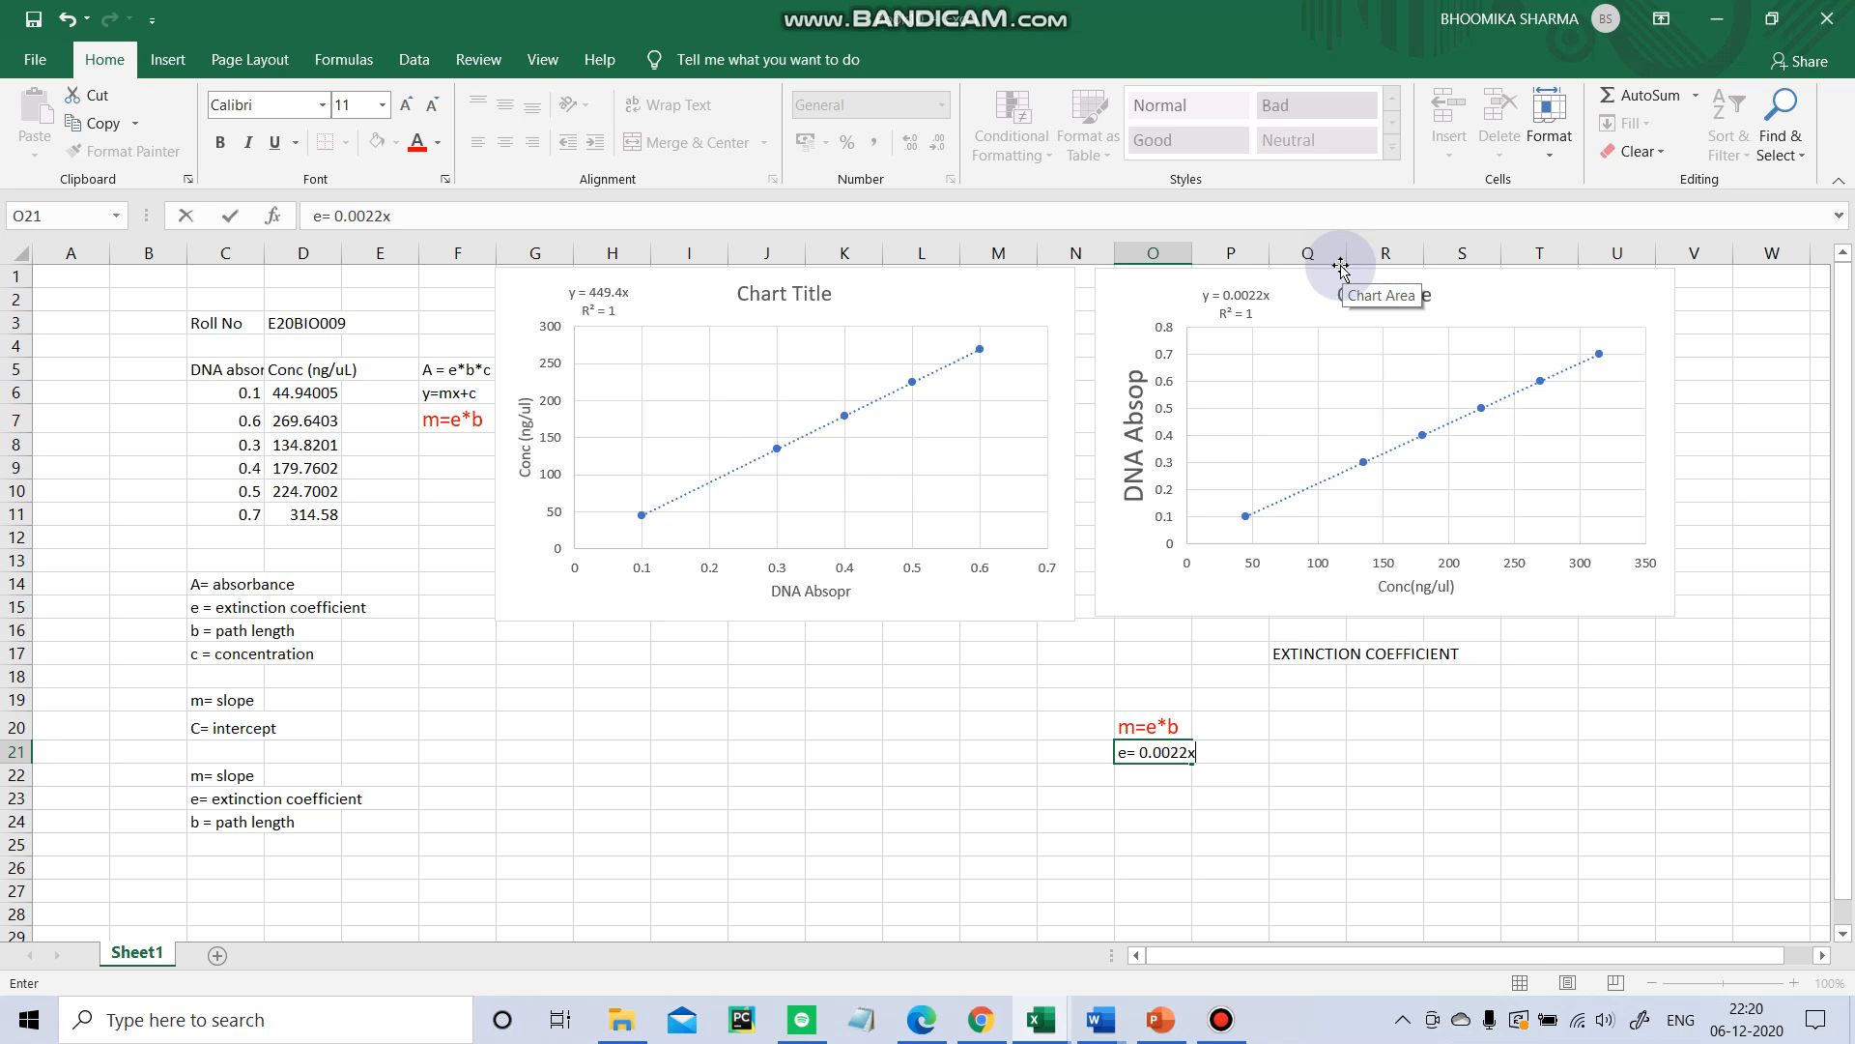
{"action": "key", "text": "Return"}
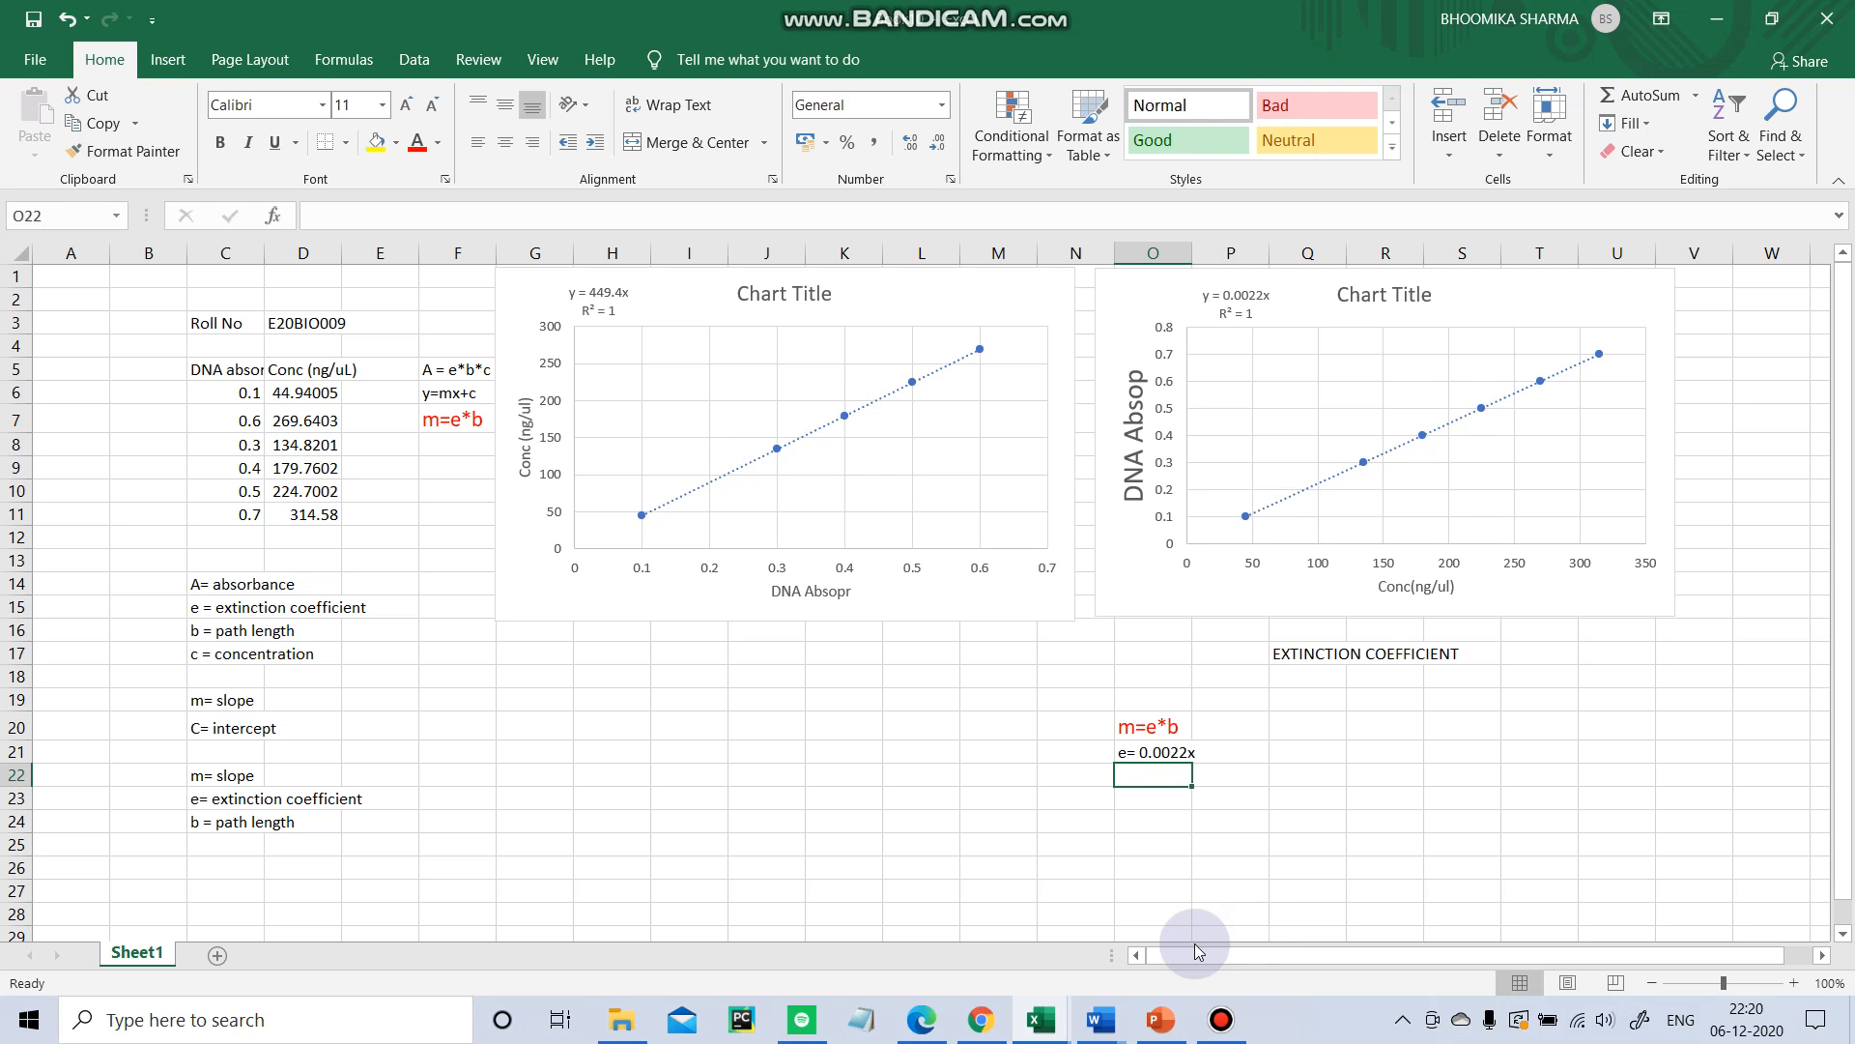
Start entering the formula =0.0022 in cell O22.
{"action": "type", "text": "=0"}
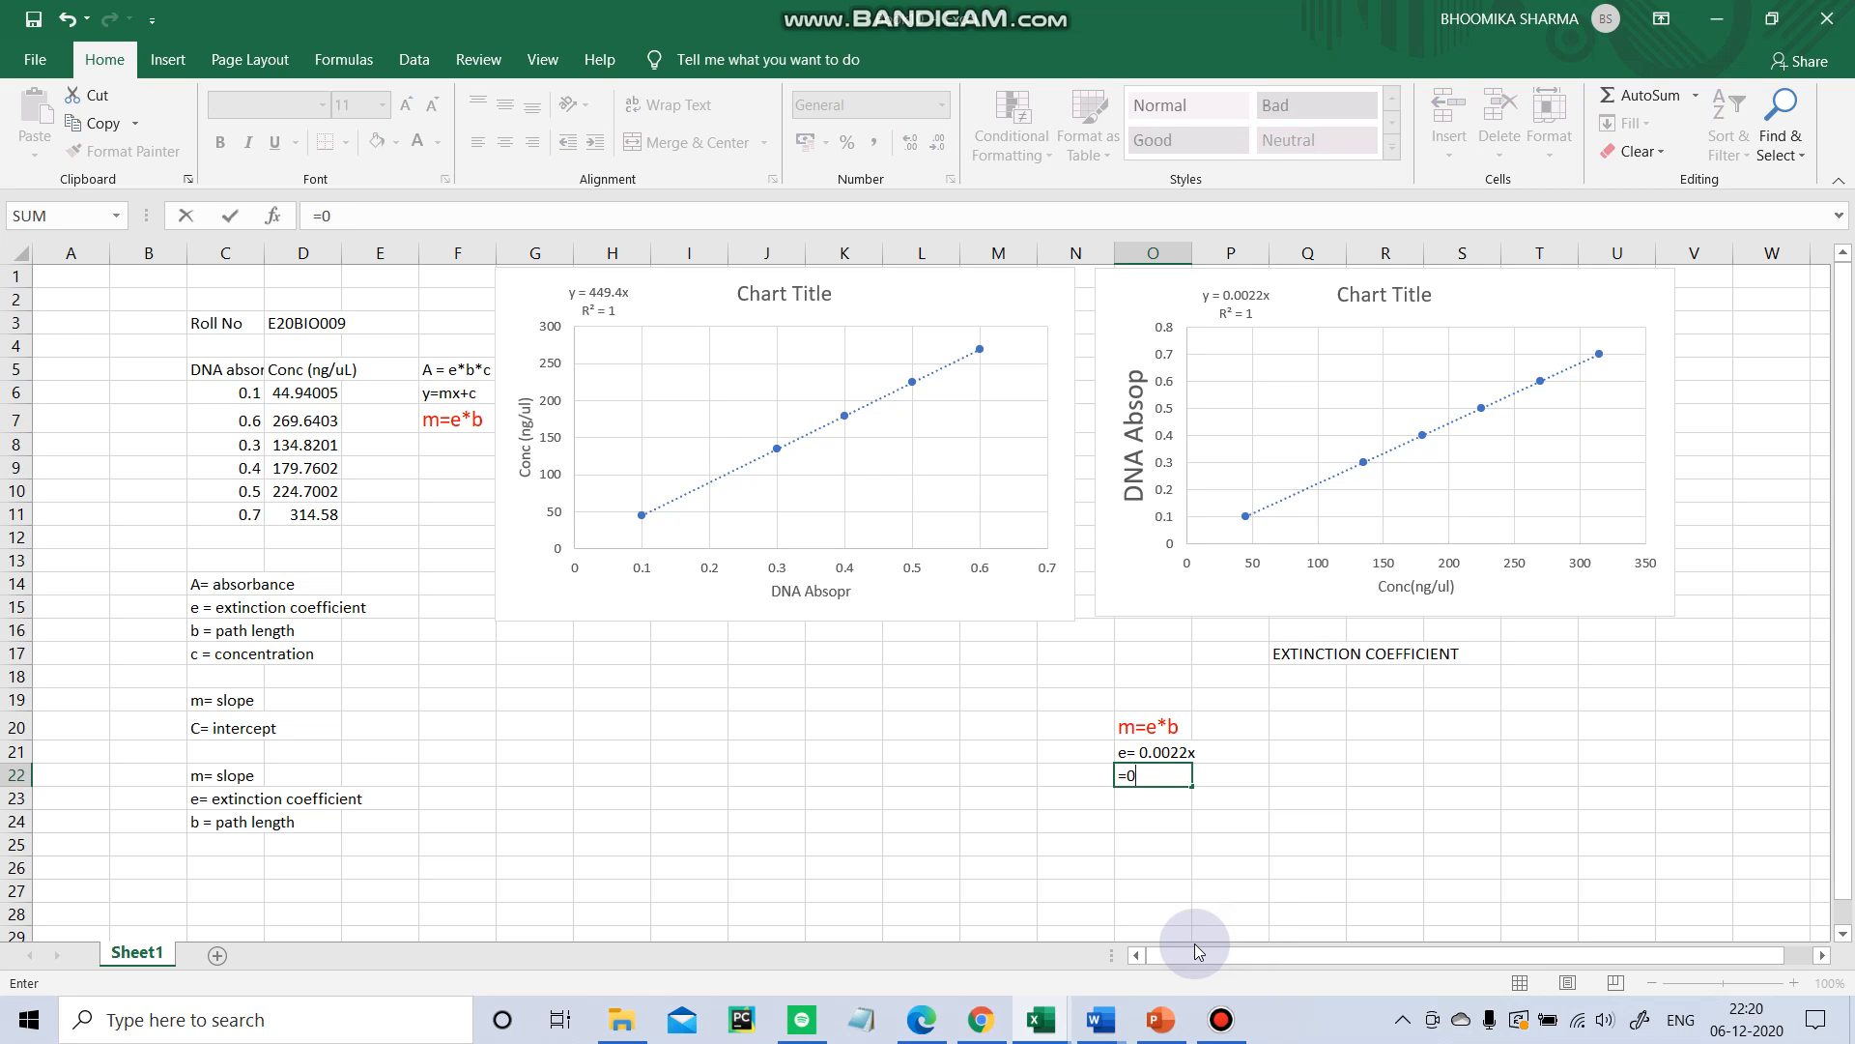
{"action": "type", "text": ".00"}
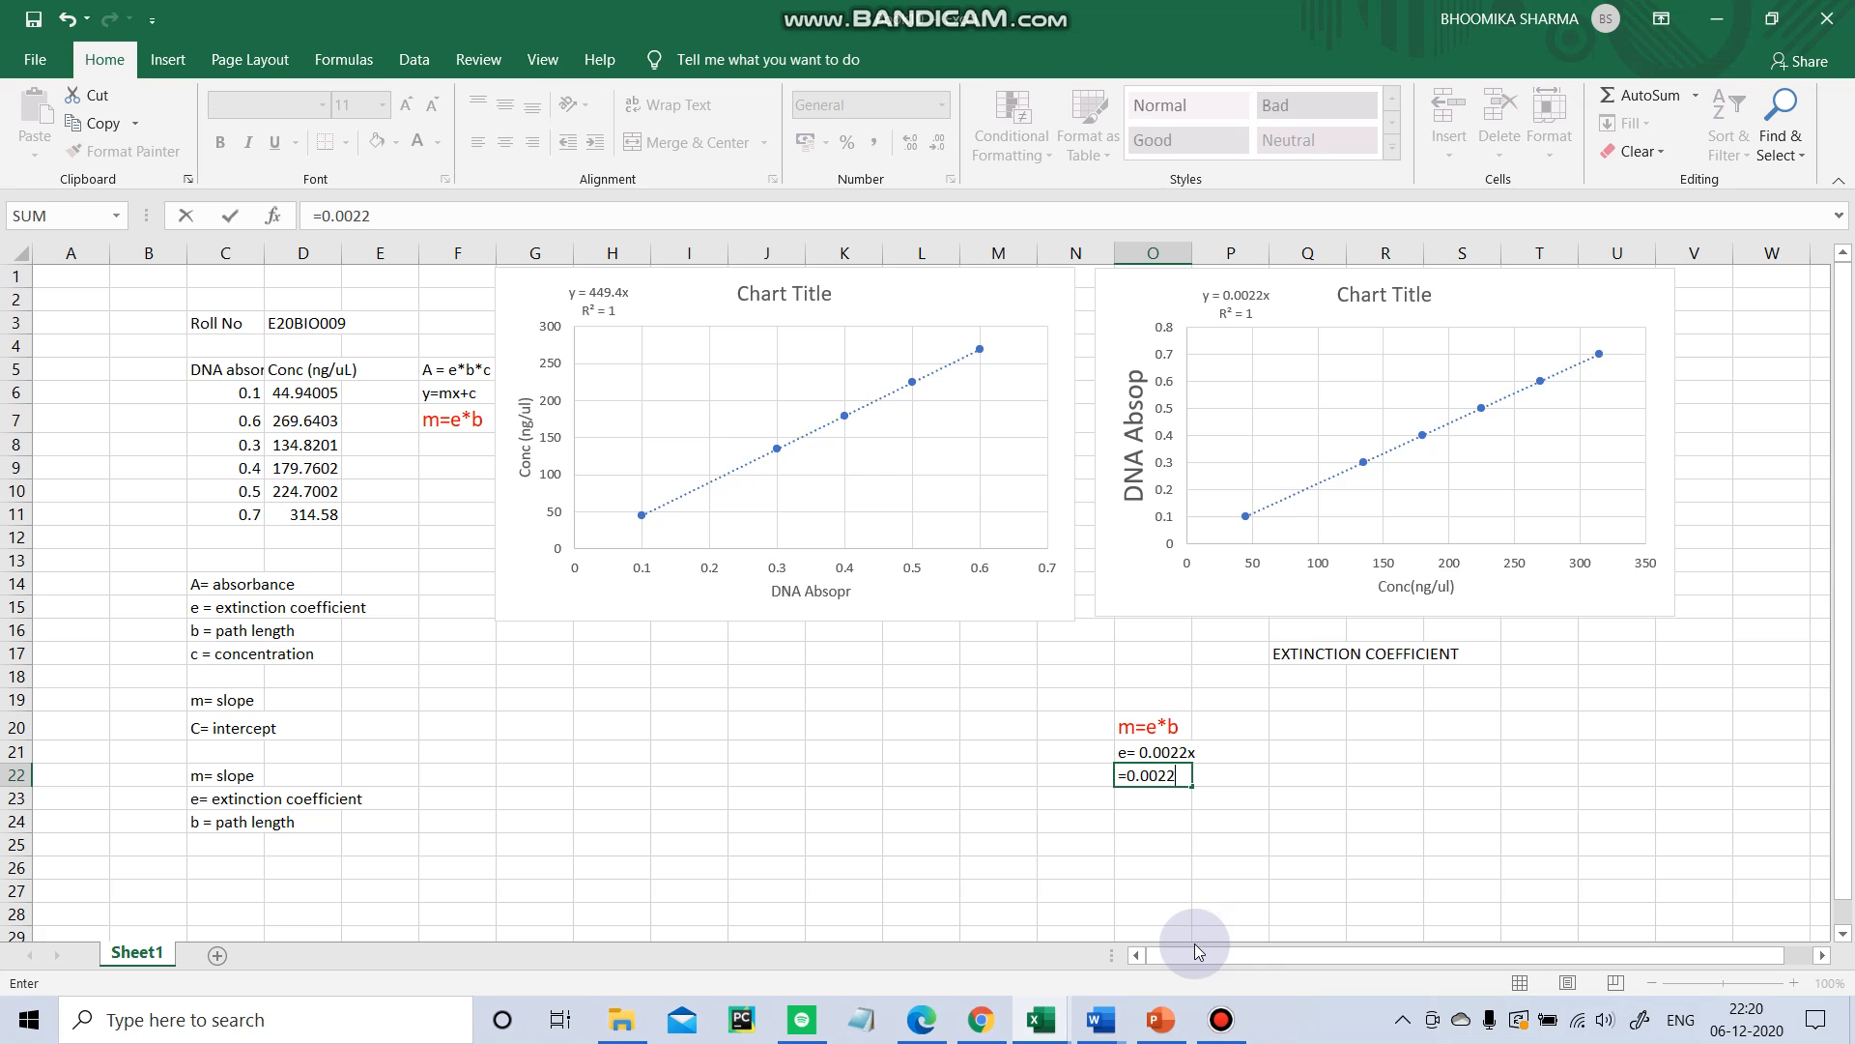
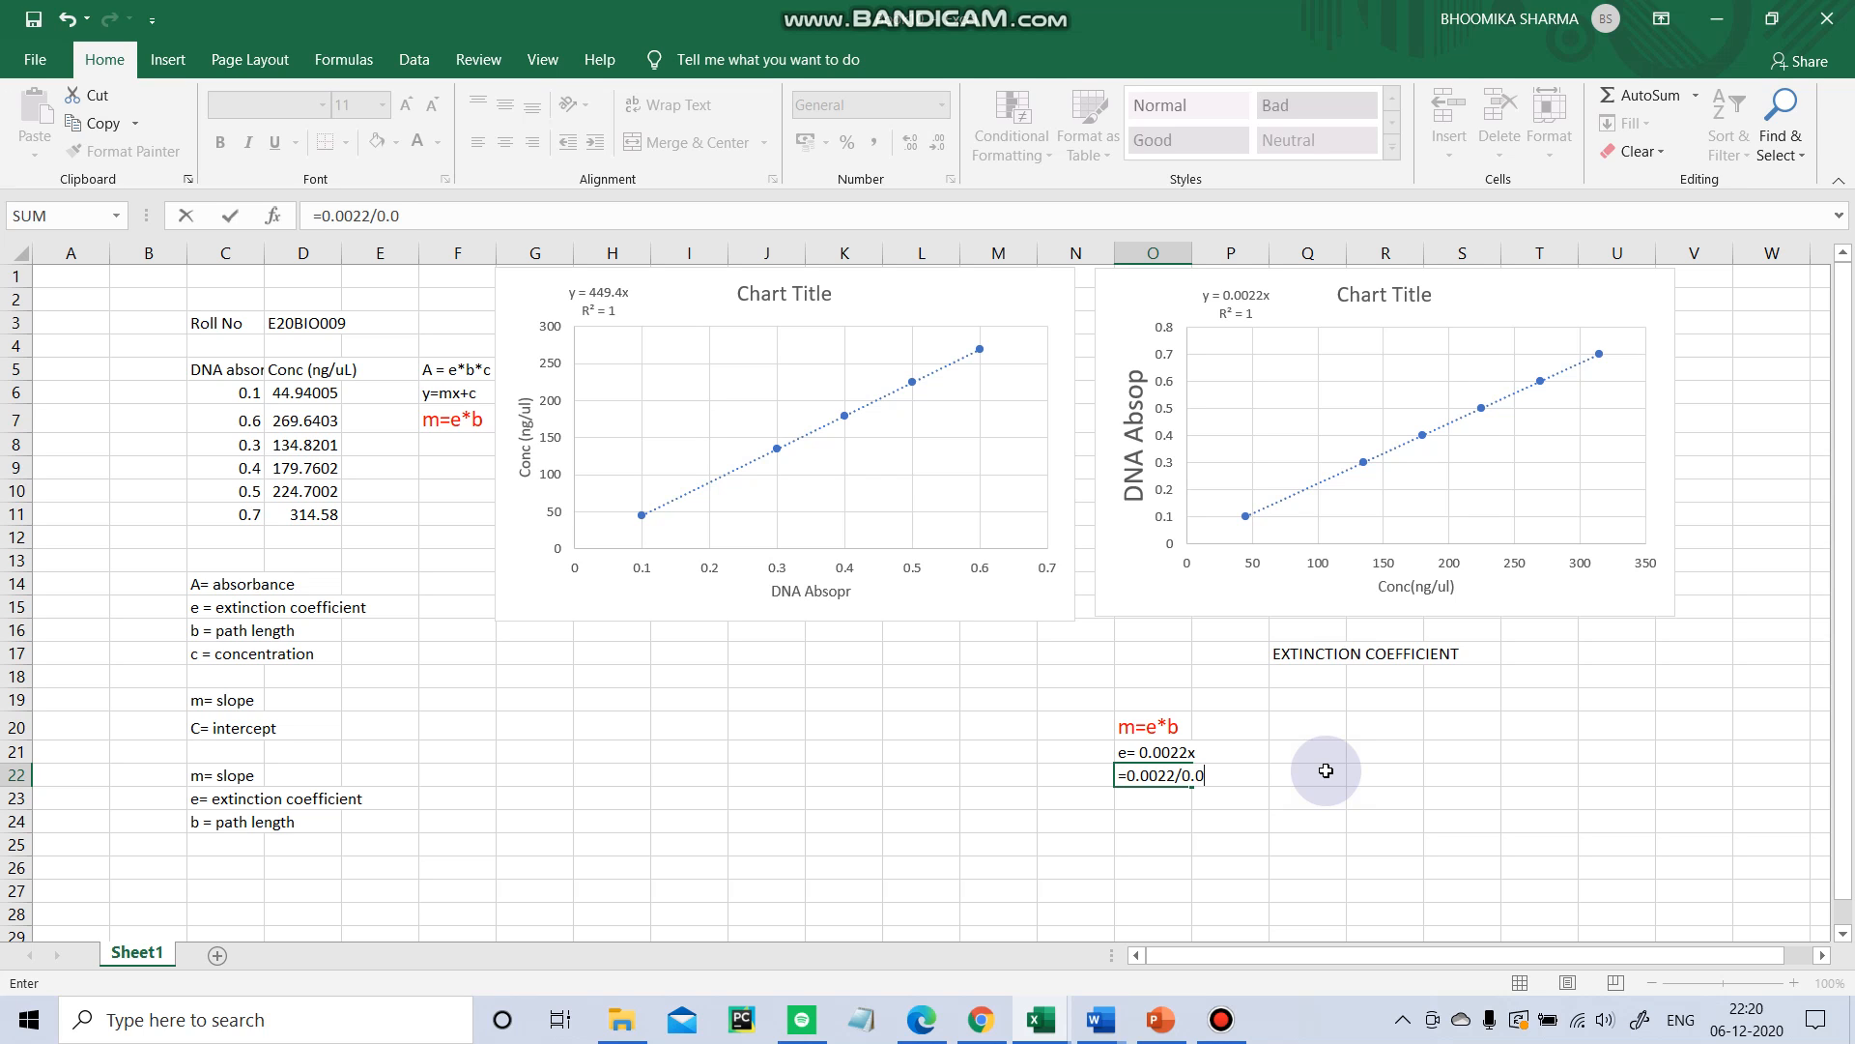
Finish entering the formula =0.0022/0.05 in cell O22.
{"action": "key", "text": "Return"}
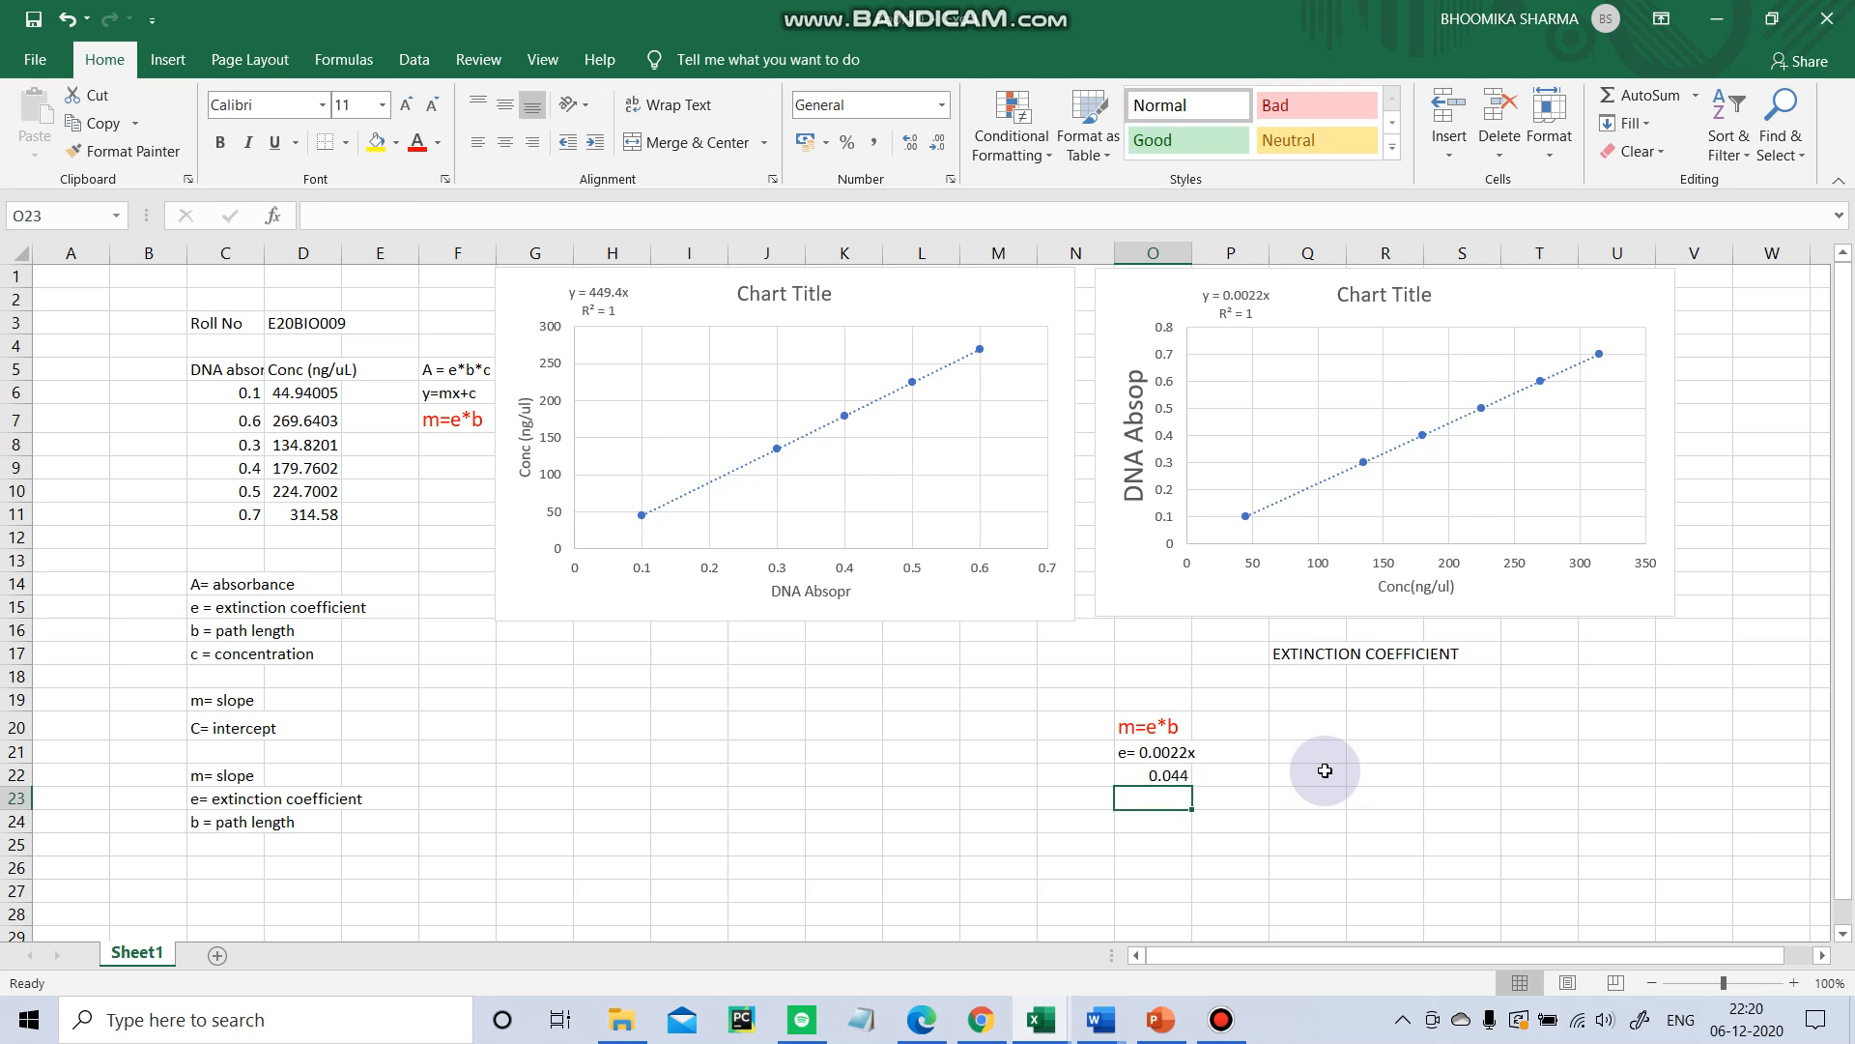
{"action": "left_click", "coordinate": [1177, 775]}
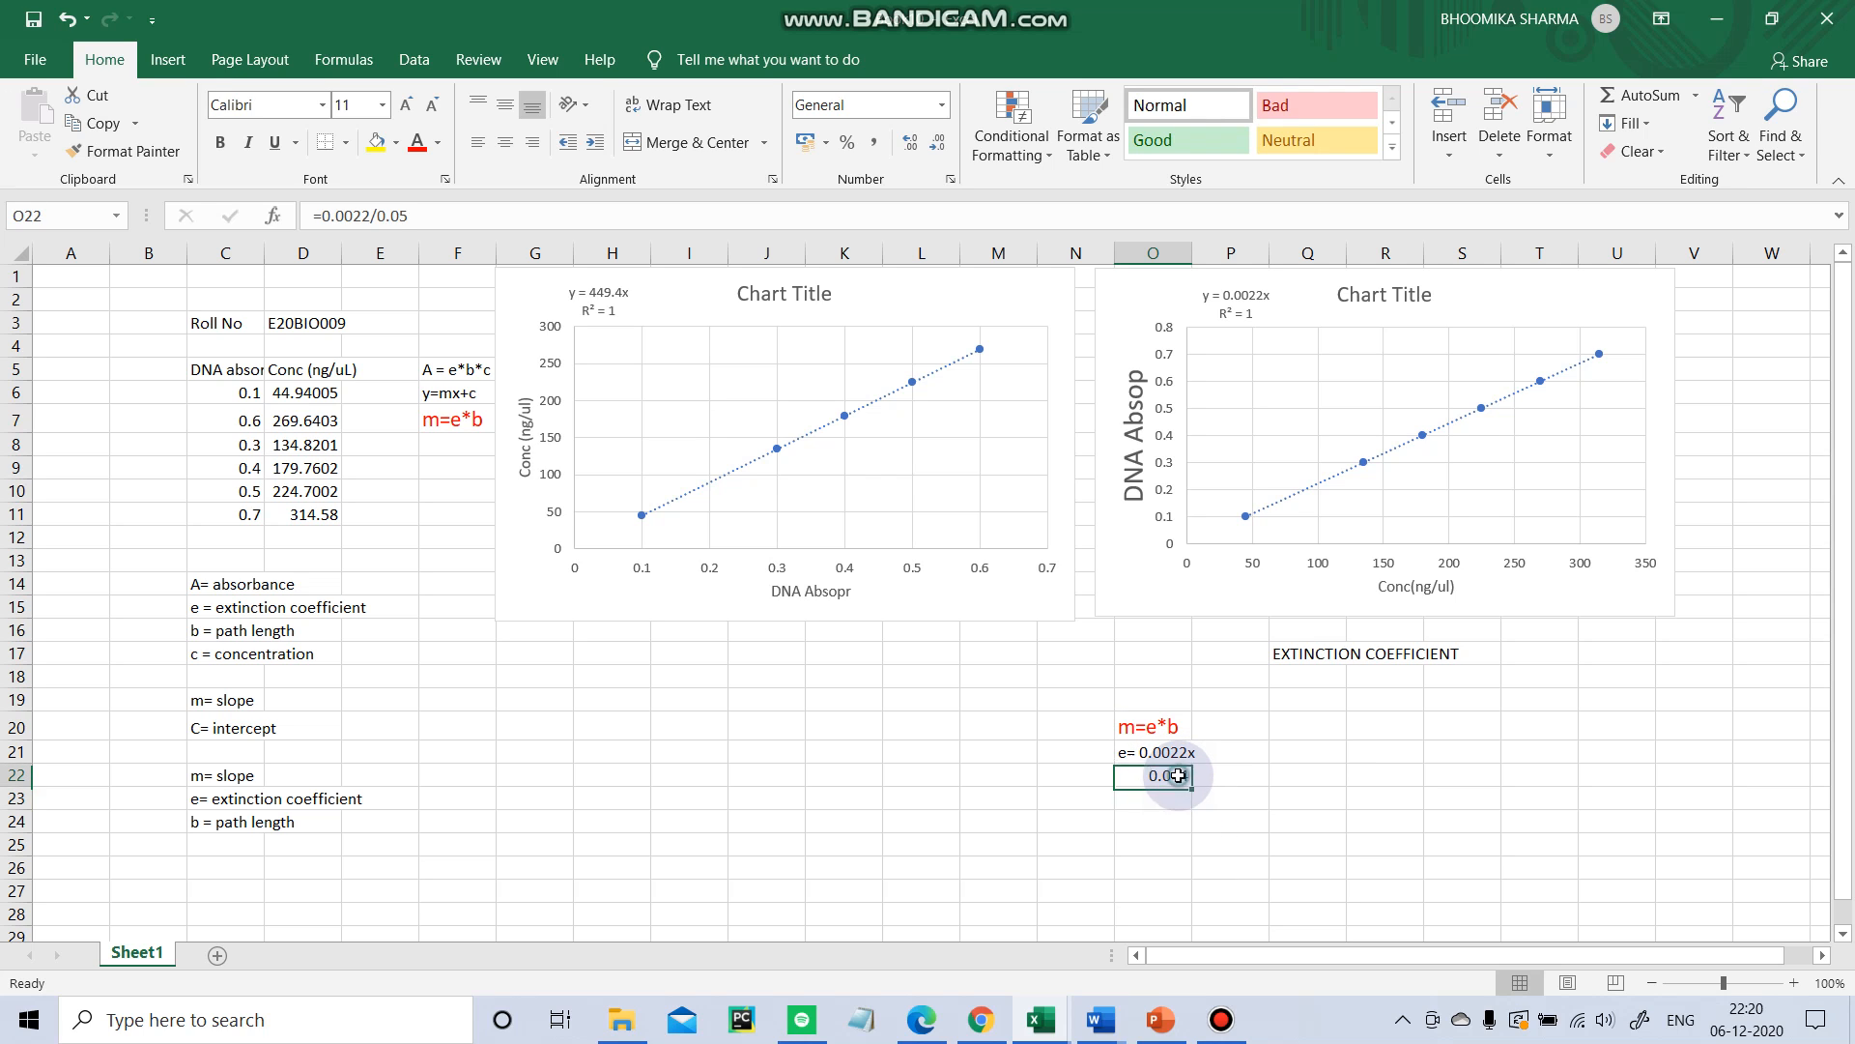
{"action": "left_click_drag", "start_coordinate": [1159, 727], "coordinate": [1187, 784]}
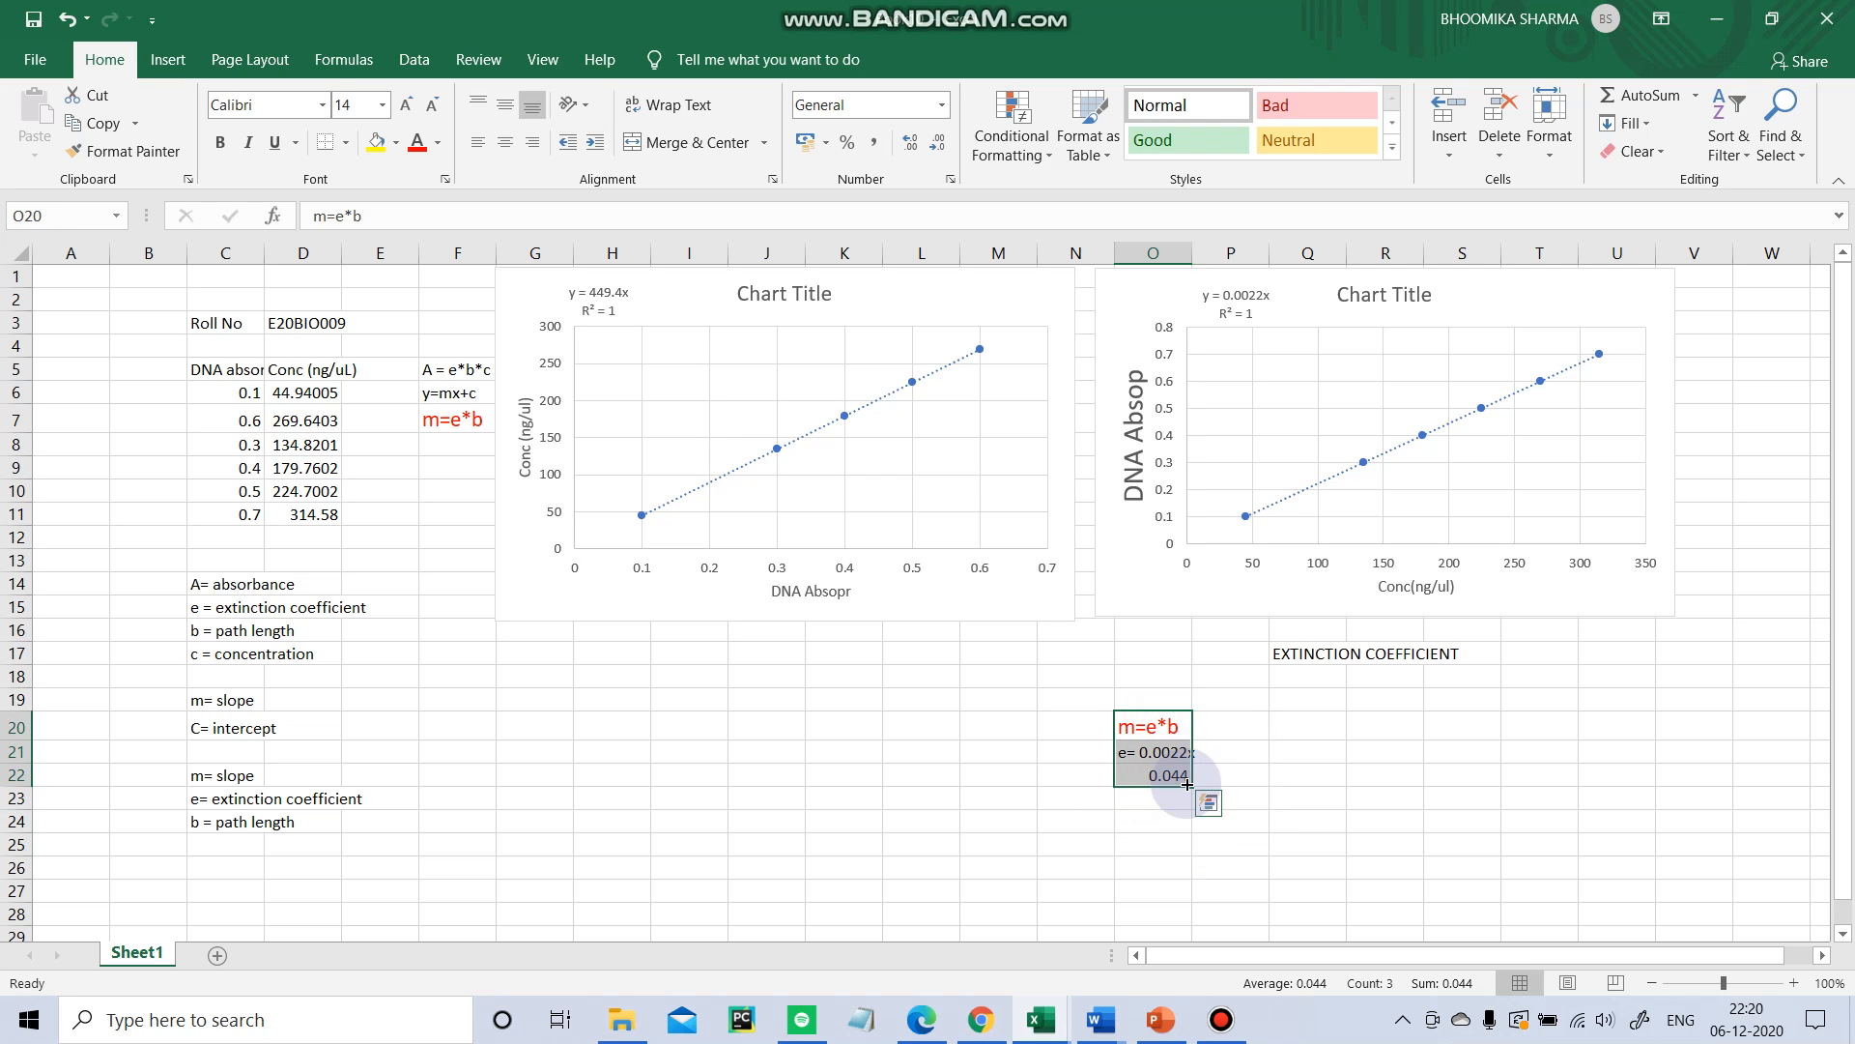
{"action": "left_click", "coordinate": [447, 418]}
{"action": "left_click", "coordinate": [1073, 674]}
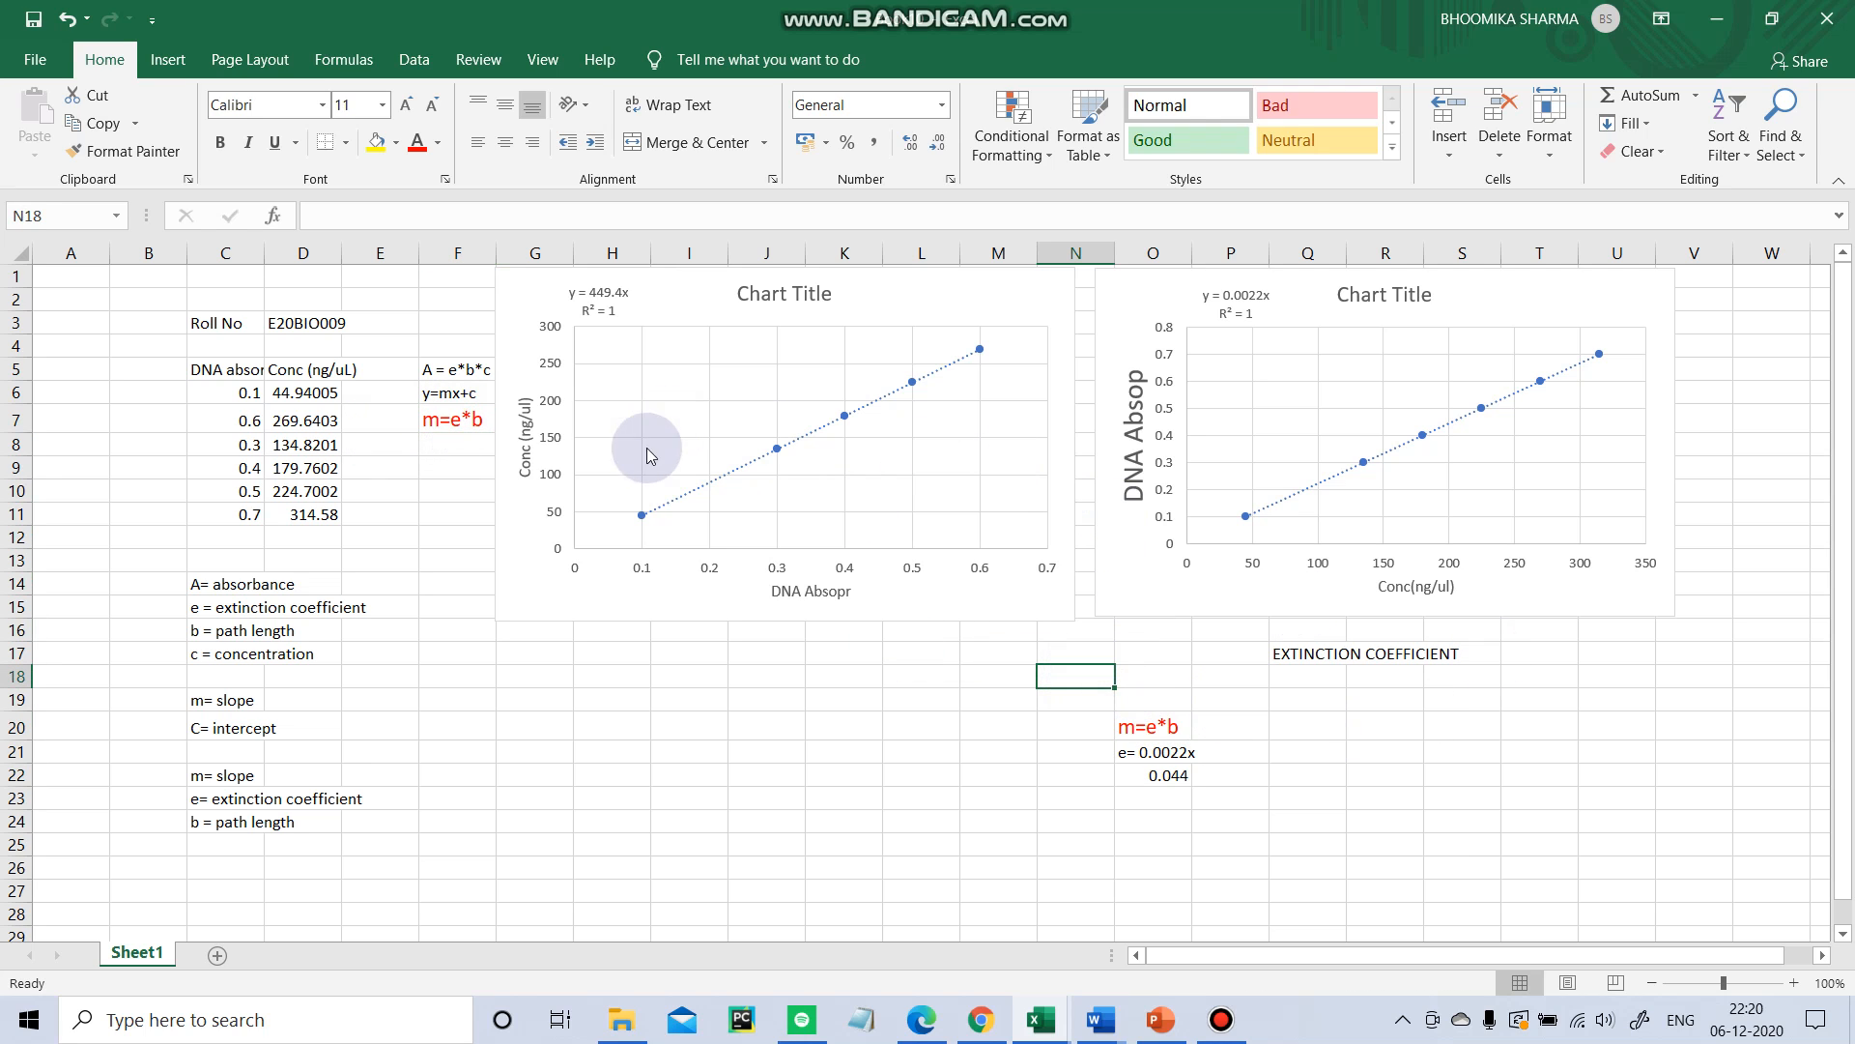
{"action": "left_click", "coordinate": [525, 433]}
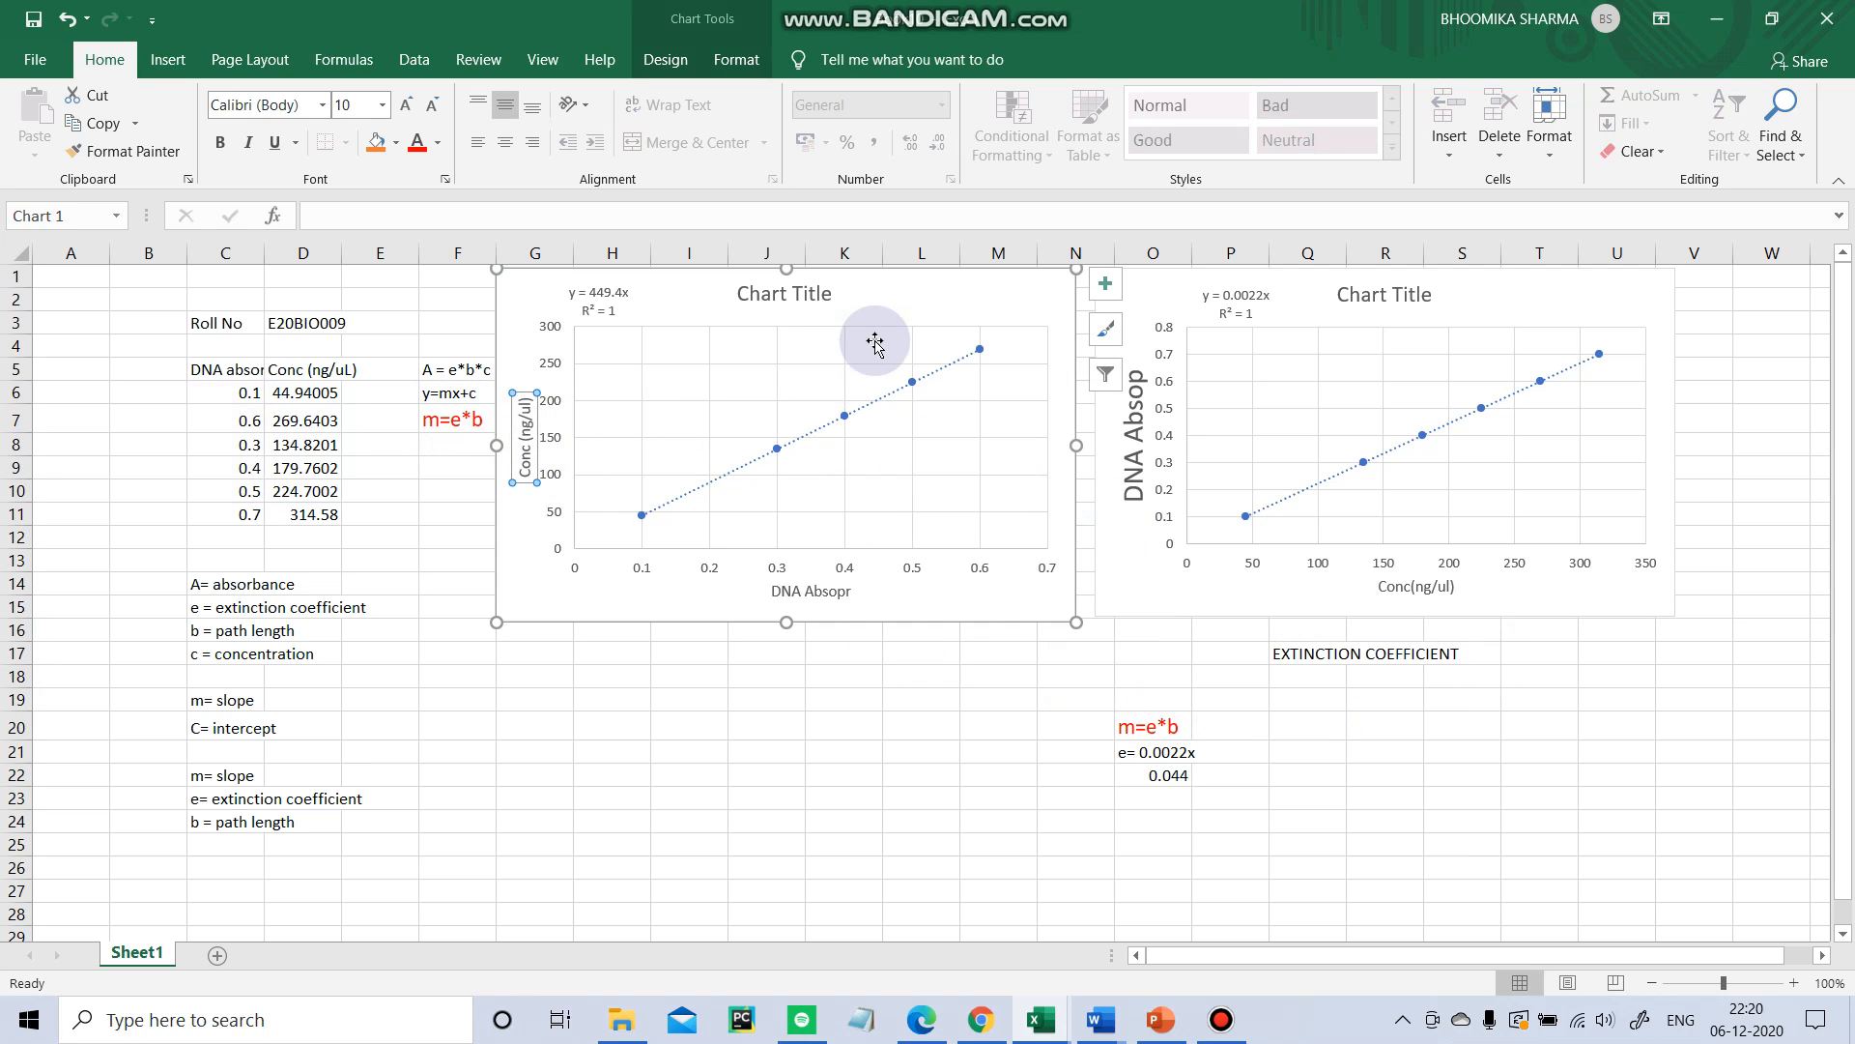
{"action": "right_click", "coordinate": [523, 428]}
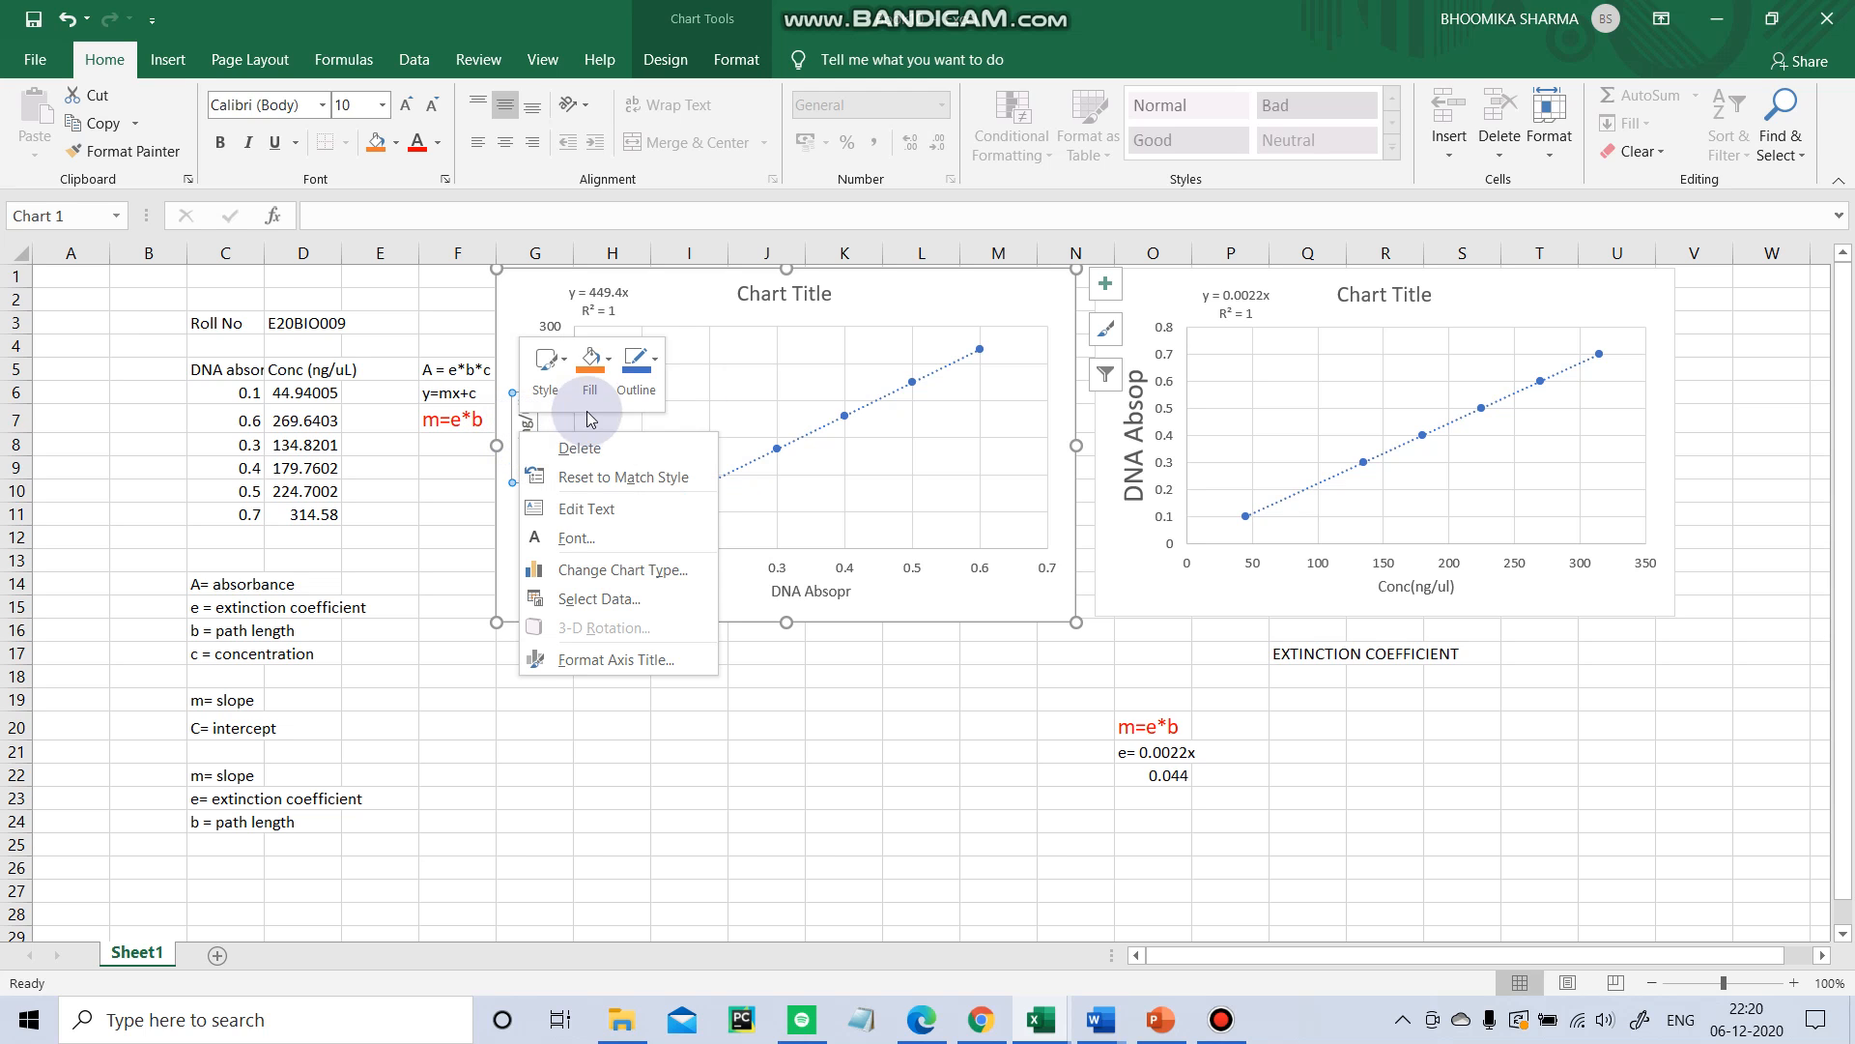
{"action": "left_click", "coordinate": [605, 745]}
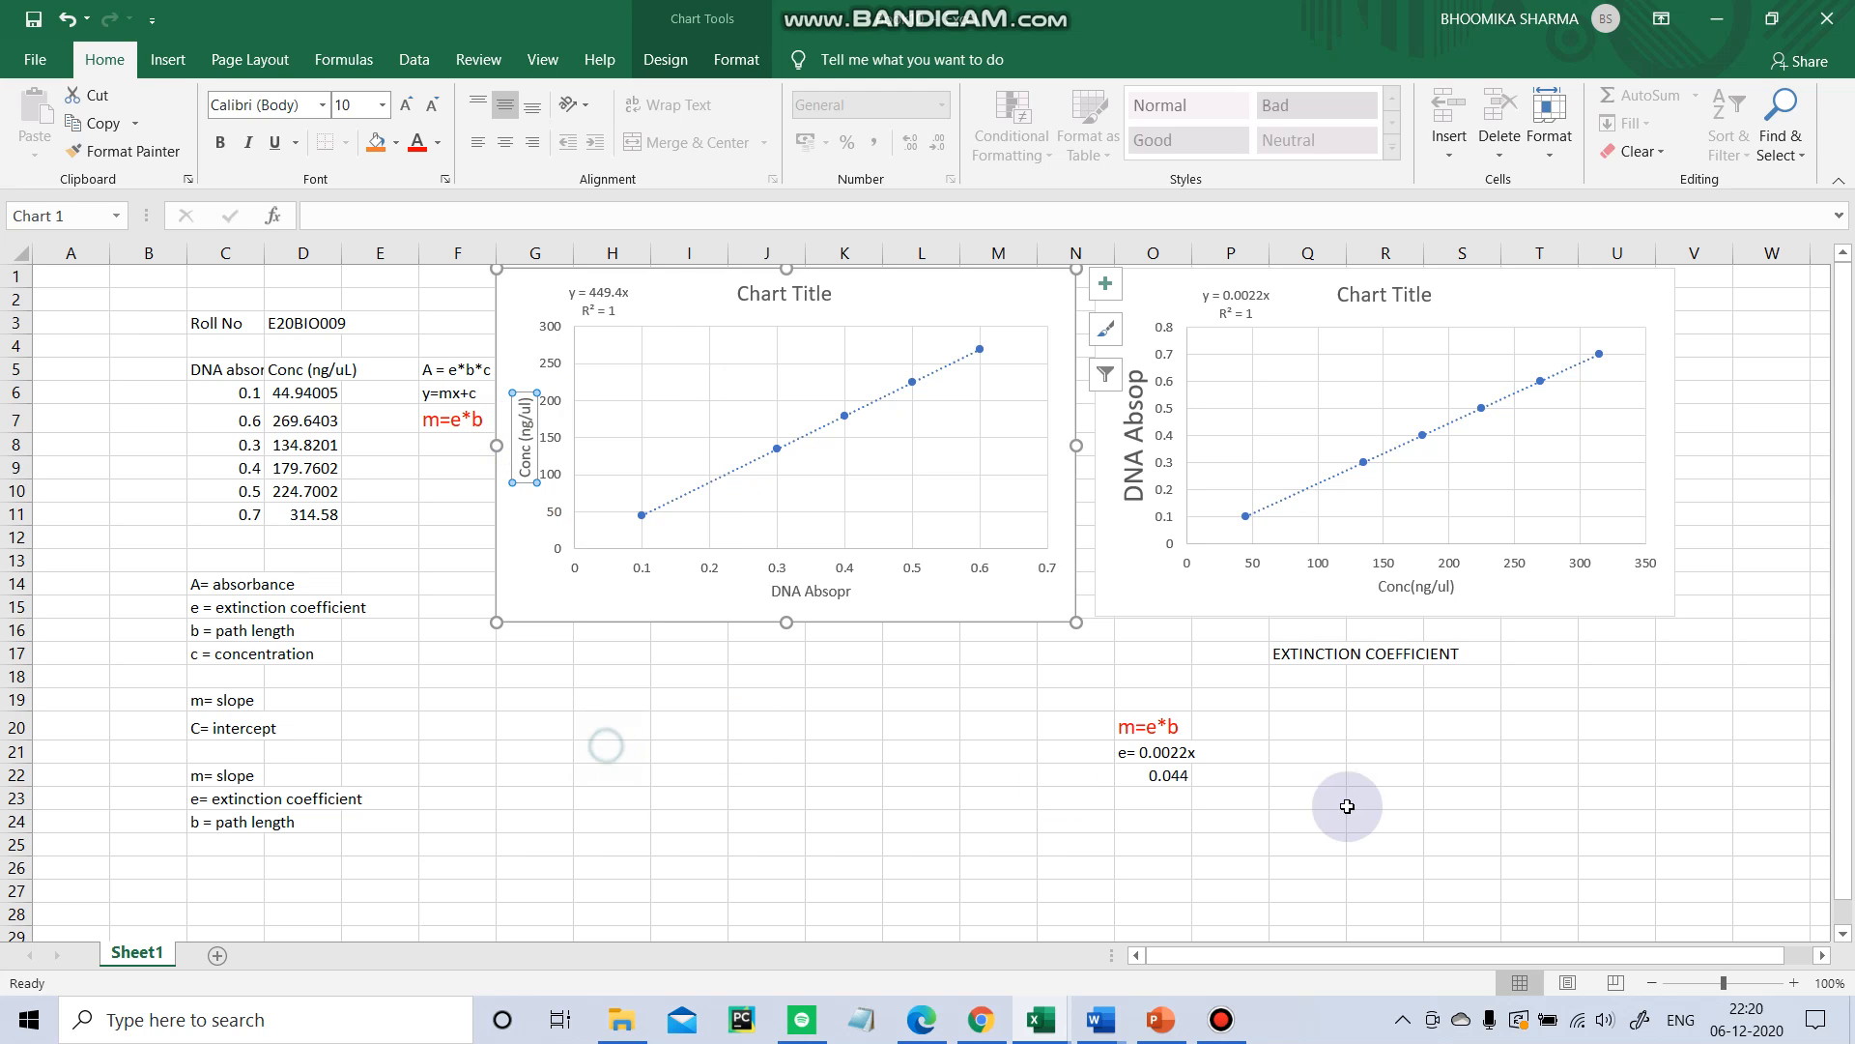
{"action": "left_click", "coordinate": [1002, 750]}
{"action": "left_click", "coordinate": [1150, 731]}
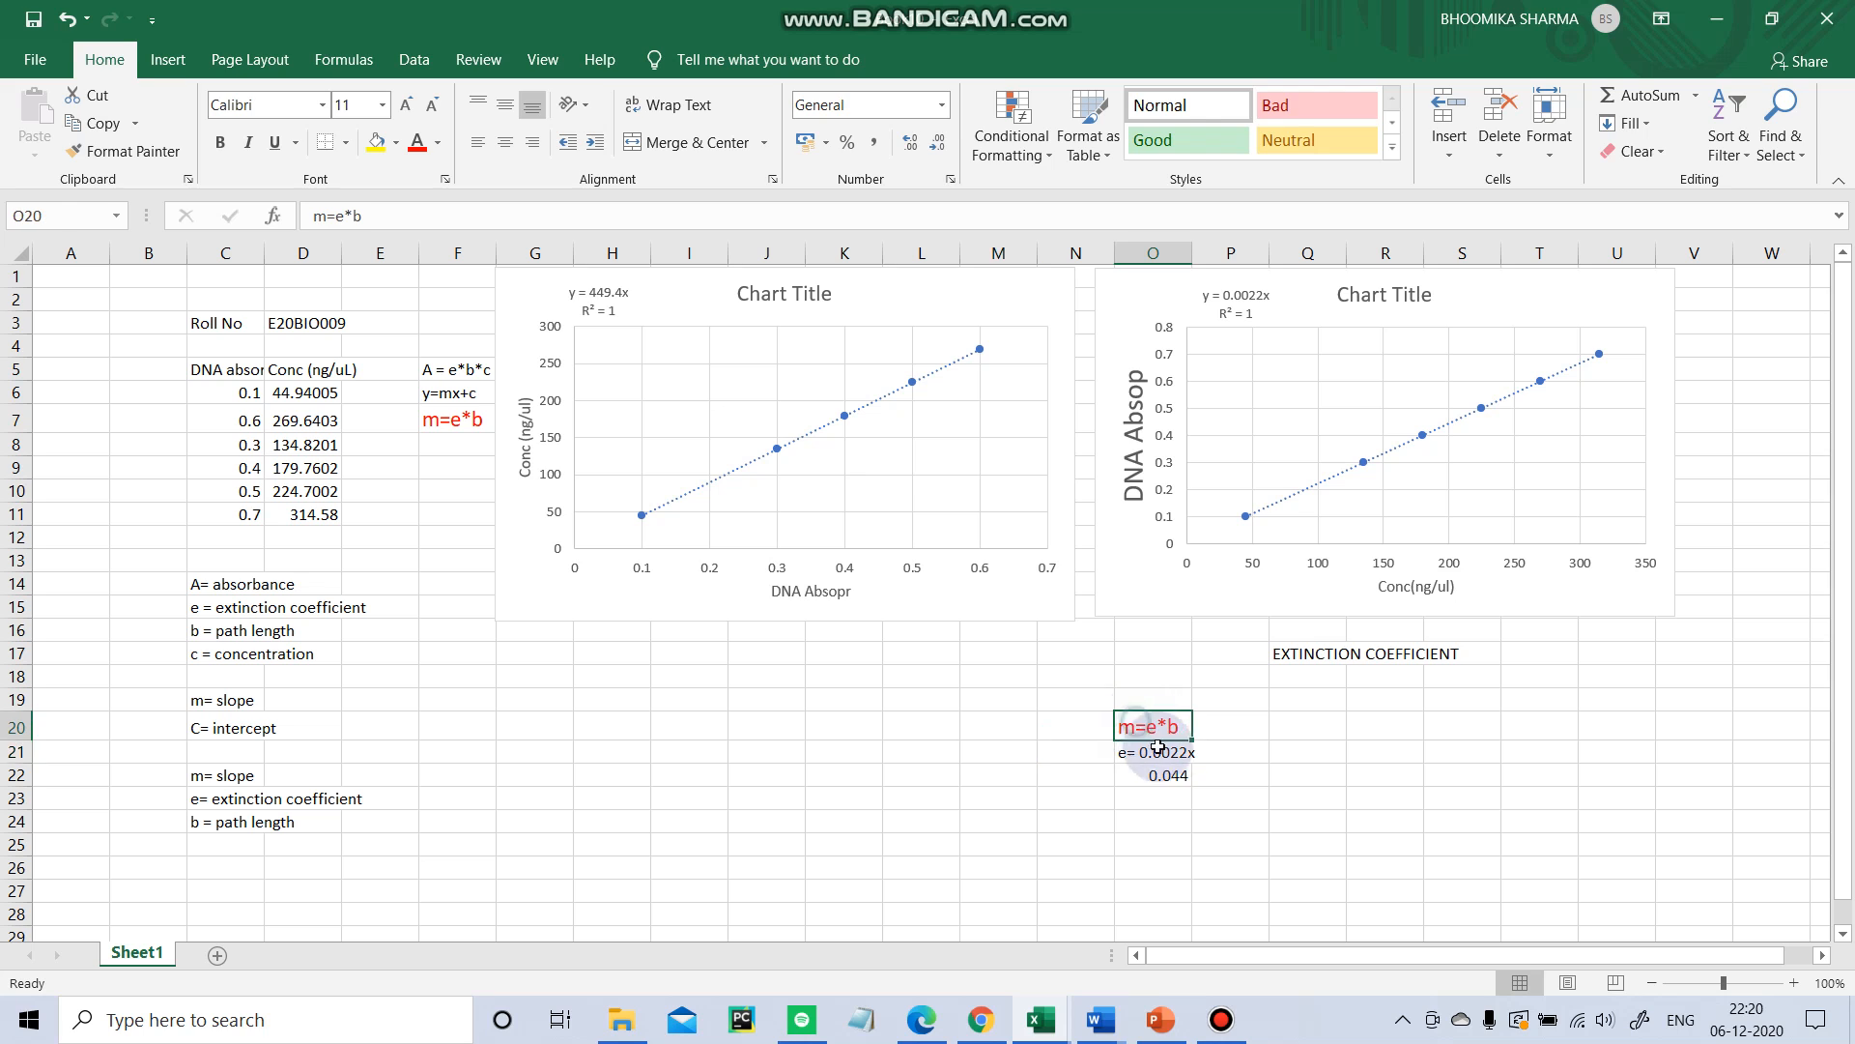
{"action": "left_click_drag", "start_coordinate": [1158, 746], "coordinate": [1190, 784]}
{"action": "left_click", "coordinate": [1211, 784]}
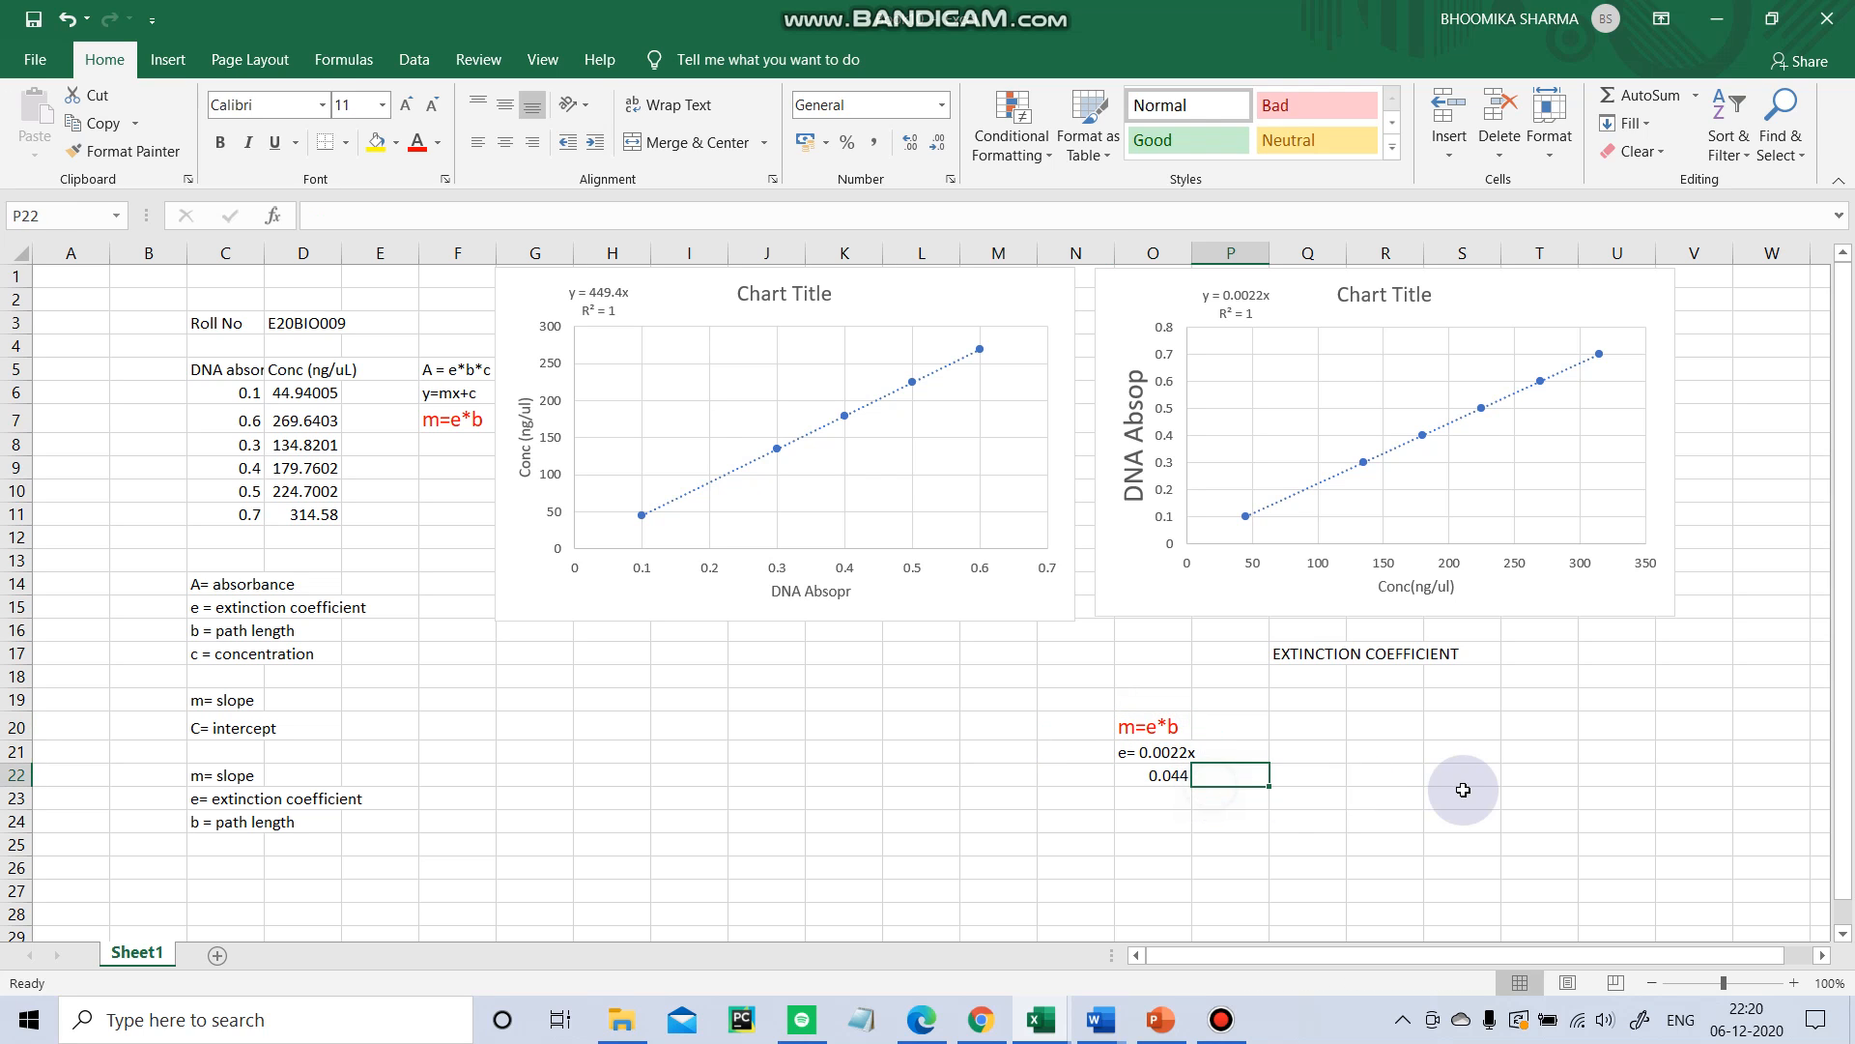
{"action": "left_click", "coordinate": [1295, 775]}
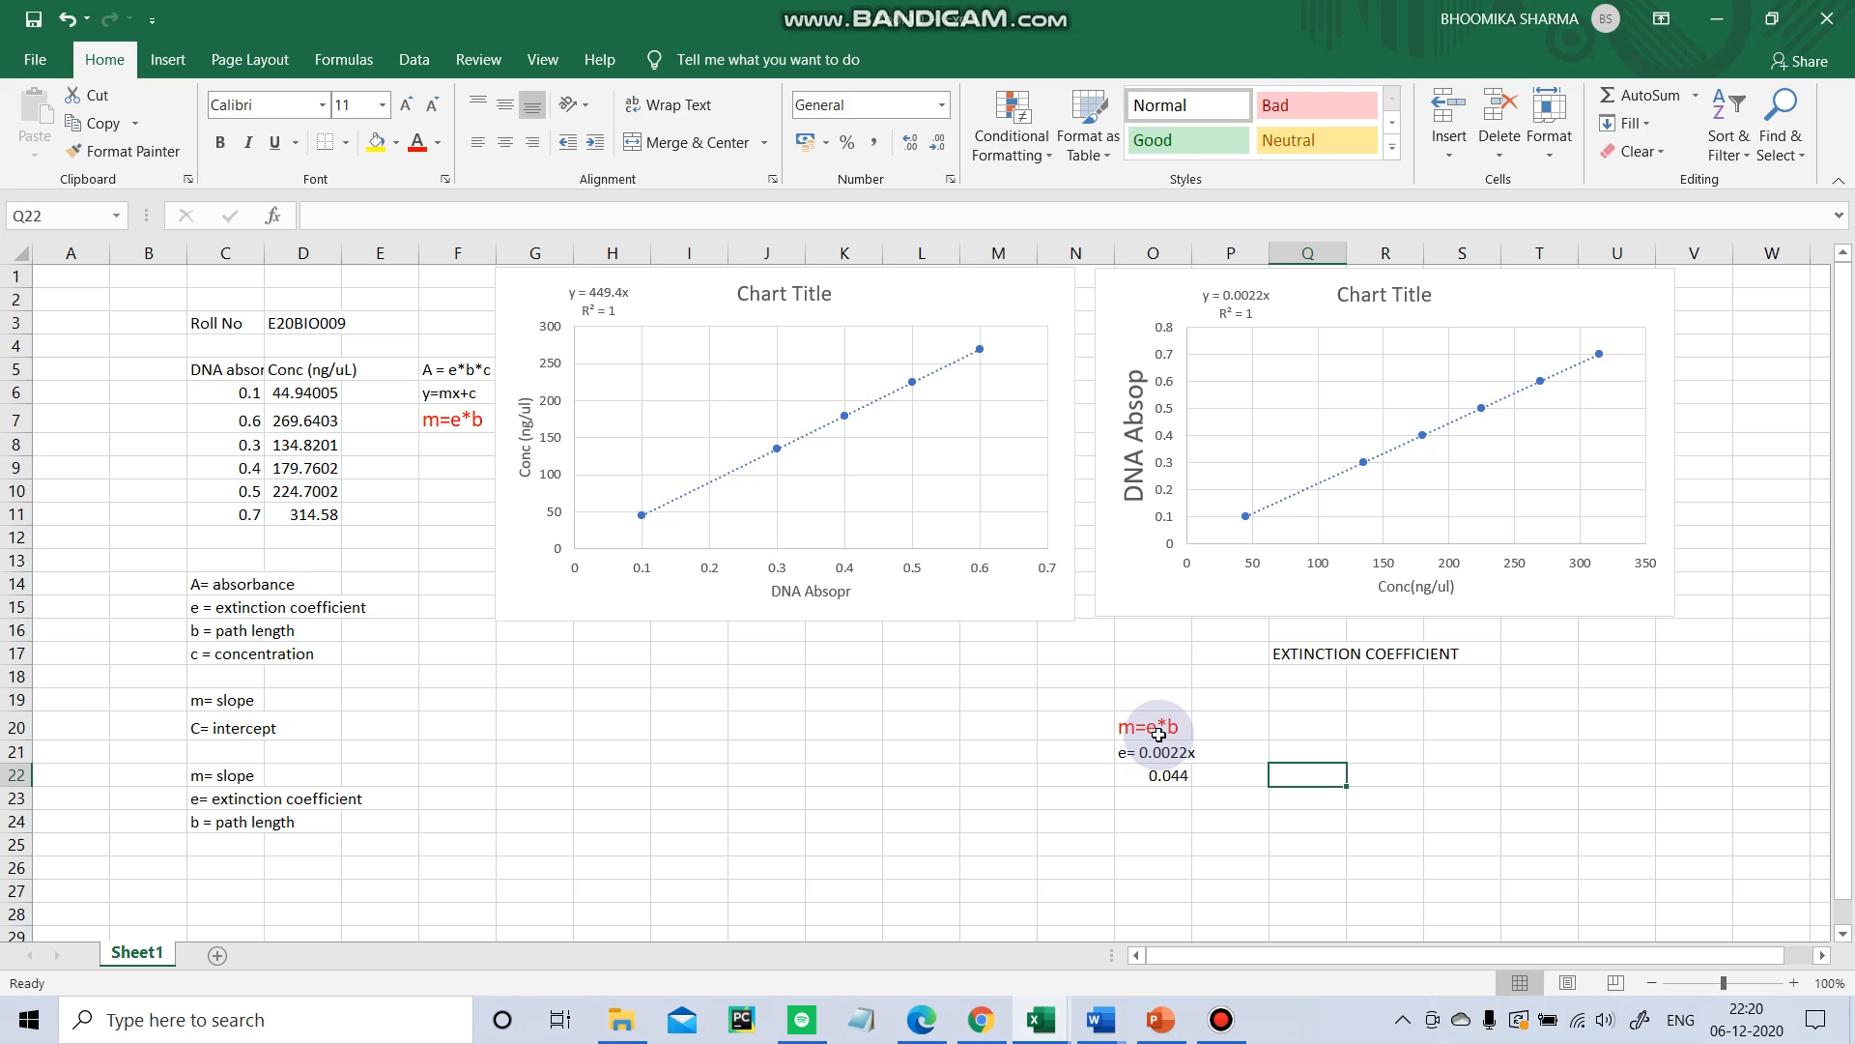
Enter the unit text ng/ul^-1cm-1 in cell Q22 beside the computed value.
{"action": "type", "text": "ng/ul"}
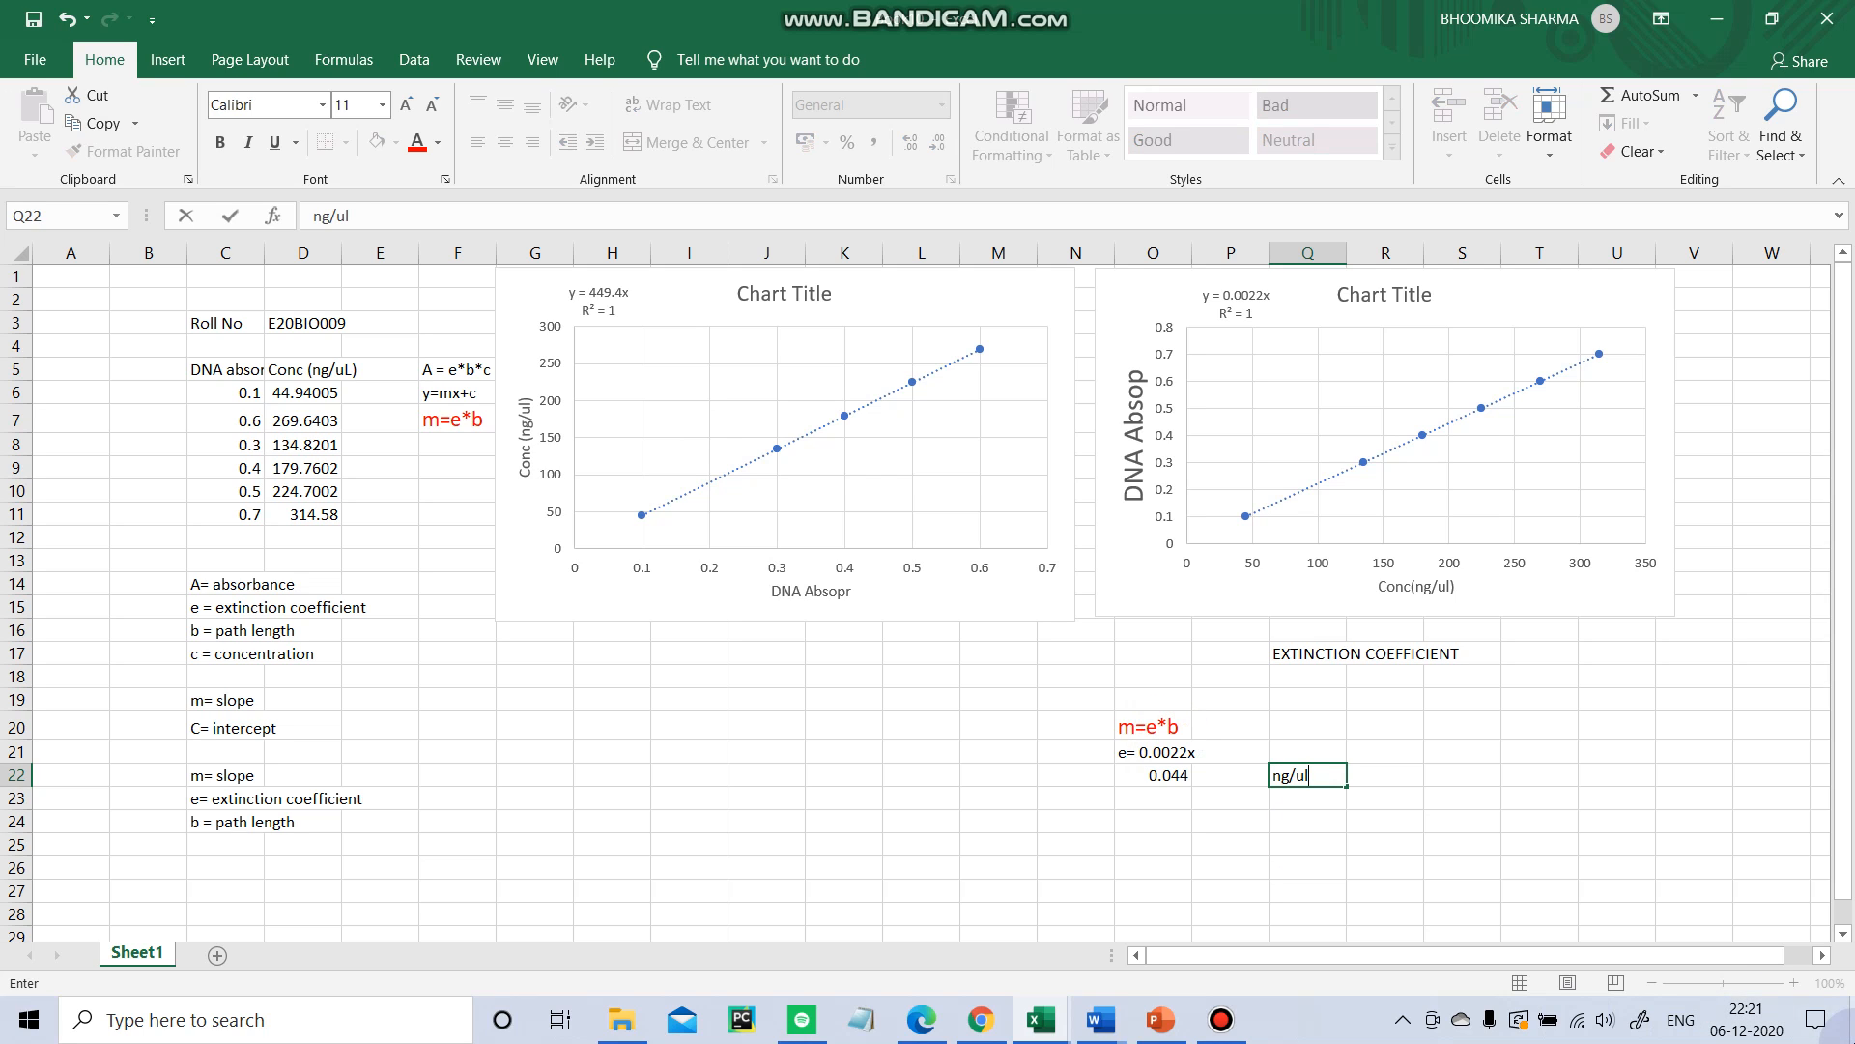
{"action": "type", "text": "6"}
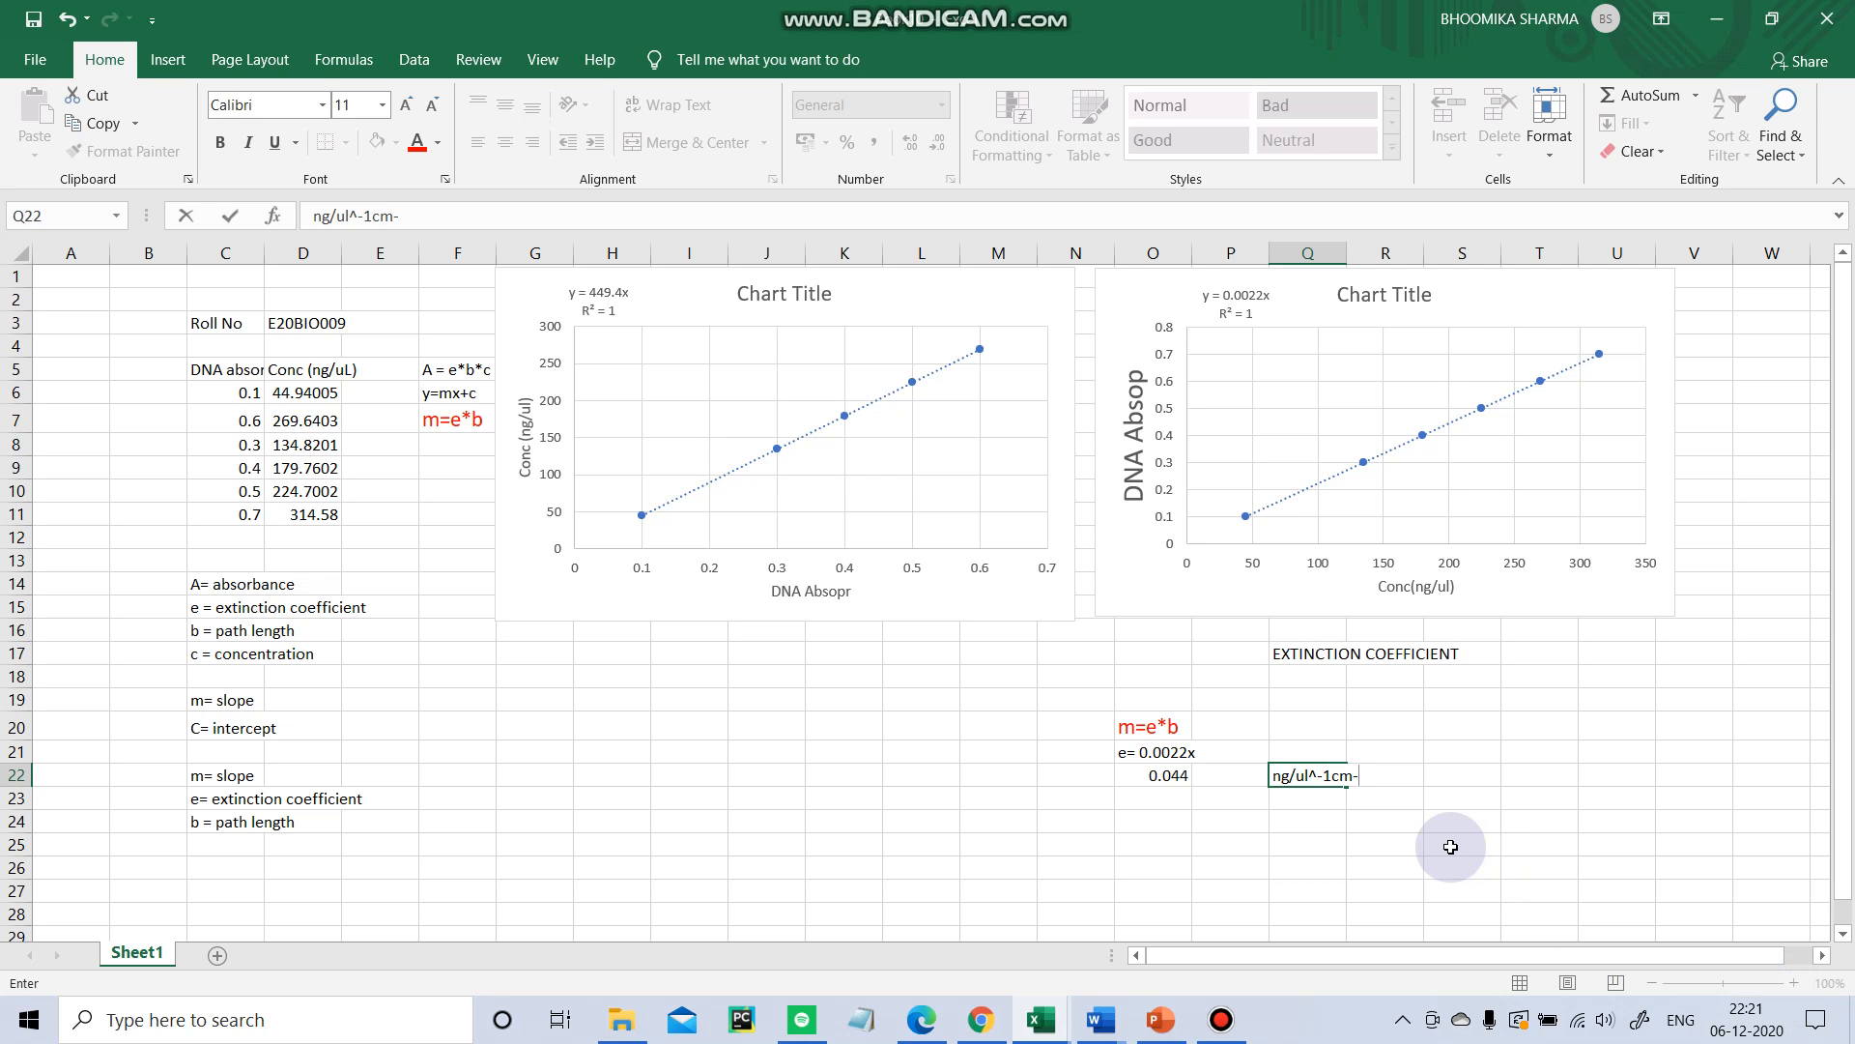
{"action": "type", "text": "1"}
{"action": "left_click", "coordinate": [1416, 773]}
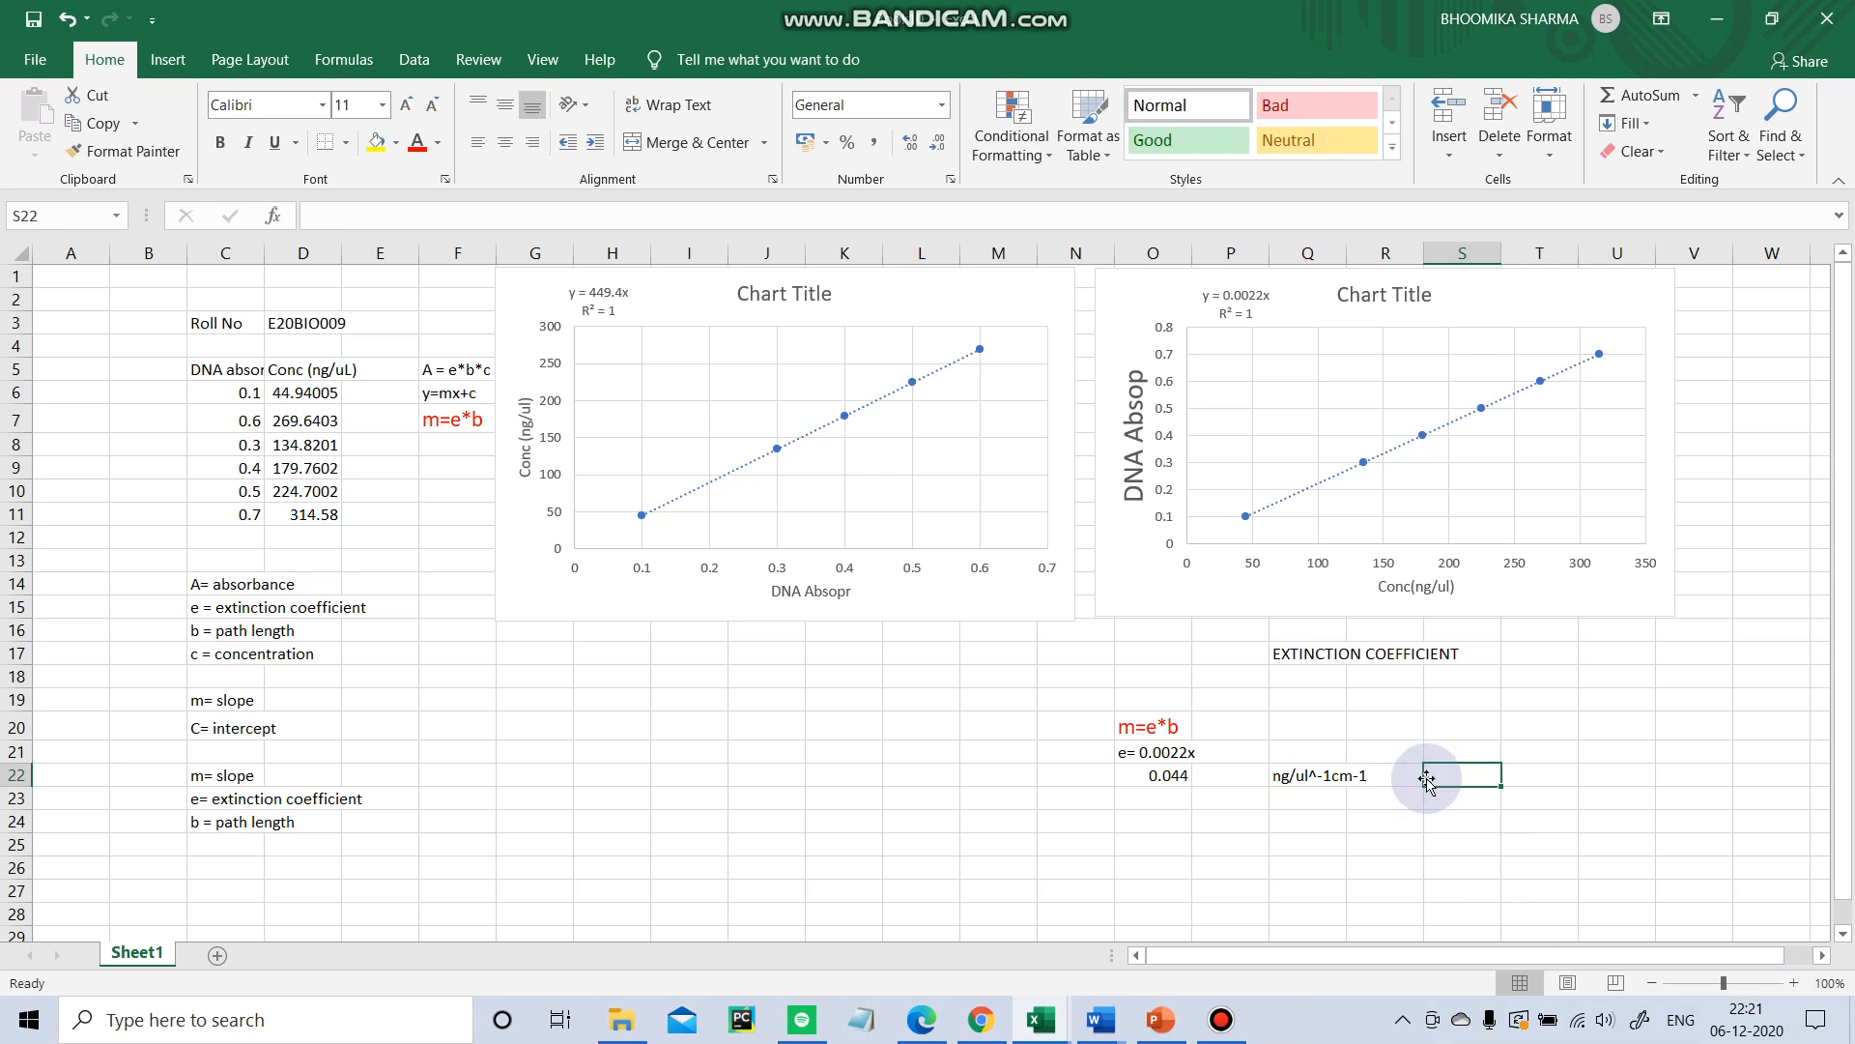
{"action": "double_click", "coordinate": [1376, 772]}
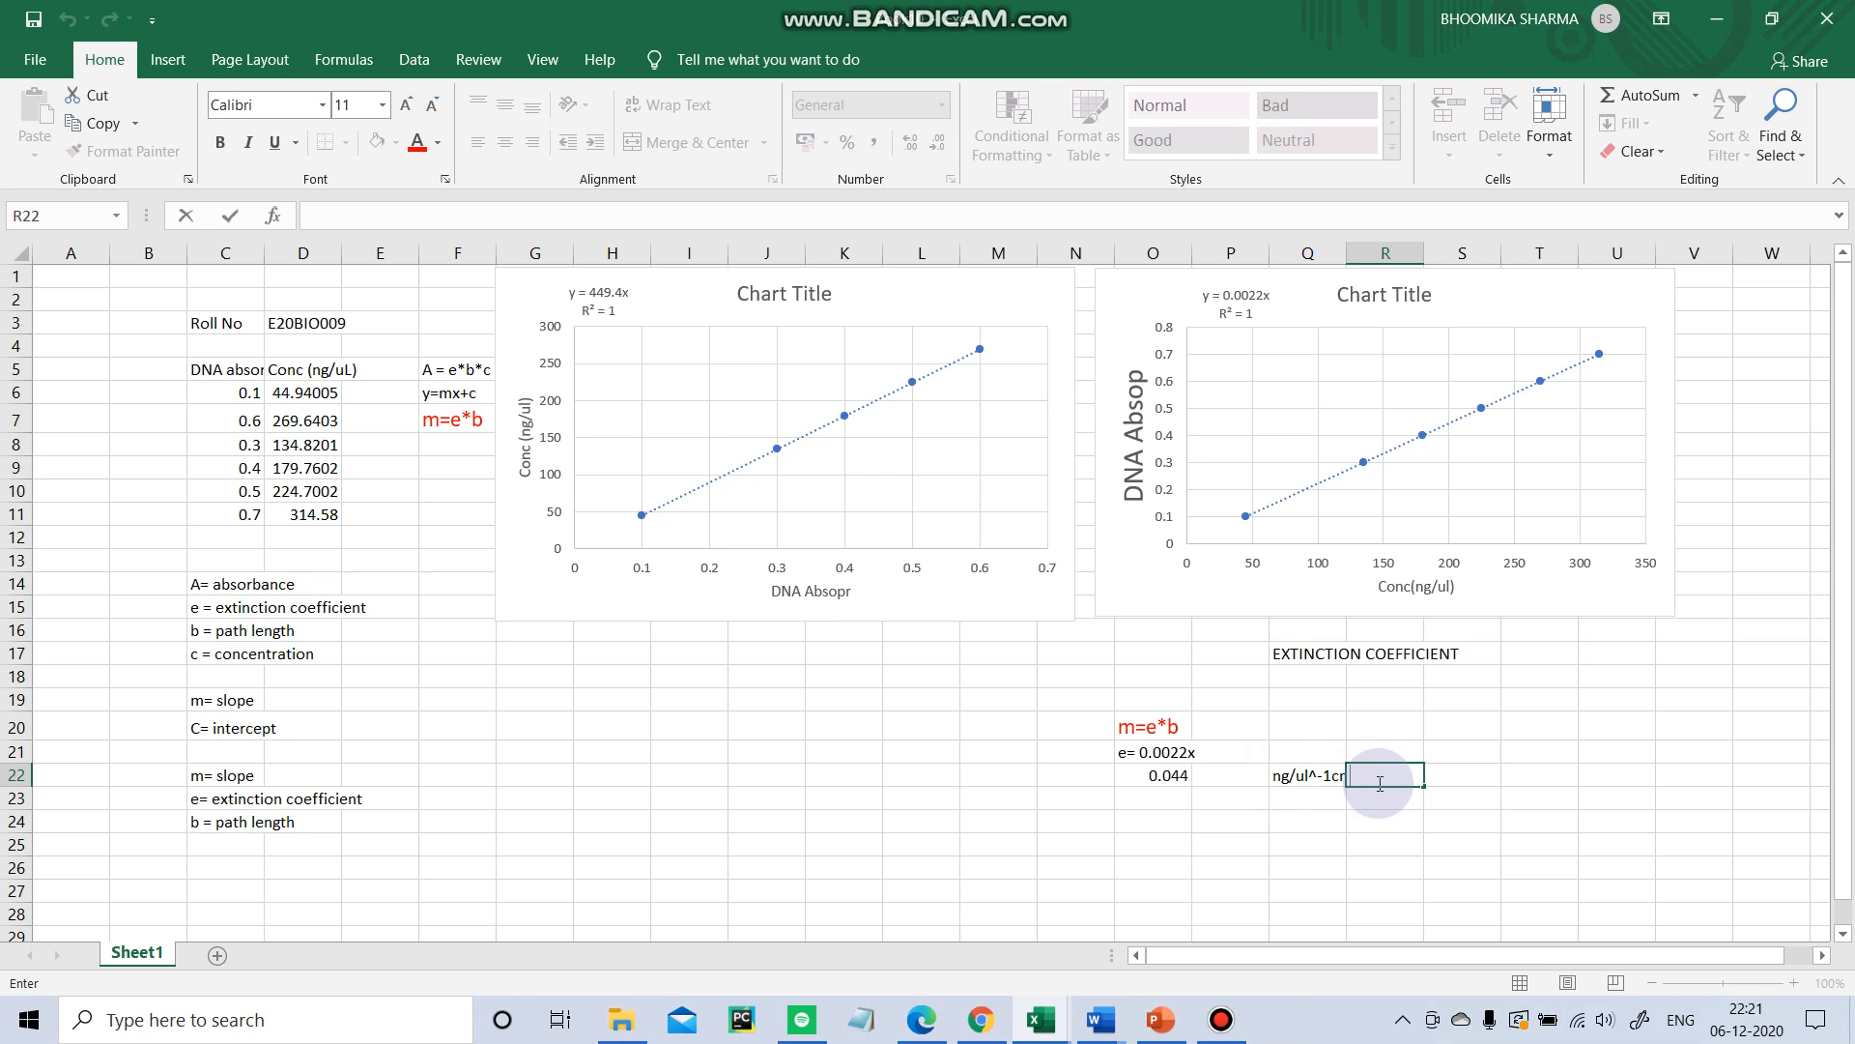
{"action": "left_click", "coordinate": [1277, 773]}
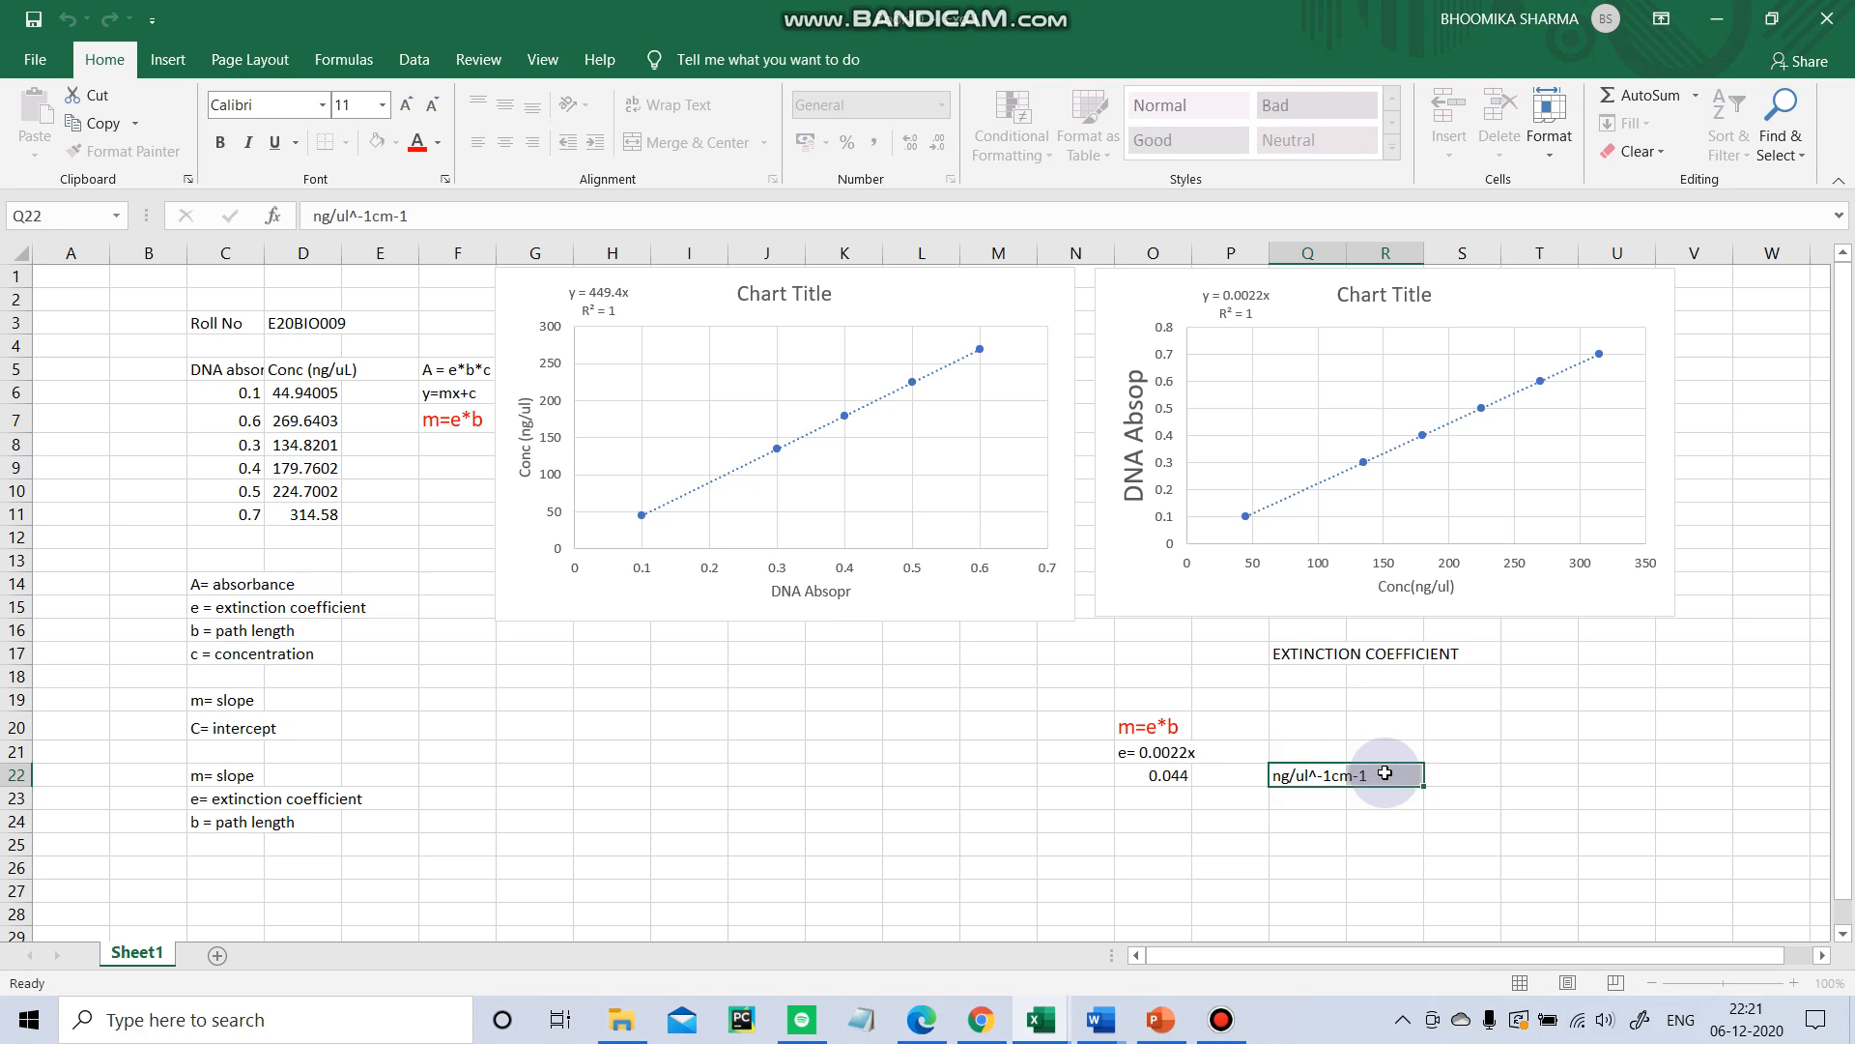
{"action": "left_click_drag", "start_coordinate": [1385, 773], "coordinate": [1385, 773]}
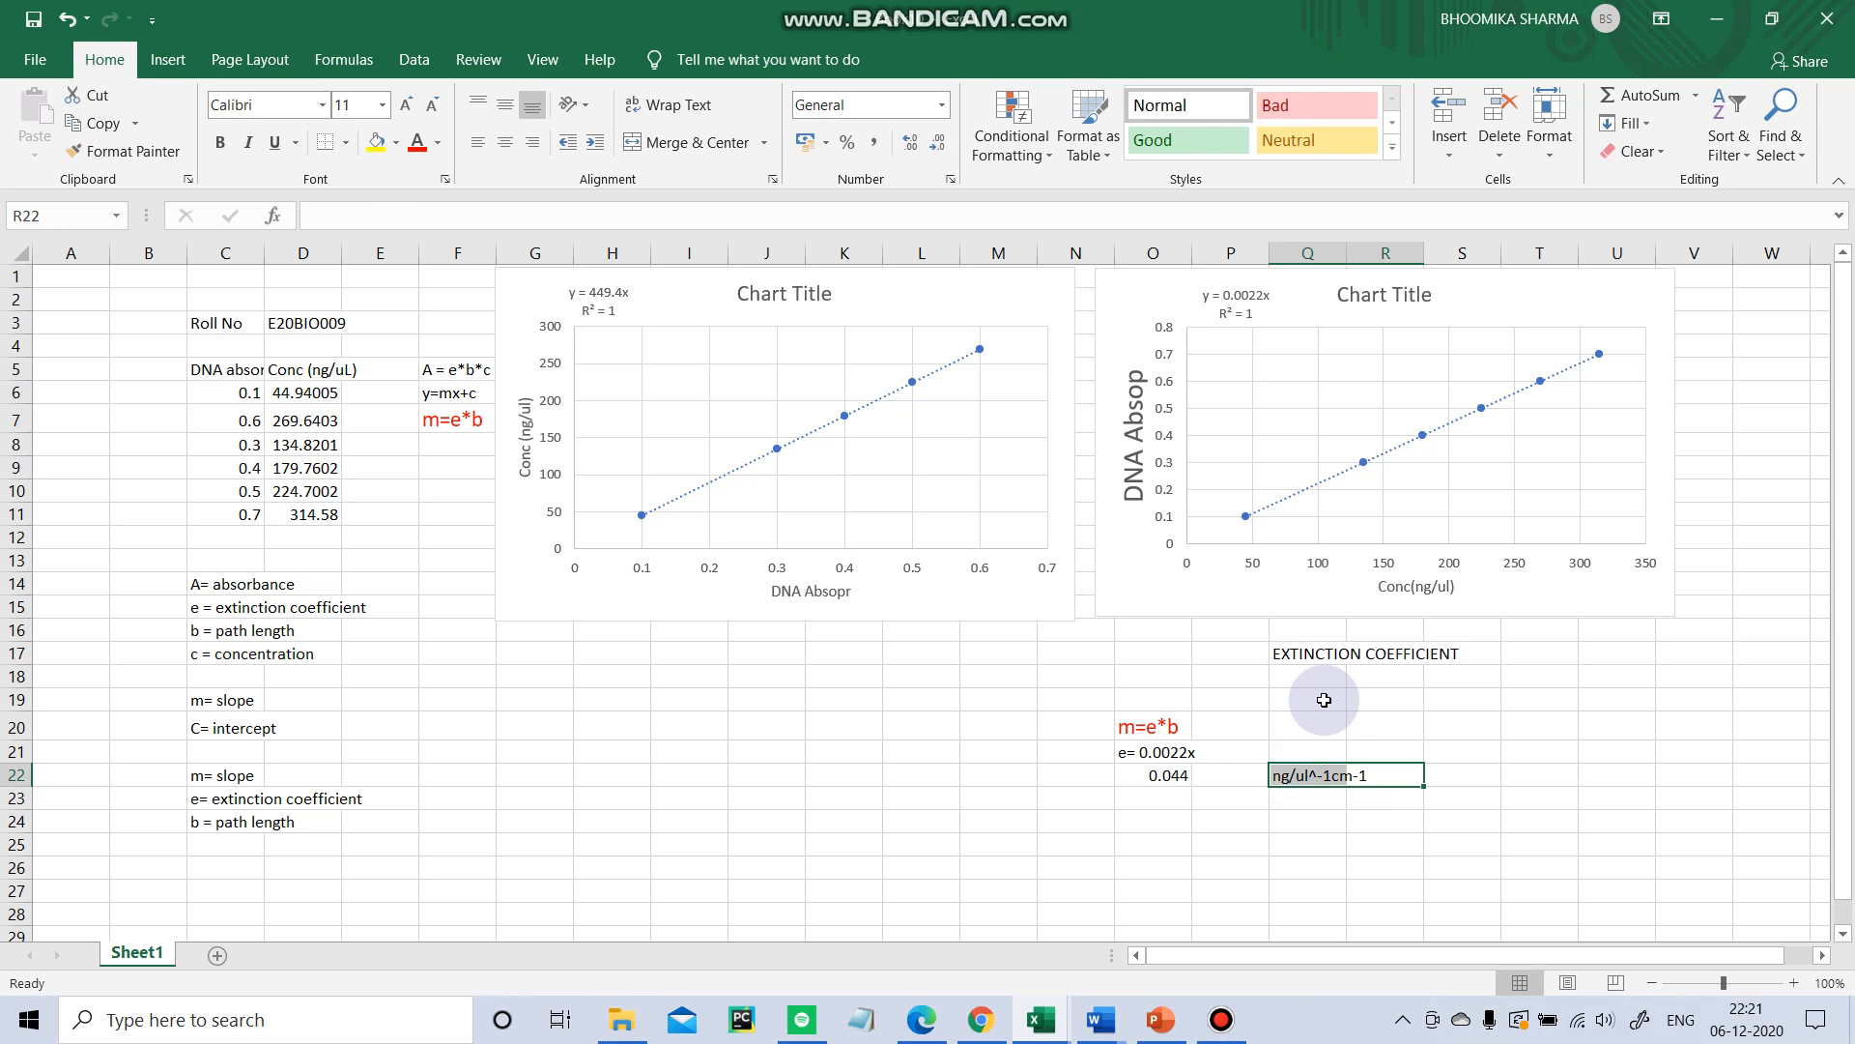
{"action": "left_click", "coordinate": [1369, 773]}
{"action": "left_click", "coordinate": [1373, 880]}
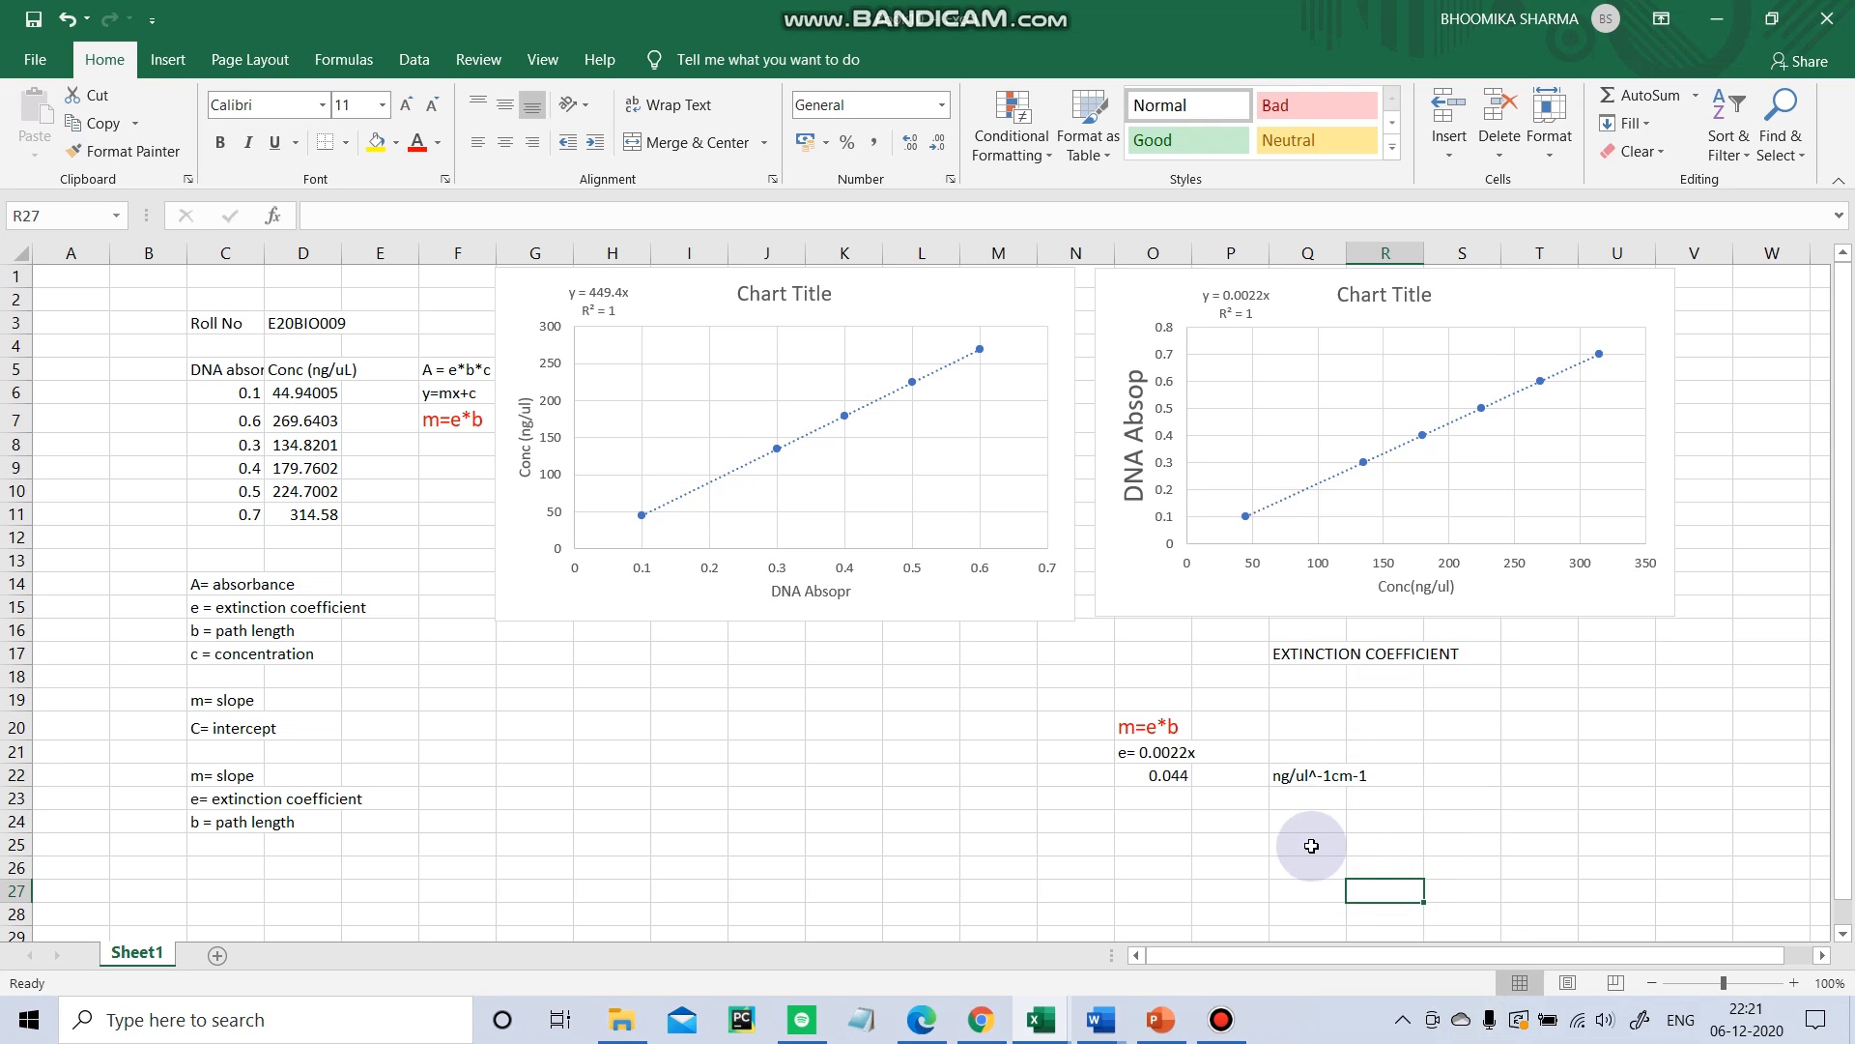
{"action": "left_click", "coordinate": [1309, 845]}
{"action": "left_click_drag", "start_coordinate": [1123, 778], "coordinate": [1461, 778]}
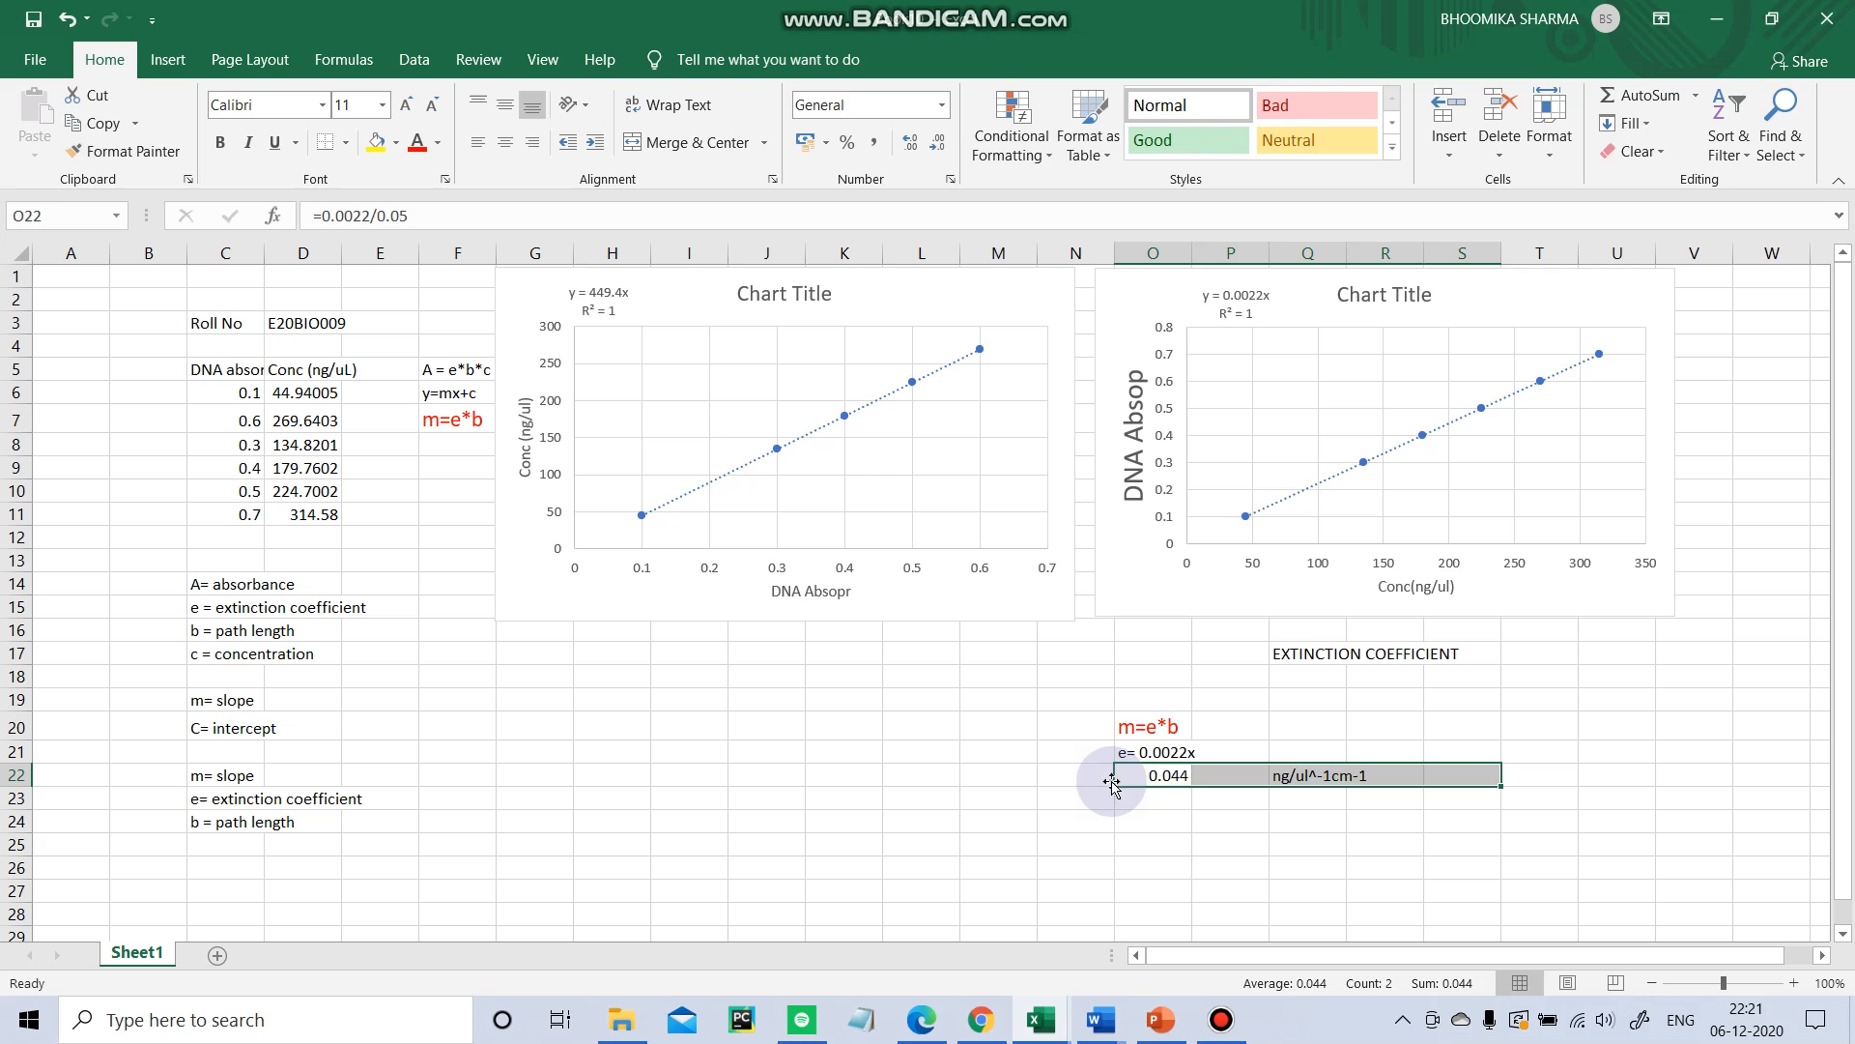
{"action": "left_click_drag", "start_coordinate": [1077, 775], "coordinate": [1475, 771]}
{"action": "left_click_drag", "start_coordinate": [1131, 727], "coordinate": [1347, 807]}
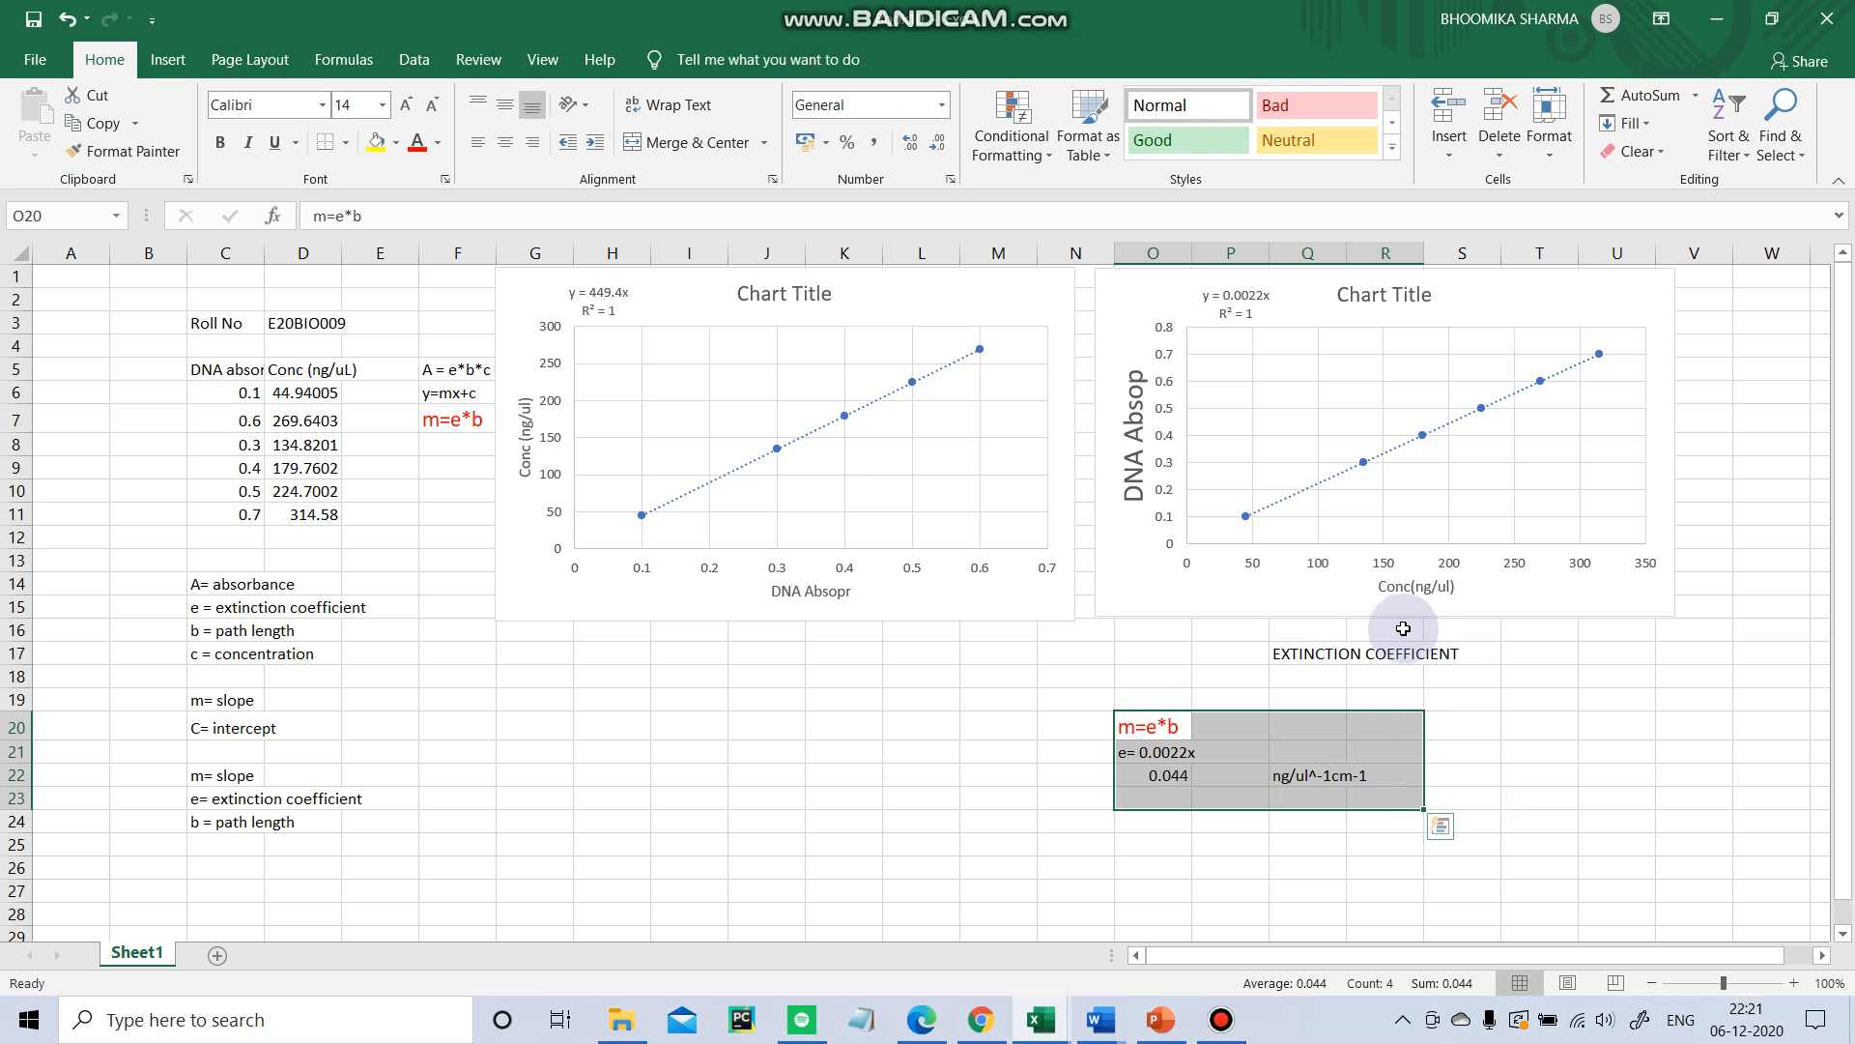
{"action": "left_click", "coordinate": [977, 692]}
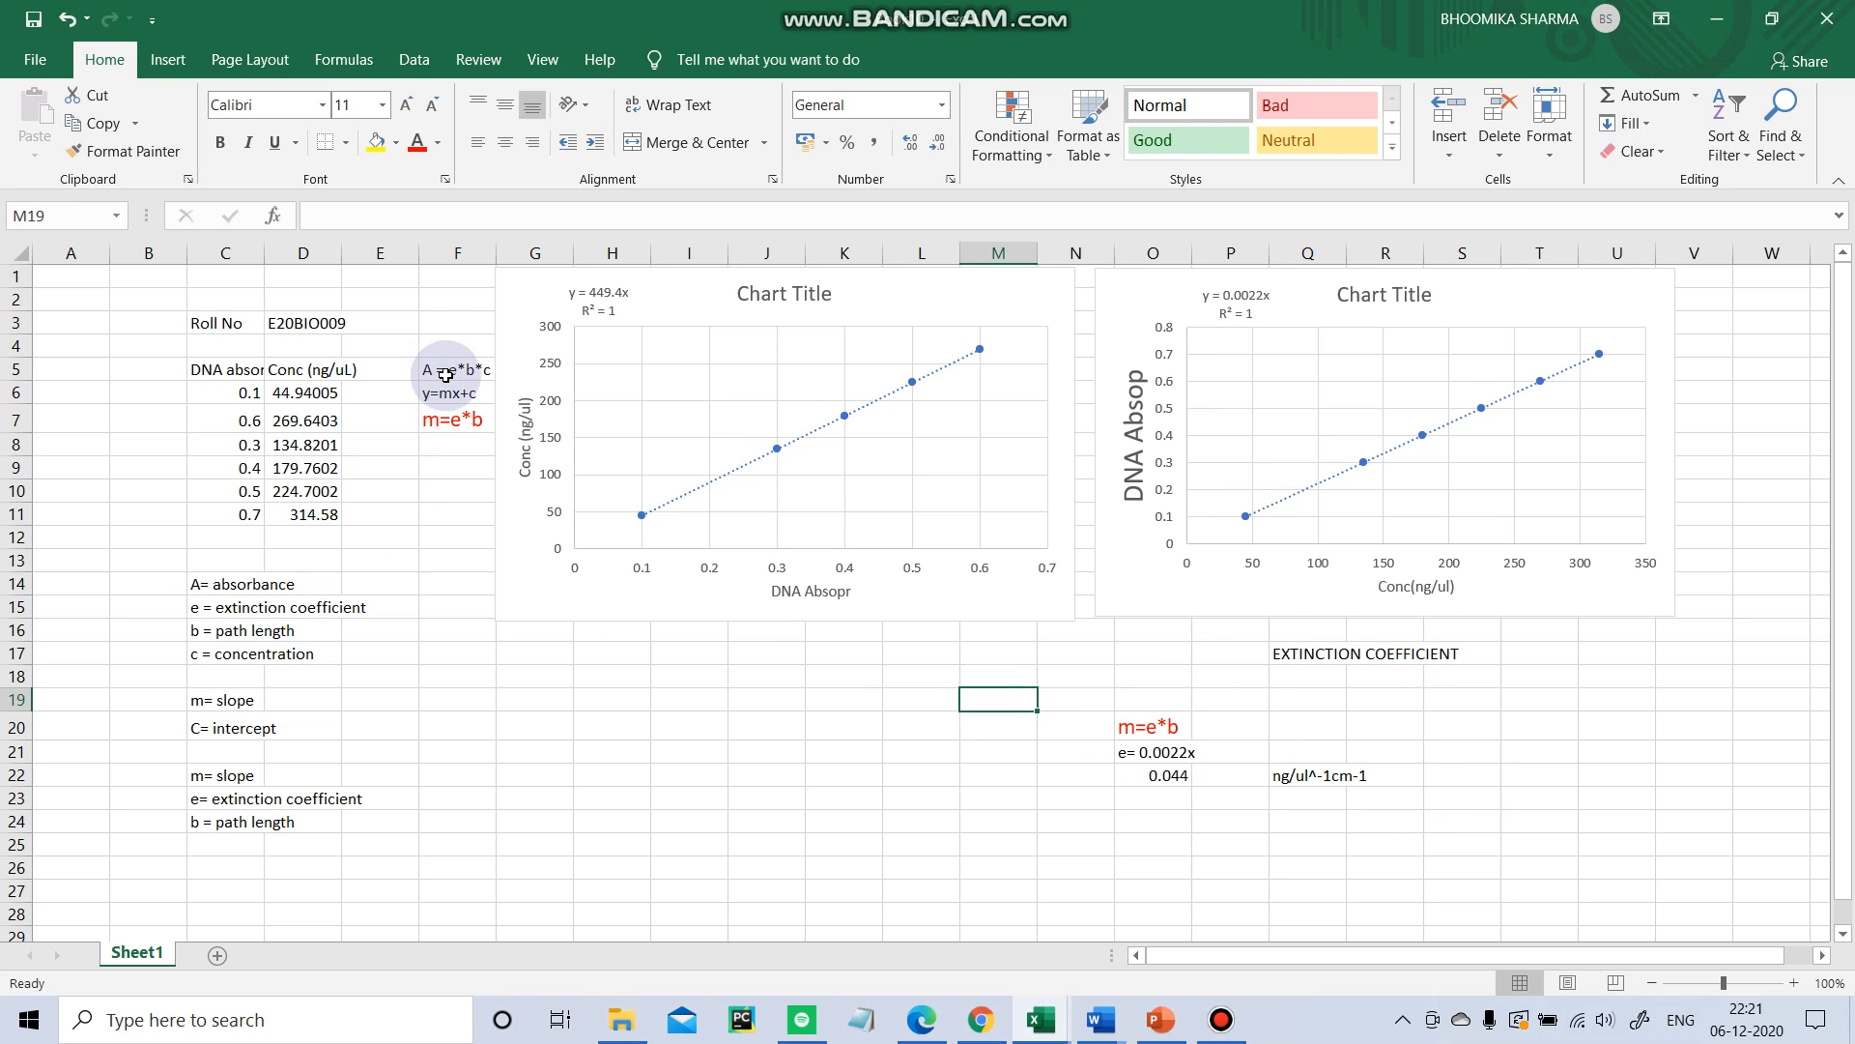
{"action": "left_click_drag", "start_coordinate": [430, 375], "coordinate": [460, 431]}
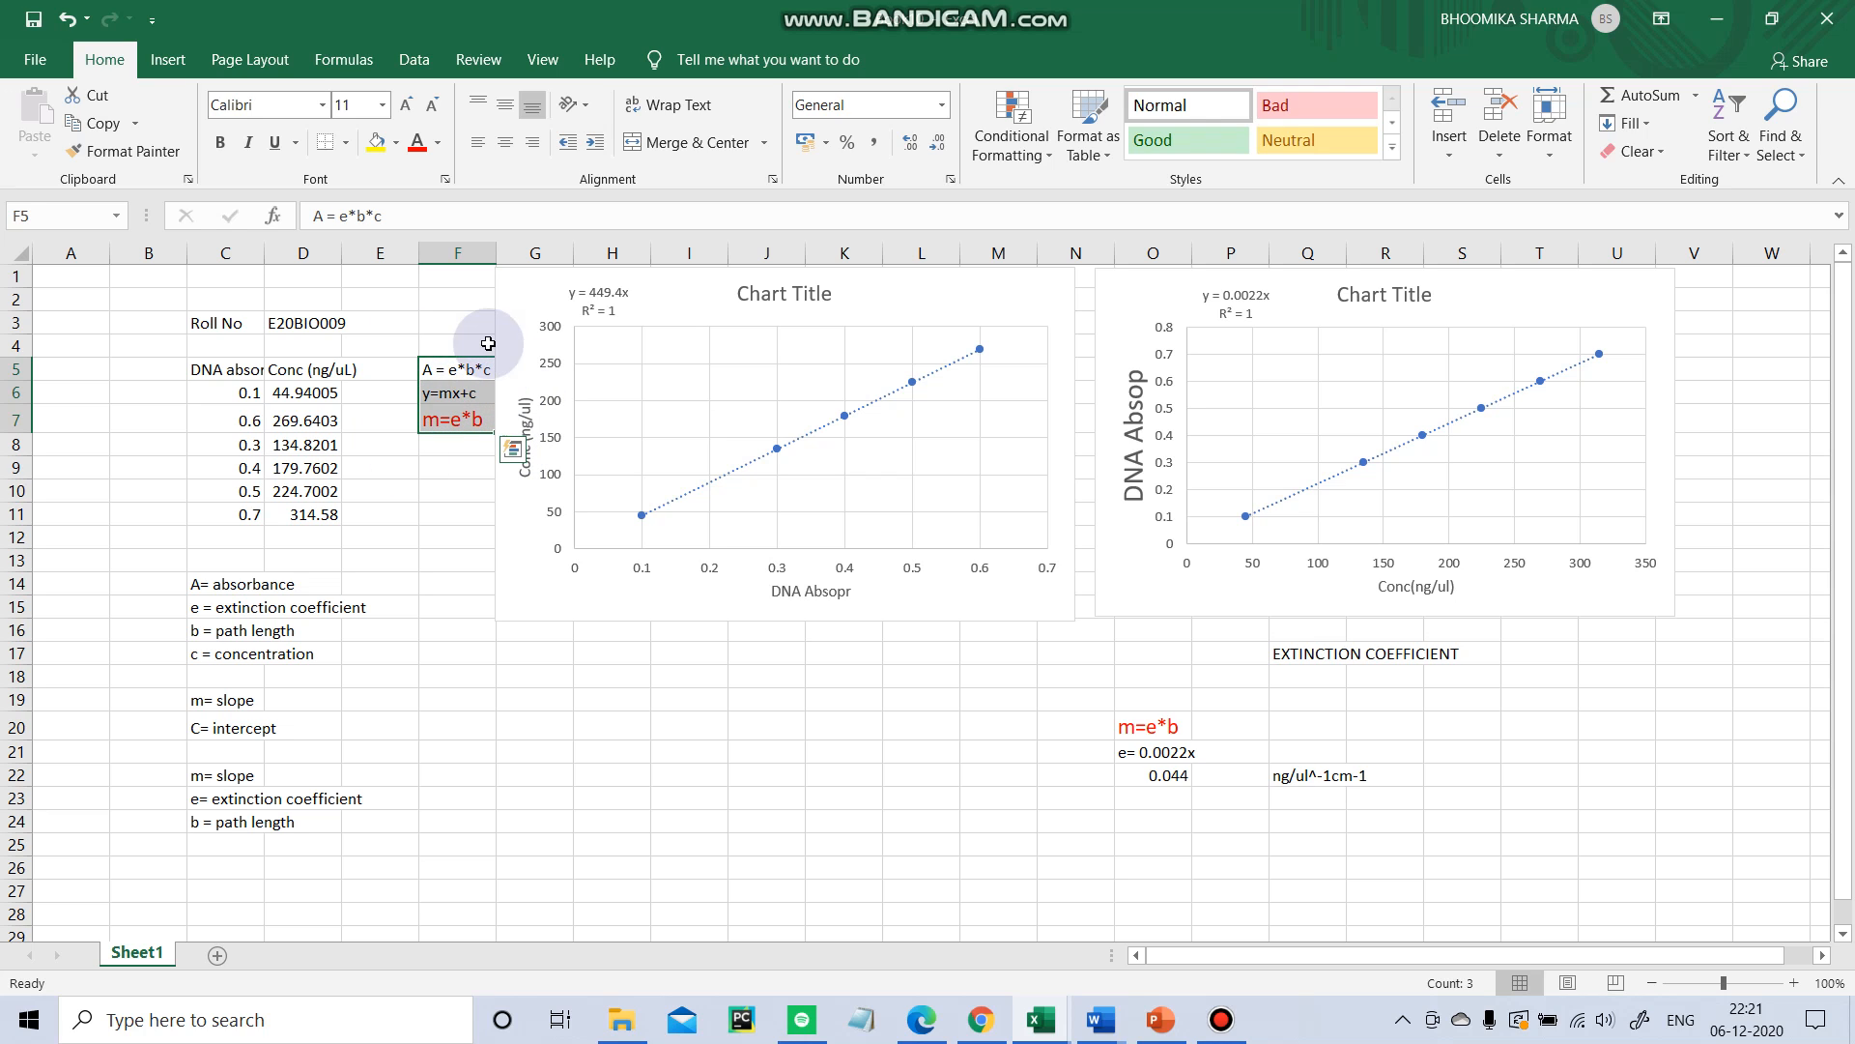
{"action": "left_click_drag", "start_coordinate": [411, 376], "coordinate": [468, 542]}
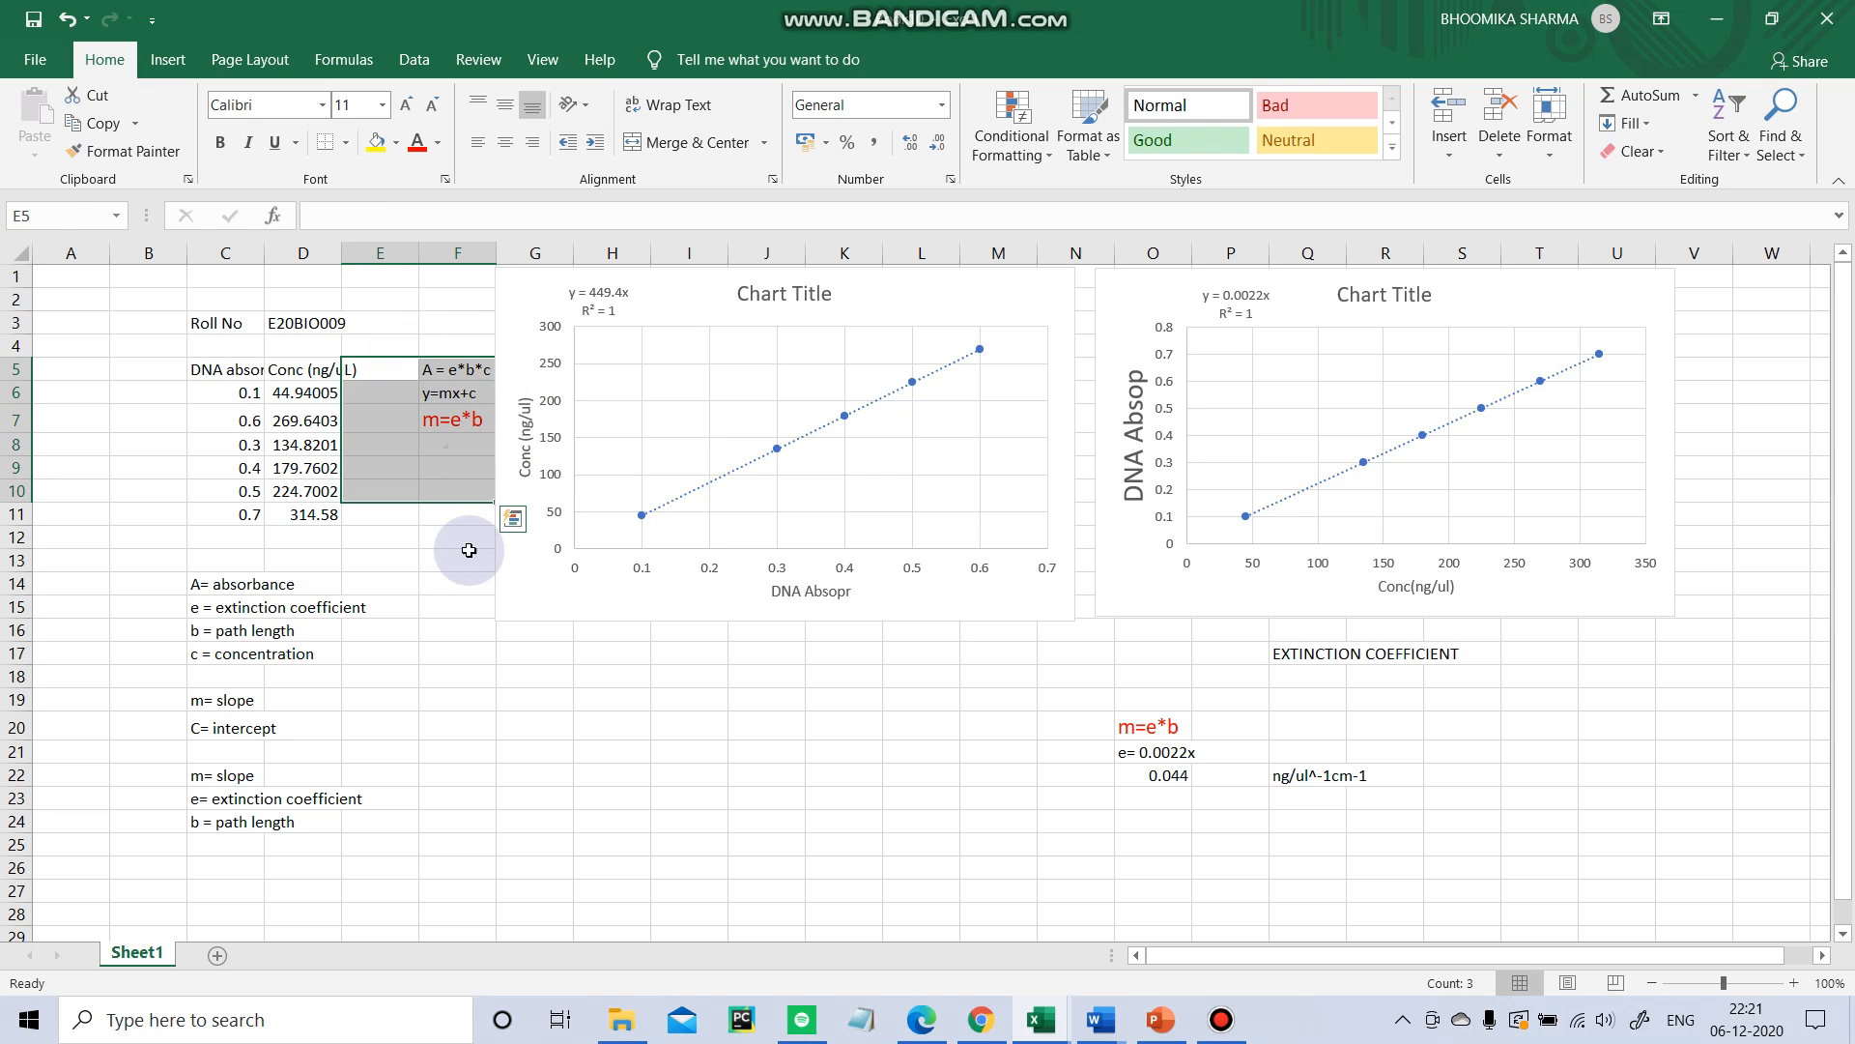
{"action": "left_click", "coordinate": [534, 667]}
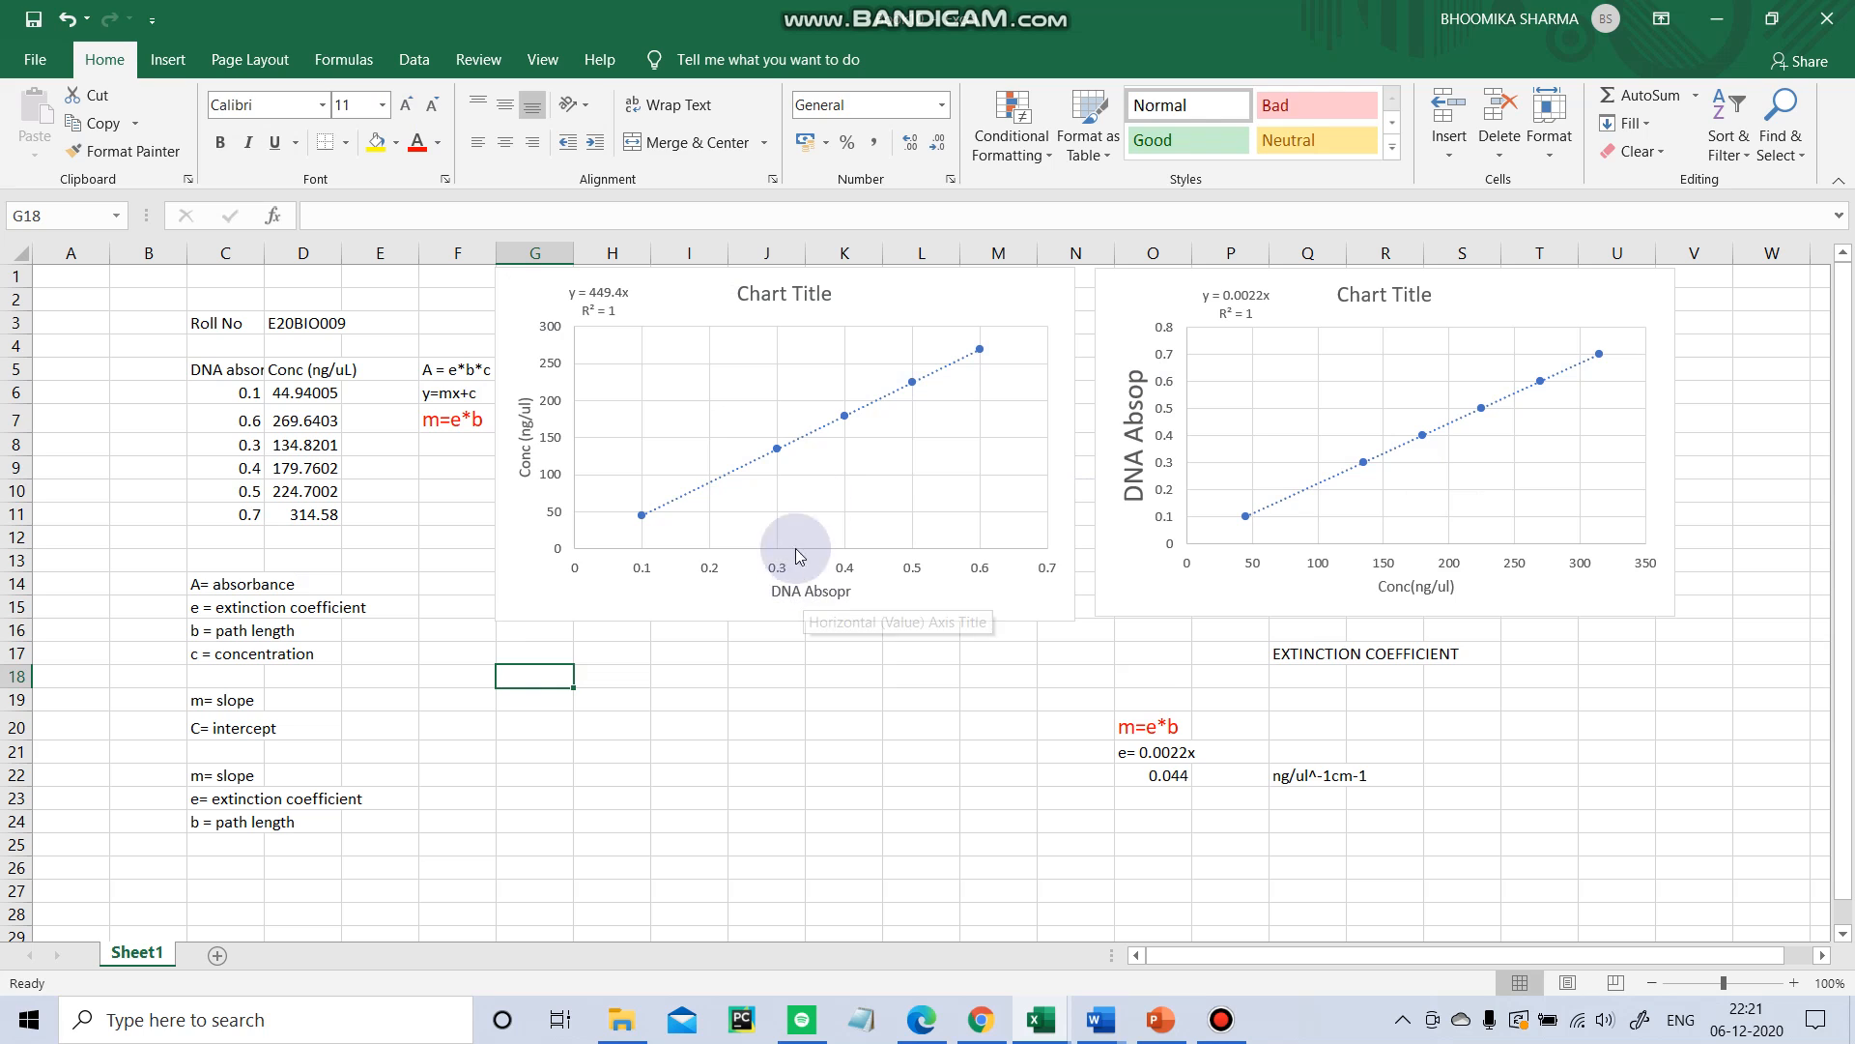
{"action": "left_click", "coordinate": [328, 520]}
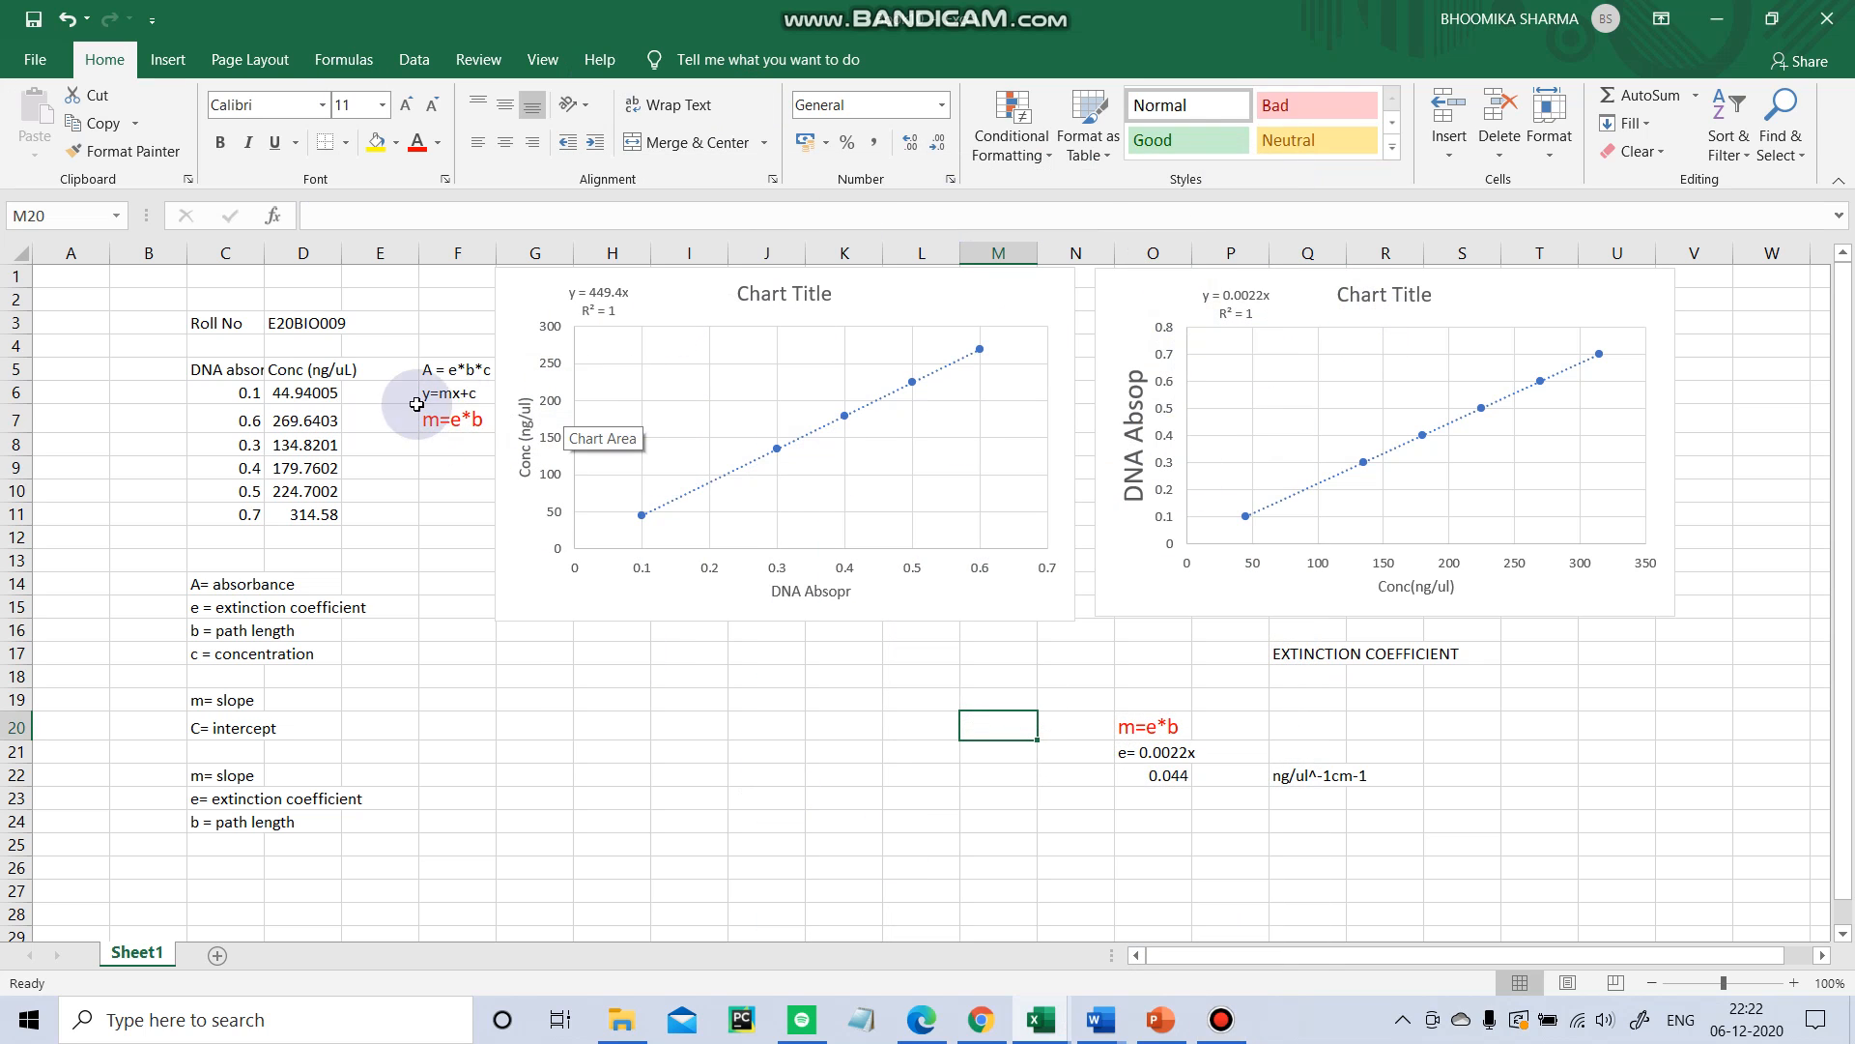
{"action": "left_click", "coordinate": [328, 519]}
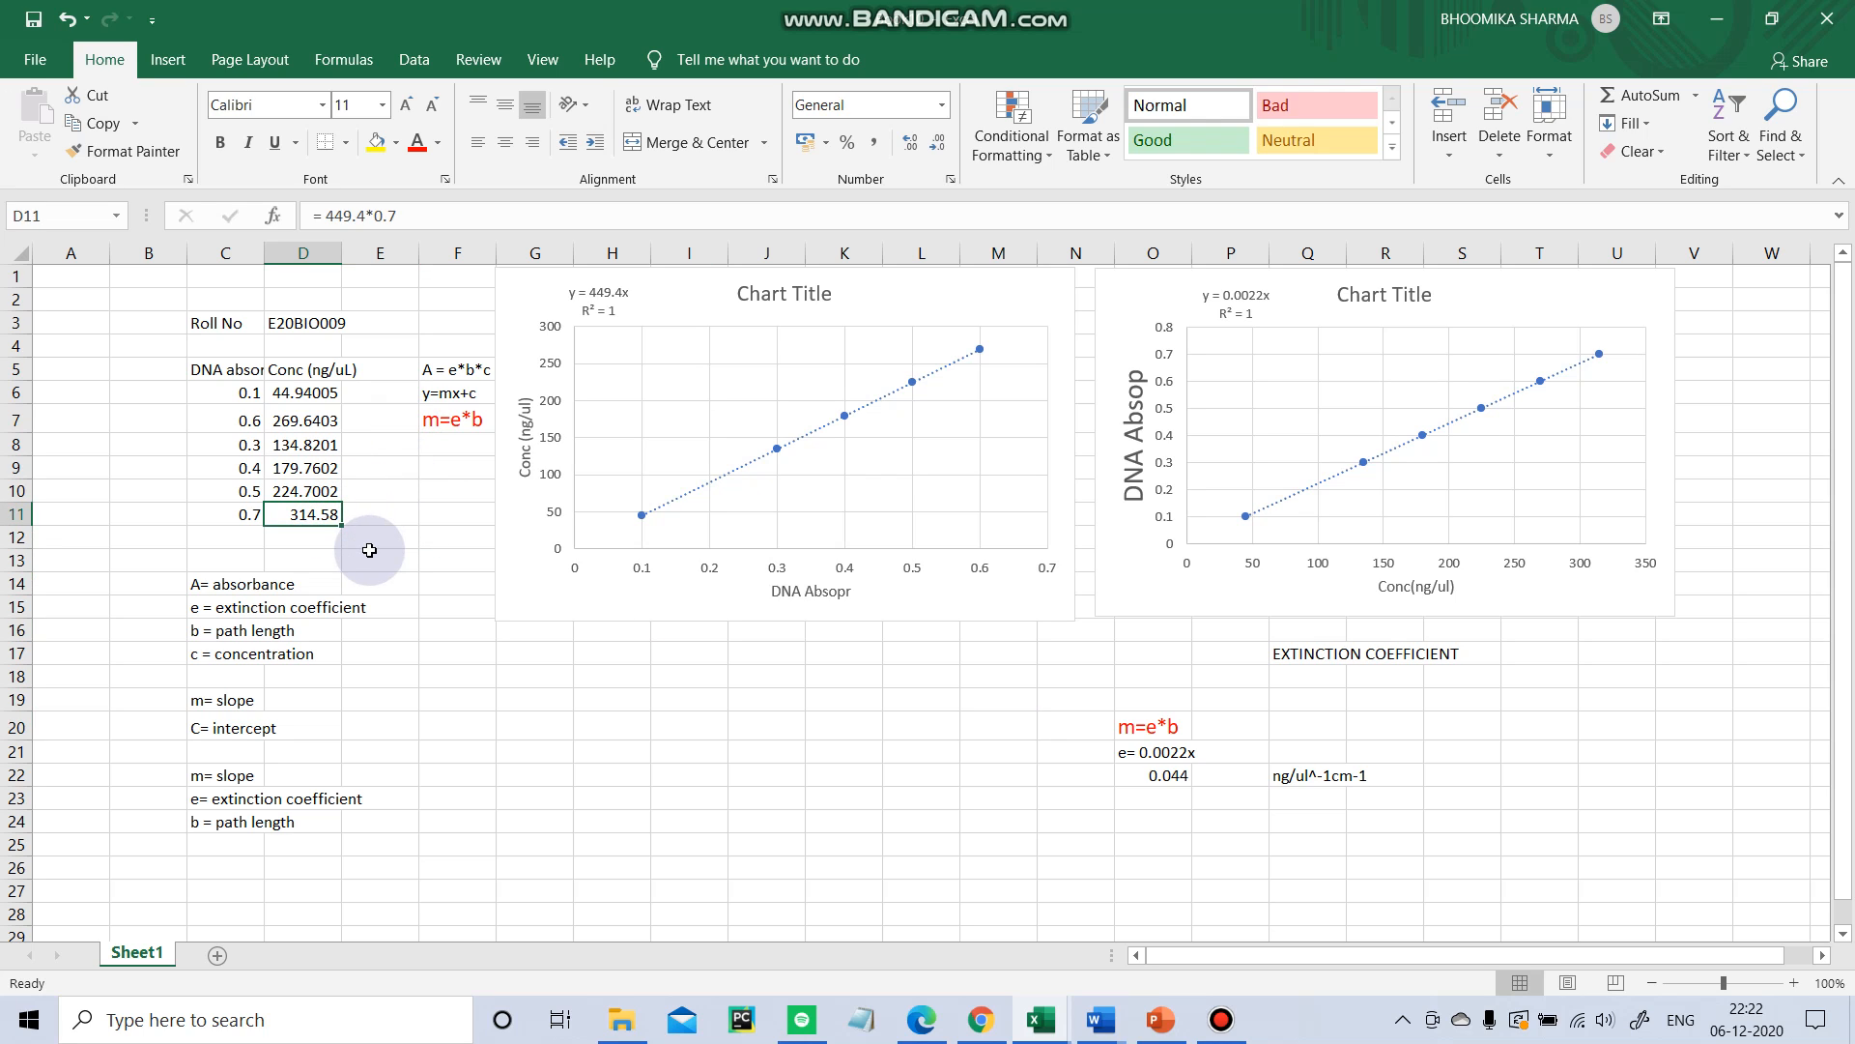
{"action": "left_click", "coordinate": [519, 701]}
{"action": "left_click", "coordinate": [460, 398]}
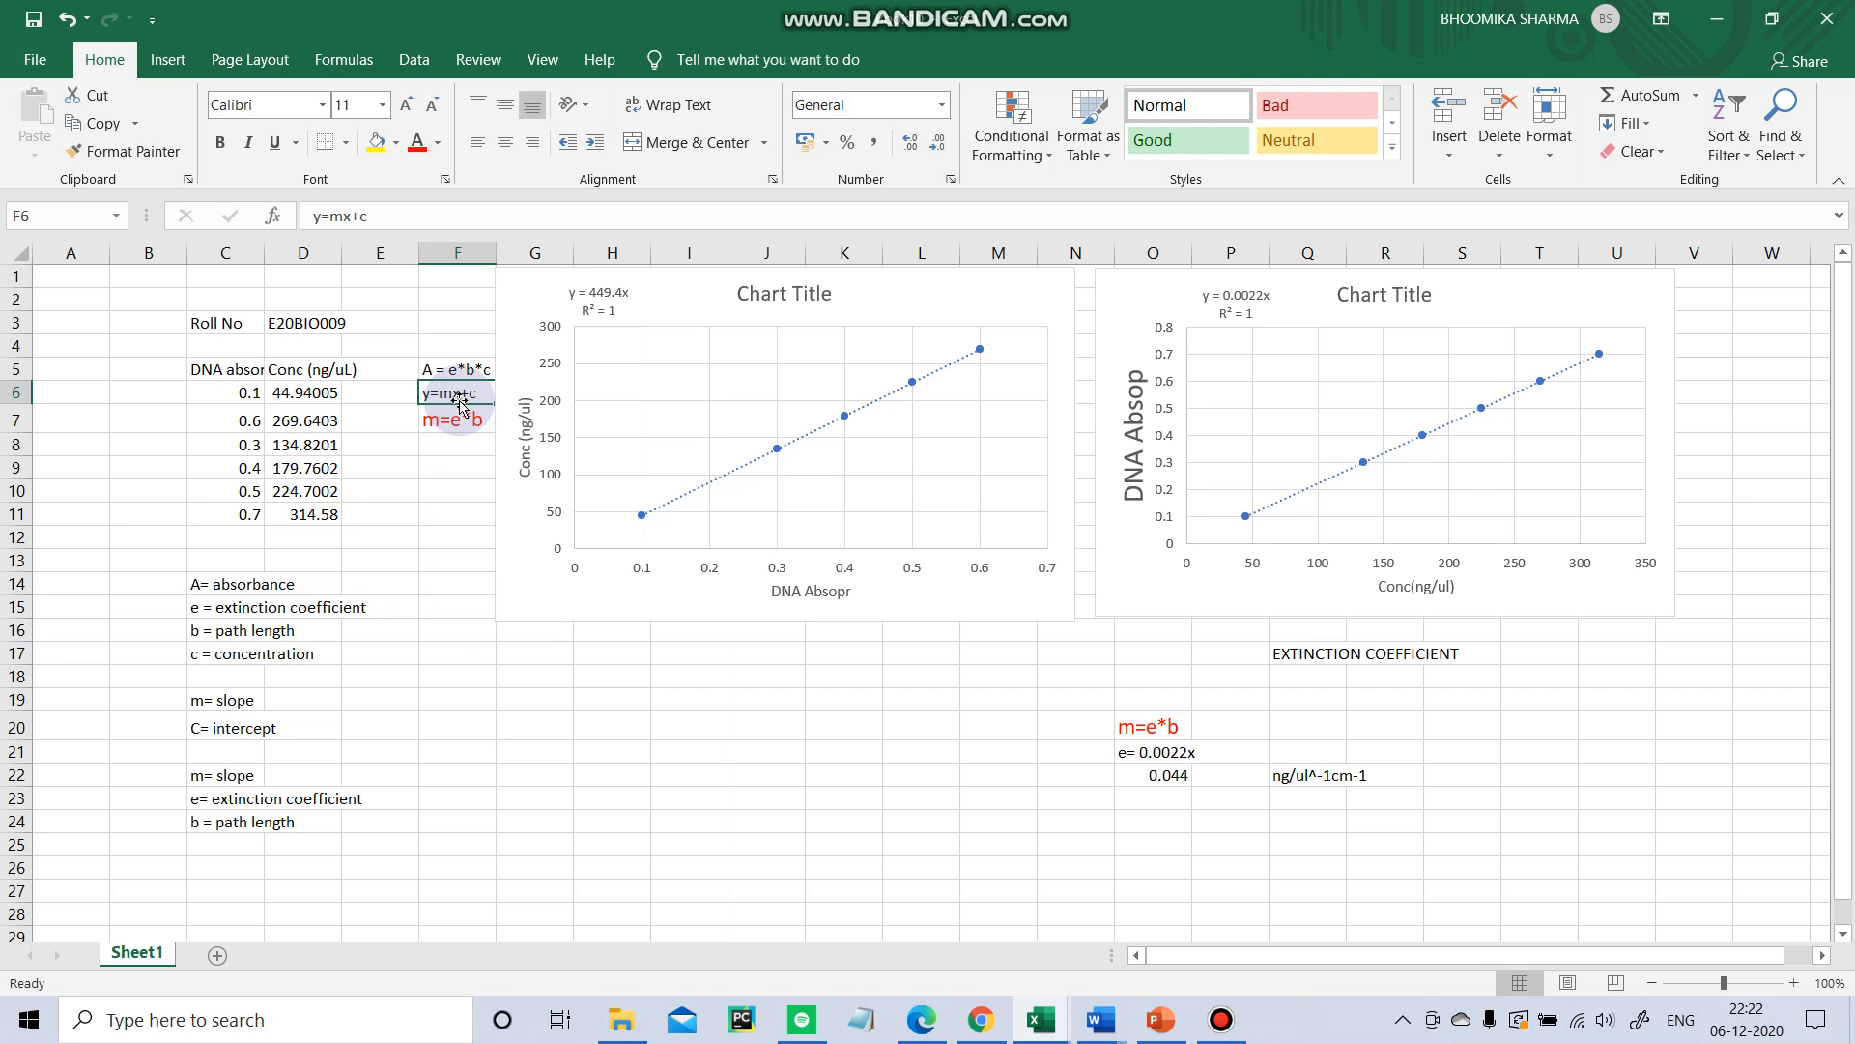
{"action": "left_click", "coordinate": [456, 381]}
{"action": "left_click_drag", "start_coordinate": [460, 375], "coordinate": [468, 397]}
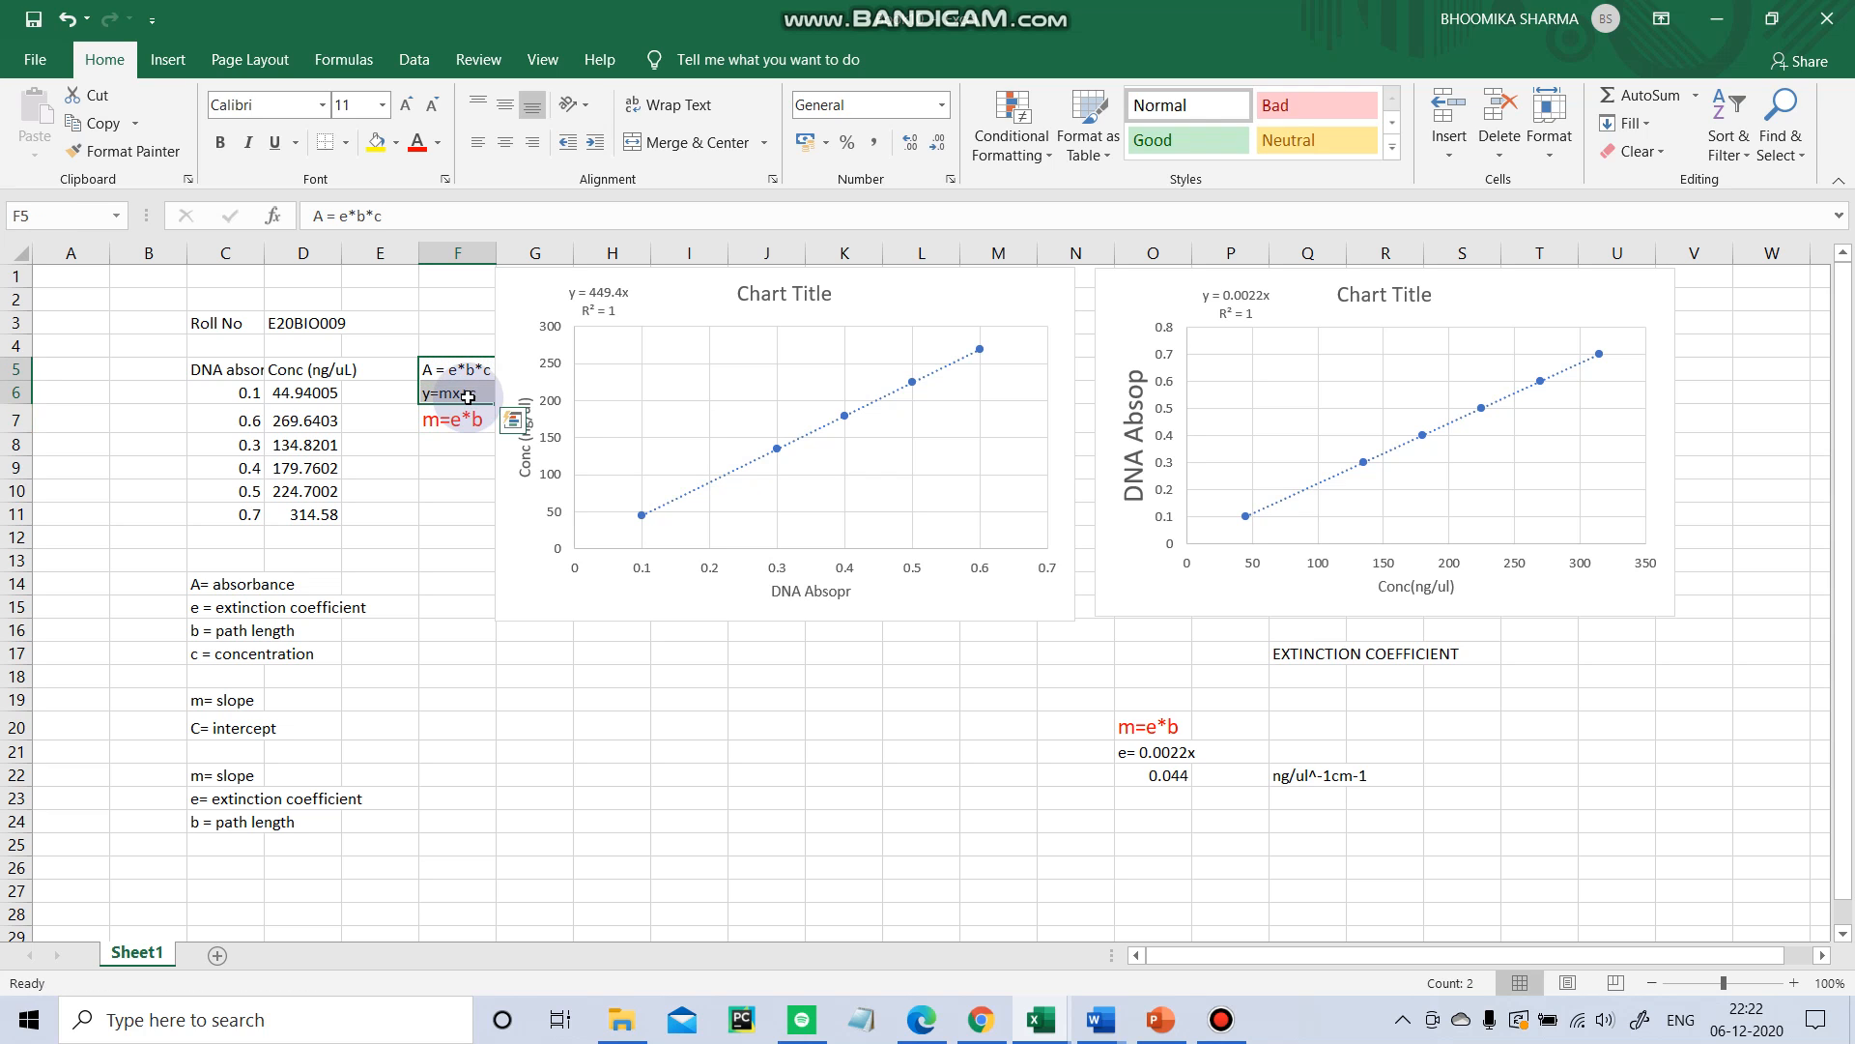
{"action": "left_click", "coordinate": [512, 676]}
{"action": "left_click", "coordinate": [522, 727]}
{"action": "left_click", "coordinate": [1562, 486]}
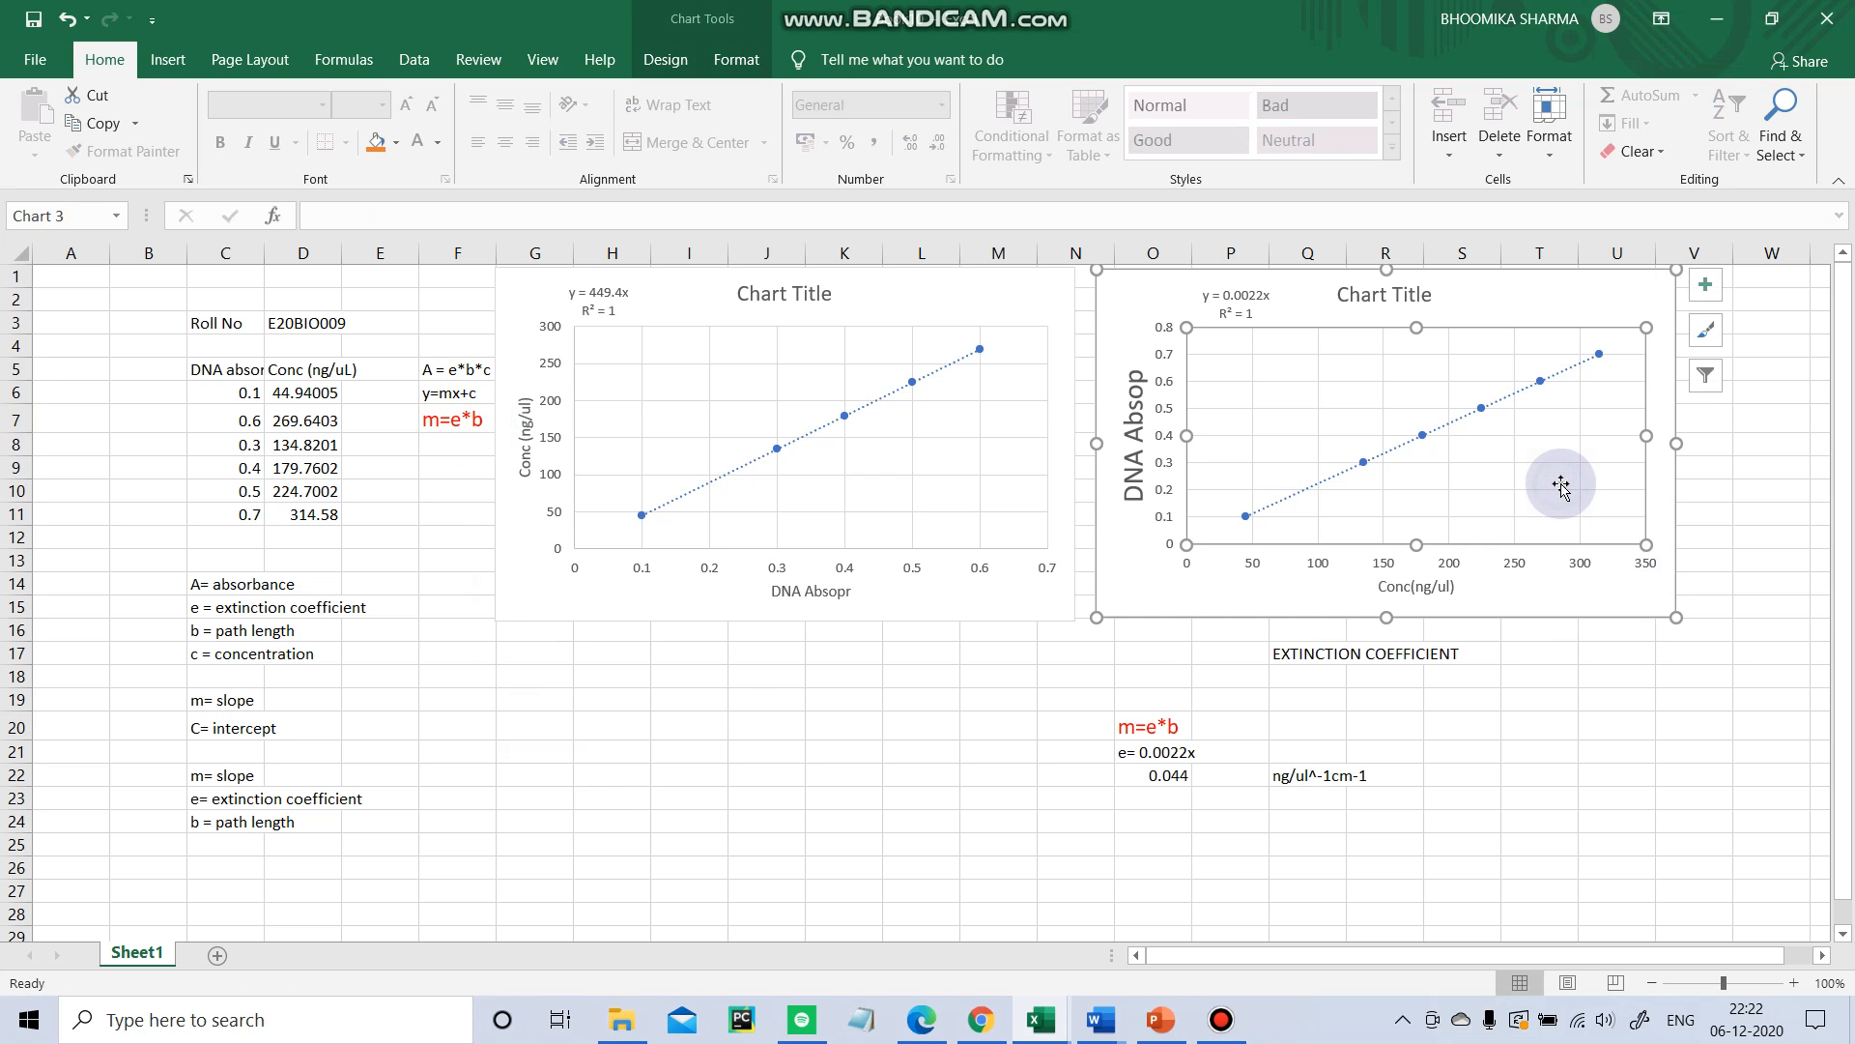
{"action": "left_click", "coordinate": [1143, 576]}
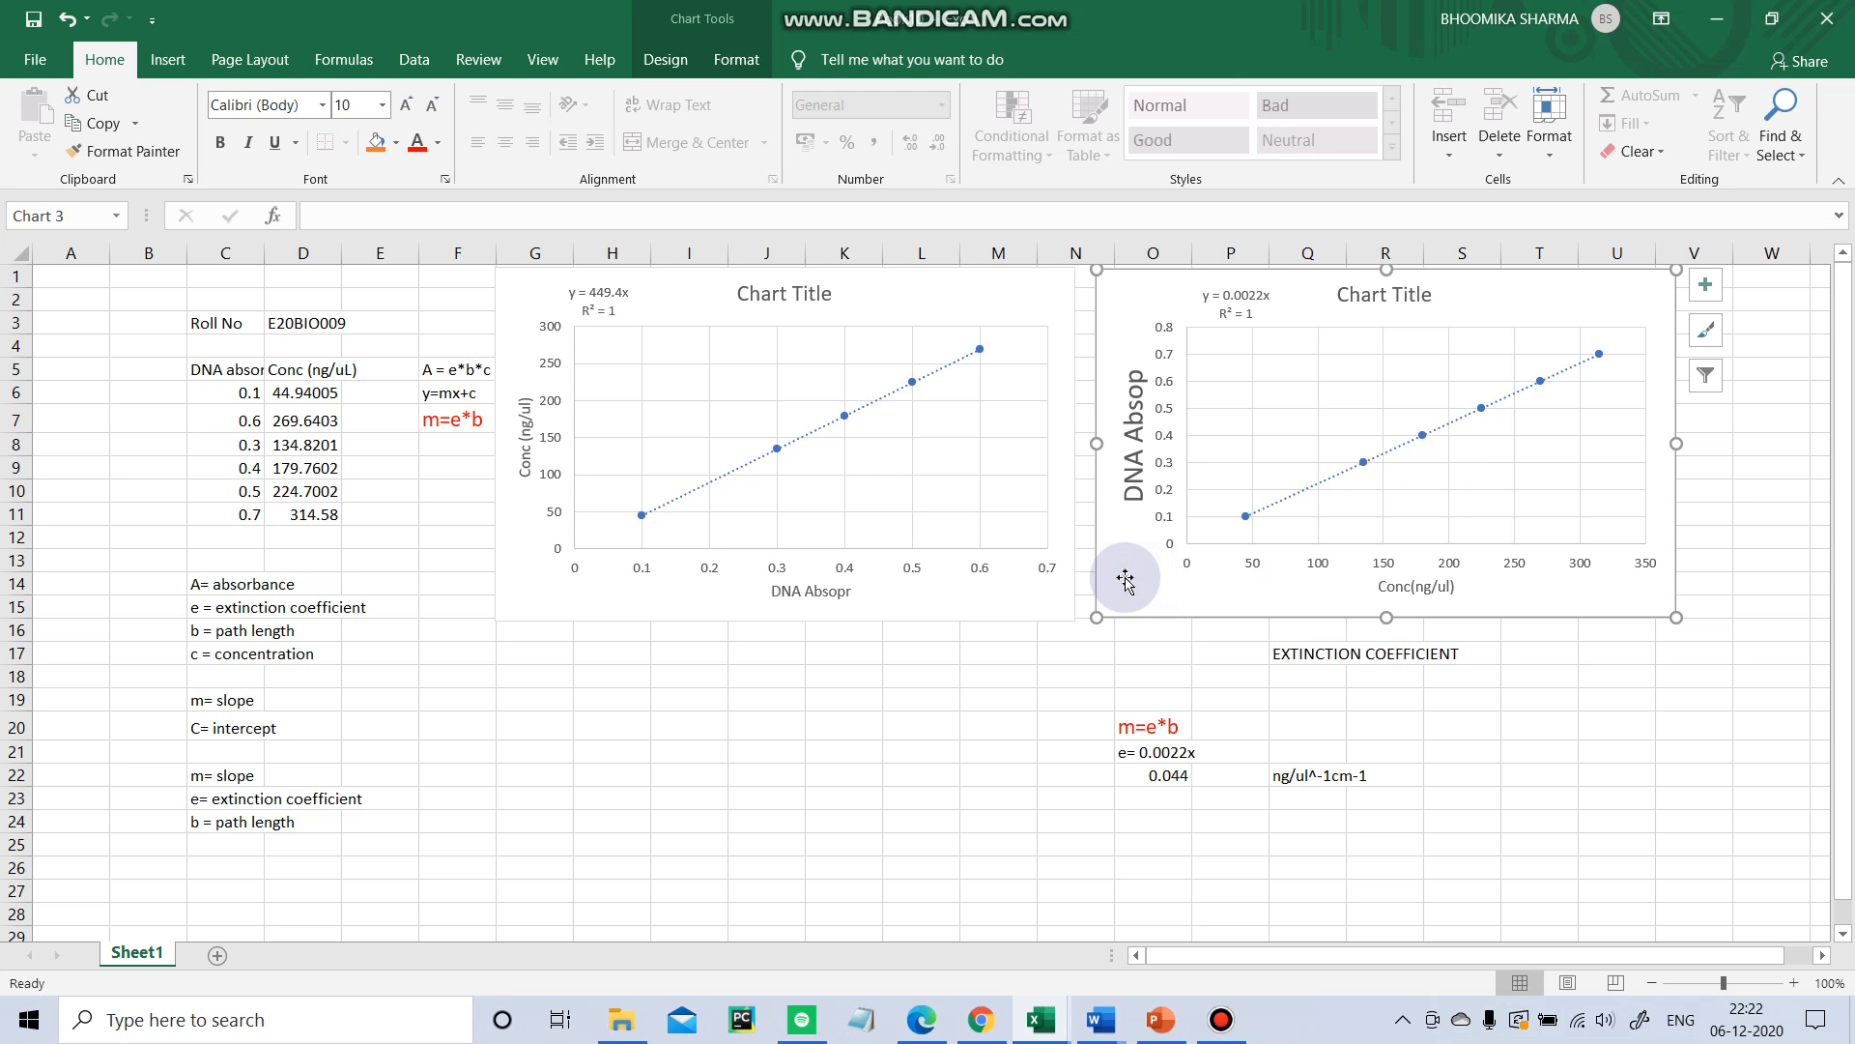
{"action": "left_click", "coordinate": [981, 729]}
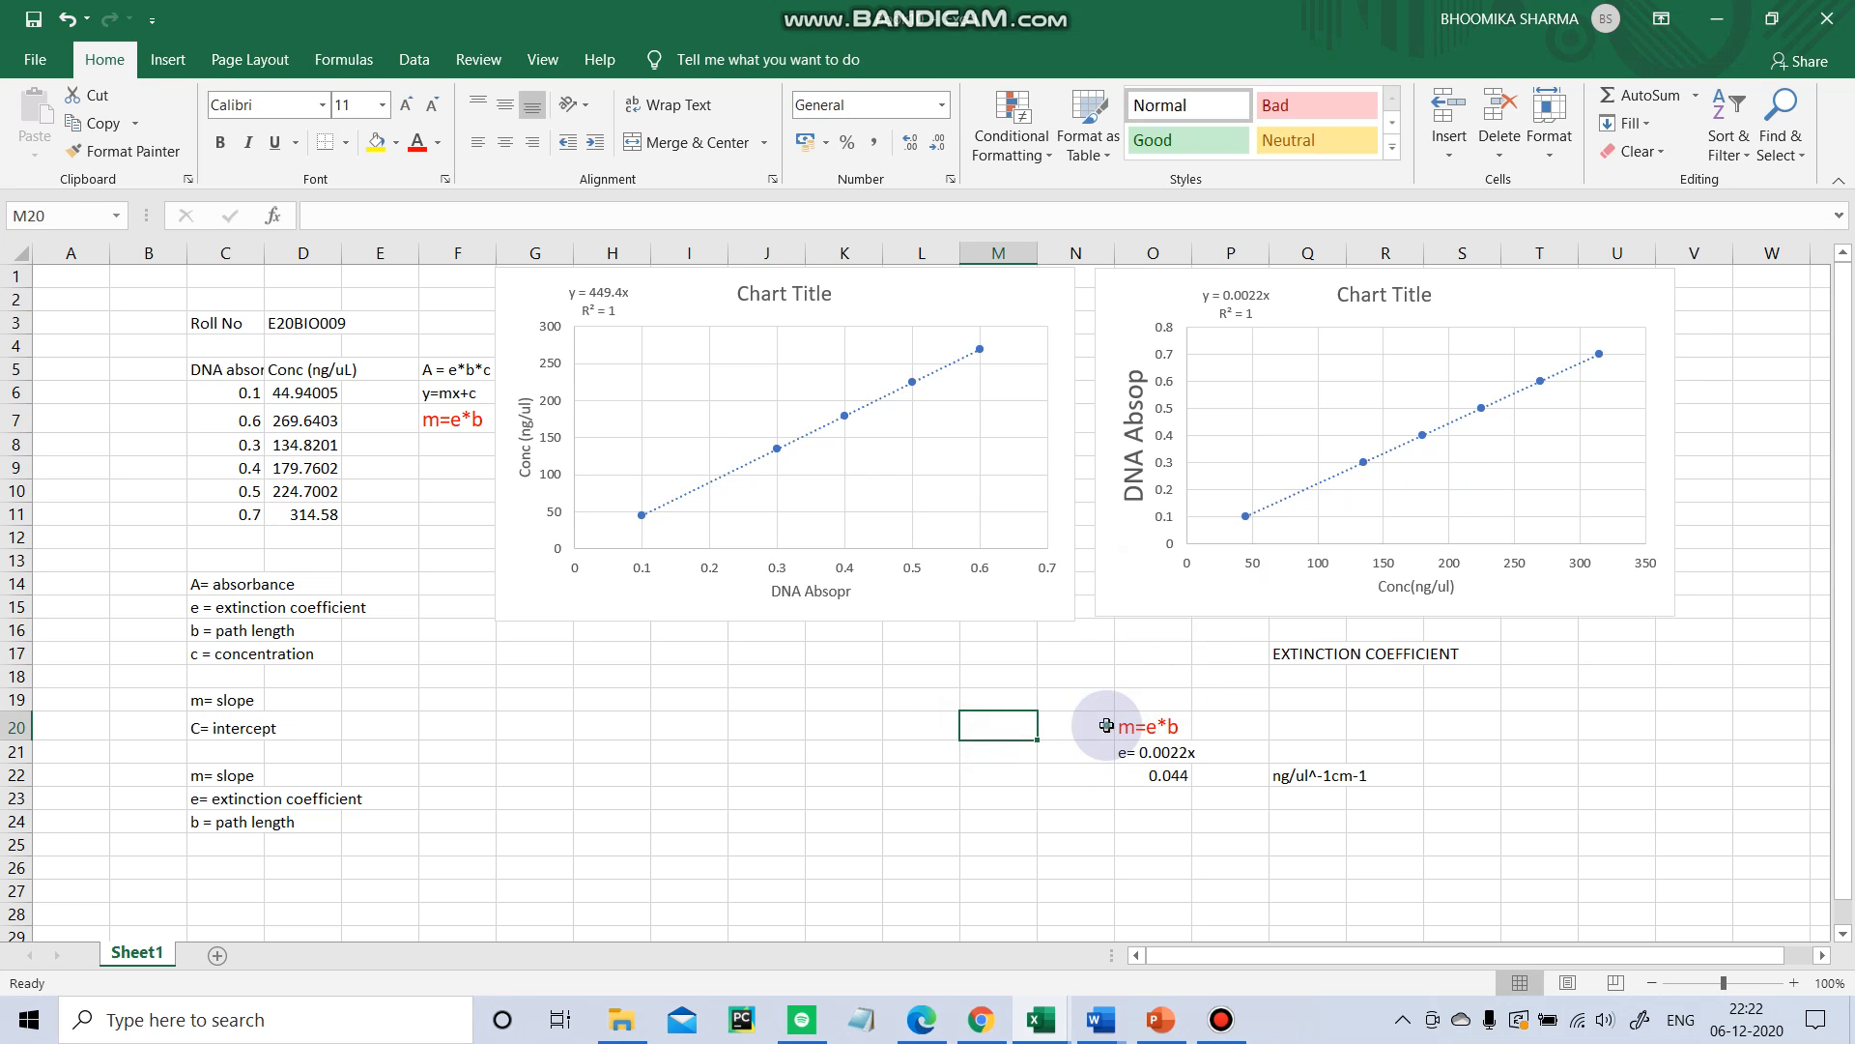
{"action": "left_click_drag", "start_coordinate": [1106, 726], "coordinate": [1420, 786]}
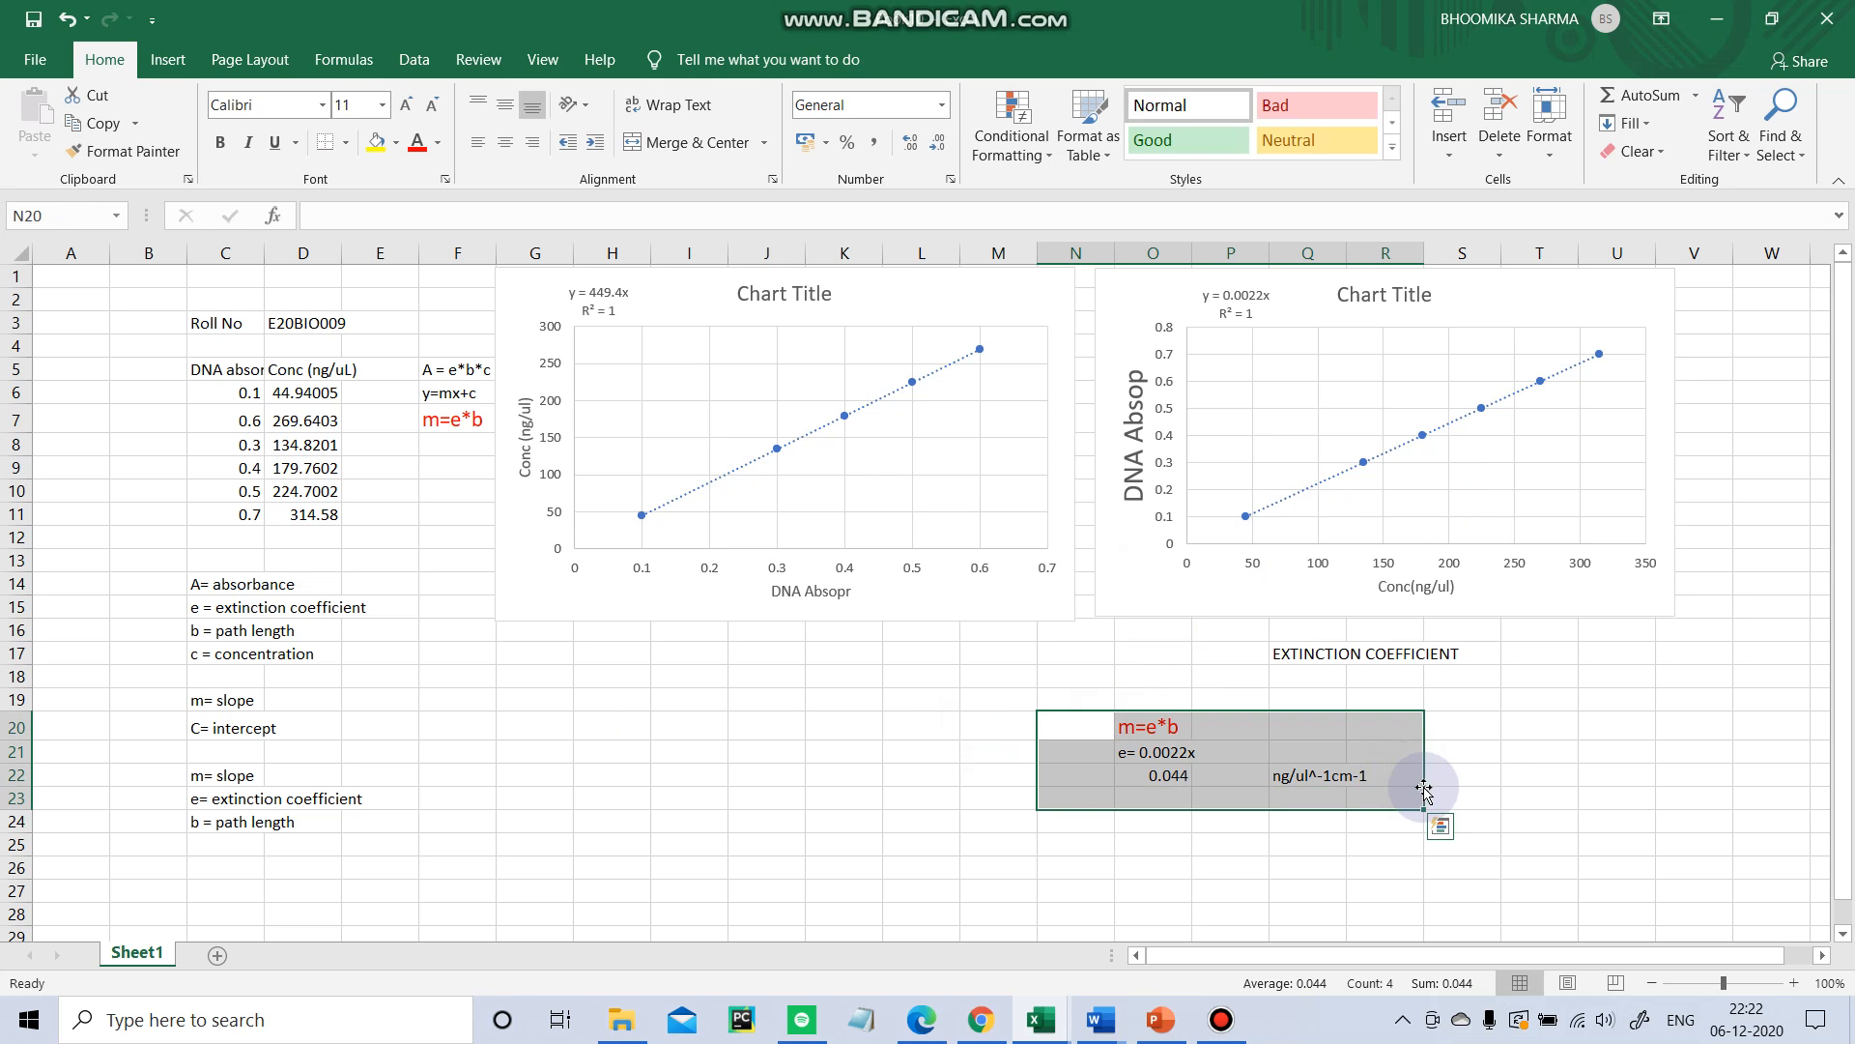
{"action": "left_click", "coordinate": [1486, 732]}
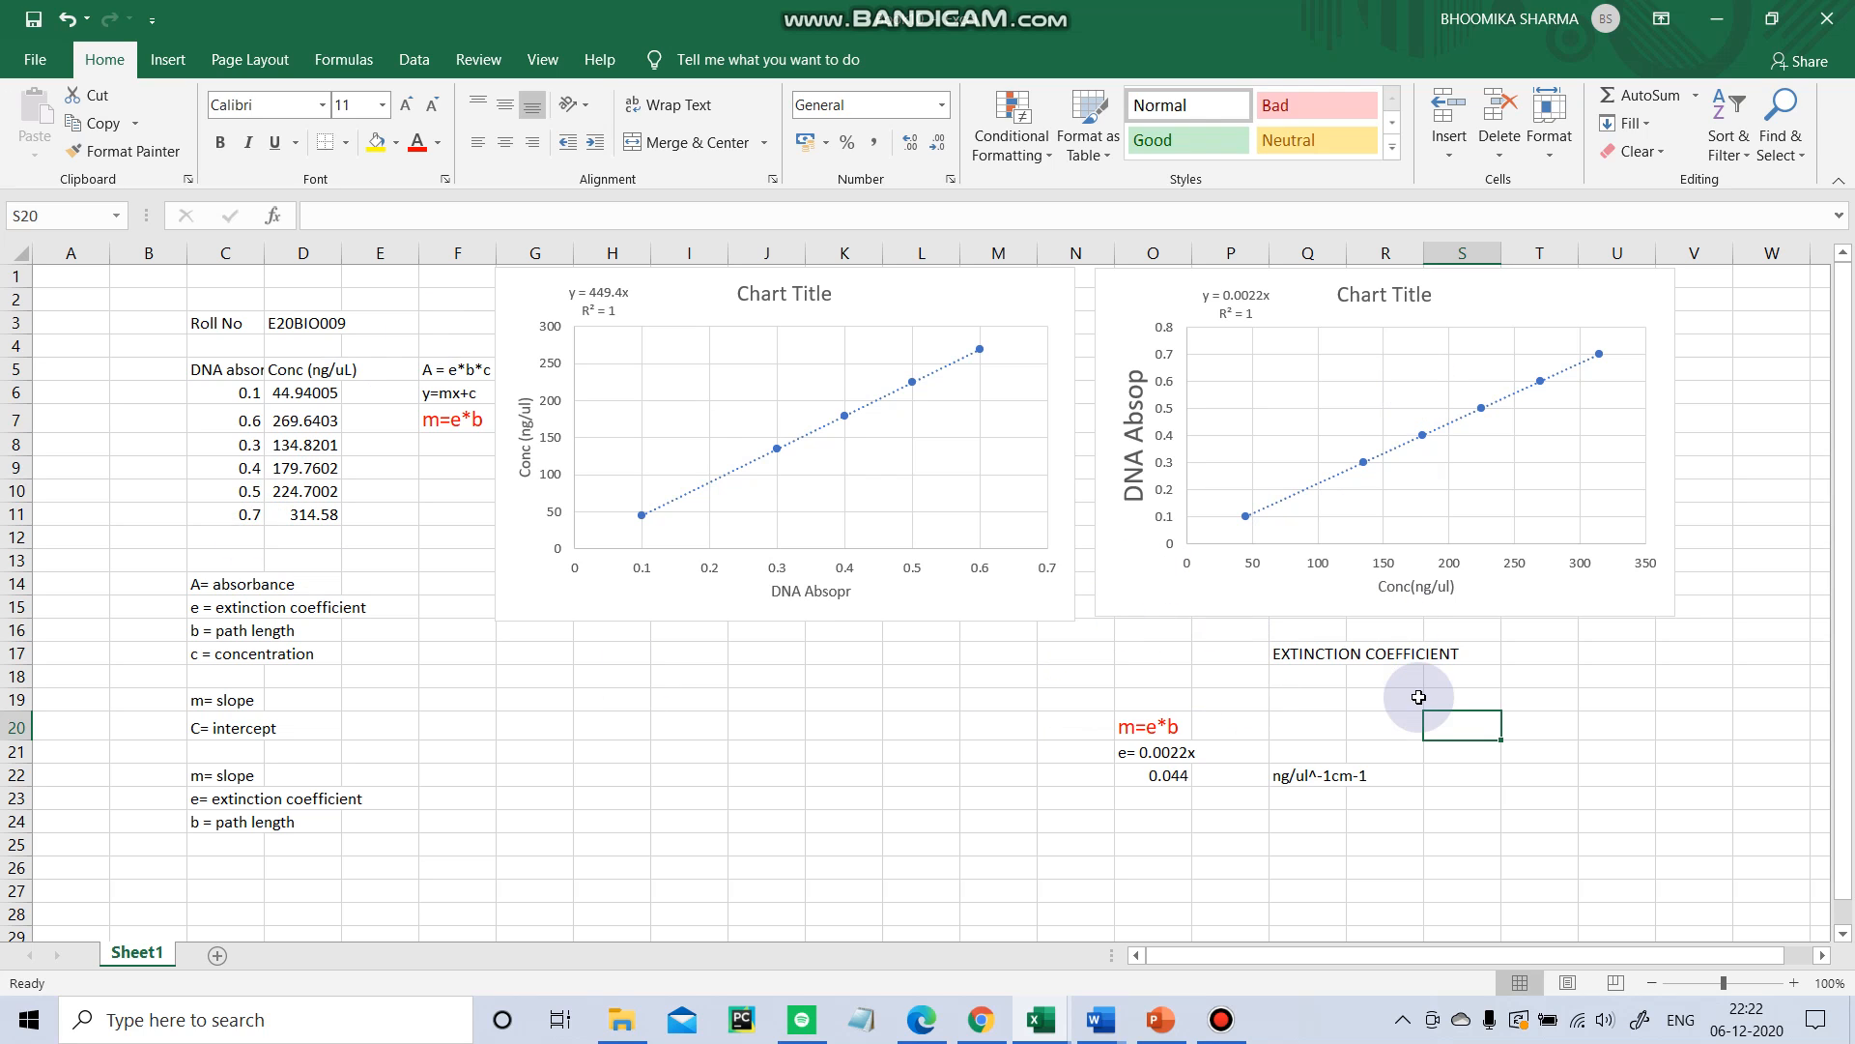
{"action": "left_click_drag", "start_coordinate": [1165, 650], "coordinate": [1504, 658]}
{"action": "left_click", "coordinate": [1357, 696]}
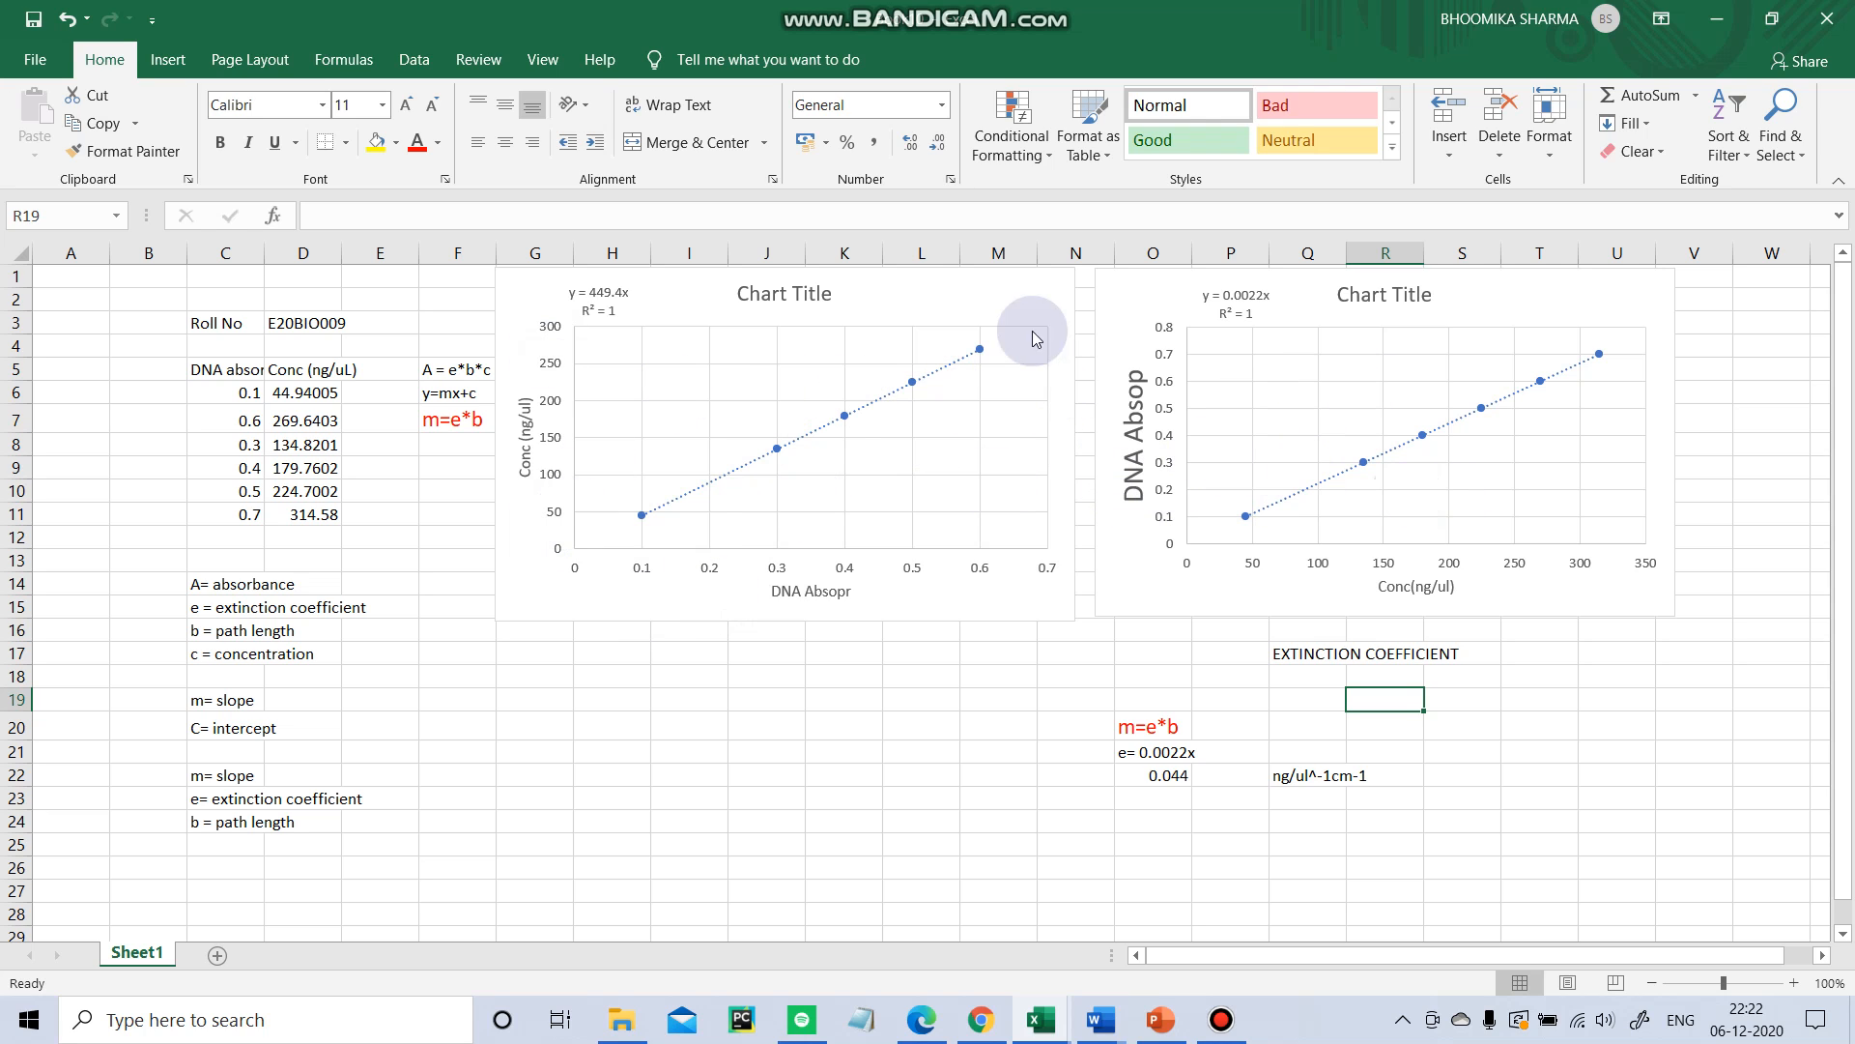
Retitle the first chart as DNA ABSORPTION.
{"action": "left_click", "coordinate": [808, 293]}
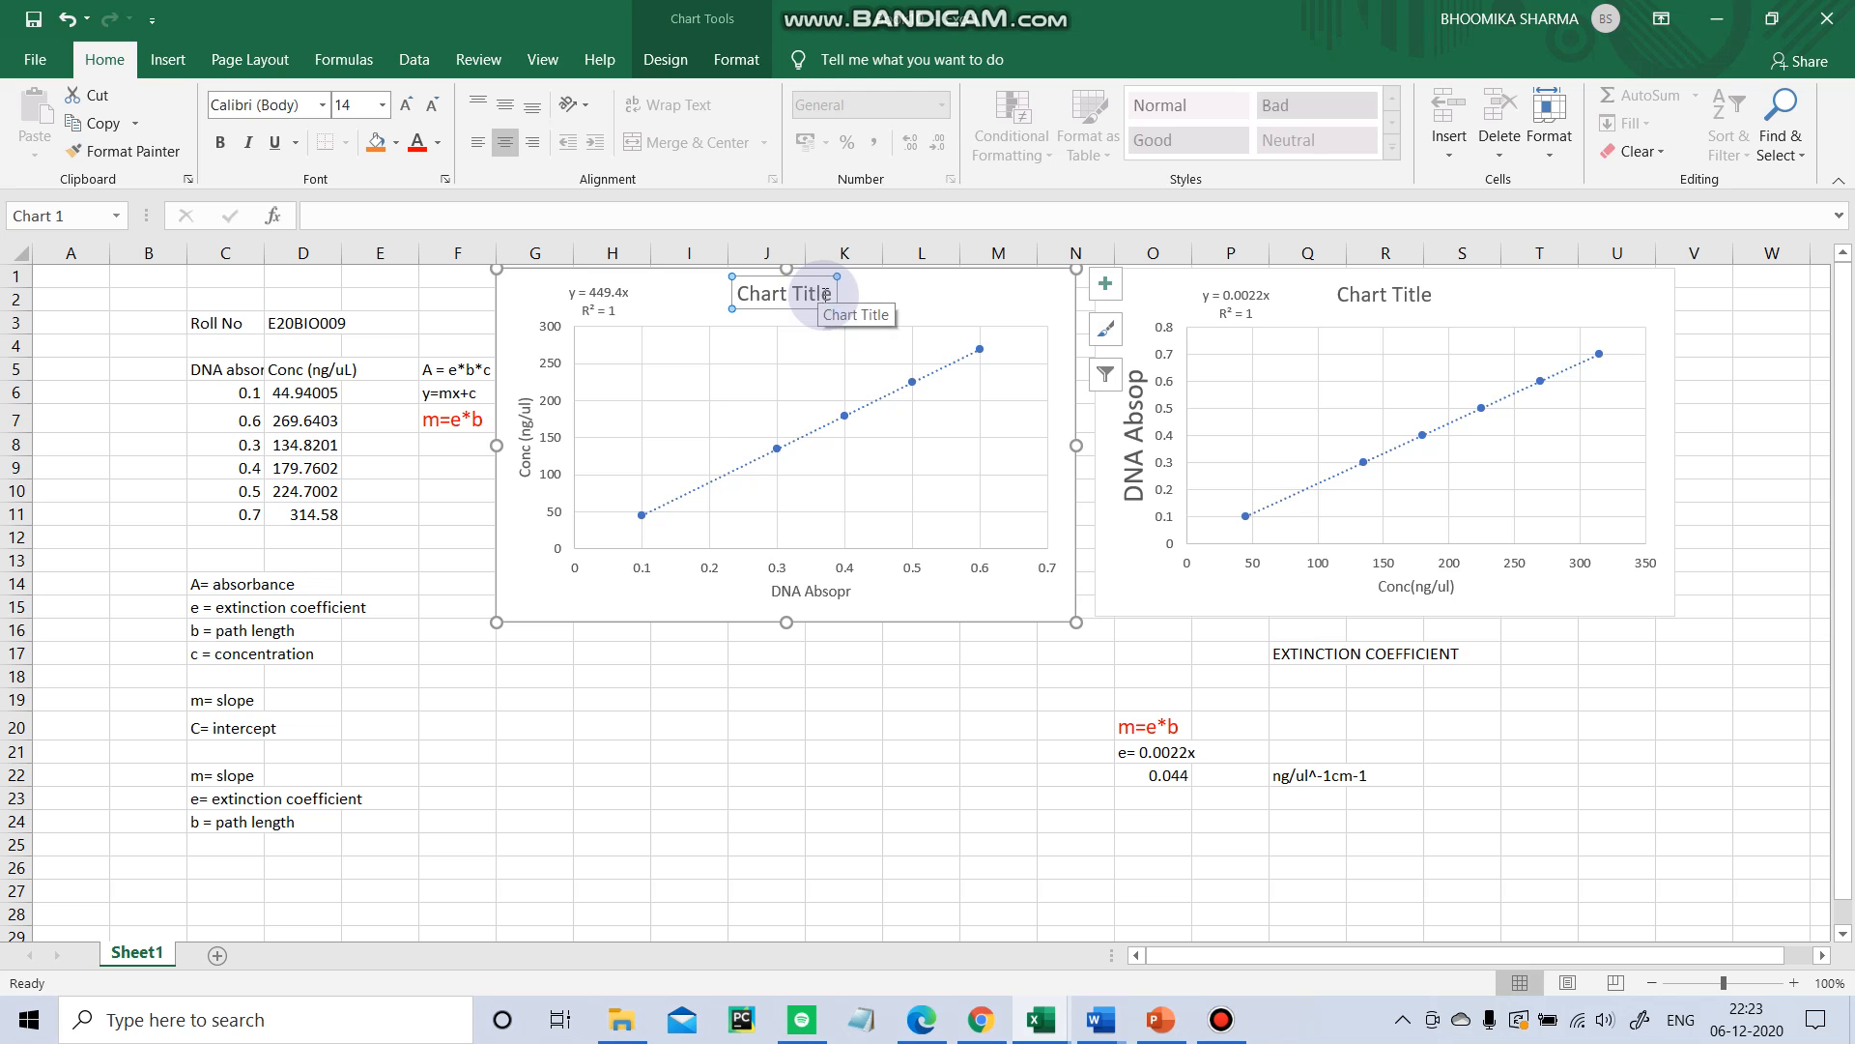
{"action": "left_click_drag", "start_coordinate": [826, 293], "coordinate": [781, 298]}
{"action": "key", "text": "BackSpace"}
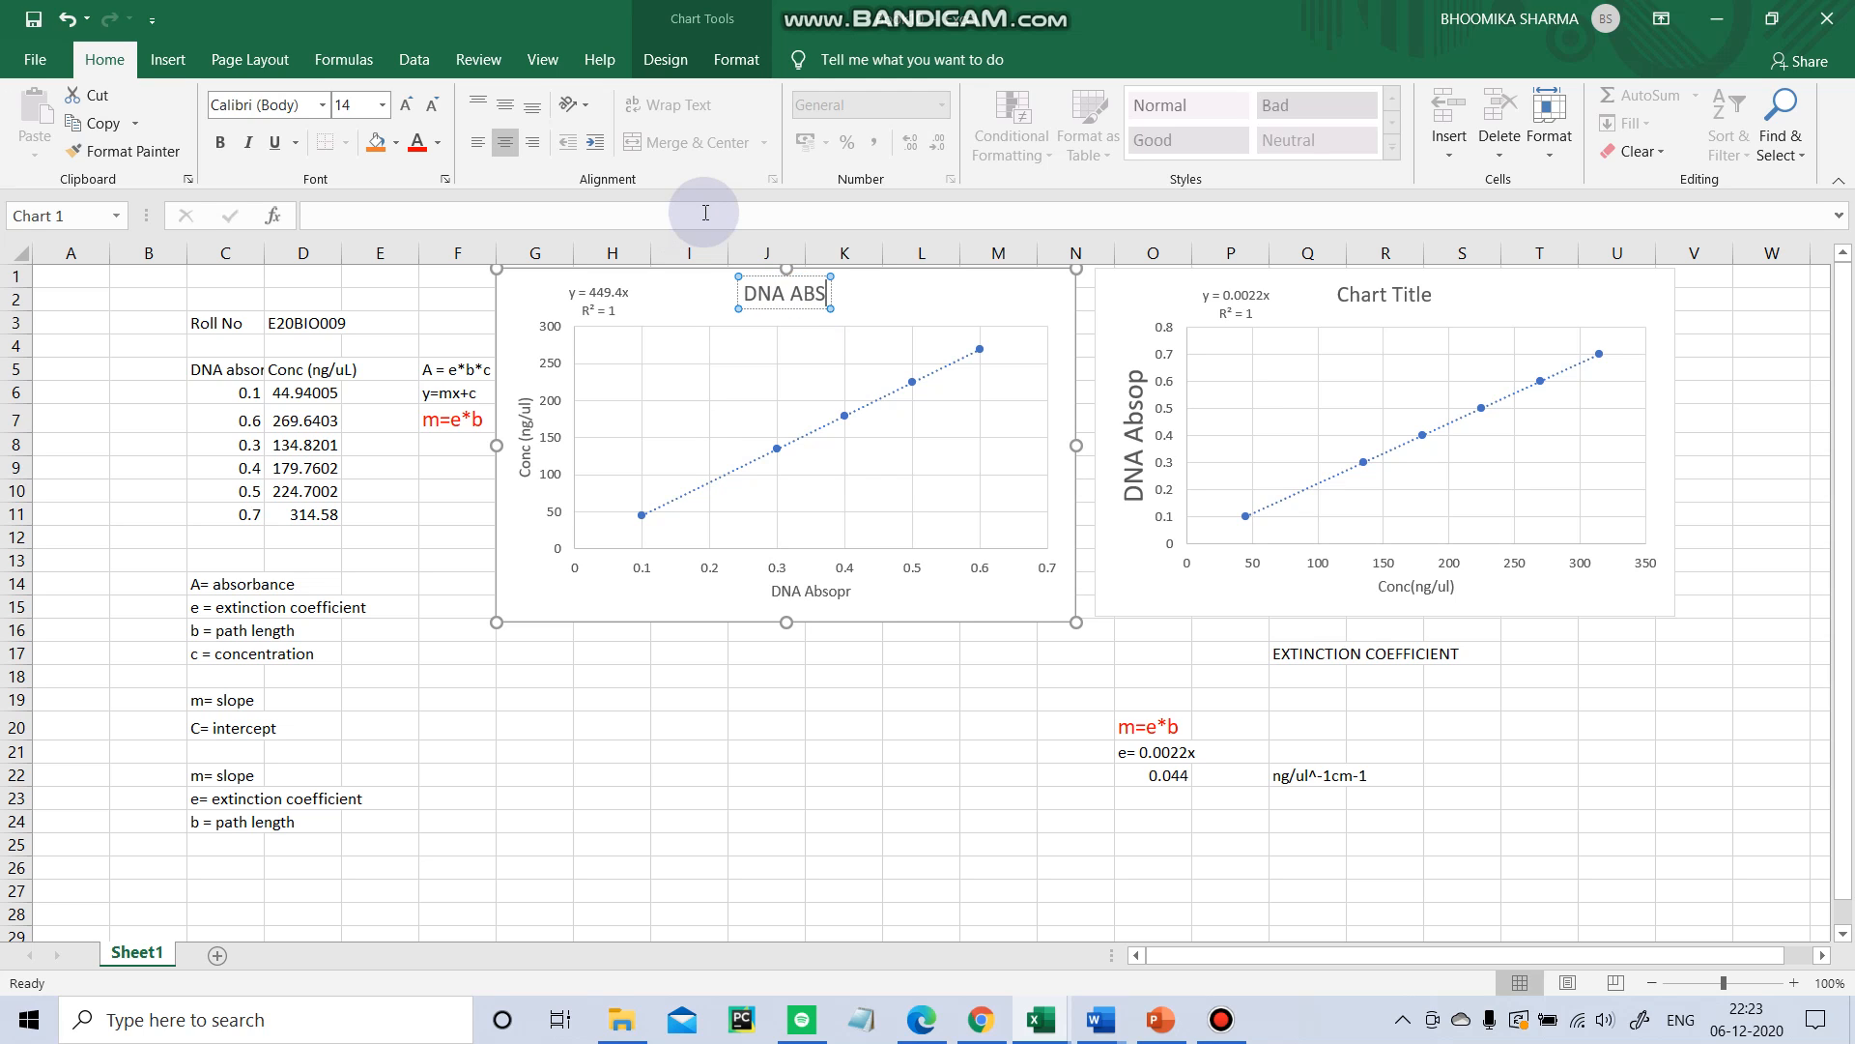
{"action": "type", "text": "DNA ABSORPTION"}
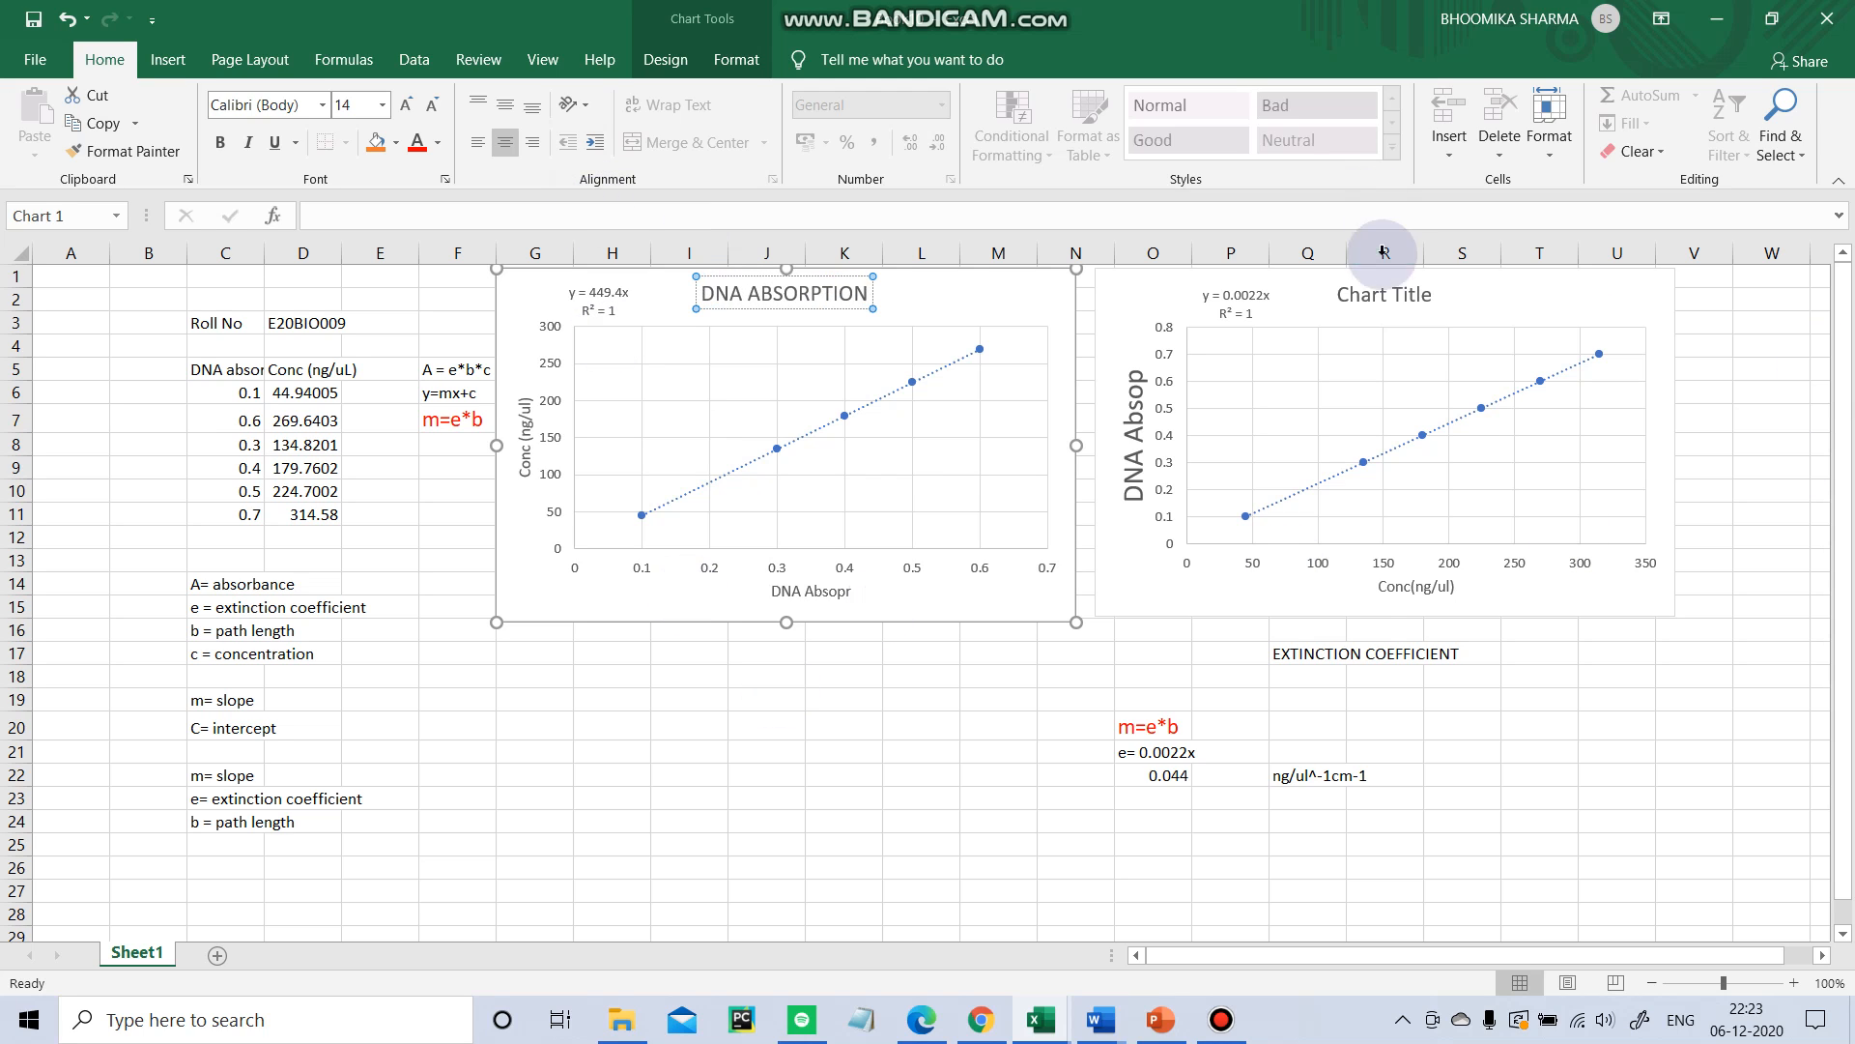
Retitle the second chart as CONCENTRATION.
{"action": "left_click", "coordinate": [1406, 292]}
{"action": "left_click", "coordinate": [1431, 298]}
{"action": "left_click_drag", "start_coordinate": [1432, 298], "coordinate": [1338, 296]}
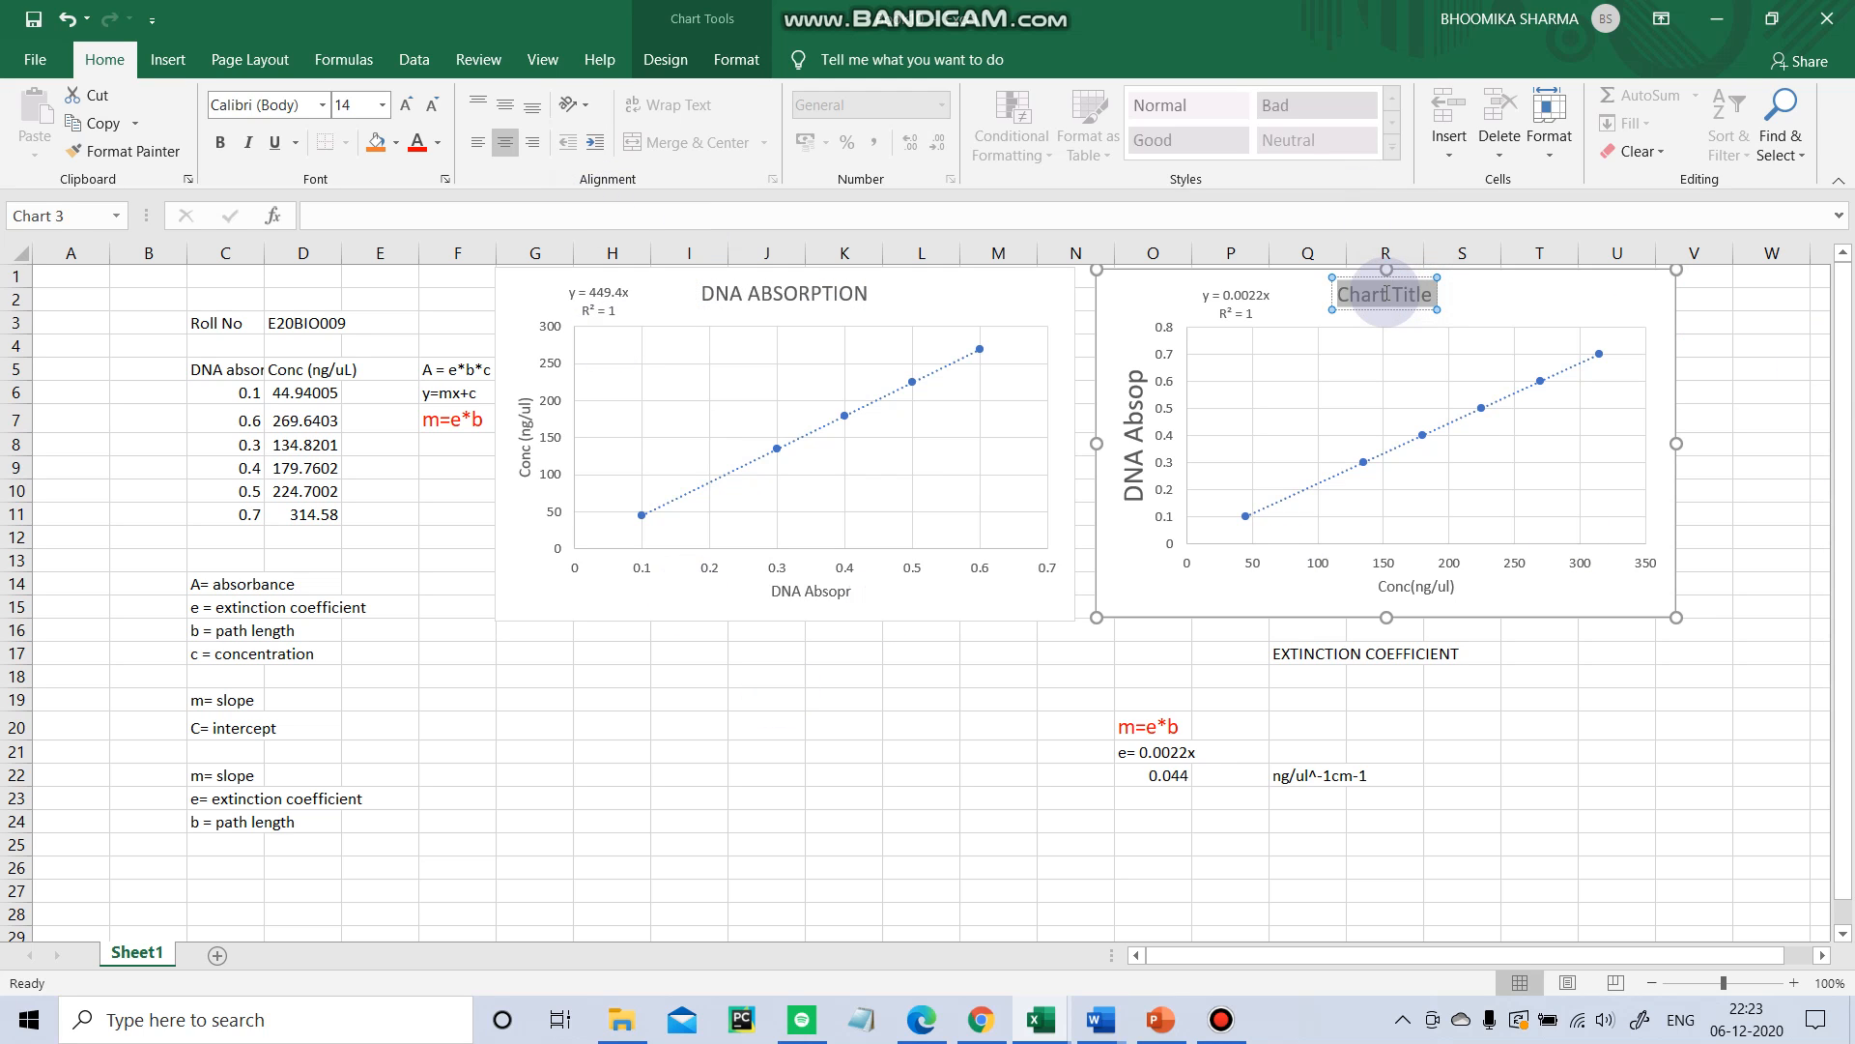
{"action": "key", "text": "BackSpace"}
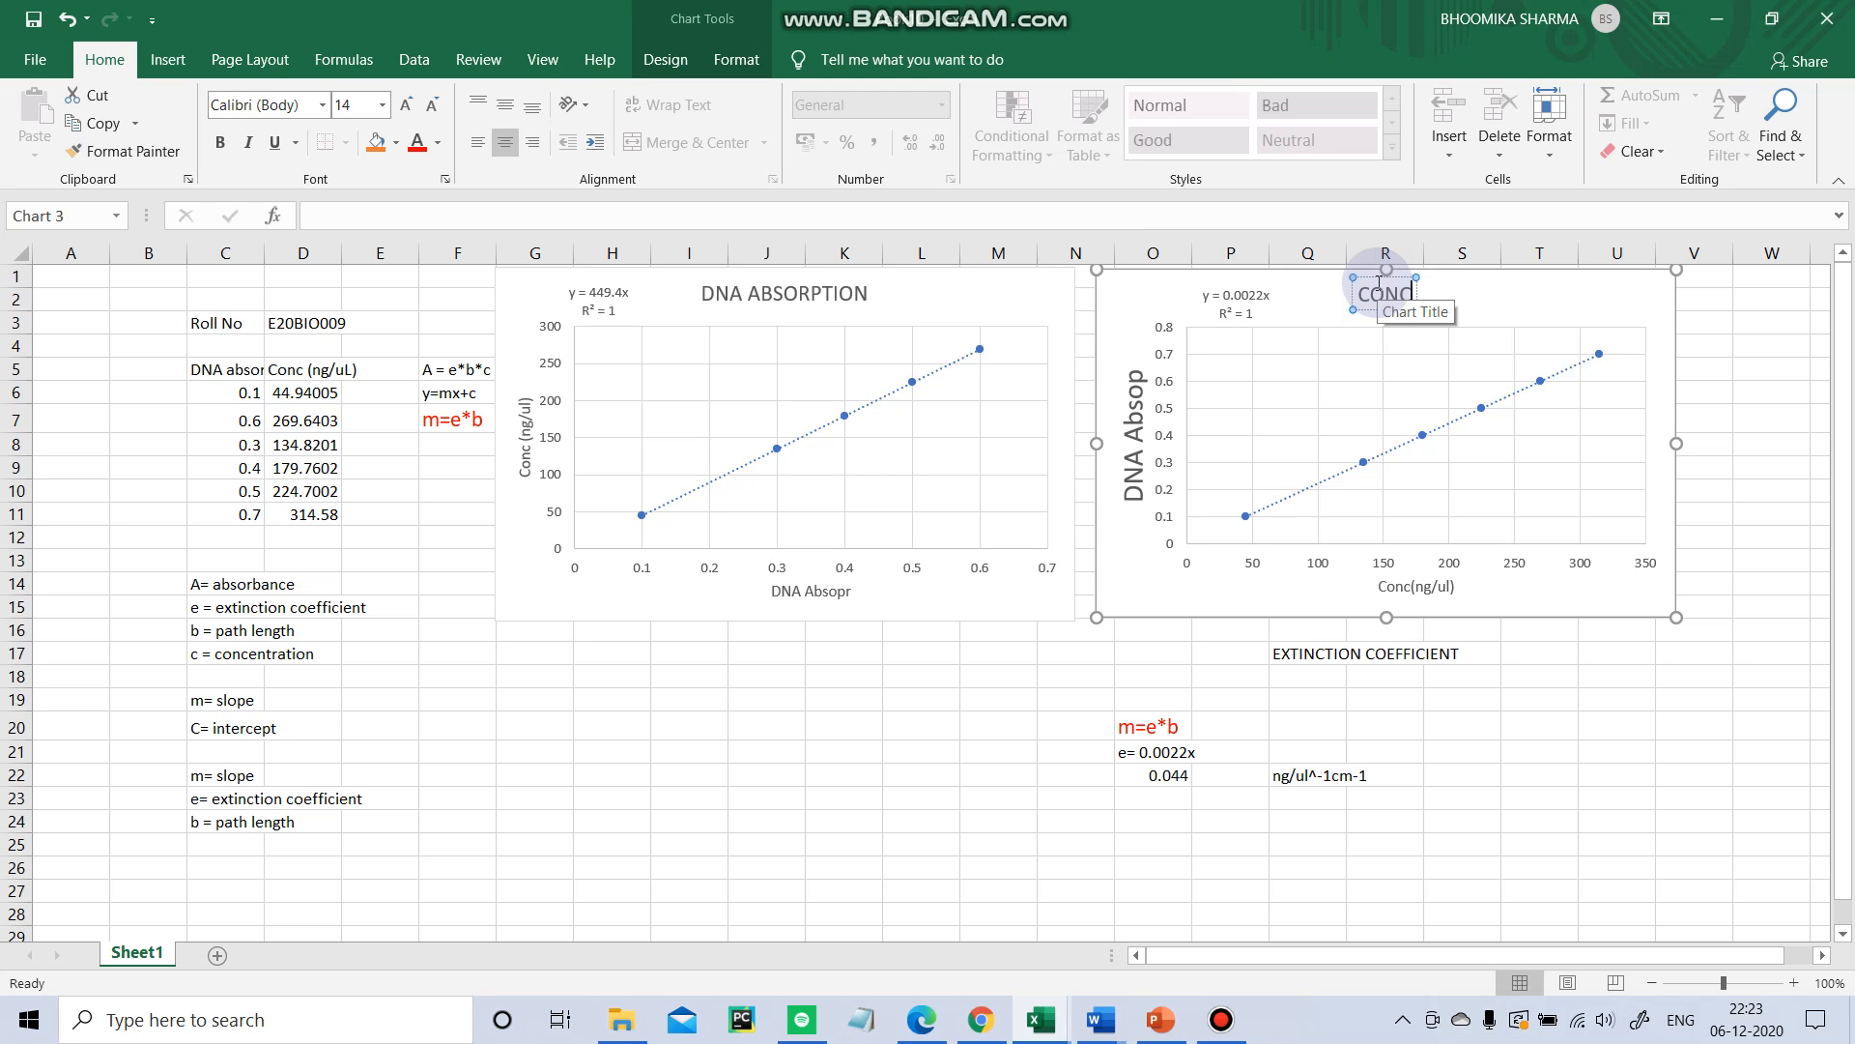
{"action": "type", "text": "CONCENTRATI"}
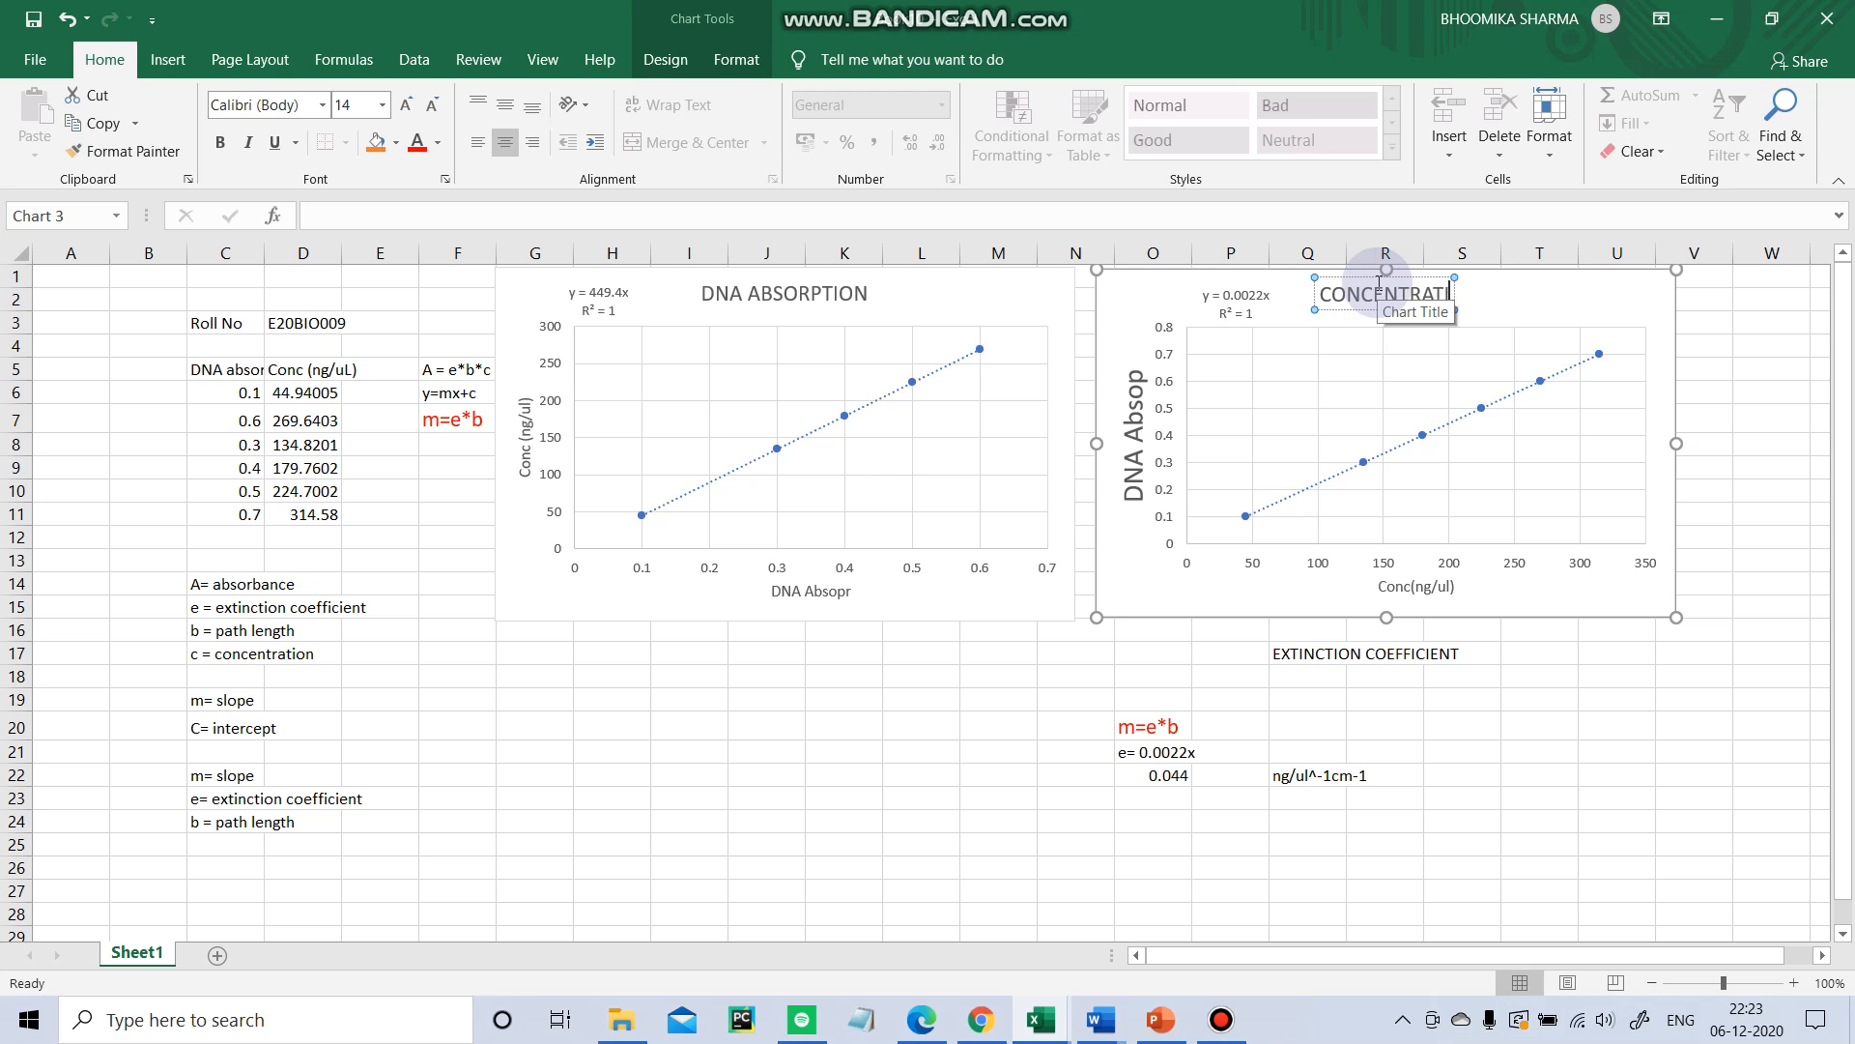
{"action": "type", "text": "ON"}
Try to extend the first chart's horizontal axis title by appending PTION.
{"action": "left_click", "coordinate": [532, 774]}
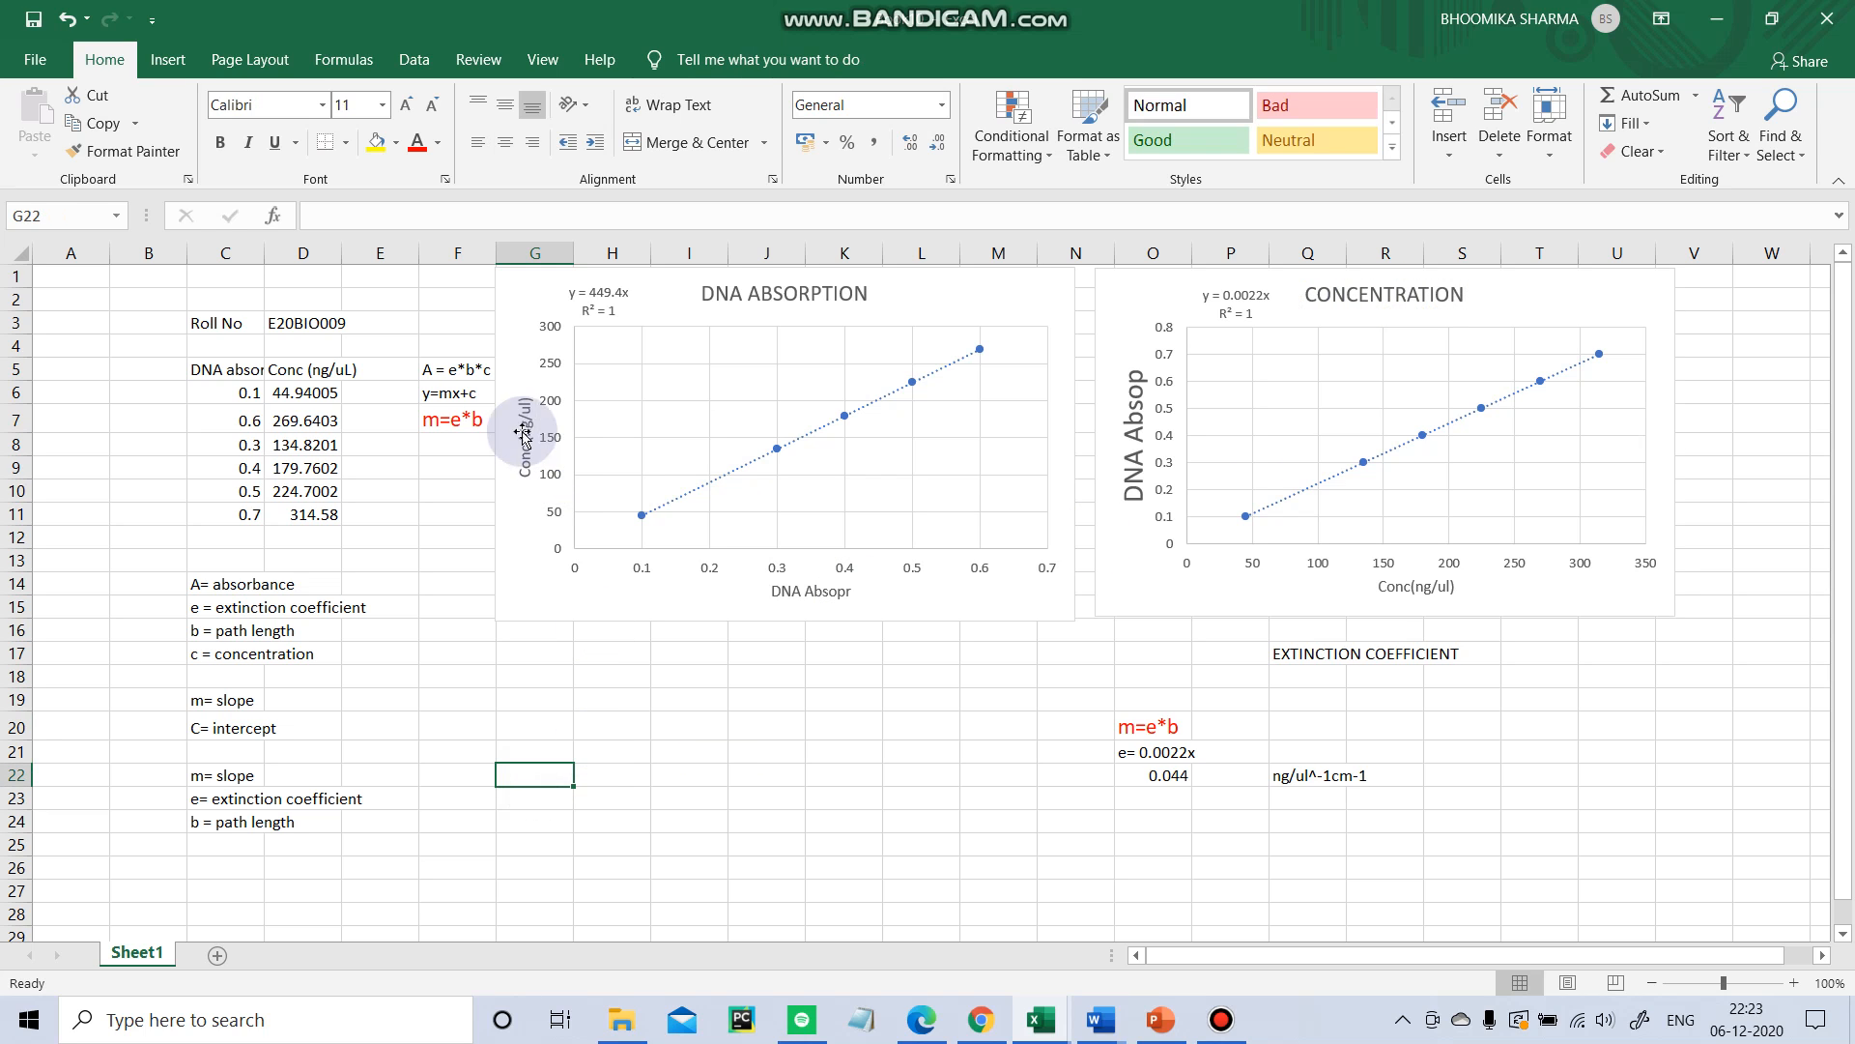
{"action": "left_click", "coordinate": [844, 594]}
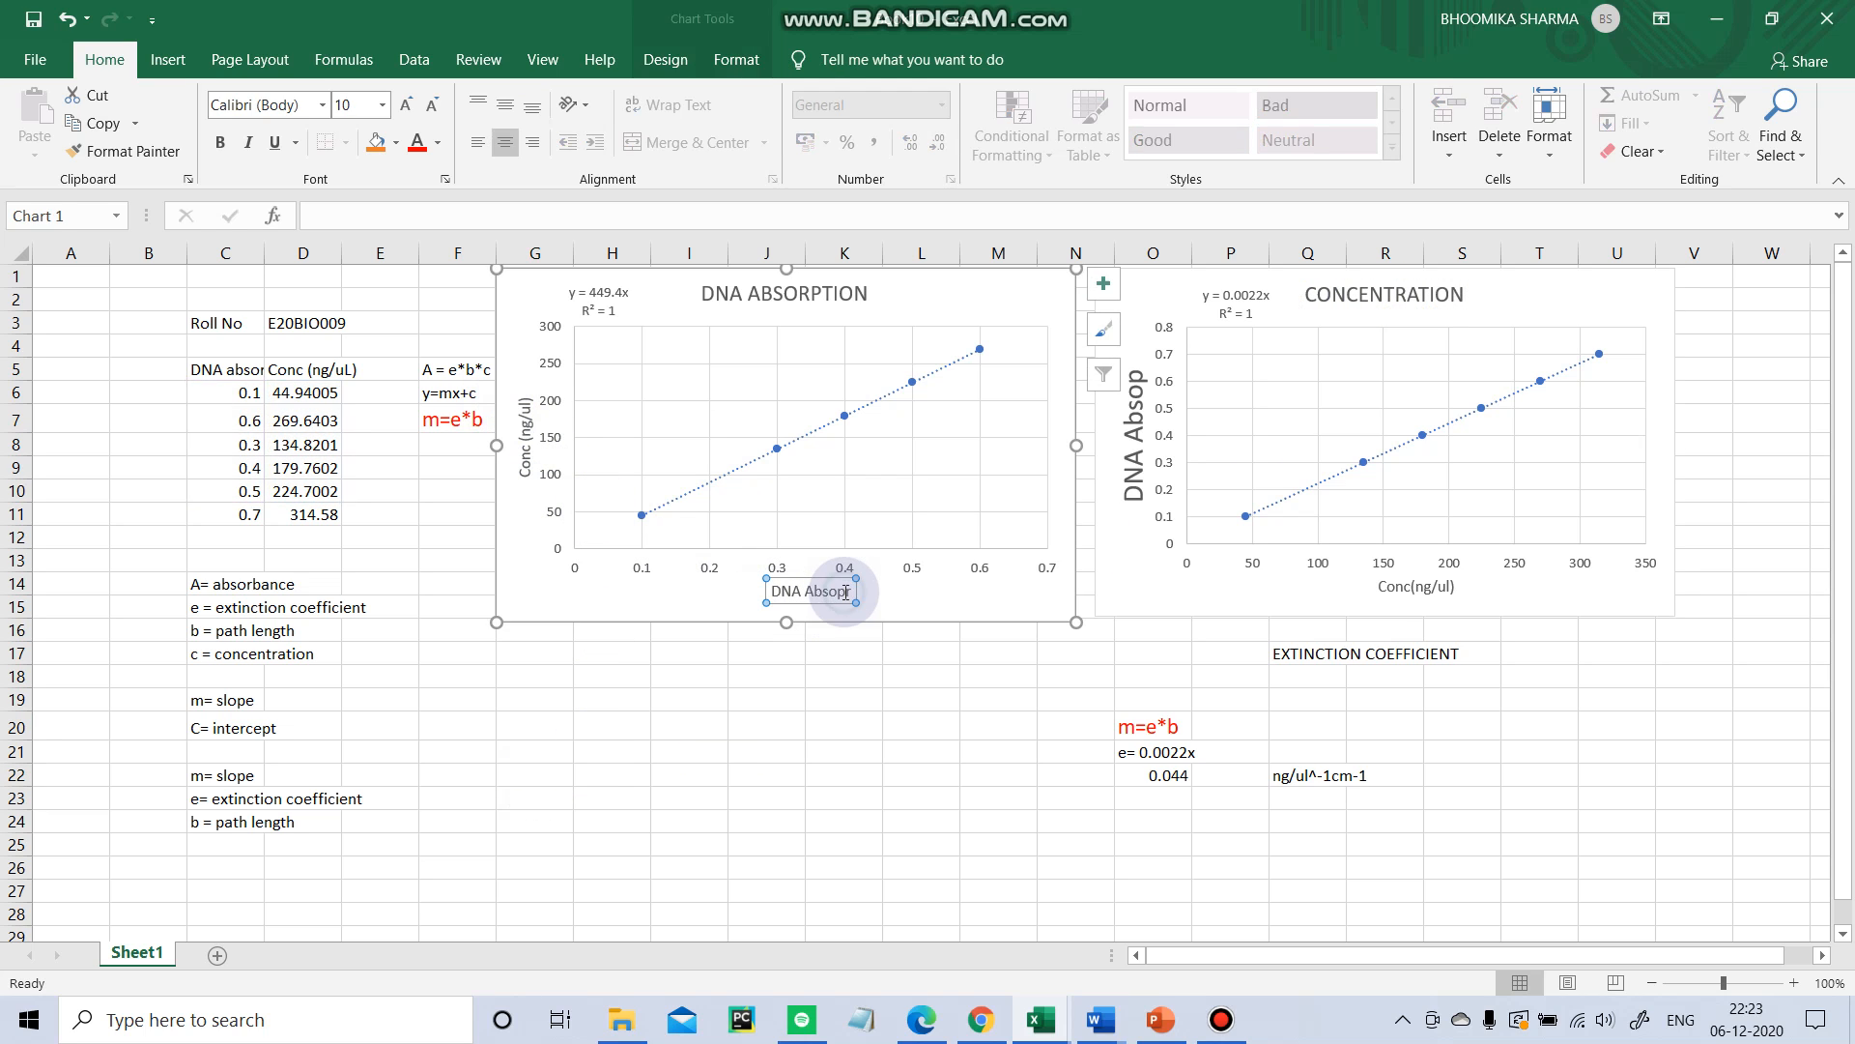
{"action": "left_click", "coordinate": [845, 594]}
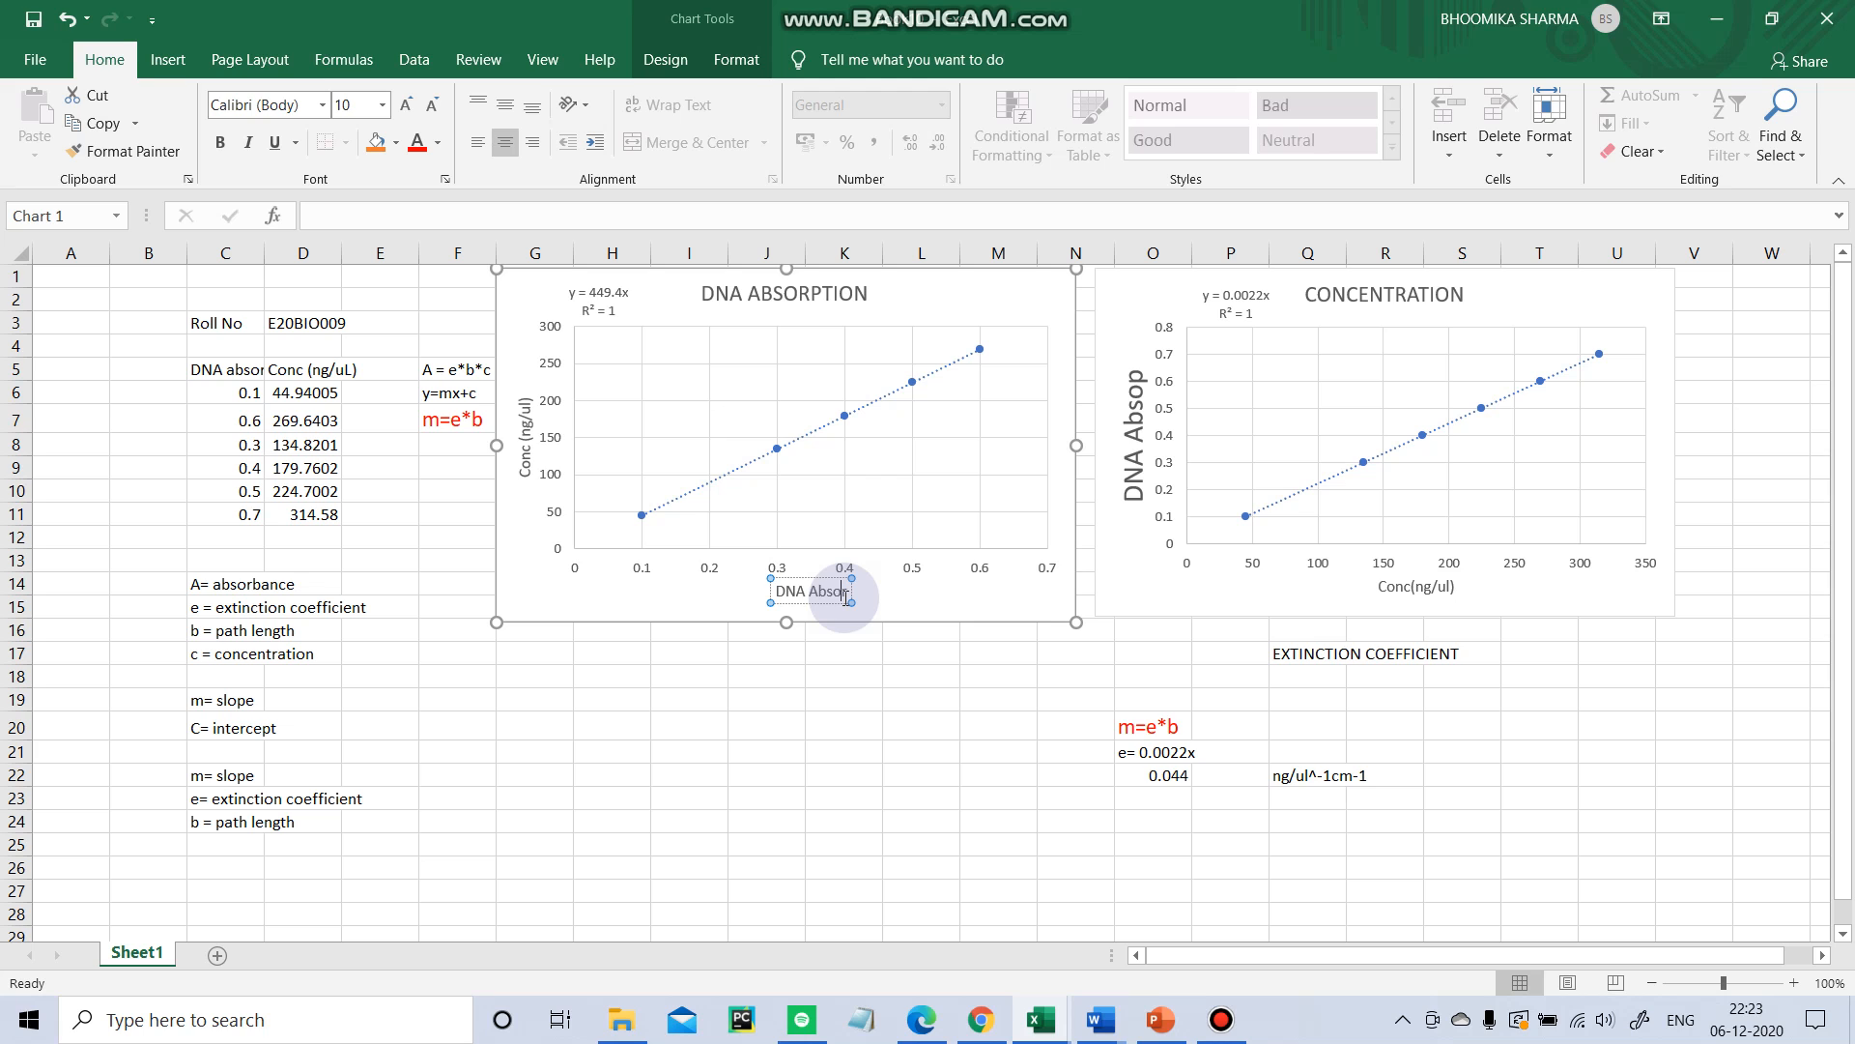
{"action": "type", "text": "PTION"}
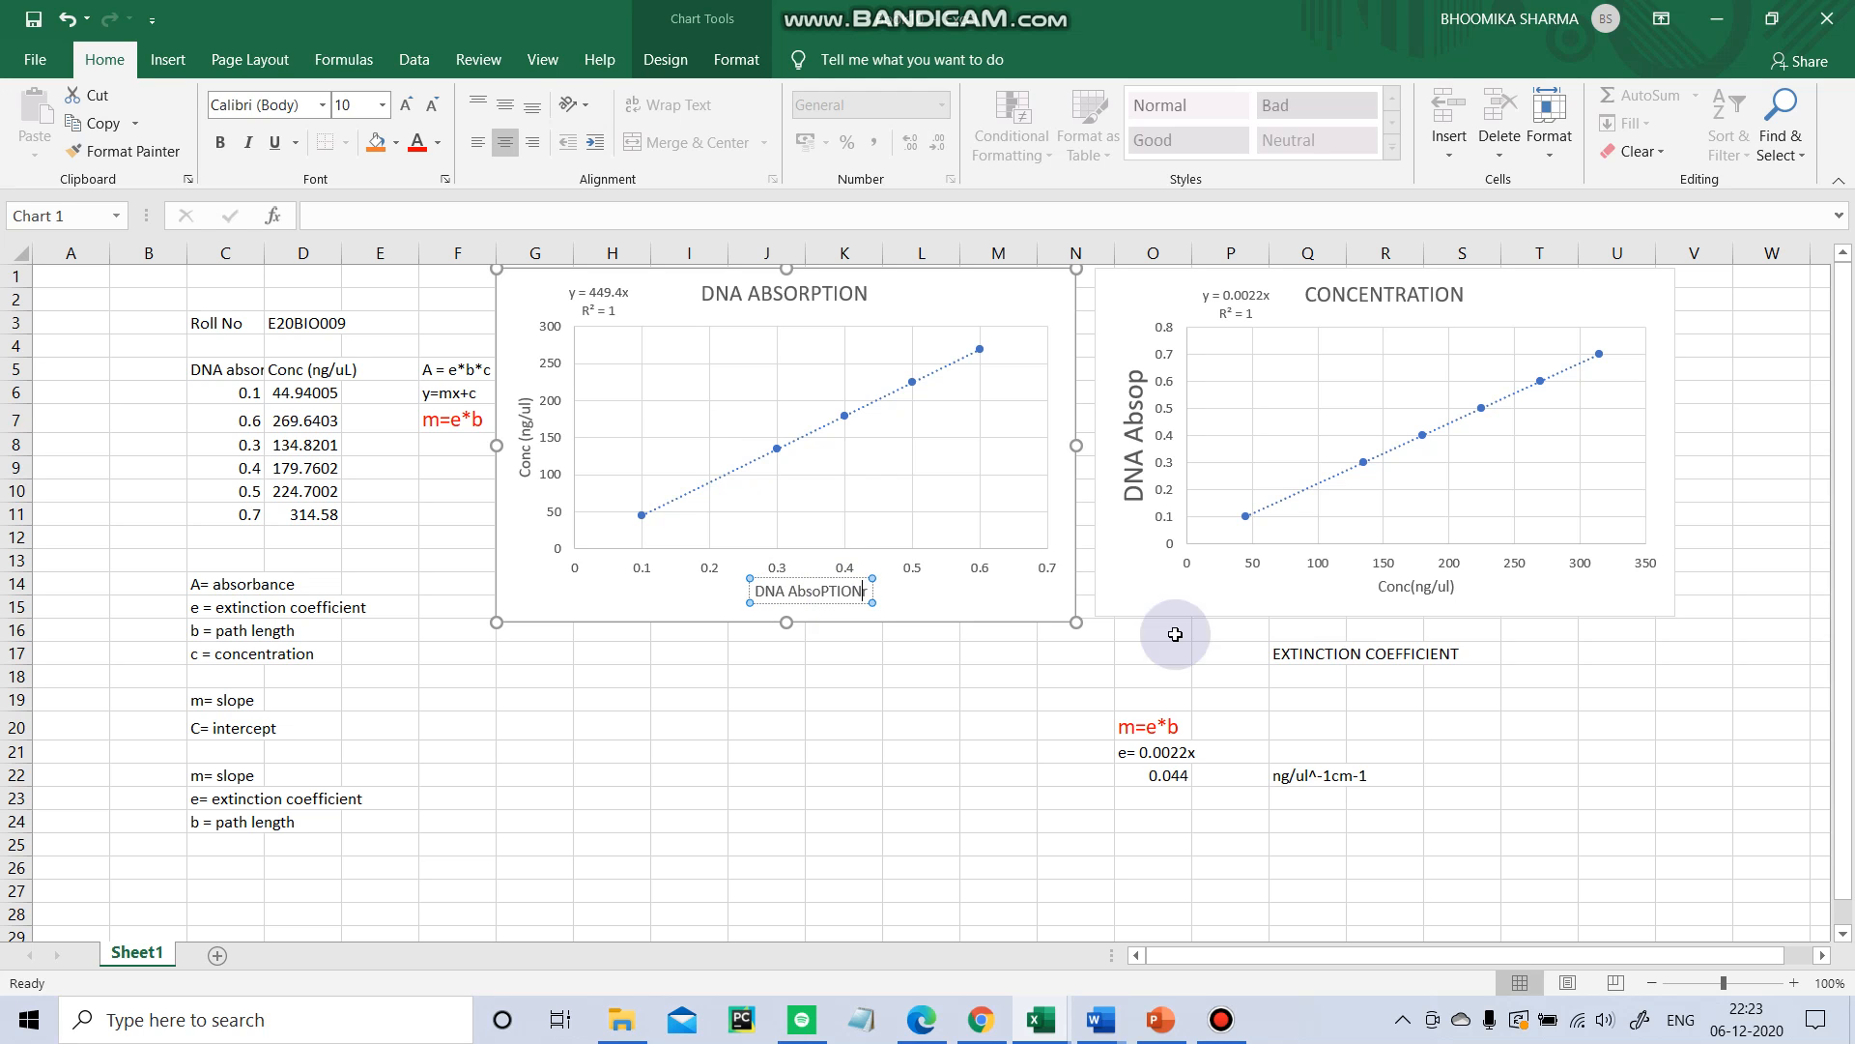
{"action": "left_click", "coordinate": [953, 771]}
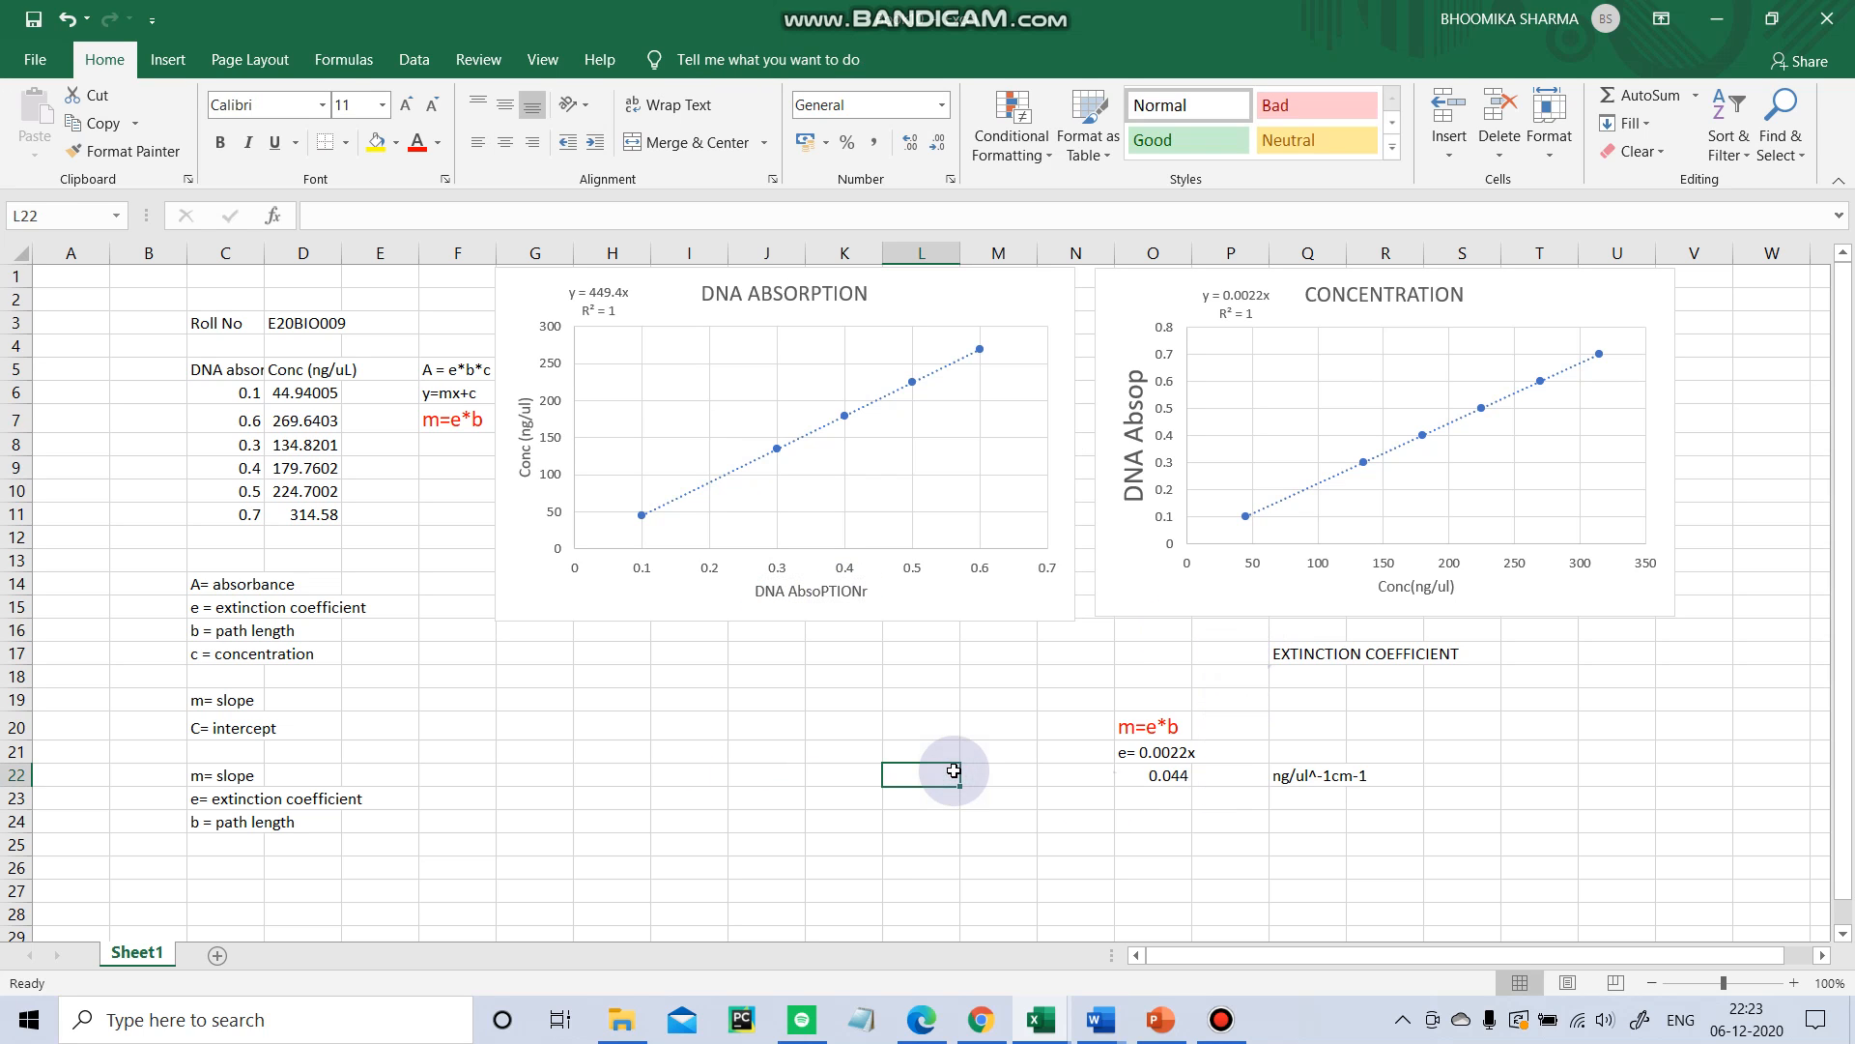
Correct the first chart's horizontal axis title so it reads DNA Absorption.
{"action": "left_click", "coordinate": [867, 591]}
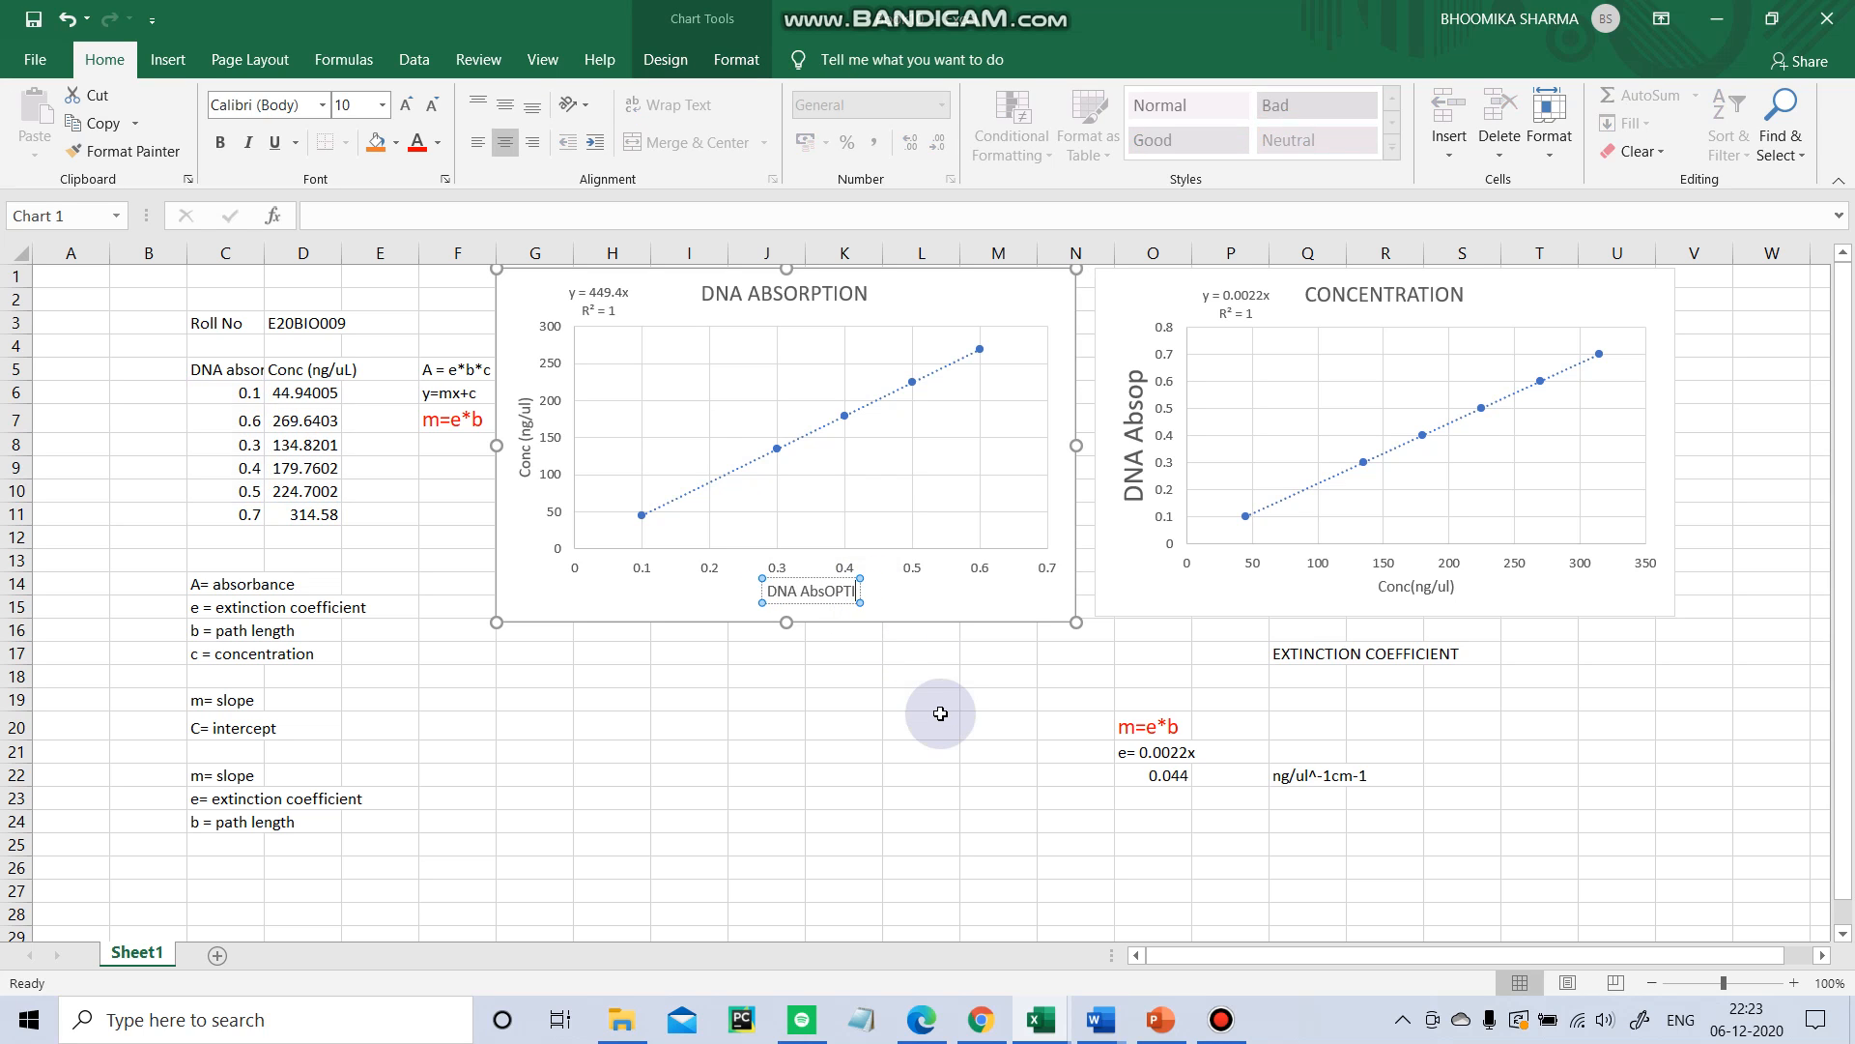
{"action": "left_click", "coordinate": [940, 713]}
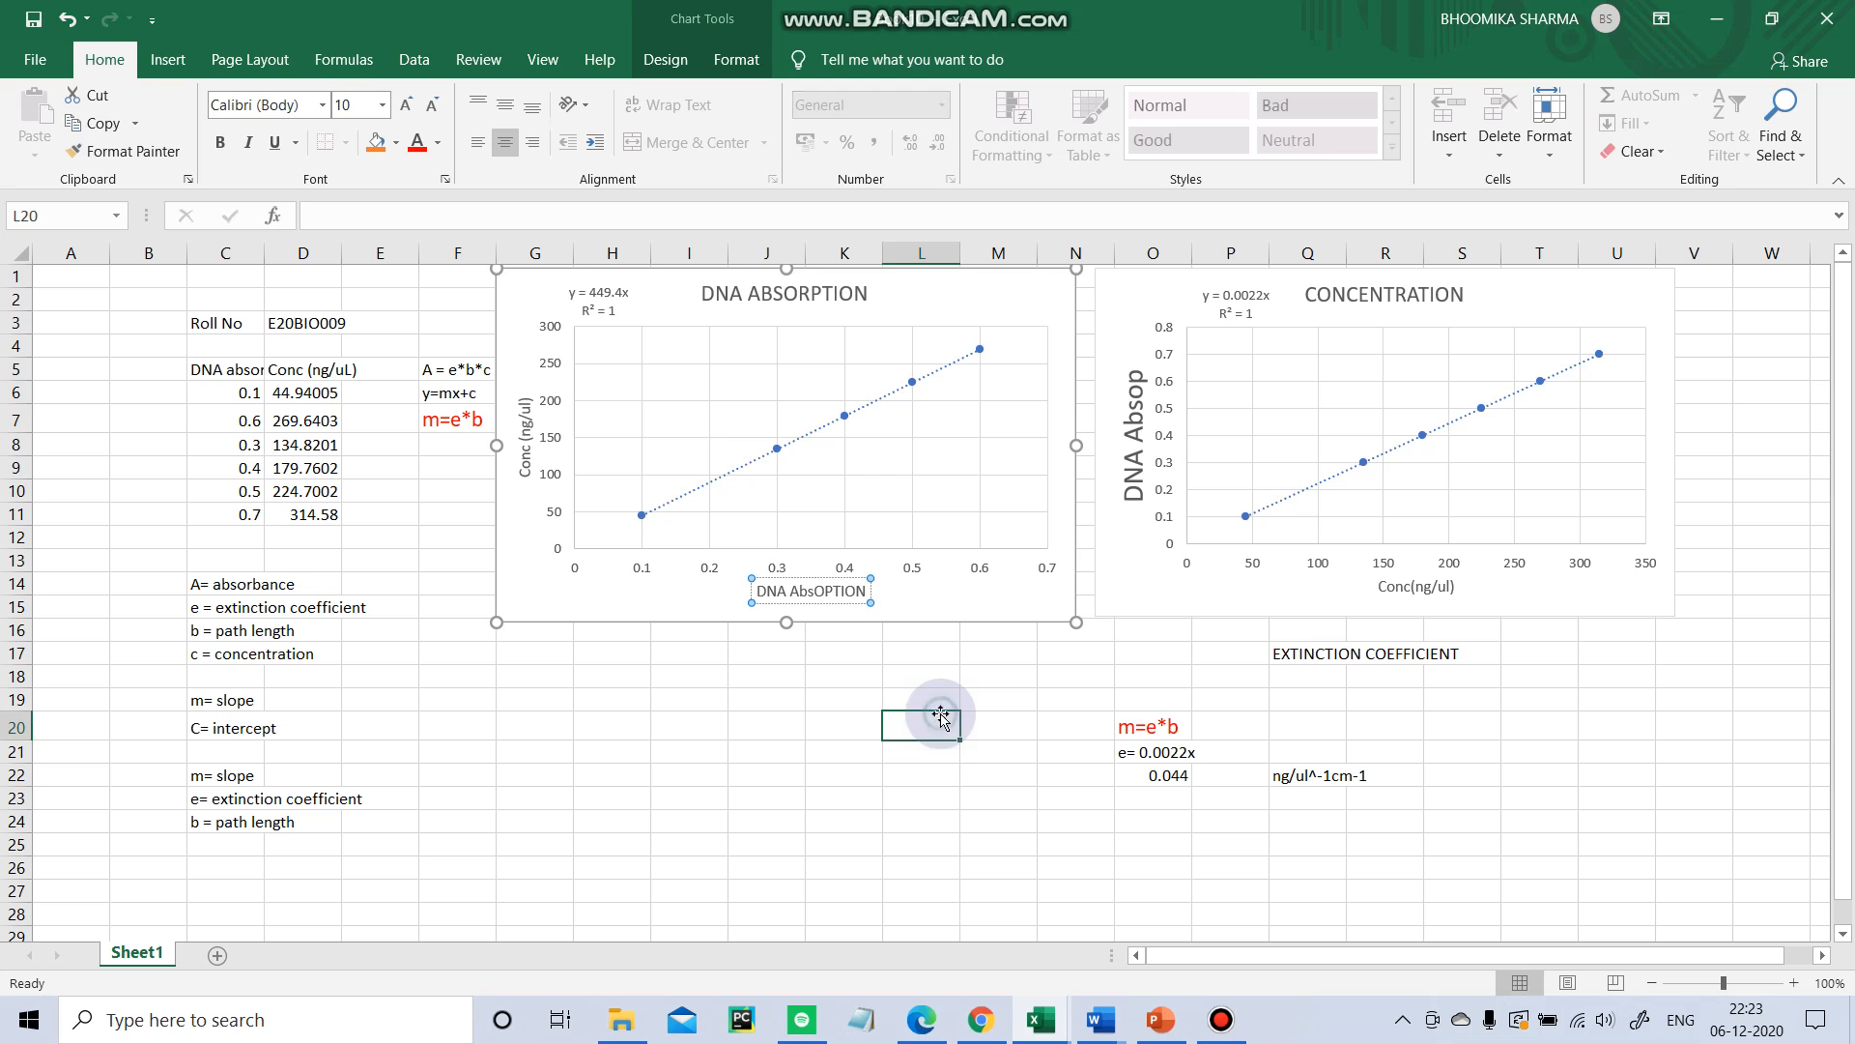
{"action": "left_click", "coordinate": [845, 599]}
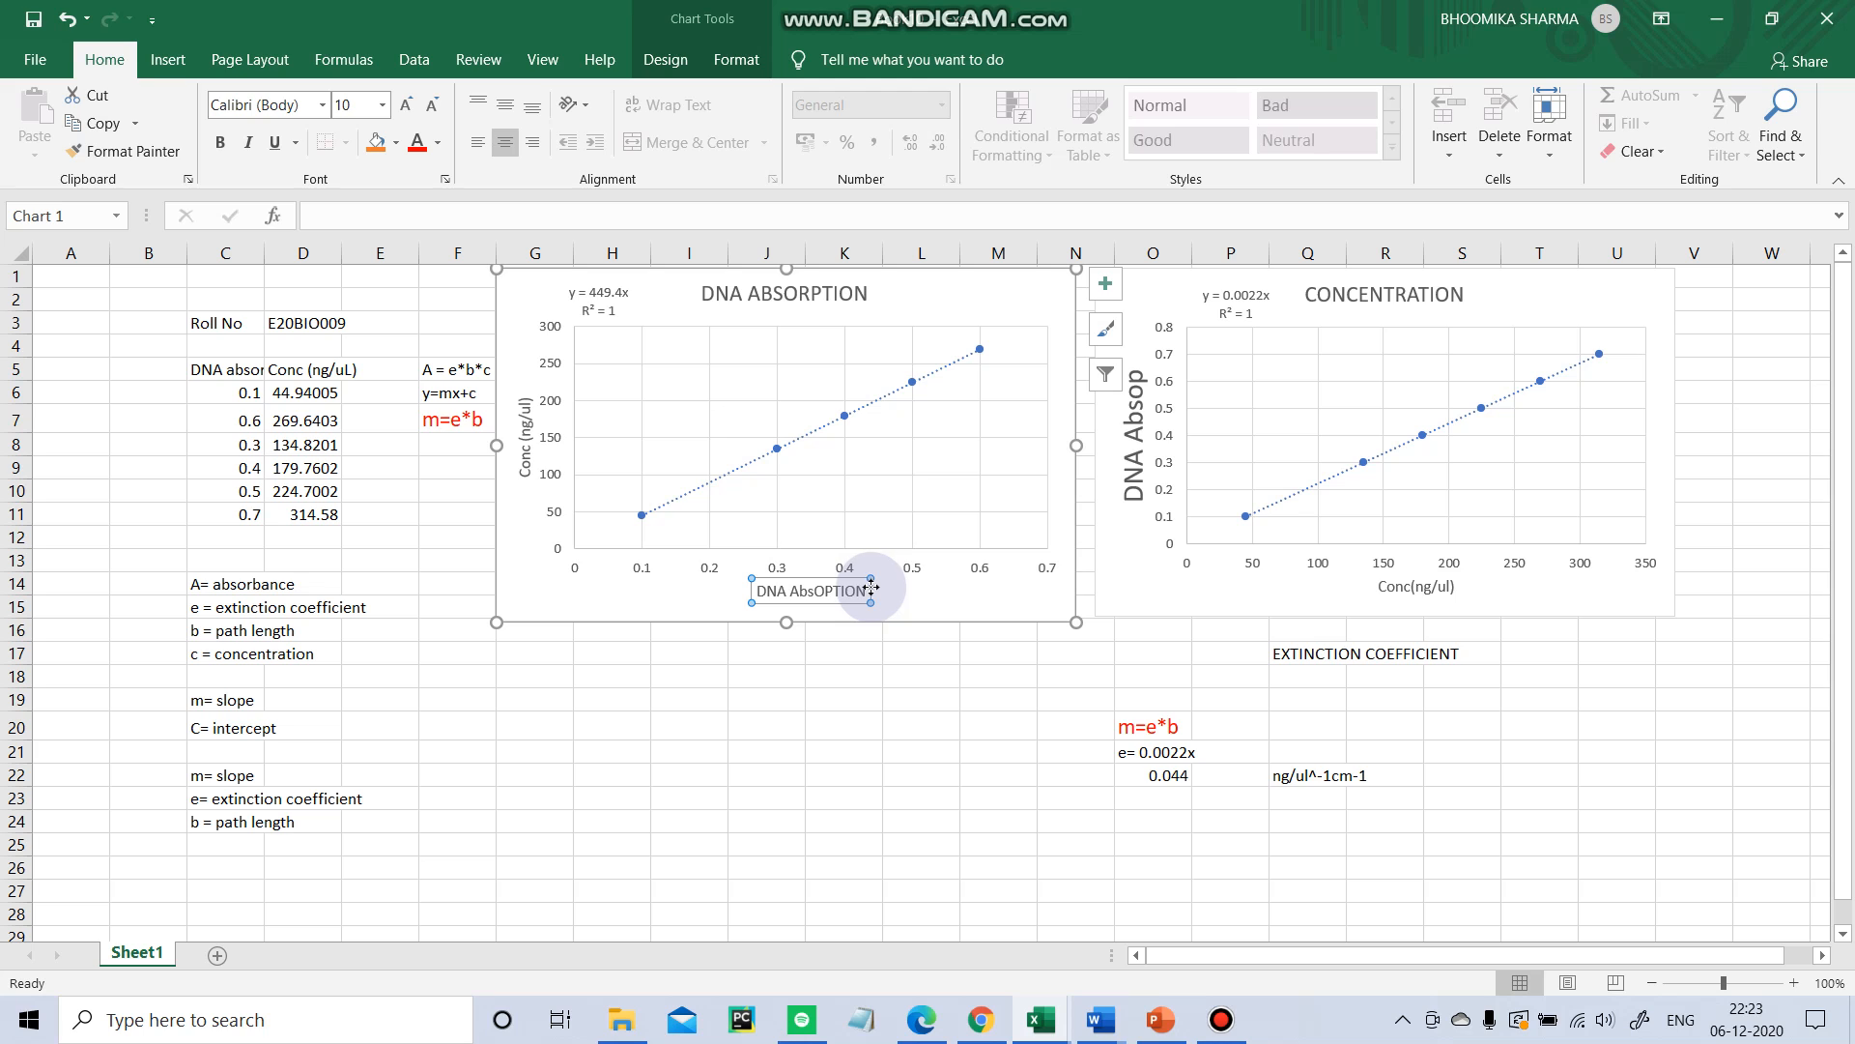
{"action": "left_click", "coordinate": [867, 596]}
{"action": "key", "text": "BackSpace"}
{"action": "key", "text": "BackSpace"}
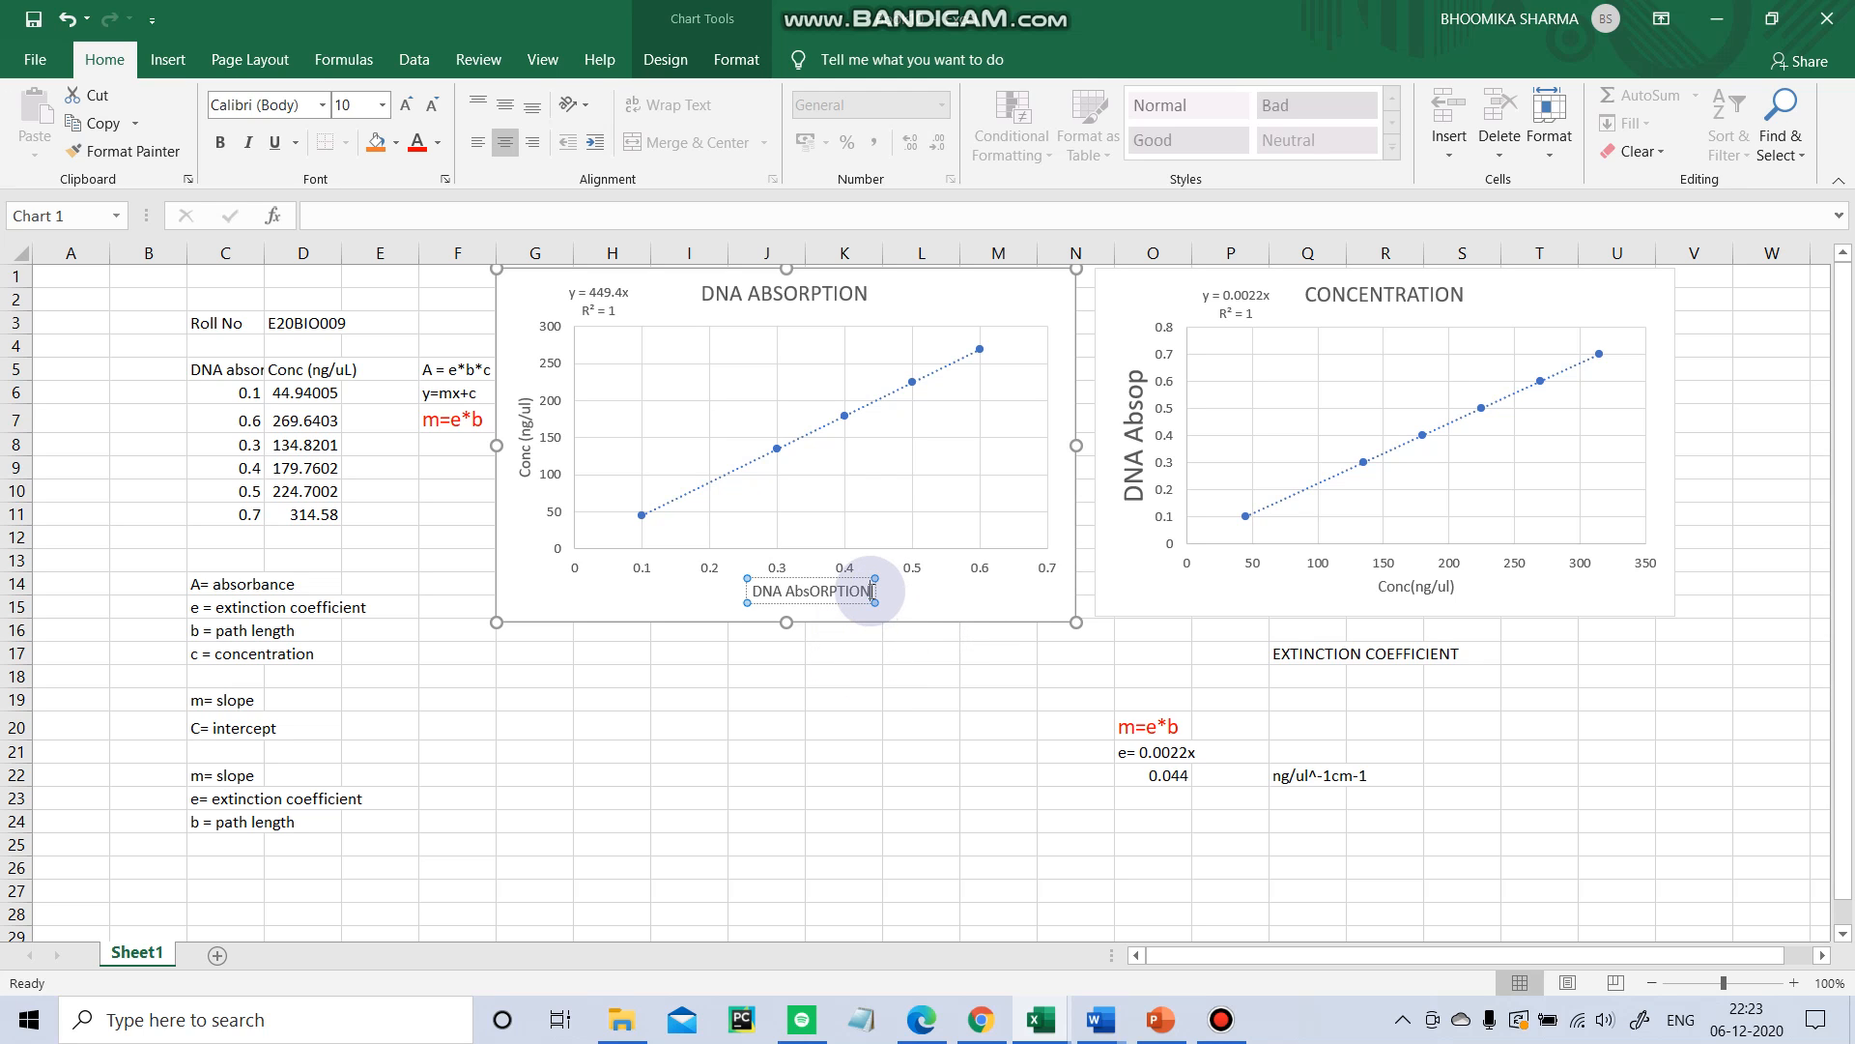
{"action": "key", "text": "BackSpace"}
{"action": "key", "text": "BackSpace"}
{"action": "key", "text": "BackSpace"}
{"action": "key", "text": "BackSpace"}
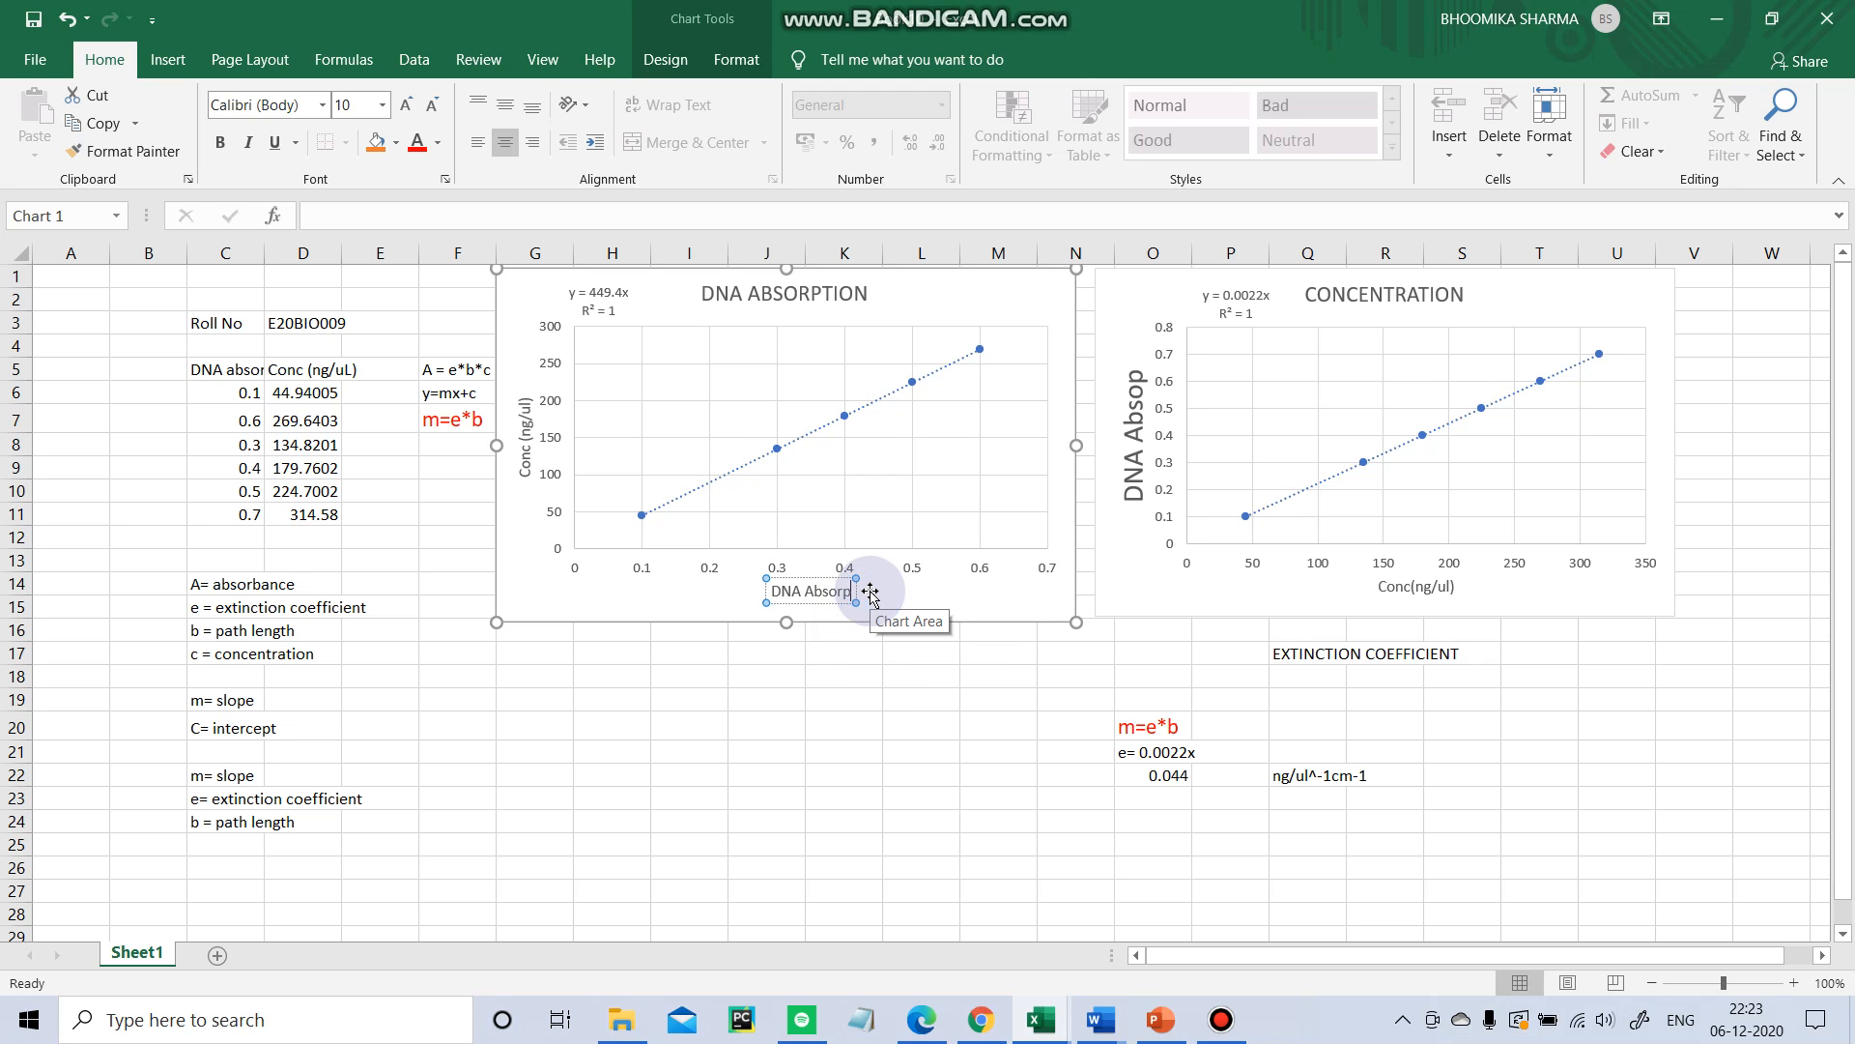
{"action": "type", "text": "n"}
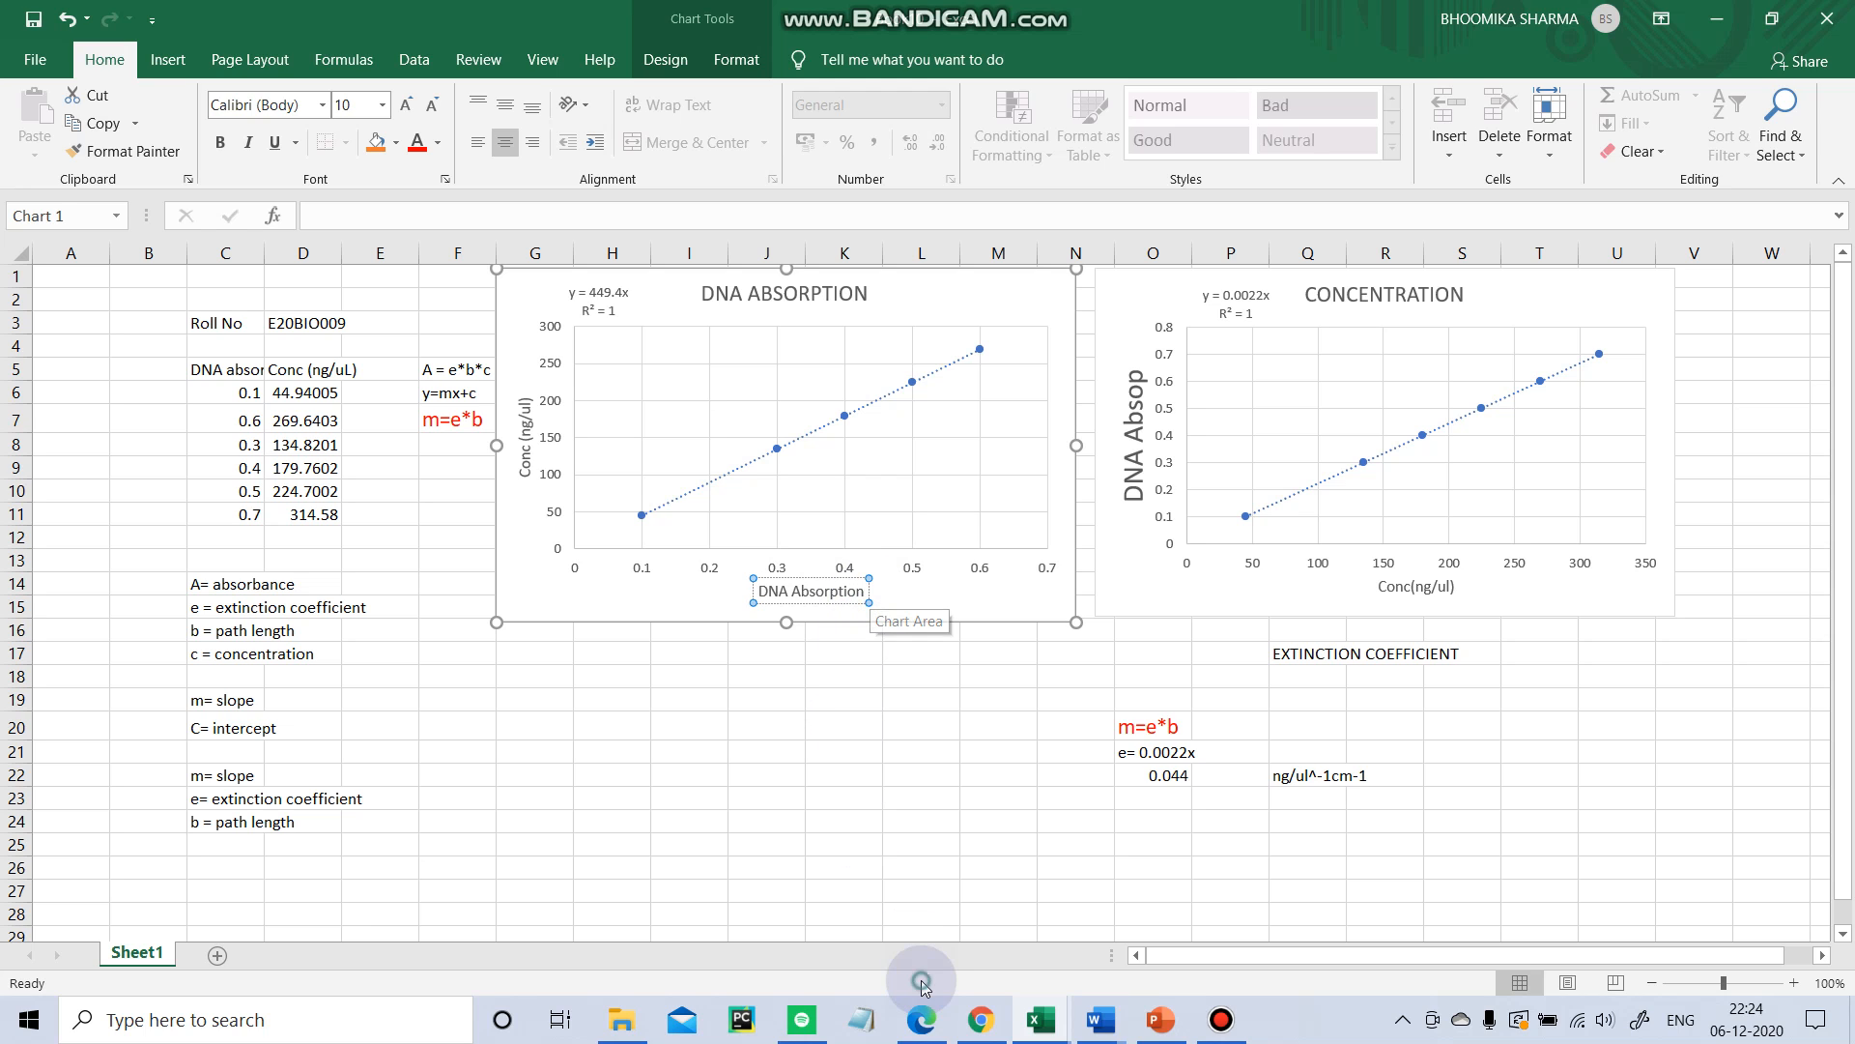
{"action": "left_click", "coordinate": [1010, 677]}
Edit the second chart's vertical axis title so it reads DNA Absrptionp.
{"action": "left_click", "coordinate": [1141, 422]}
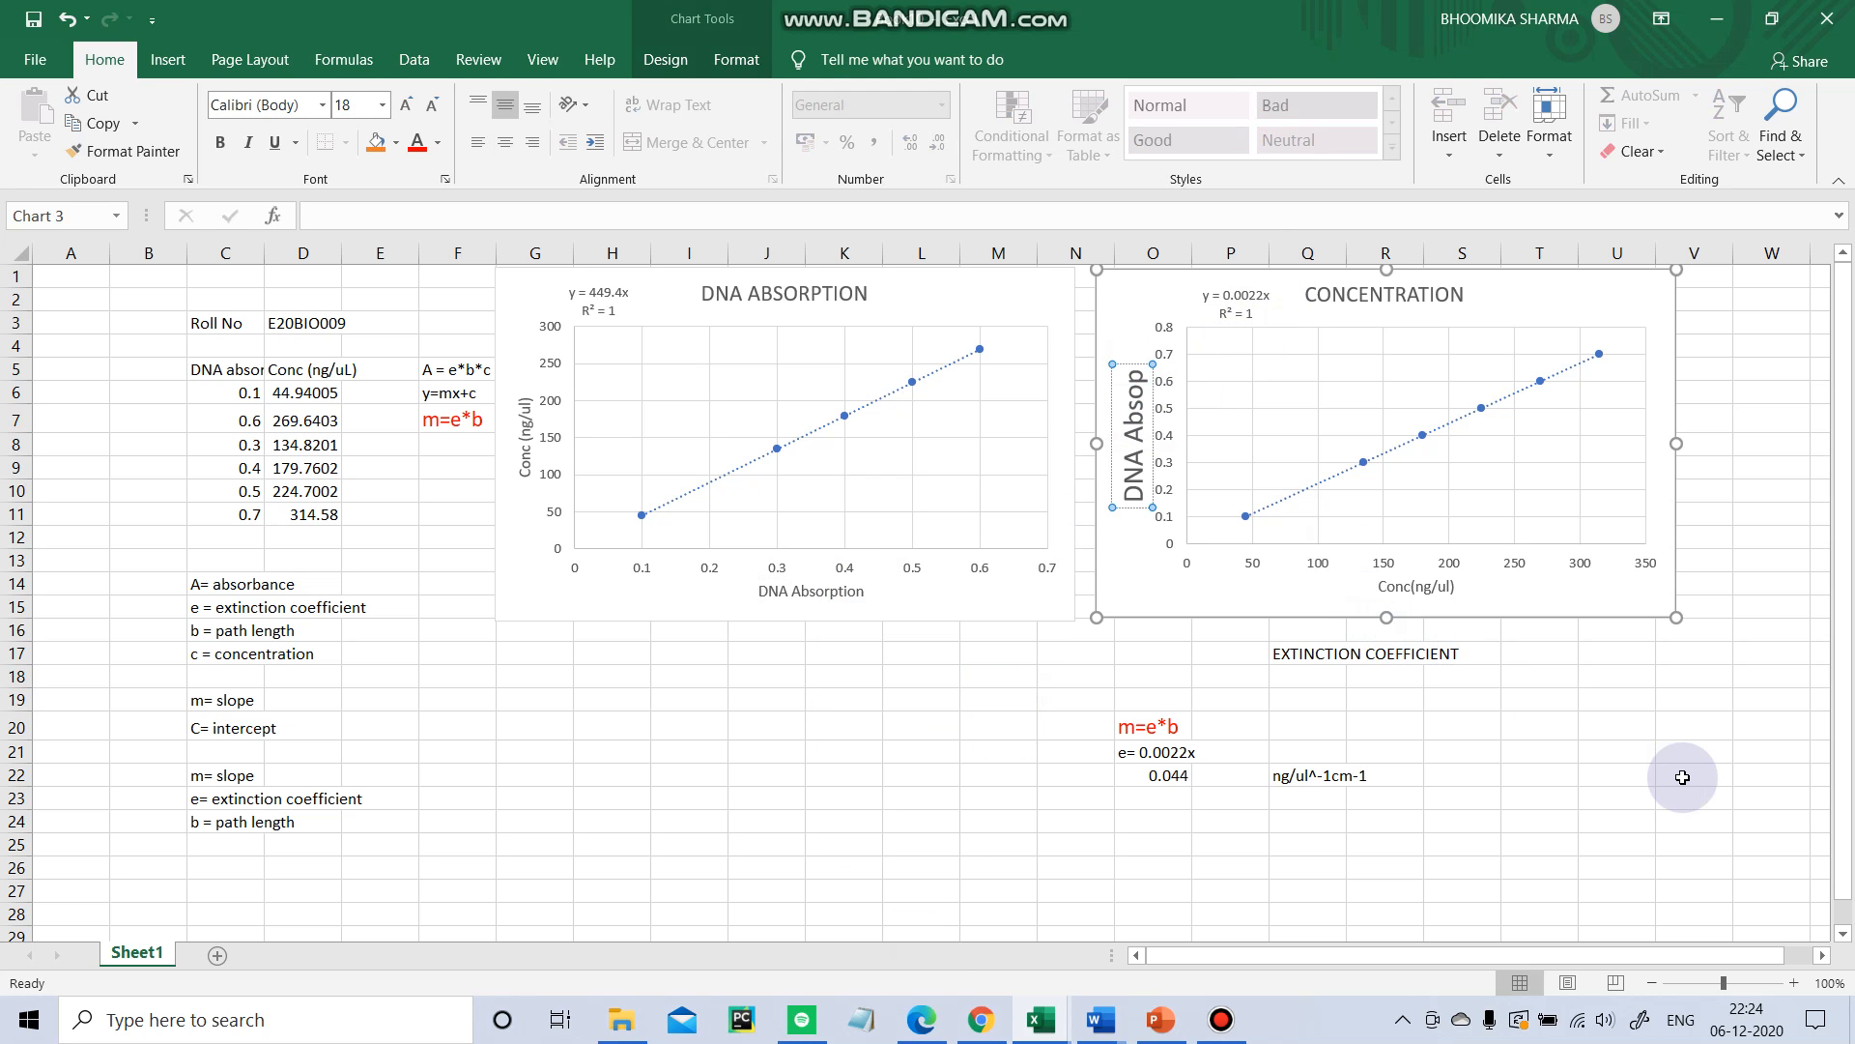
{"action": "key", "text": "BackSpace"}
{"action": "type", "text": "rp"}
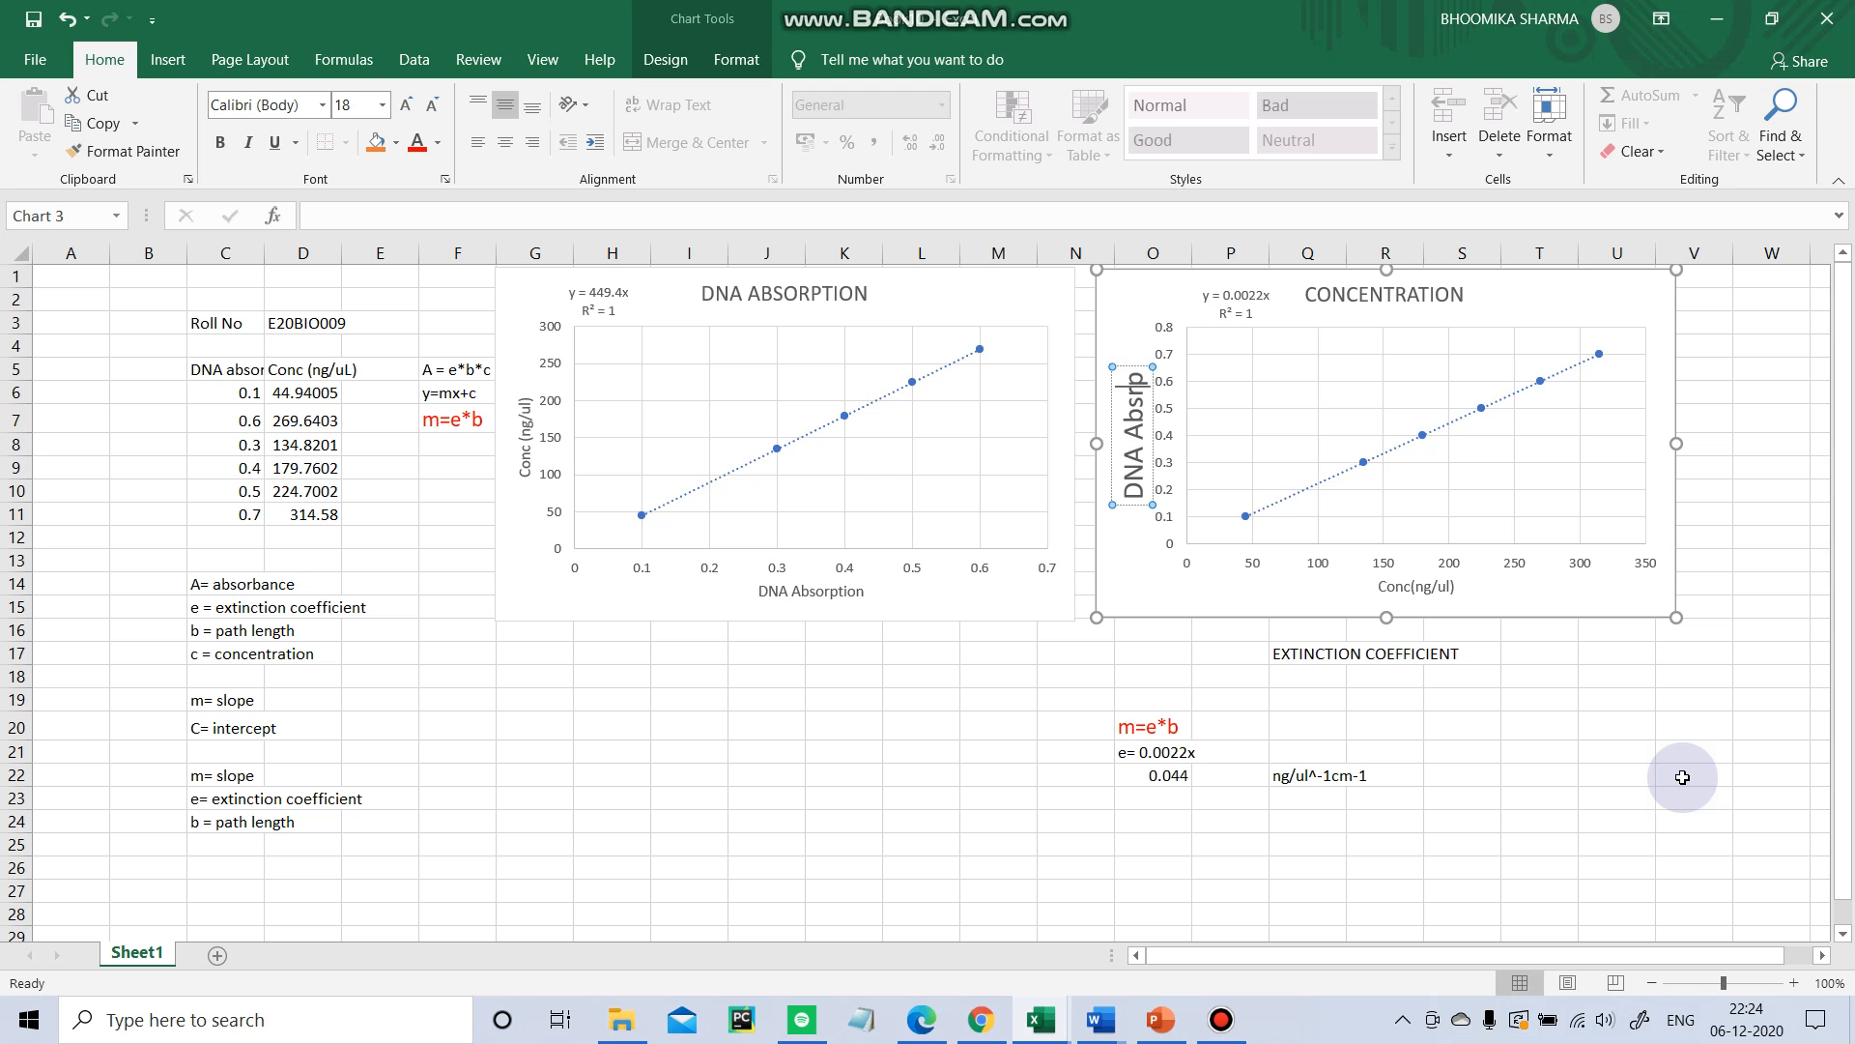
{"action": "type", "text": "tionp"}
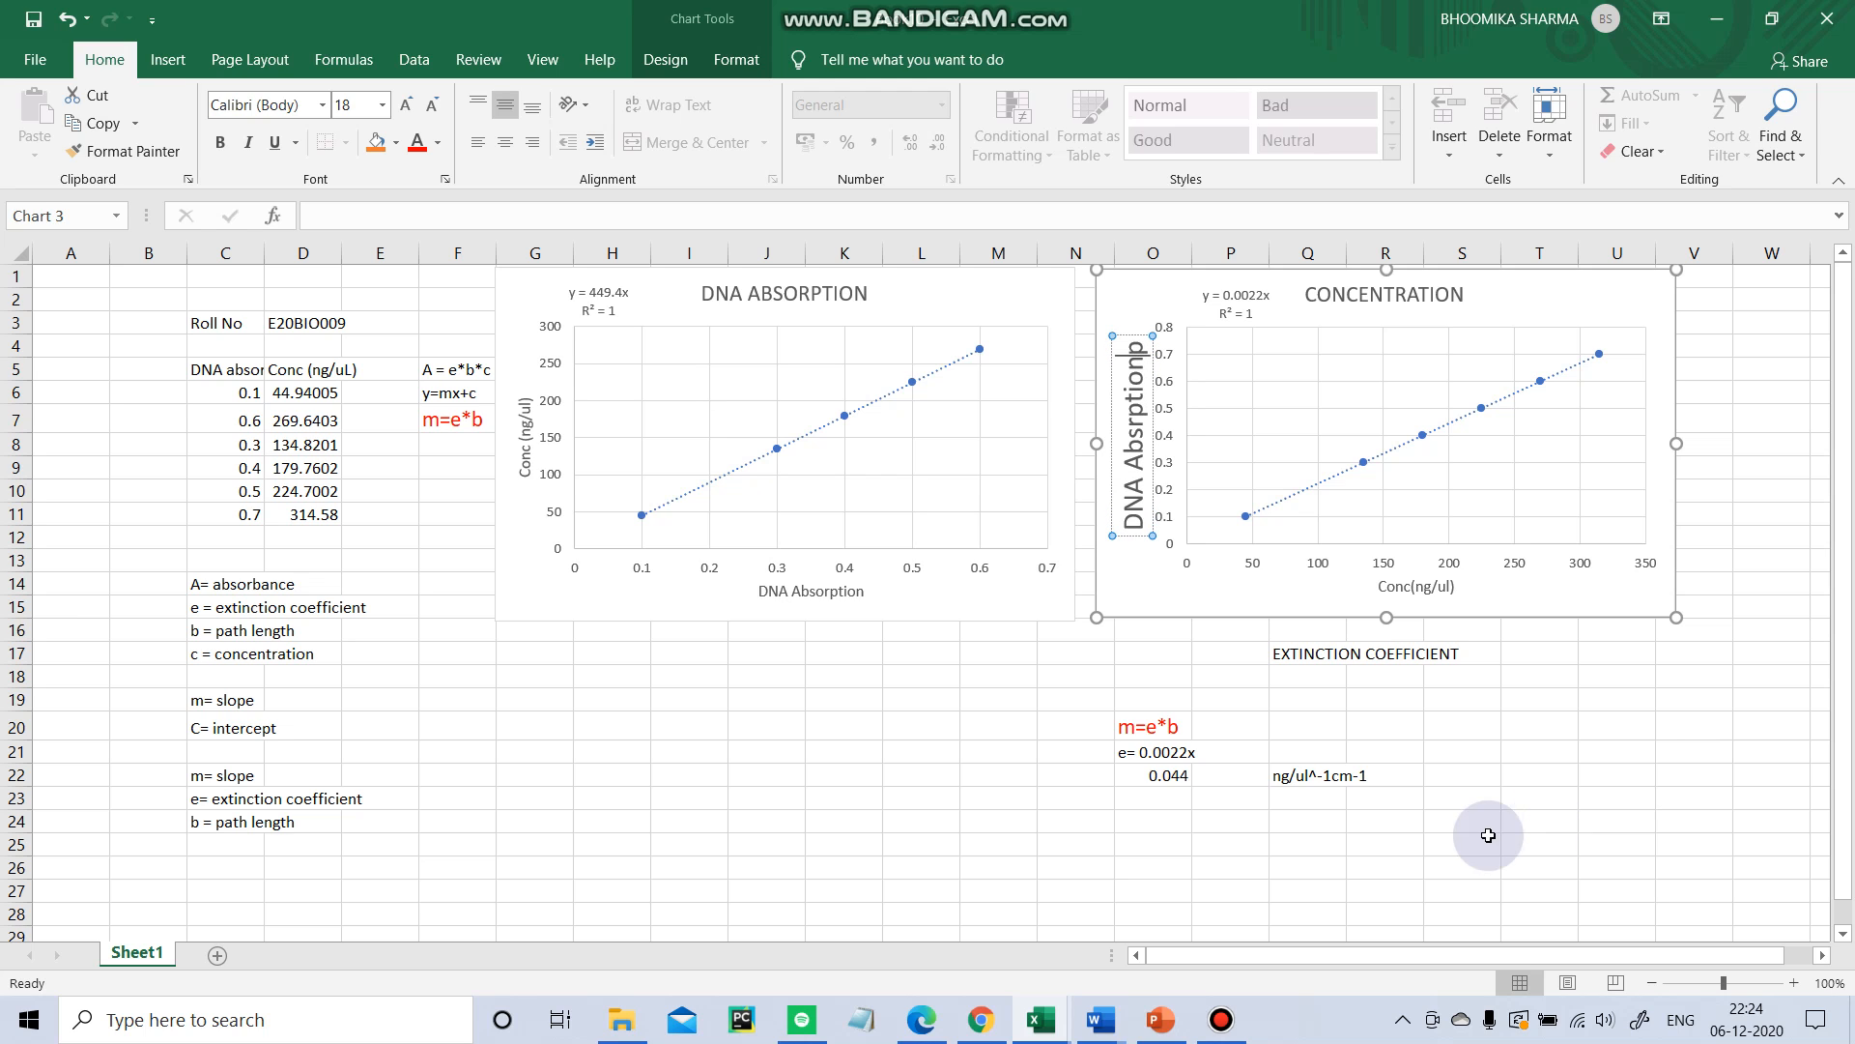
{"action": "left_click", "coordinate": [916, 751]}
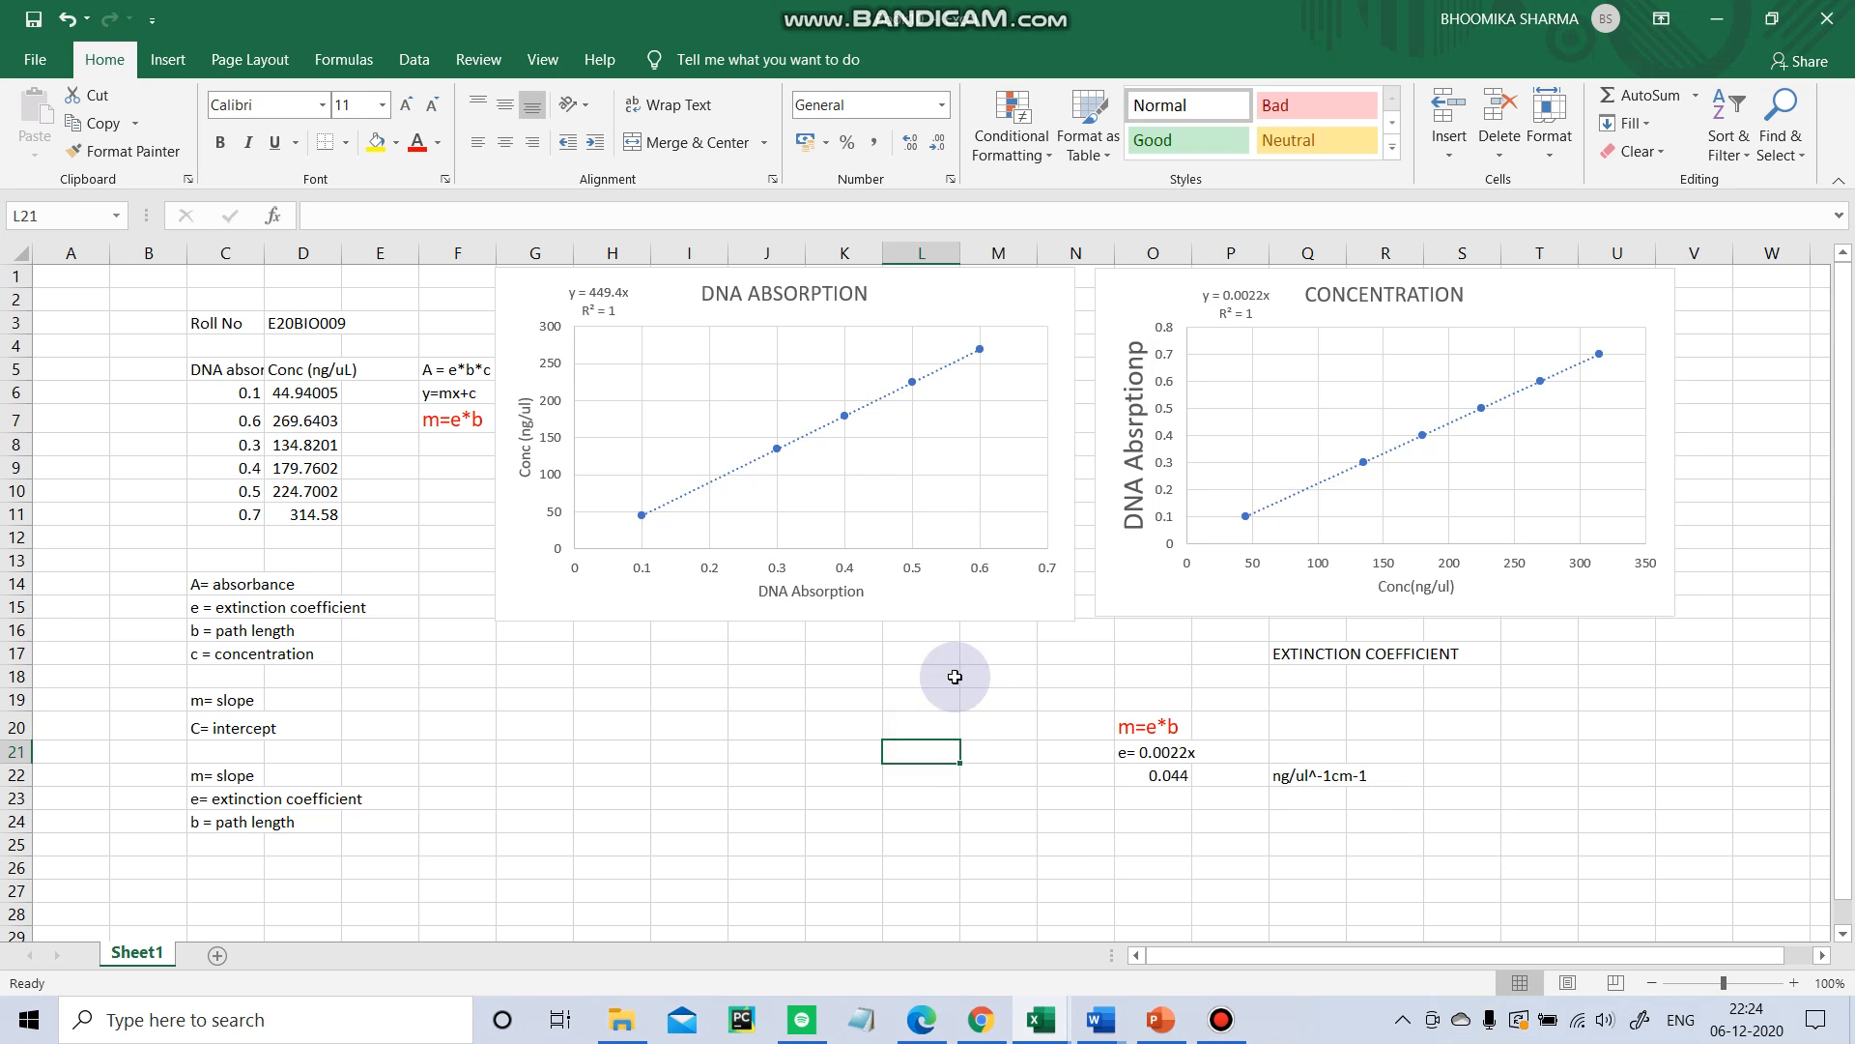
{"action": "left_click", "coordinate": [828, 594]}
{"action": "right_click", "coordinate": [828, 596]}
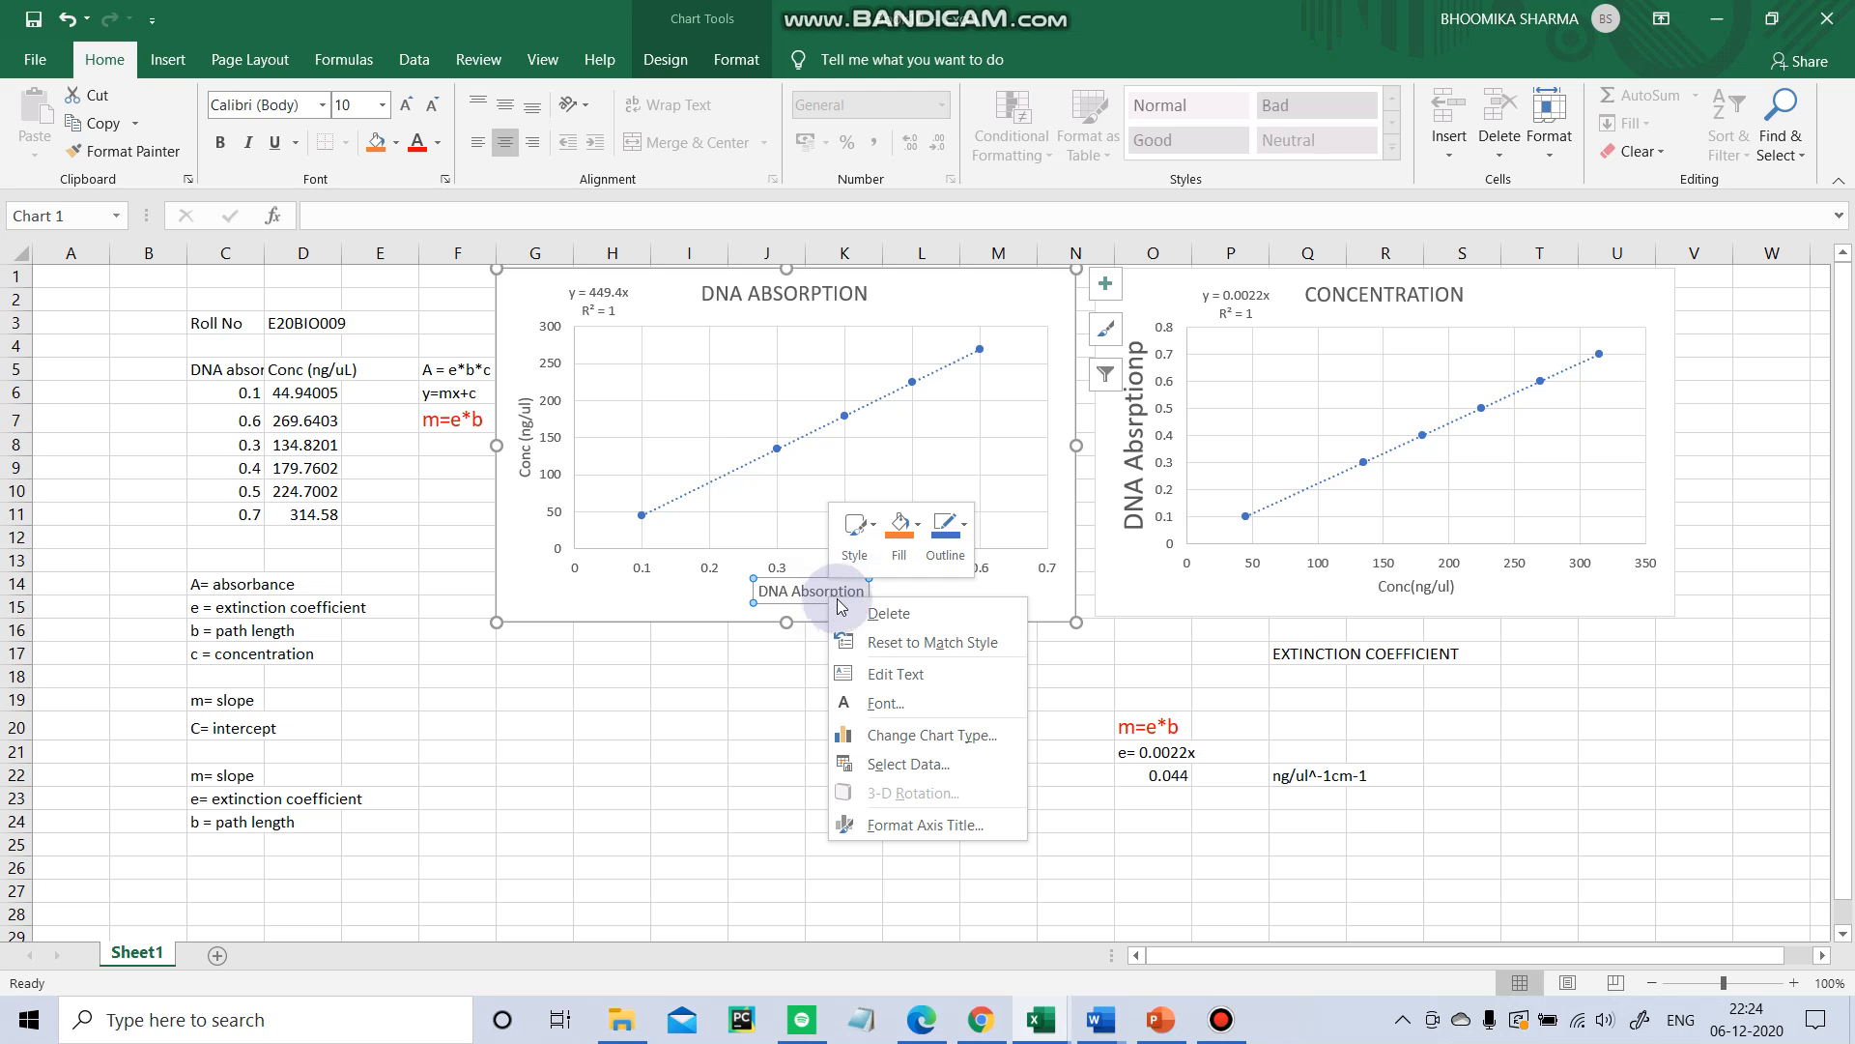
{"action": "left_click", "coordinate": [744, 750]}
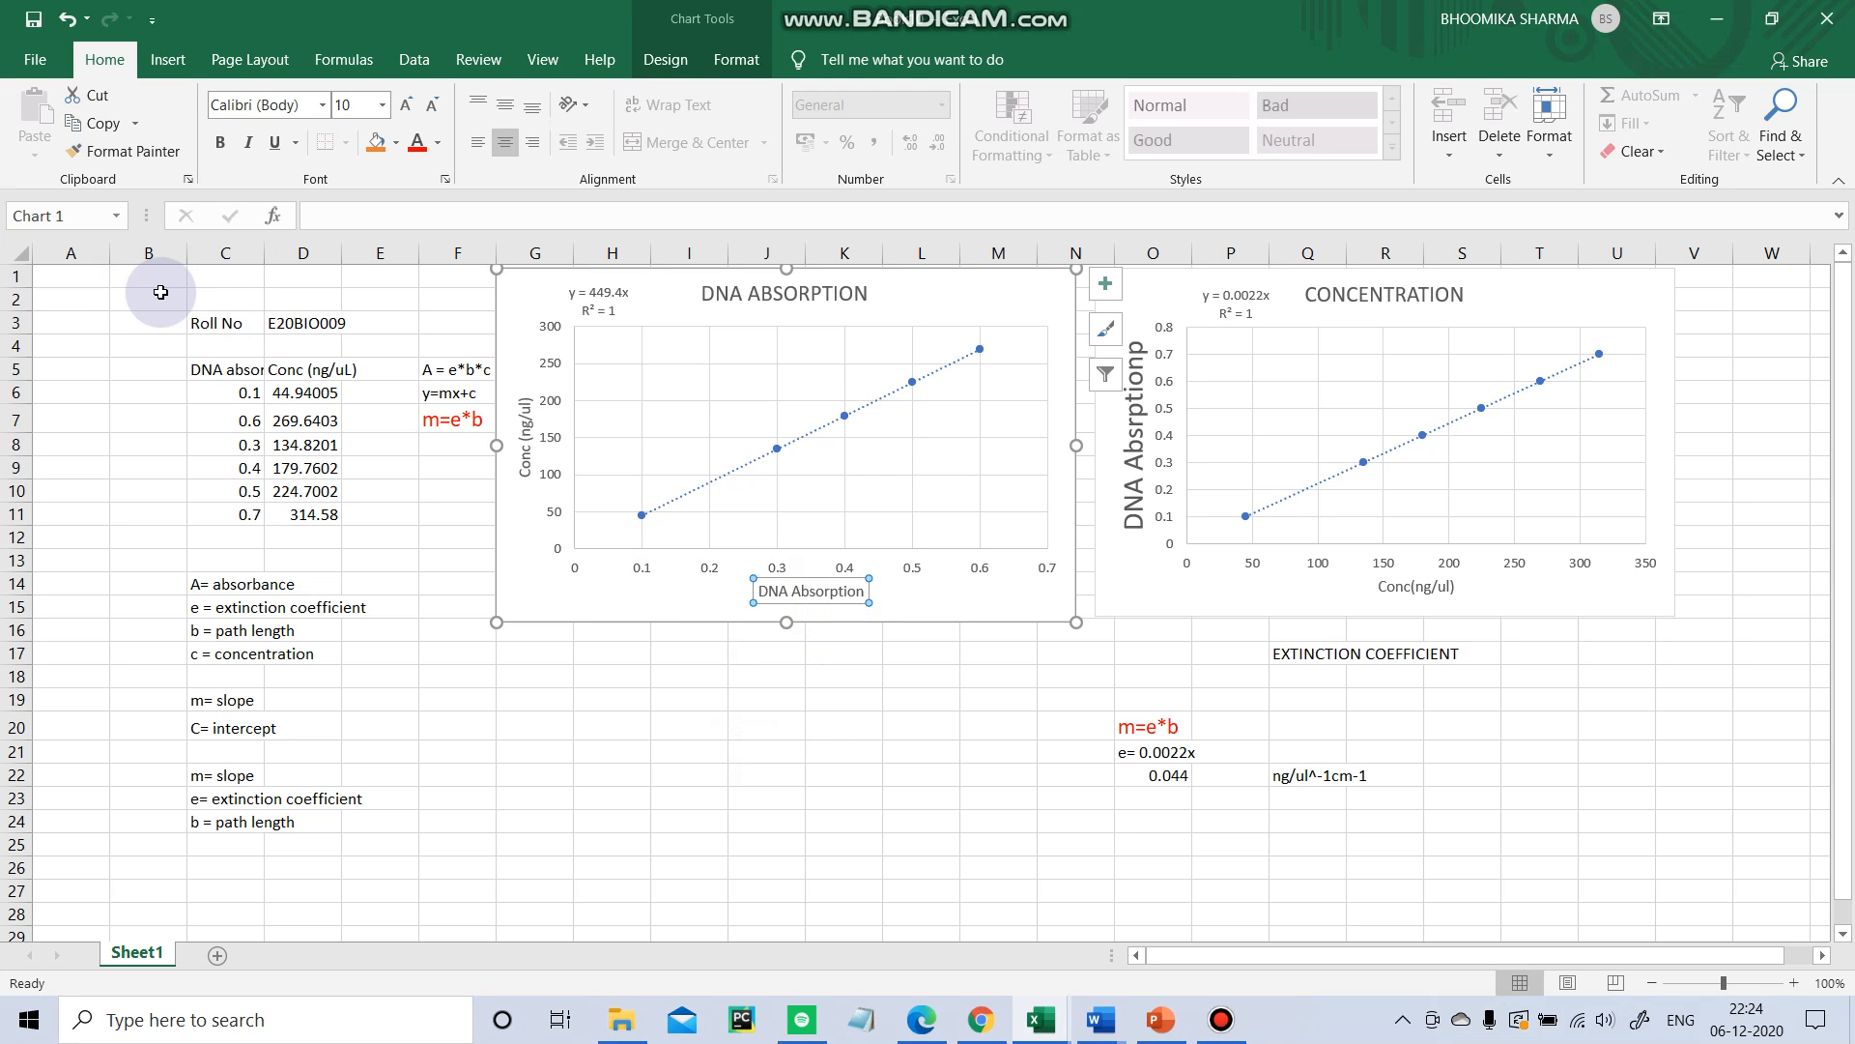
{"action": "left_click_drag", "start_coordinate": [197, 323], "coordinate": [510, 848]}
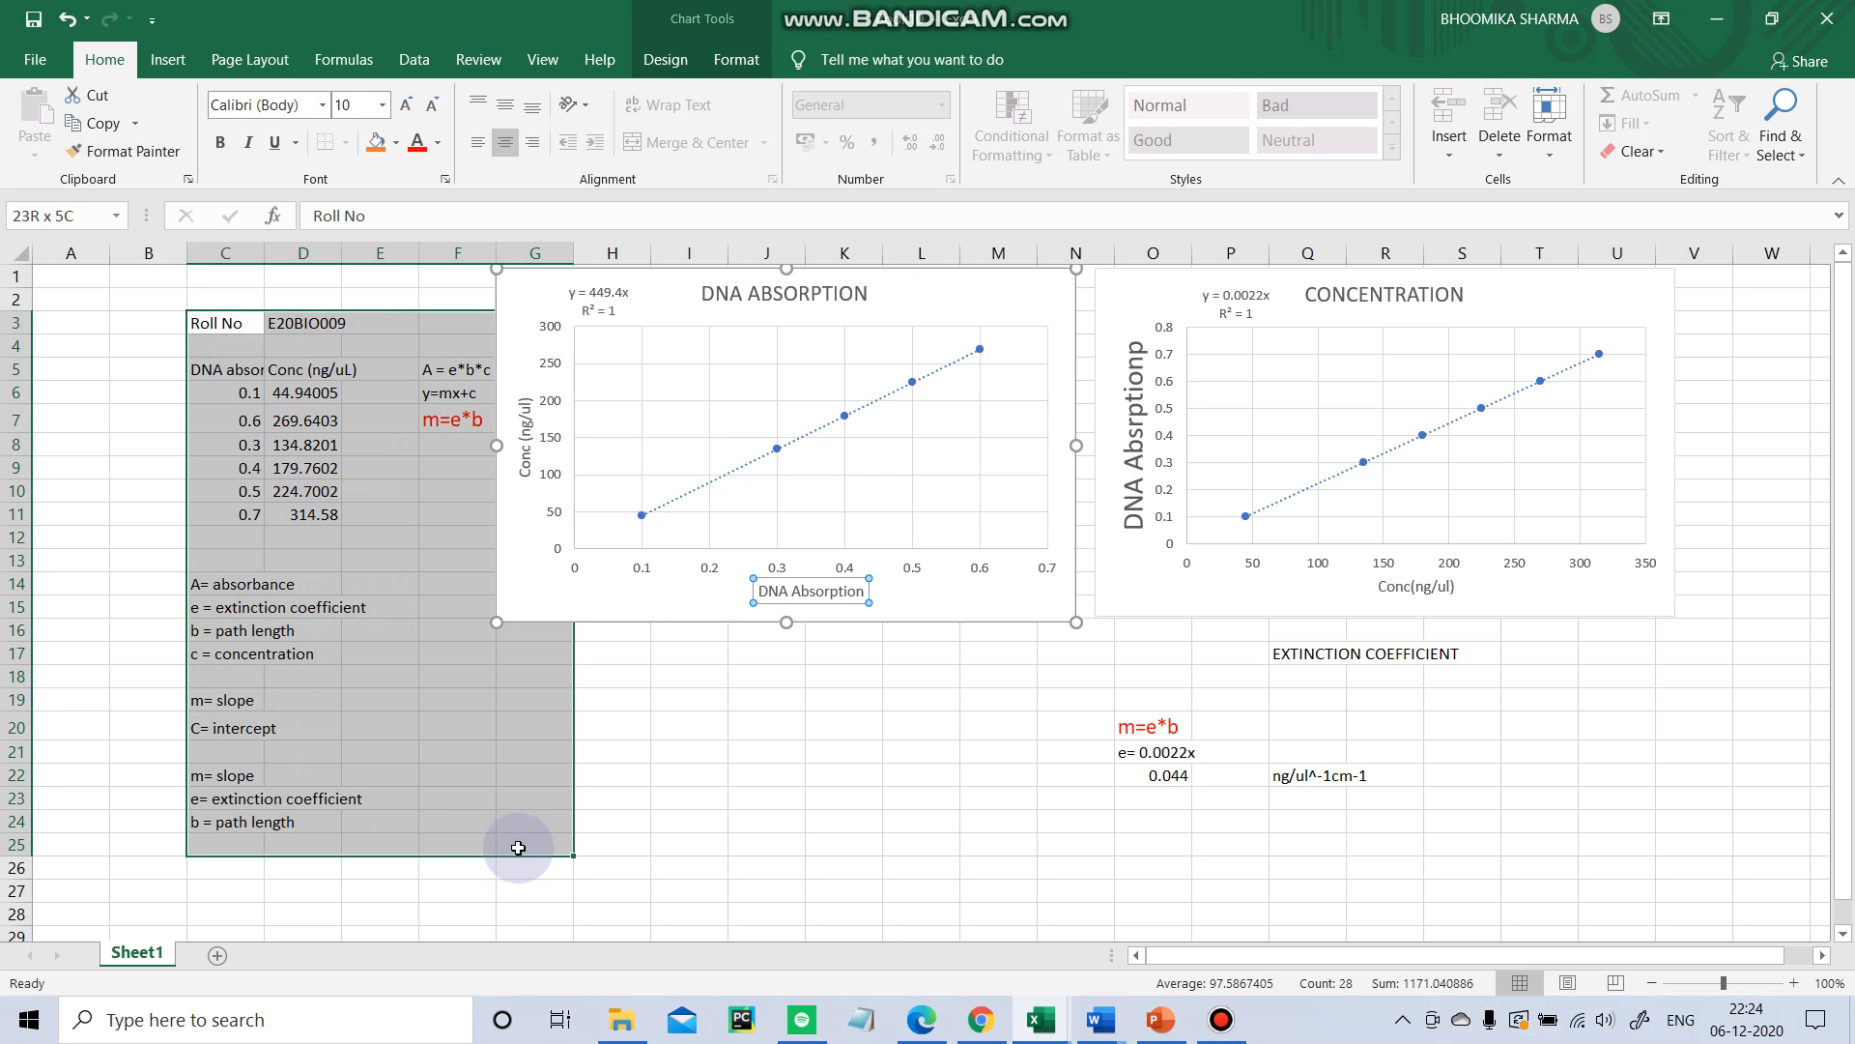
{"action": "left_click", "coordinate": [750, 824]}
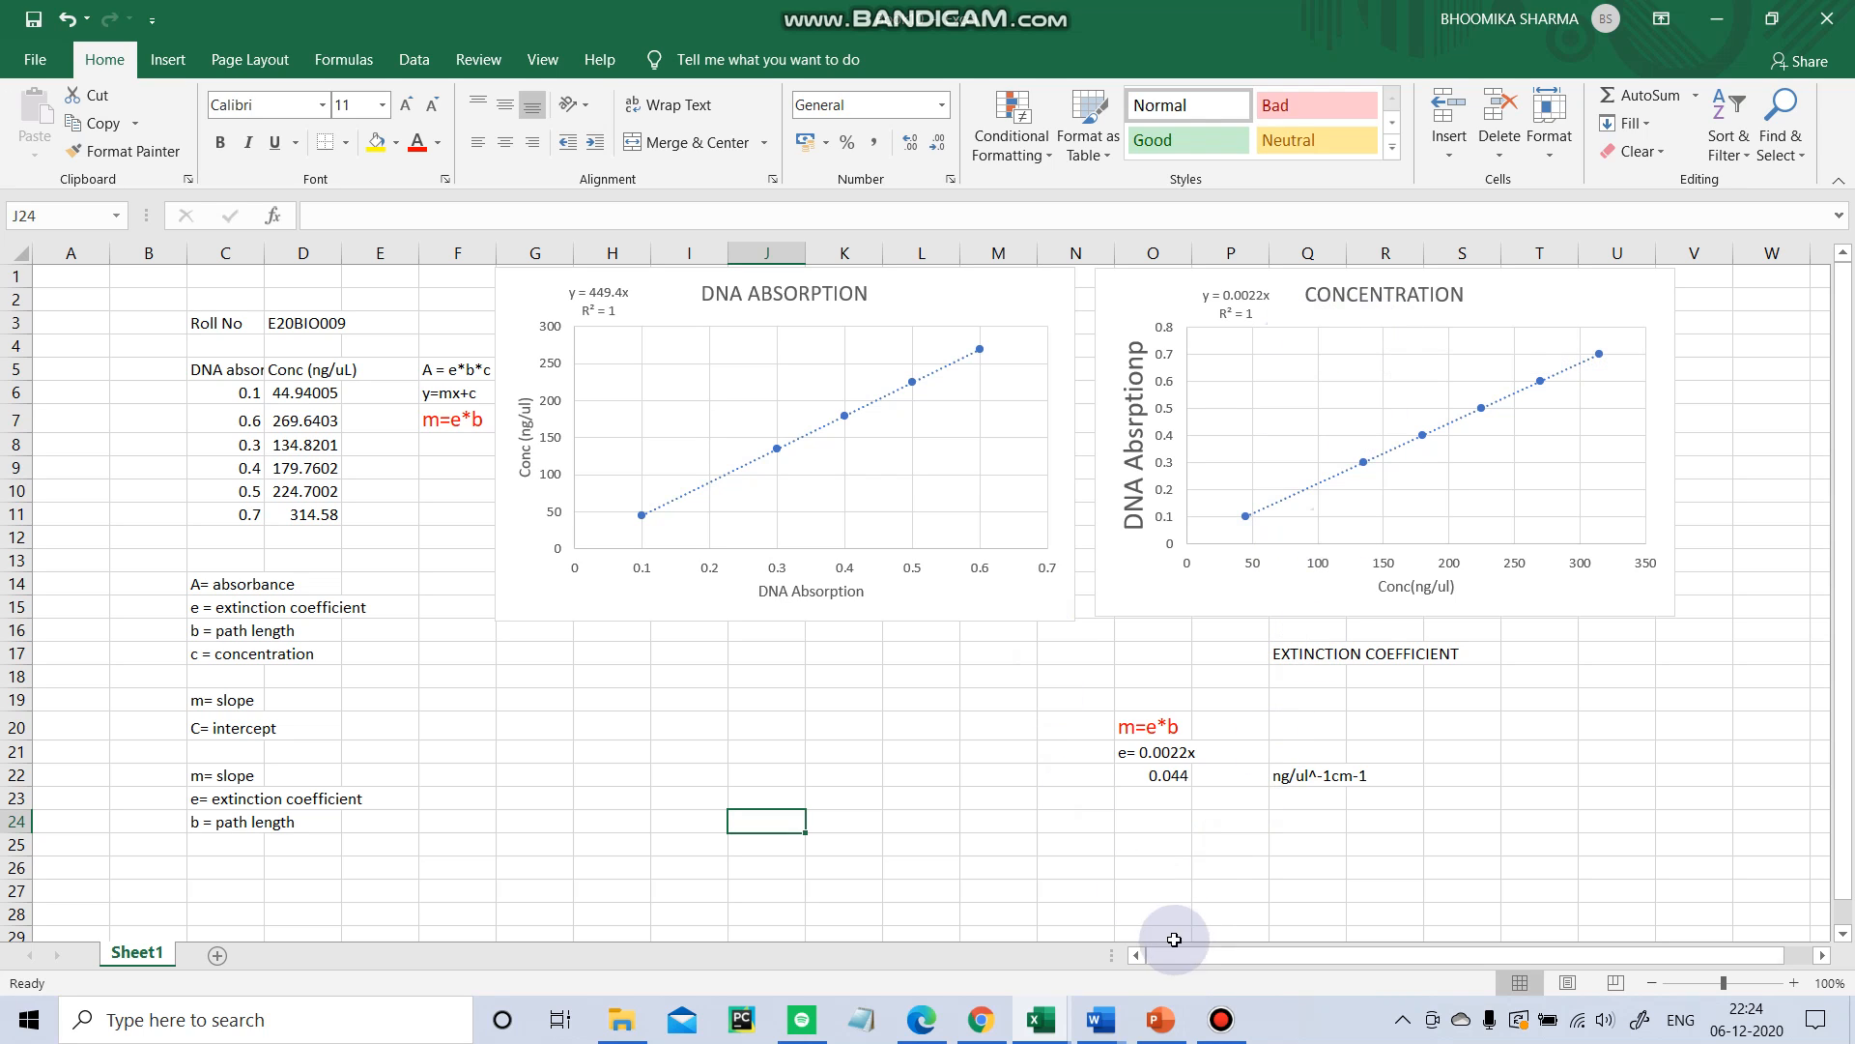
{"action": "left_click", "coordinate": [1242, 1034]}
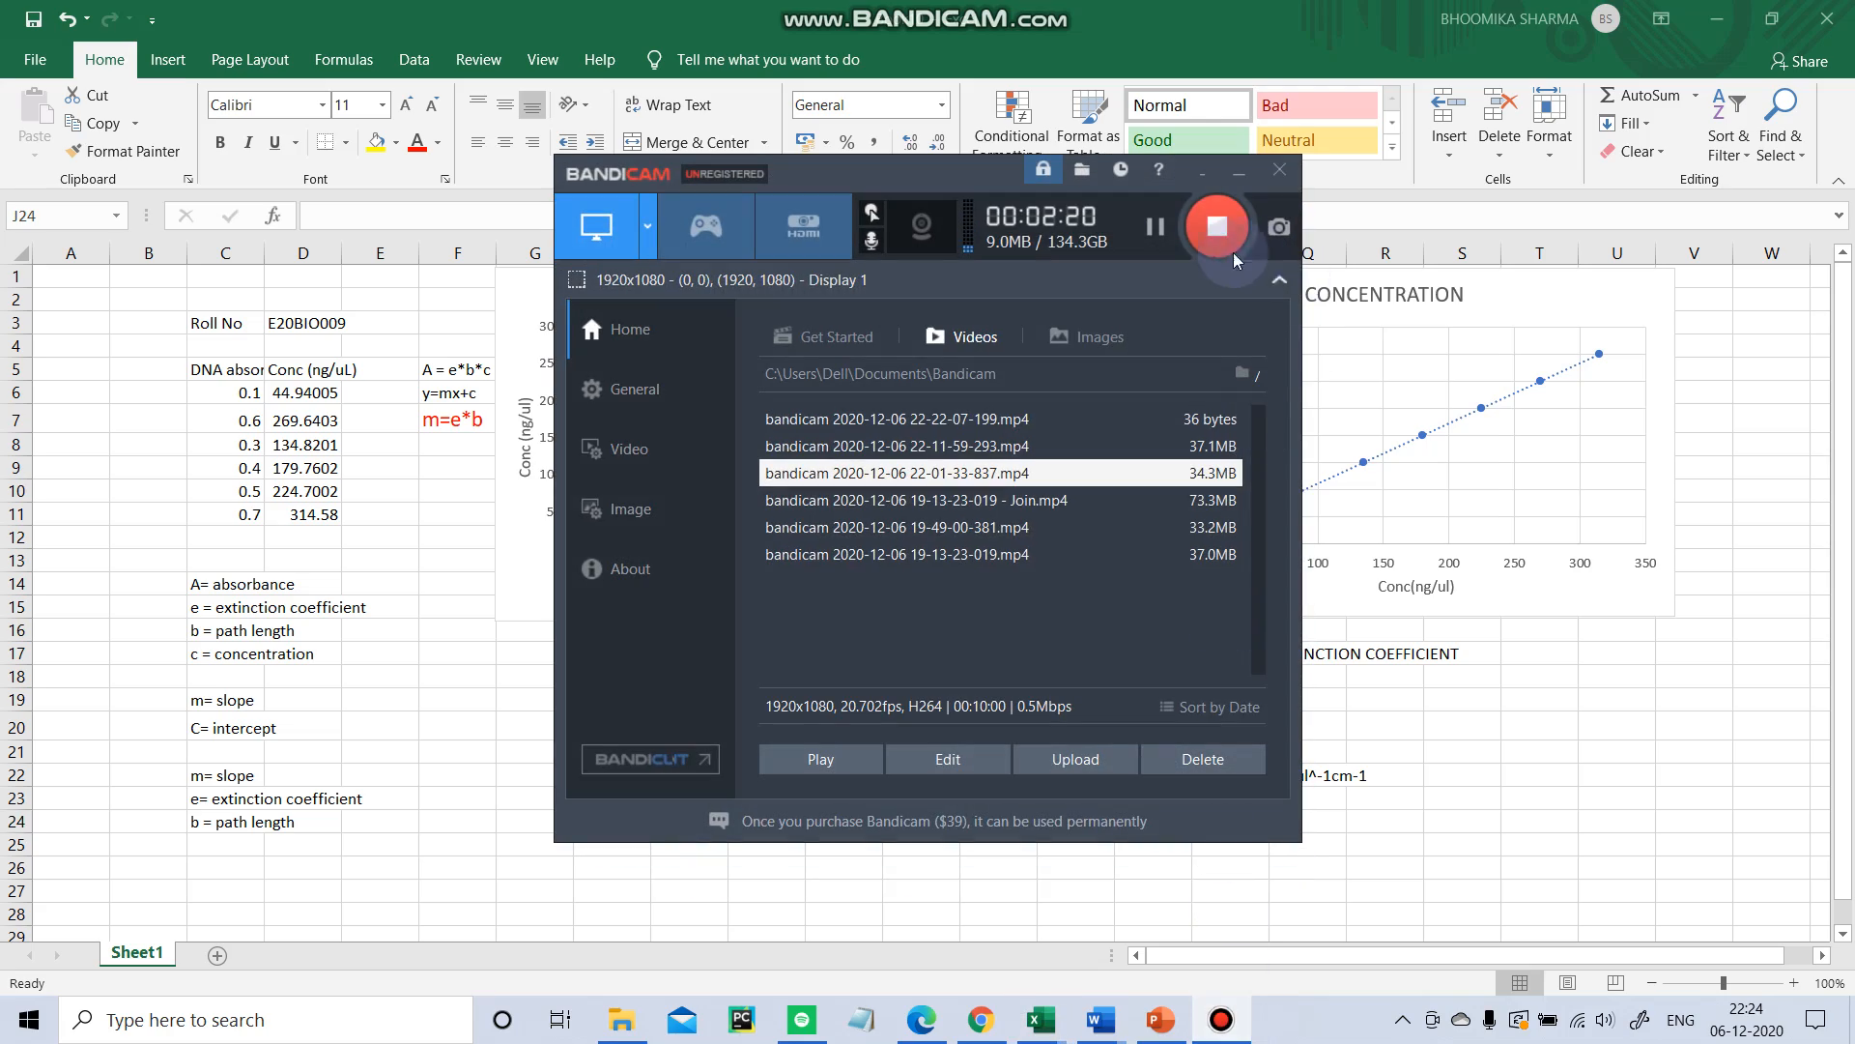